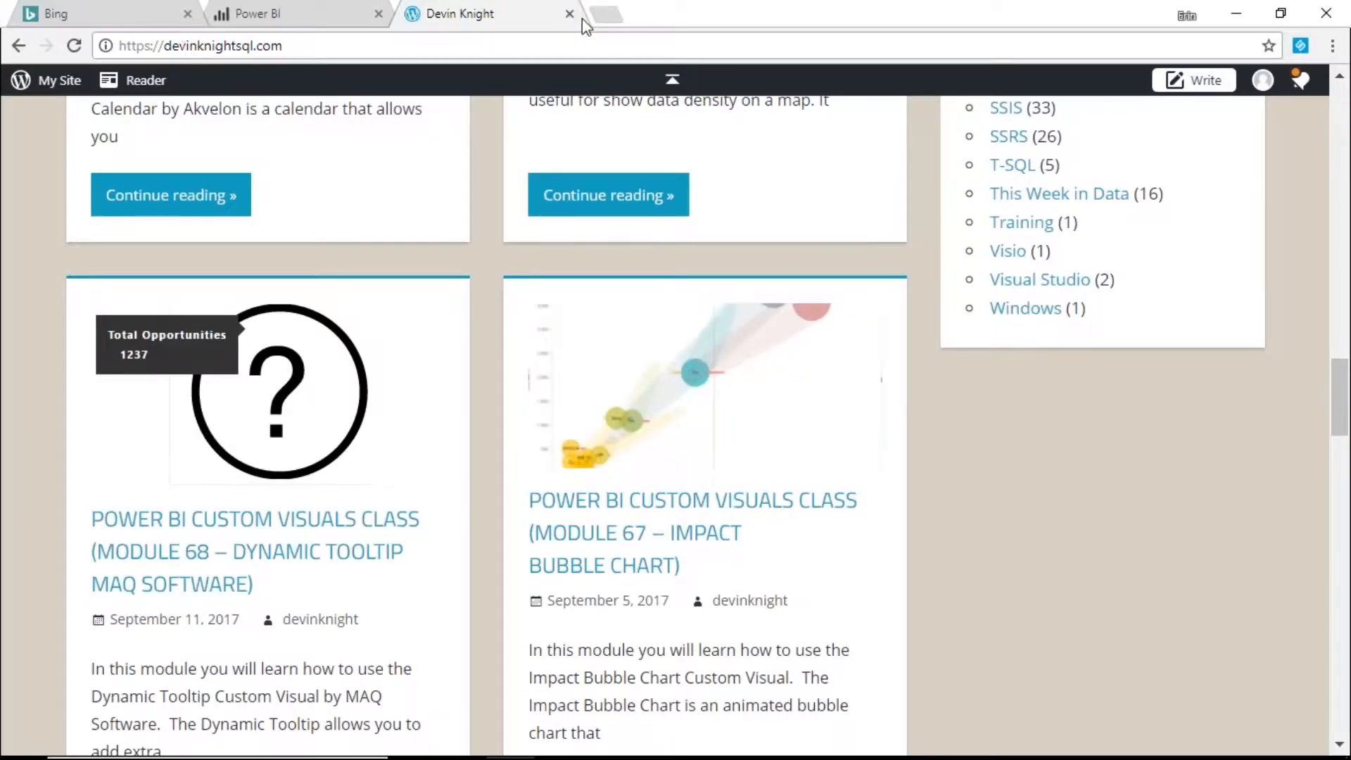
- Open a new Chrome tab and go to the explore.data.gov dataset catalog
click(613, 16)
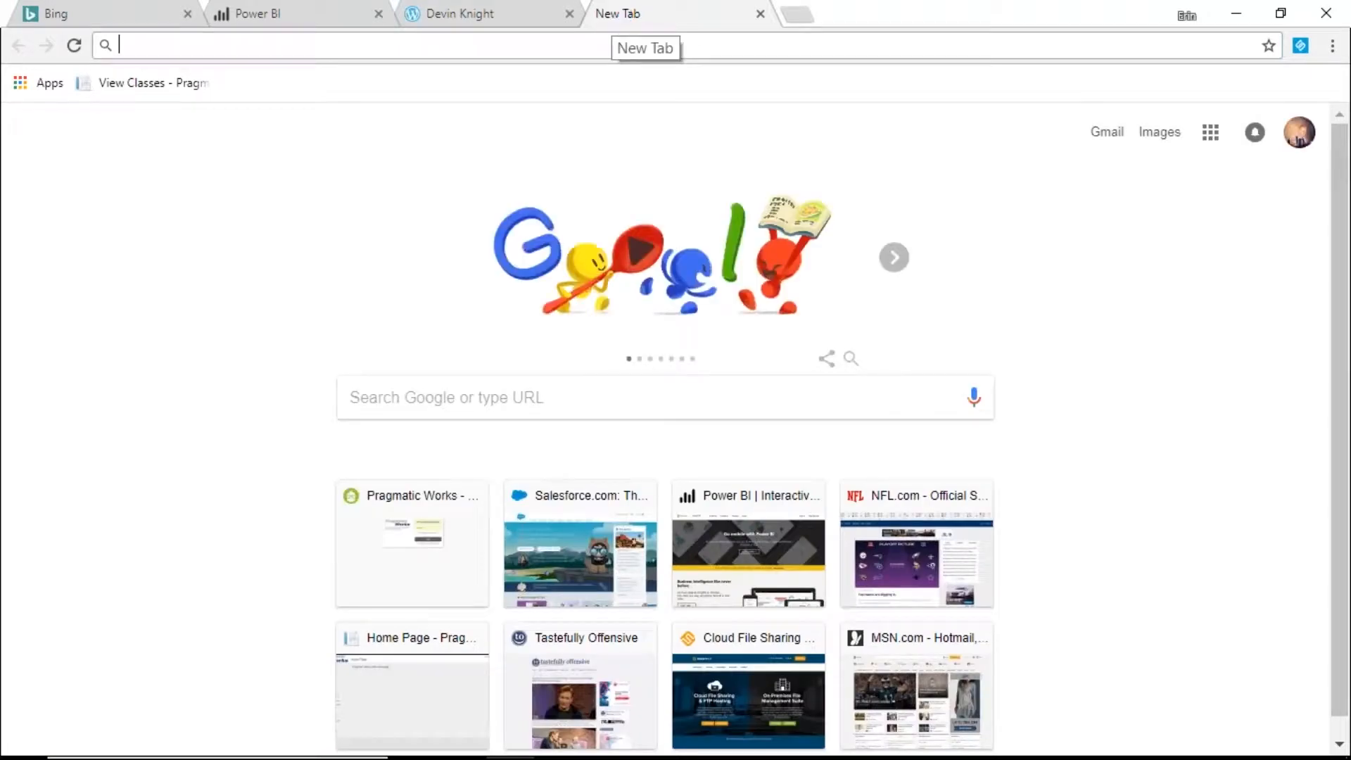
text(explore)
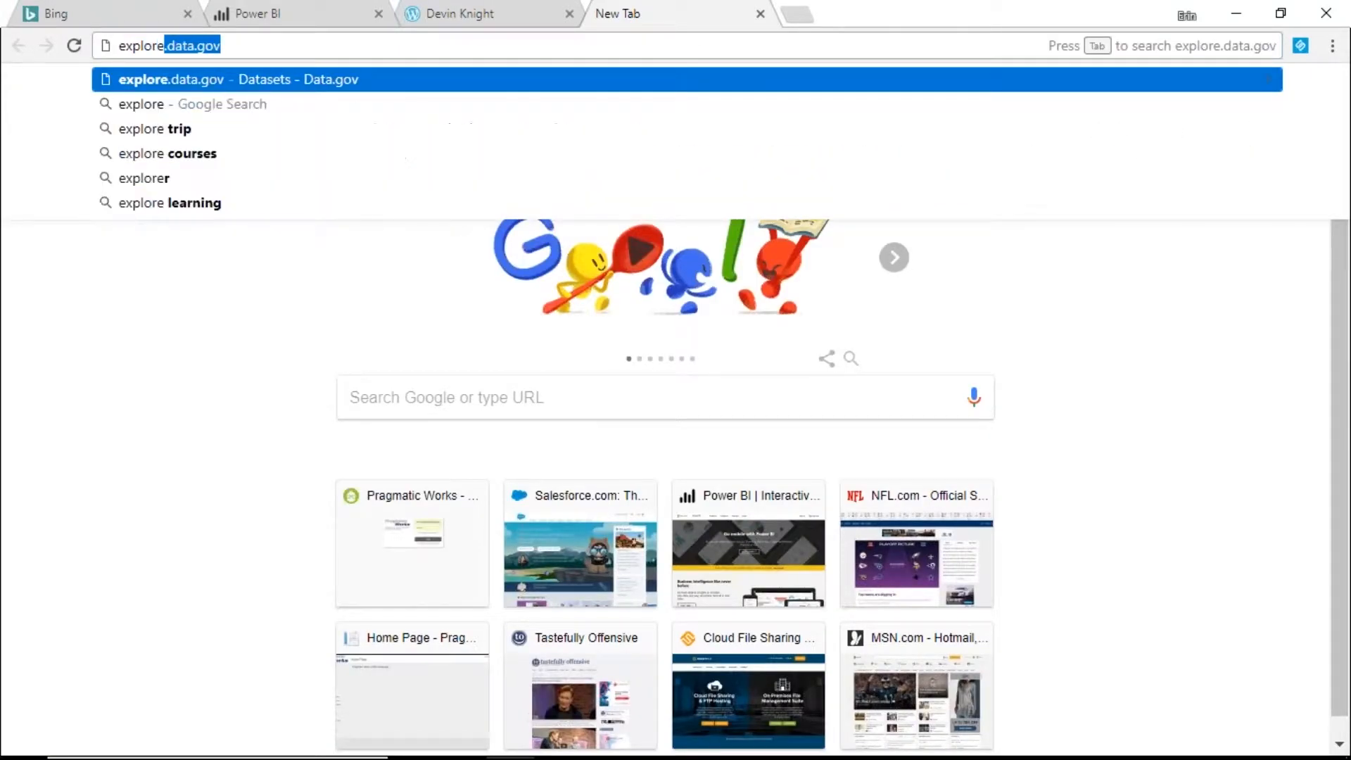
key(Right)
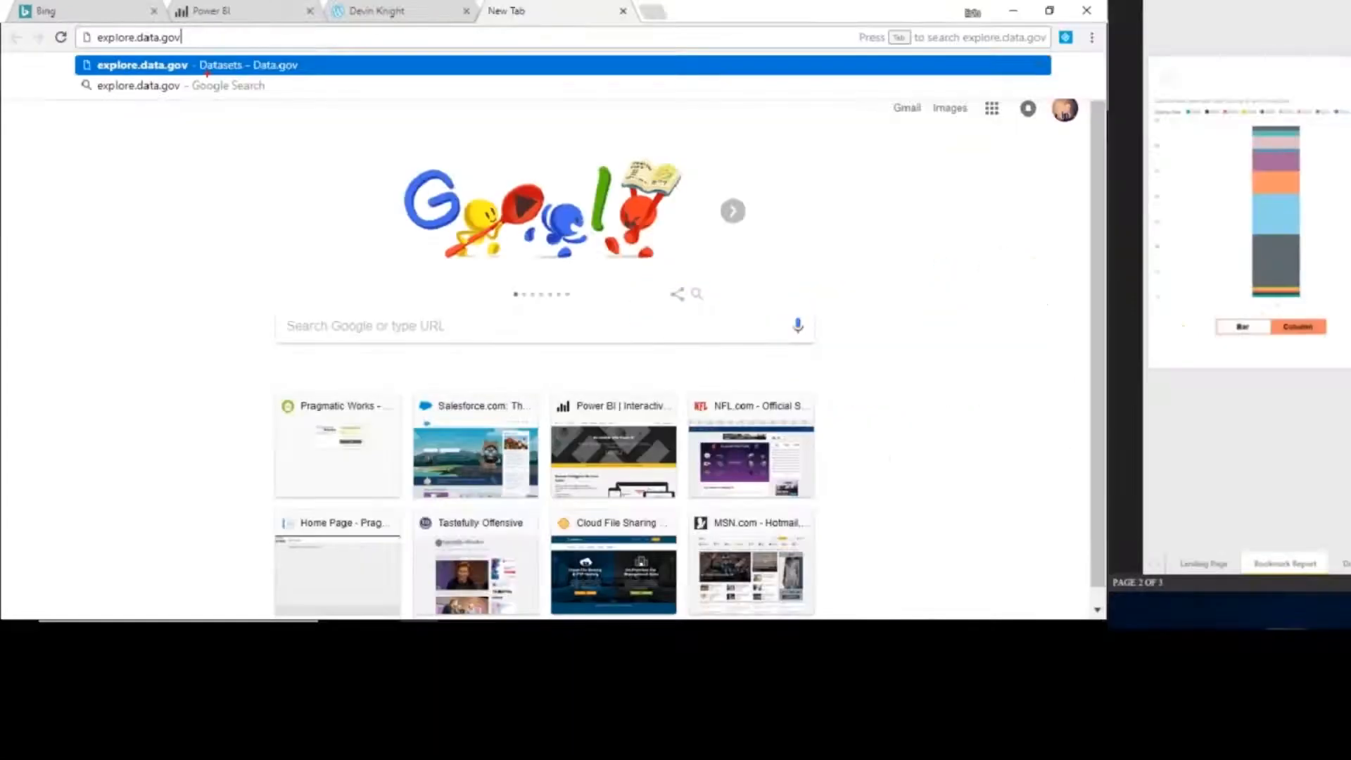
click(208, 65)
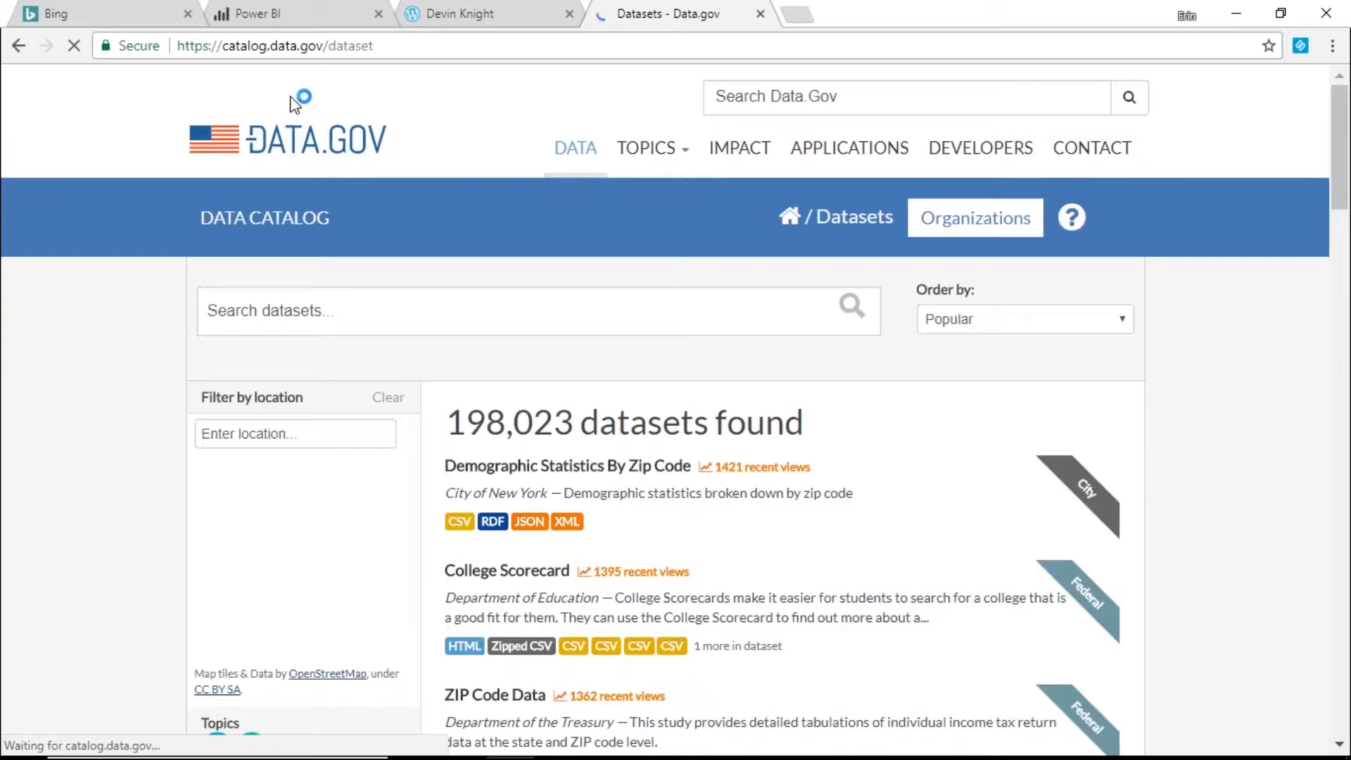
- Search Data.gov for 'Failed banks' and open the FDIC Failed Bank List dataset
click(485, 318)
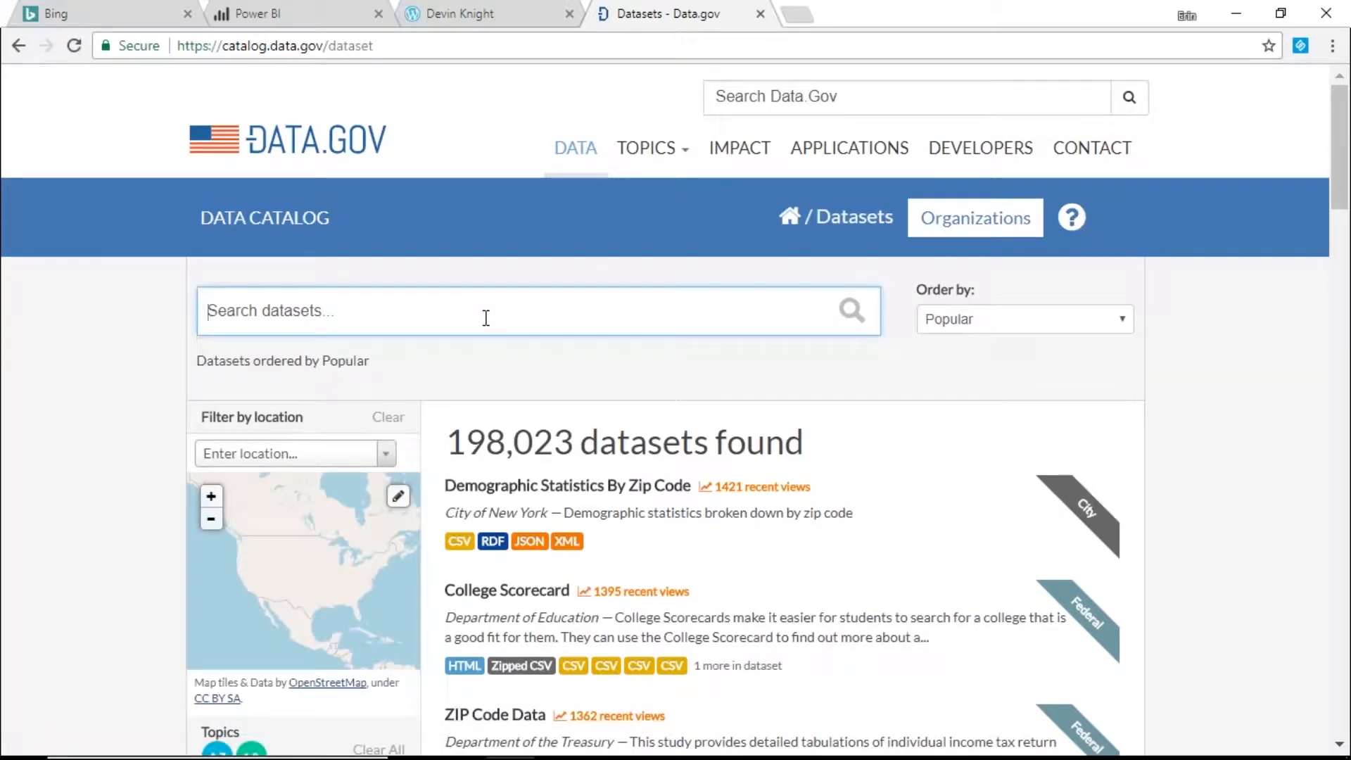
text(Failed ban k)
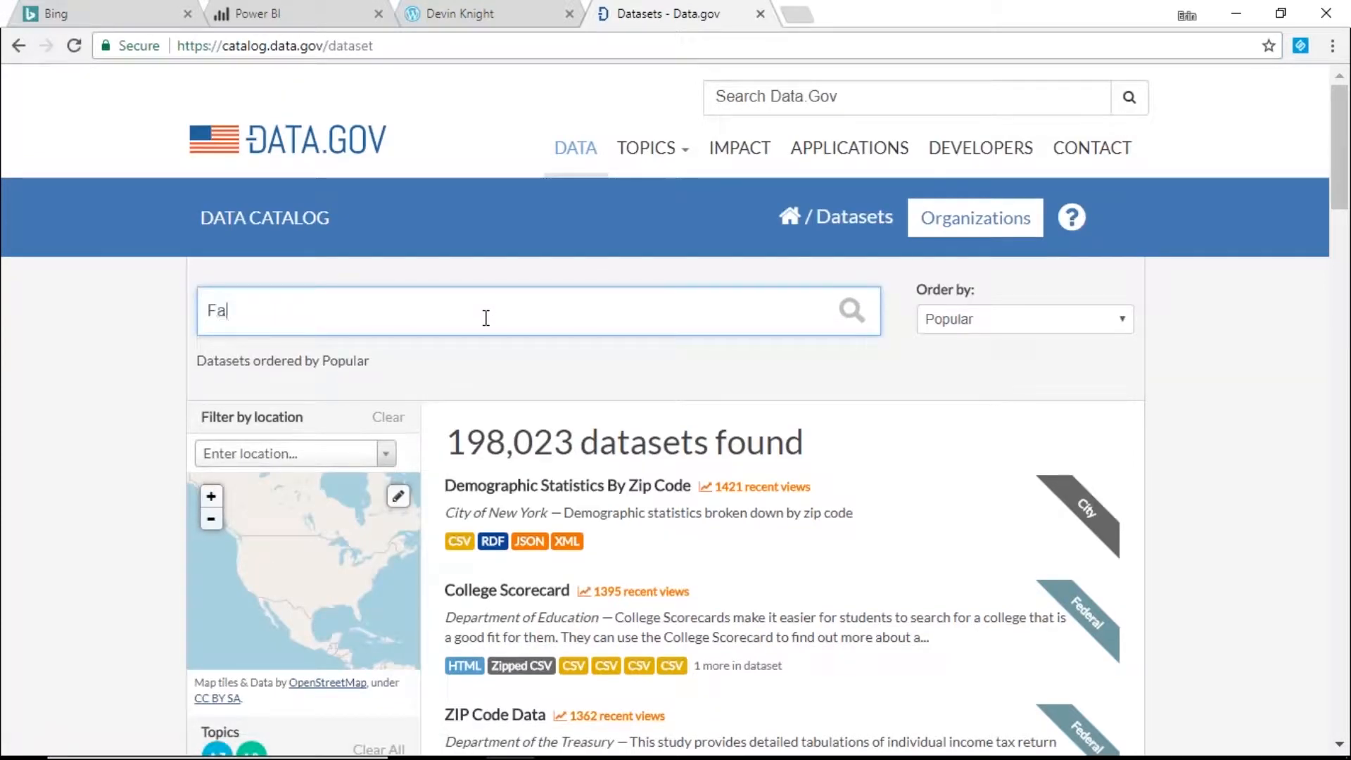
key(BackSpace)
key(BackSpace)
text(ks)
key(Return)
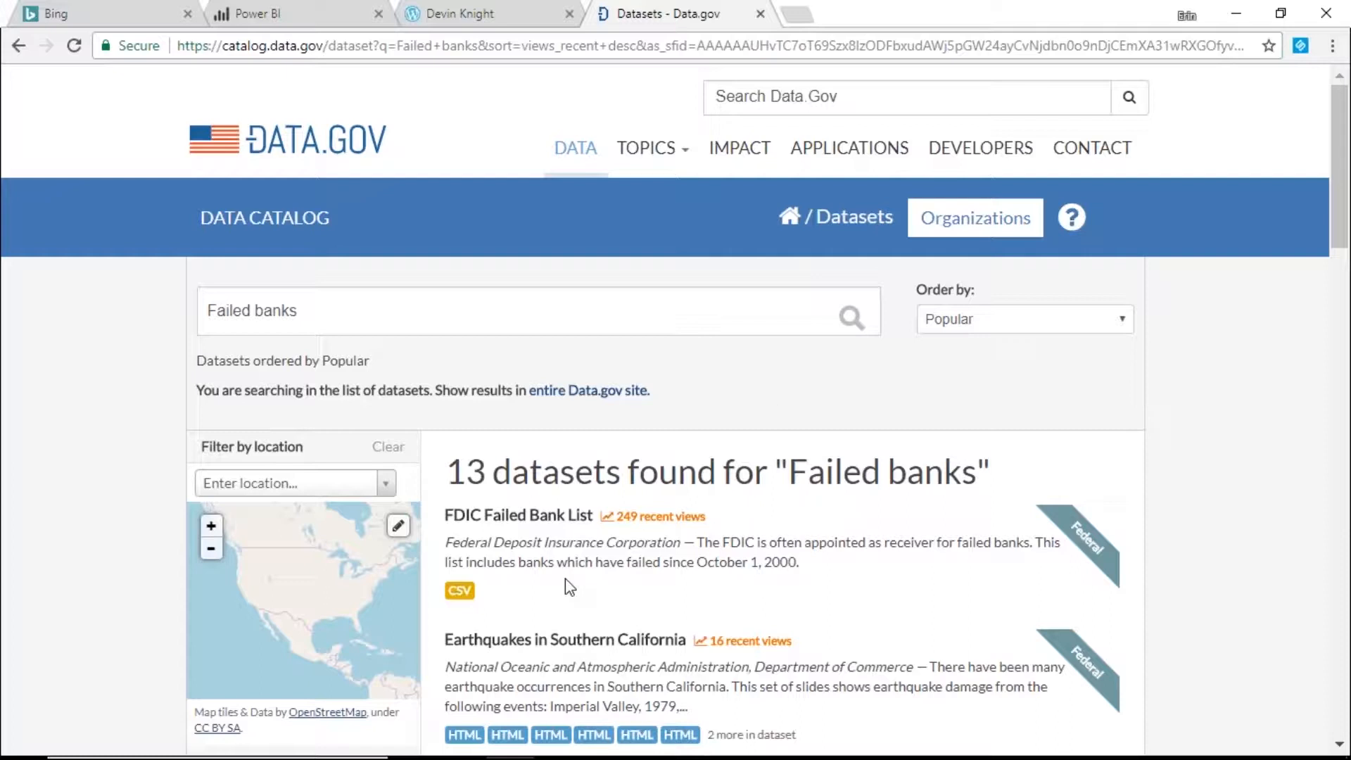
click(531, 524)
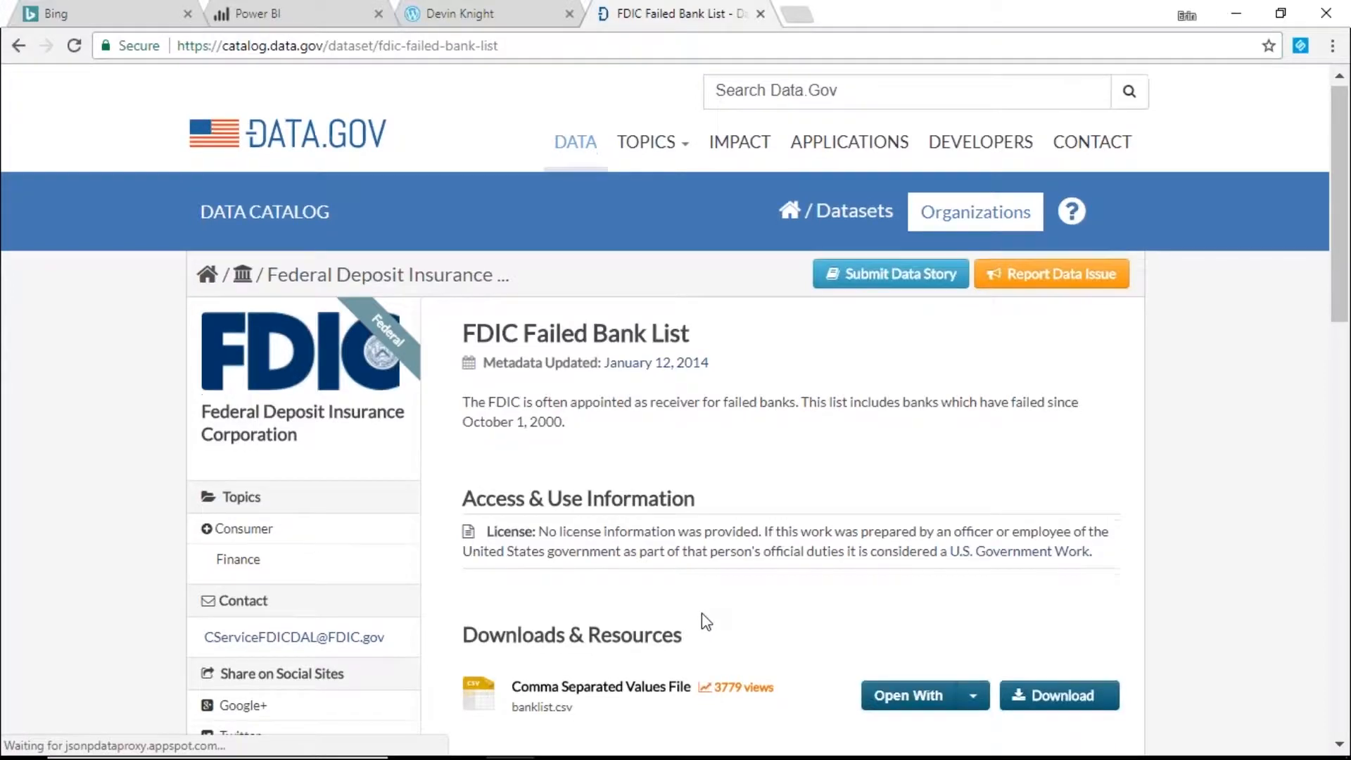
- Copy the banklist.csv download link address and switch over to Power BI Desktop
scroll(706, 622, down, 3)
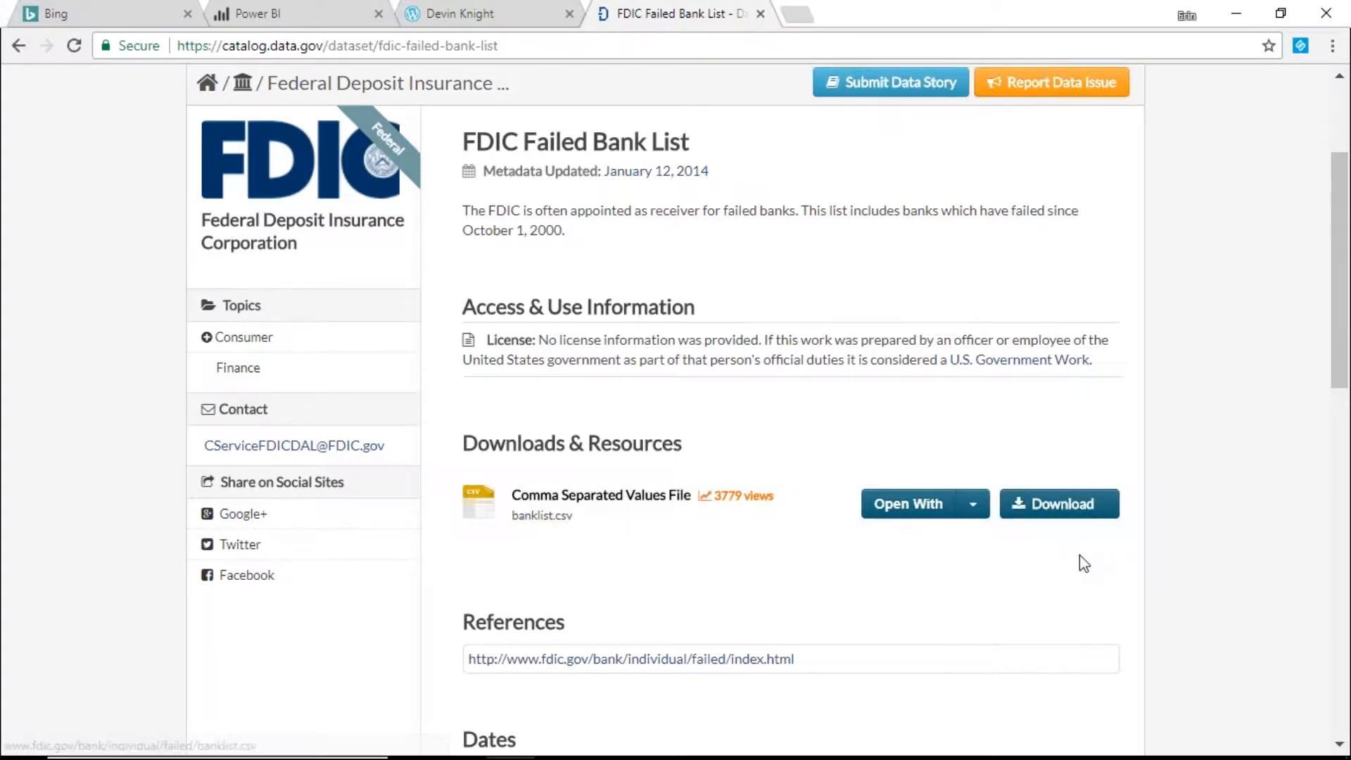
right_click(1054, 506)
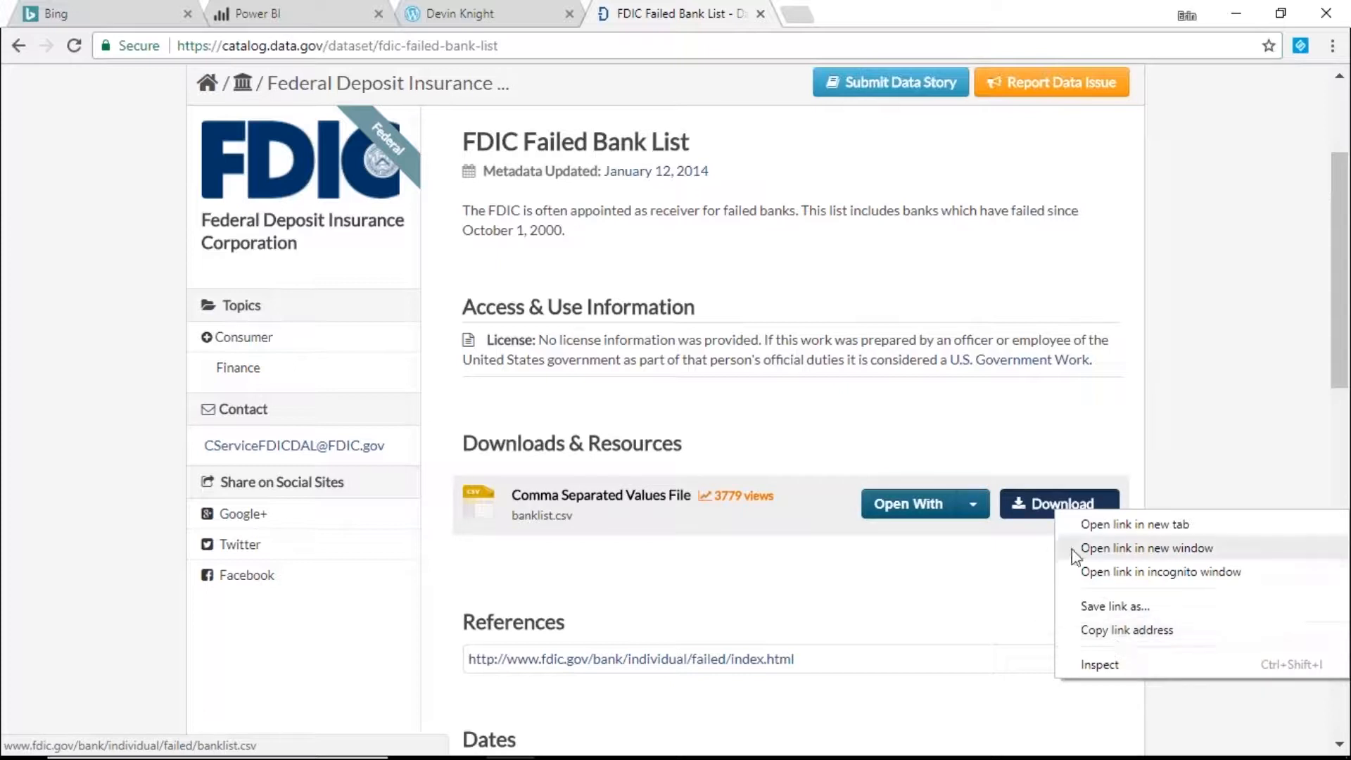
click(1108, 632)
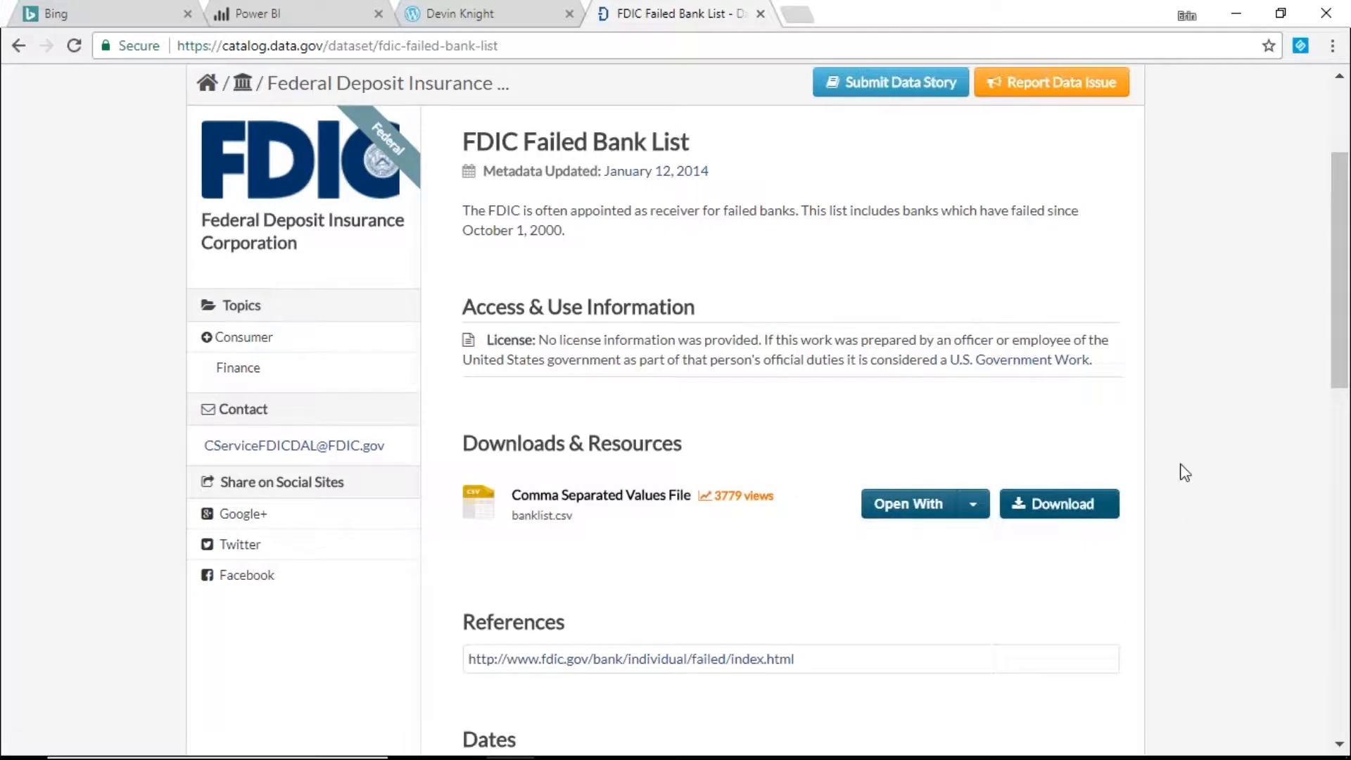
key(alt+Tab)
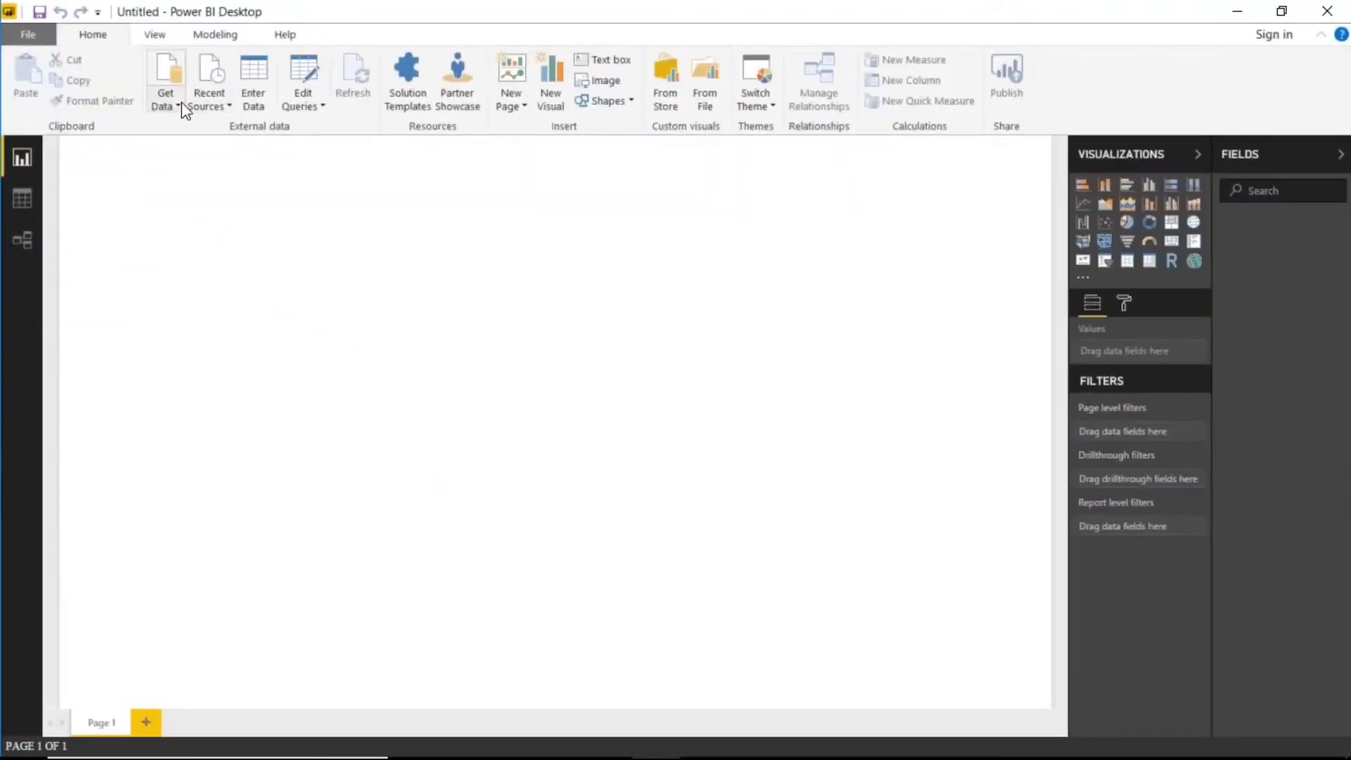
- Connect to the copied banklist.csv URL as a Web source and open it for editing
click(289, 174)
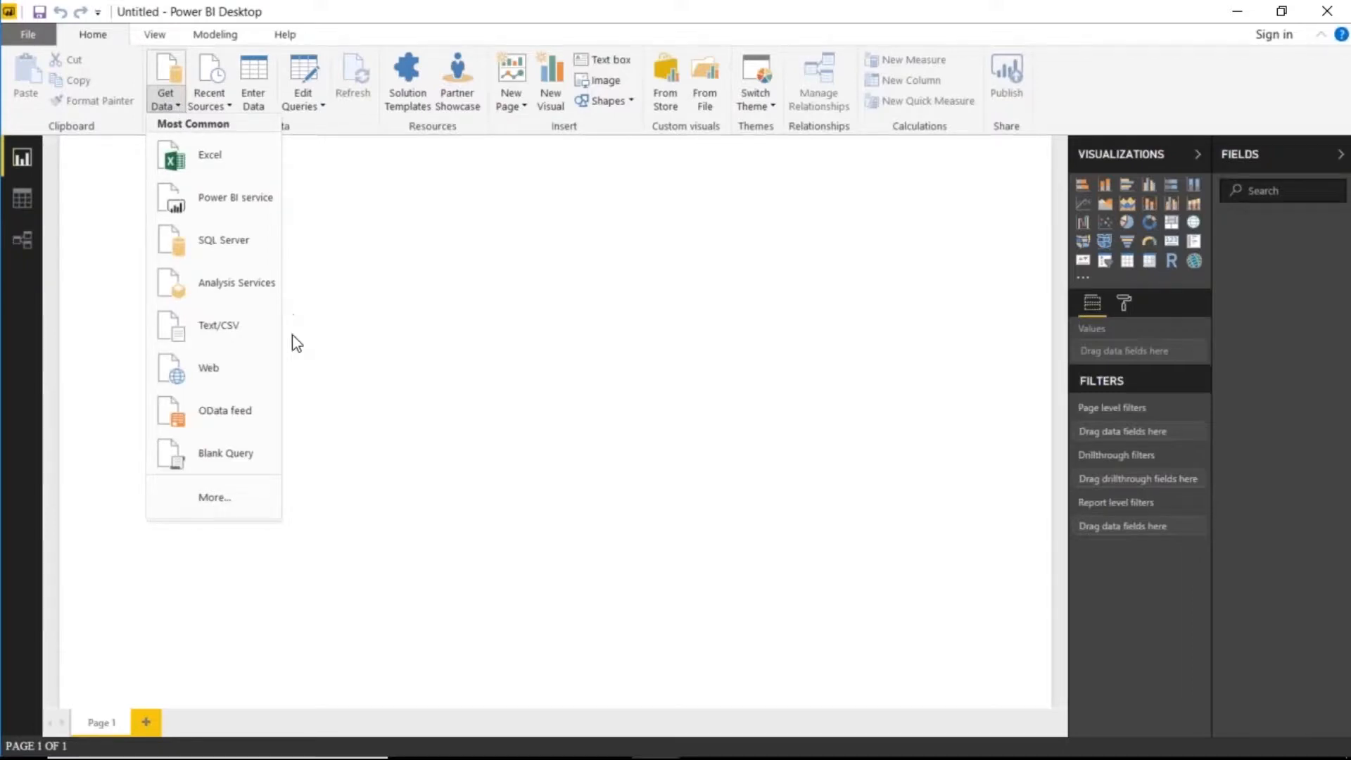
click(265, 360)
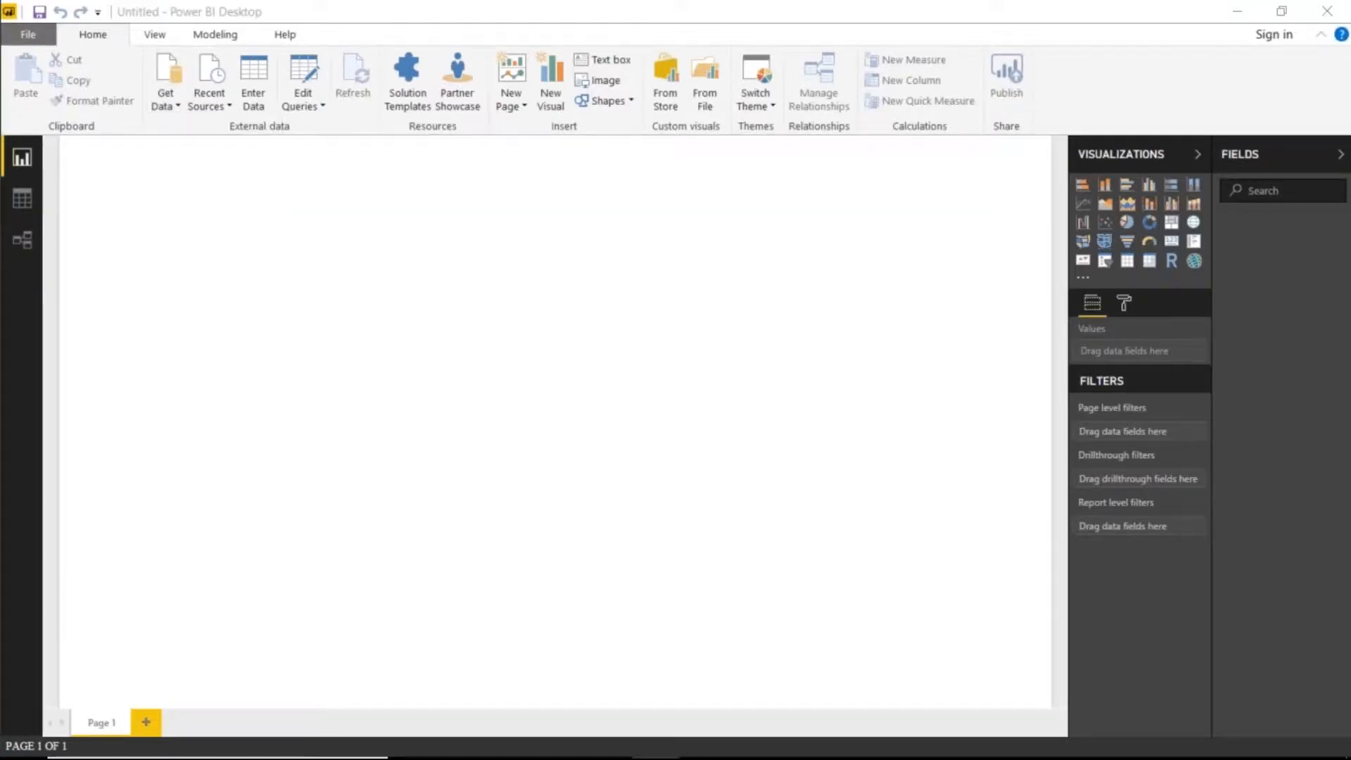
key(ctrl+v)
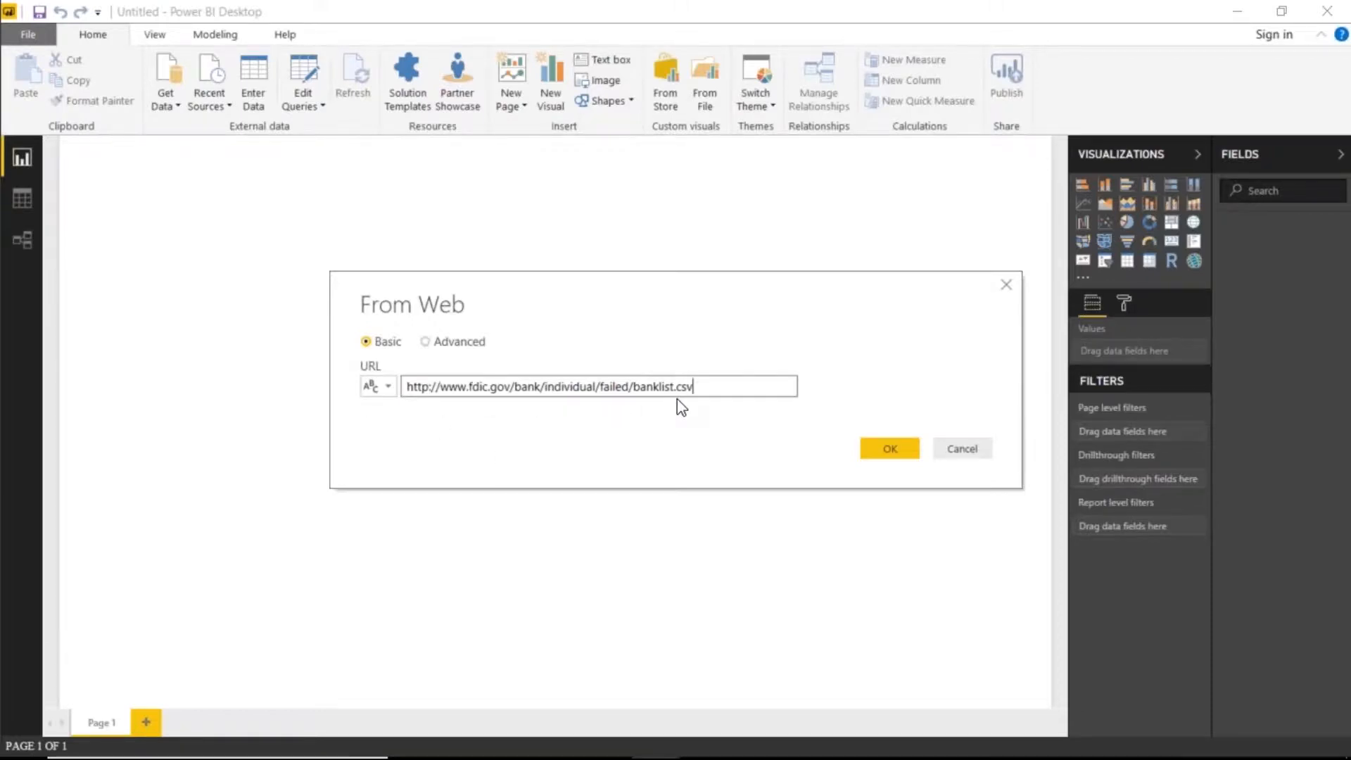
click(897, 456)
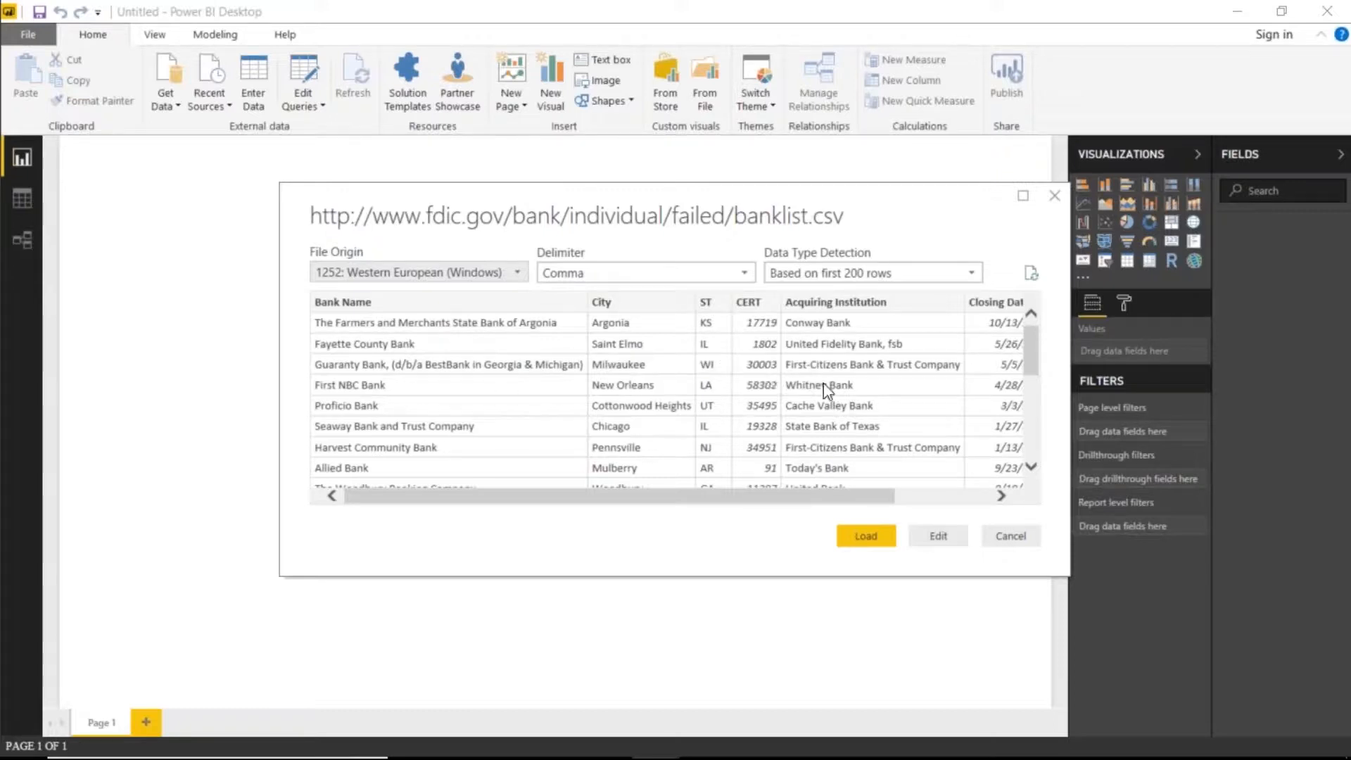
click(953, 541)
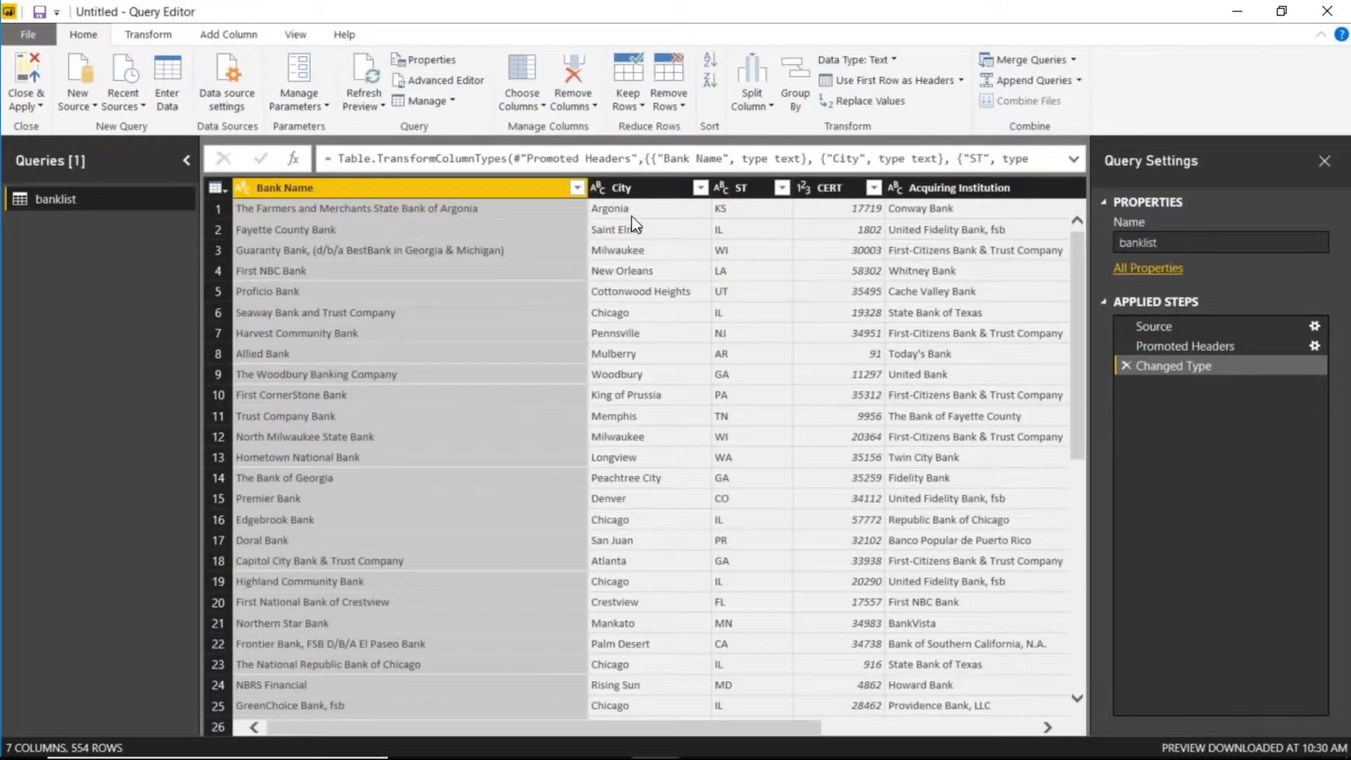
- Remove the CERT, Acquiring Institution and Updated Date columns from the banklist query
drag(721, 728, 590, 728)
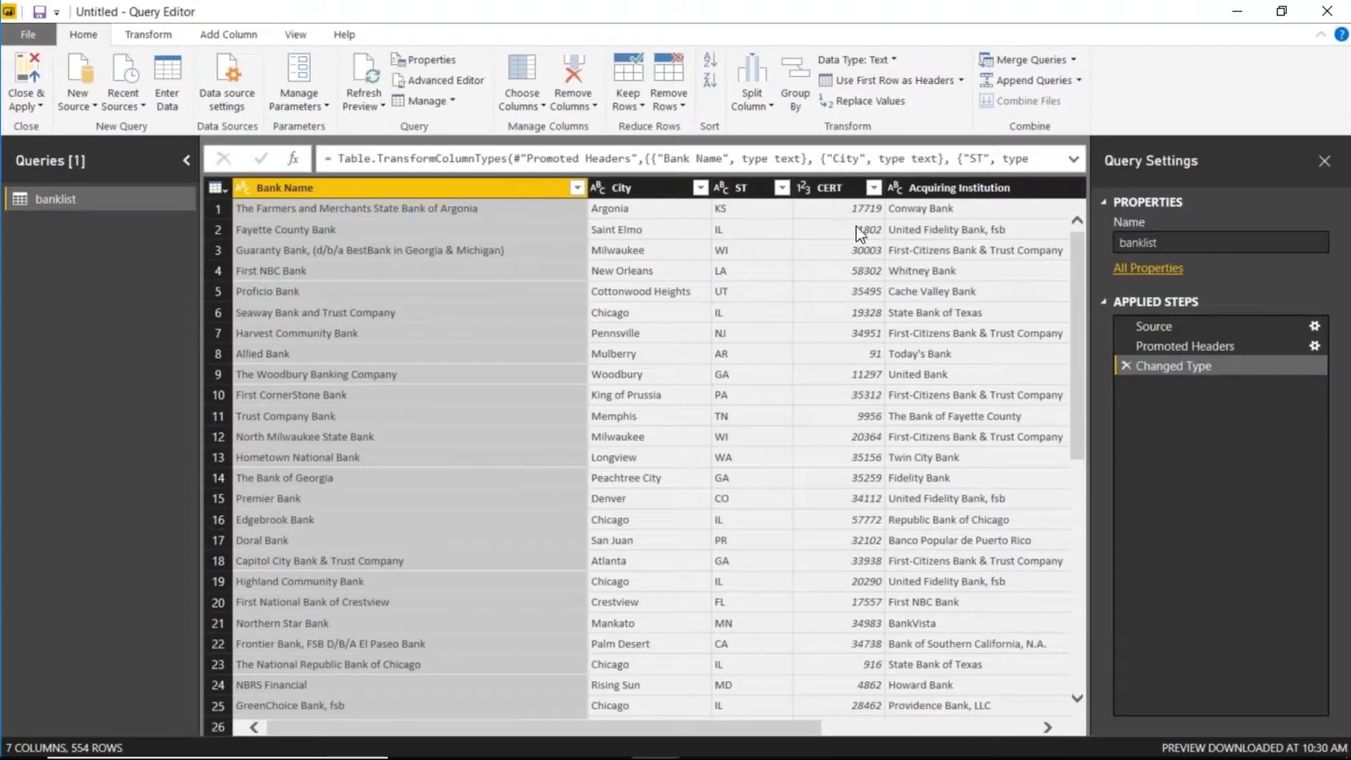
click(906, 731)
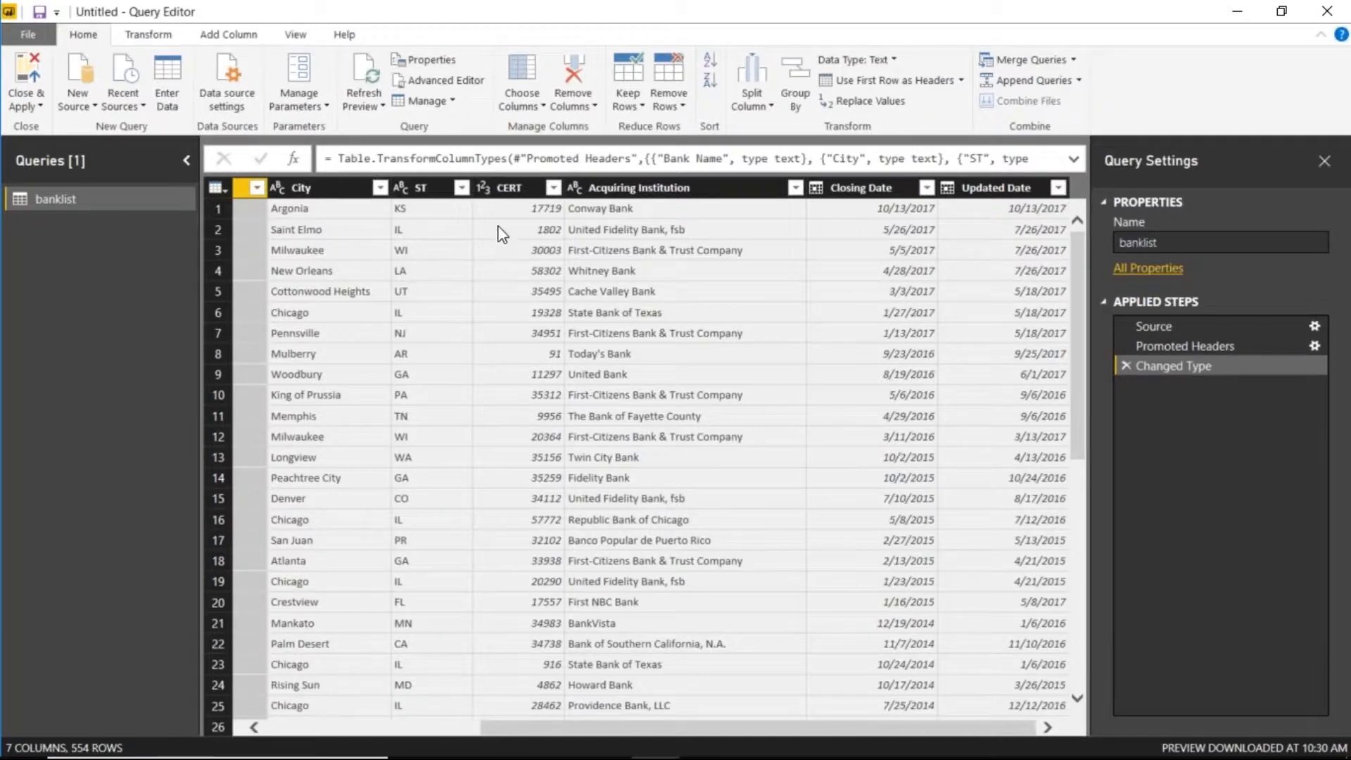
click(508, 188)
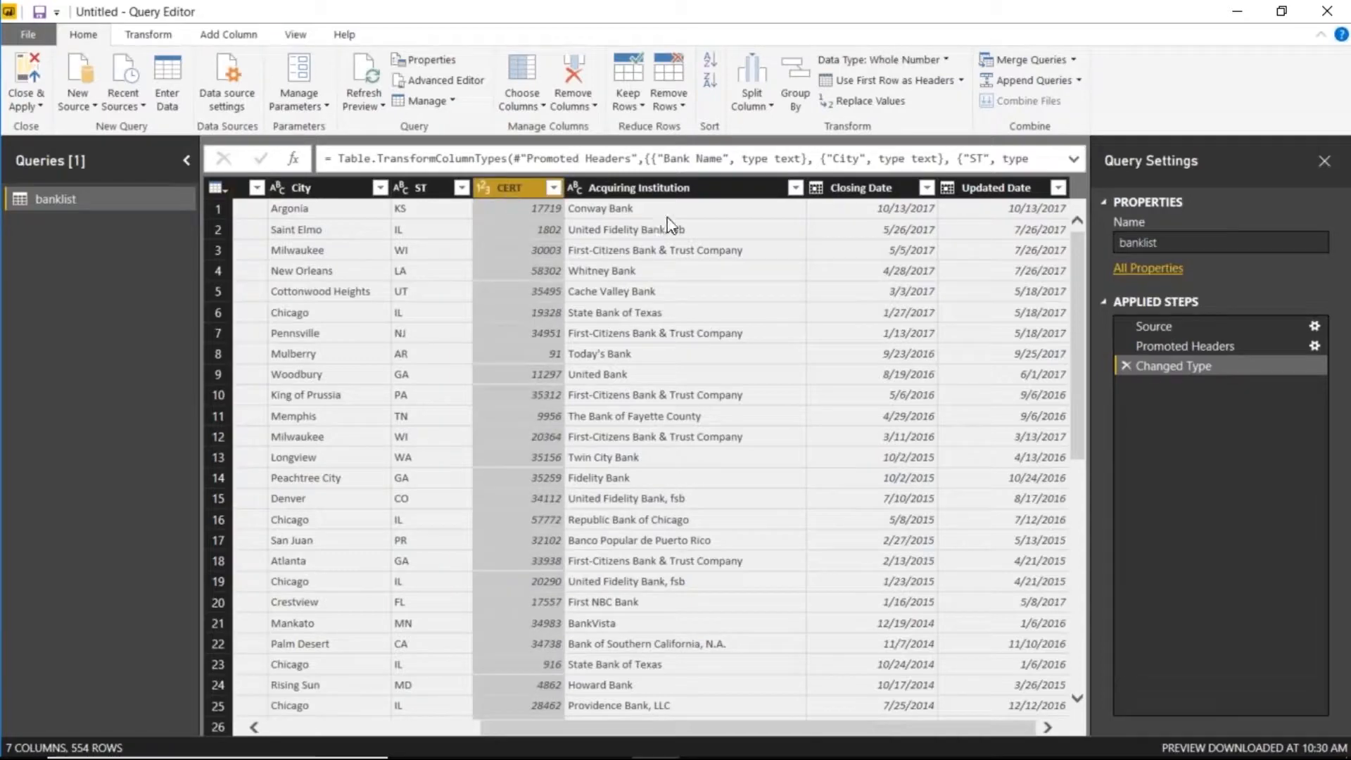
ctrl+click(719, 188)
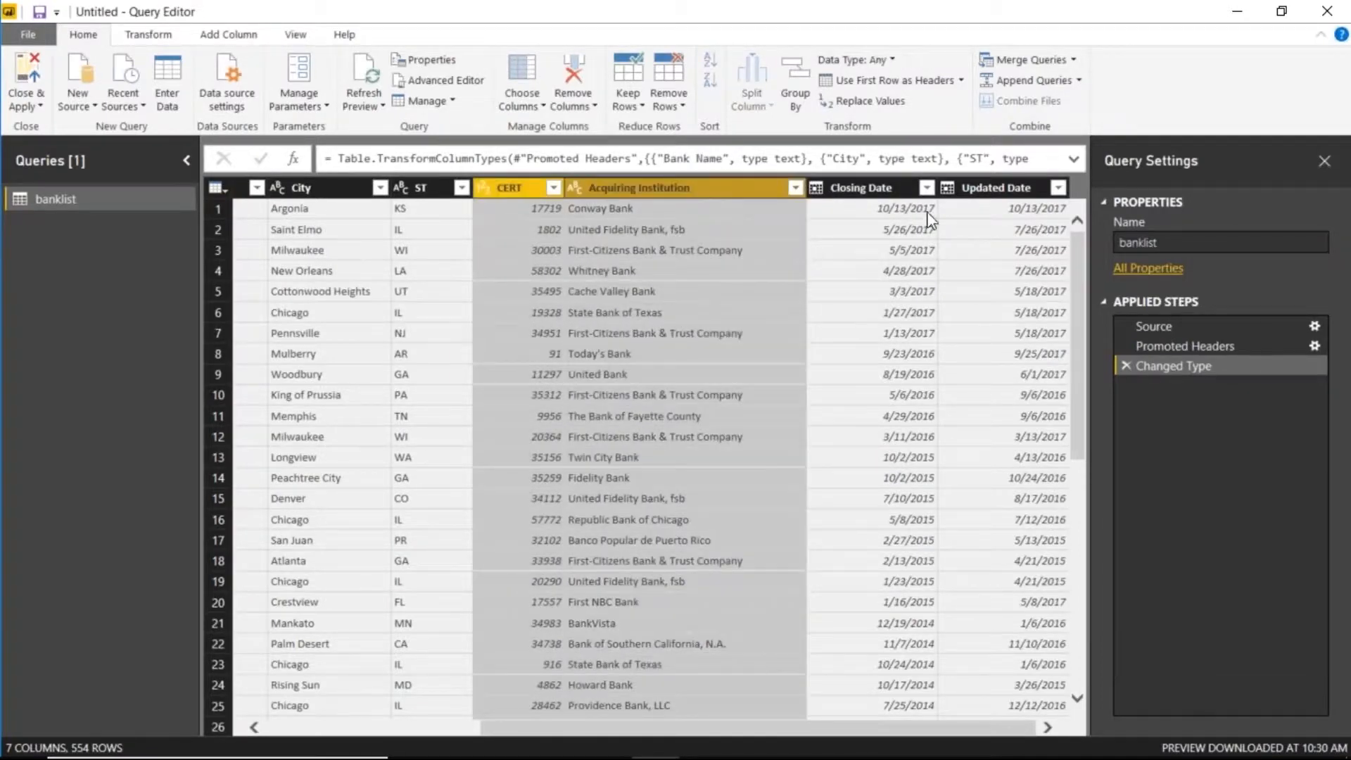
ctrl+click(1009, 191)
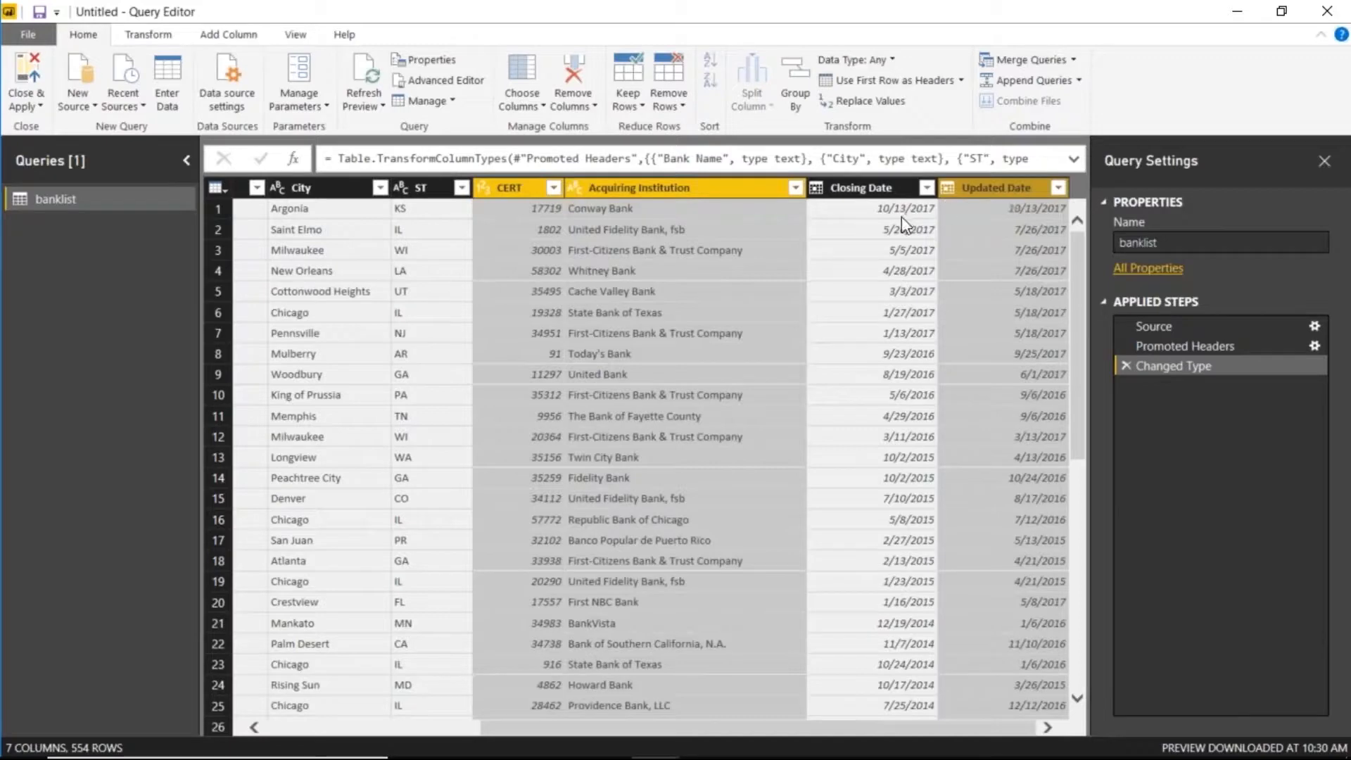
right_click(1008, 188)
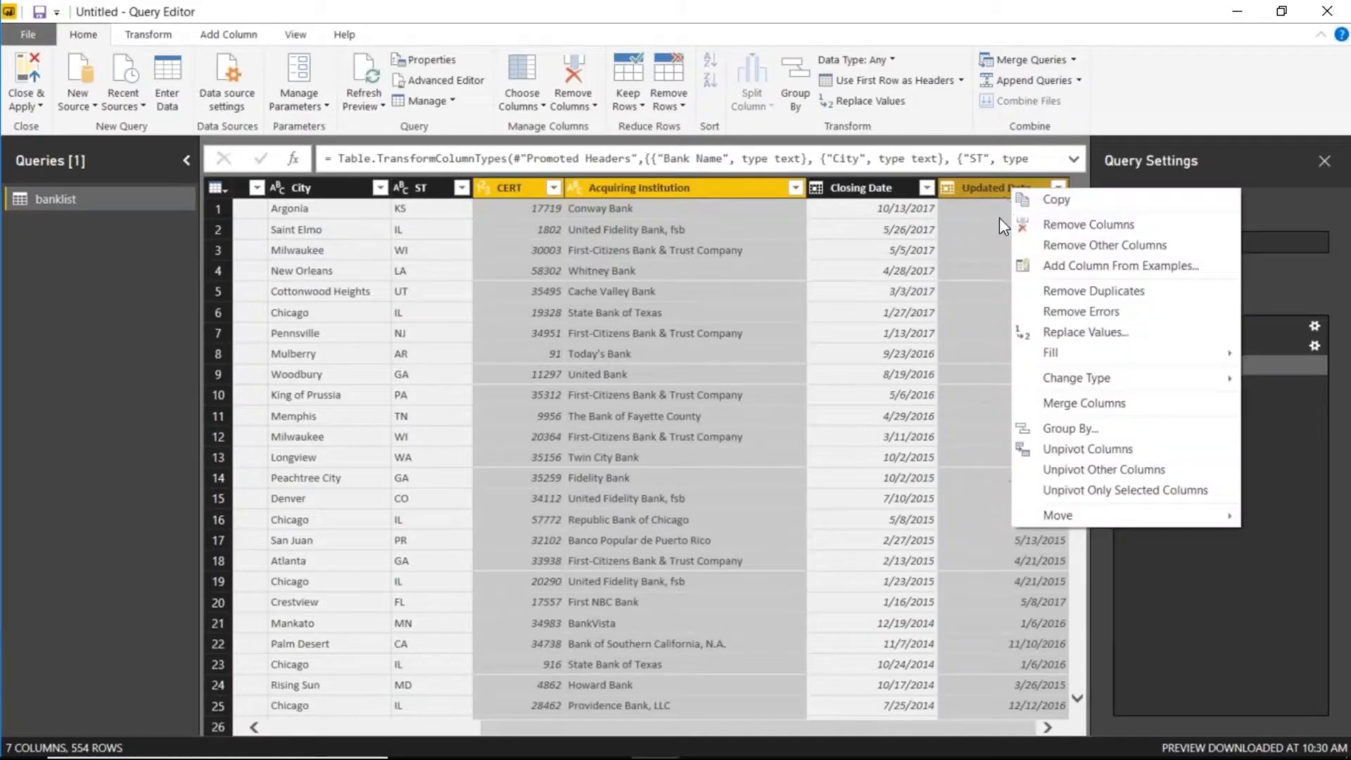
click(1060, 224)
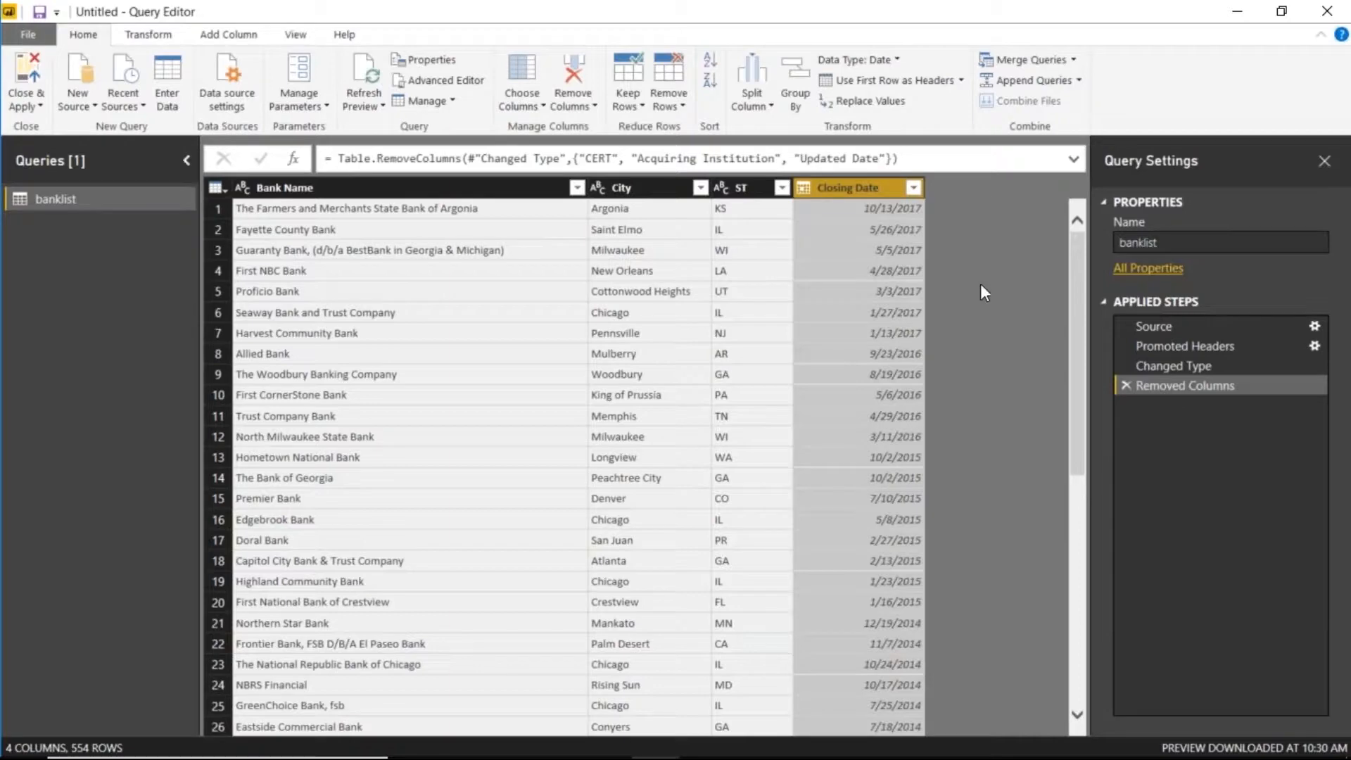
- Duplicate the Closing Date column and reduce the copy to just its year
right_click(866, 194)
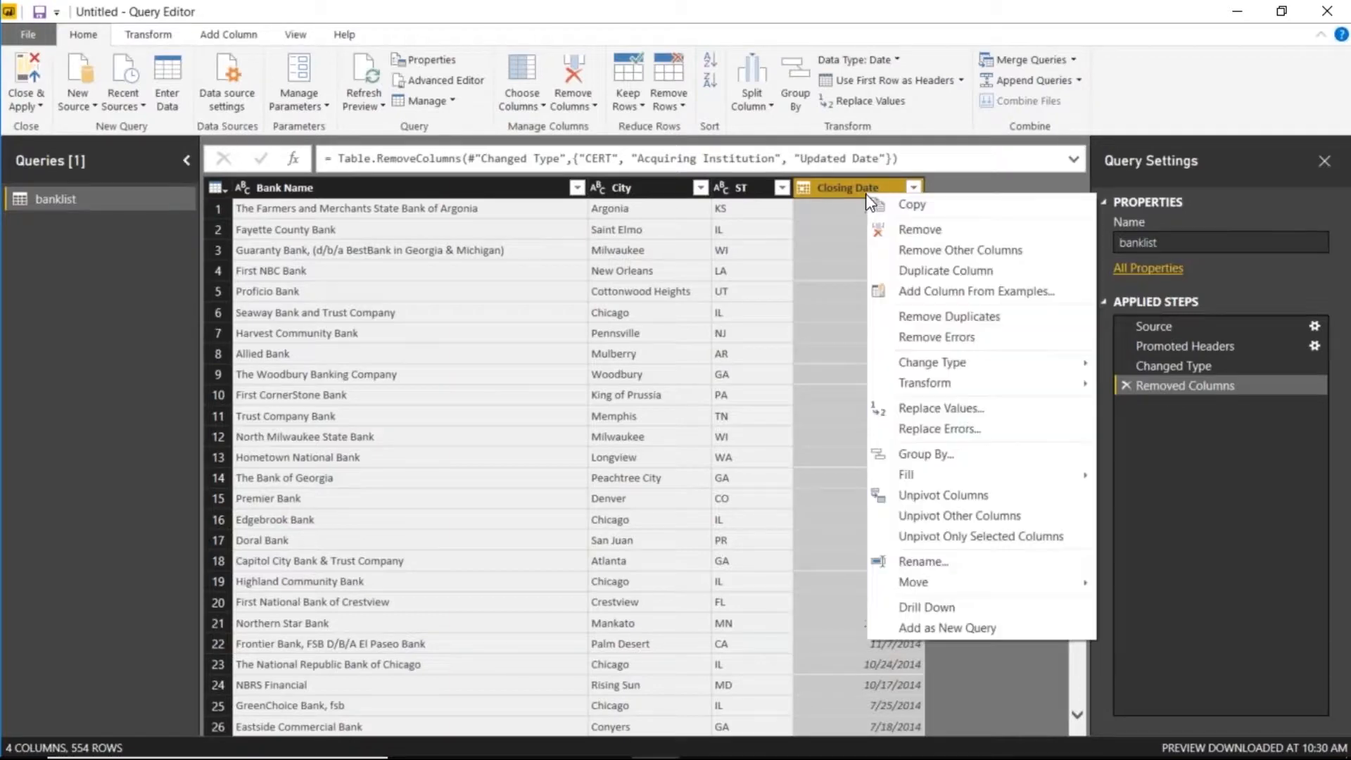
click(911, 277)
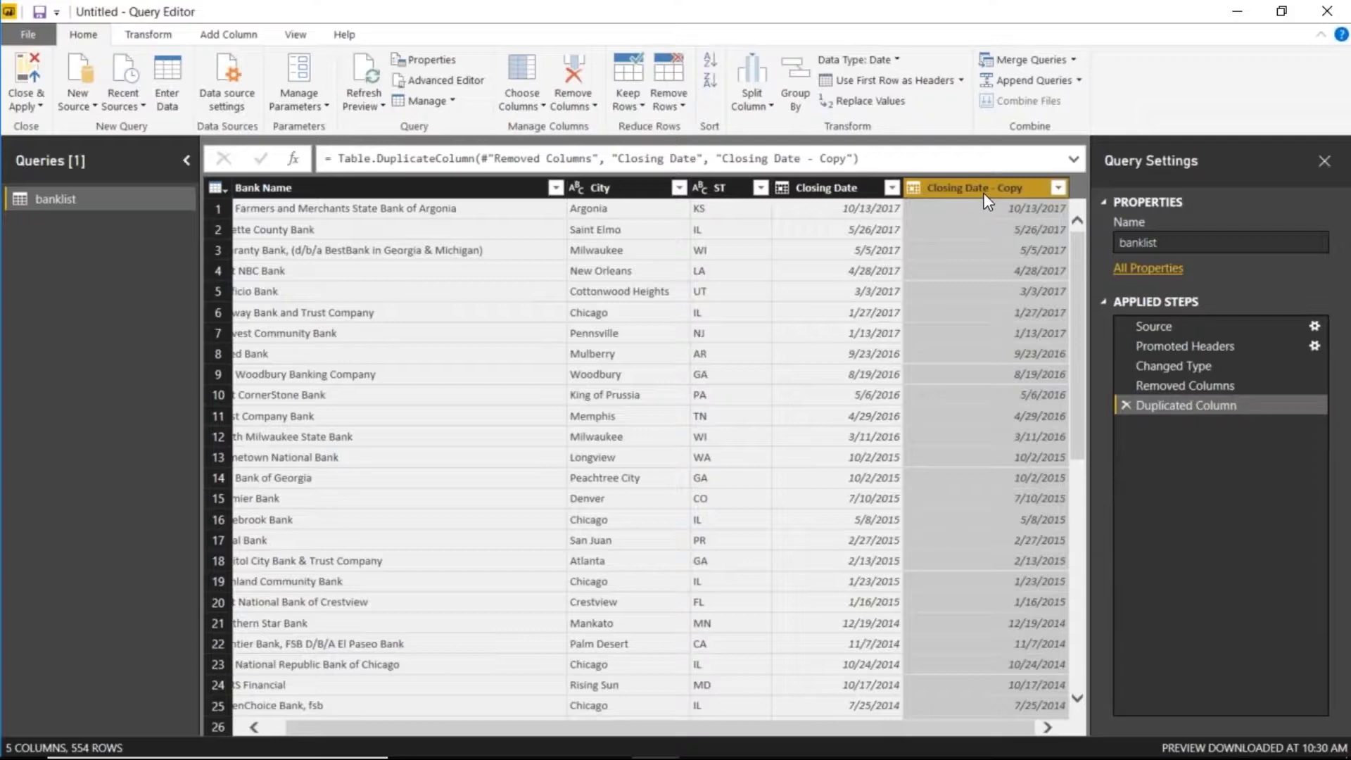
right_click(981, 191)
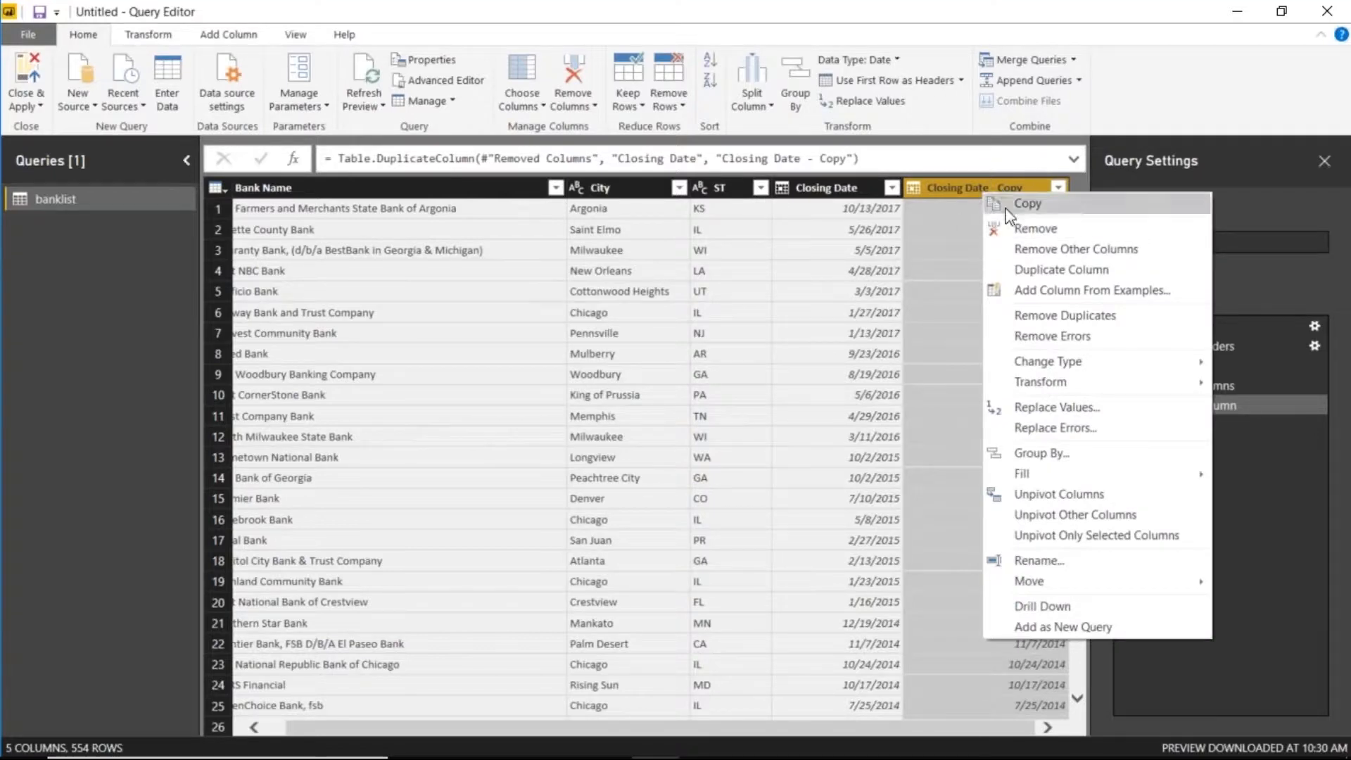
mouse_move(1065, 377)
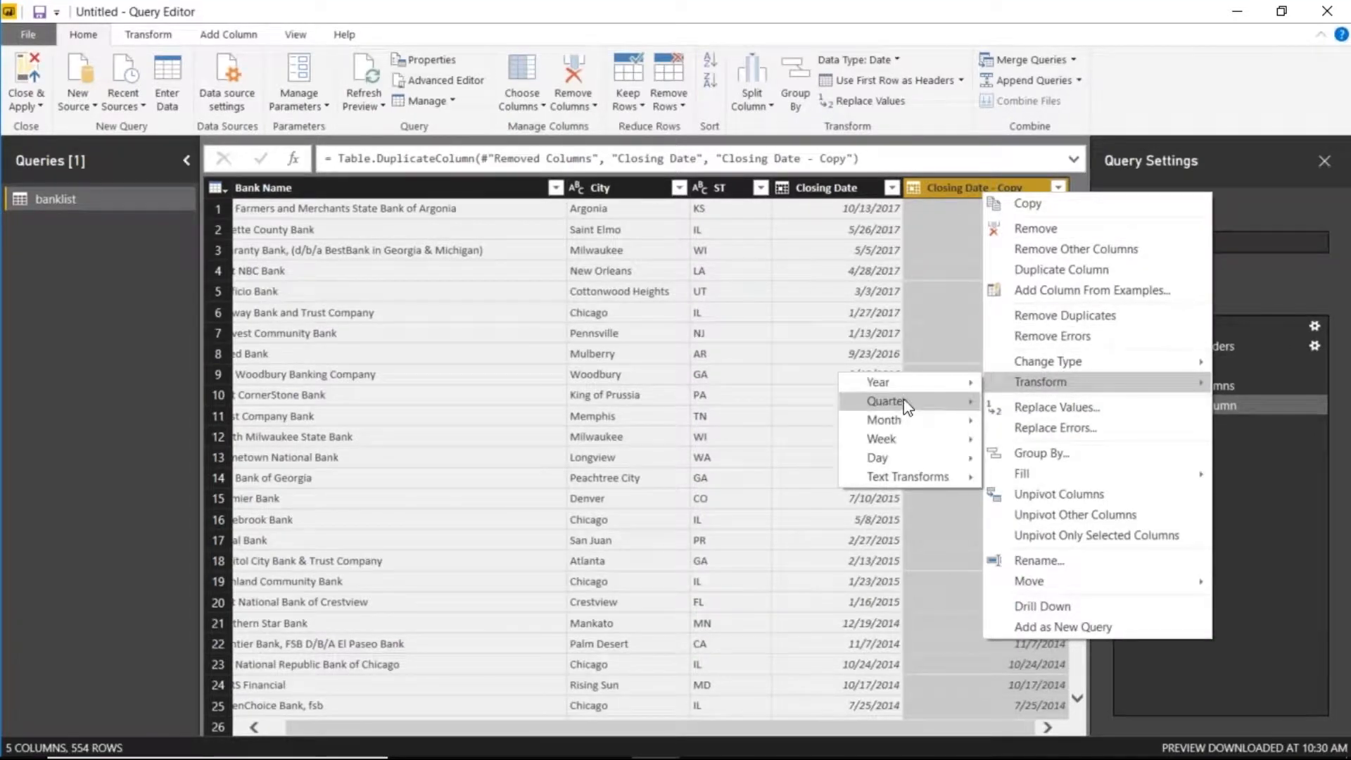
mouse_move(907, 392)
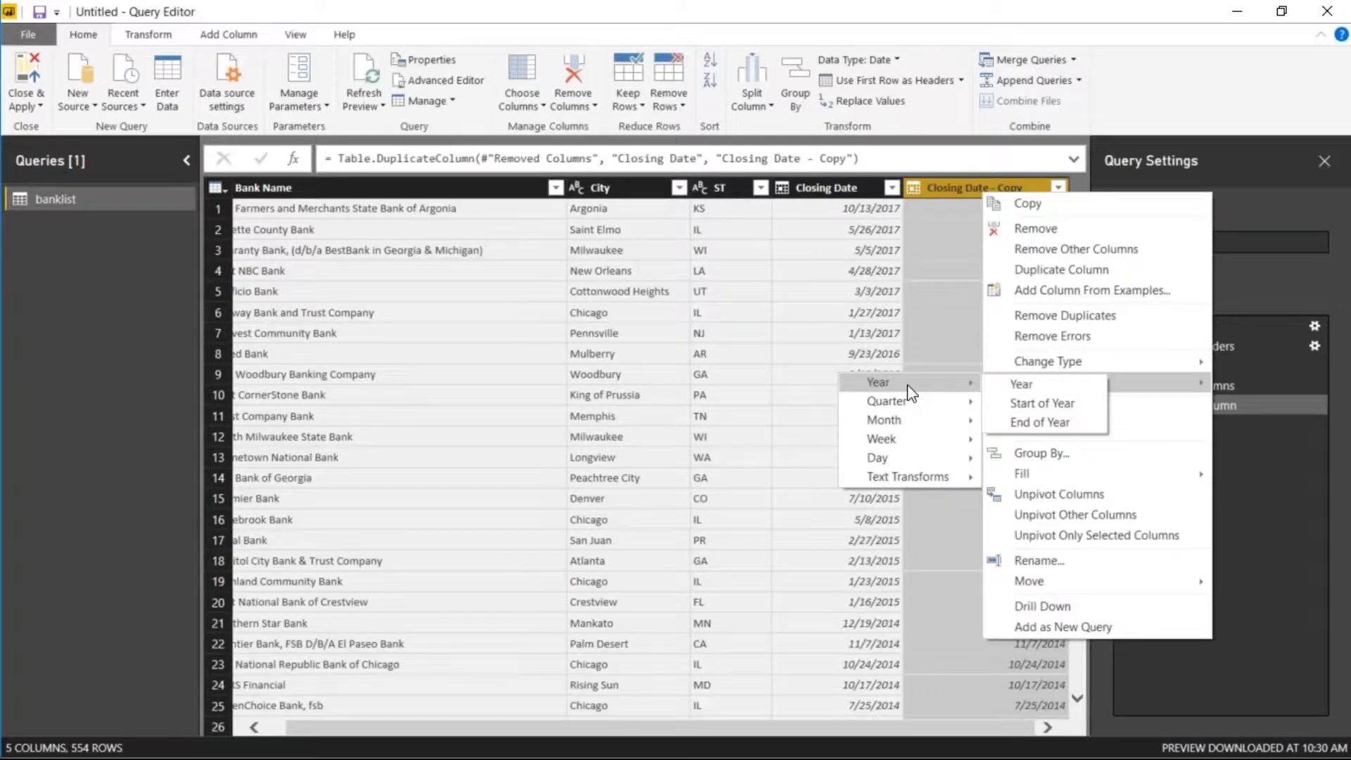
mouse_move(1024, 362)
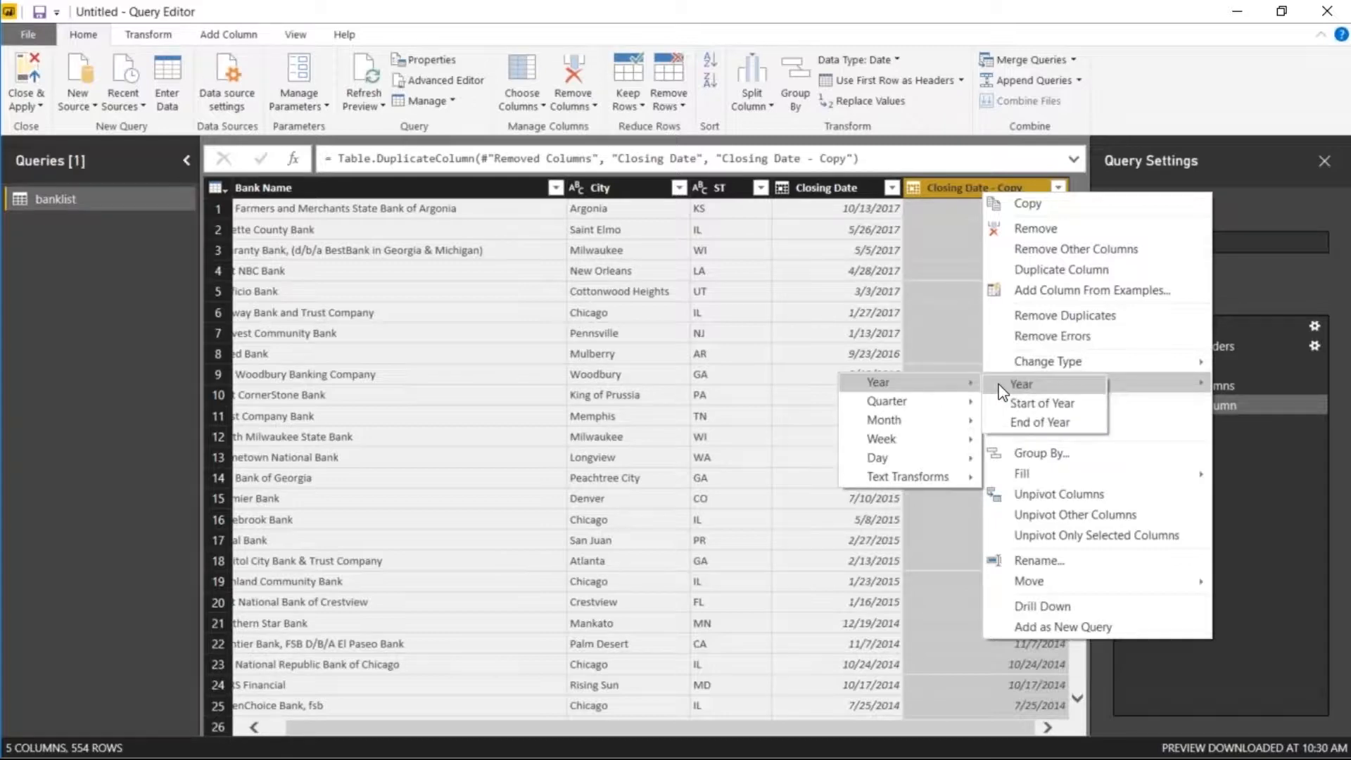
click(1021, 384)
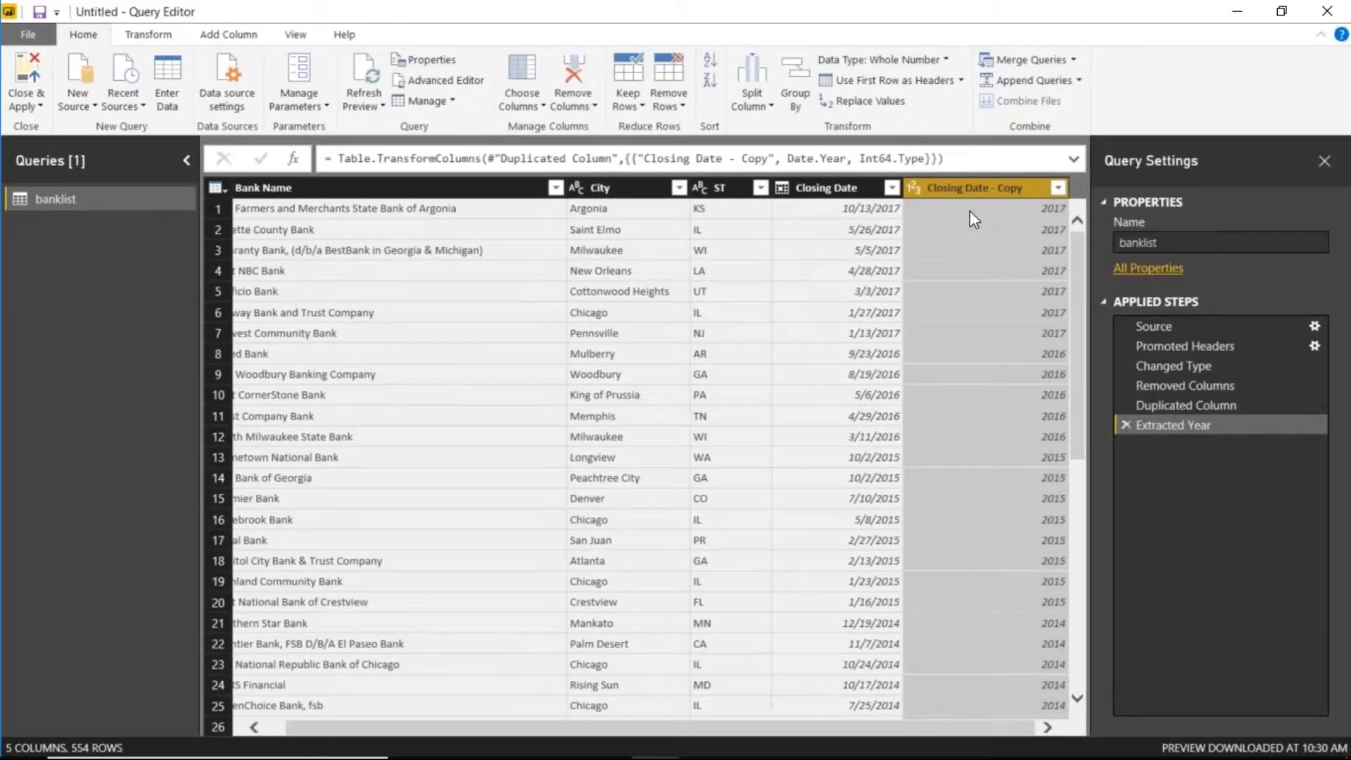
- Rename the Closing Date - Copy column to Year
double_click(975, 188)
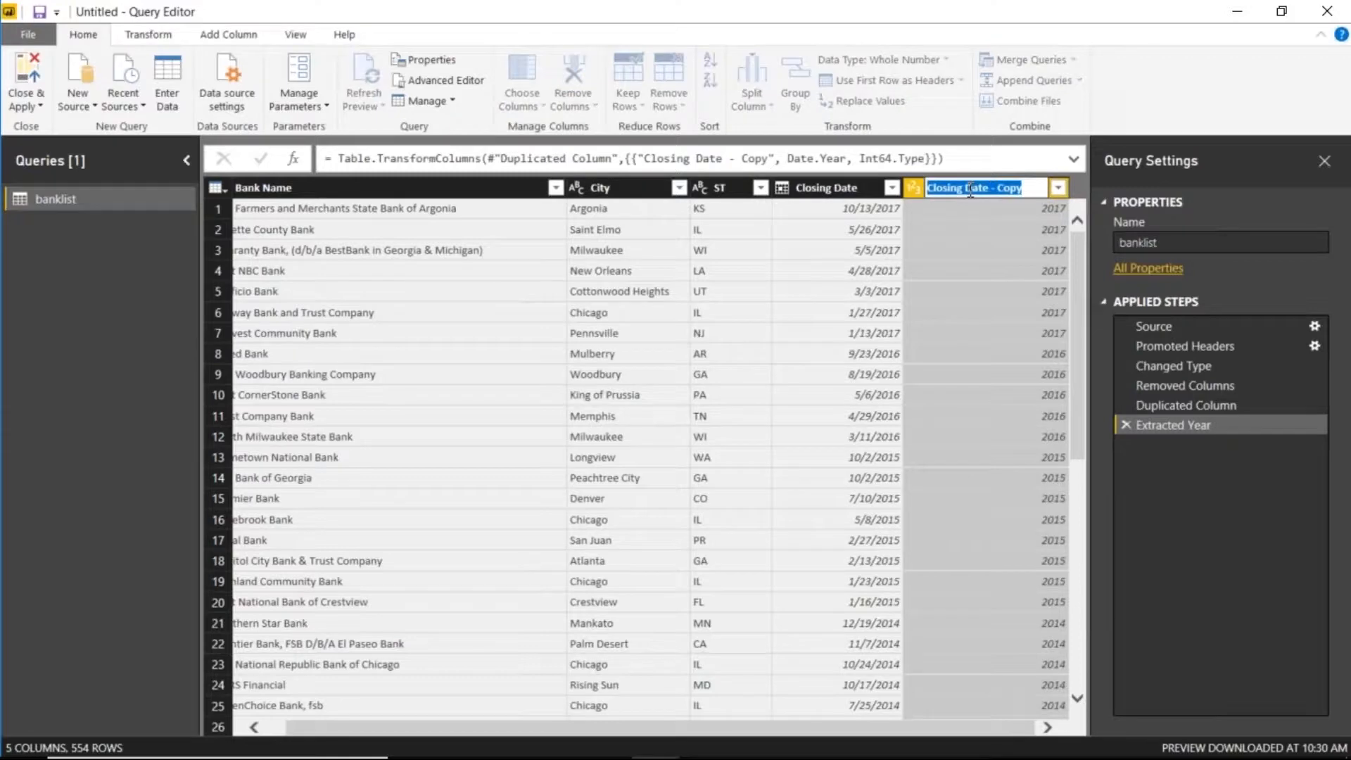
text(Year)
key(Return)
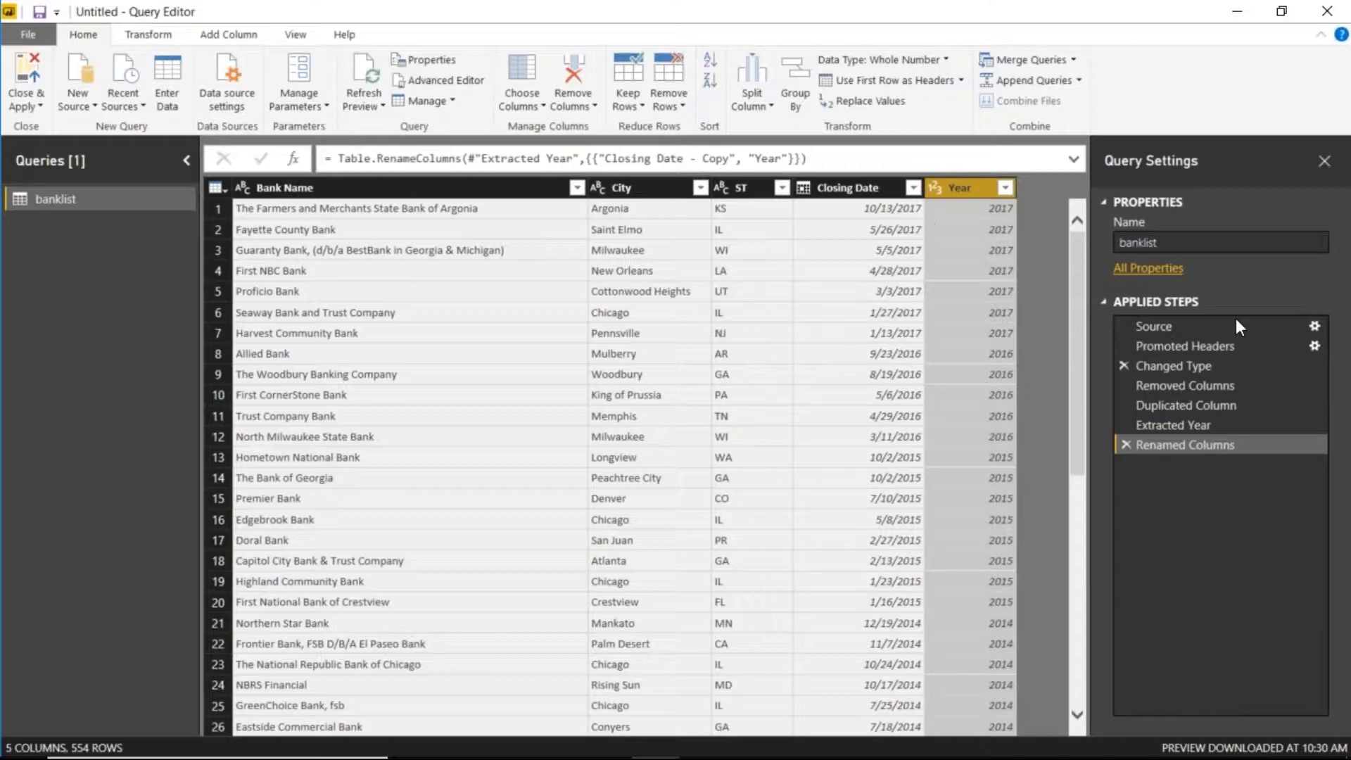
- Name the banklist query 'Failed Banks' and apply the changes to the report
click(1196, 242)
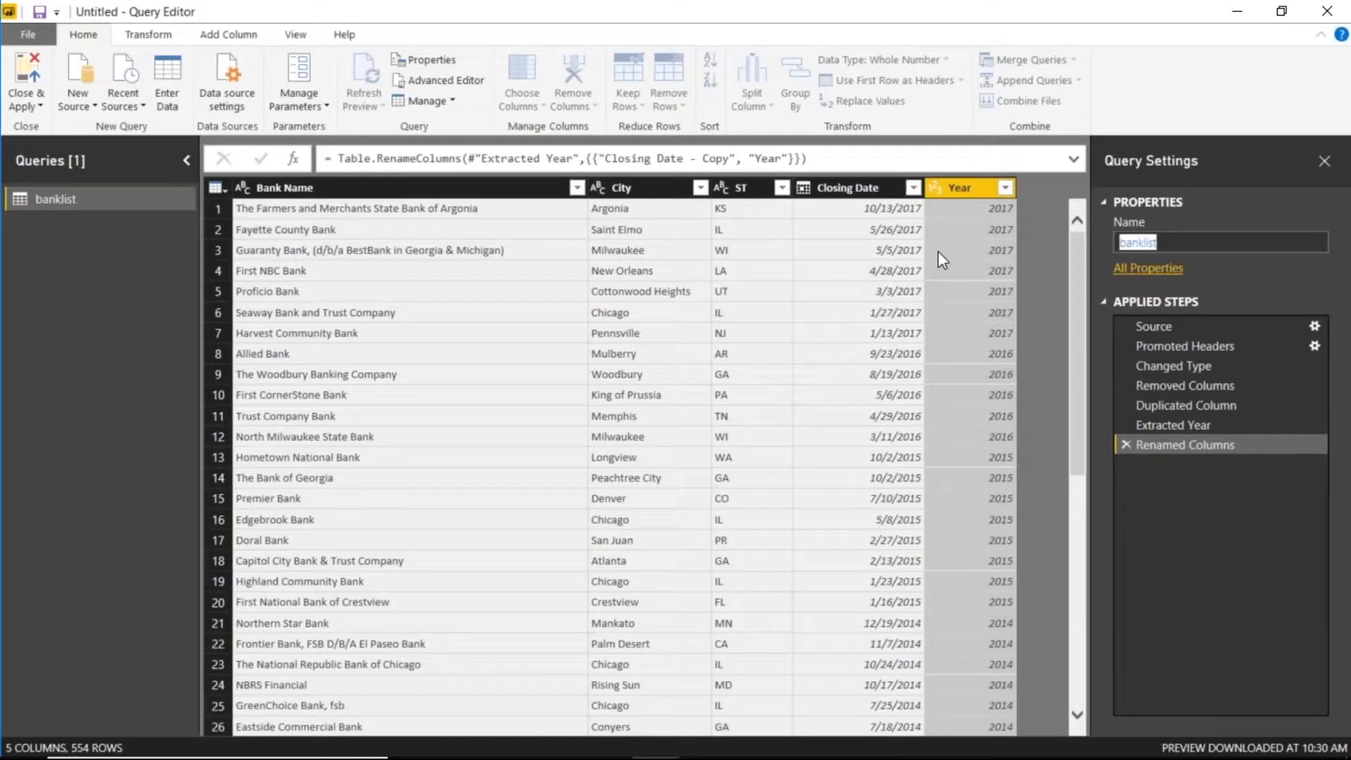
text(Failed Ba)
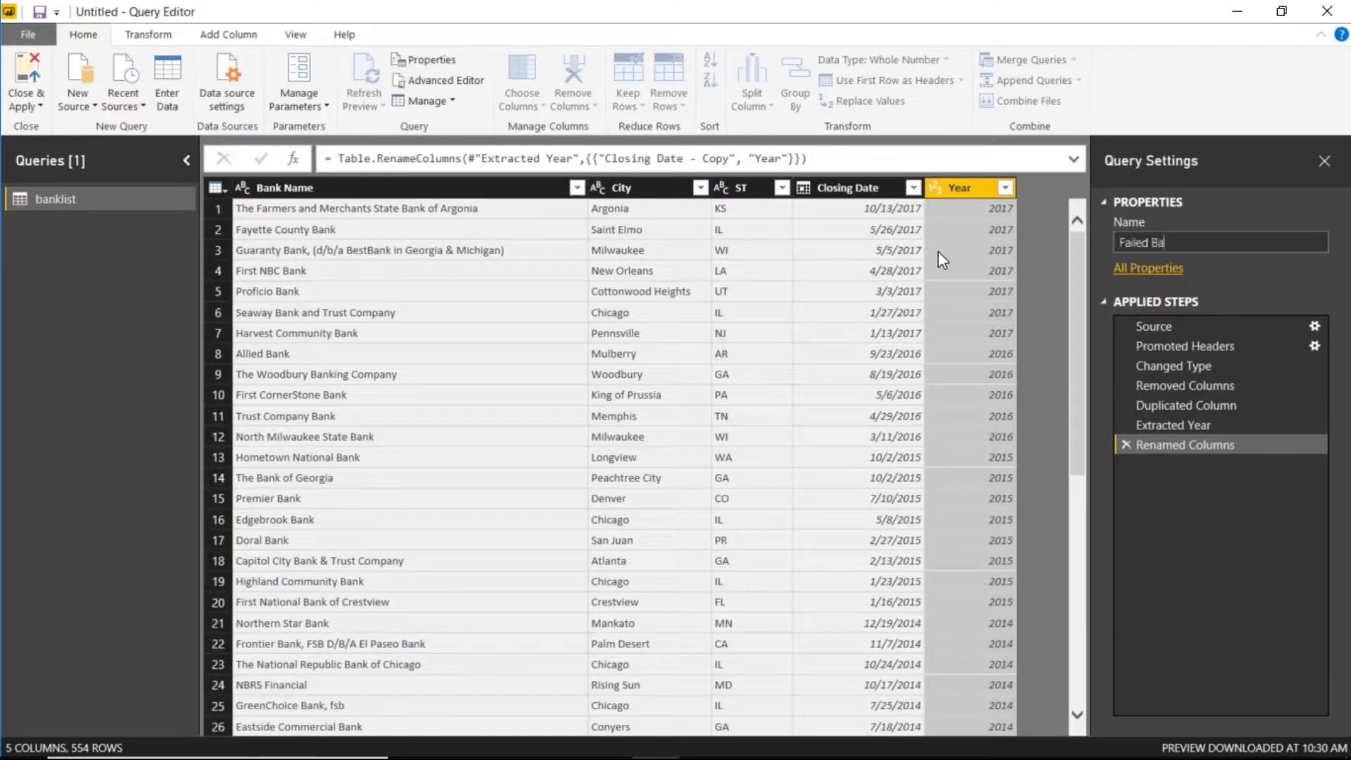
text(nks)
click(28, 79)
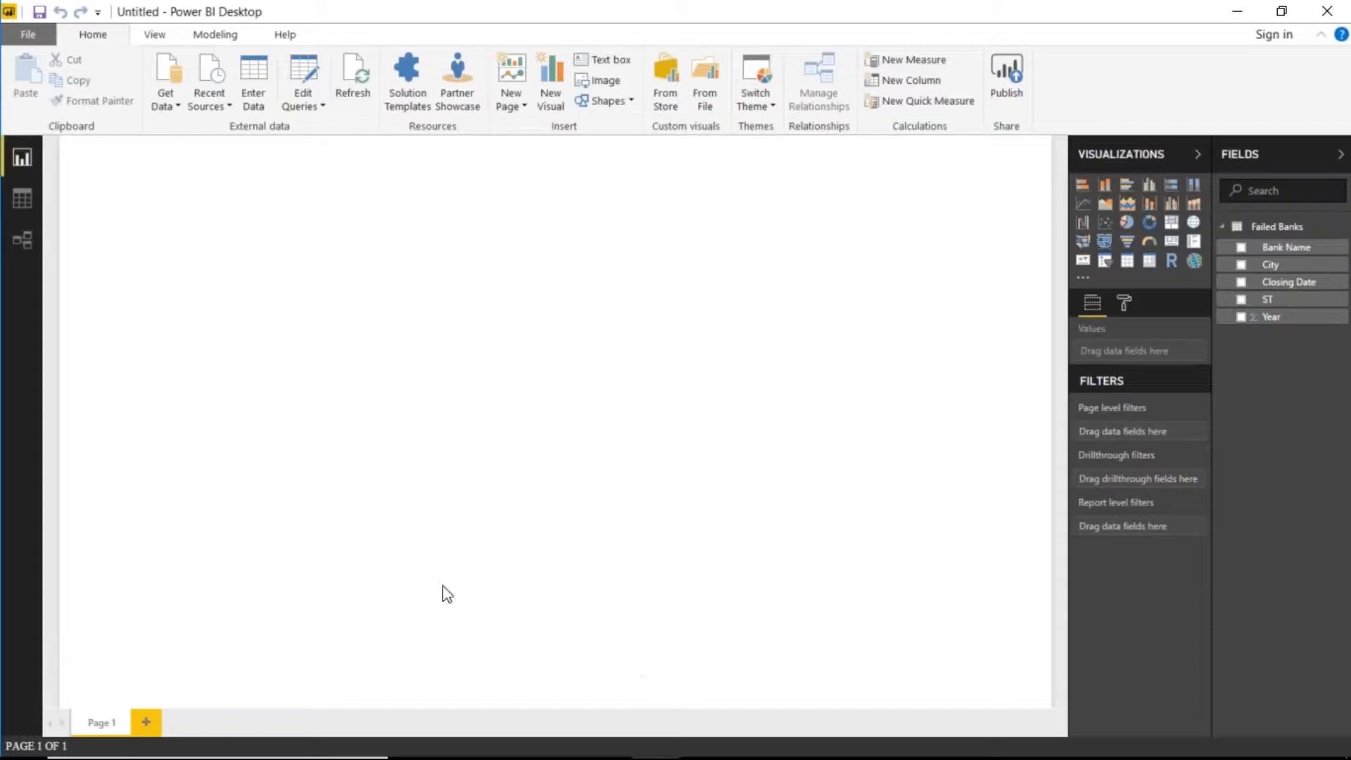
- Rename the Page 1 tab to 'Summary Report'
double_click(120, 721)
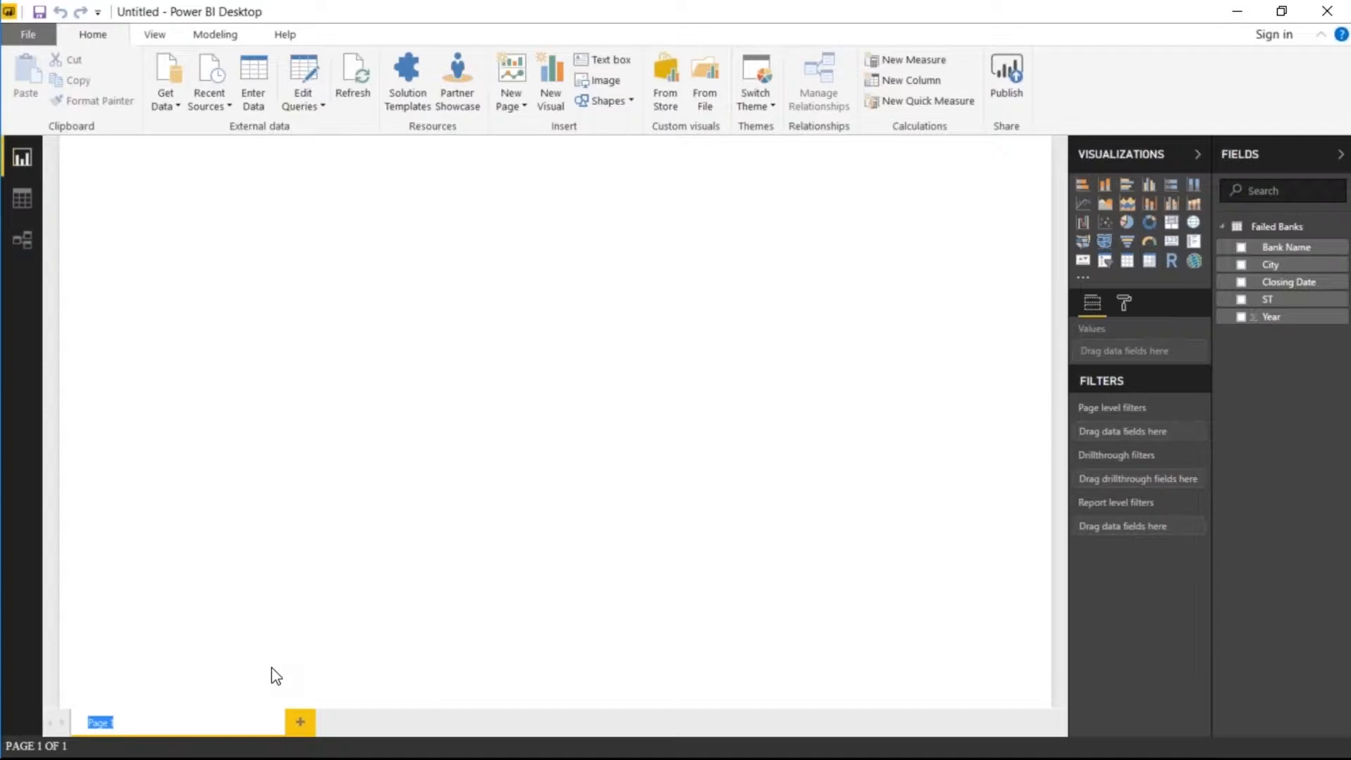
text(Init)
text(Summary)
text( Report)
key(Return)
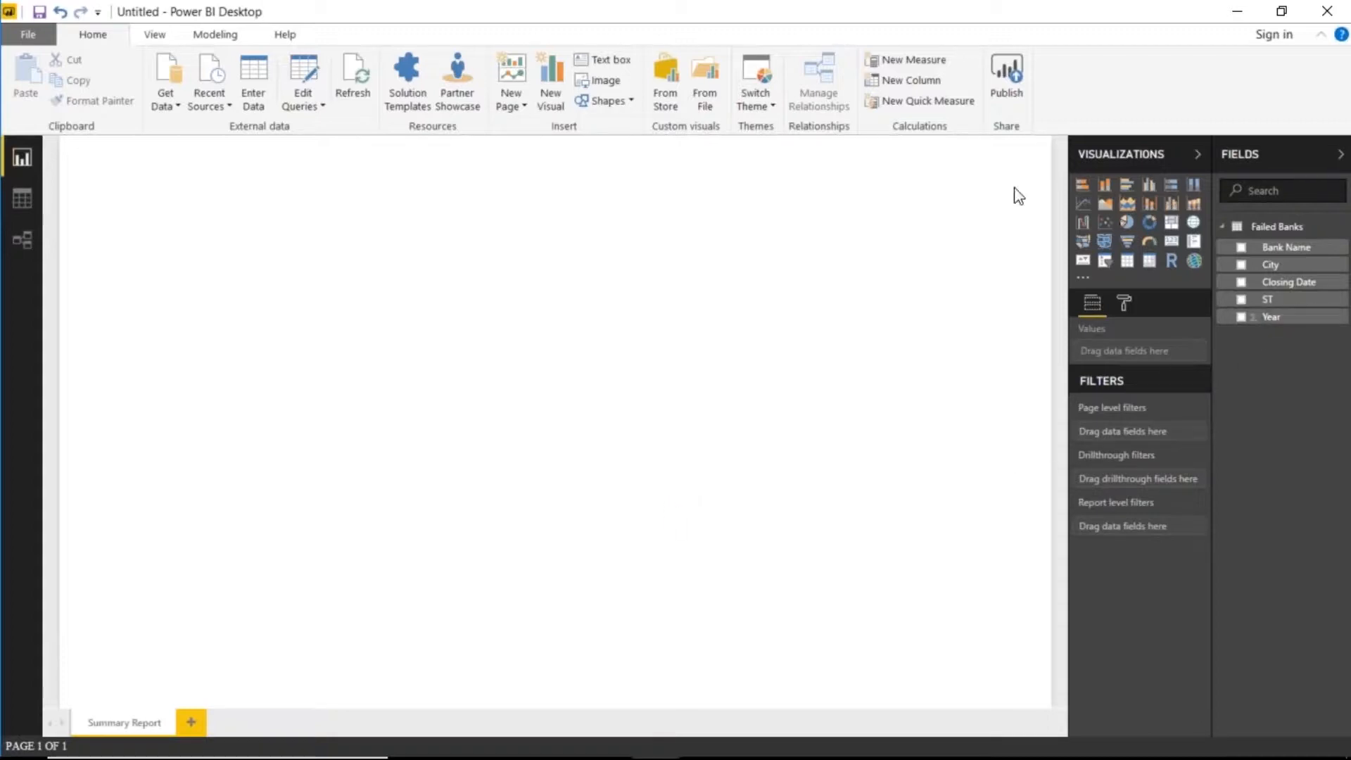
- Add an enlarged stacked bar chart of Count of Bank Name by ST, sorted by count
click(1083, 185)
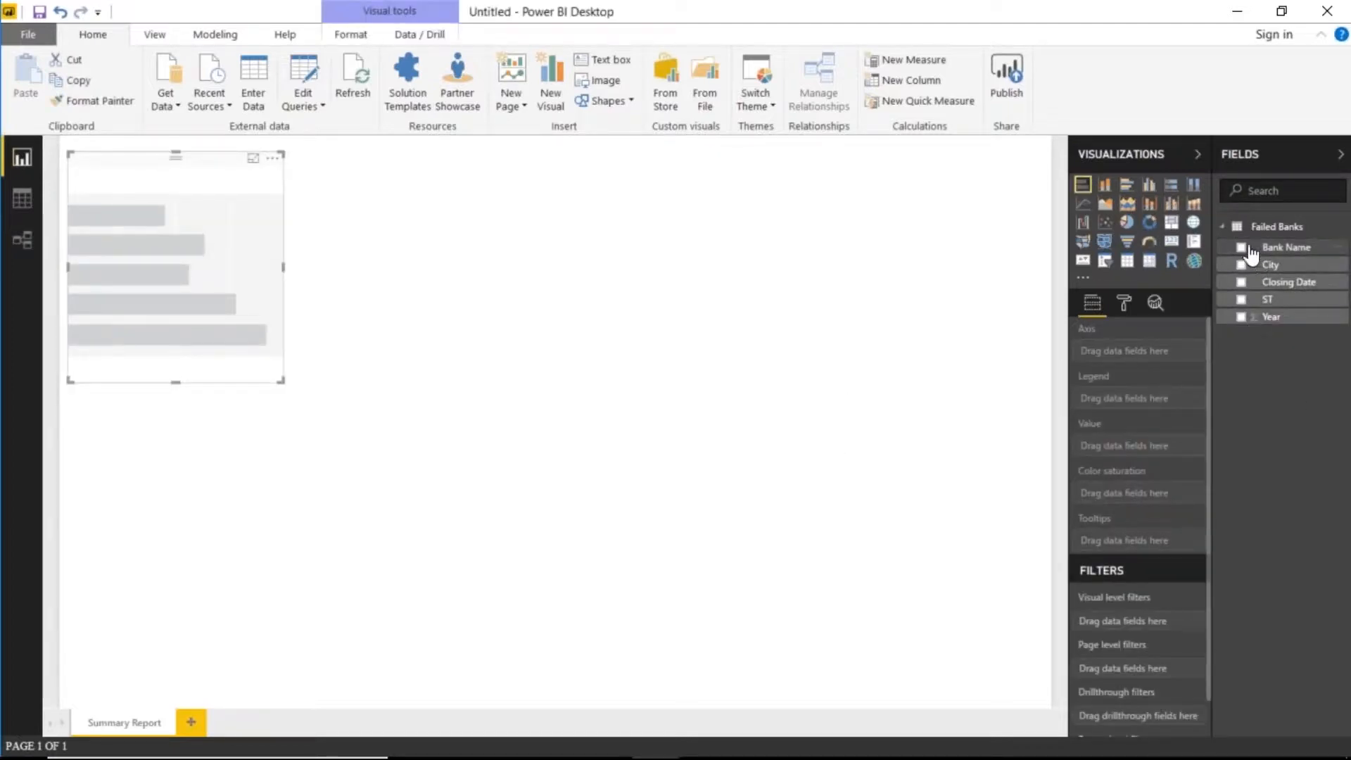
drag(1251, 255, 1161, 442)
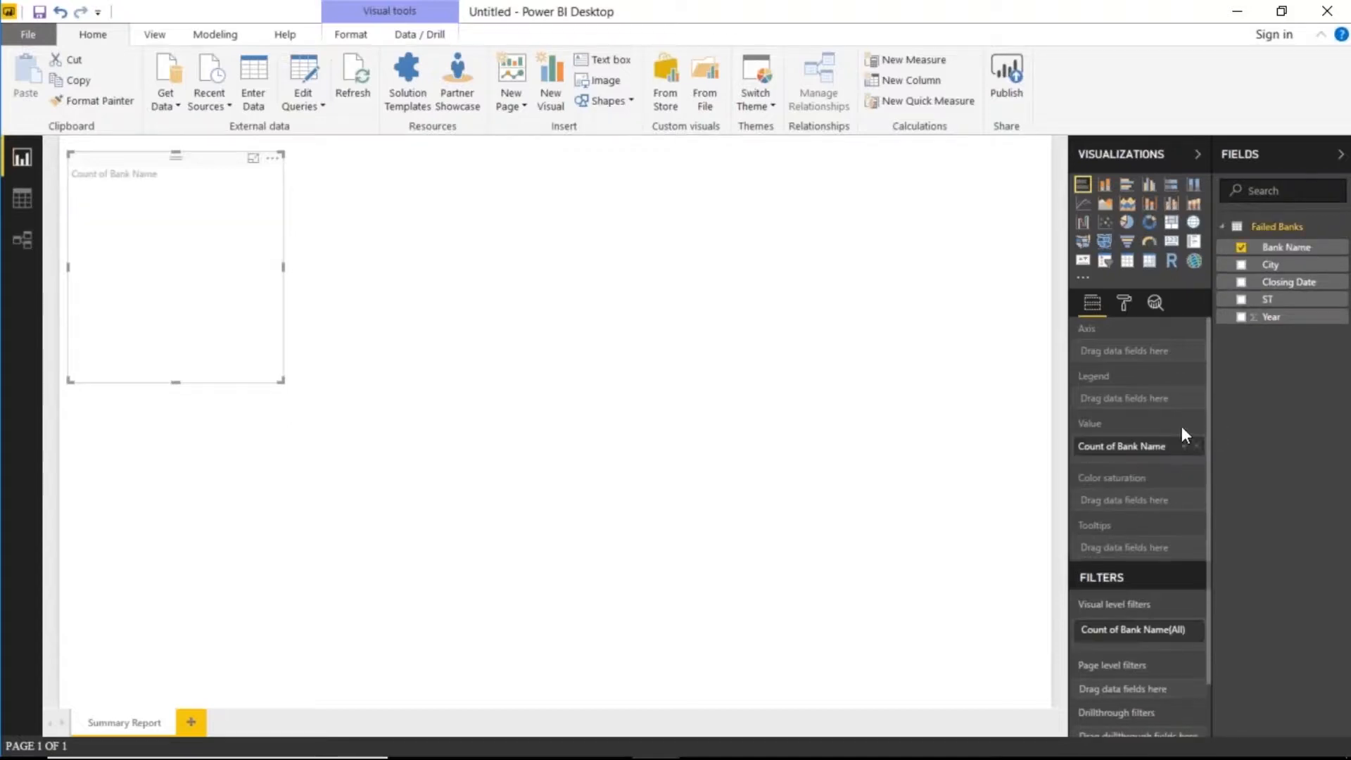
click(1240, 299)
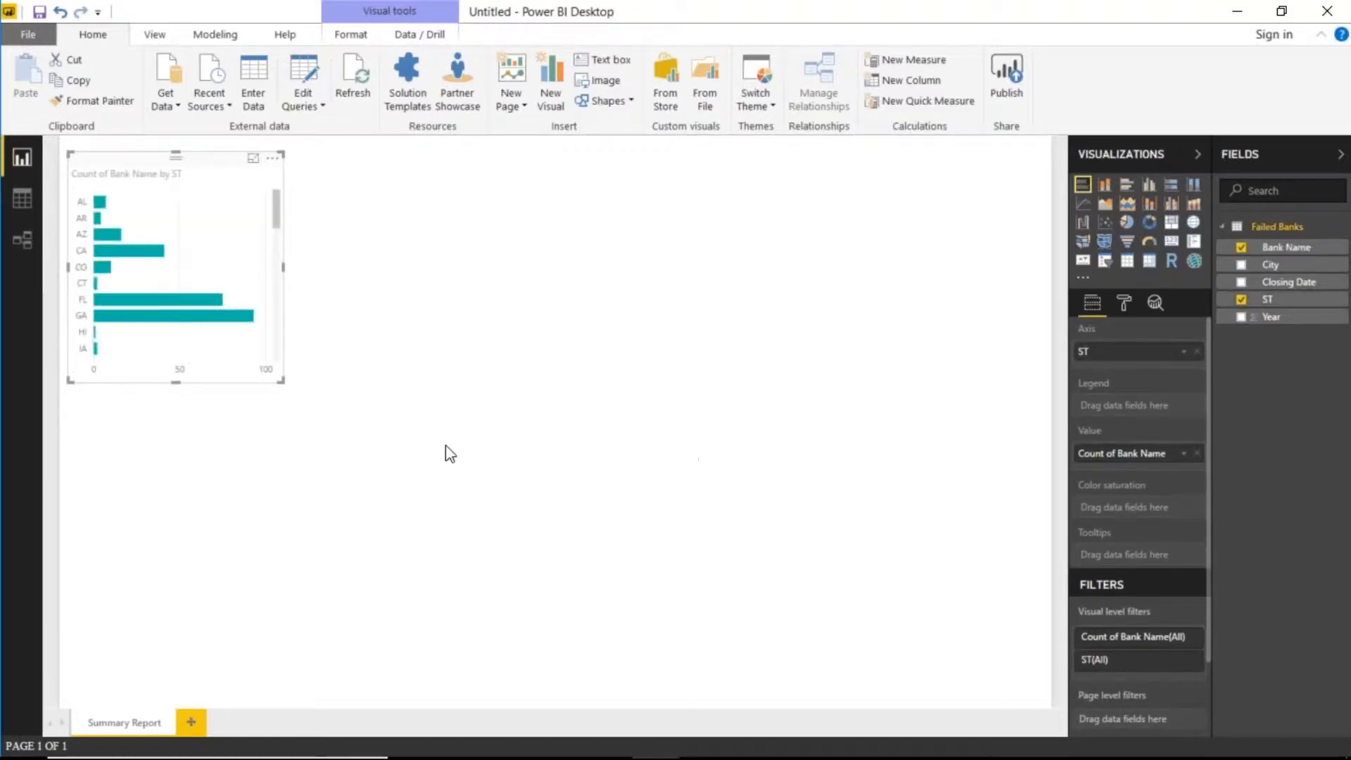
drag(281, 381, 451, 563)
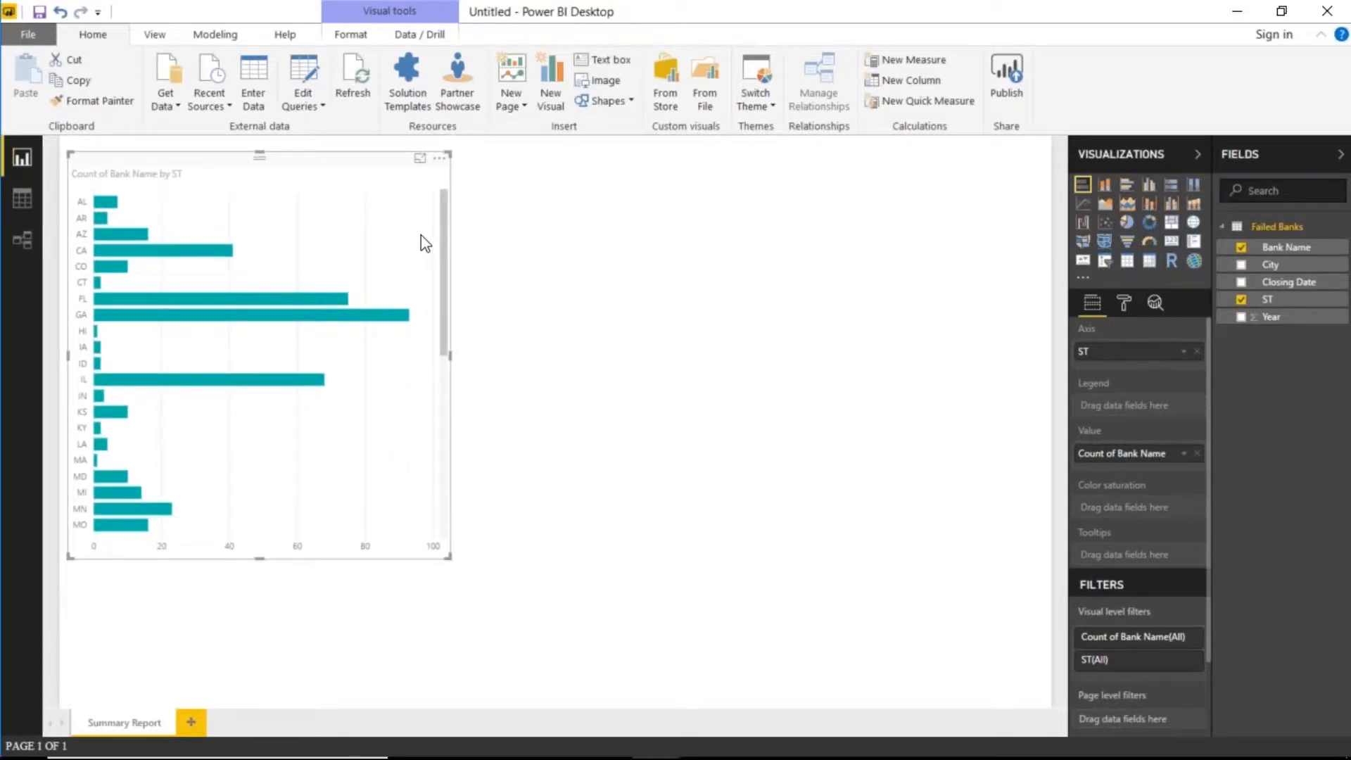
click(440, 158)
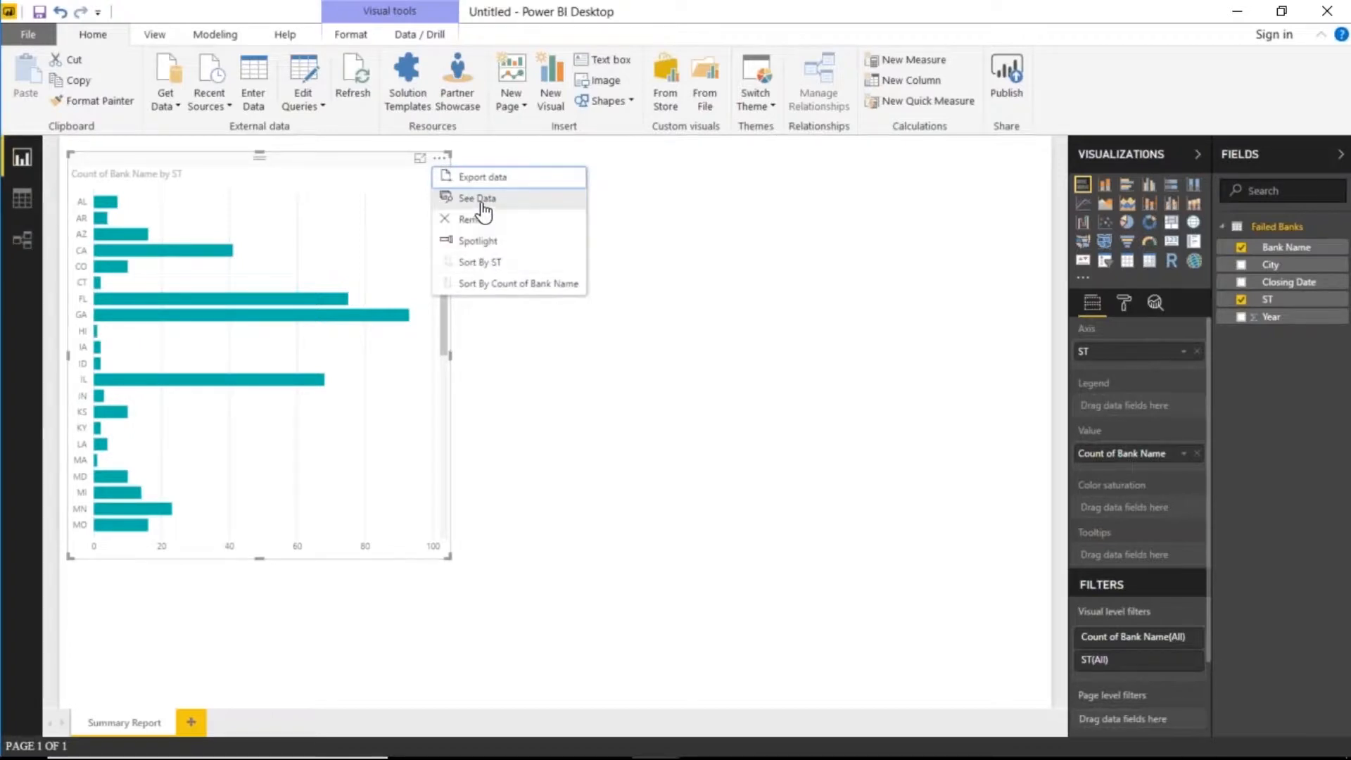
click(524, 285)
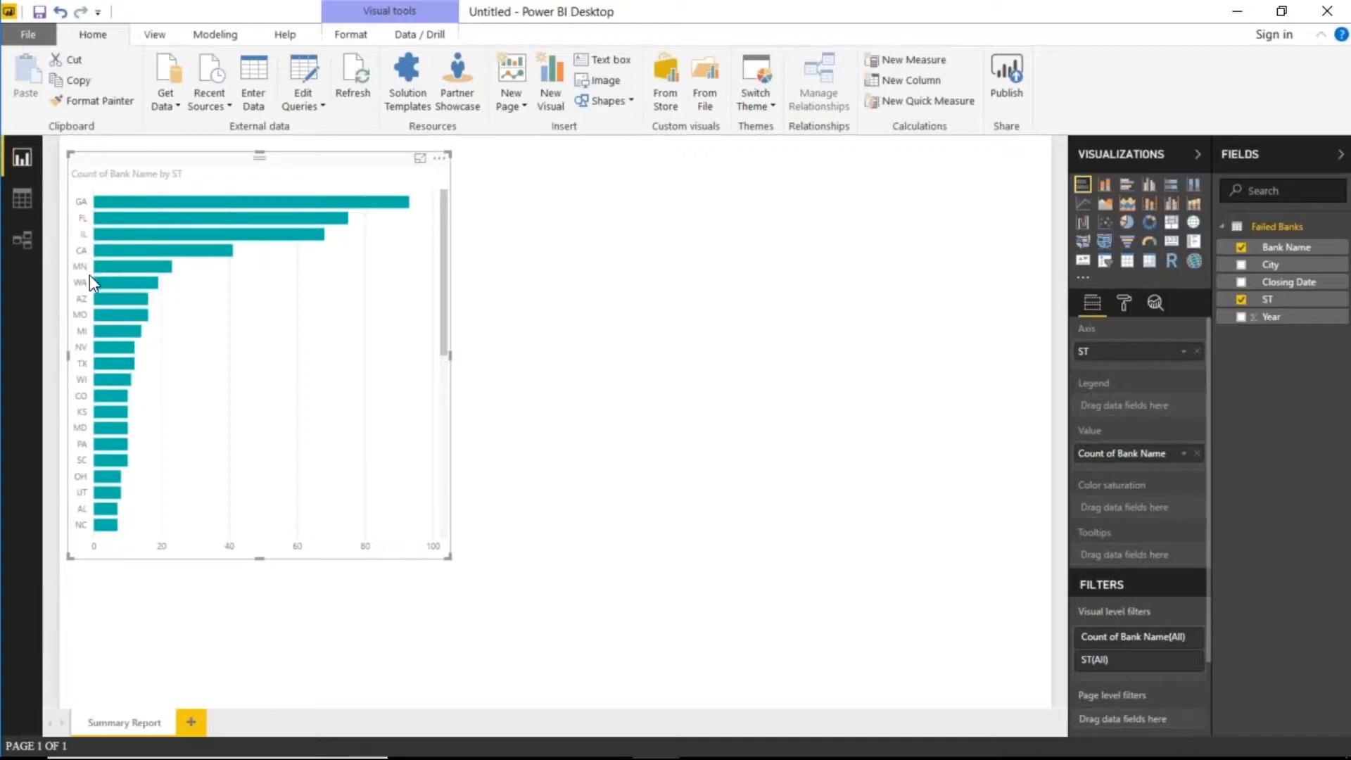
- Raise the bar chart's Y-axis state label text size to 19
click(1124, 303)
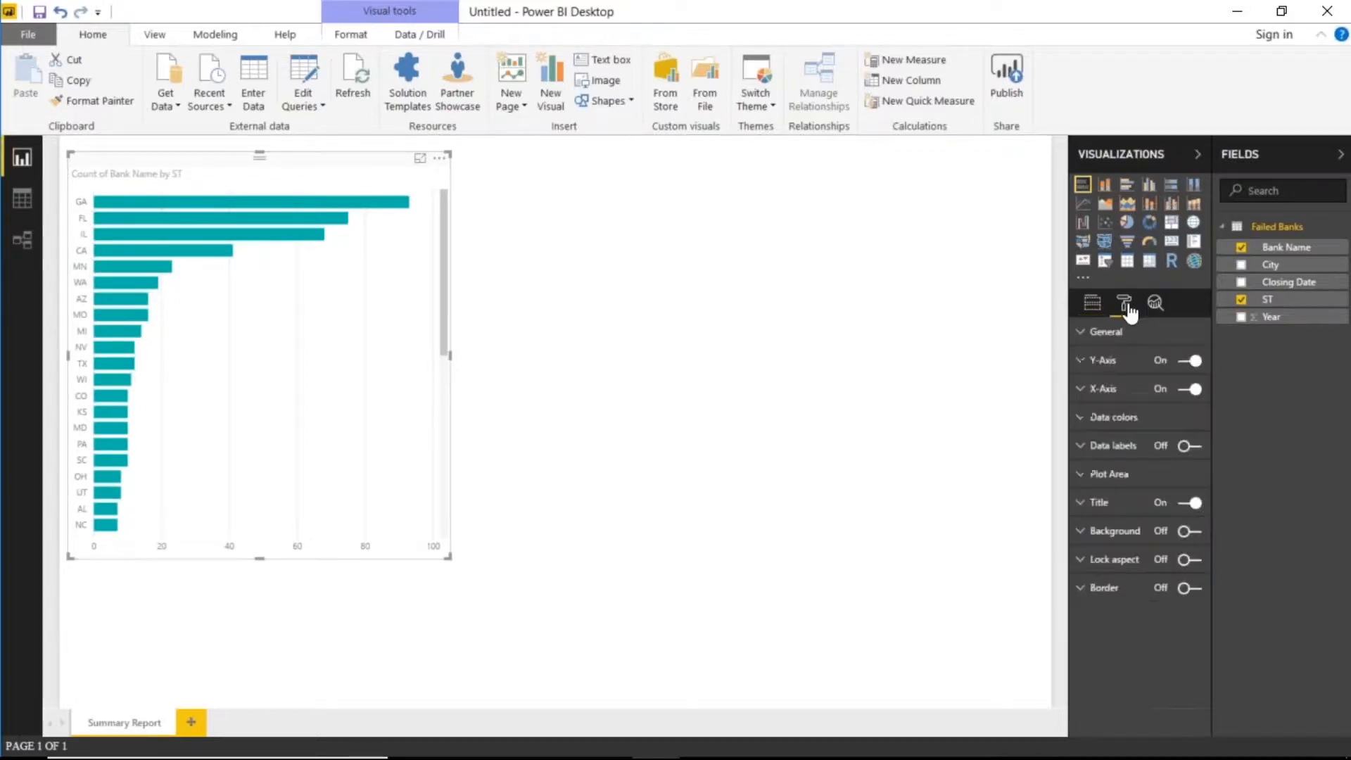
click(1097, 391)
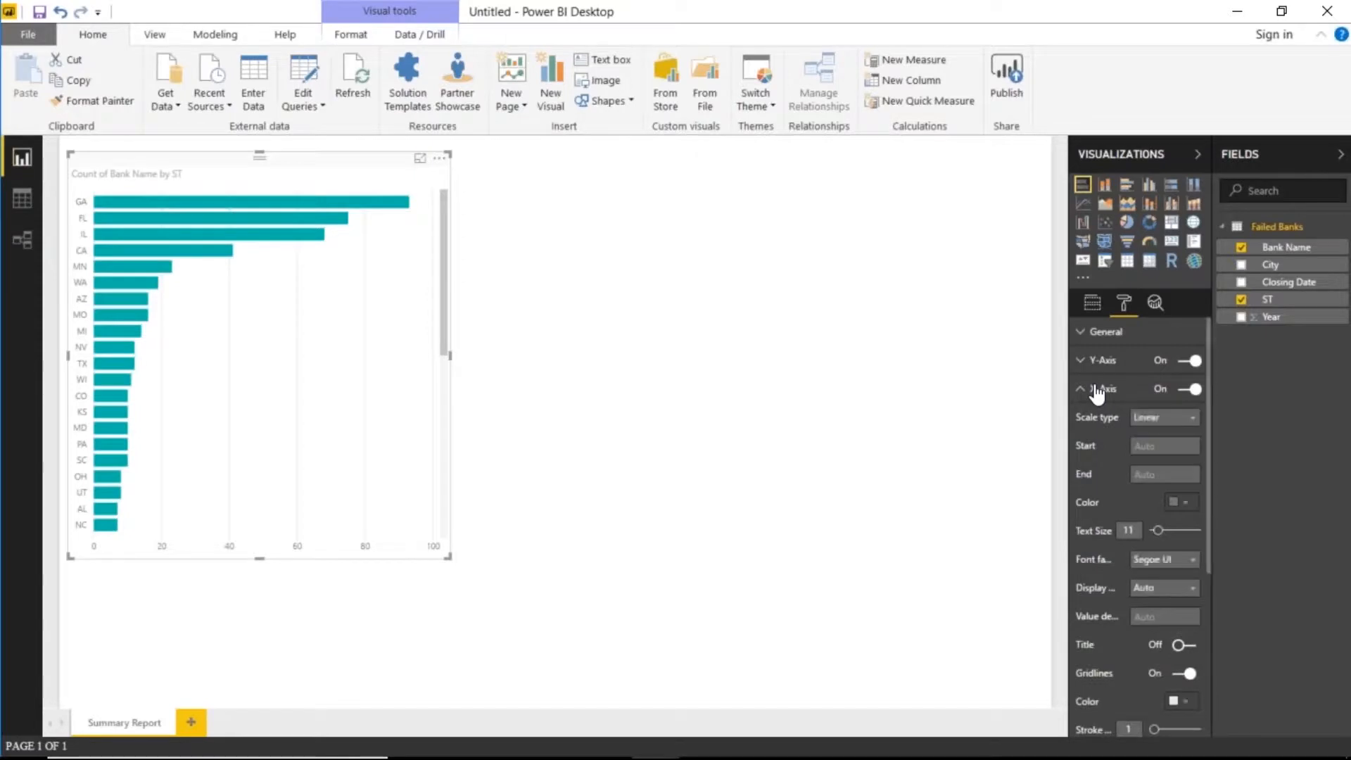
click(1096, 362)
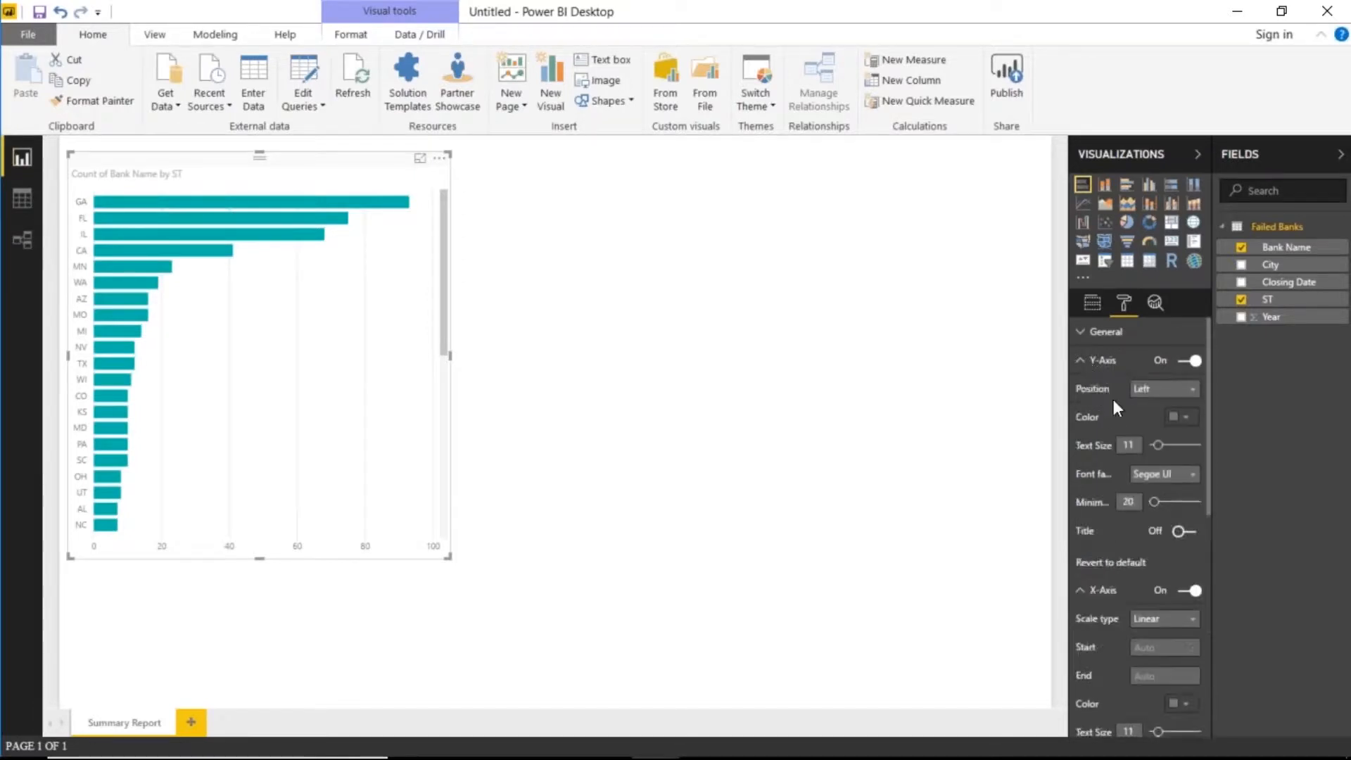
drag(1158, 446, 1169, 450)
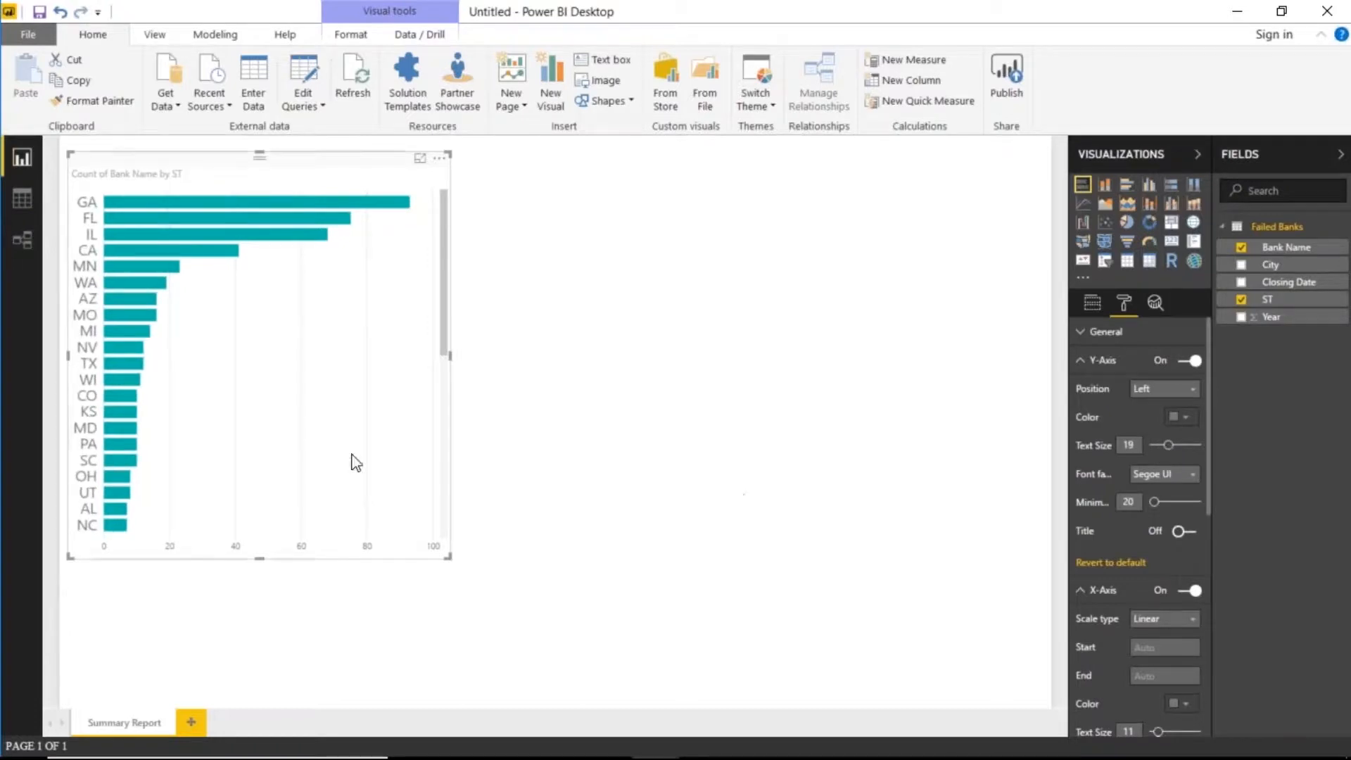
- Add Year as the chart's legend and enlarge the chart further
click(1091, 303)
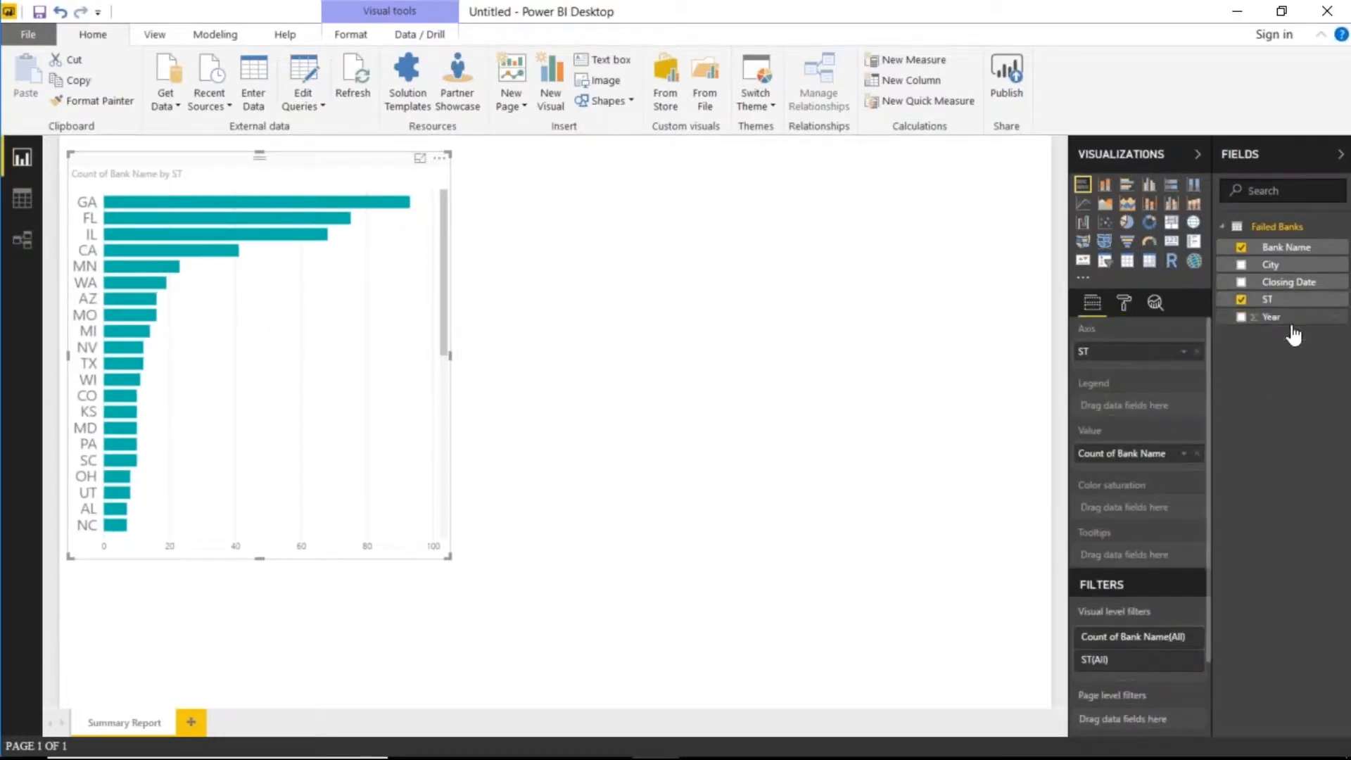
drag(1268, 316, 1140, 406)
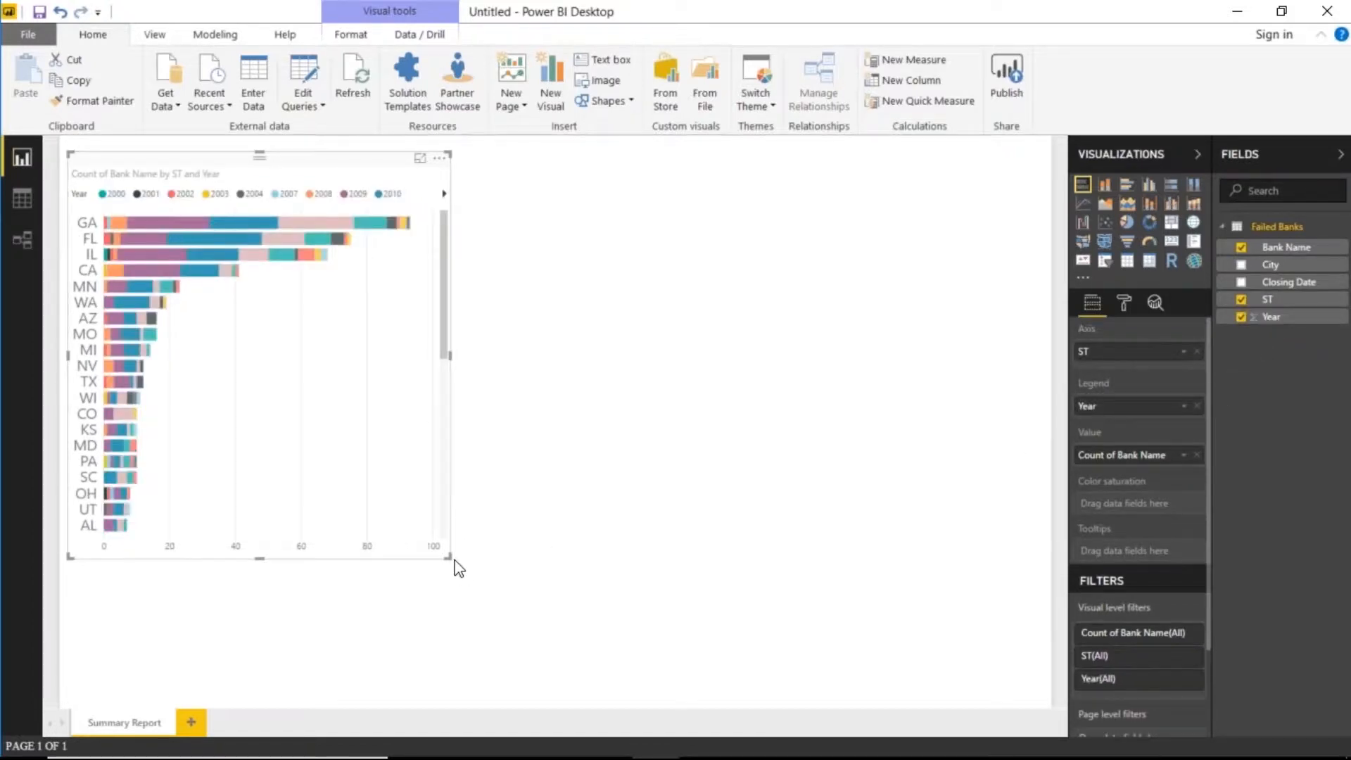
drag(452, 560, 549, 582)
click(553, 590)
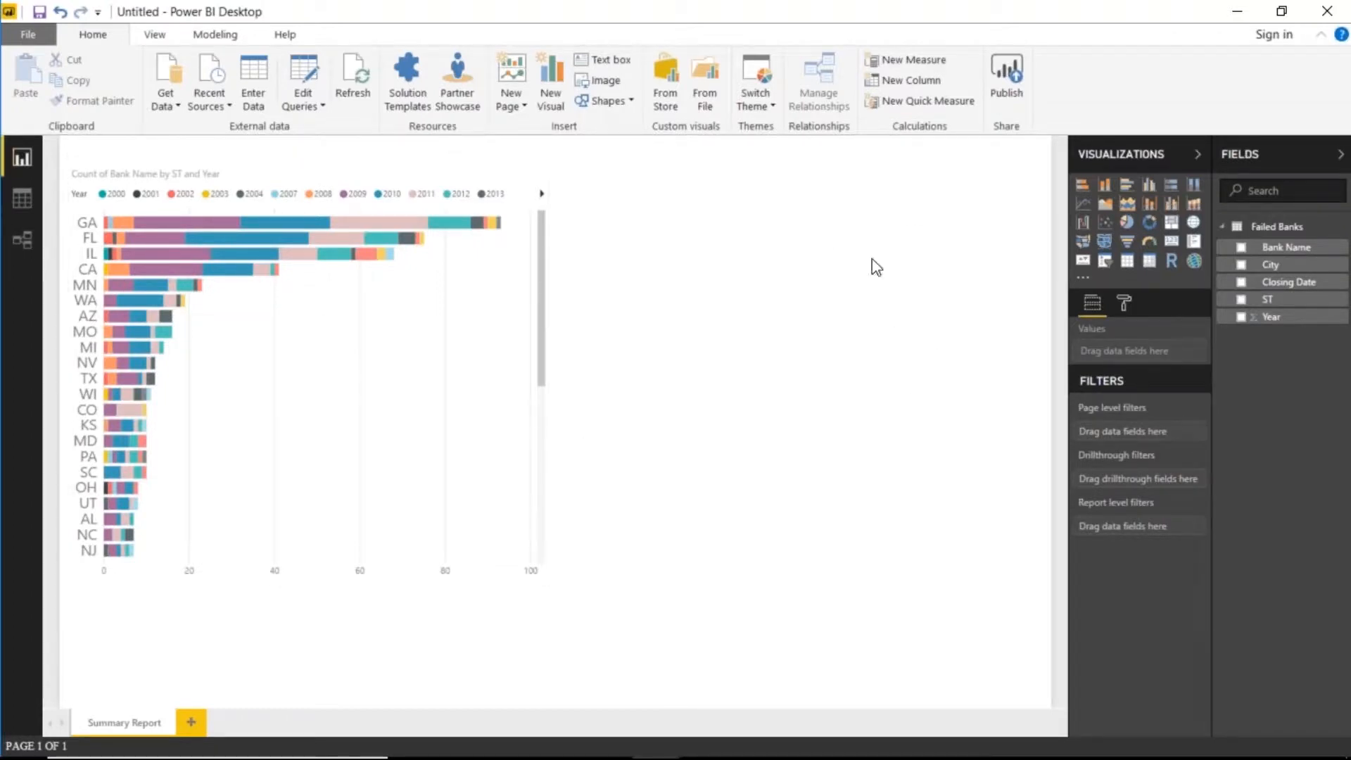
- Add a map visual, enlarge it and line it up beside the bar chart
click(1193, 224)
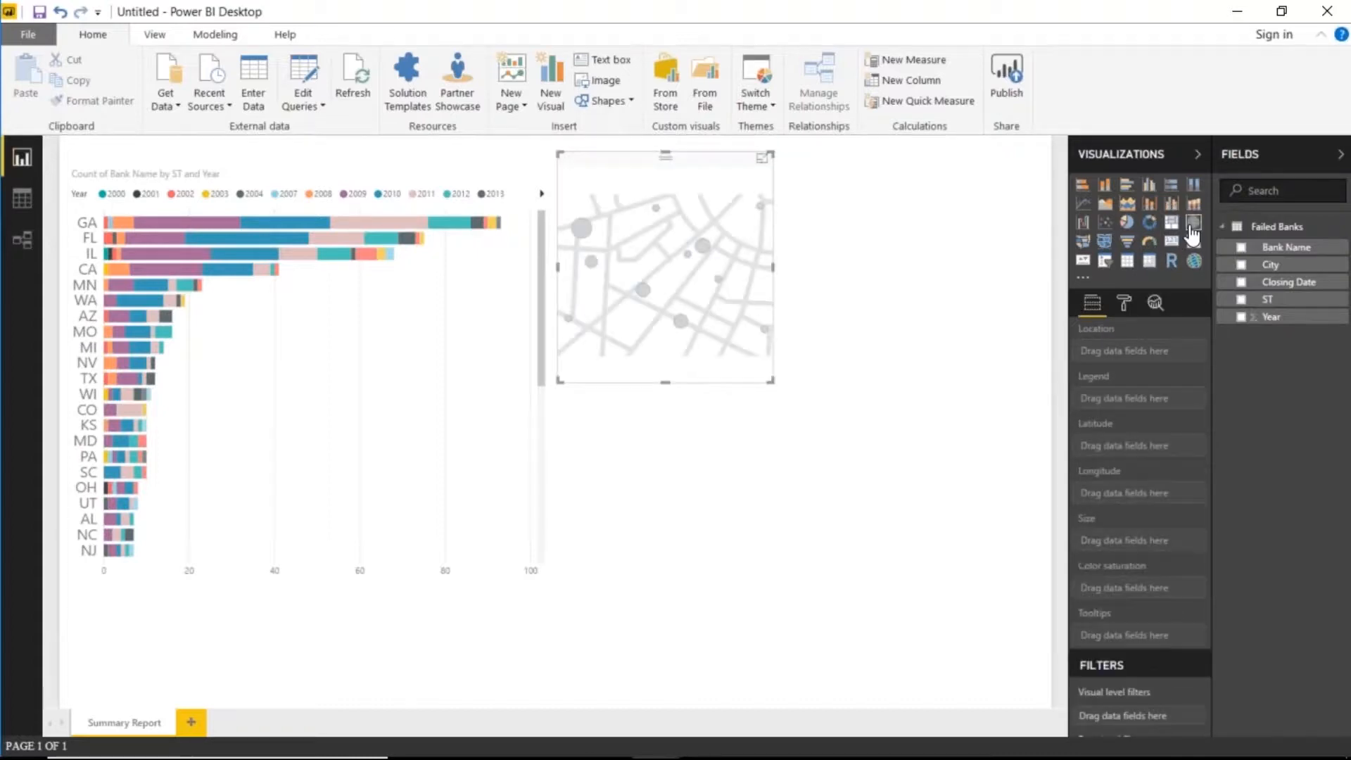
drag(770, 381, 1025, 512)
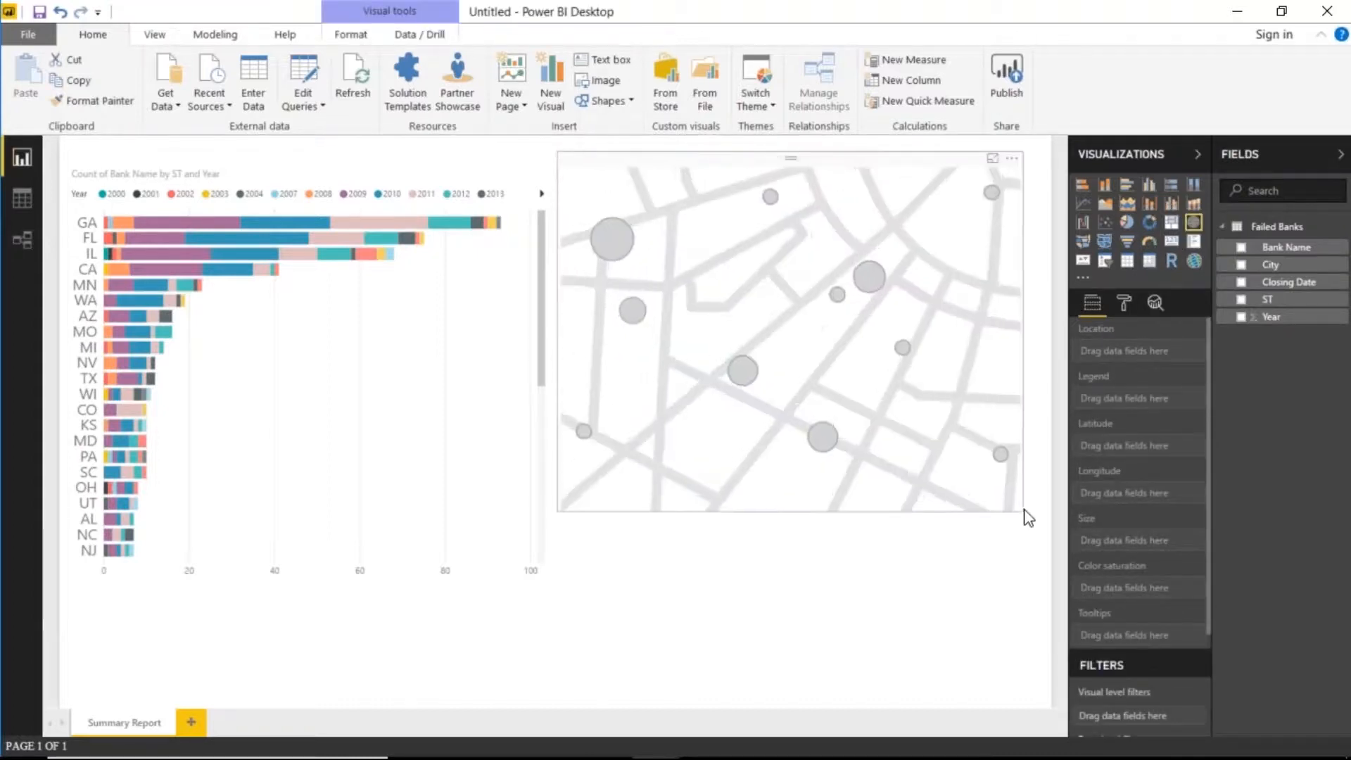
drag(843, 162, 861, 239)
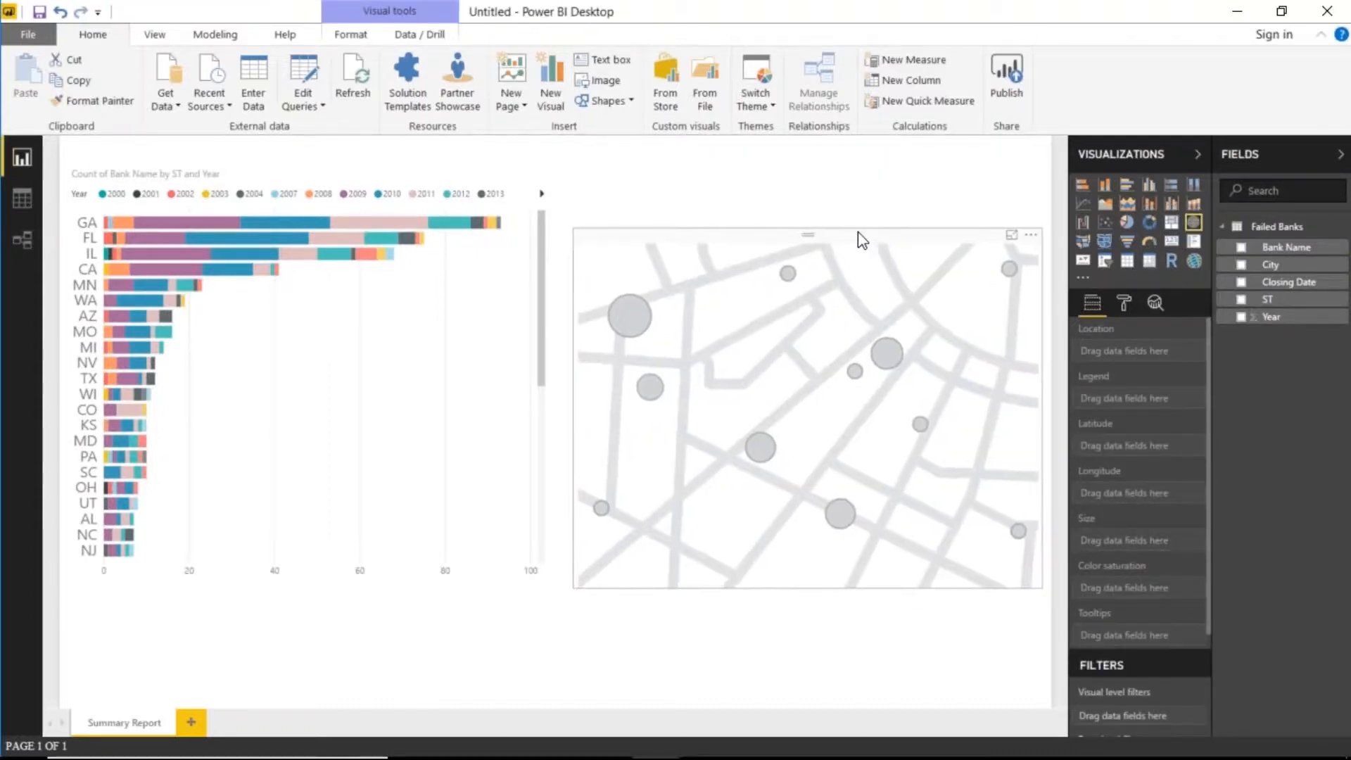
drag(404, 166, 407, 217)
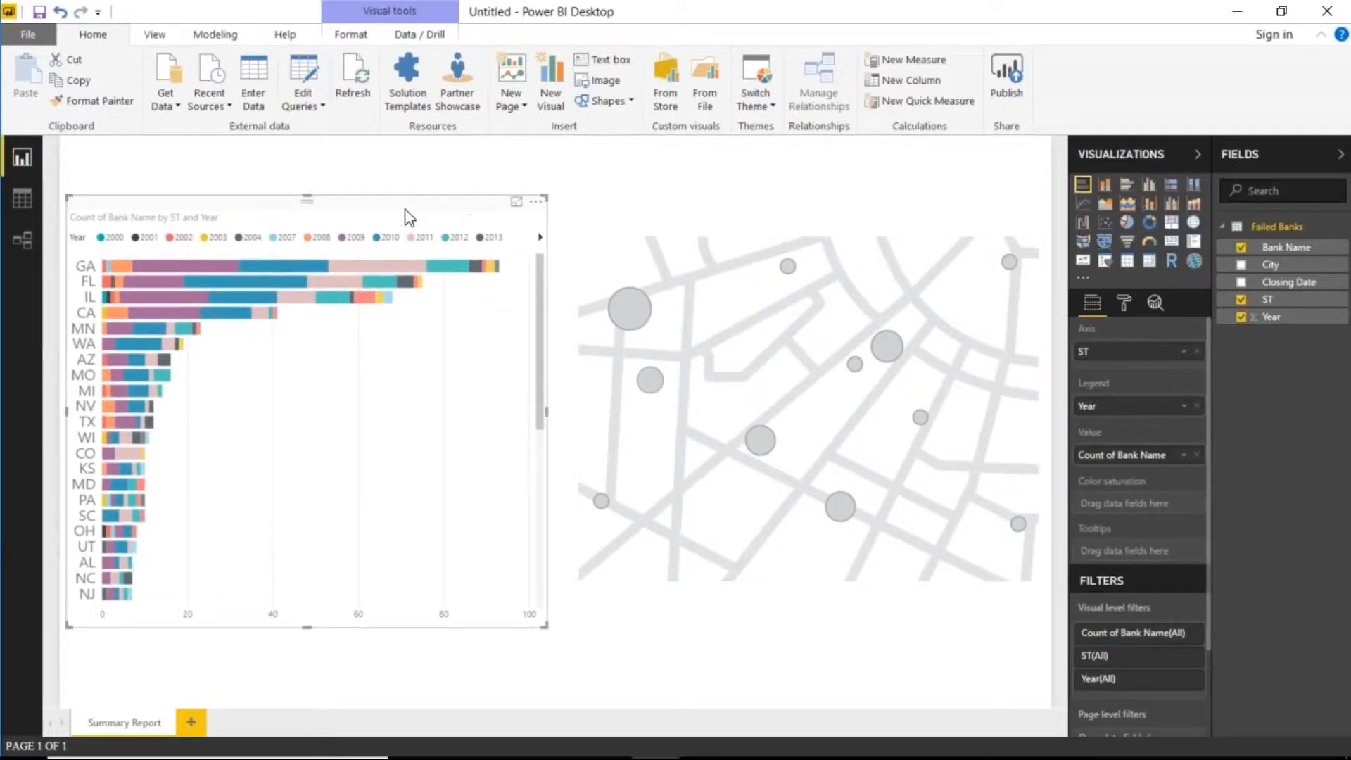
- Assign ST as the map's location and Bank Name as its bubble size
click(899, 331)
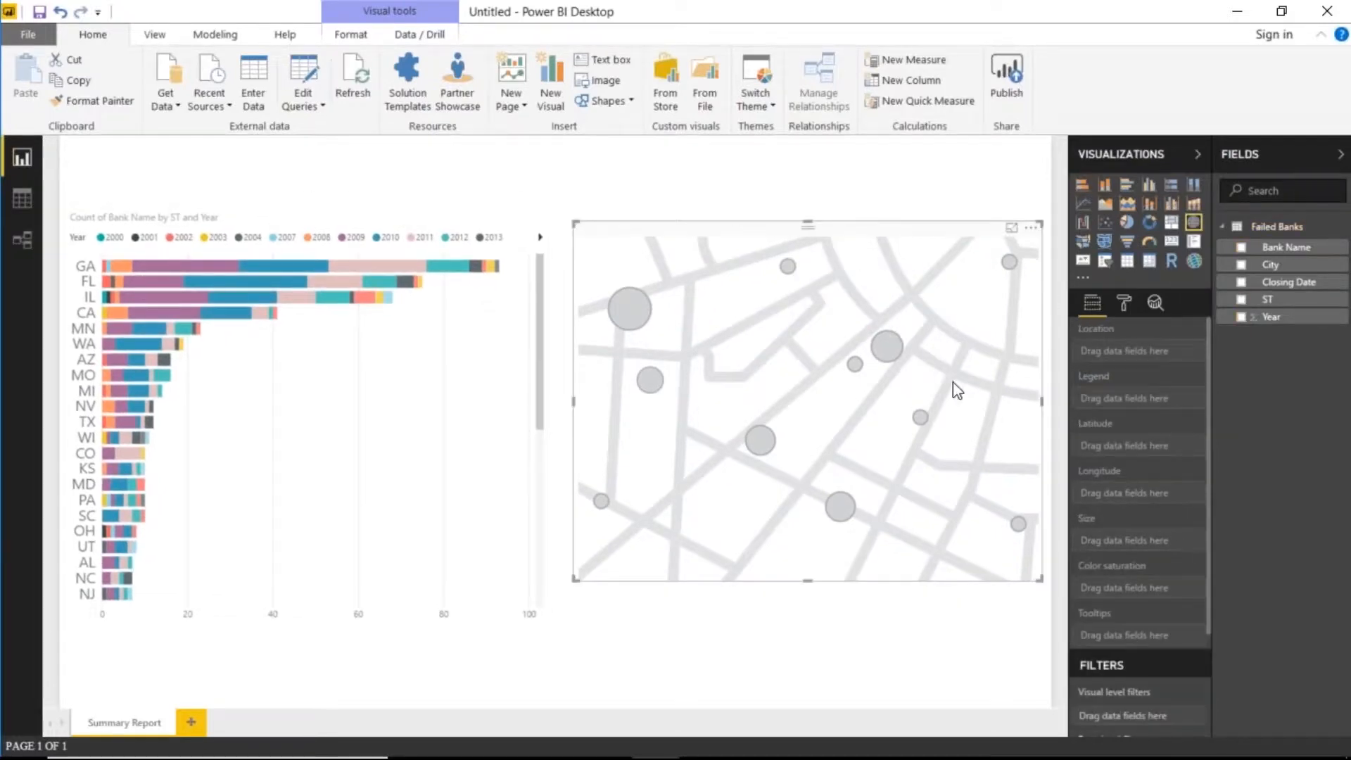
drag(1266, 299, 1161, 352)
drag(1286, 247, 1140, 548)
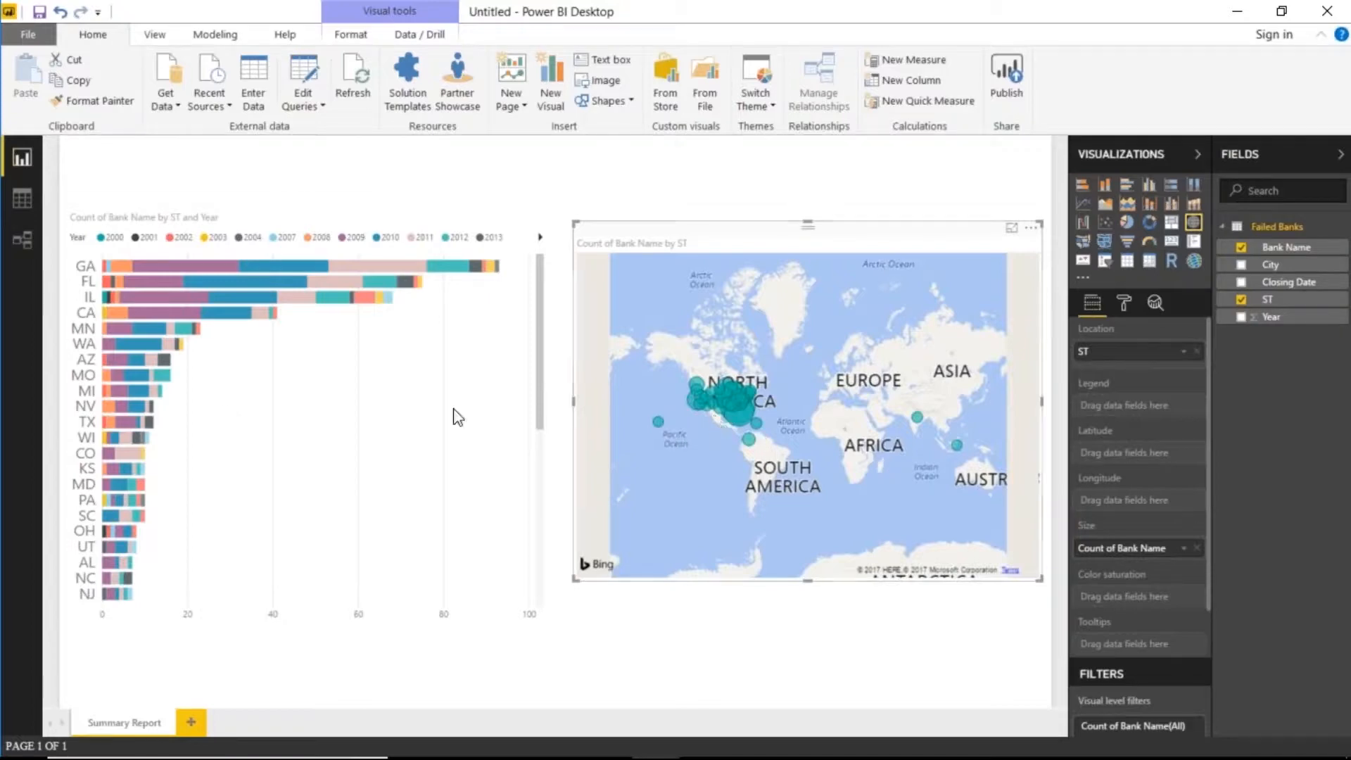
- Zoom and pan the map to inspect stray bubbles in the Pacific and near South America
mouse_move(134, 514)
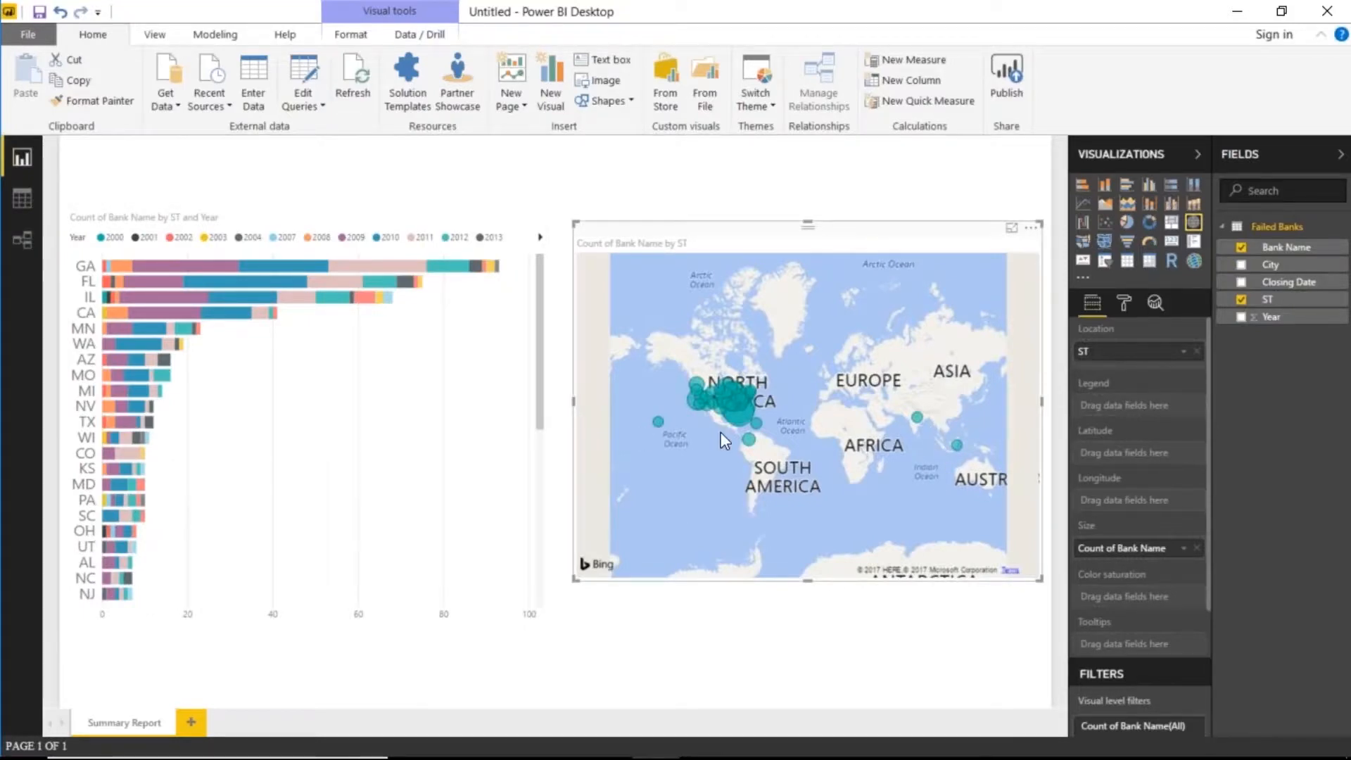
scroll(720, 470, up, 3)
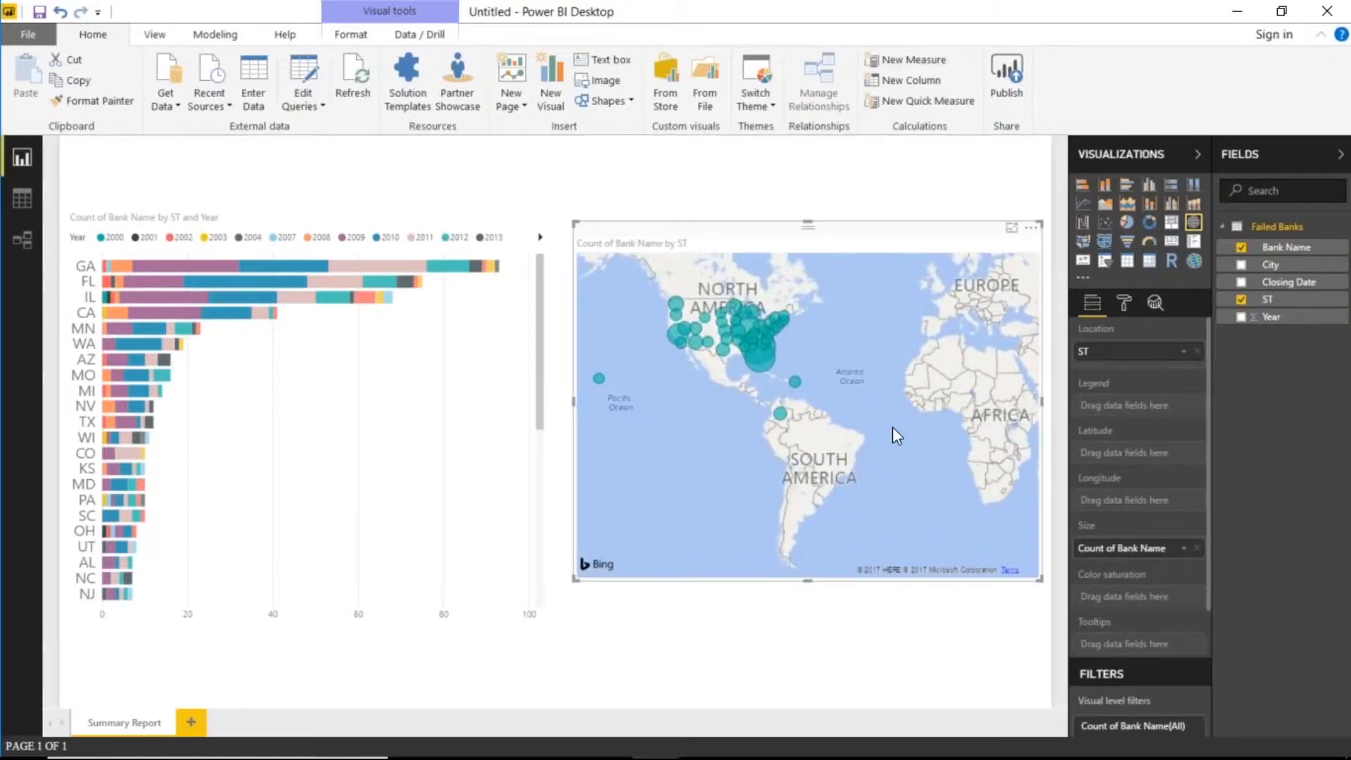
drag(983, 403, 920, 445)
mouse_move(944, 434)
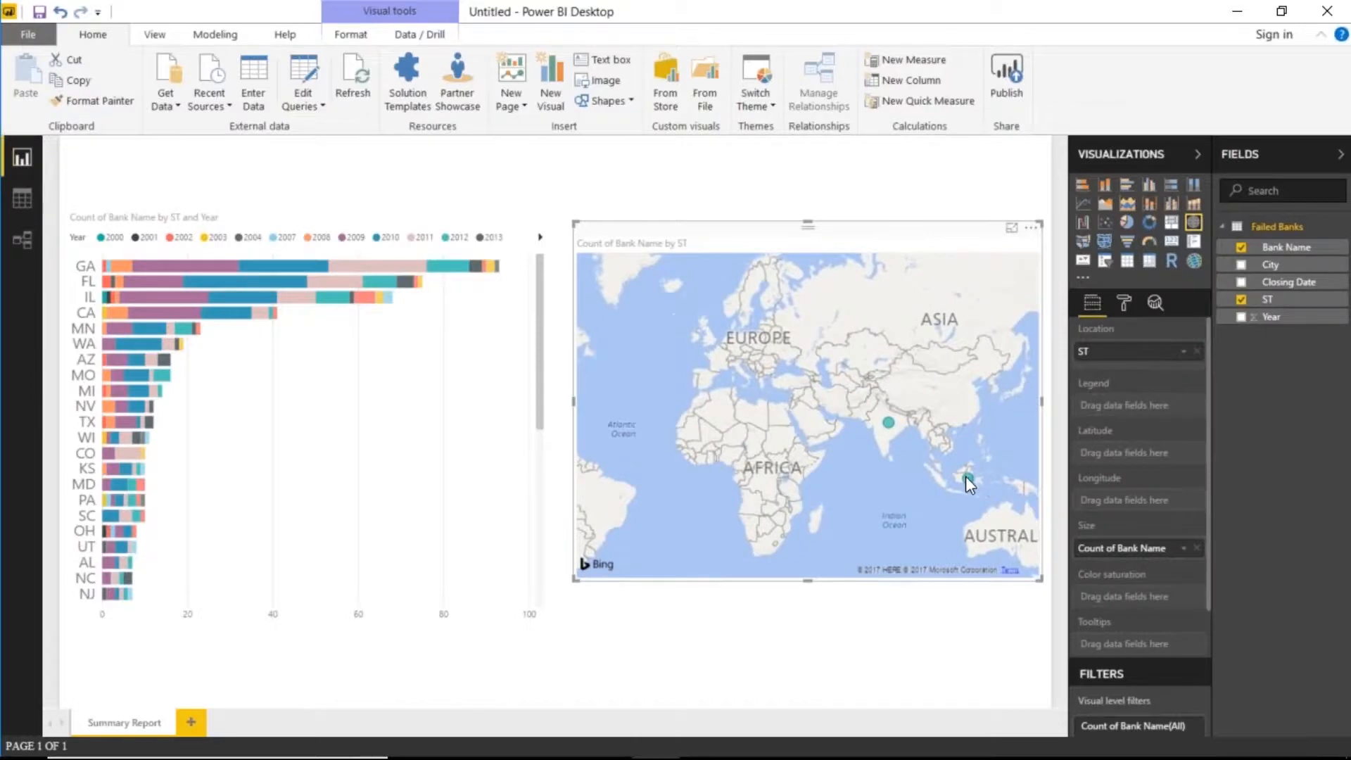
mouse_move(966, 482)
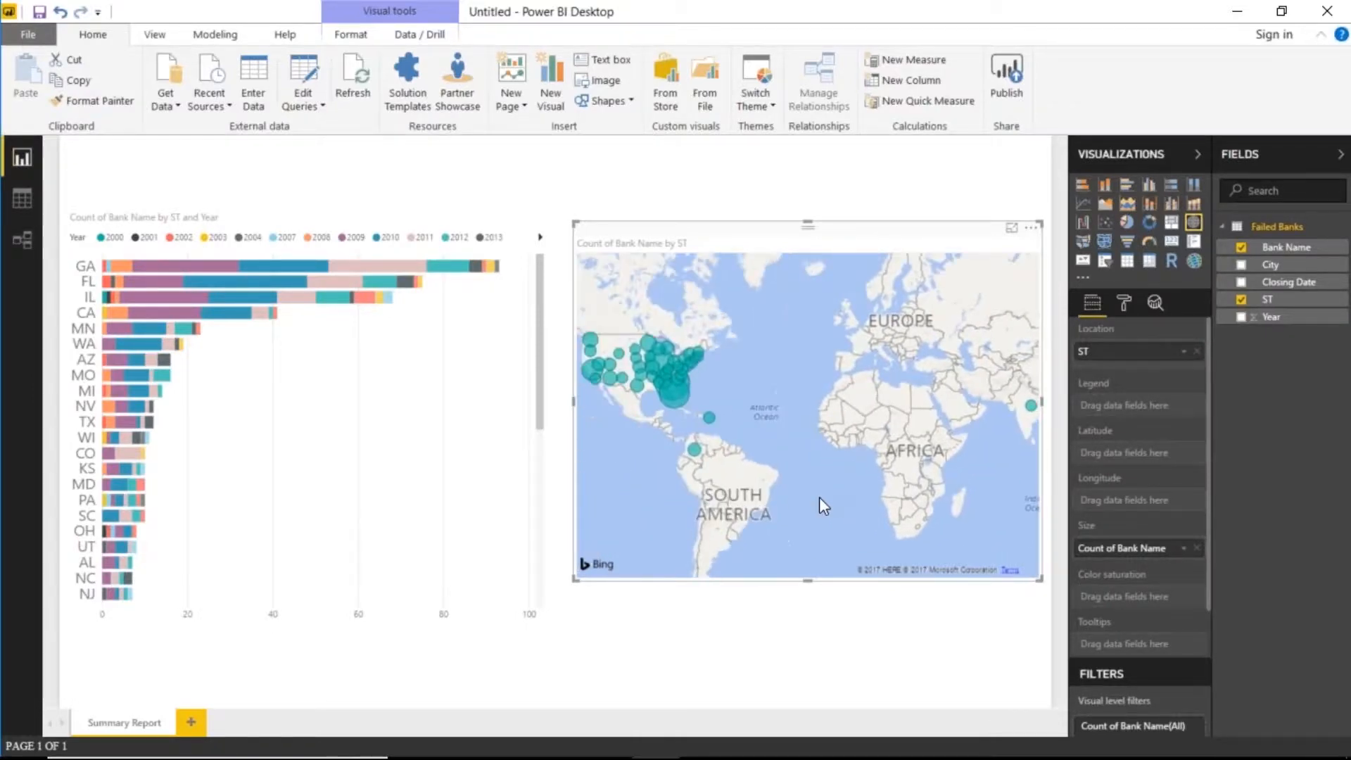
mouse_move(858, 476)
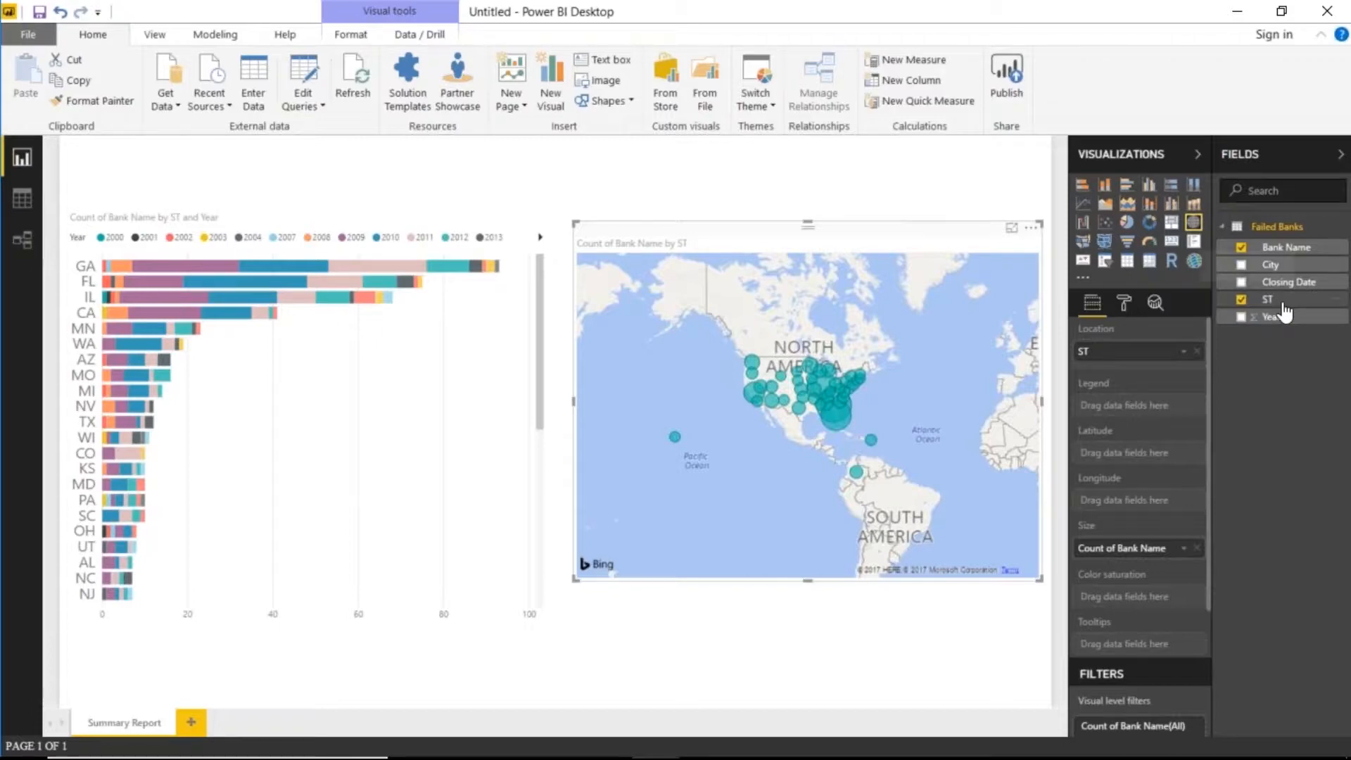
- Set the ST field's data category to State or Province
click(1282, 305)
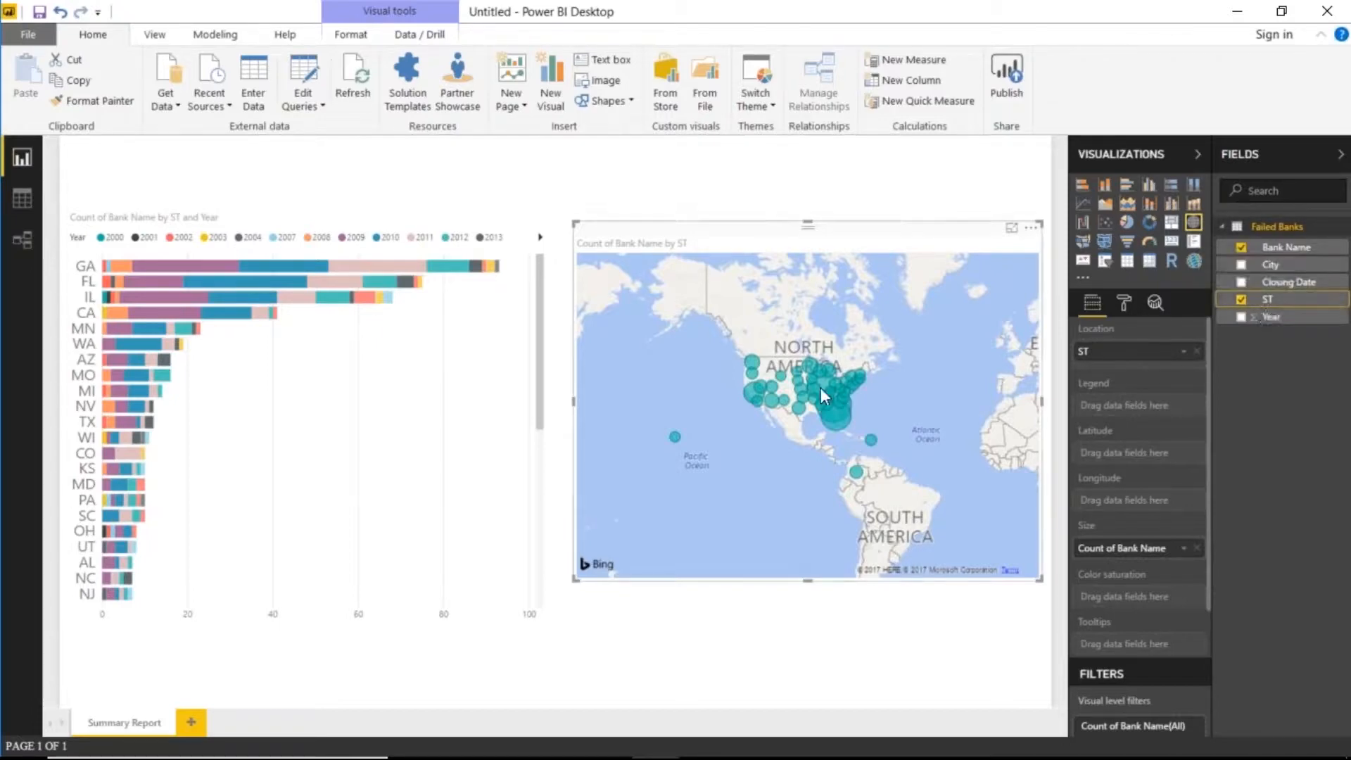
click(229, 36)
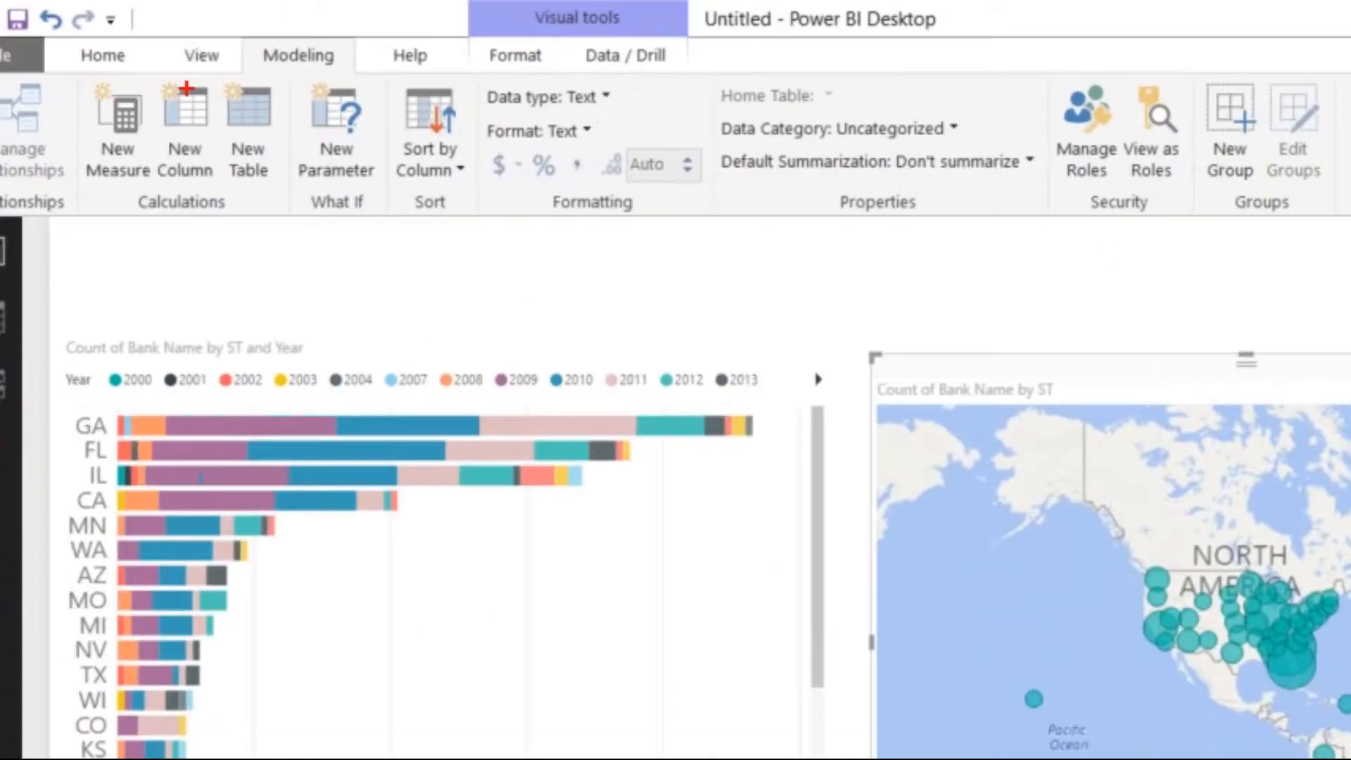
mouse_move(707, 113)
mouse_down()
mouse_move(853, 141)
mouse_move(1044, 152)
mouse_up()
drag(737, 158, 602, 345)
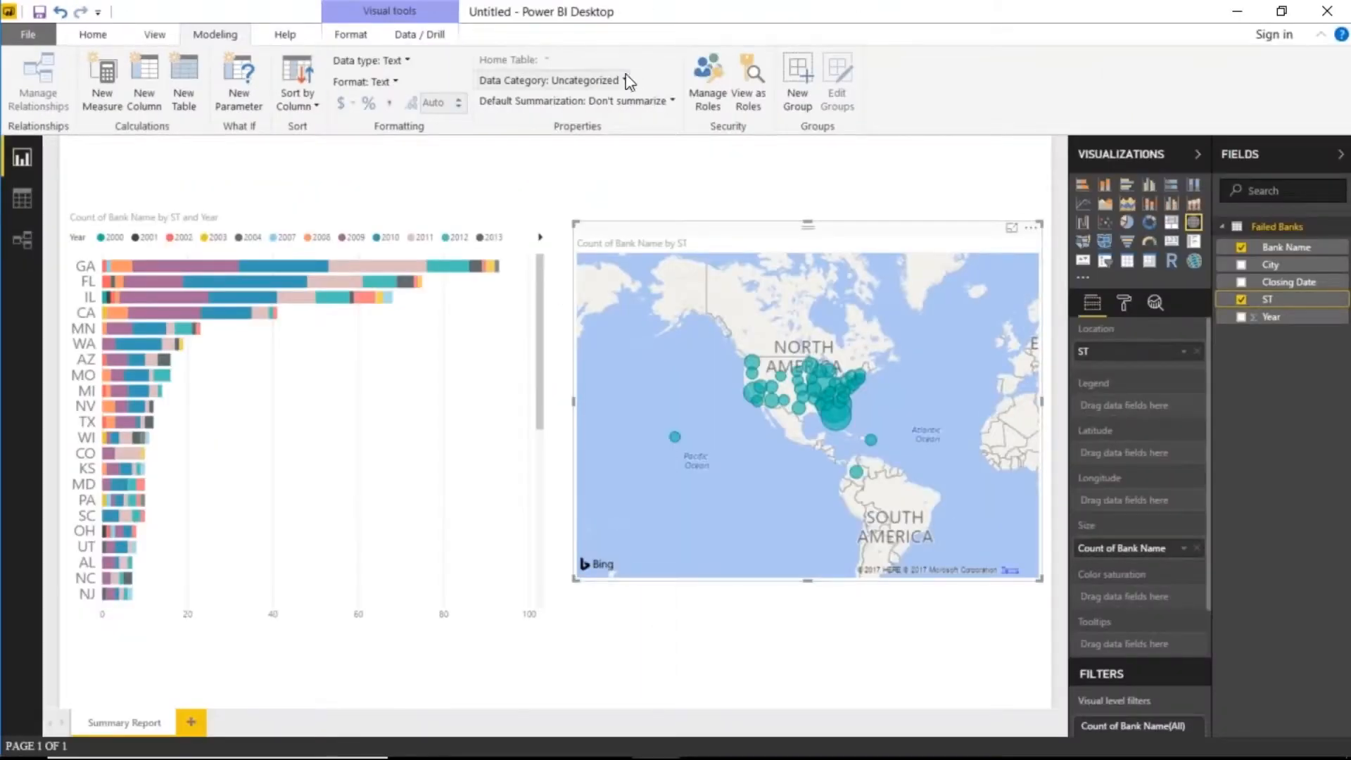
click(625, 80)
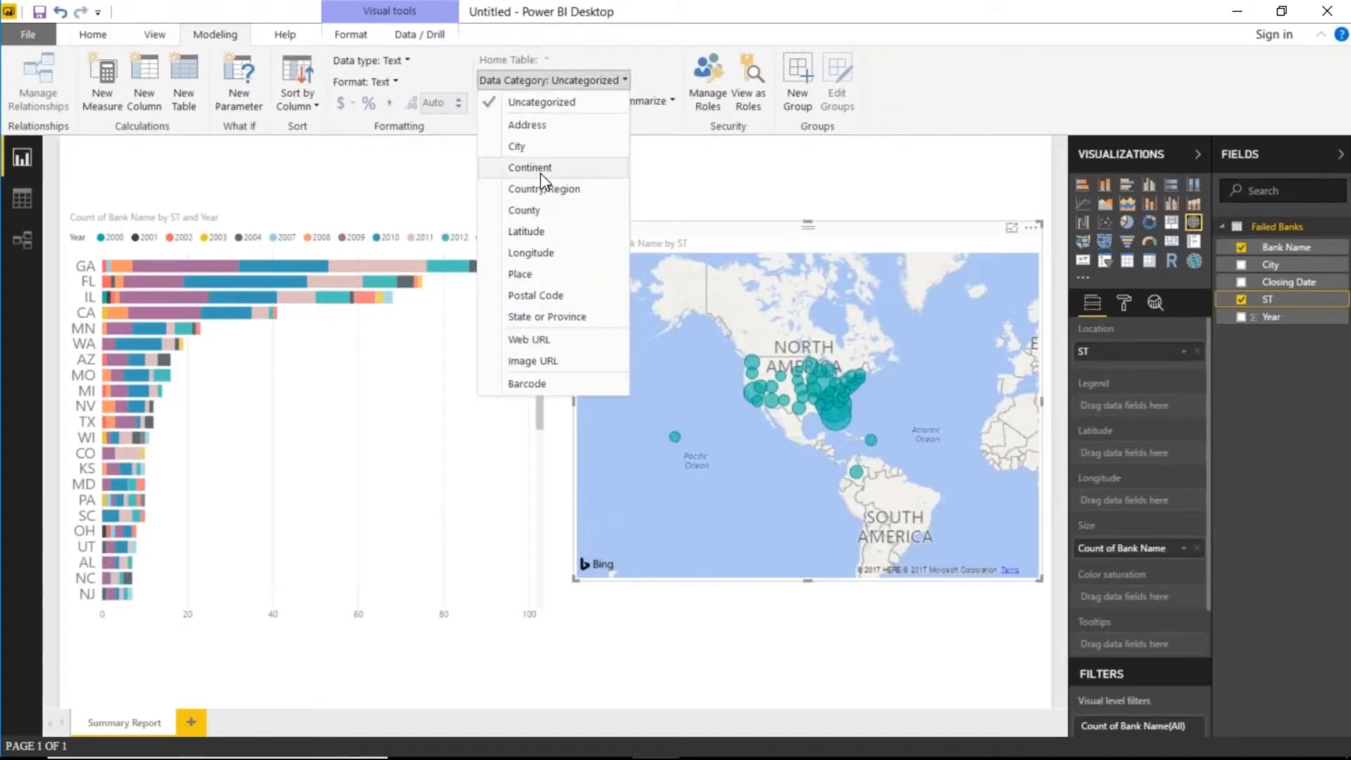
click(593, 325)
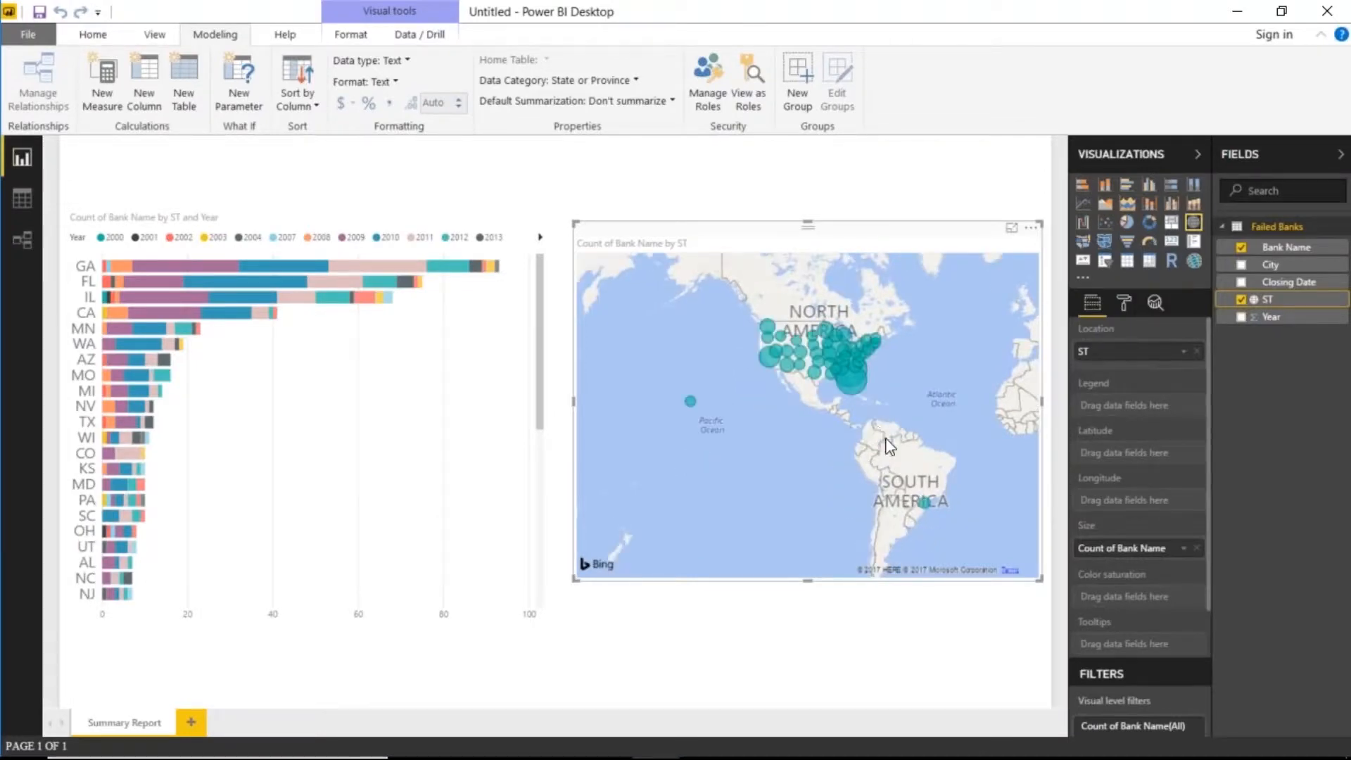
- Pan the map across Europe, Asia and back to the Americas to check bubble placement
drag(939, 427, 719, 414)
drag(864, 445, 906, 440)
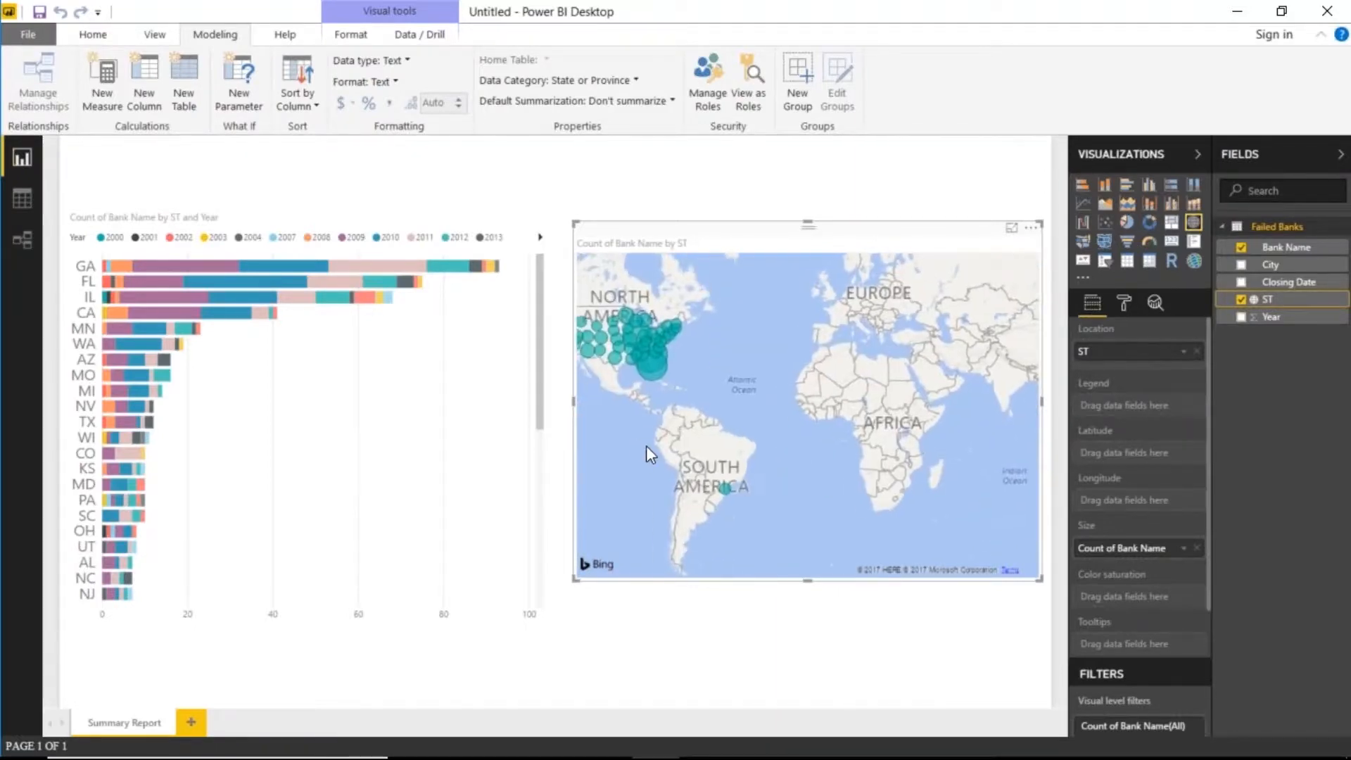
drag(646, 446, 784, 462)
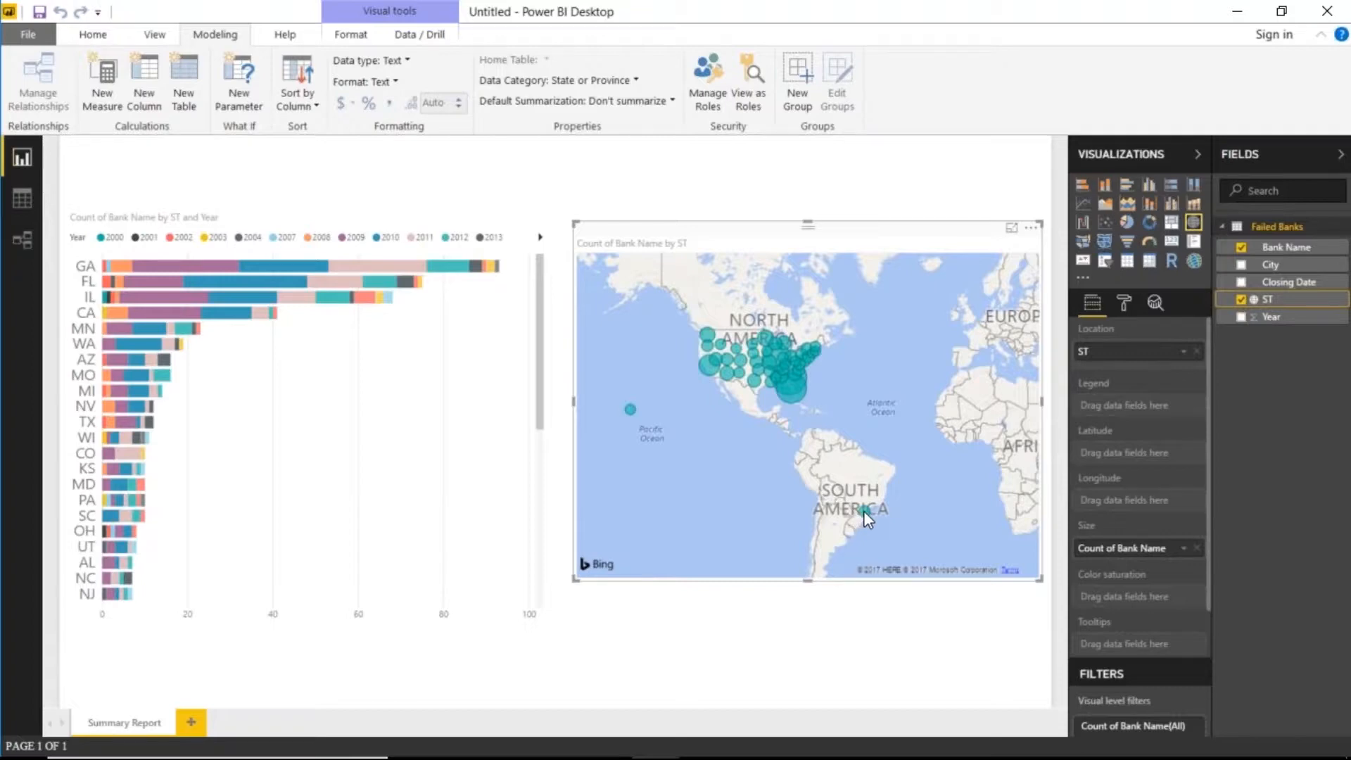
mouse_move(863, 510)
- Replace ST with City as the map's location field
click(1241, 299)
click(1241, 265)
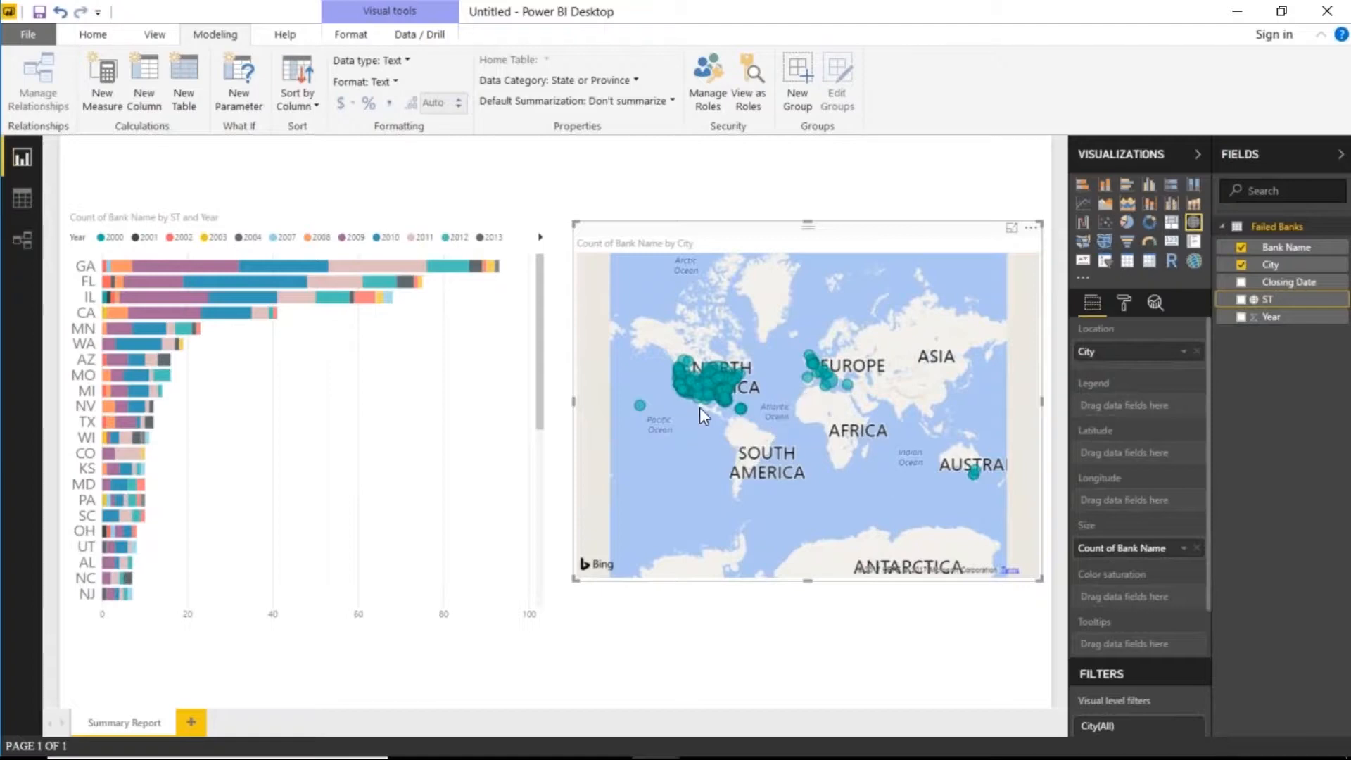
scroll(720, 412, up, 3)
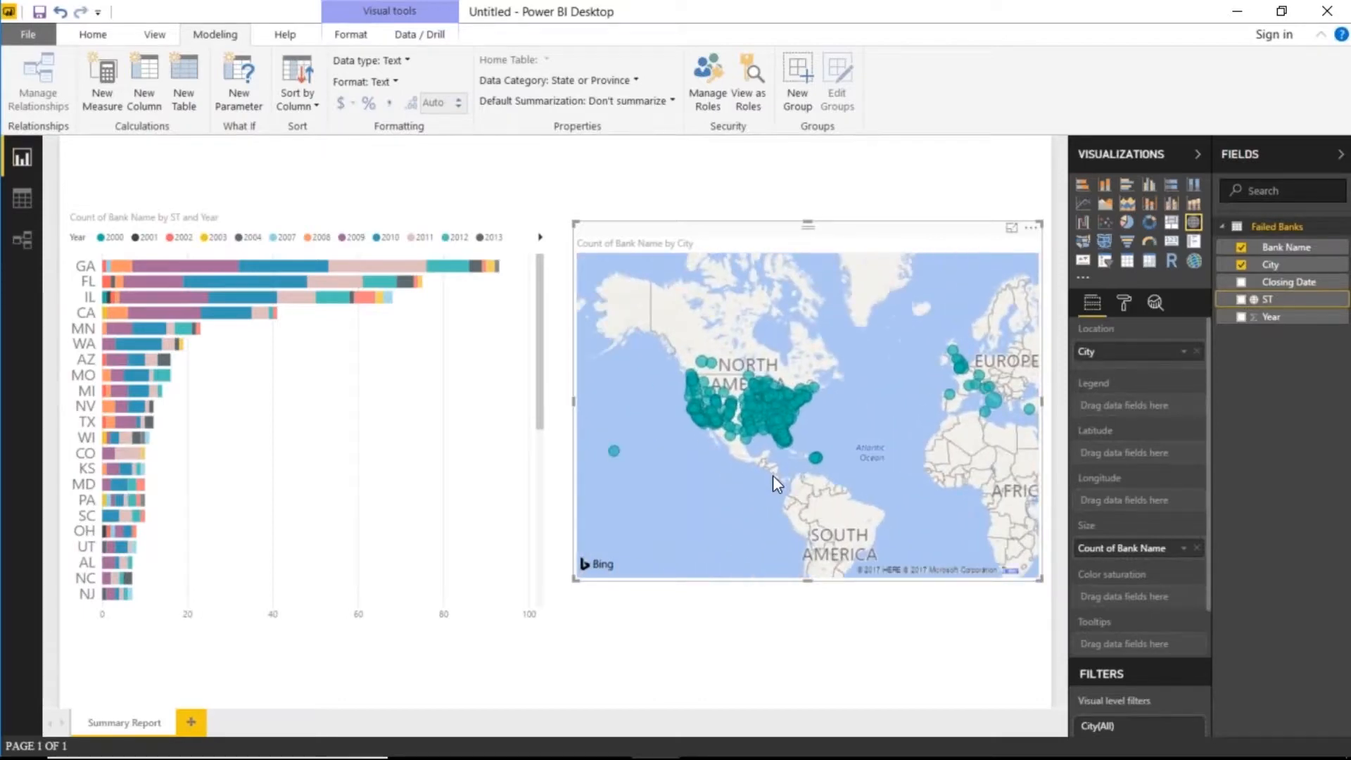
scroll(767, 455, up, 2)
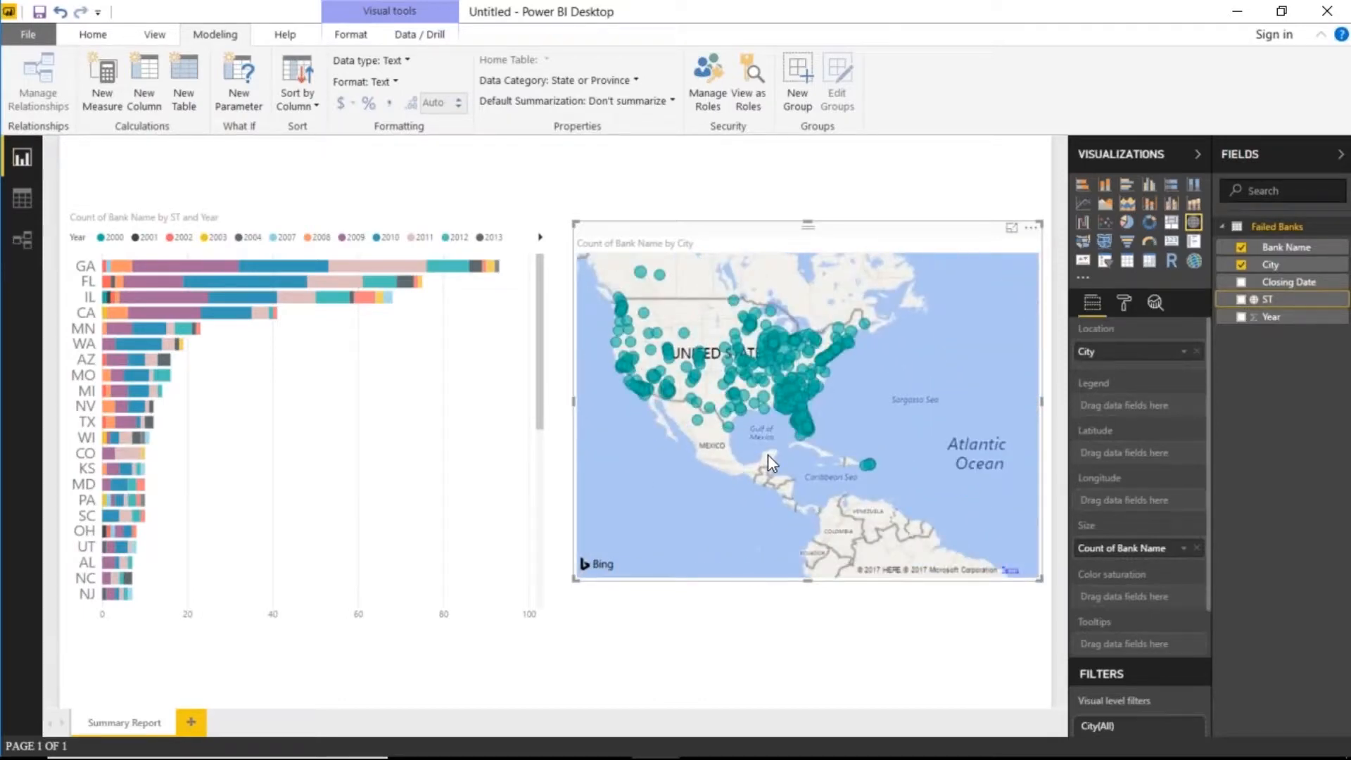
- Pan the map over to Europe and back until the whole United States is in view
drag(918, 369, 765, 379)
drag(875, 388, 717, 443)
mouse_move(846, 360)
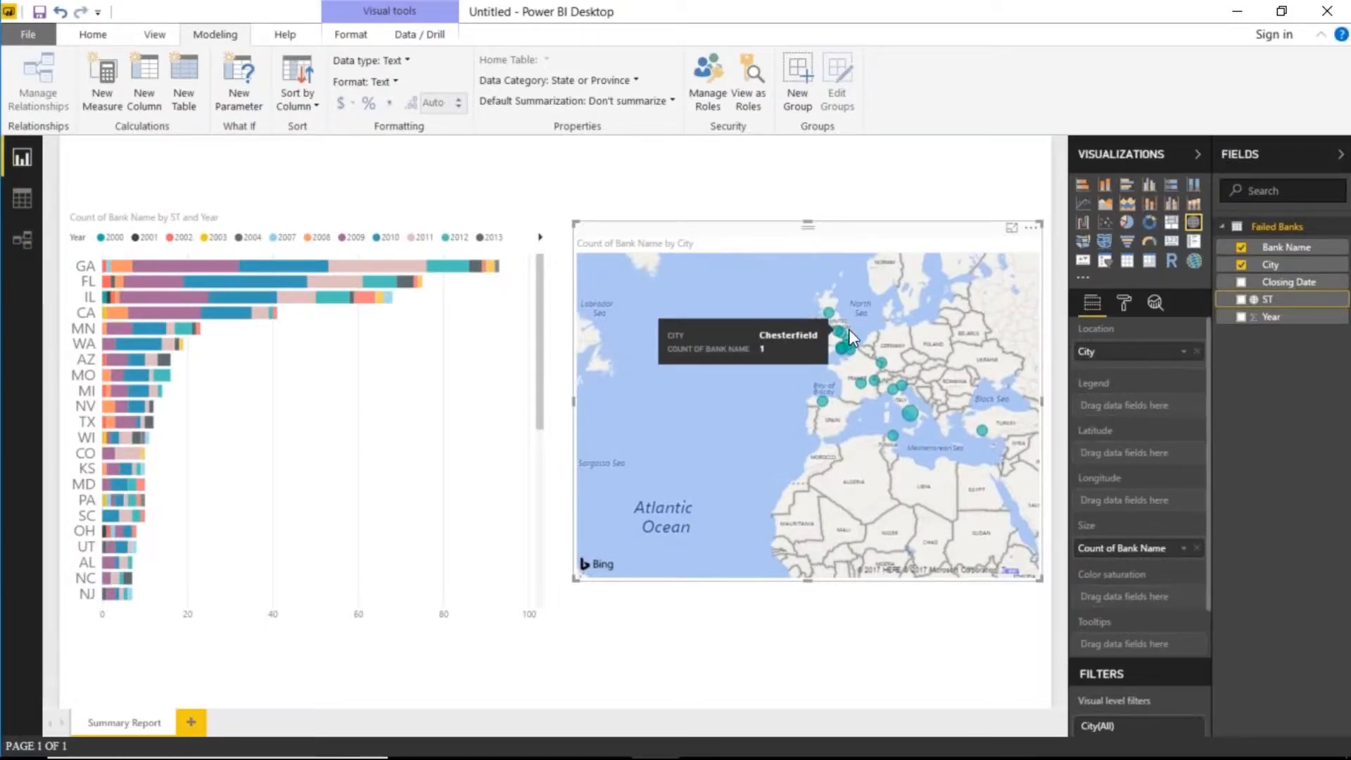
drag(687, 428, 850, 419)
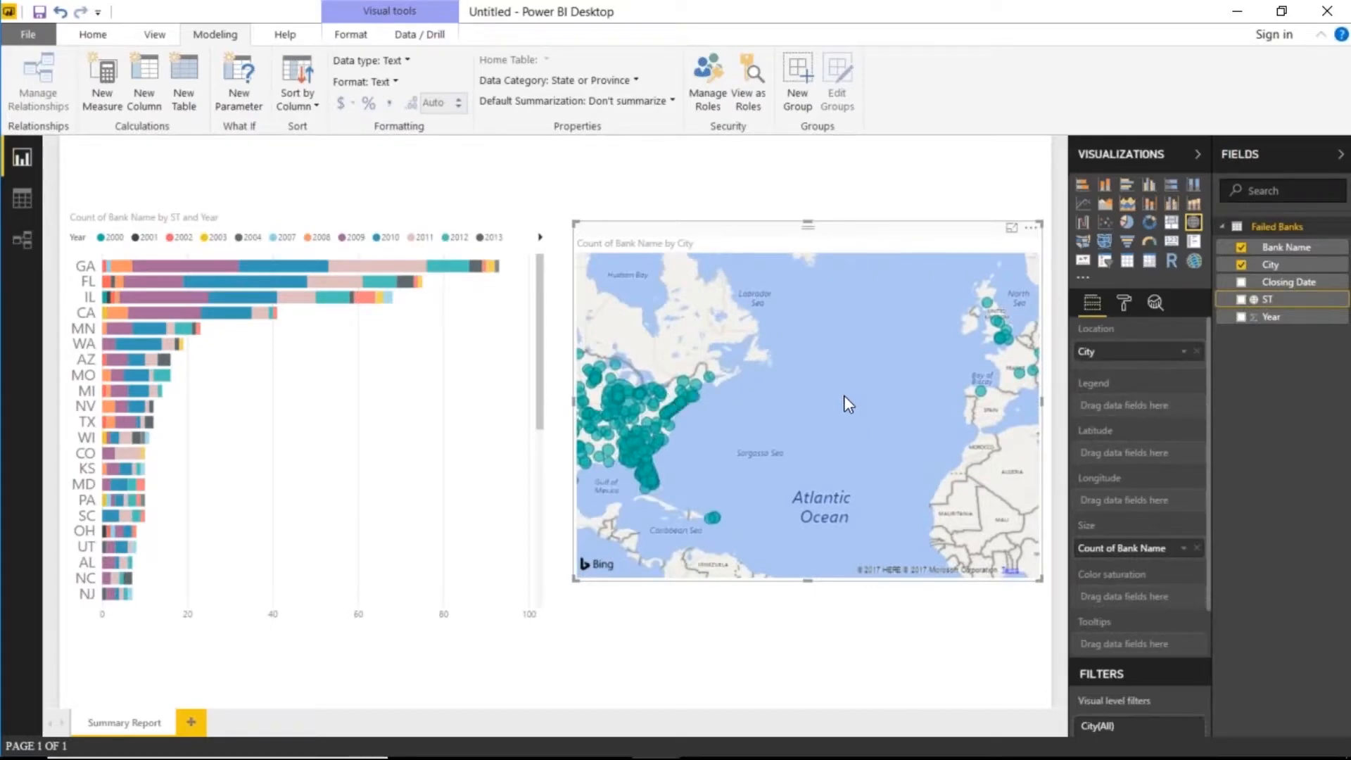
drag(787, 440, 927, 439)
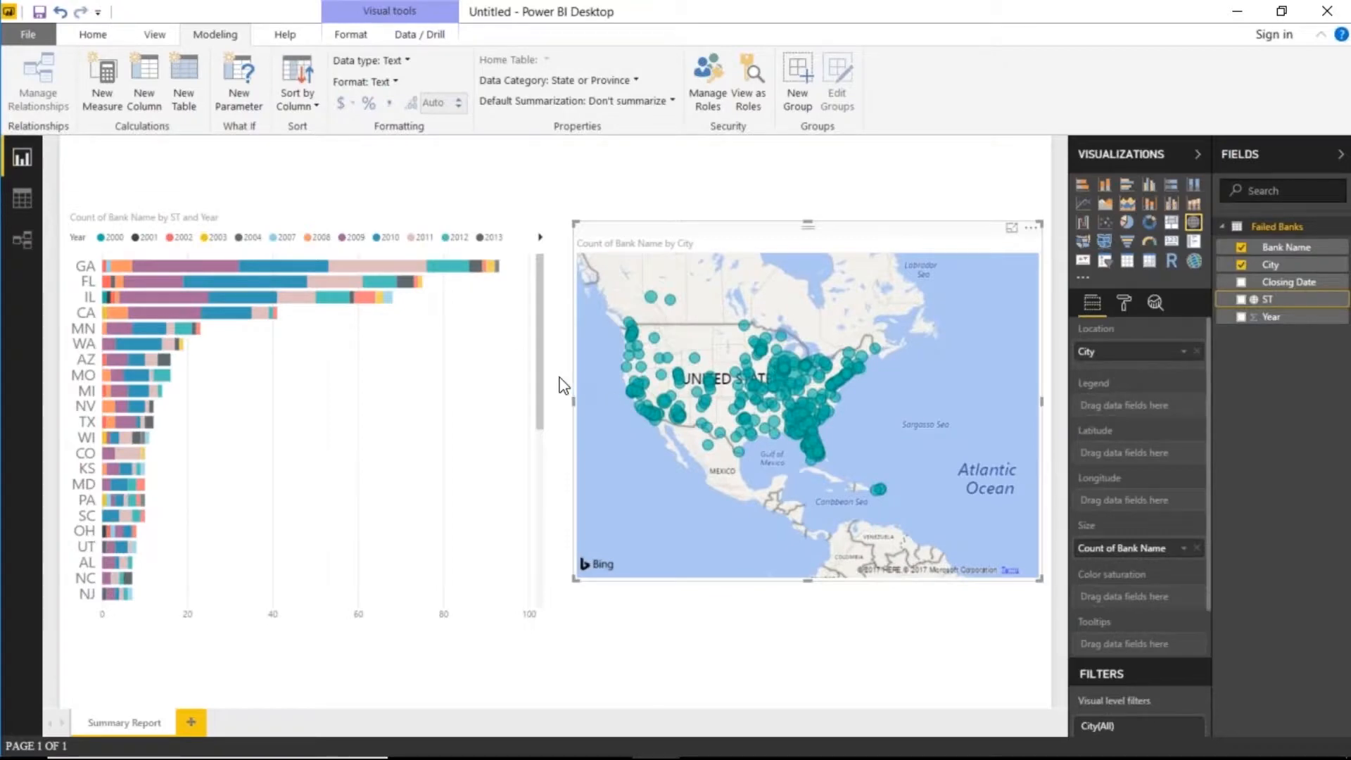
click(100, 39)
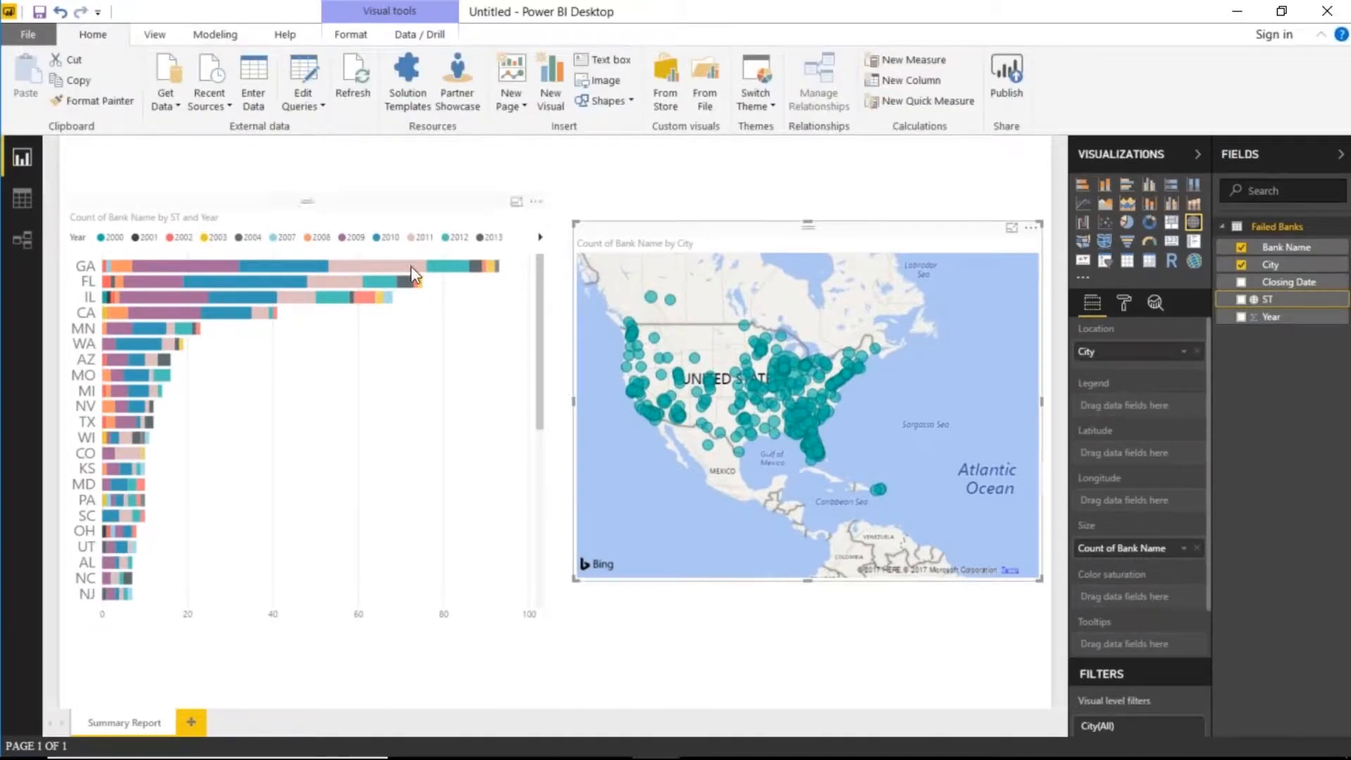
- In the Query Editor, duplicate the City and ST columns and select both copies
click(294, 74)
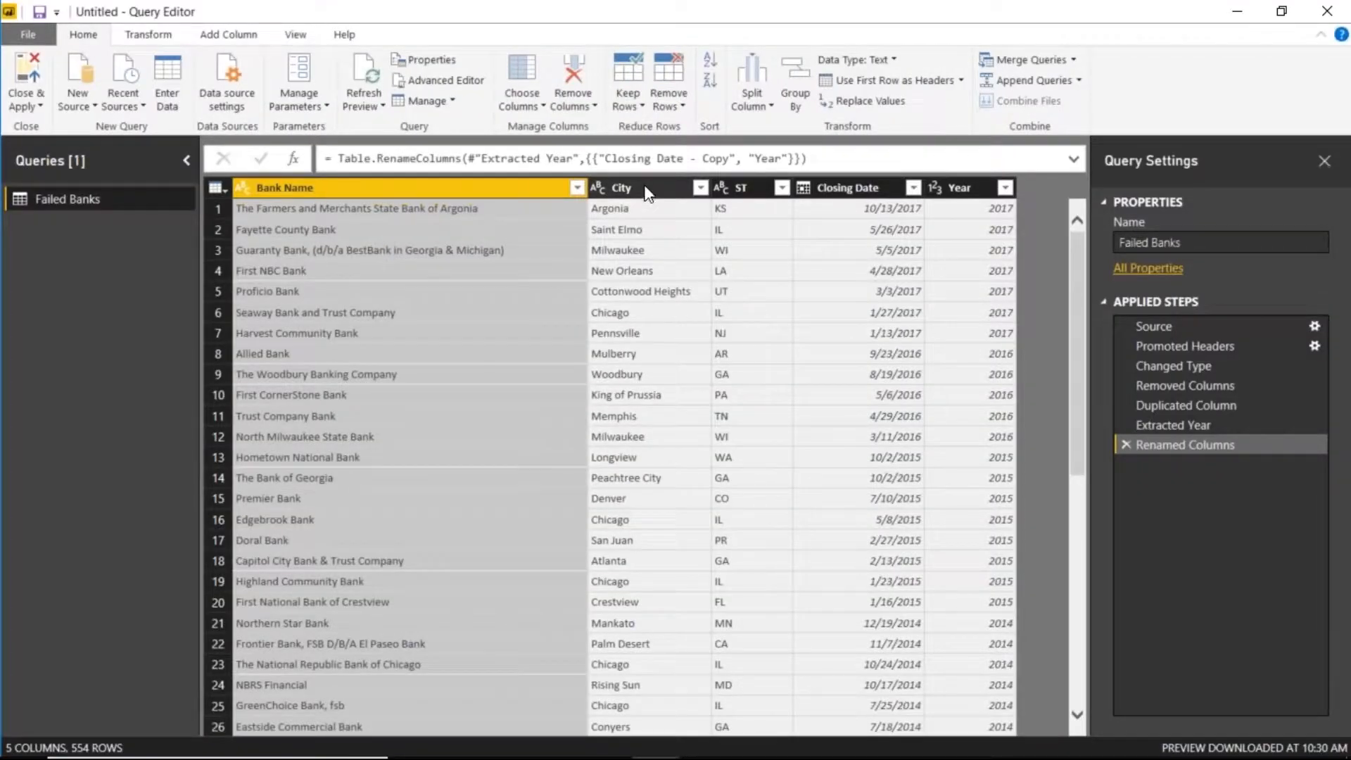
right_click(657, 188)
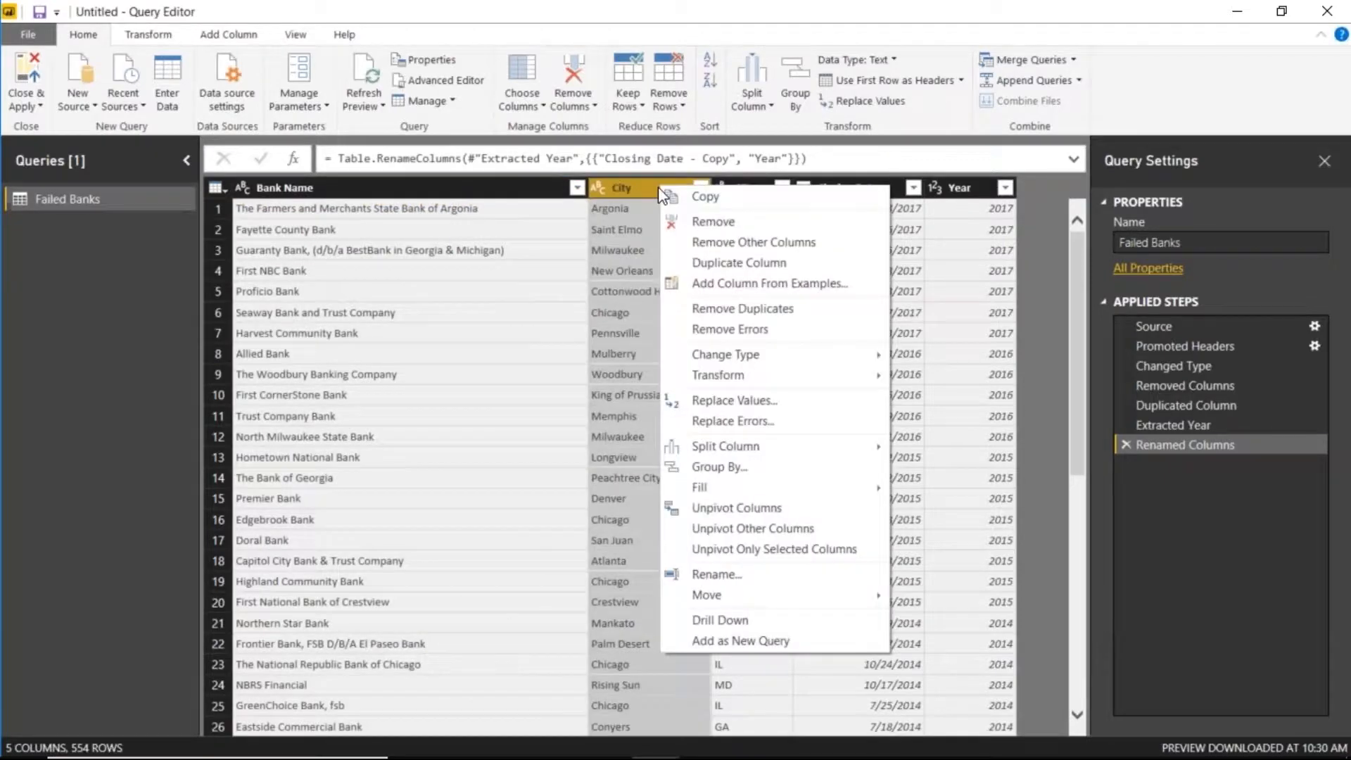
click(749, 282)
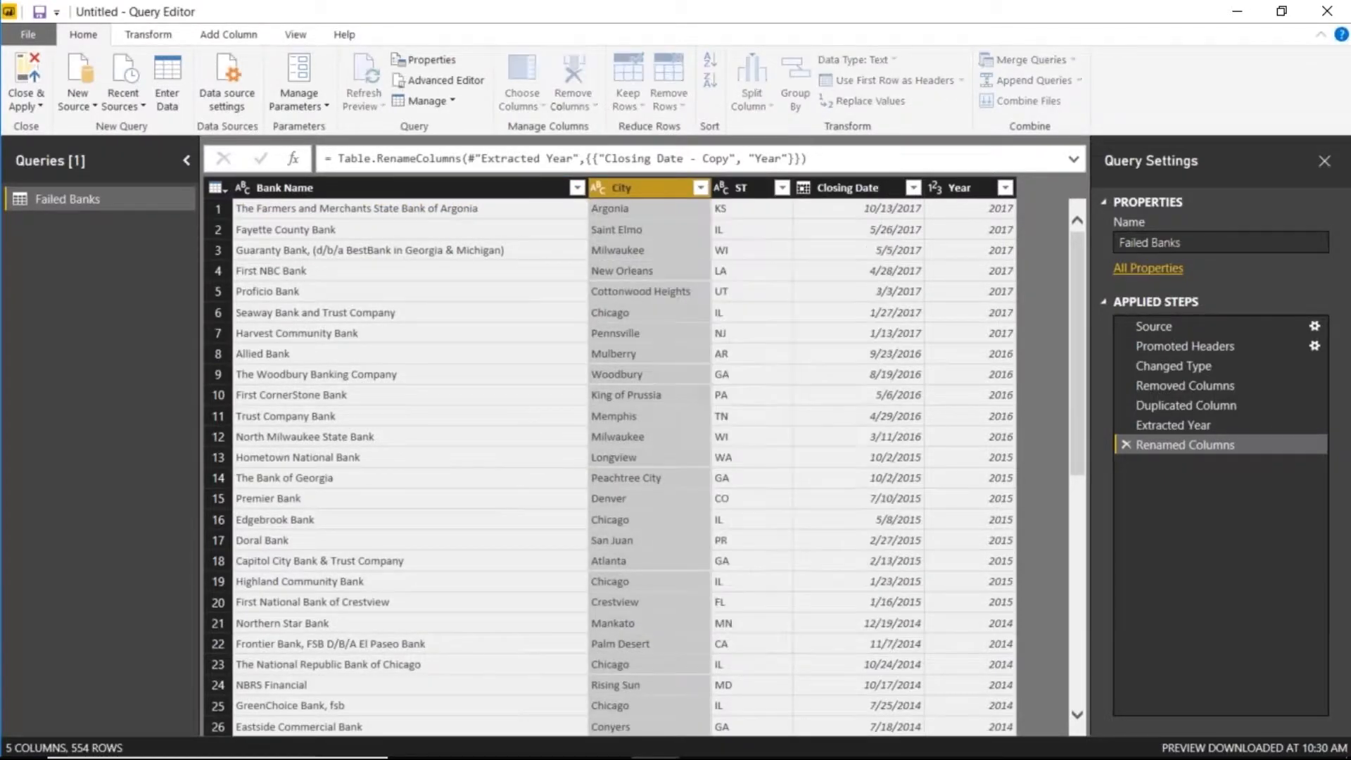
right_click(668, 188)
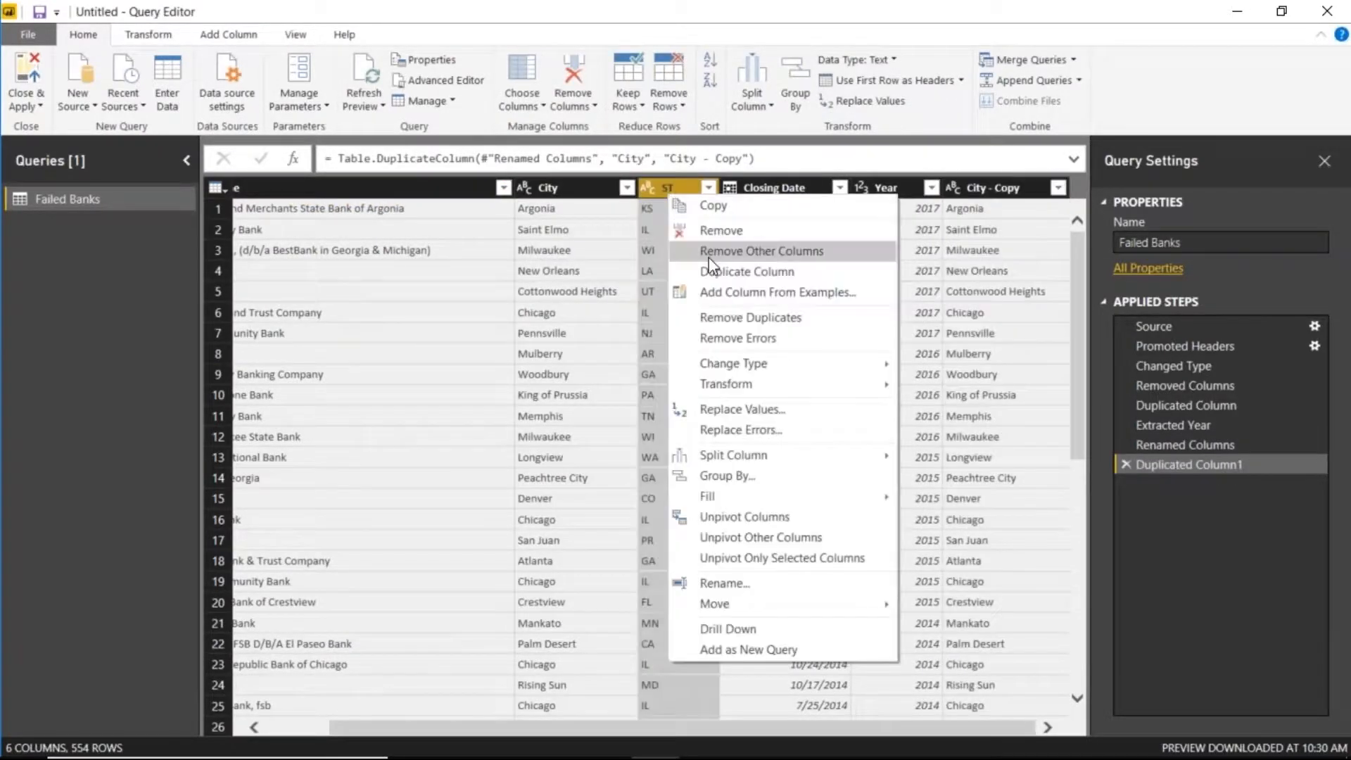
click(750, 273)
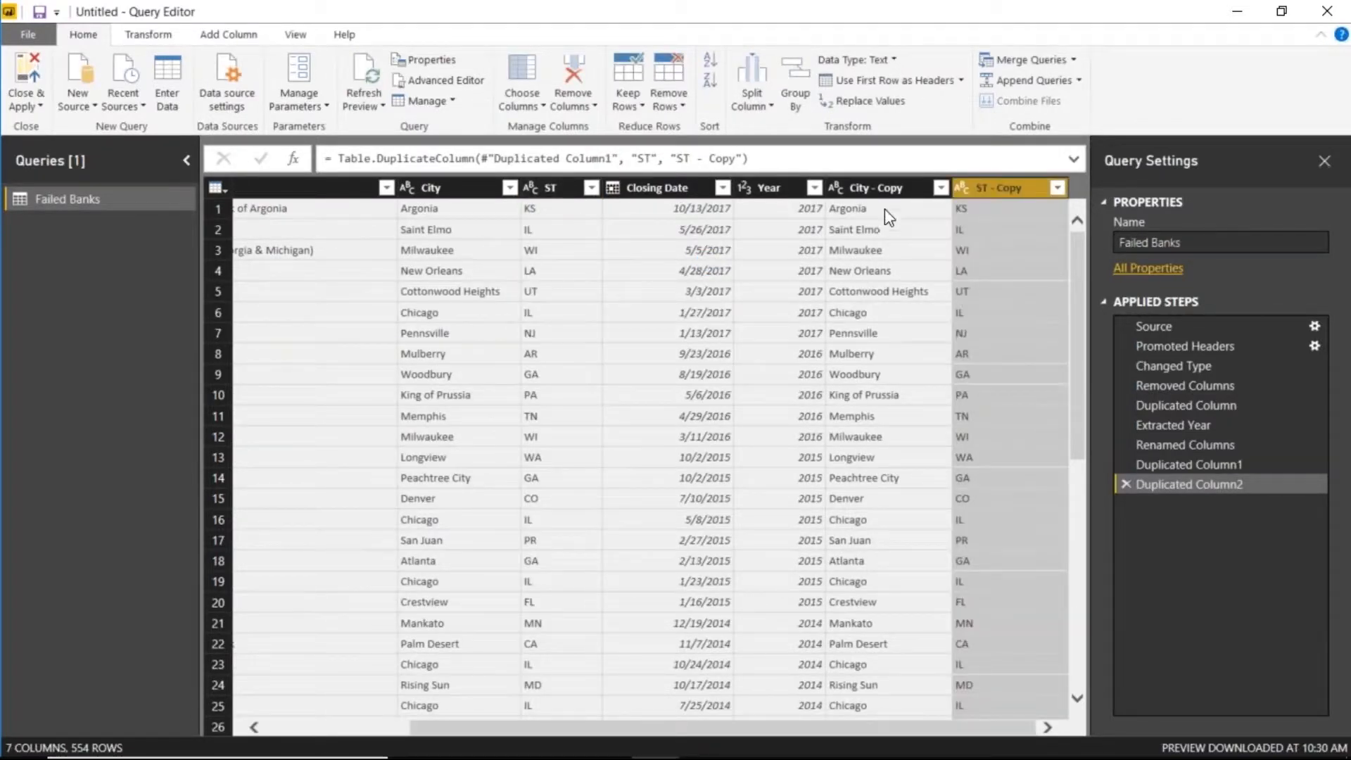
click(883, 188)
ctrl+click(979, 187)
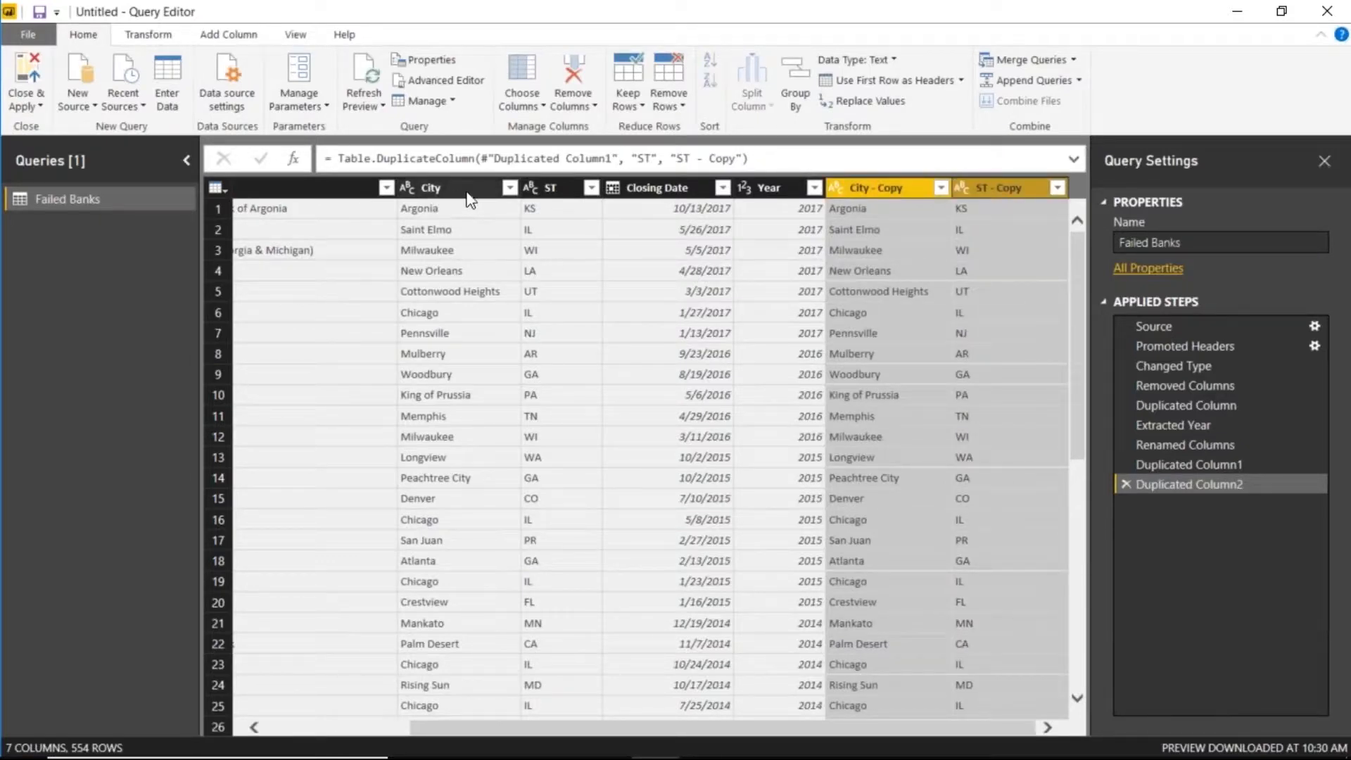
- Merge City - Copy and ST - Copy with a custom comma separator into 'City State'
right_click(889, 193)
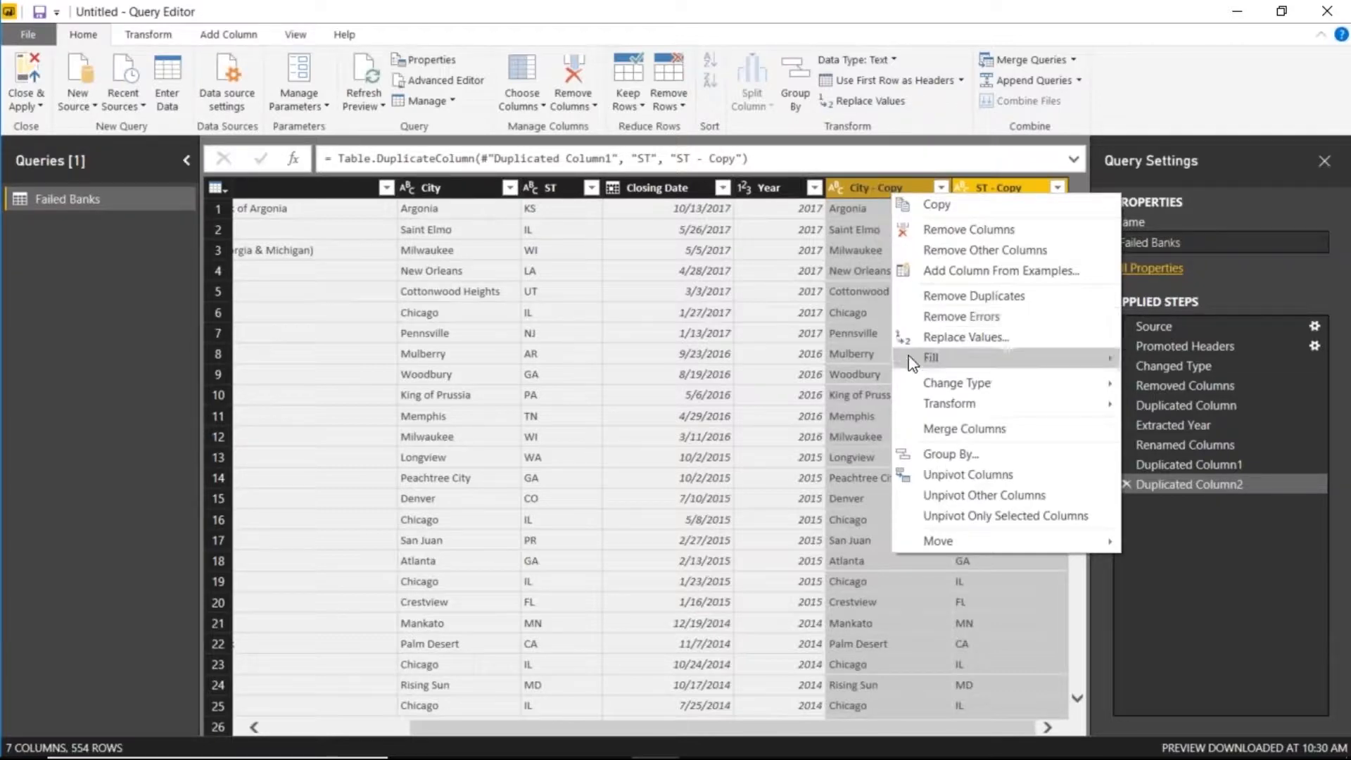
click(1024, 435)
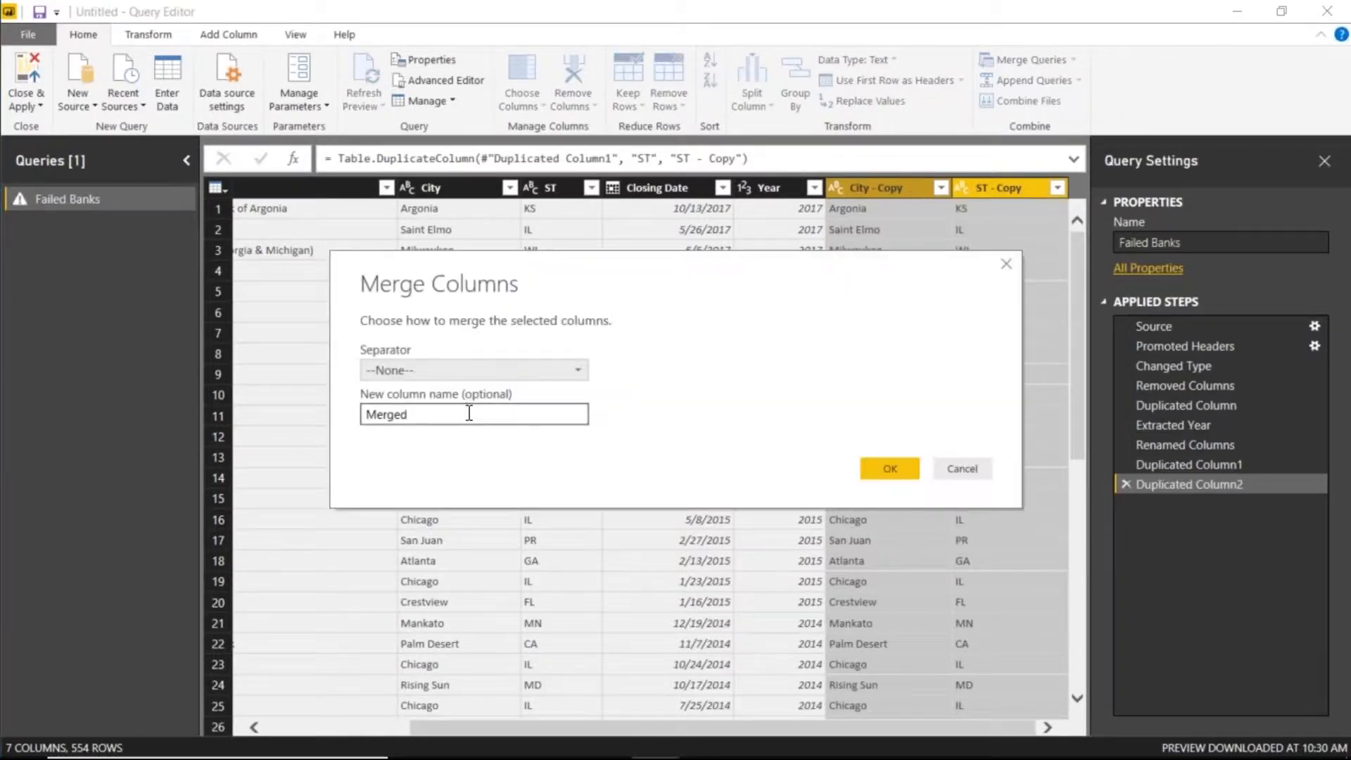
click(437, 373)
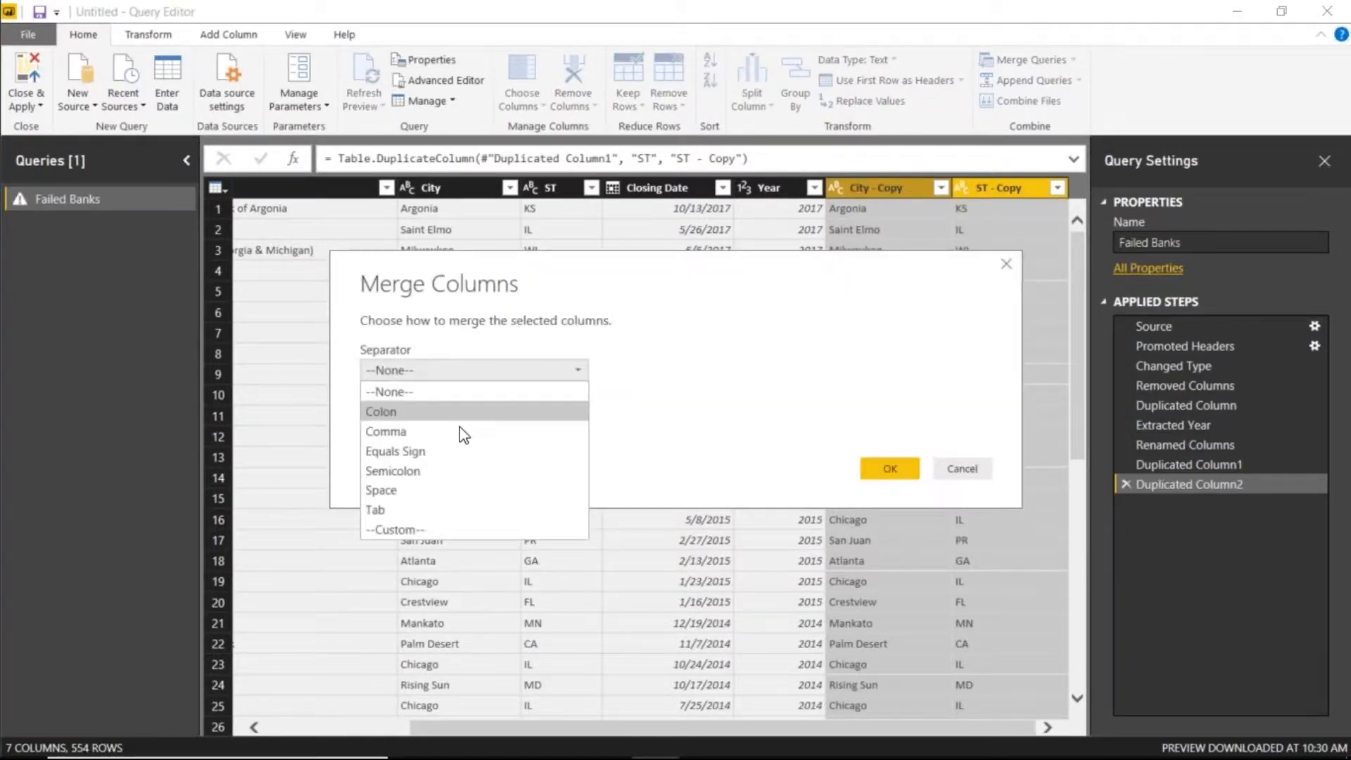
click(459, 531)
click(404, 396)
text(,)
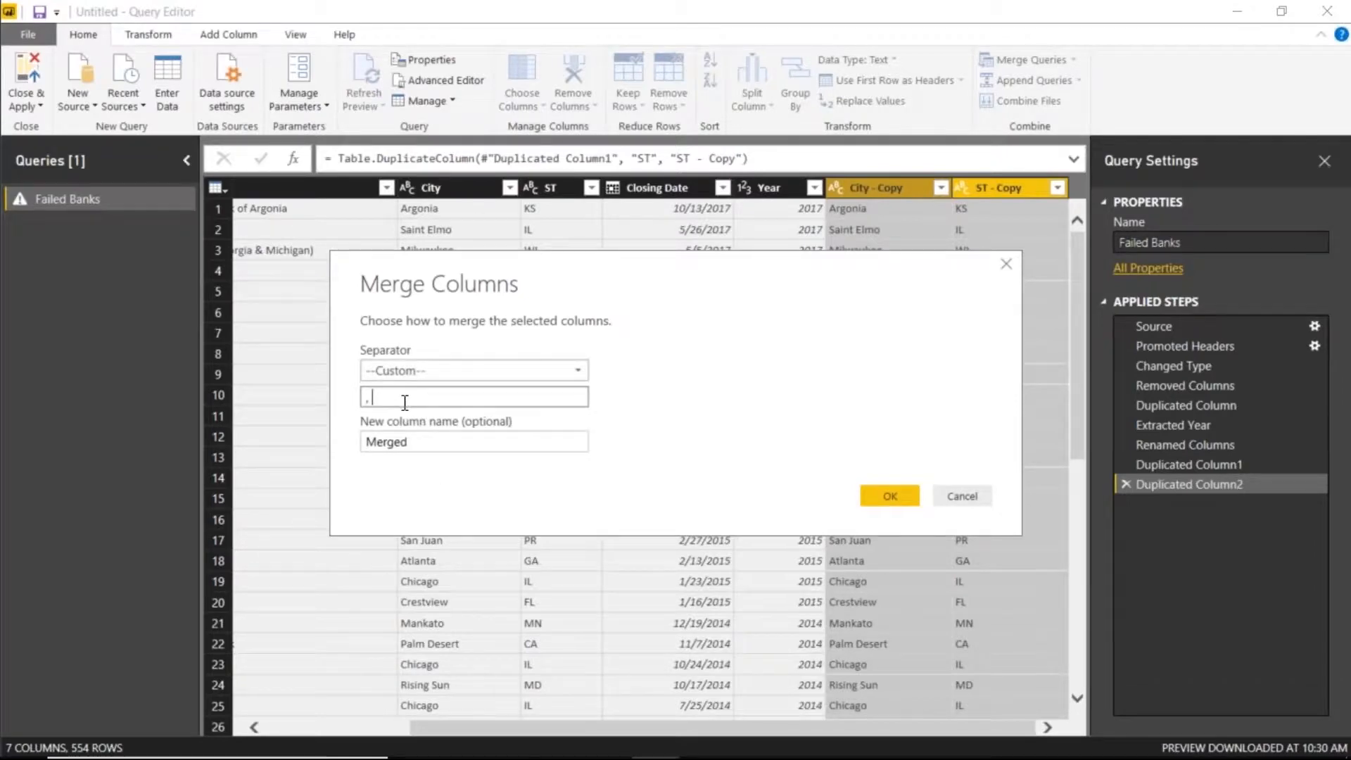
double_click(432, 444)
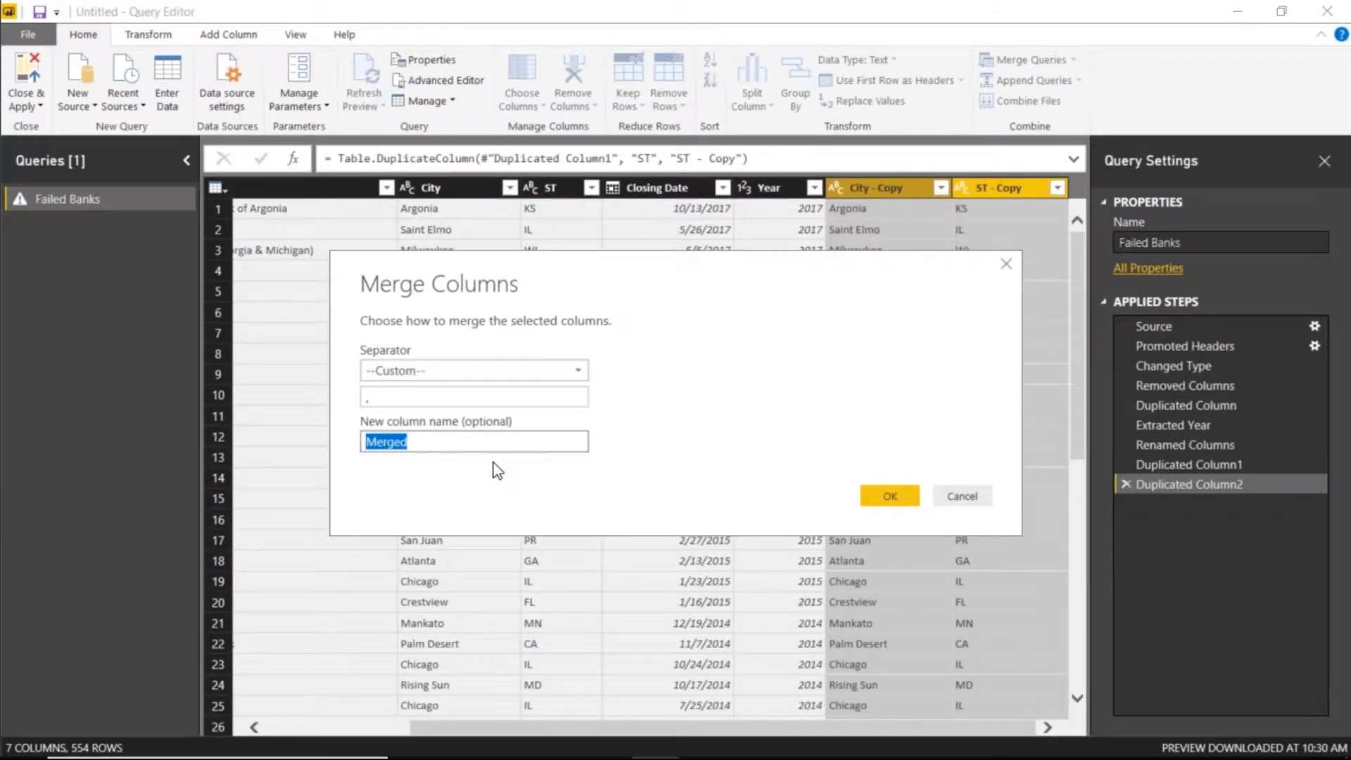
text(City State)
click(901, 494)
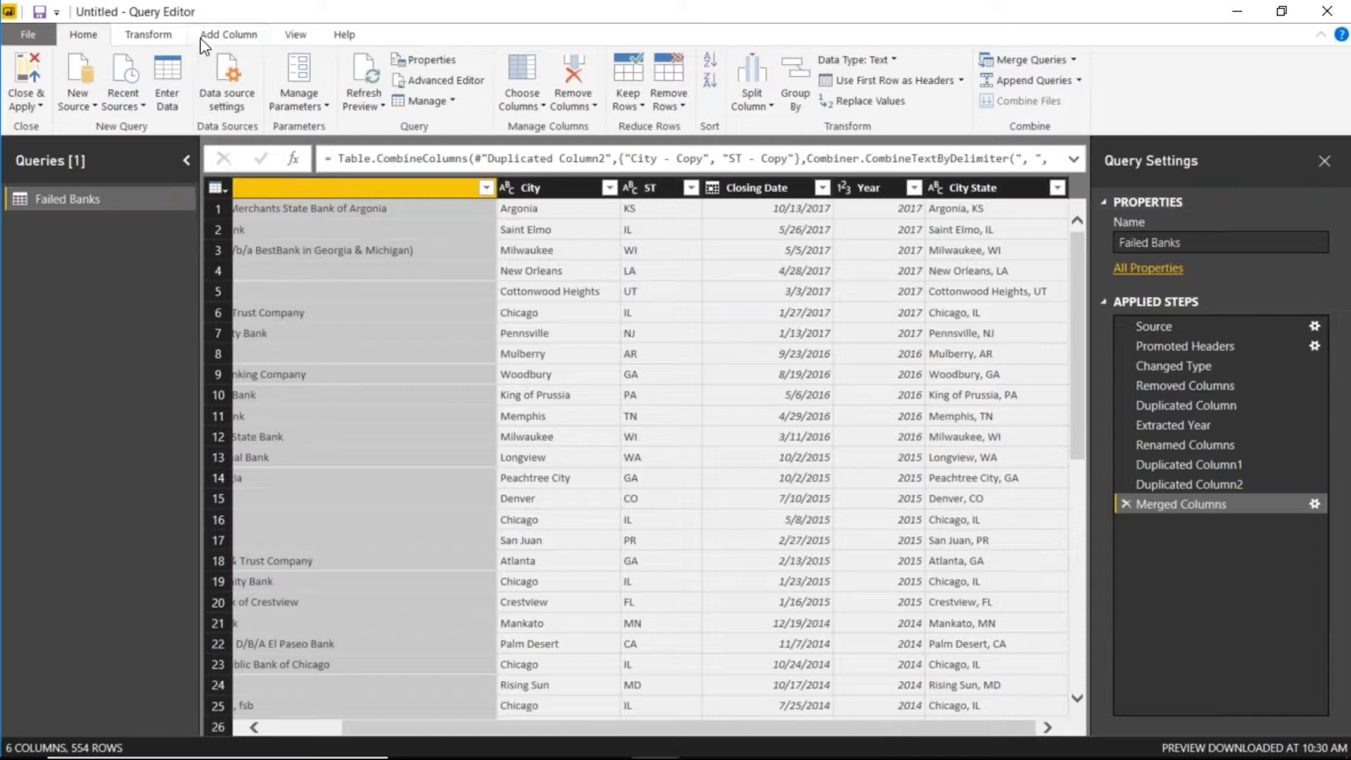
click(219, 37)
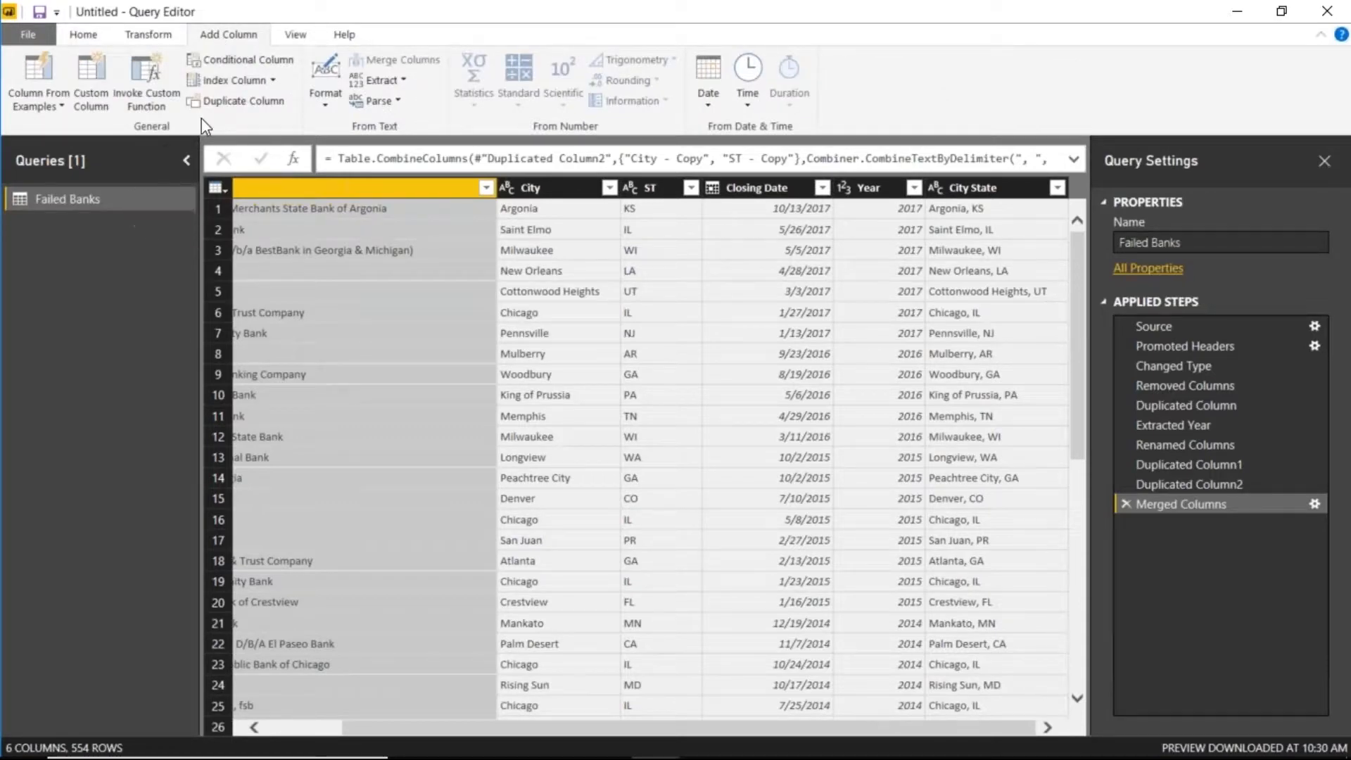
- Add custom column 'State Country' as [ST]&", United States", then Close & Apply
click(88, 95)
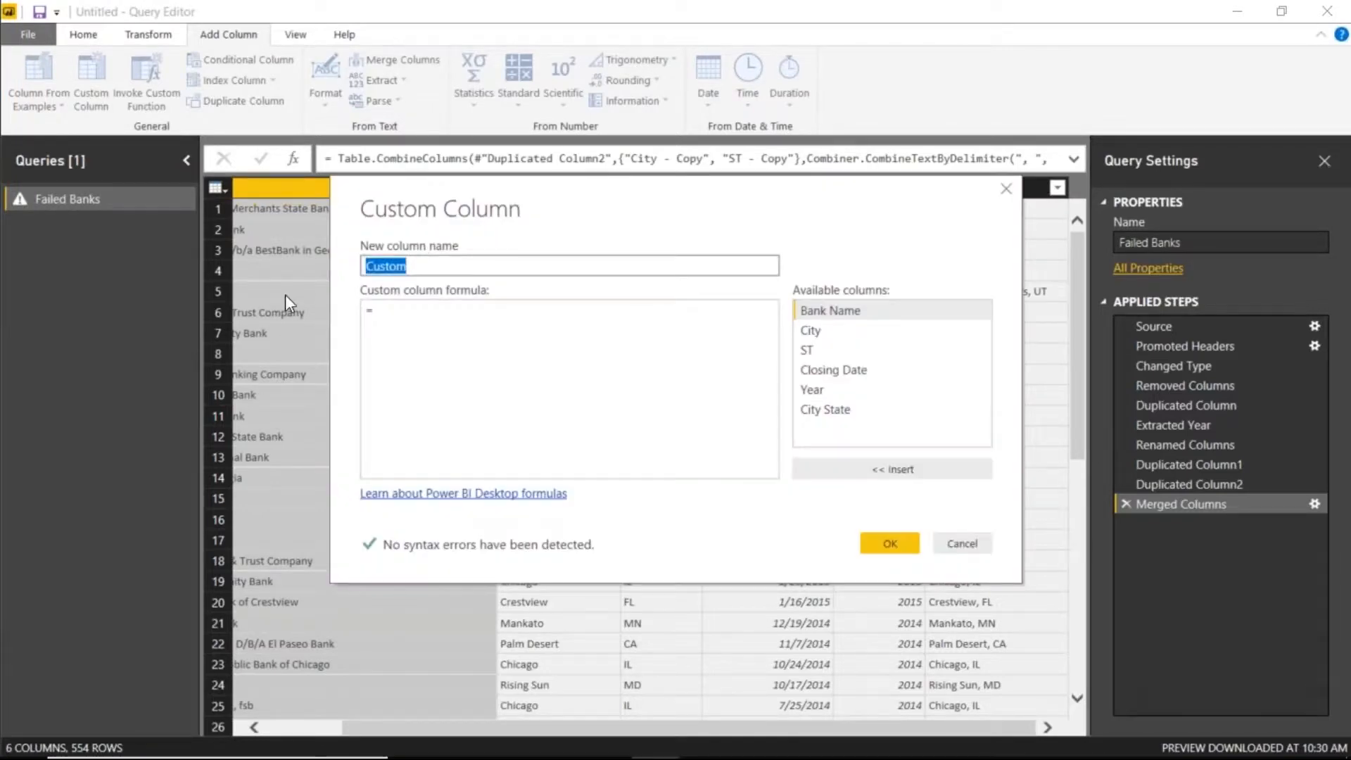
text(State Country)
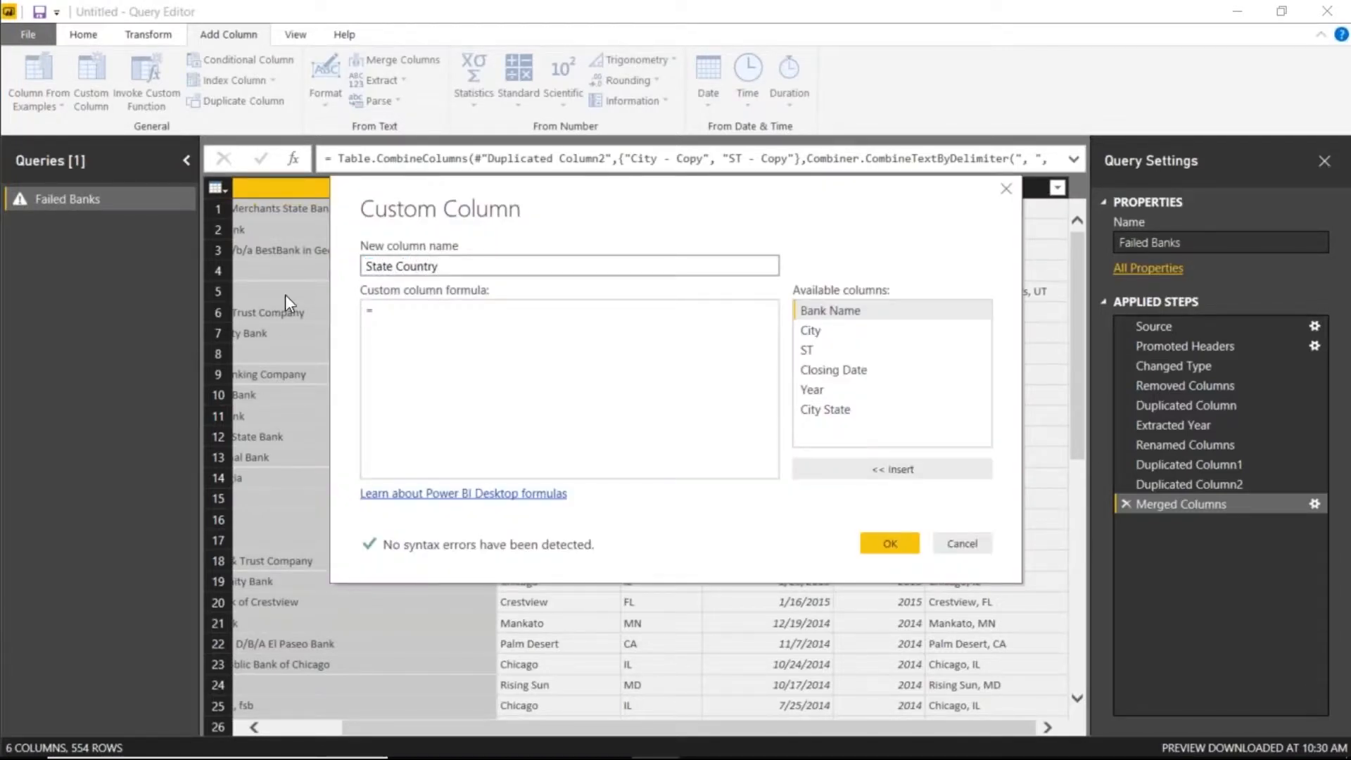
click(473, 339)
double_click(854, 351)
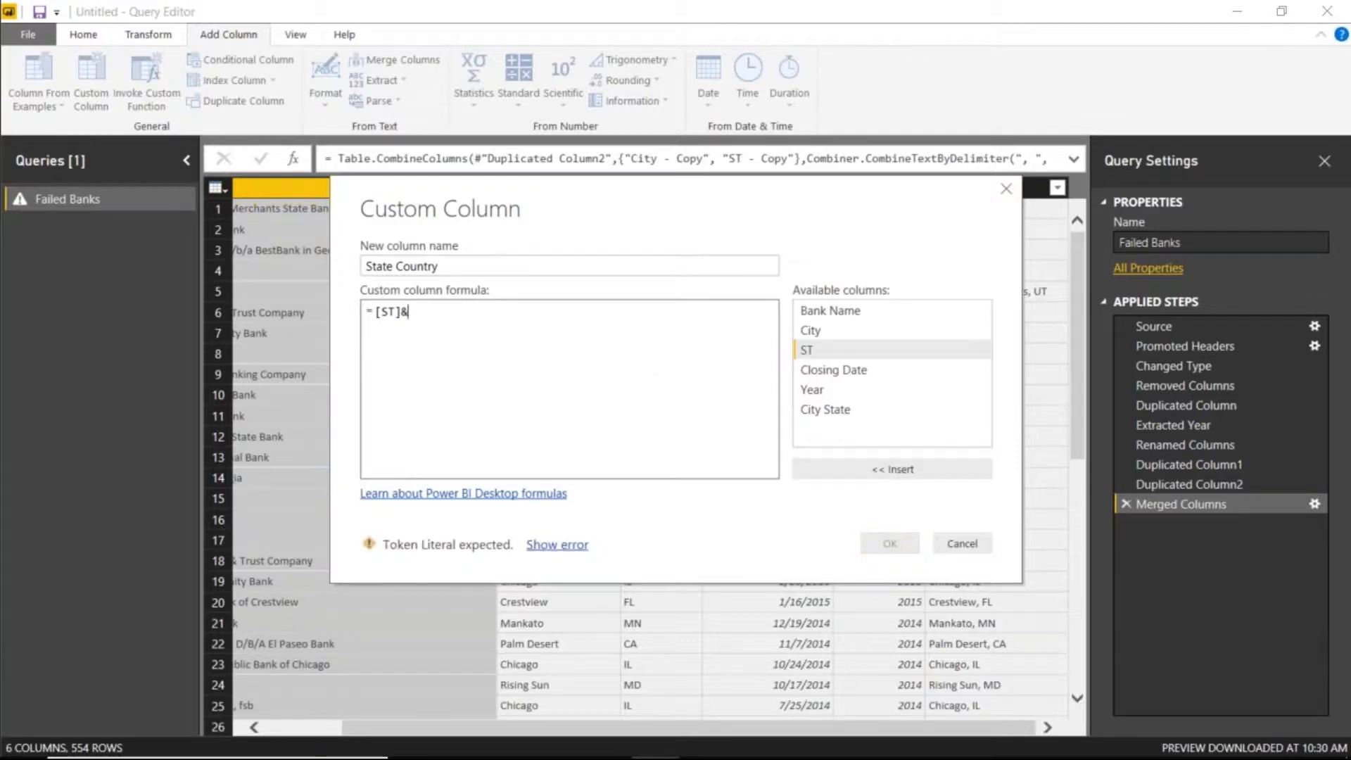
text(", )
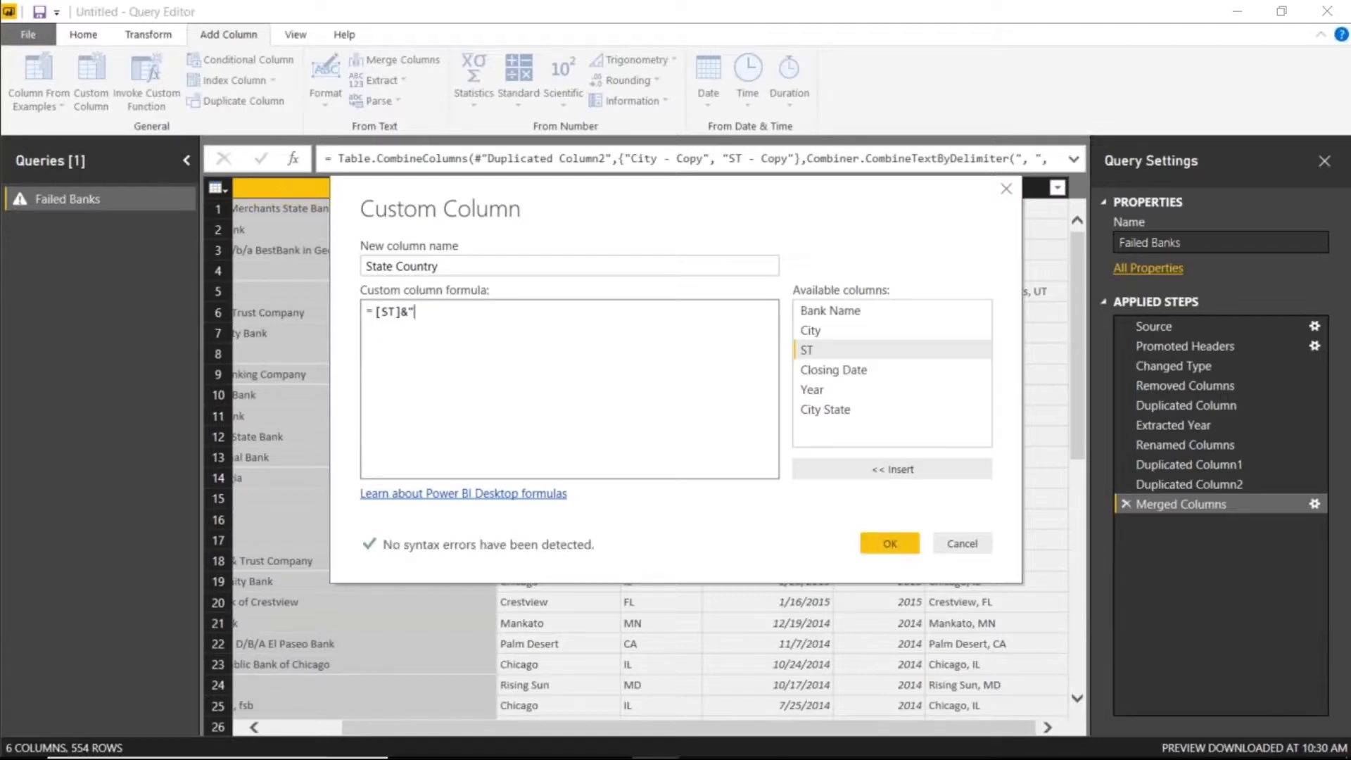
text(United States")
click(909, 541)
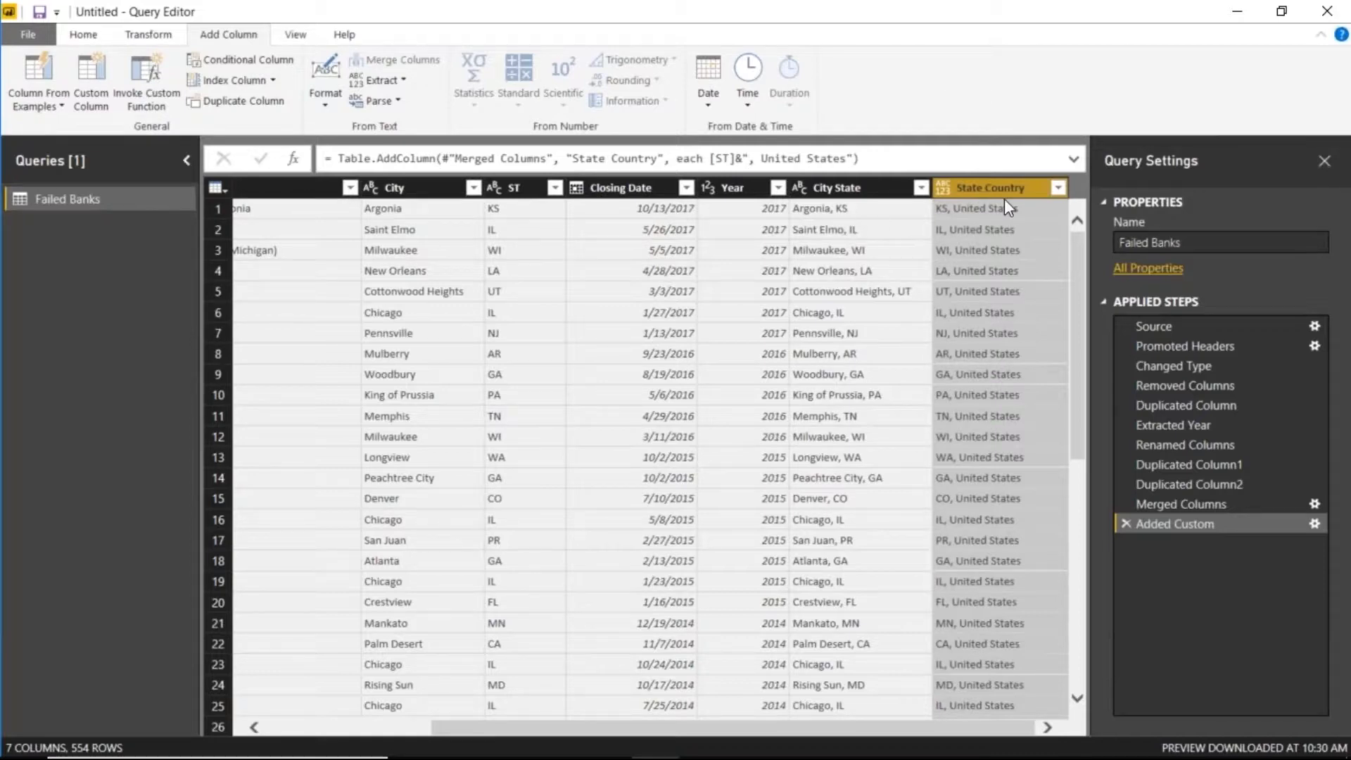
click(64, 40)
click(27, 67)
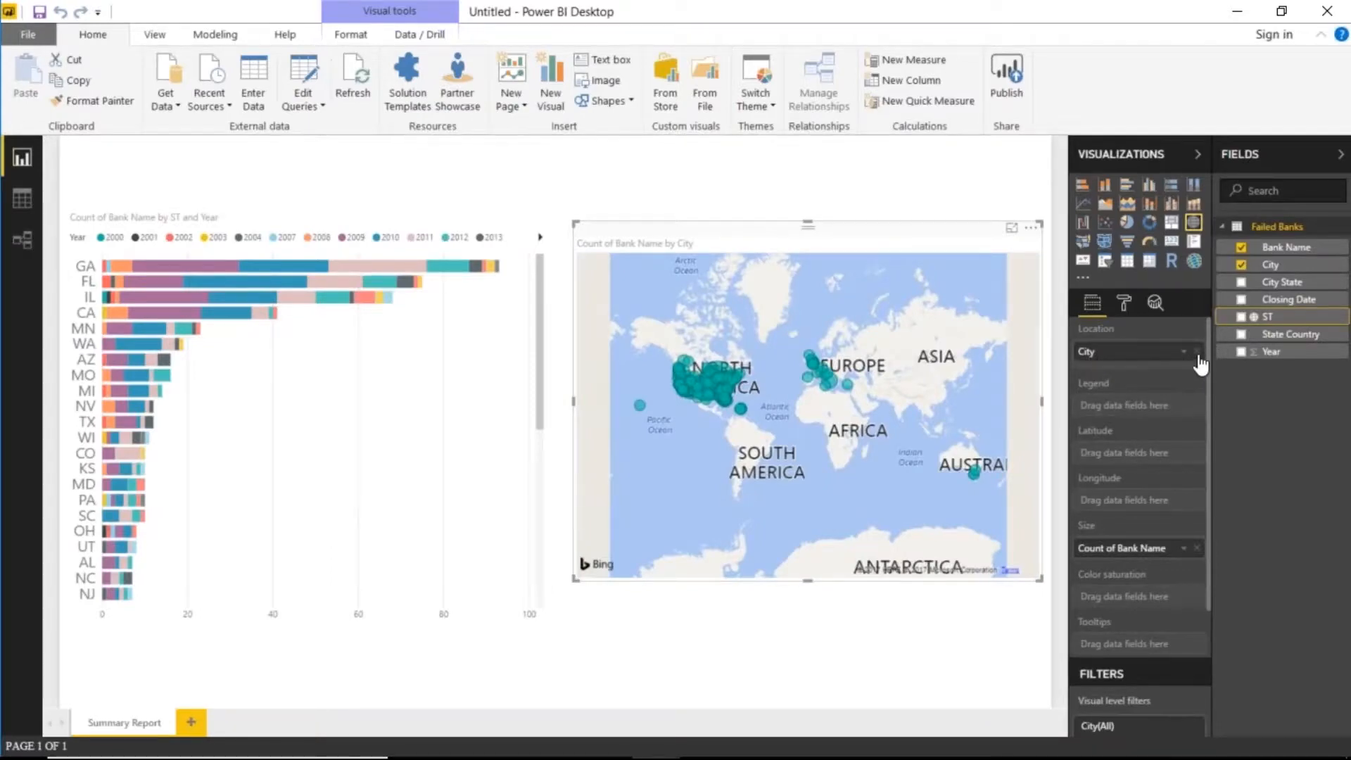
- Try State Country as the map location, check the table data, then use City State instead
click(1197, 352)
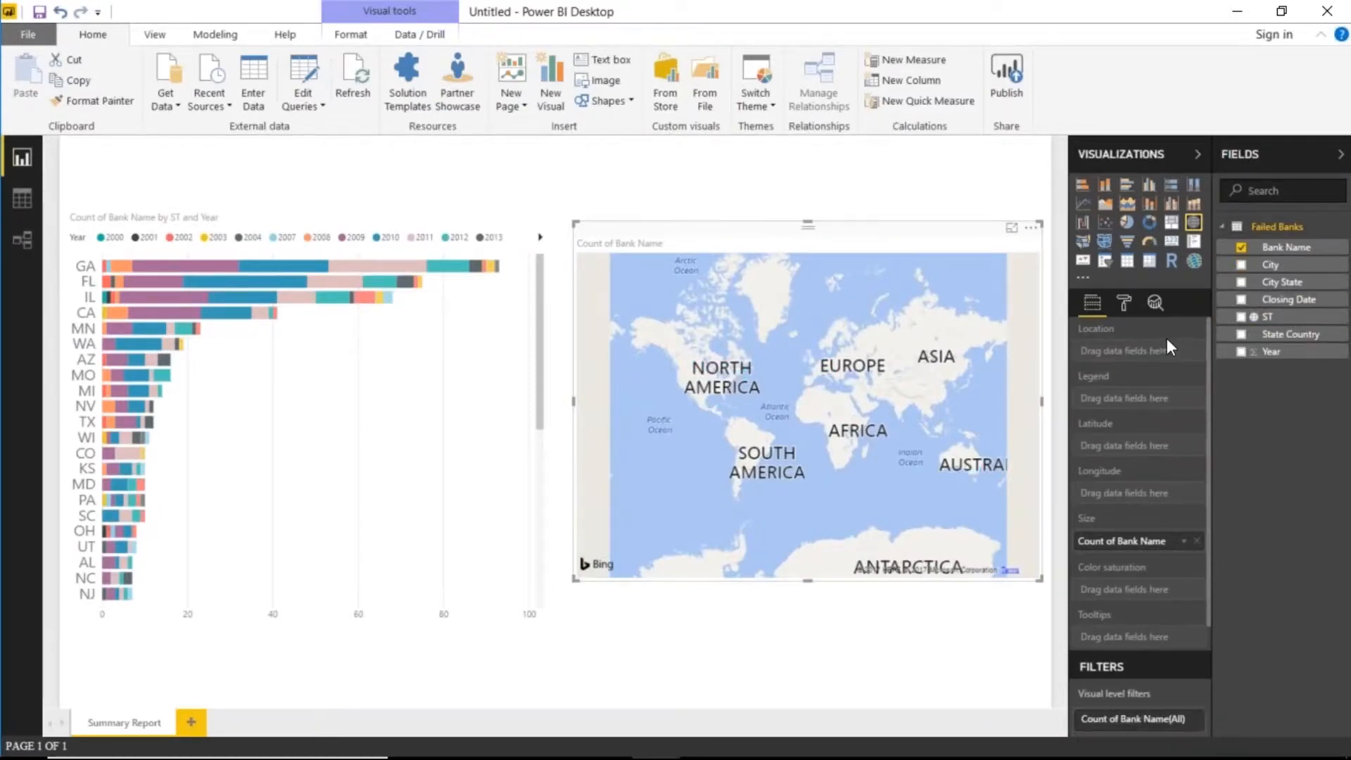
drag(1291, 334, 1133, 351)
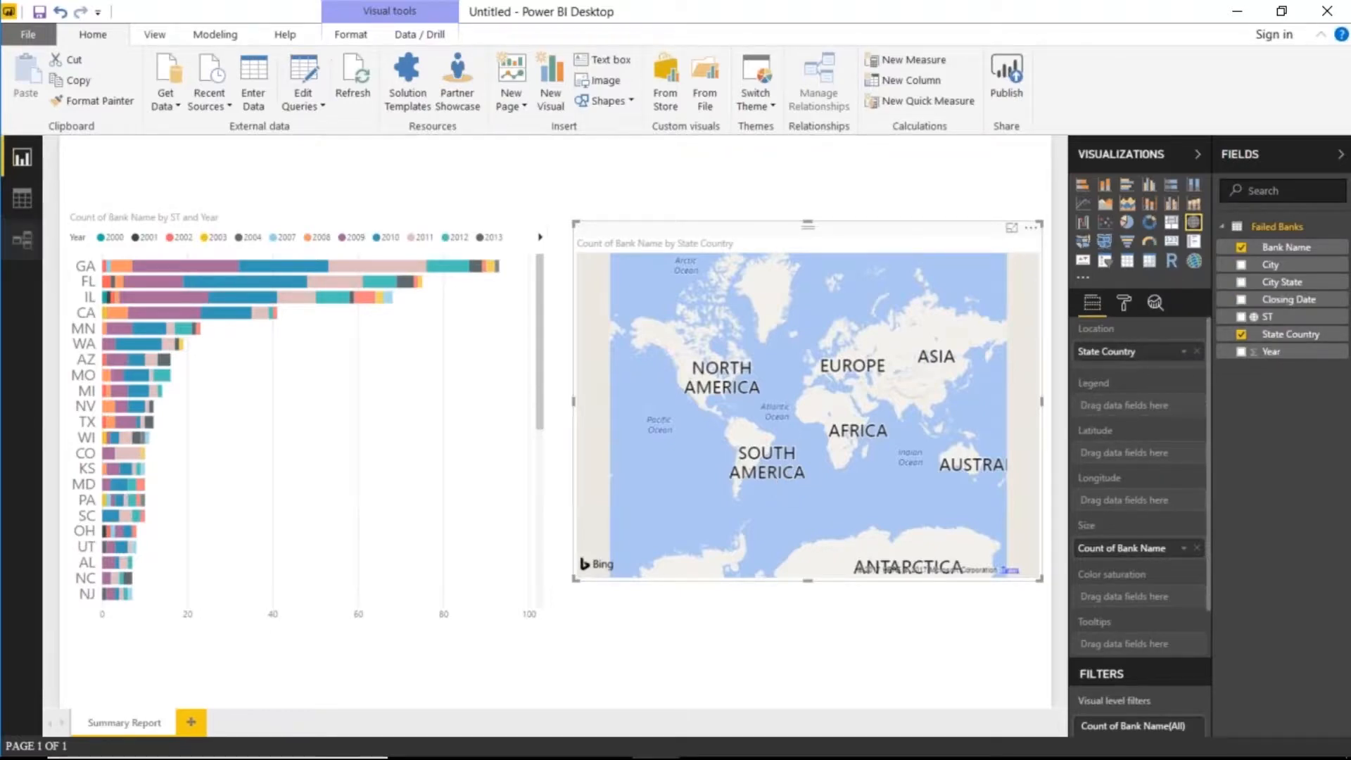
click(29, 204)
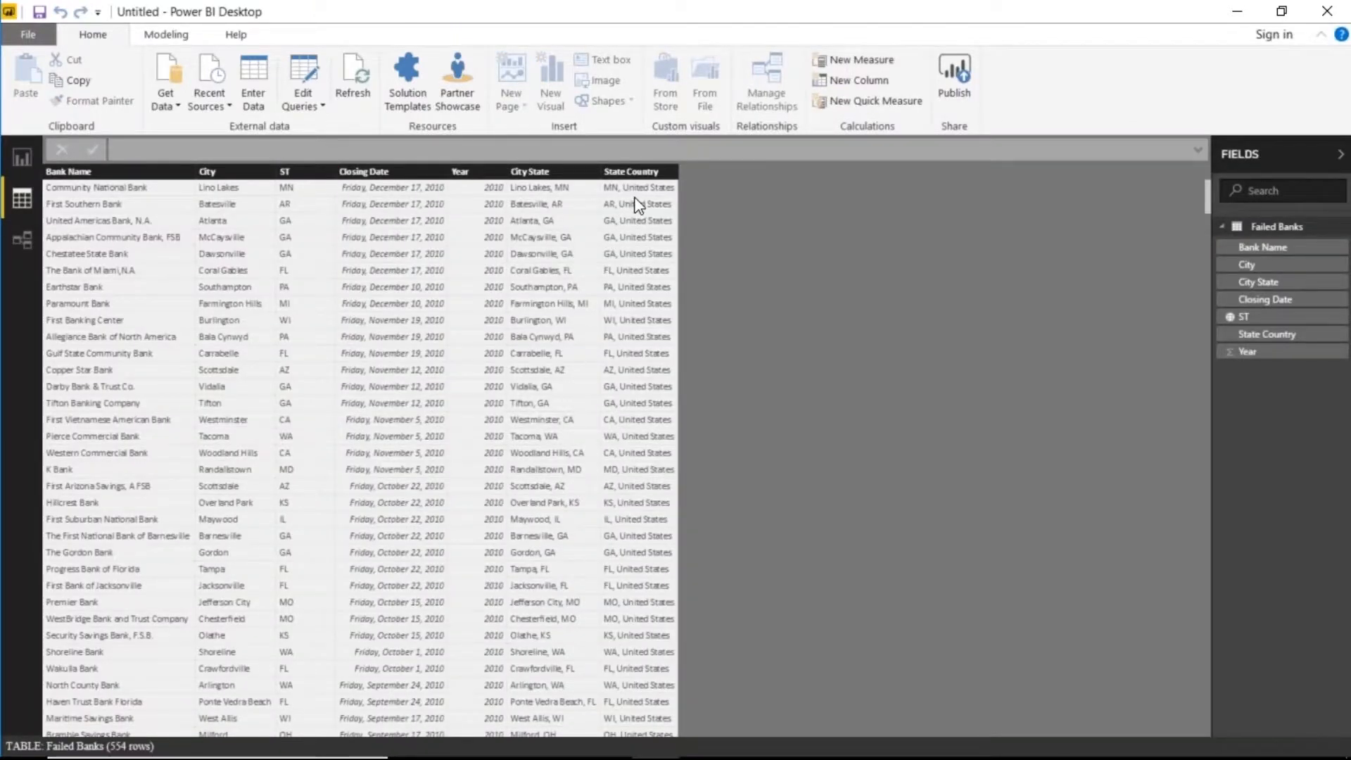
click(33, 155)
click(1241, 334)
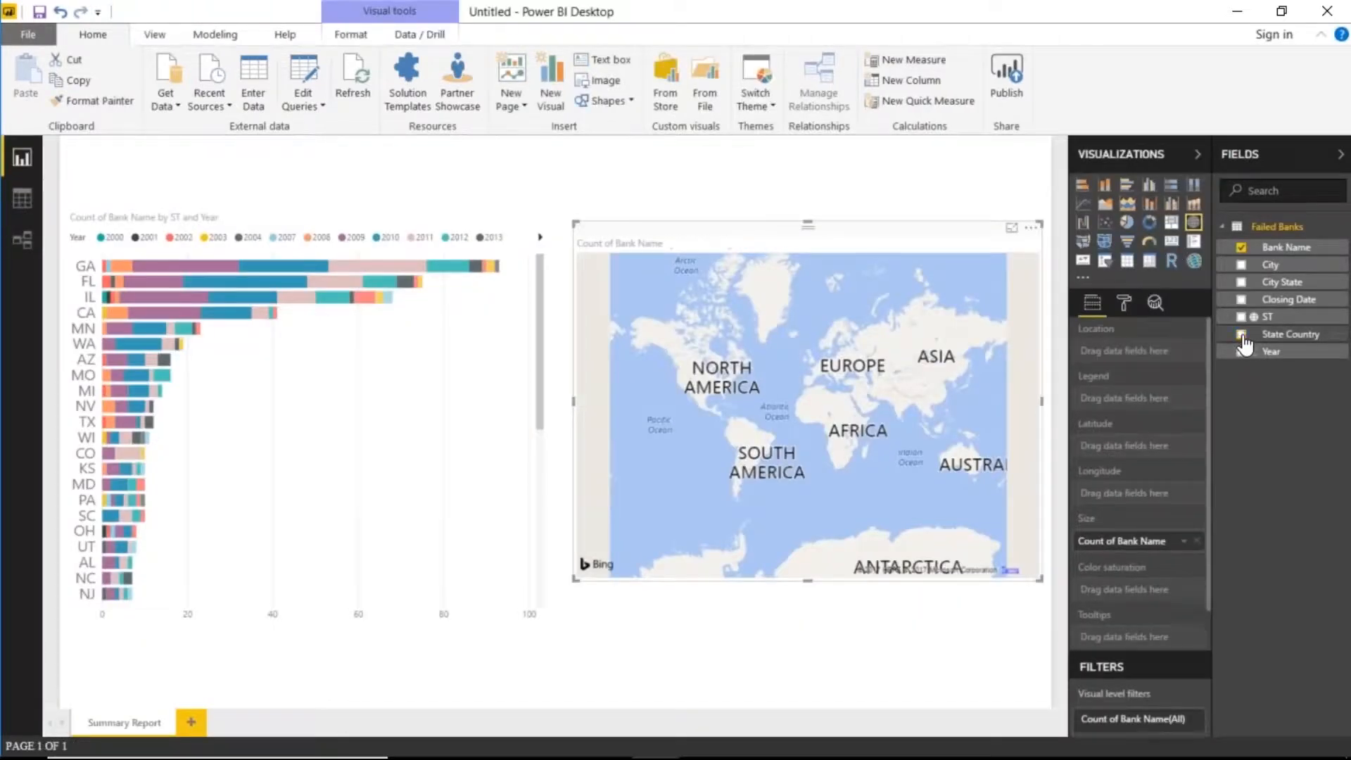
drag(1287, 281, 1194, 355)
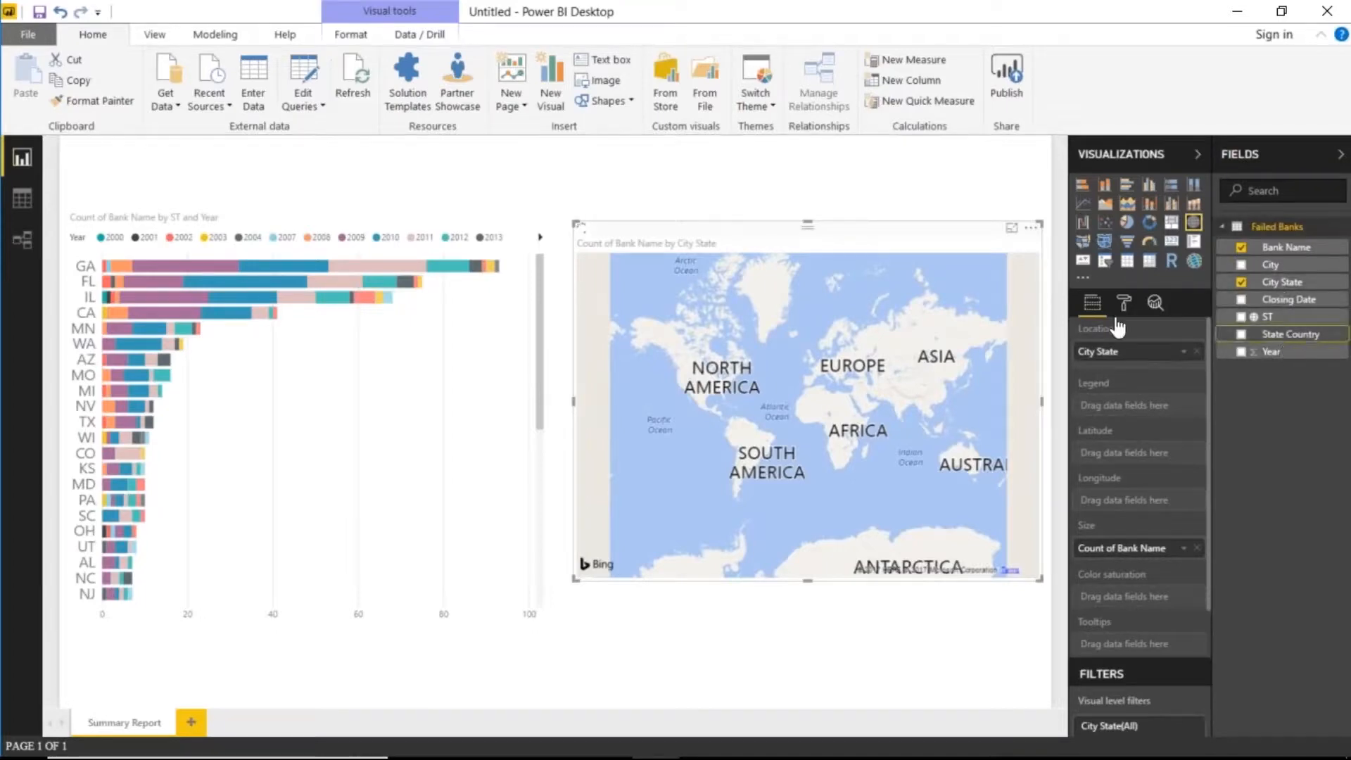
- Categorise City State as City, then put ST back as the map's location
click(356, 37)
click(225, 39)
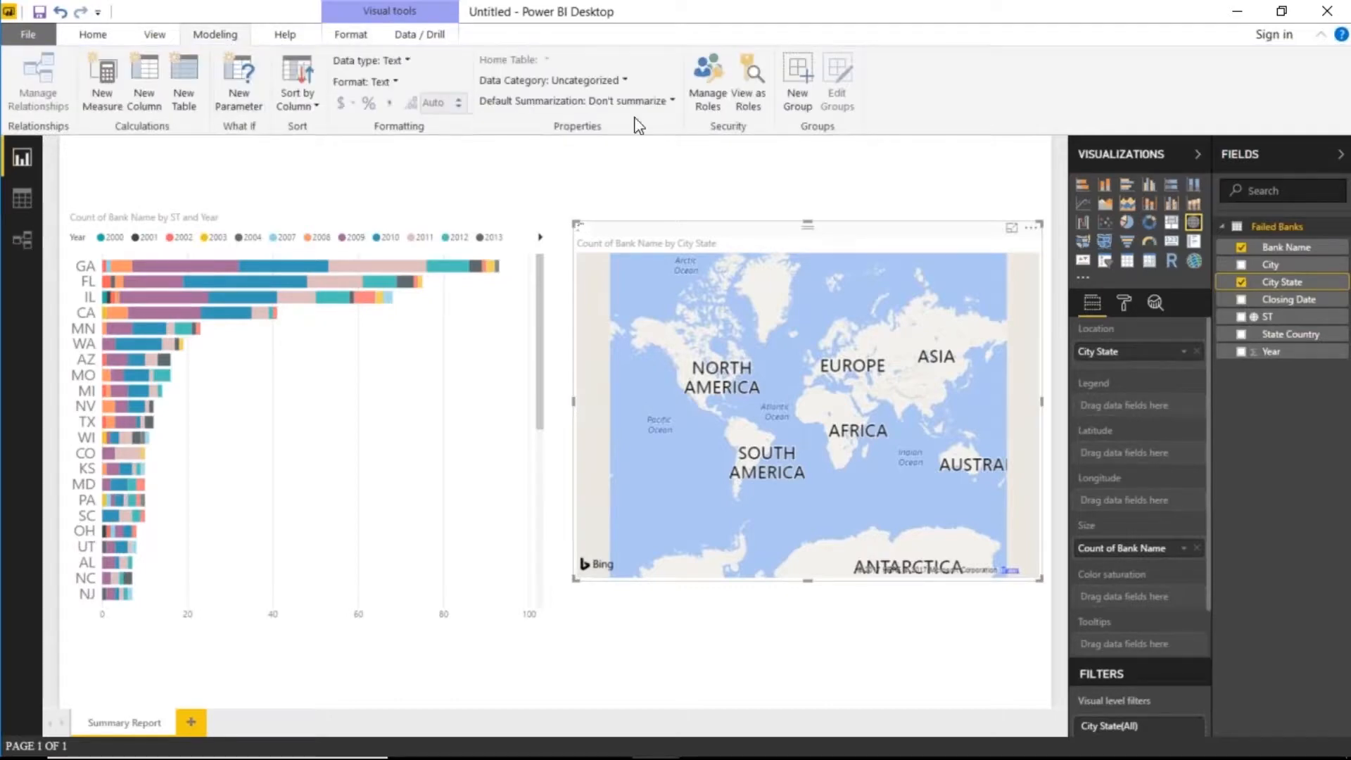
click(605, 81)
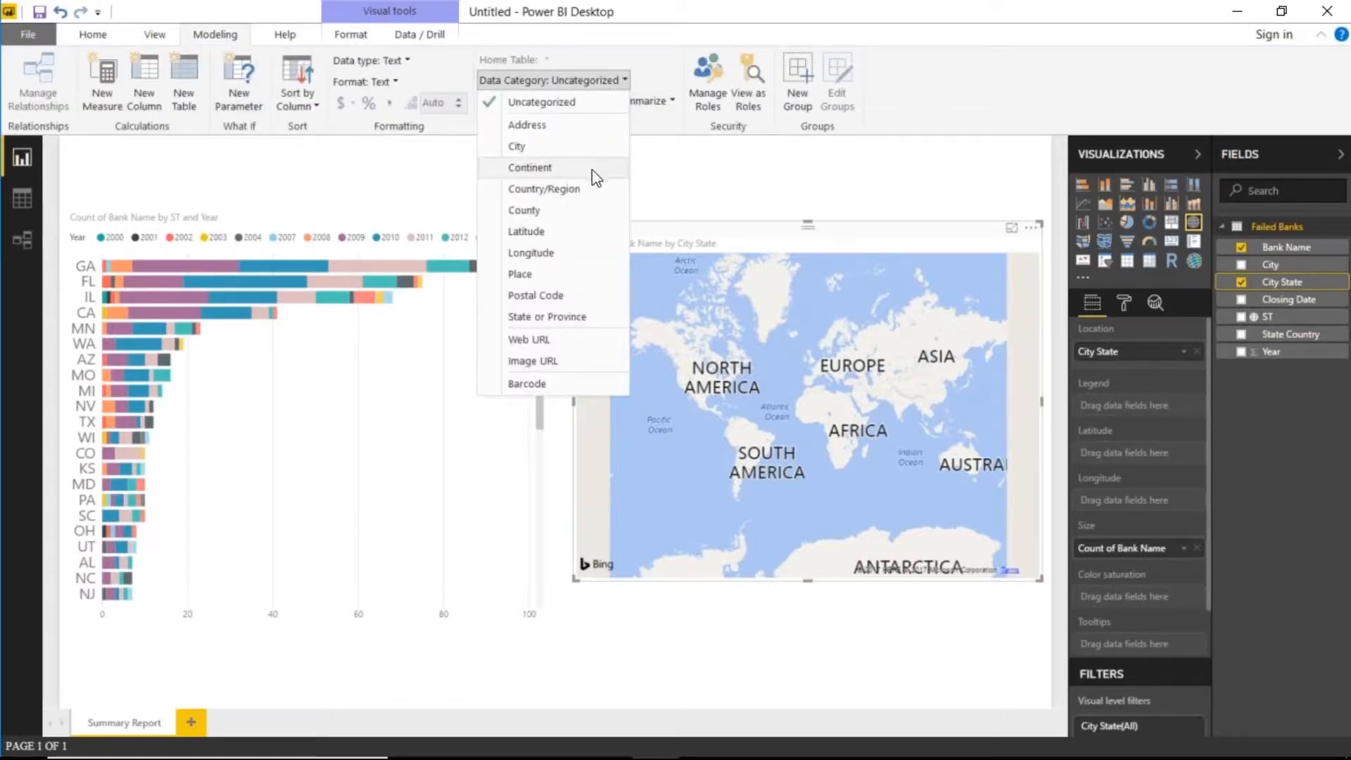
click(547, 152)
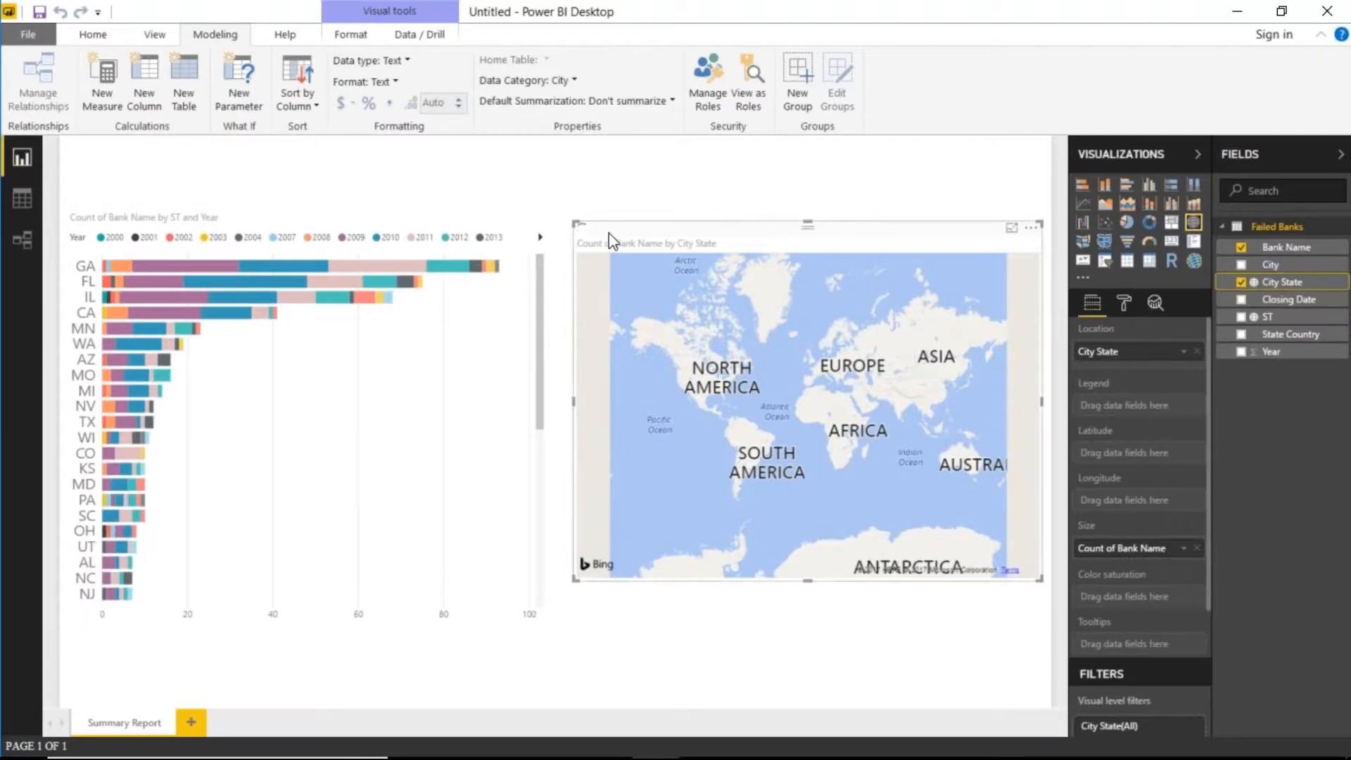
click(1241, 282)
drag(1267, 317, 1161, 351)
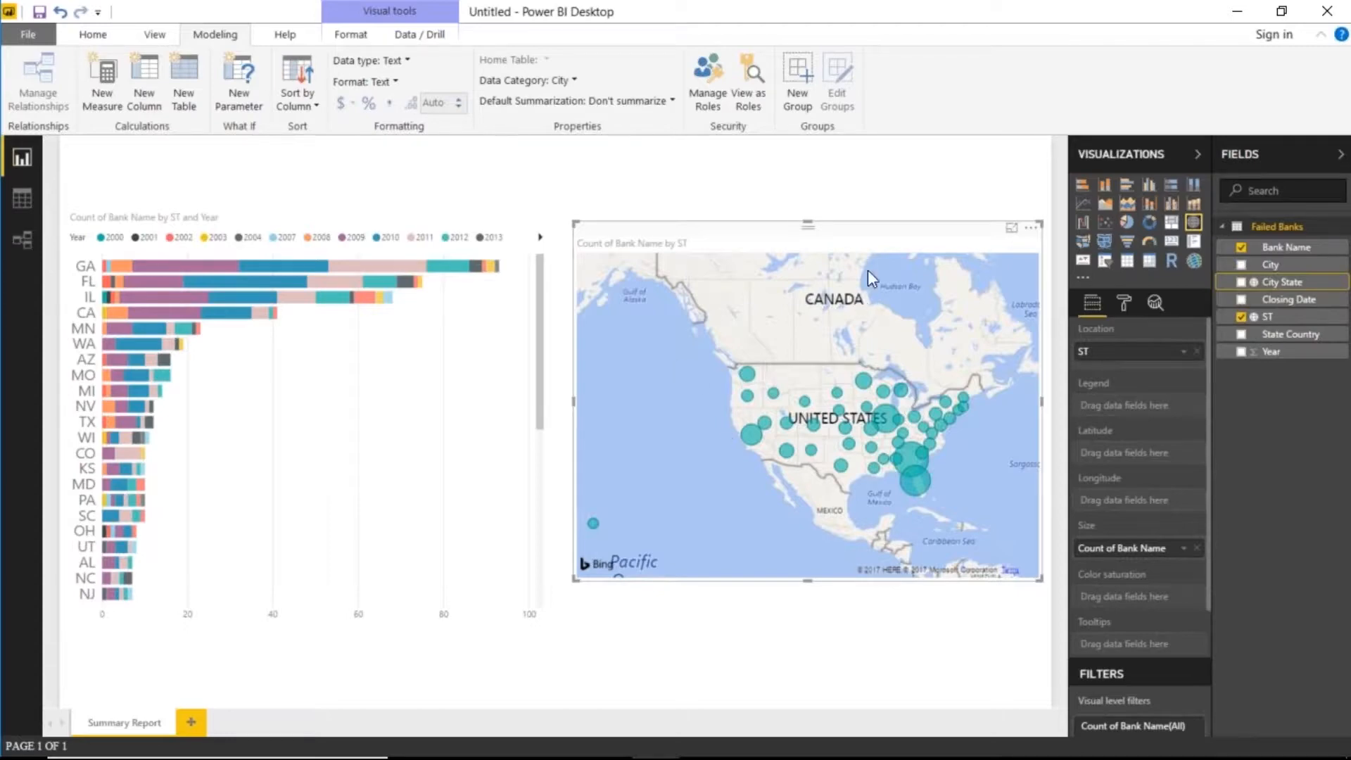
- Add an ST slicer above the map, shorten it and switch it to Dropdown style
click(897, 176)
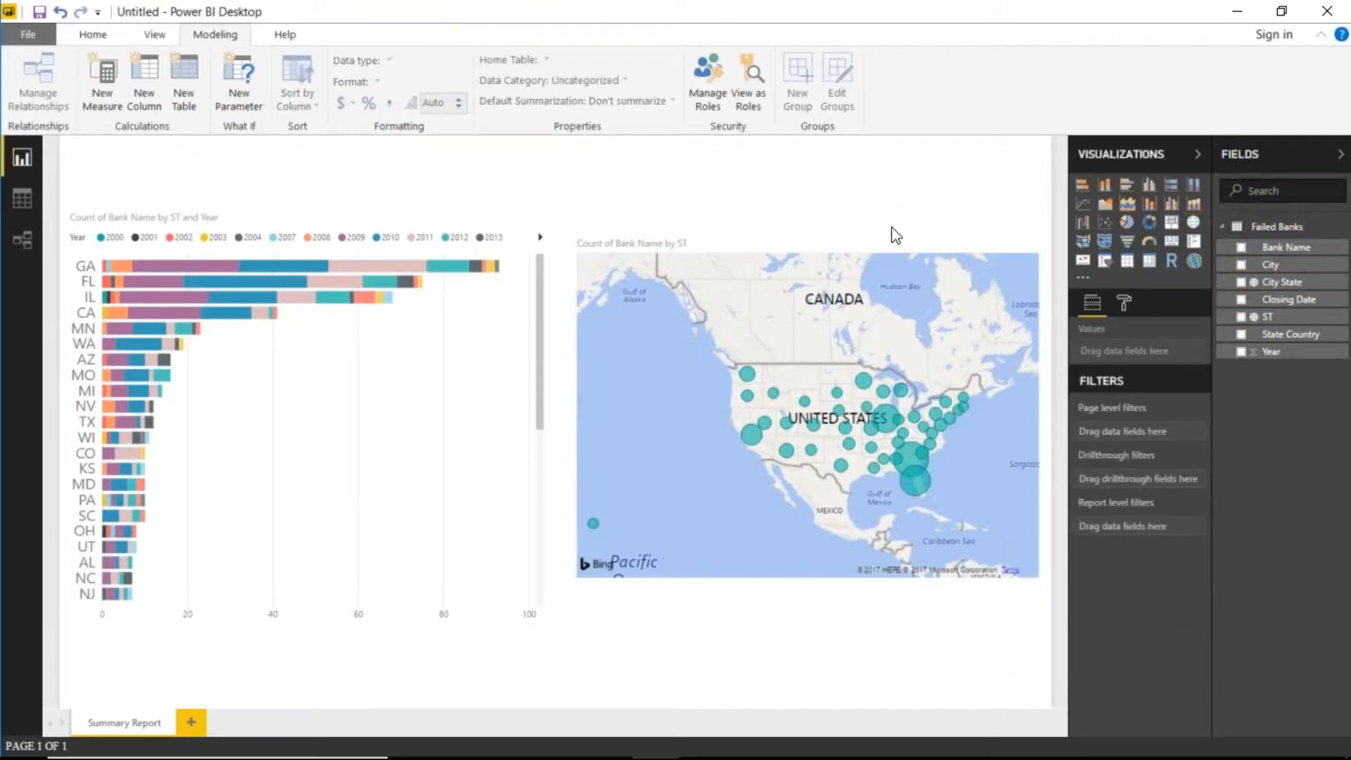
click(1104, 261)
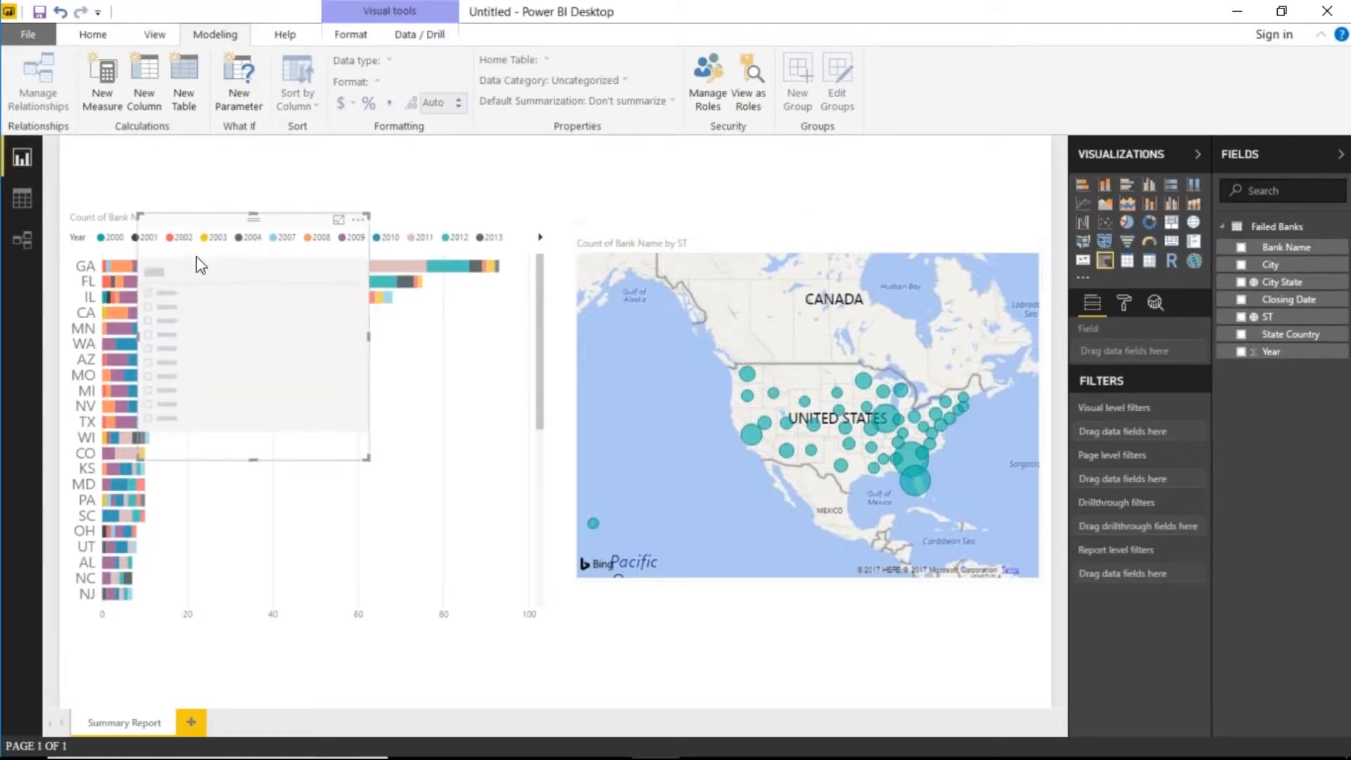
drag(268, 224, 838, 149)
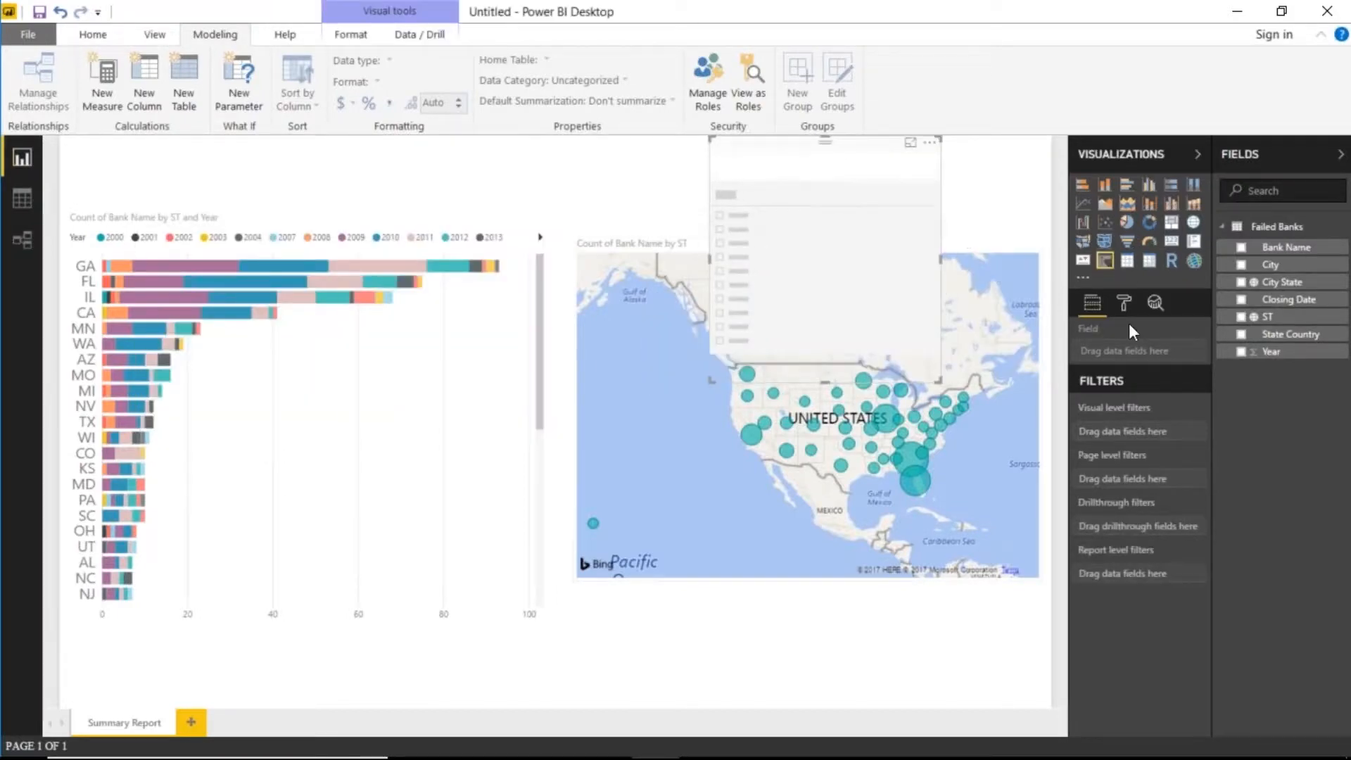
click(1269, 320)
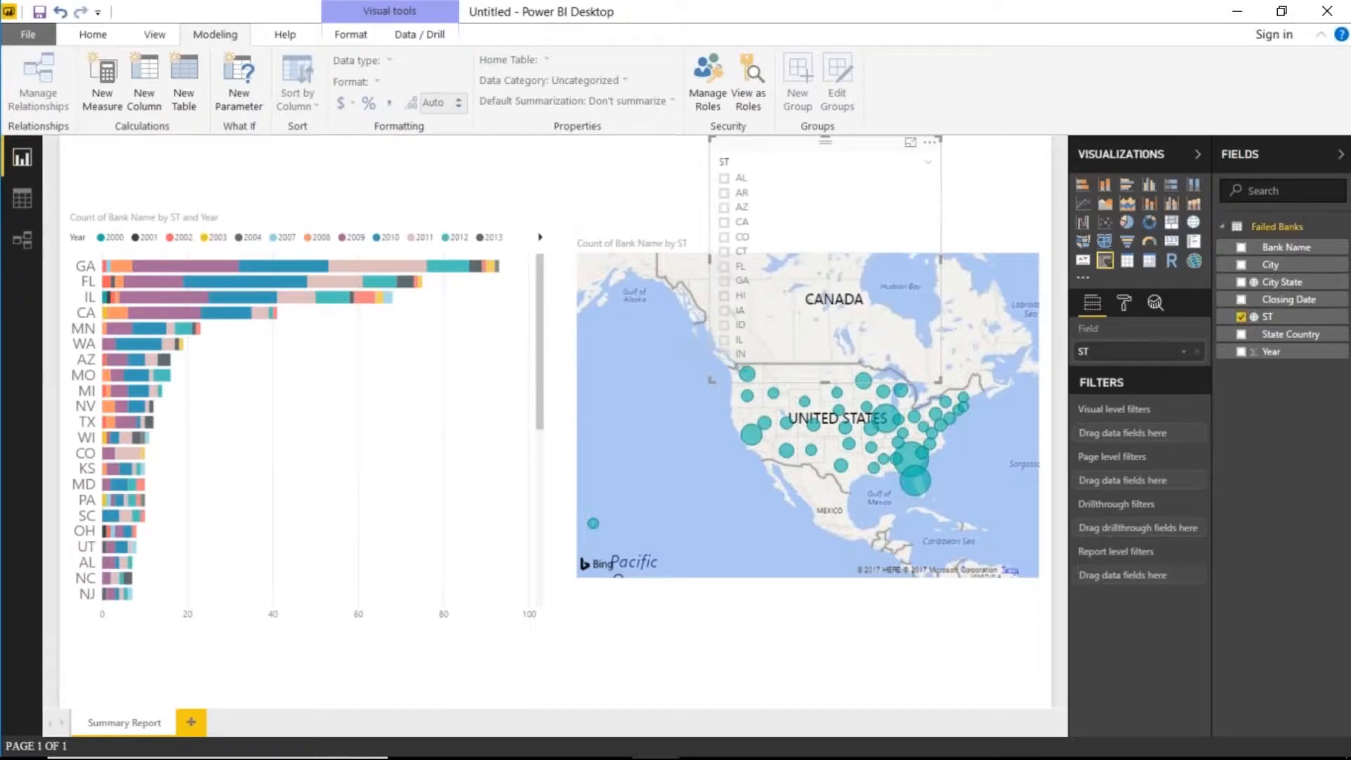
drag(826, 381, 825, 209)
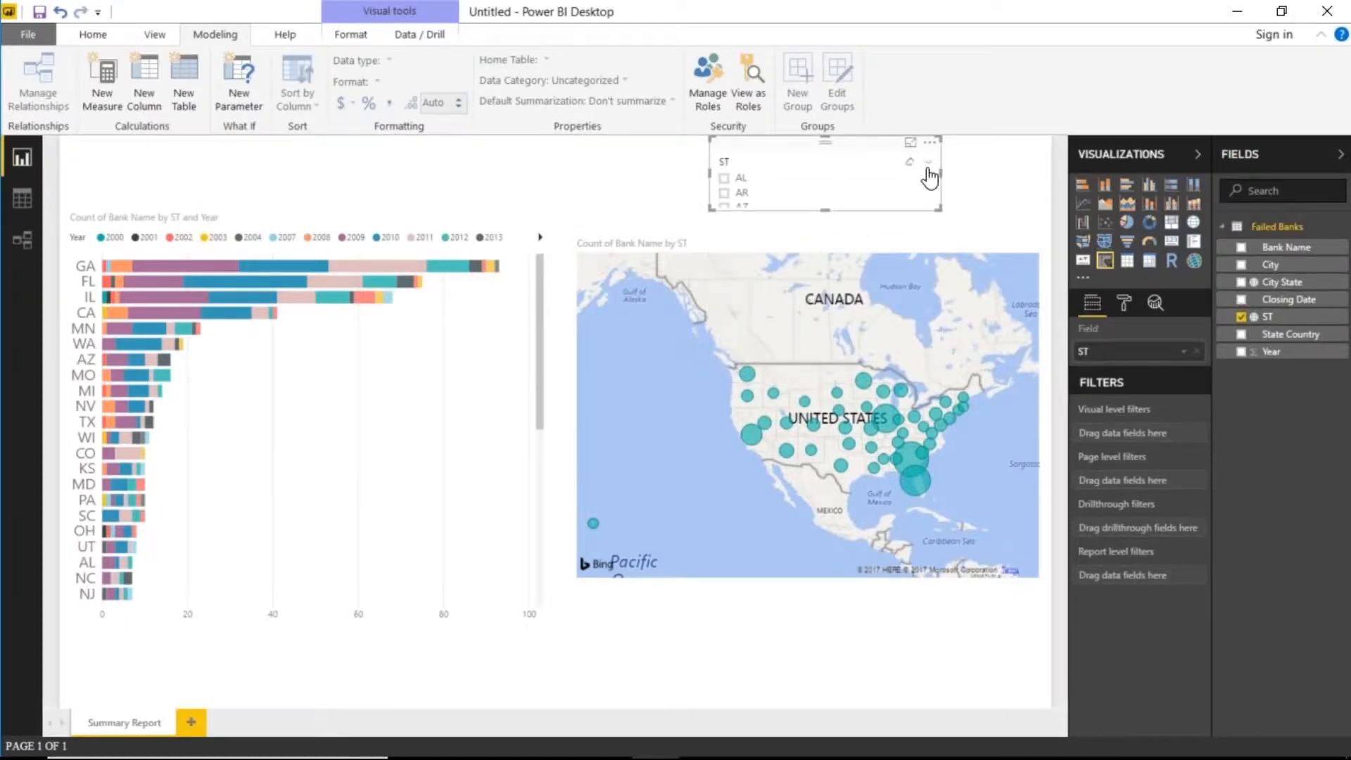
click(928, 171)
click(885, 203)
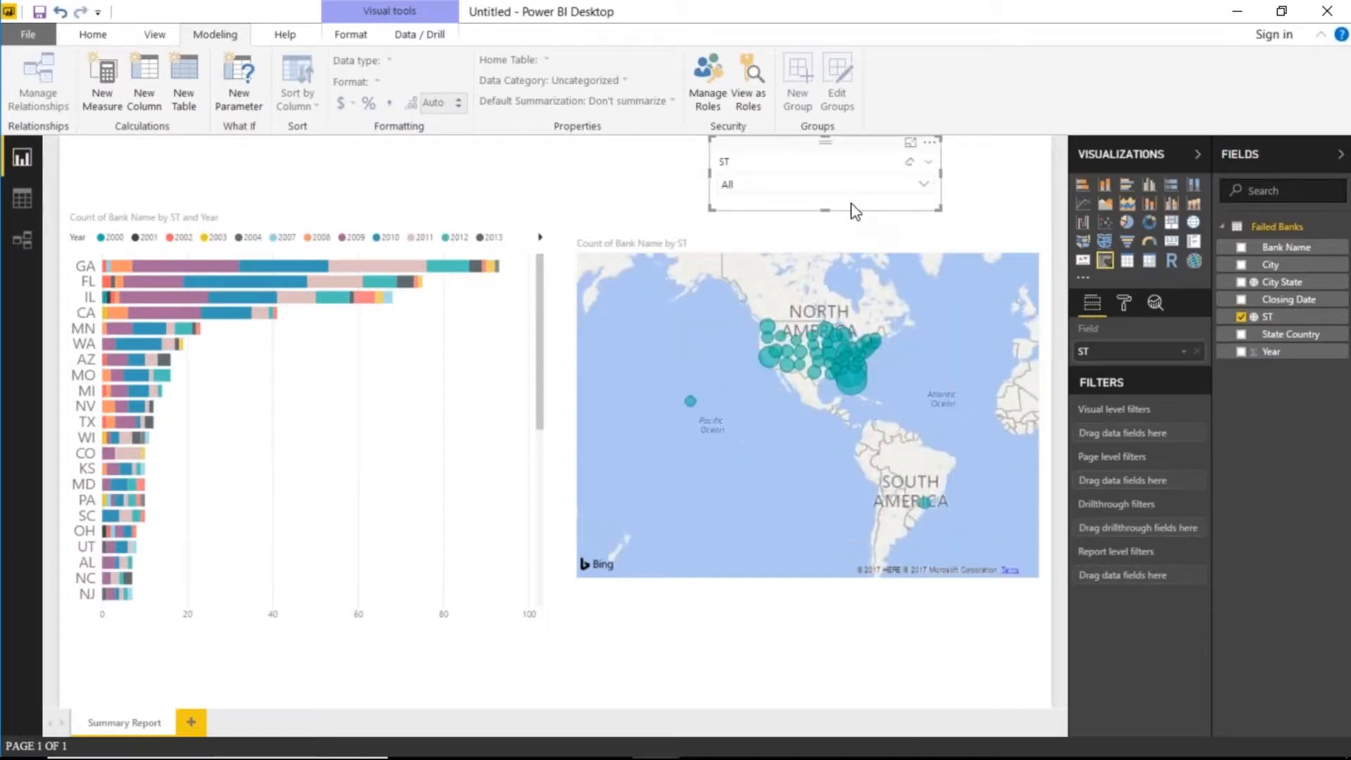
click(914, 190)
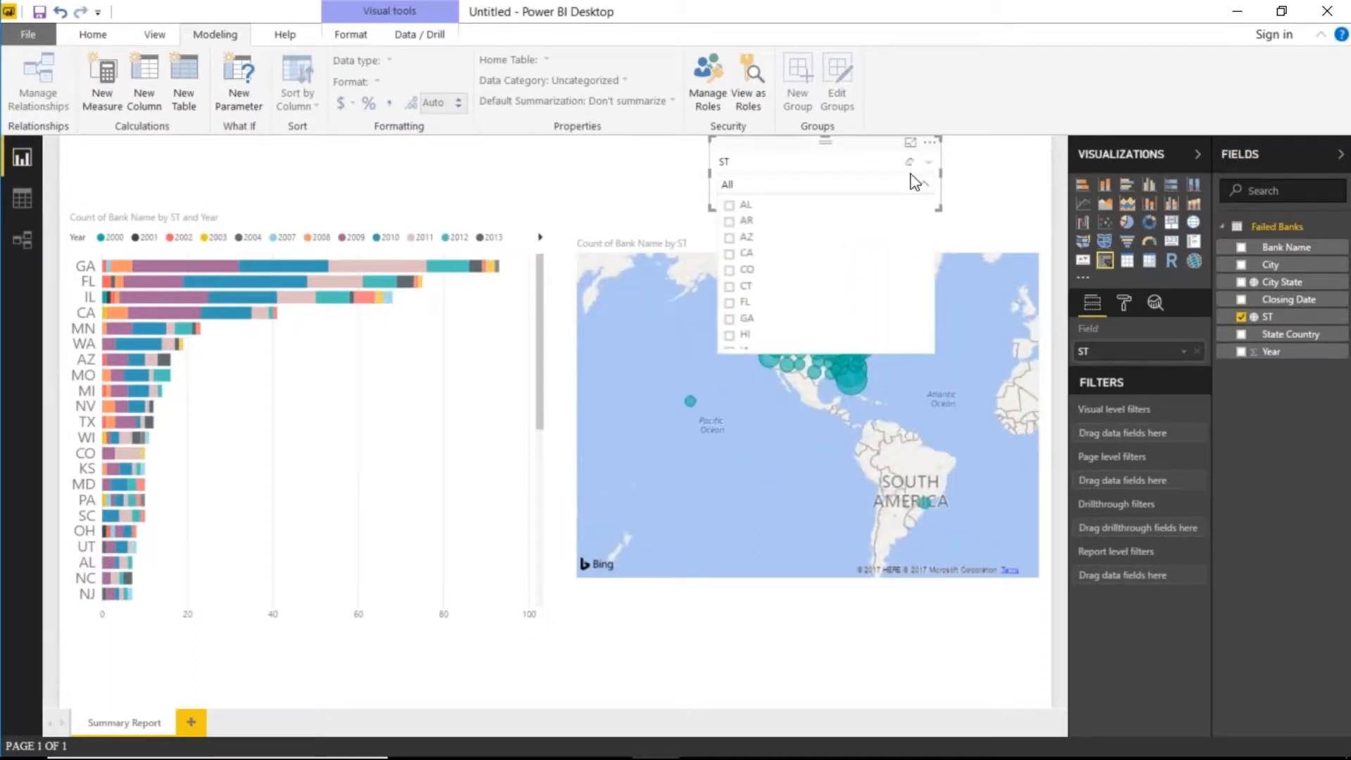
click(873, 191)
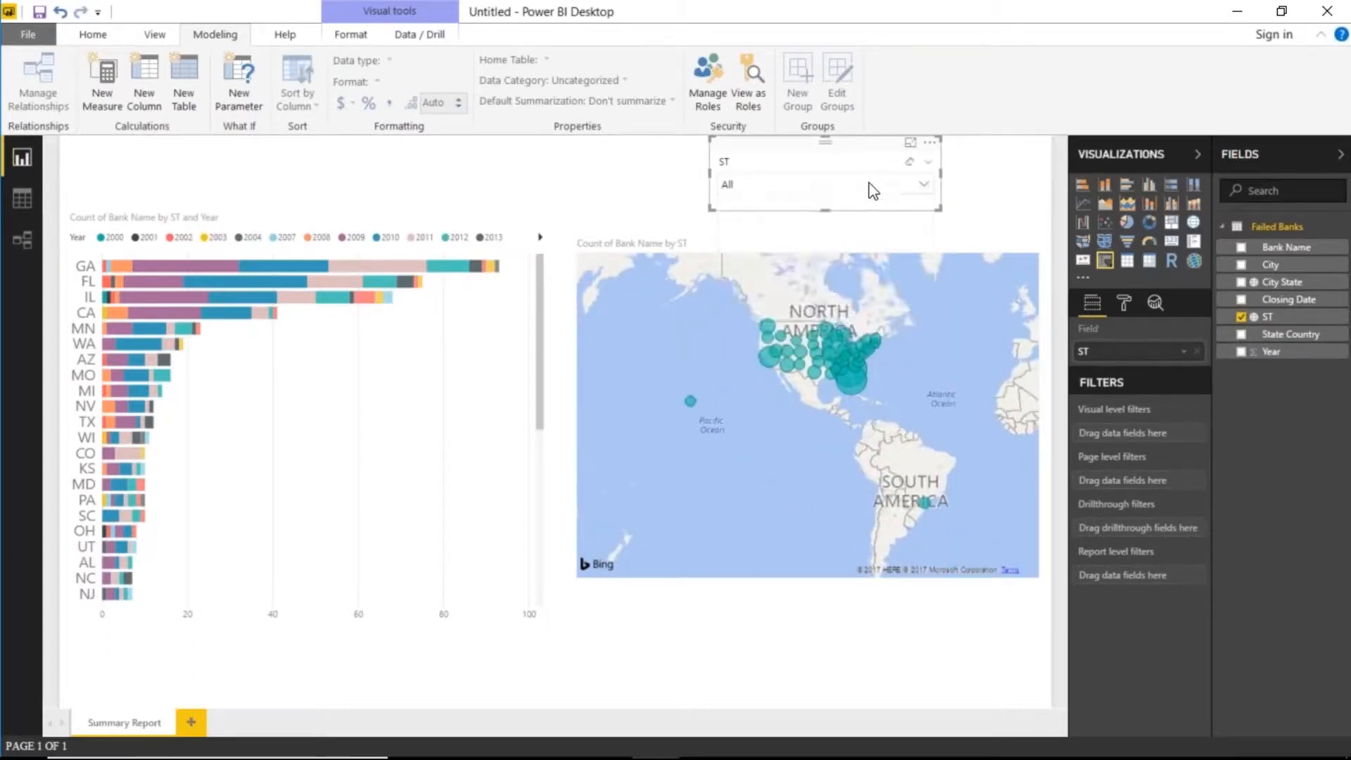
- Set the slicer's item text size to 15 and preview the enlarged state list
click(1124, 303)
click(1102, 418)
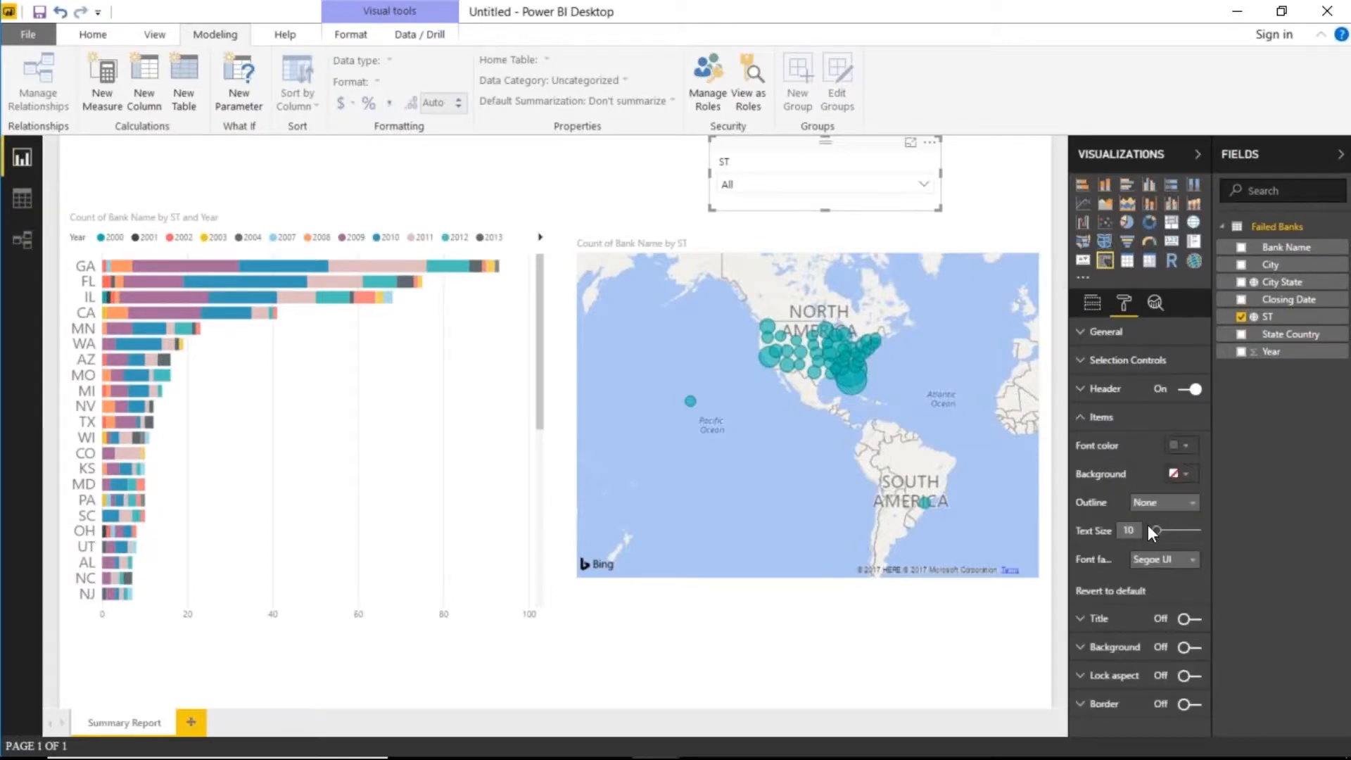
drag(1152, 530, 1166, 535)
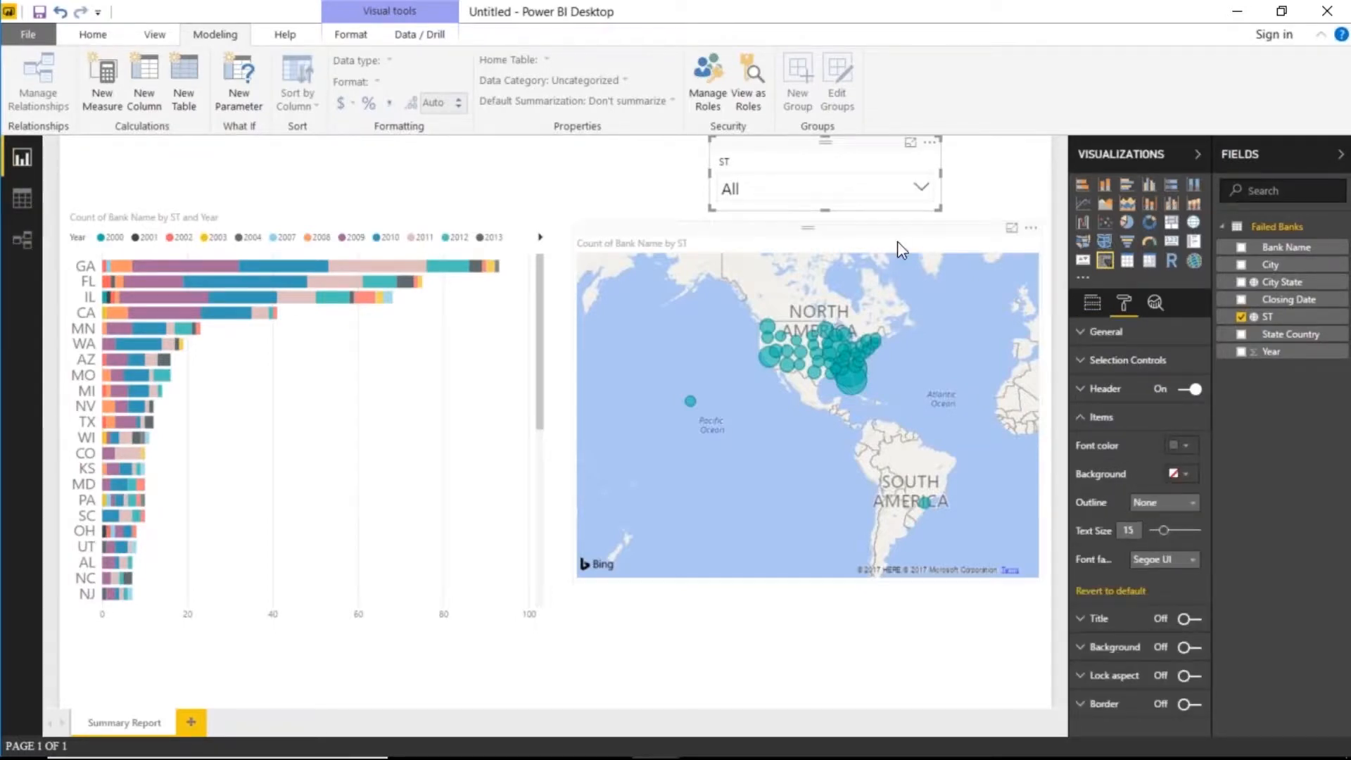
click(921, 186)
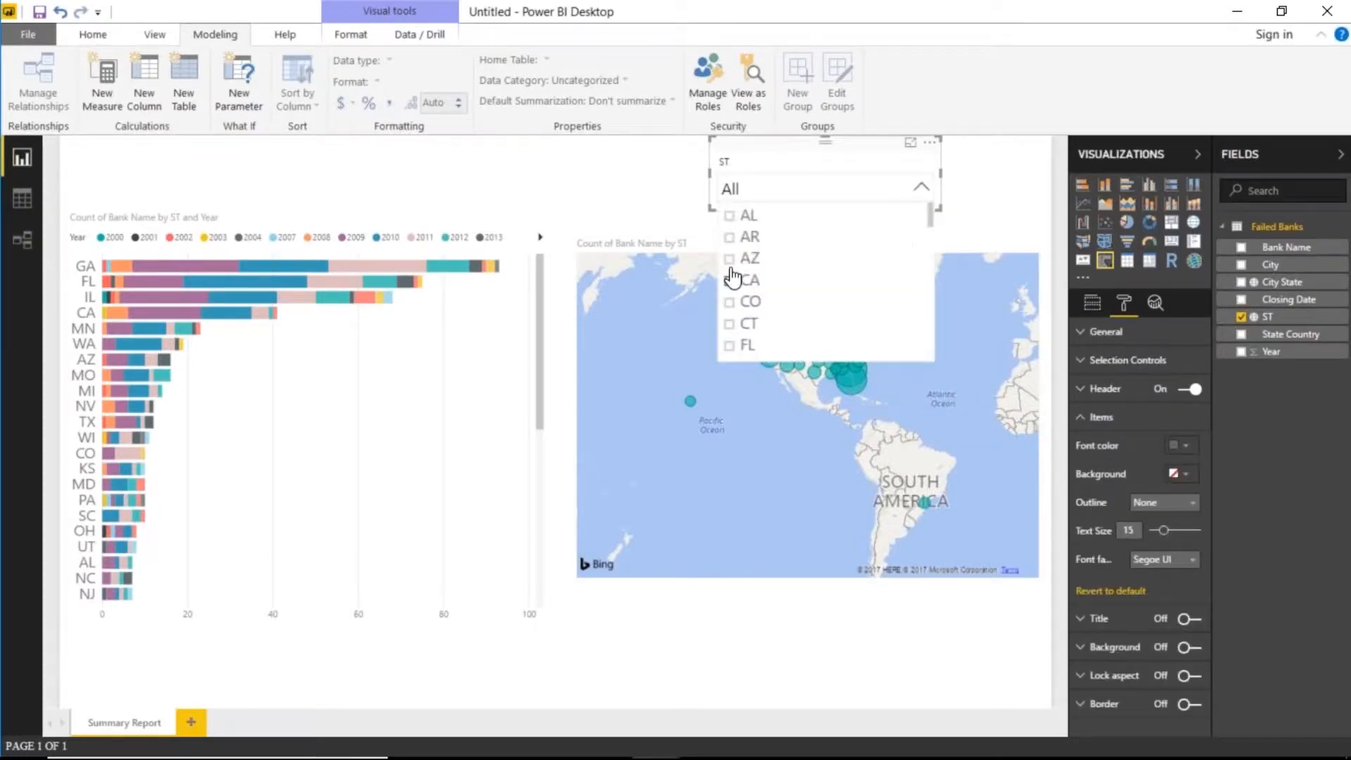
click(801, 168)
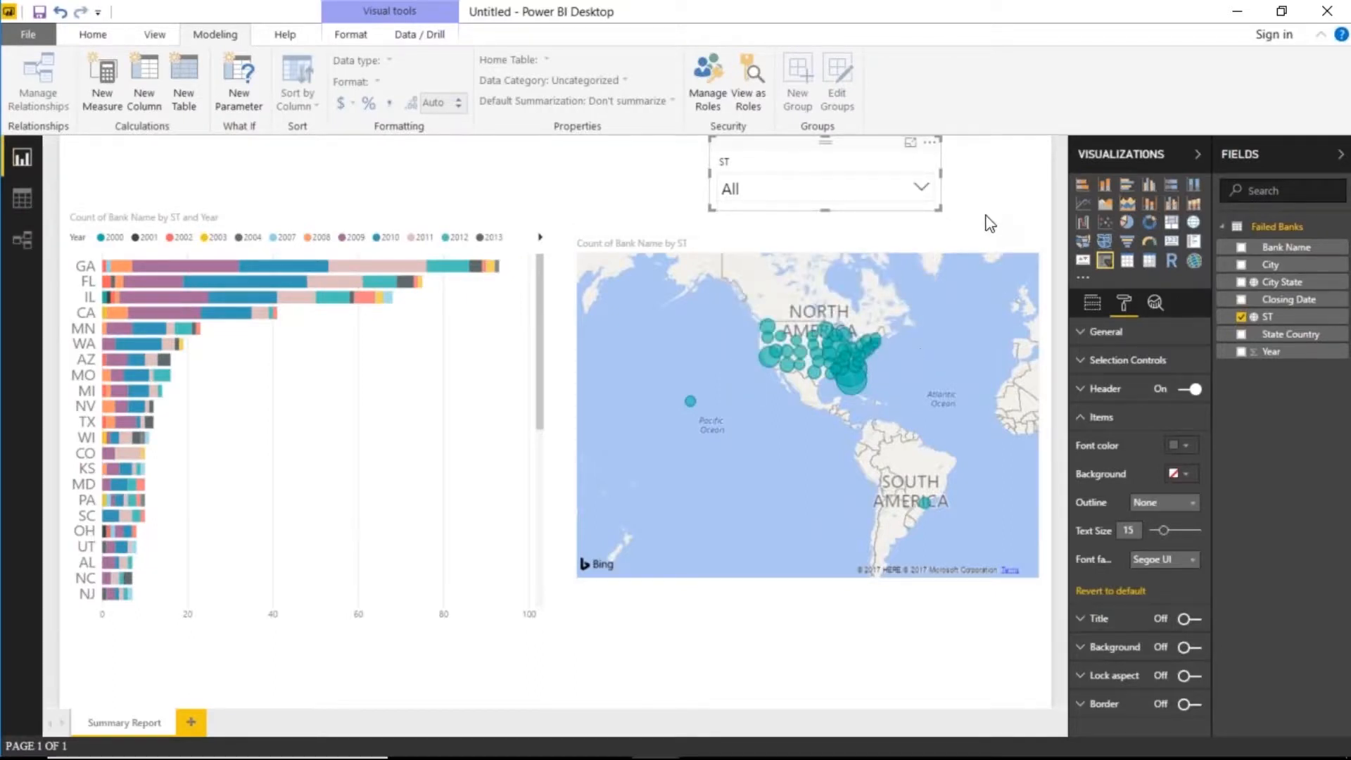
click(1092, 303)
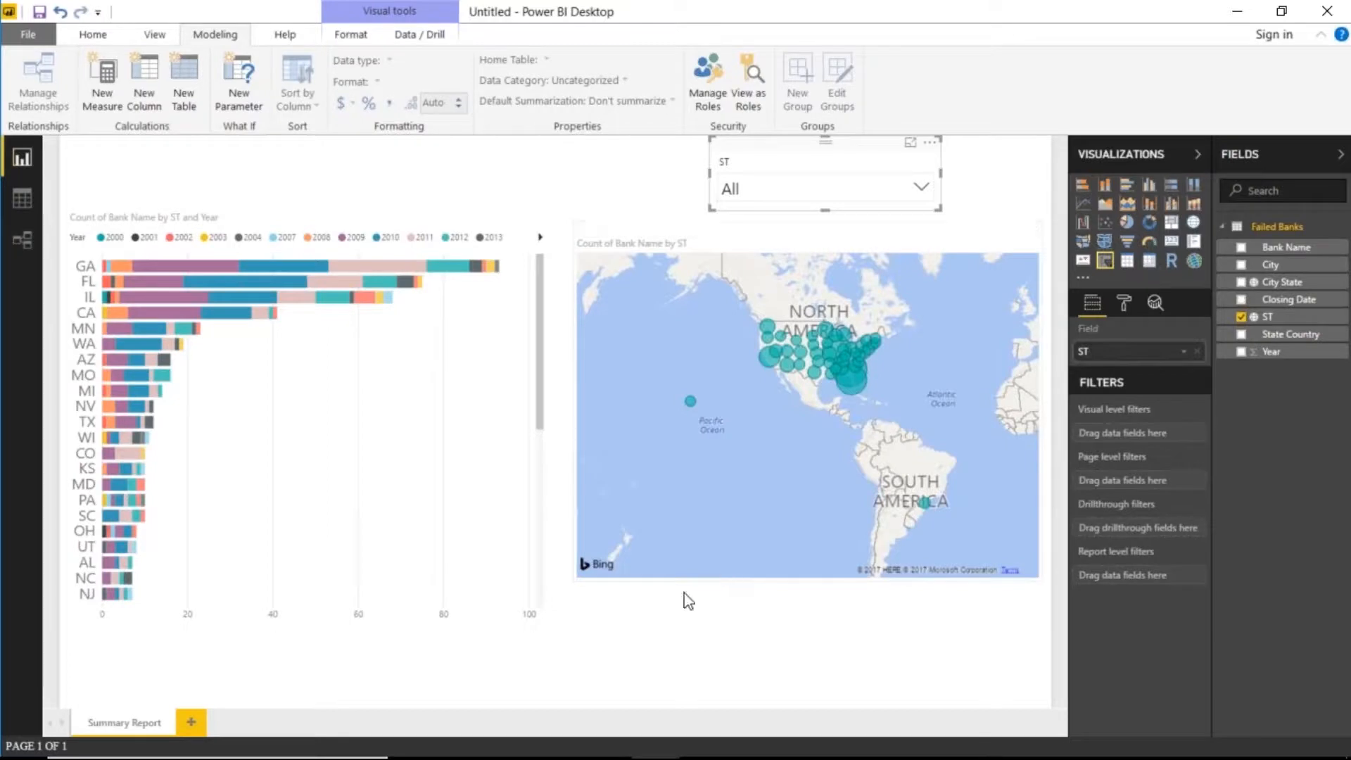
- Add a new report page named Drillthrough Report
click(192, 719)
double_click(195, 724)
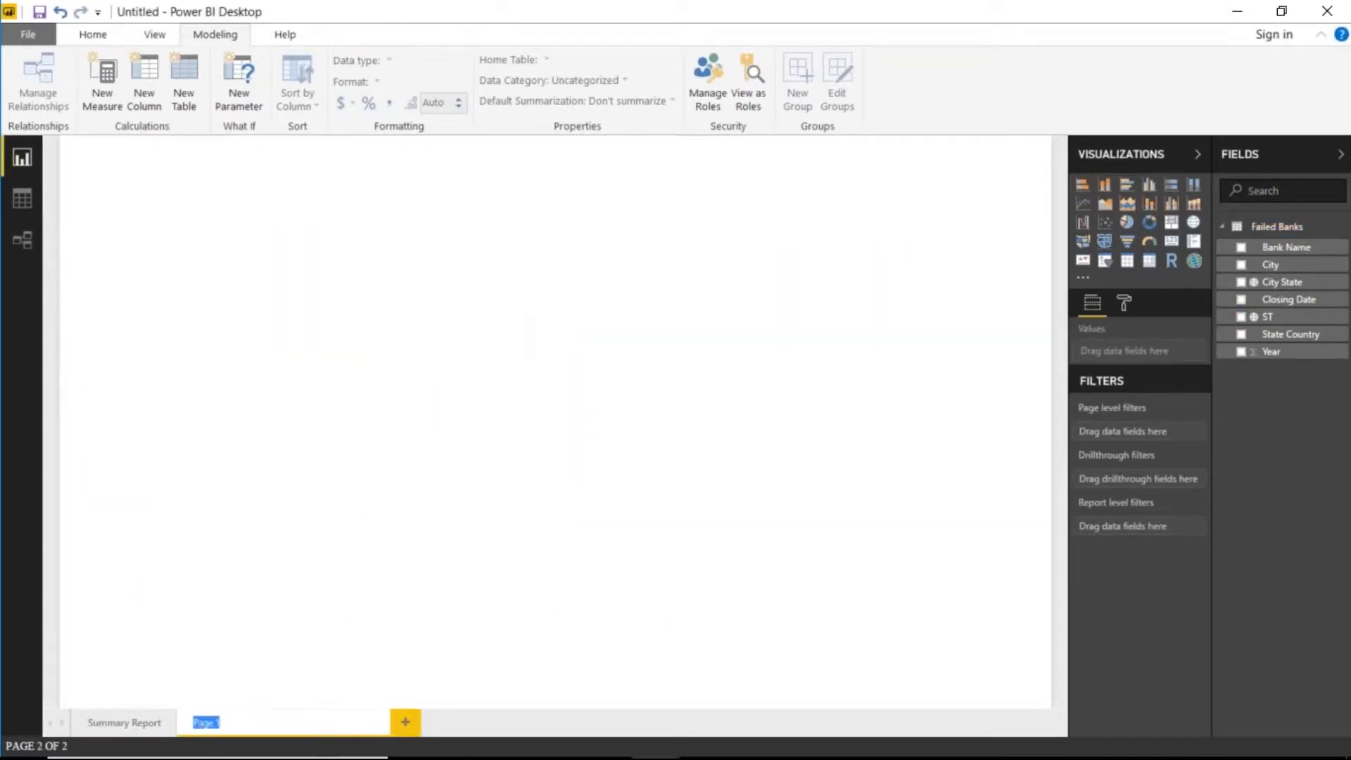
text(C)
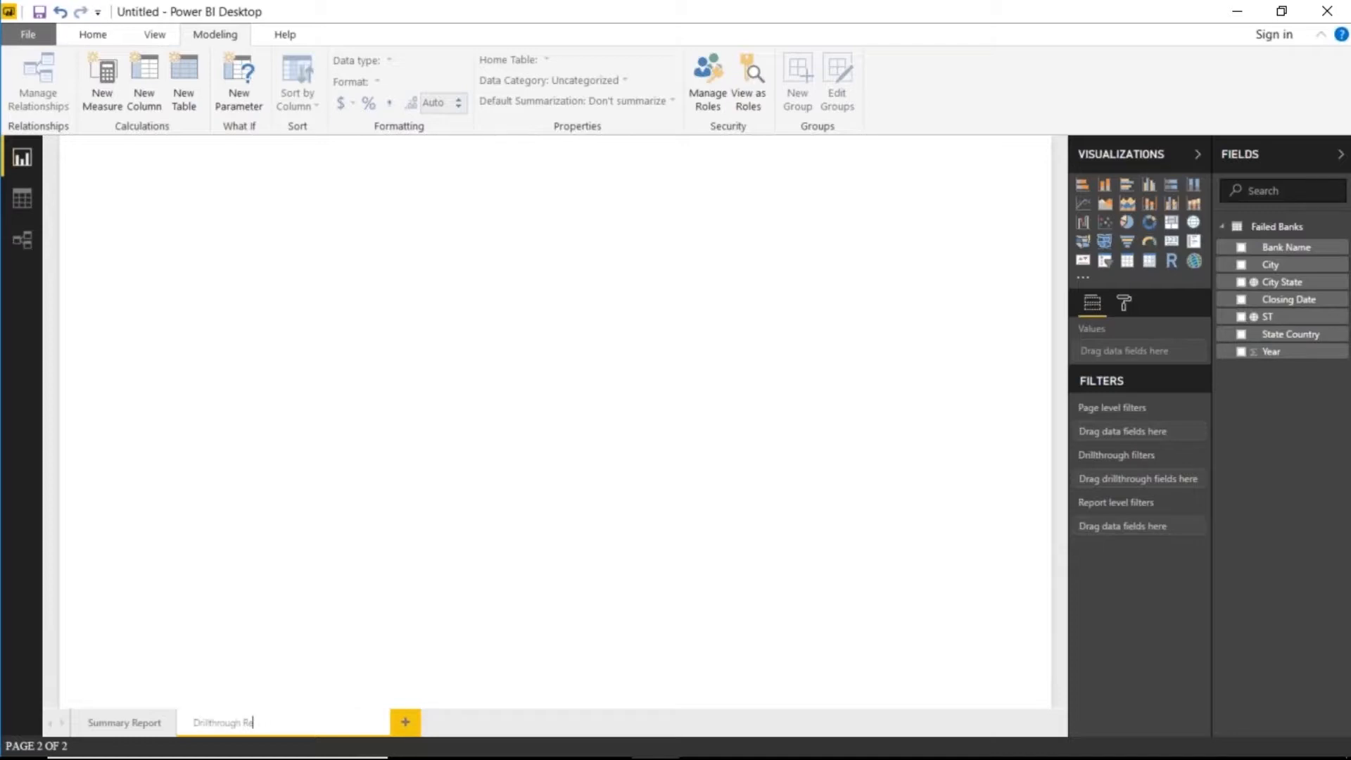
key(Return)
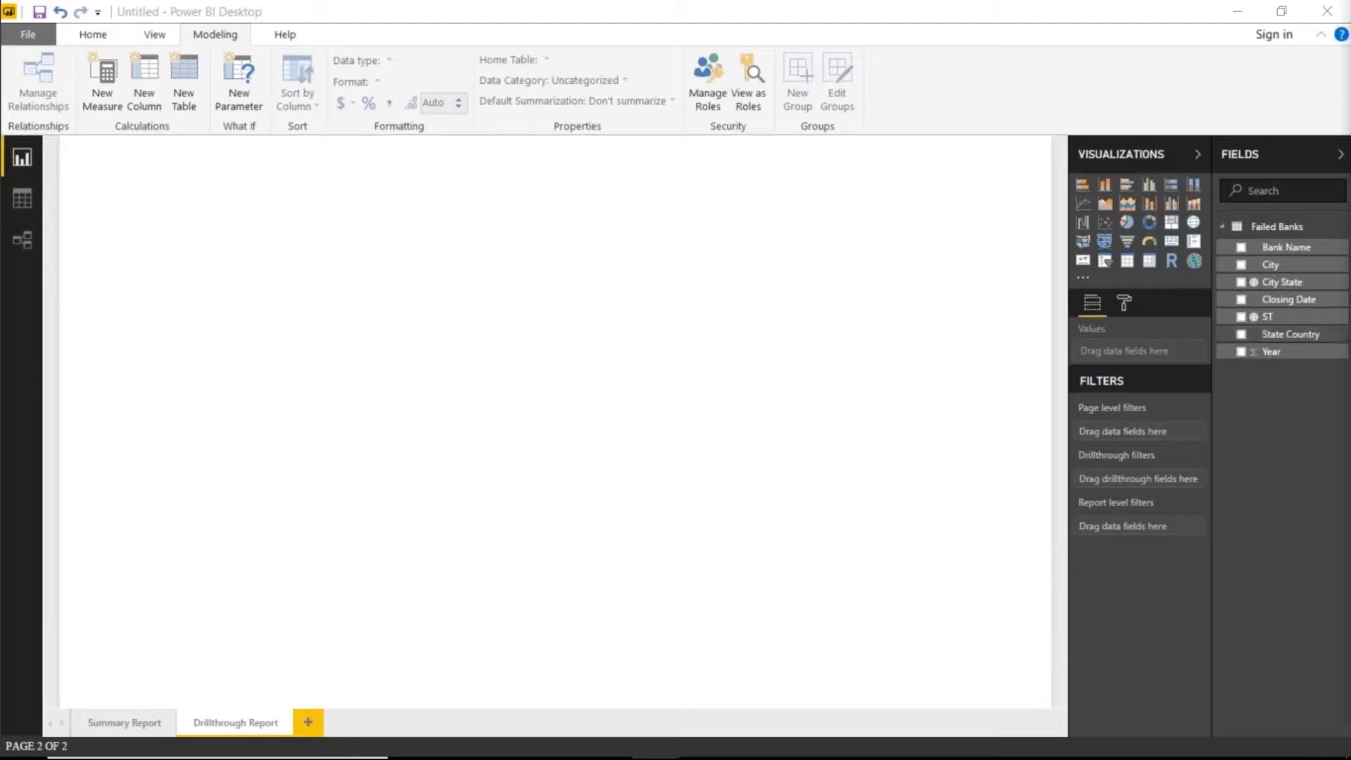
- Add a table of City State, Bank Name and Year, and enlarge it
click(1126, 266)
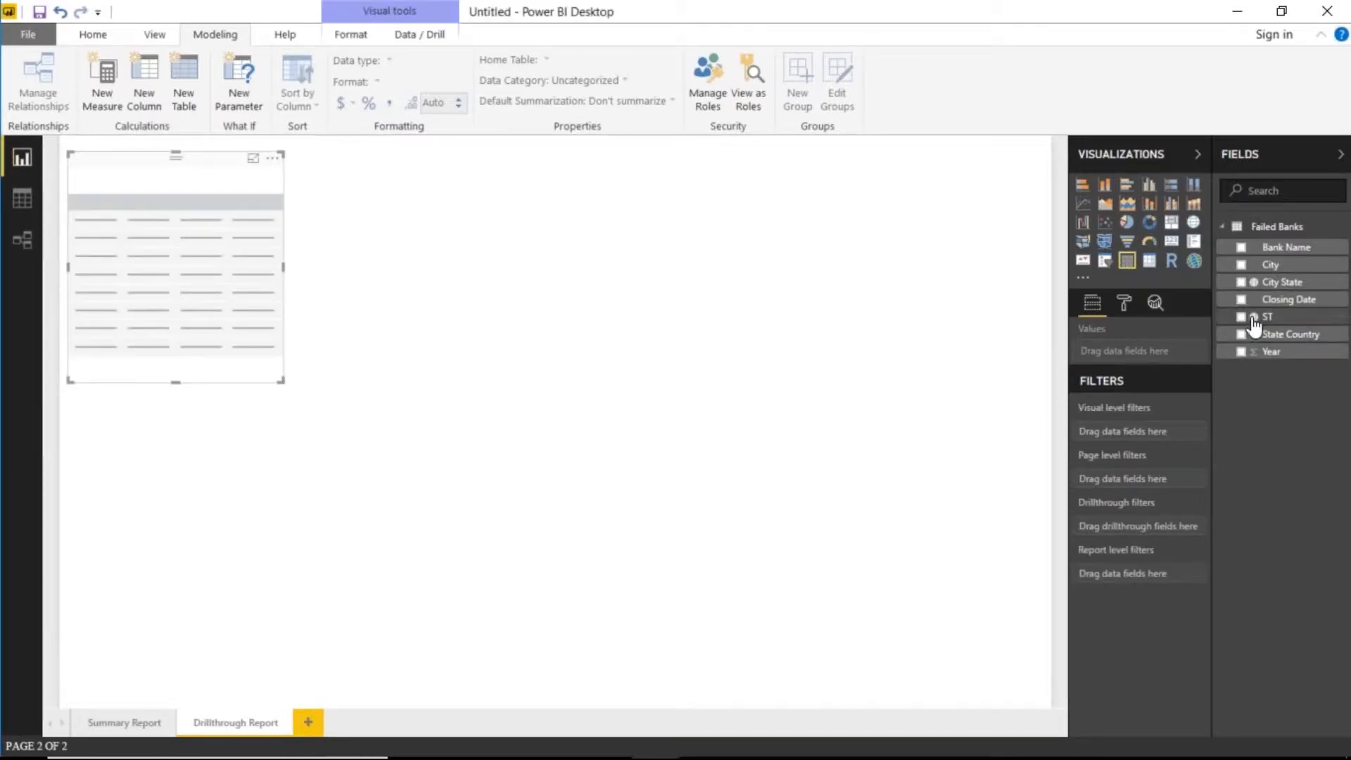
click(1240, 282)
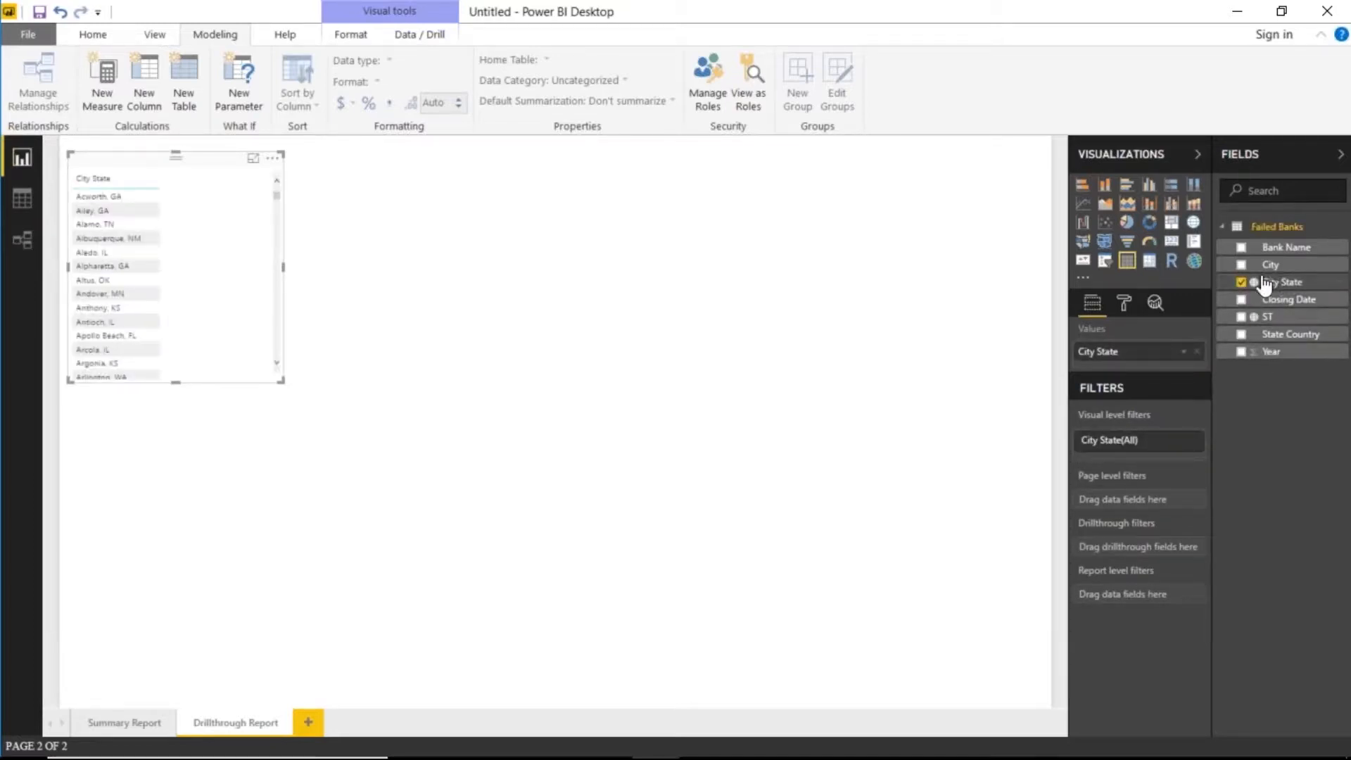
click(1240, 251)
click(1241, 250)
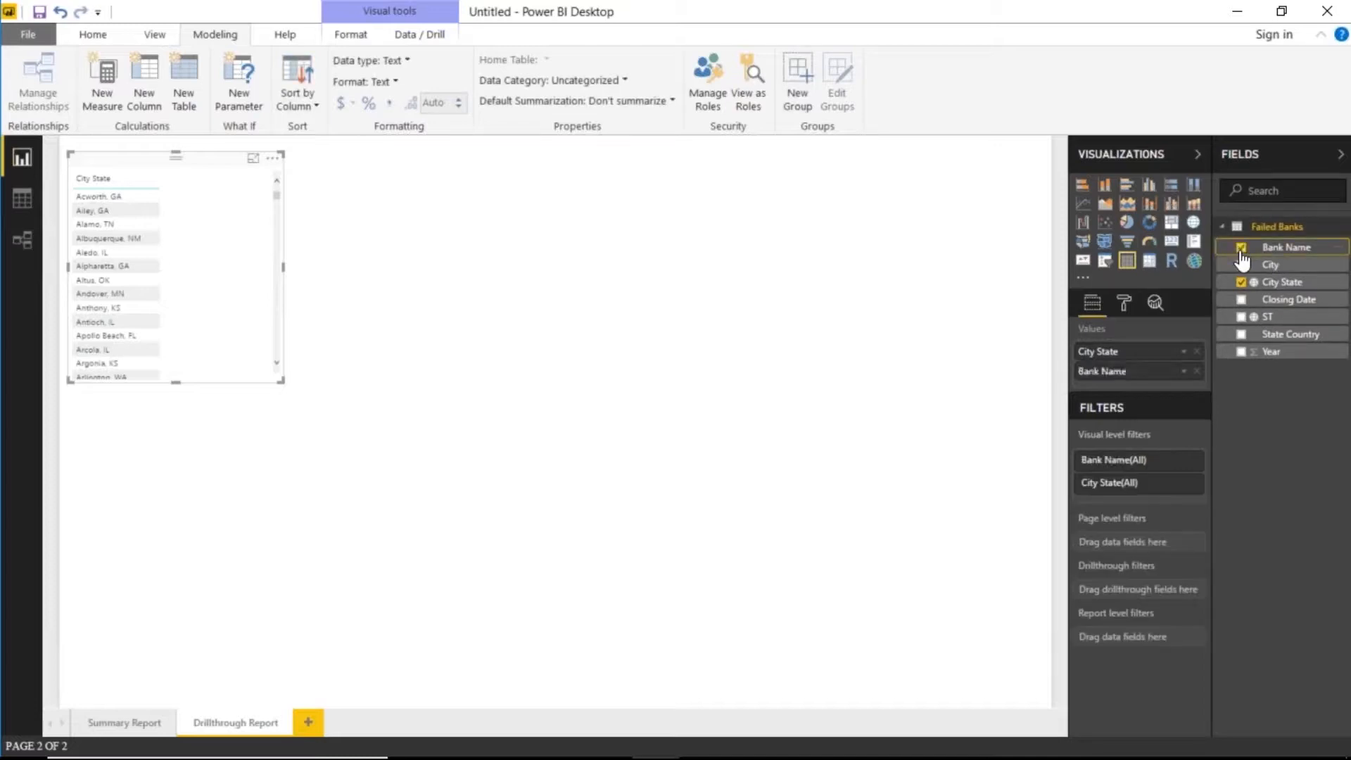
click(1242, 354)
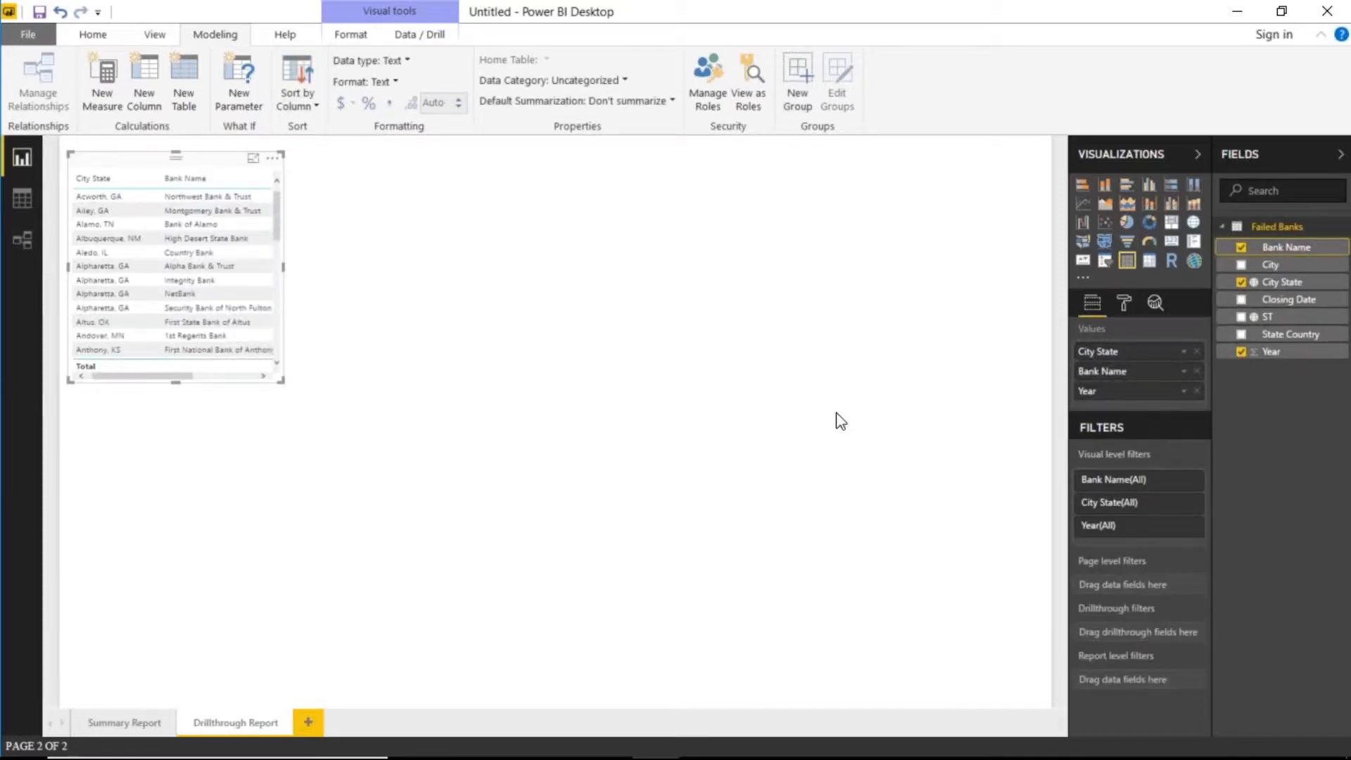
drag(281, 381, 479, 666)
click(648, 599)
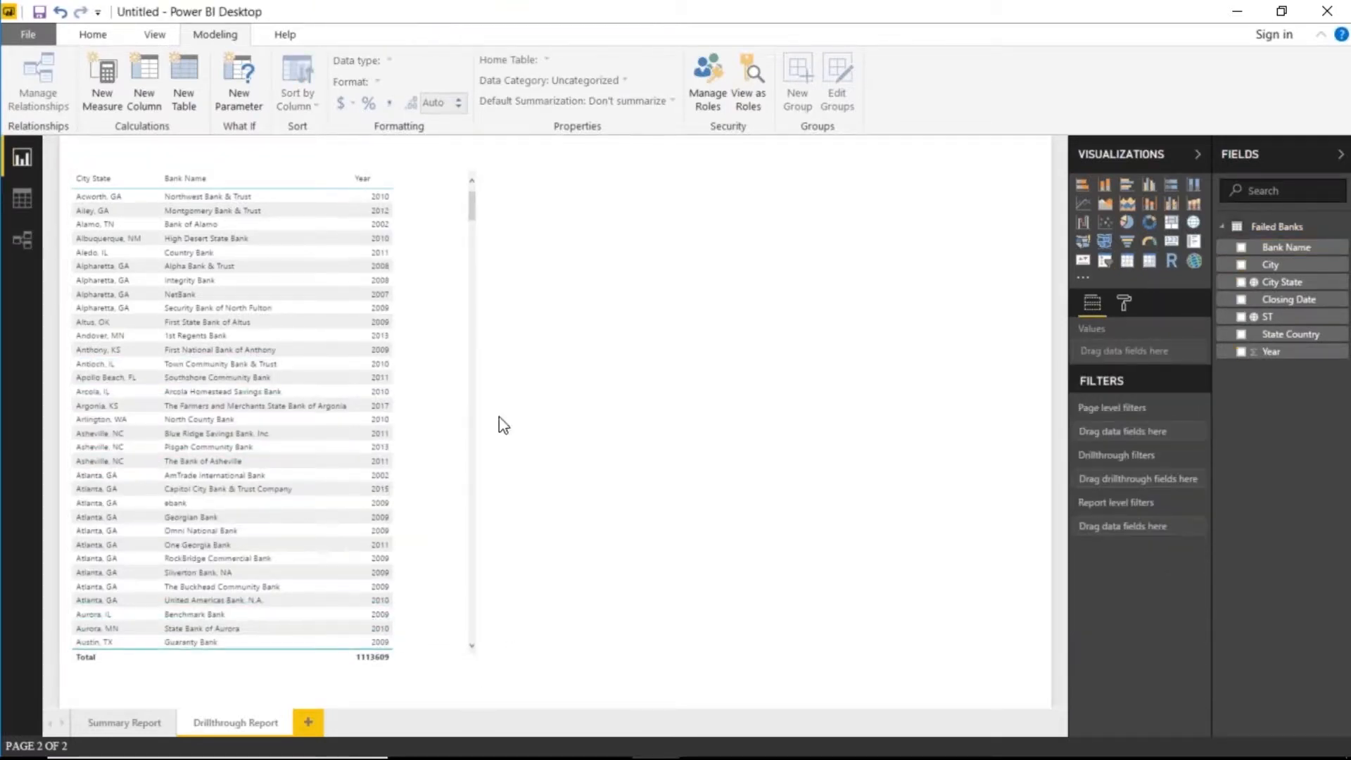
click(458, 407)
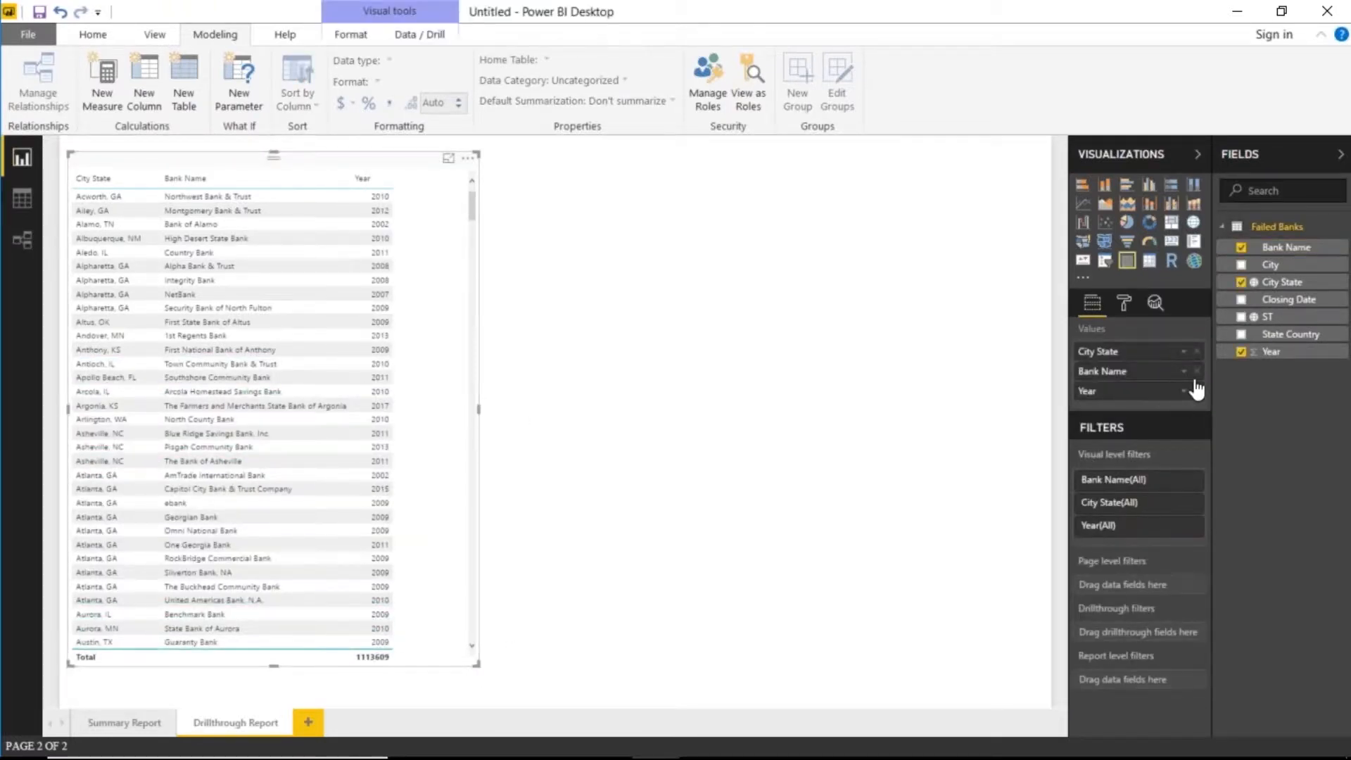
- Set Year to Don't summarize, both as its default and in the table, then narrow the table
click(1286, 352)
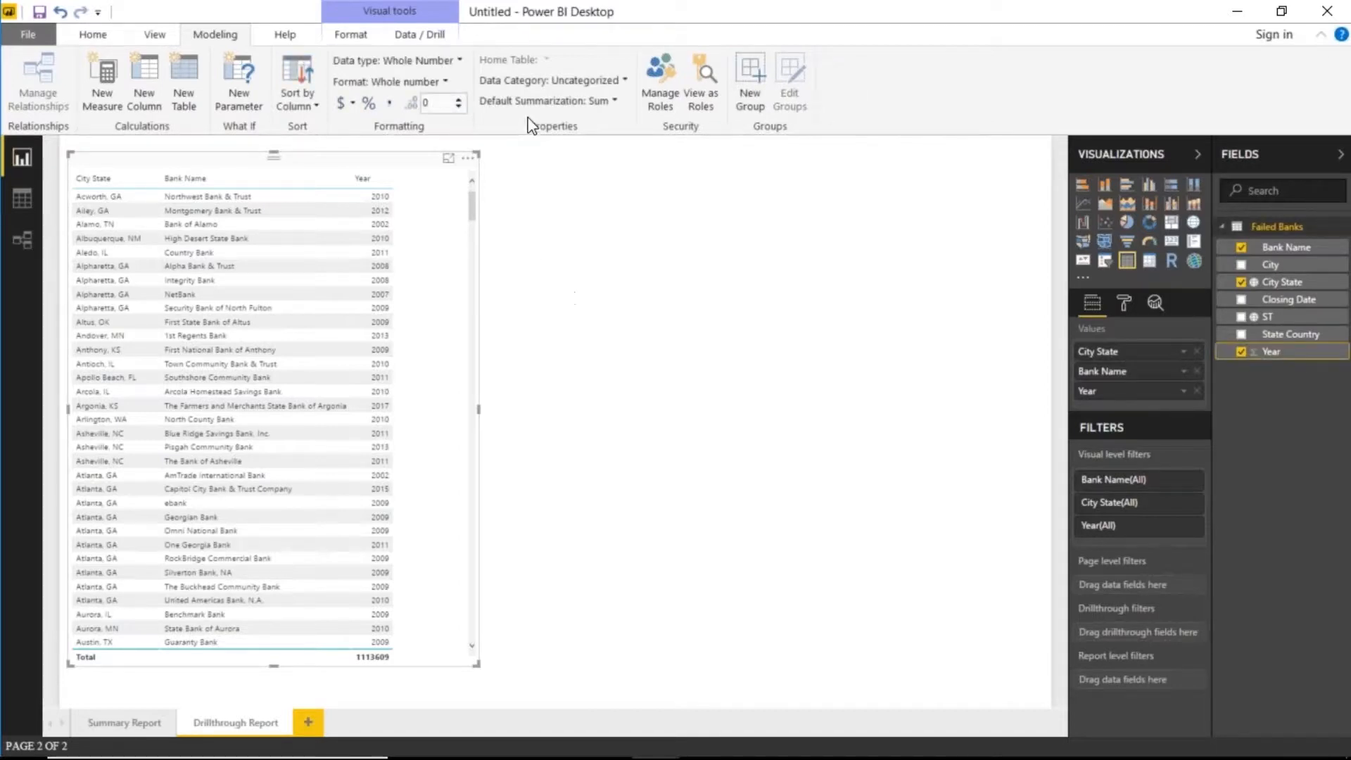
click(604, 100)
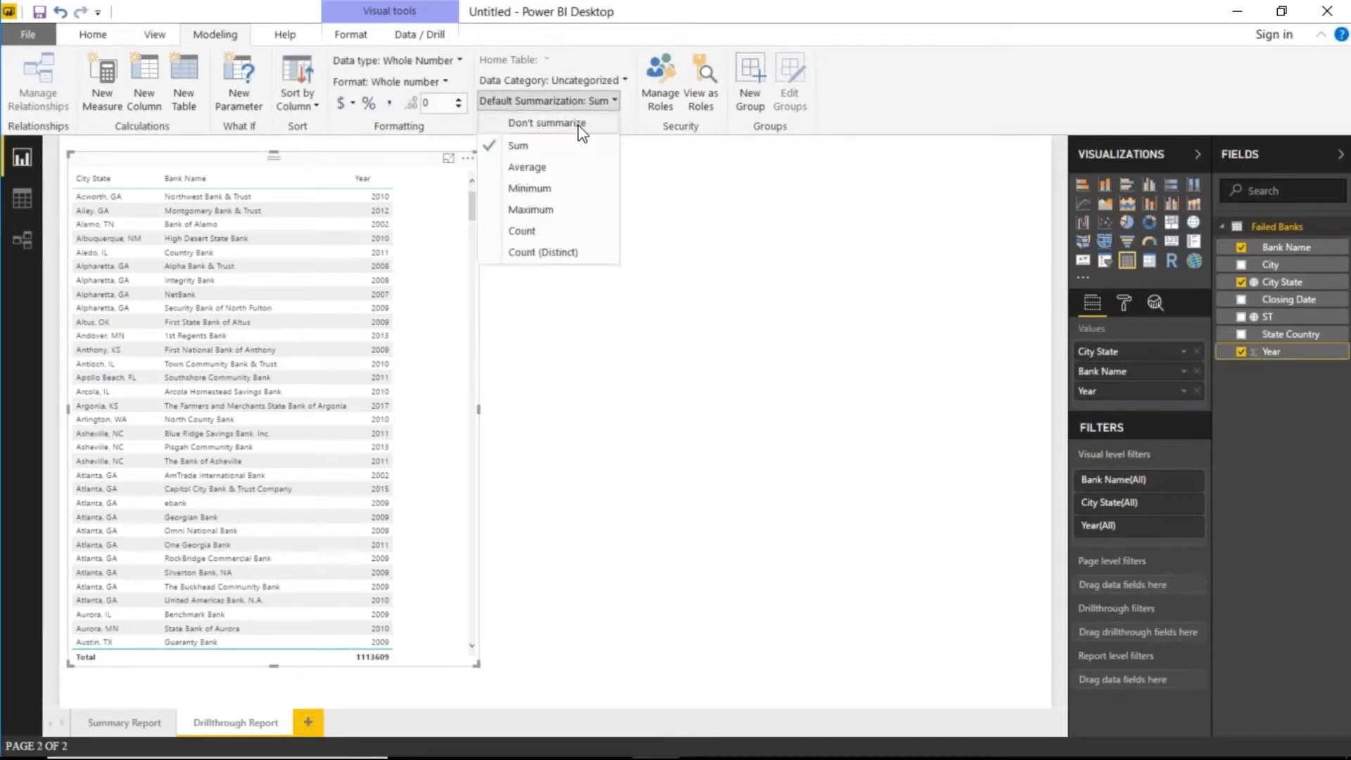
click(579, 127)
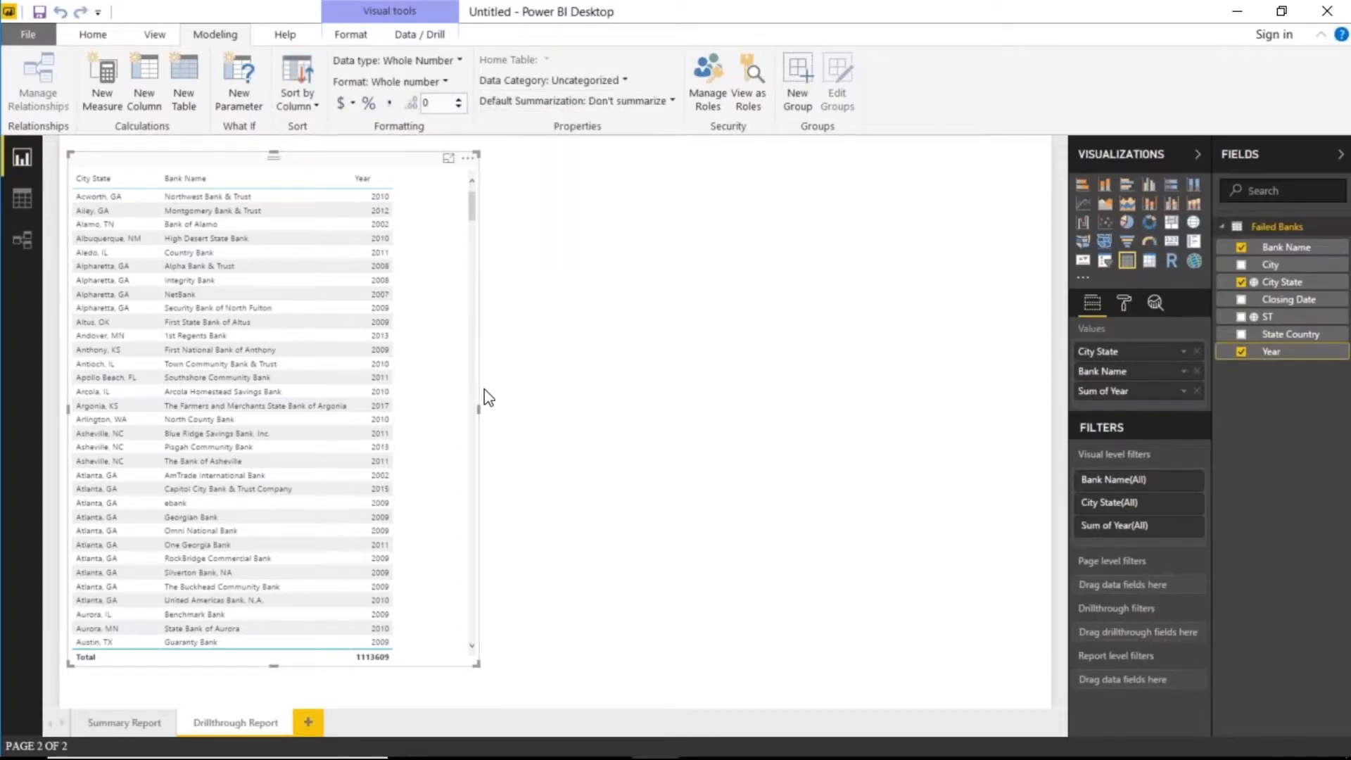
click(1184, 391)
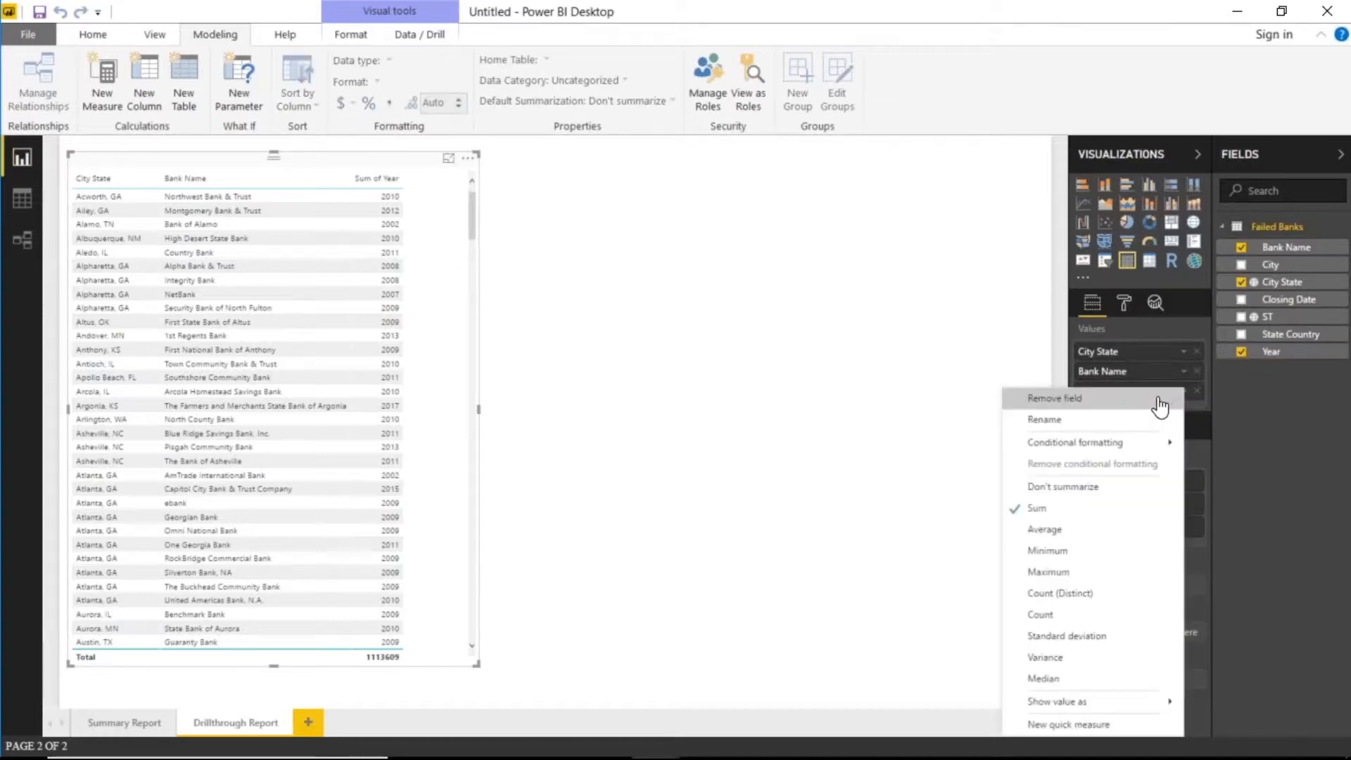
click(1105, 487)
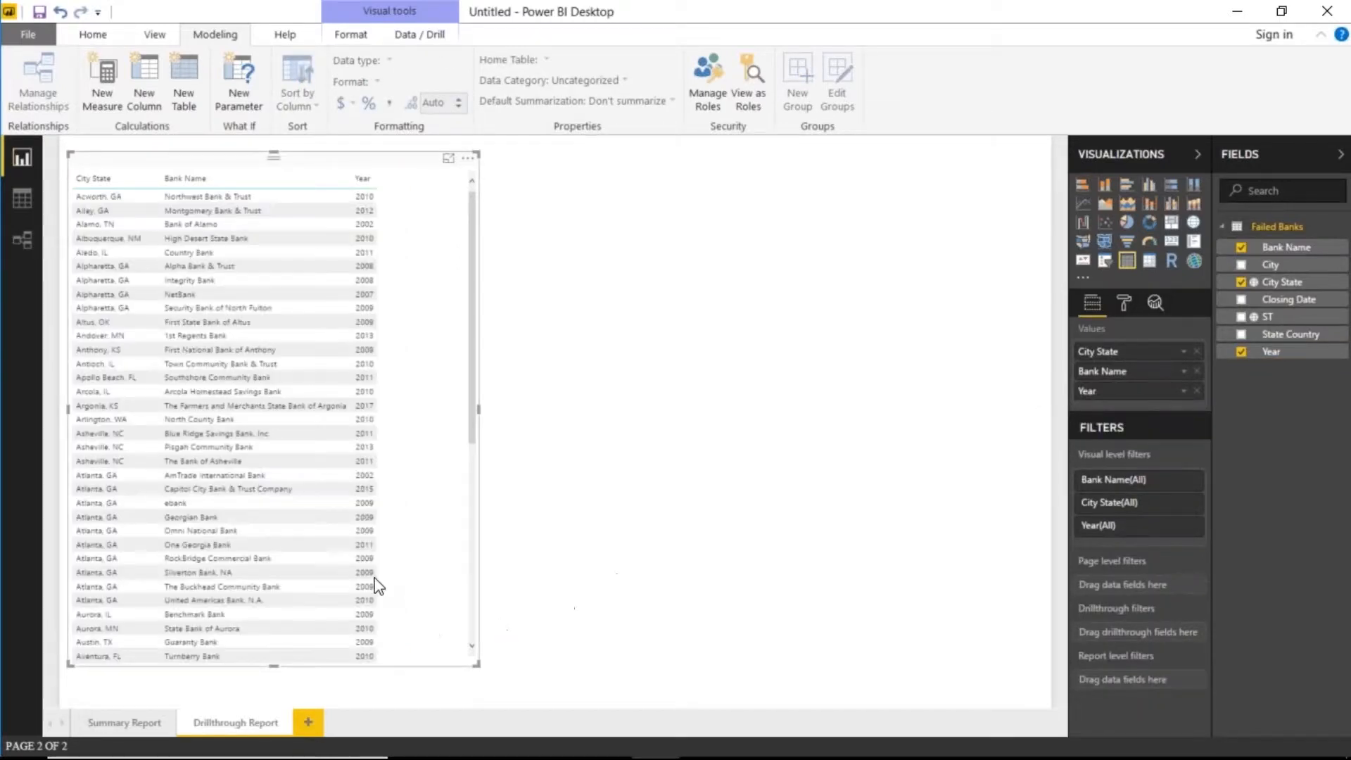
drag(476, 666, 414, 693)
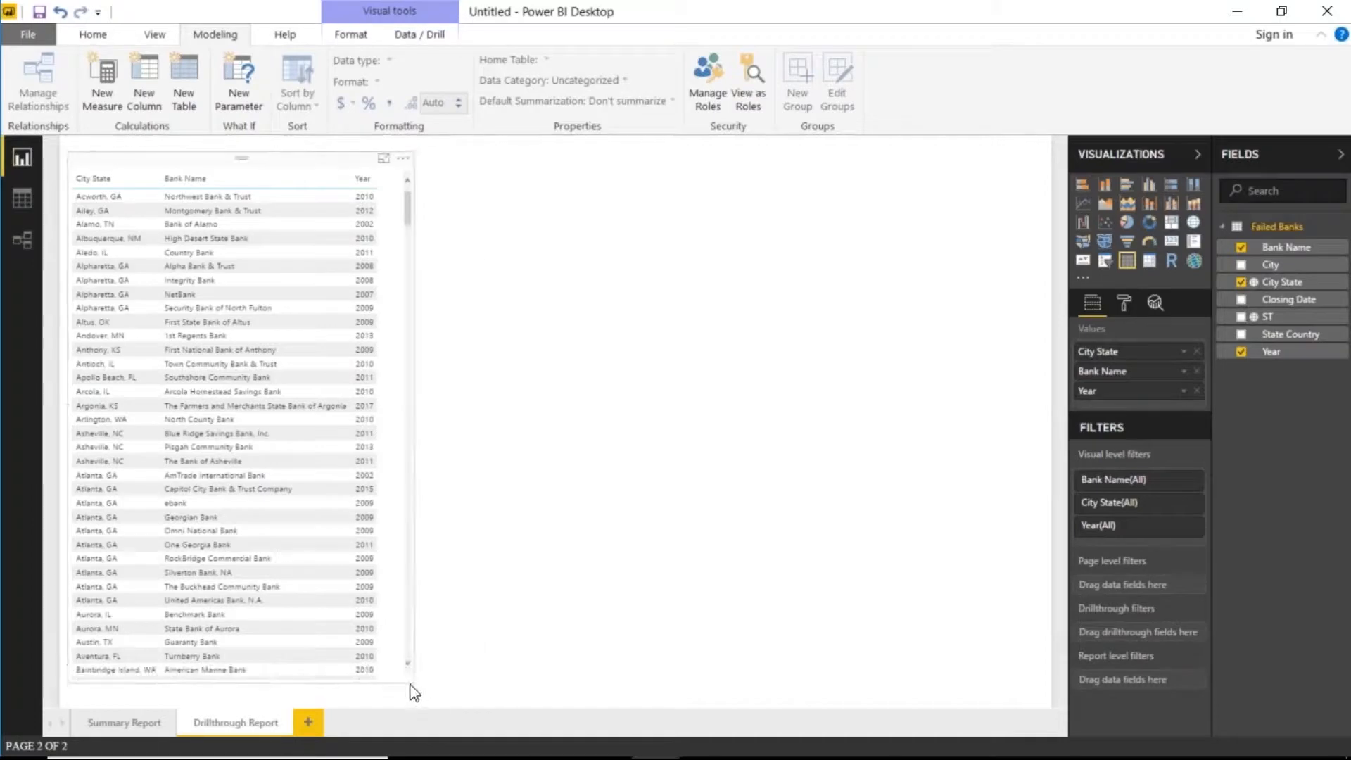
- Add a map with City as Location and Count of Bank Name as Size
click(492, 609)
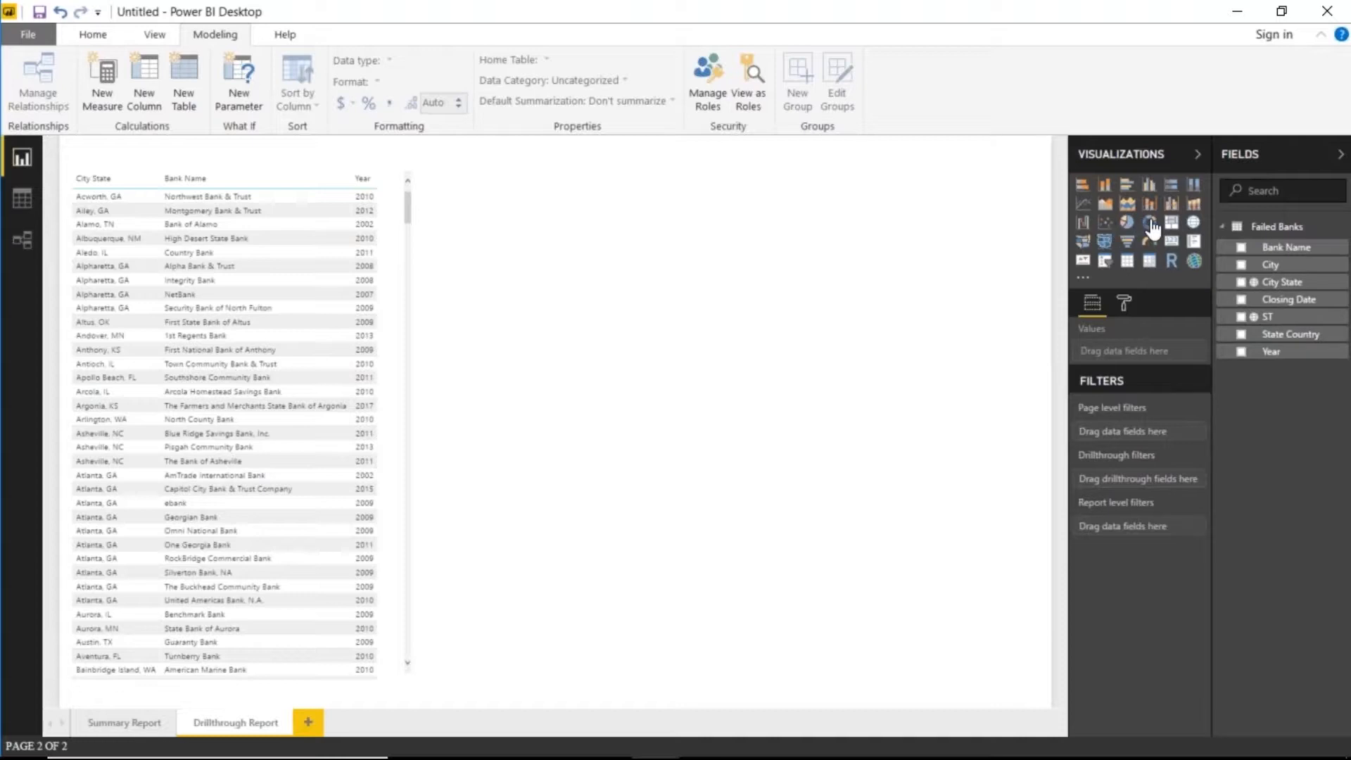
click(1194, 224)
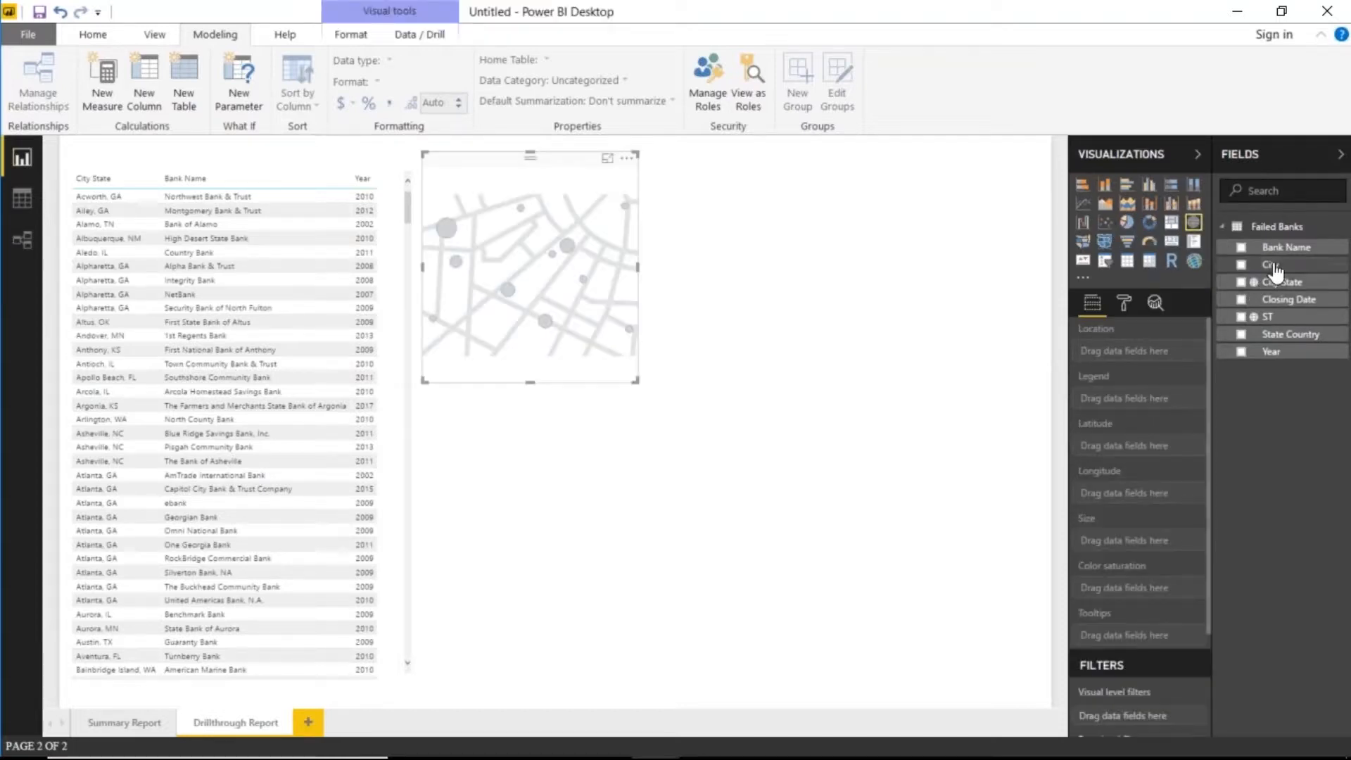
drag(1271, 266, 1170, 352)
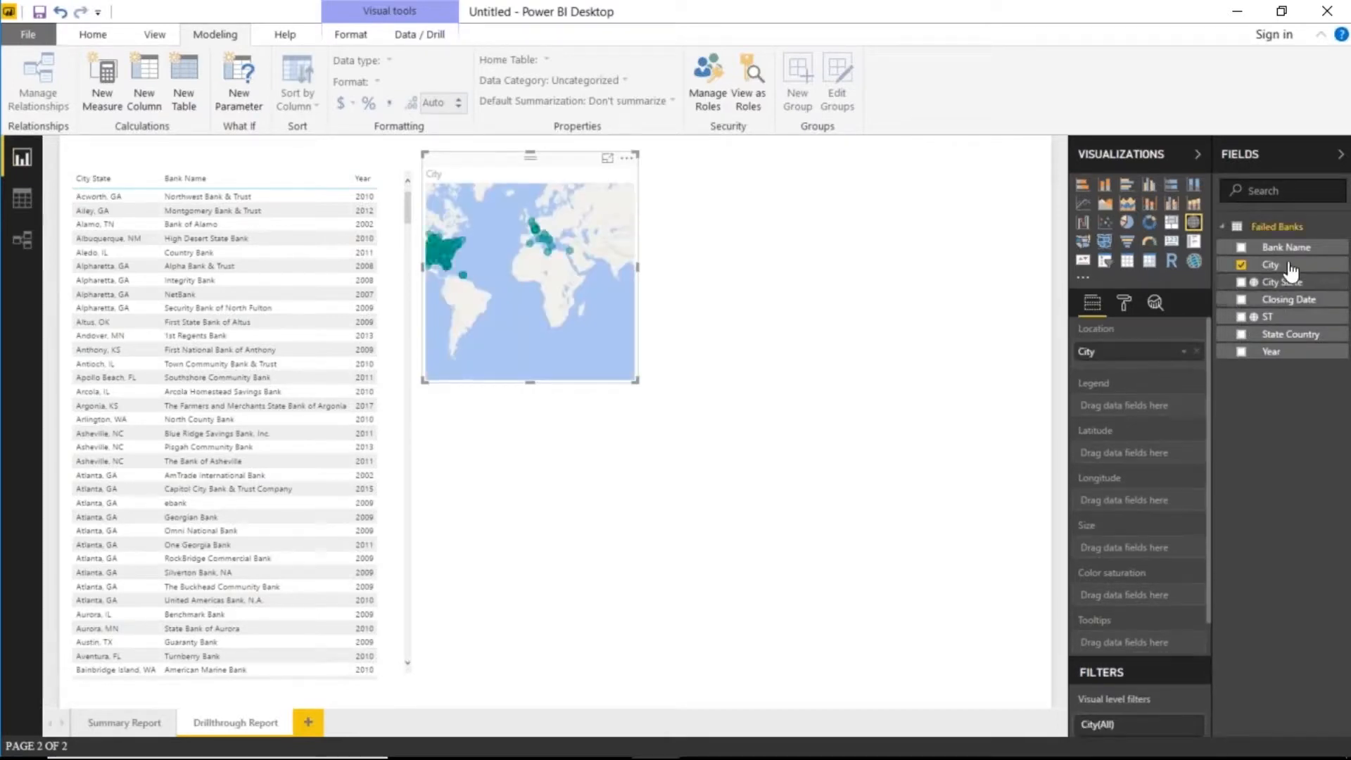
drag(1297, 258, 1157, 556)
- Enlarge the map and position it beside the table
drag(564, 158, 591, 277)
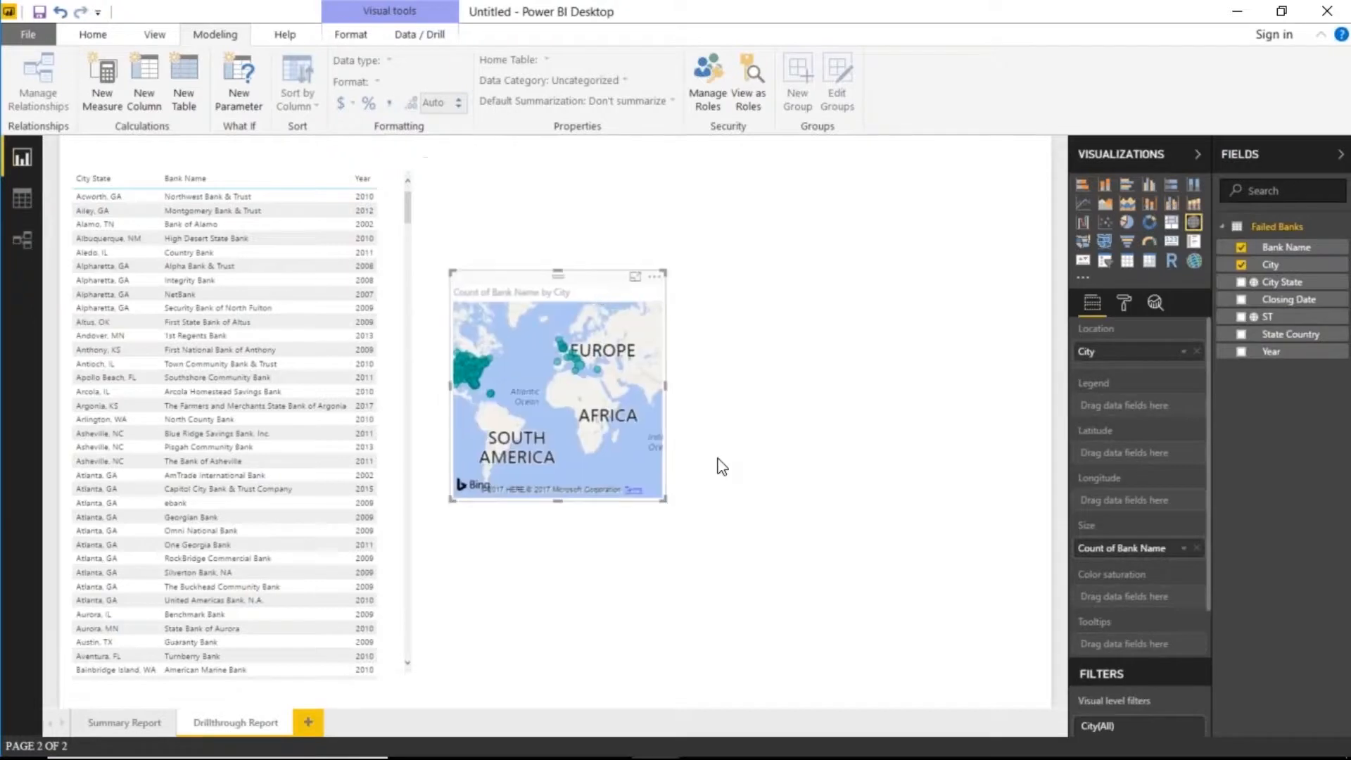
drag(664, 499, 1013, 620)
drag(814, 284, 798, 262)
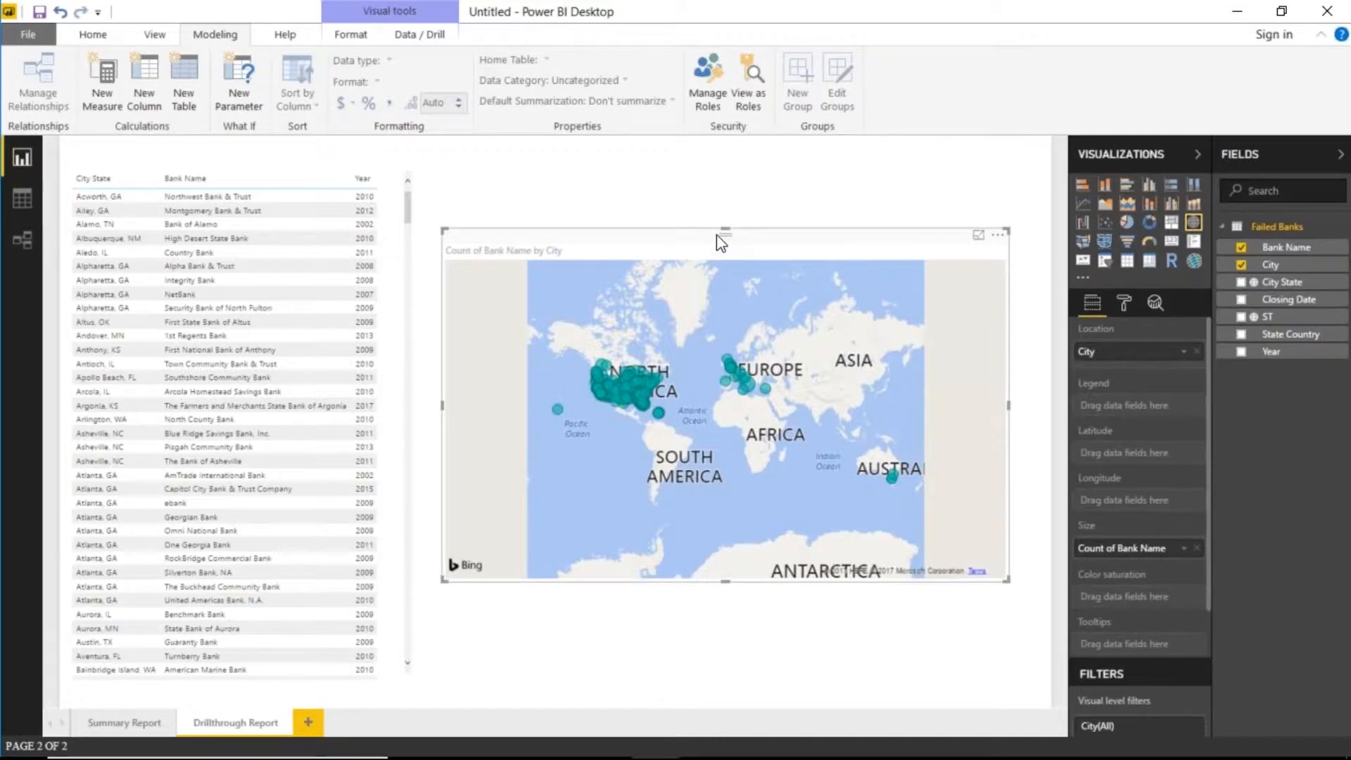
drag(723, 229, 724, 197)
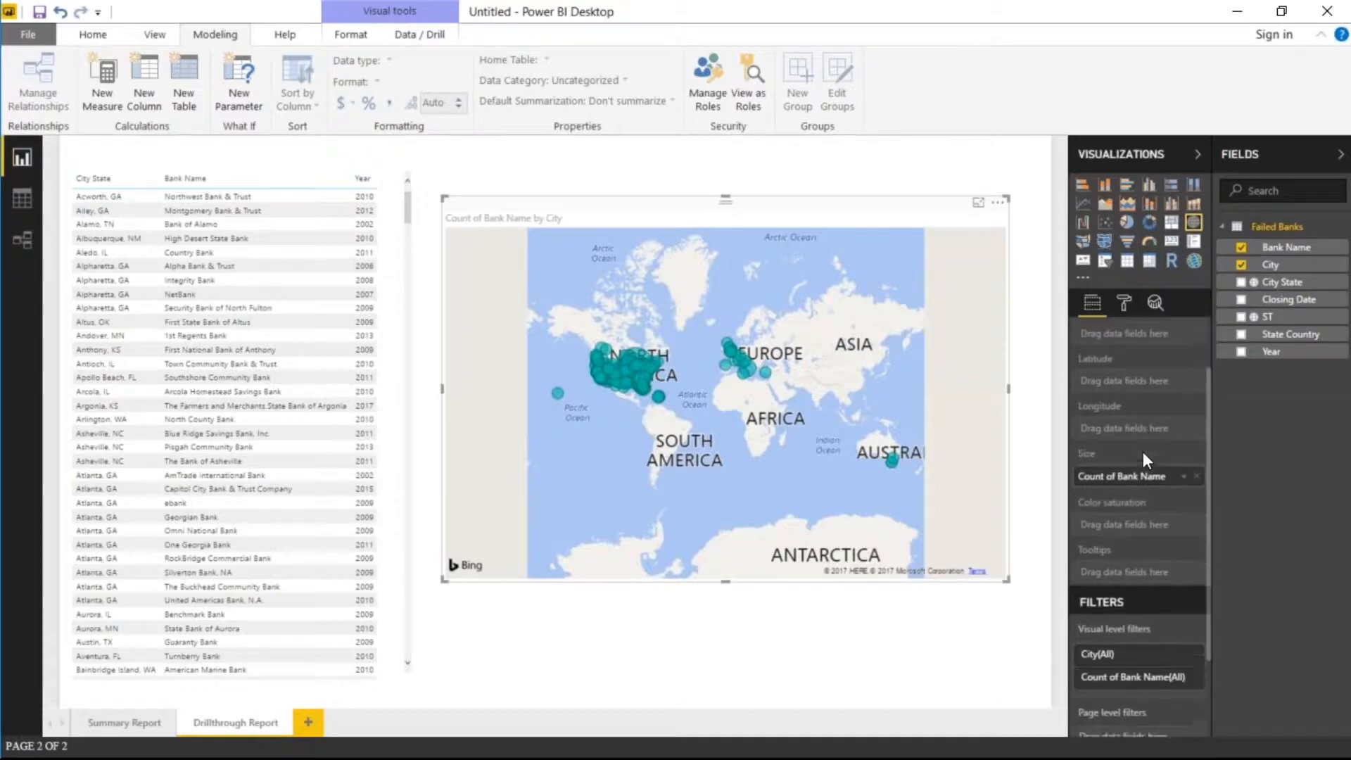
scroll(1143, 452, down, 5)
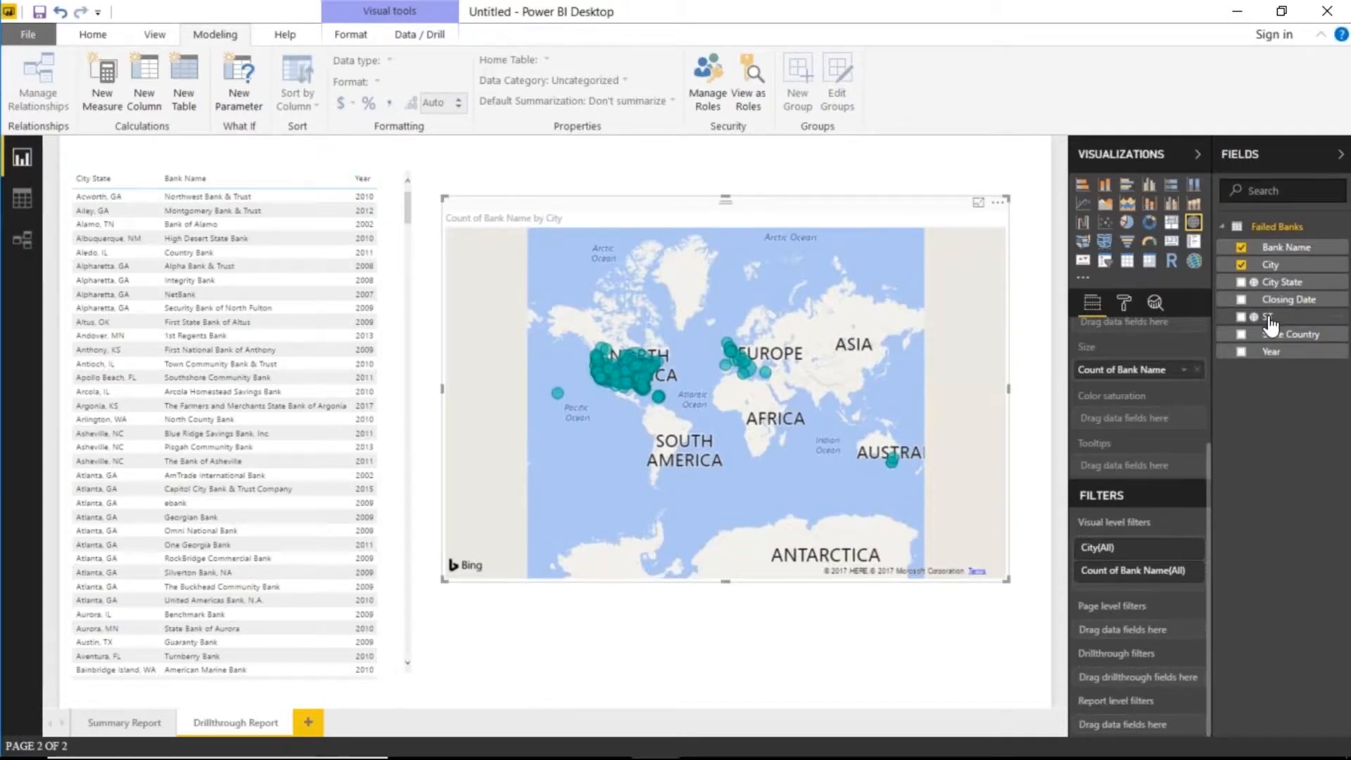
- Make ST the drillthrough filter, move the table below the back button, and return to Summary Report
drag(1270, 322, 1154, 681)
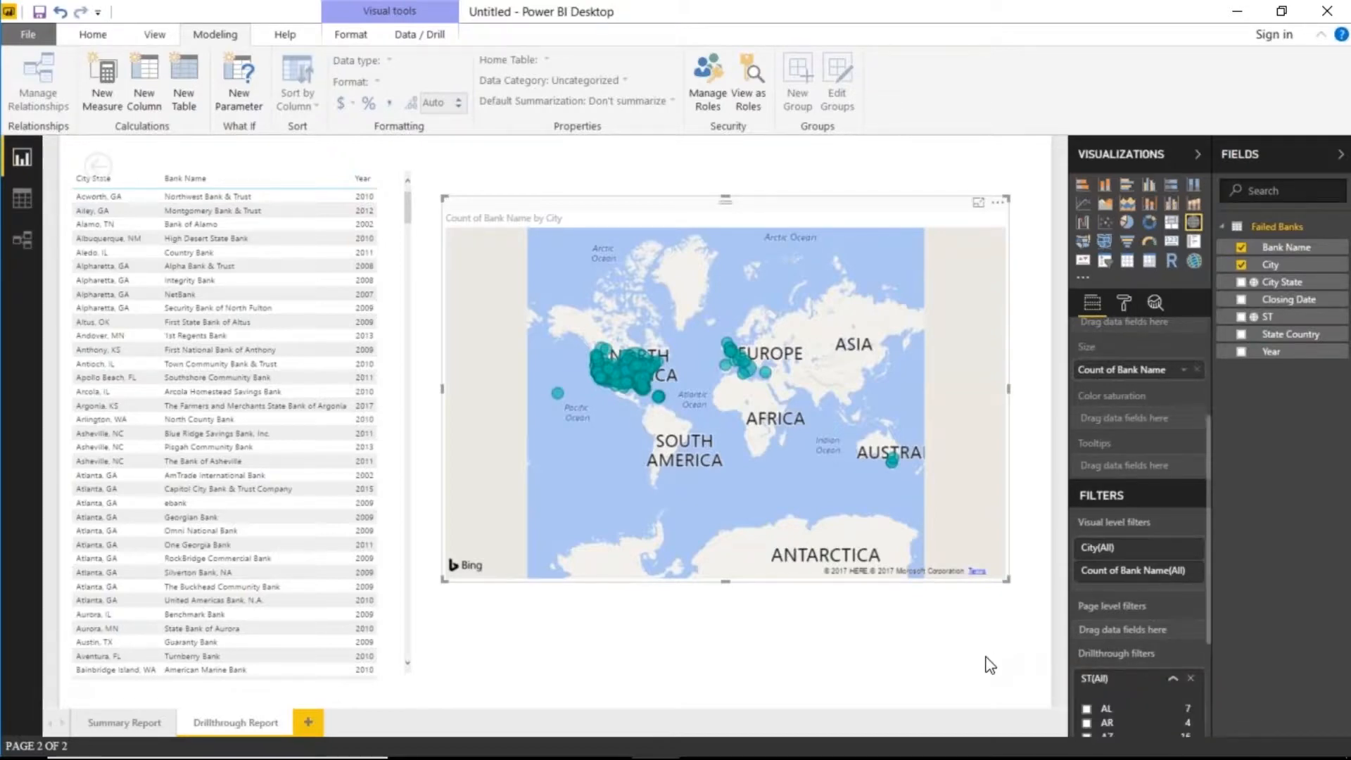
click(363, 167)
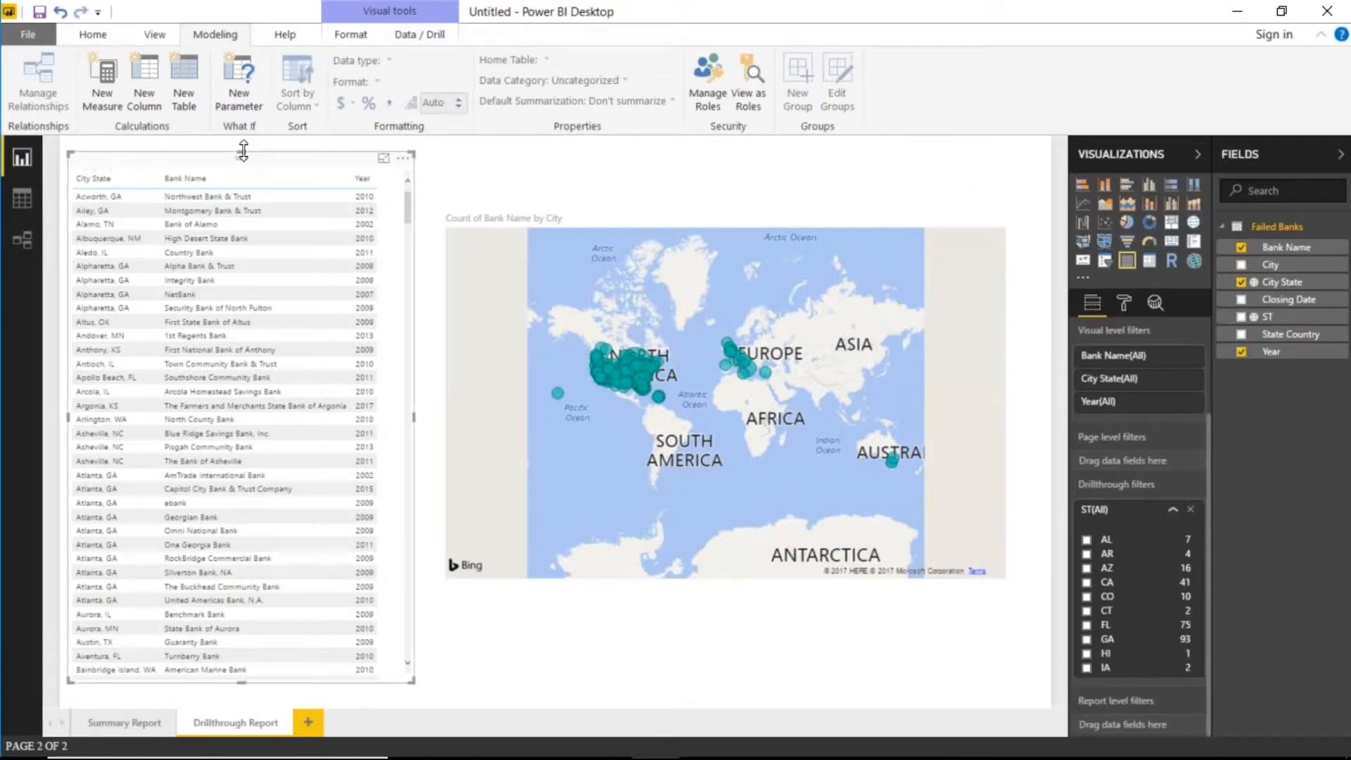
drag(247, 157, 280, 219)
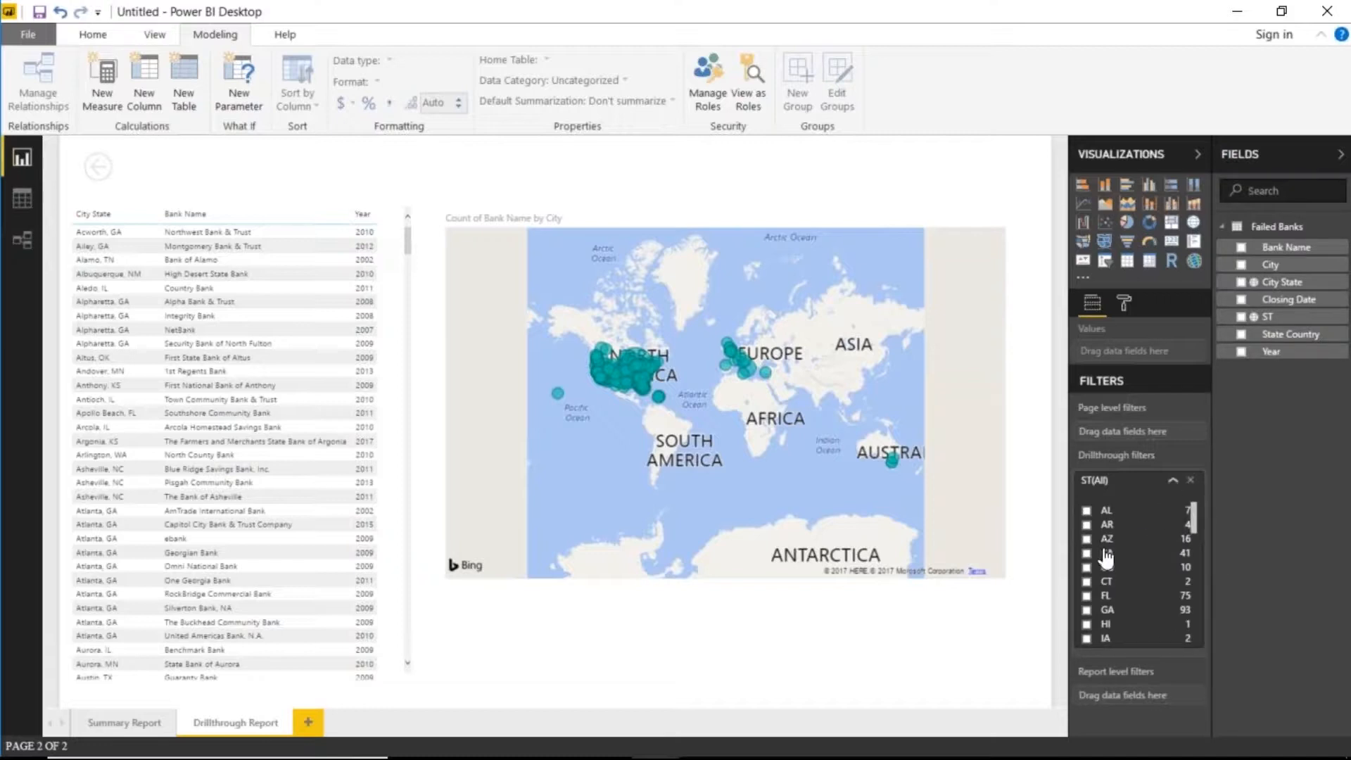
click(1172, 480)
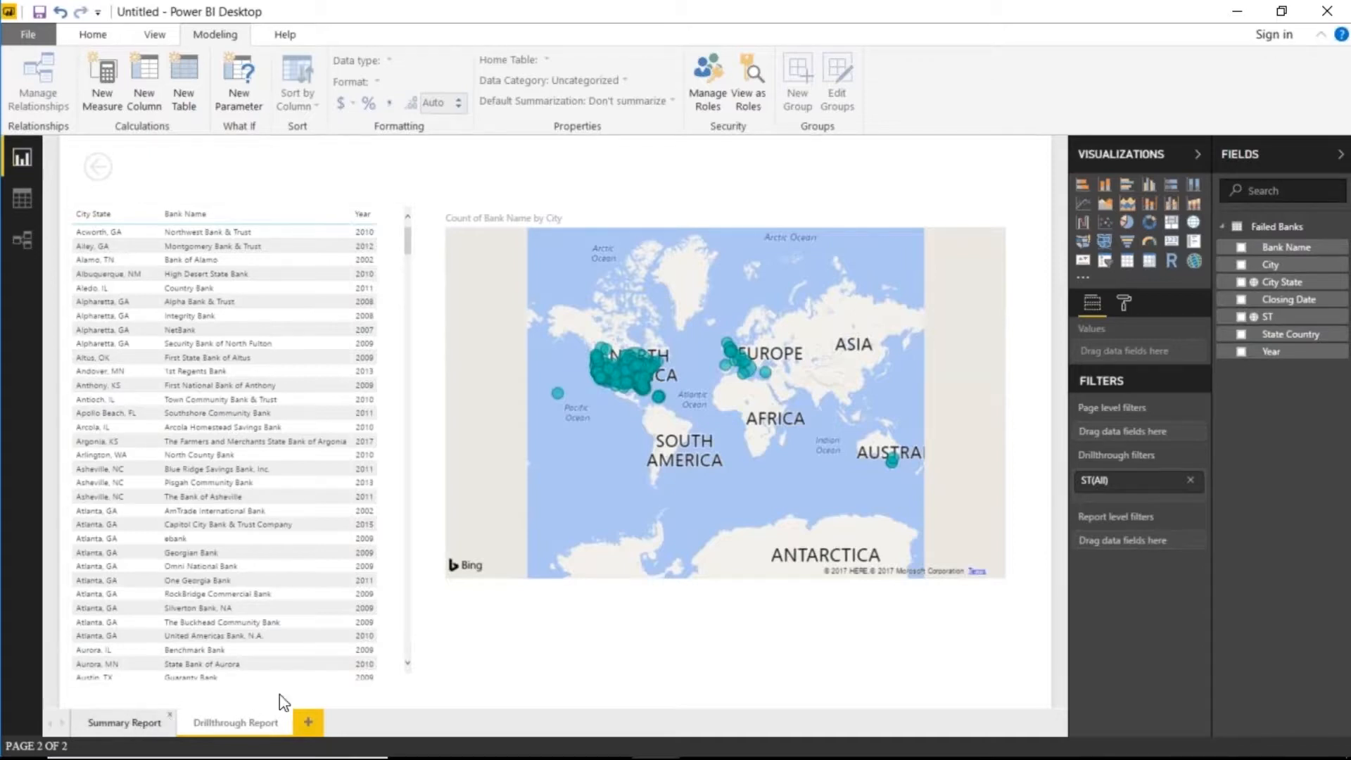
click(126, 723)
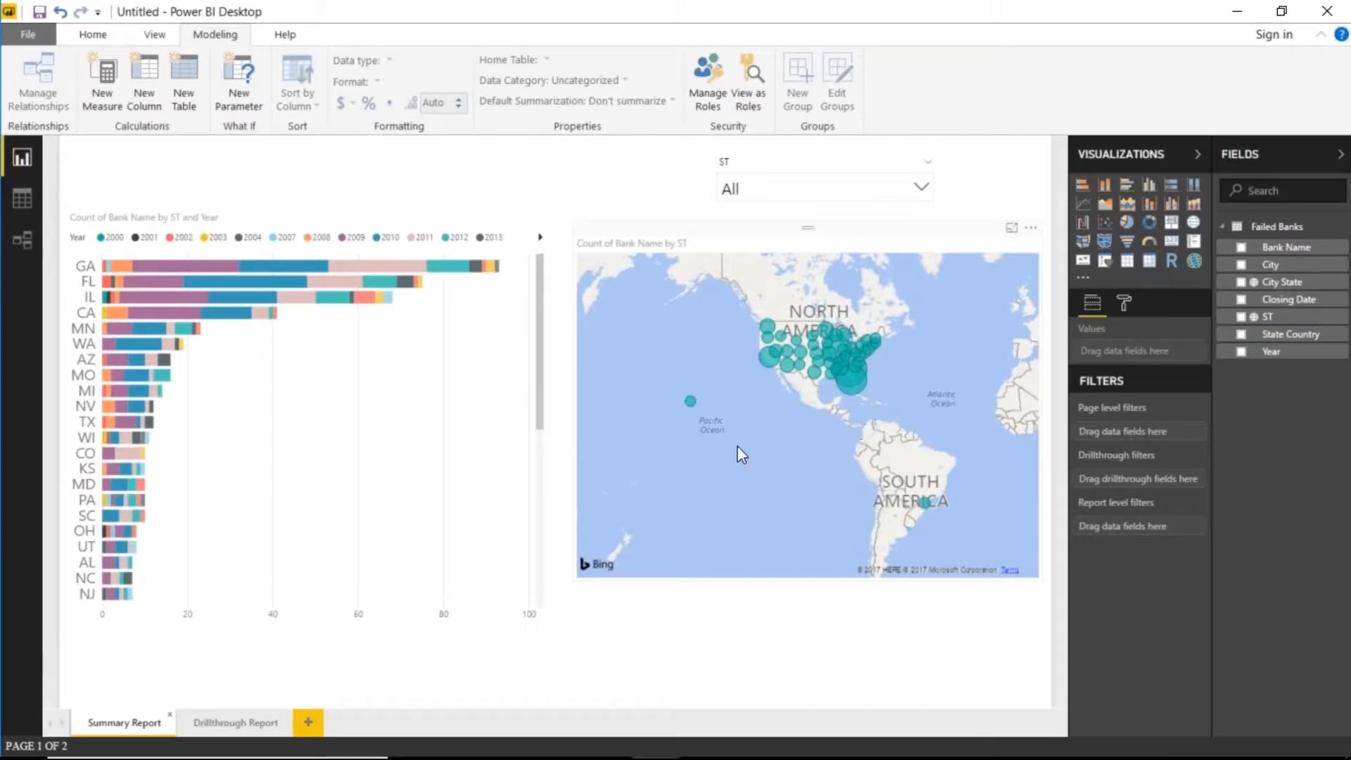
- Inspect the drillthrough options on the bar chart and the map
right_click(180, 271)
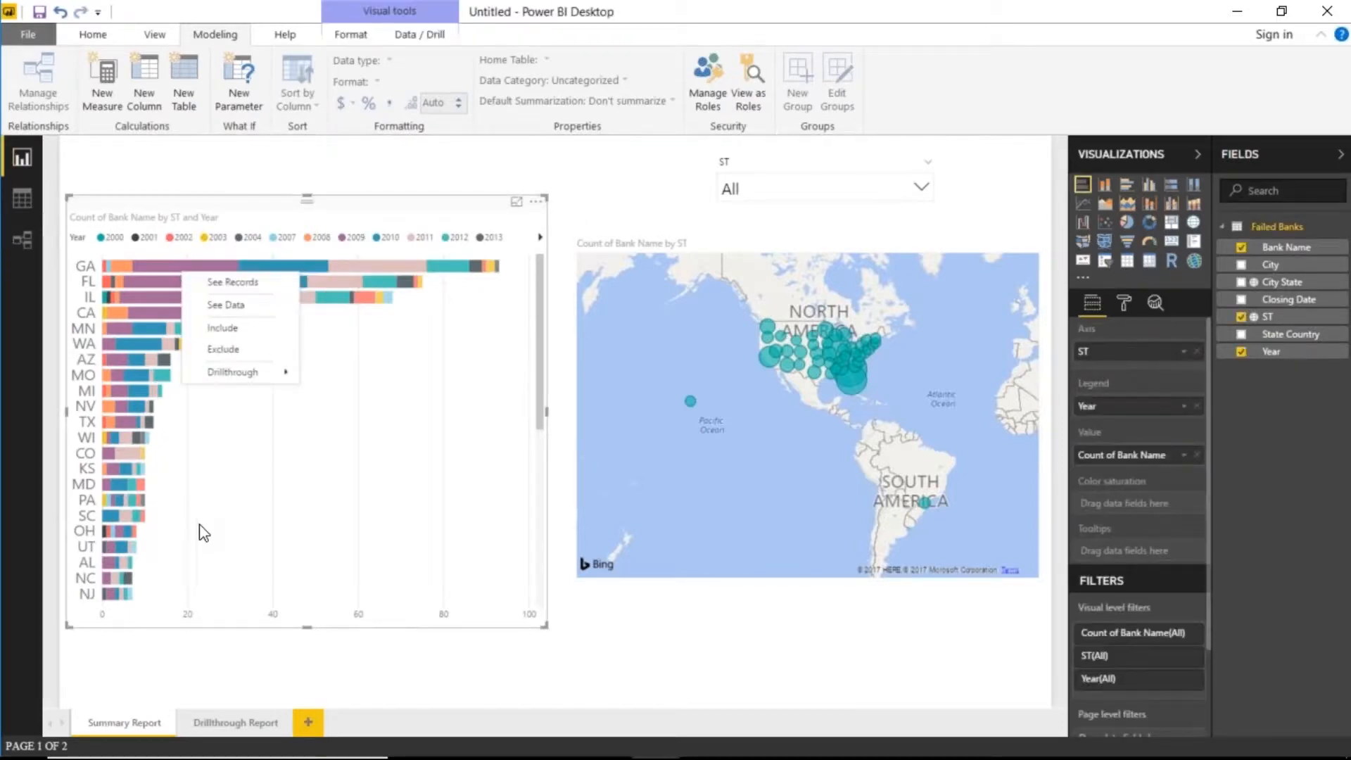
mouse_move(253, 372)
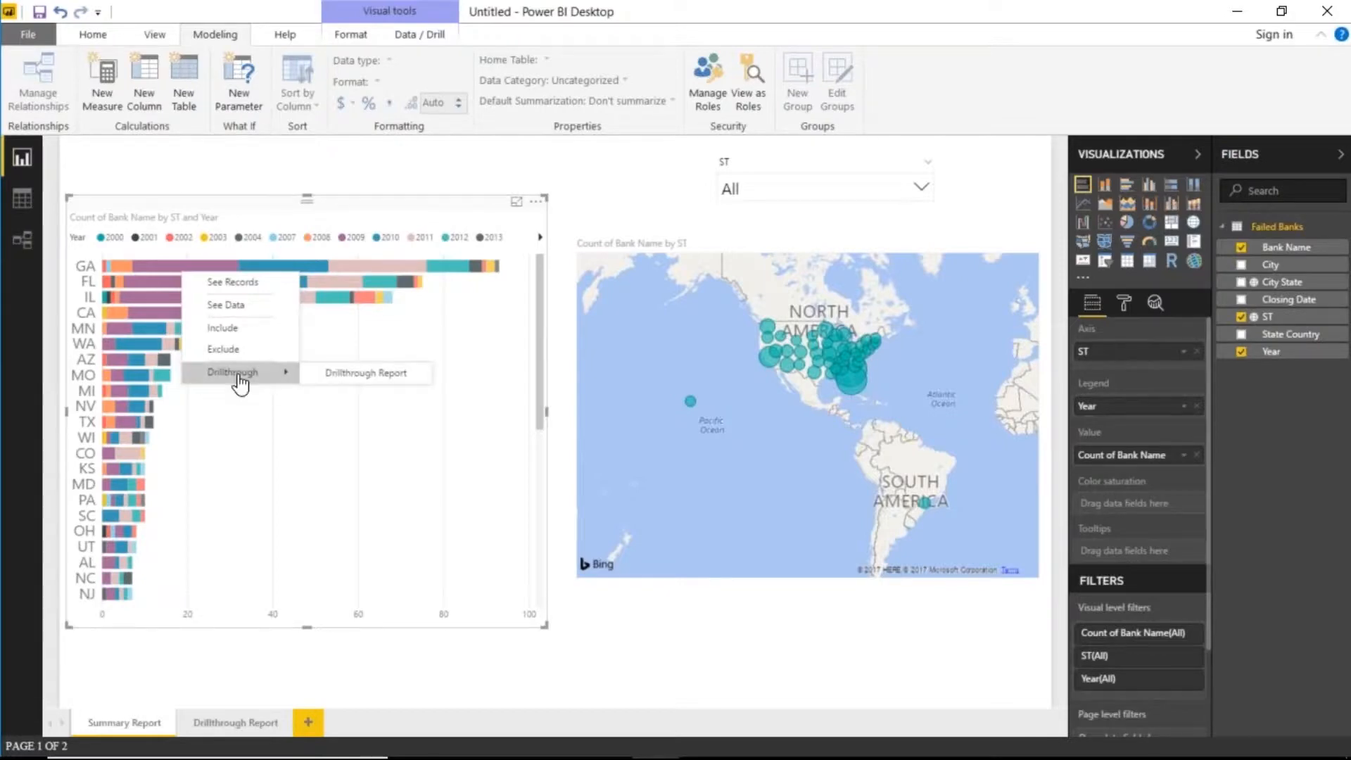
right_click(851, 388)
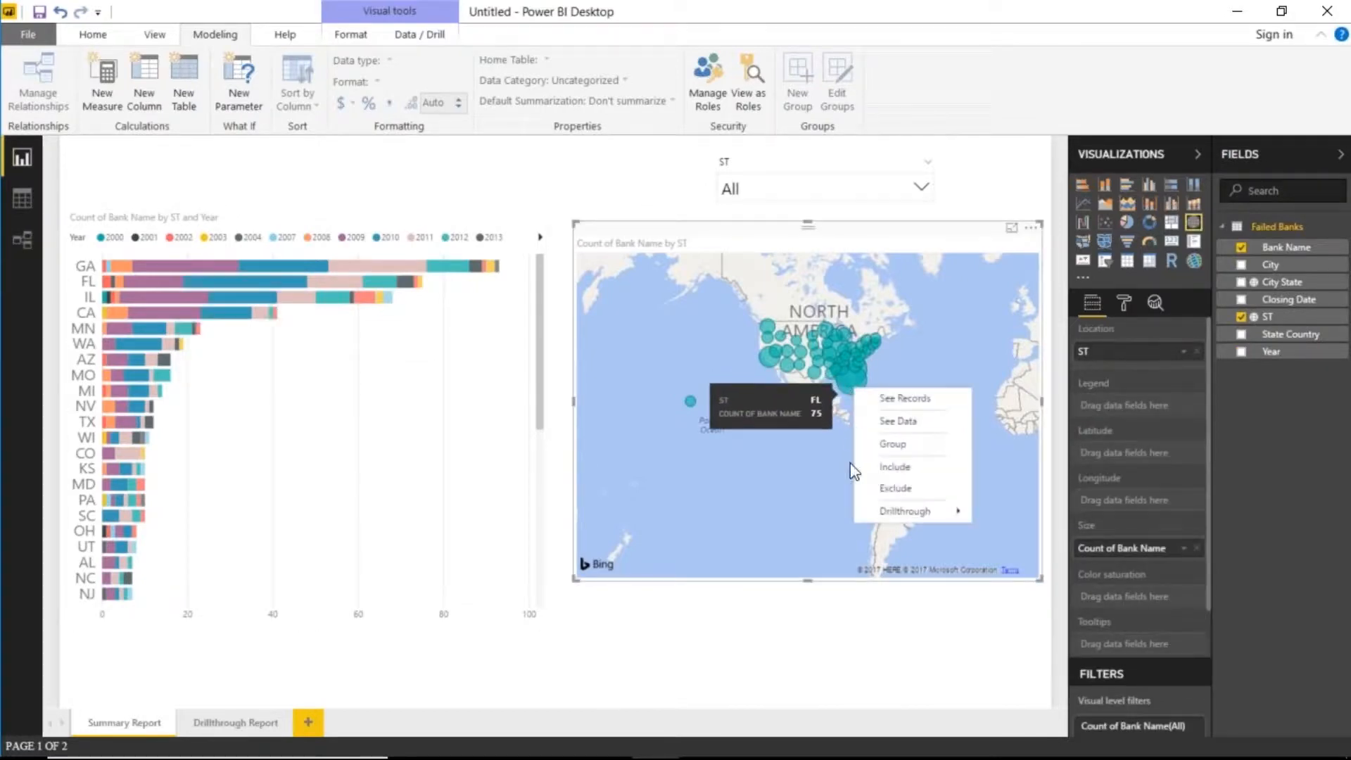
mouse_move(918, 517)
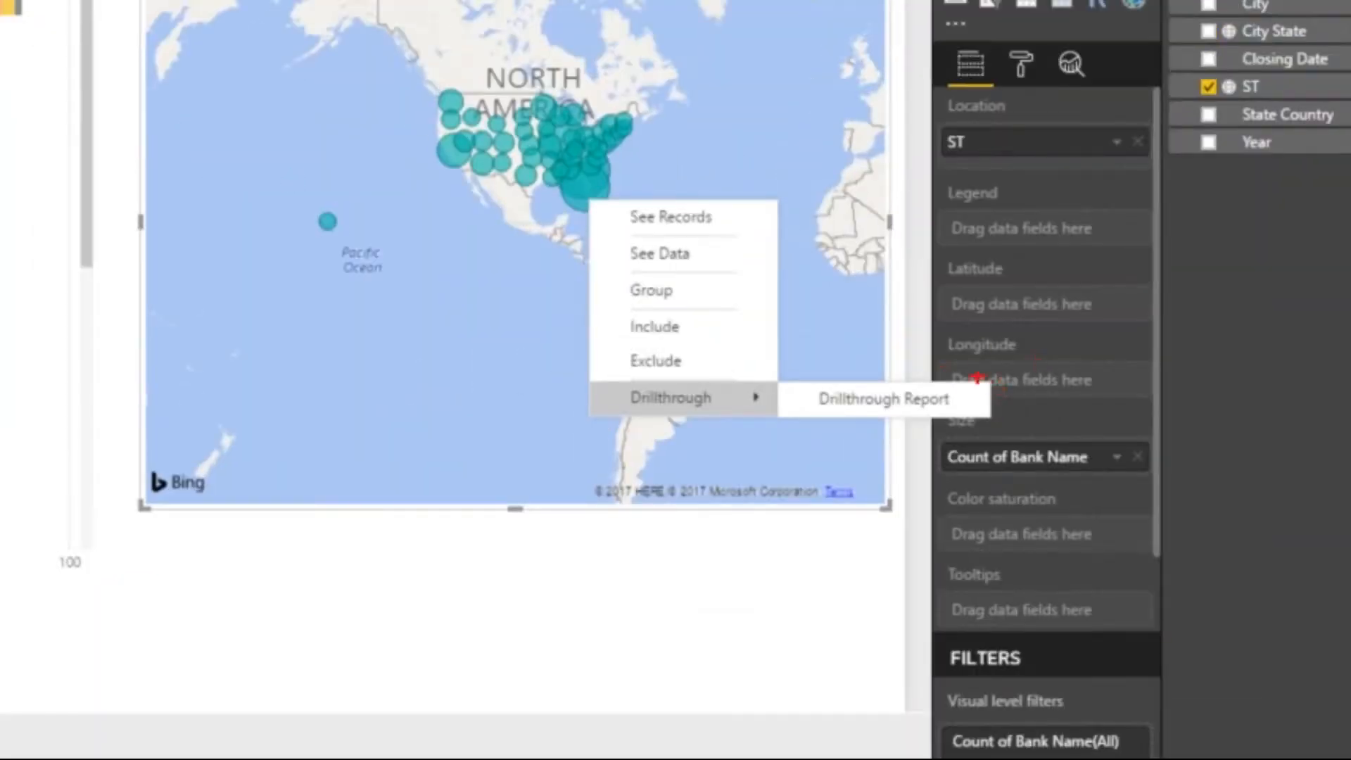
mouse_move(977, 371)
mouse_down()
mouse_move(845, 458)
mouse_move(778, 422)
mouse_up()
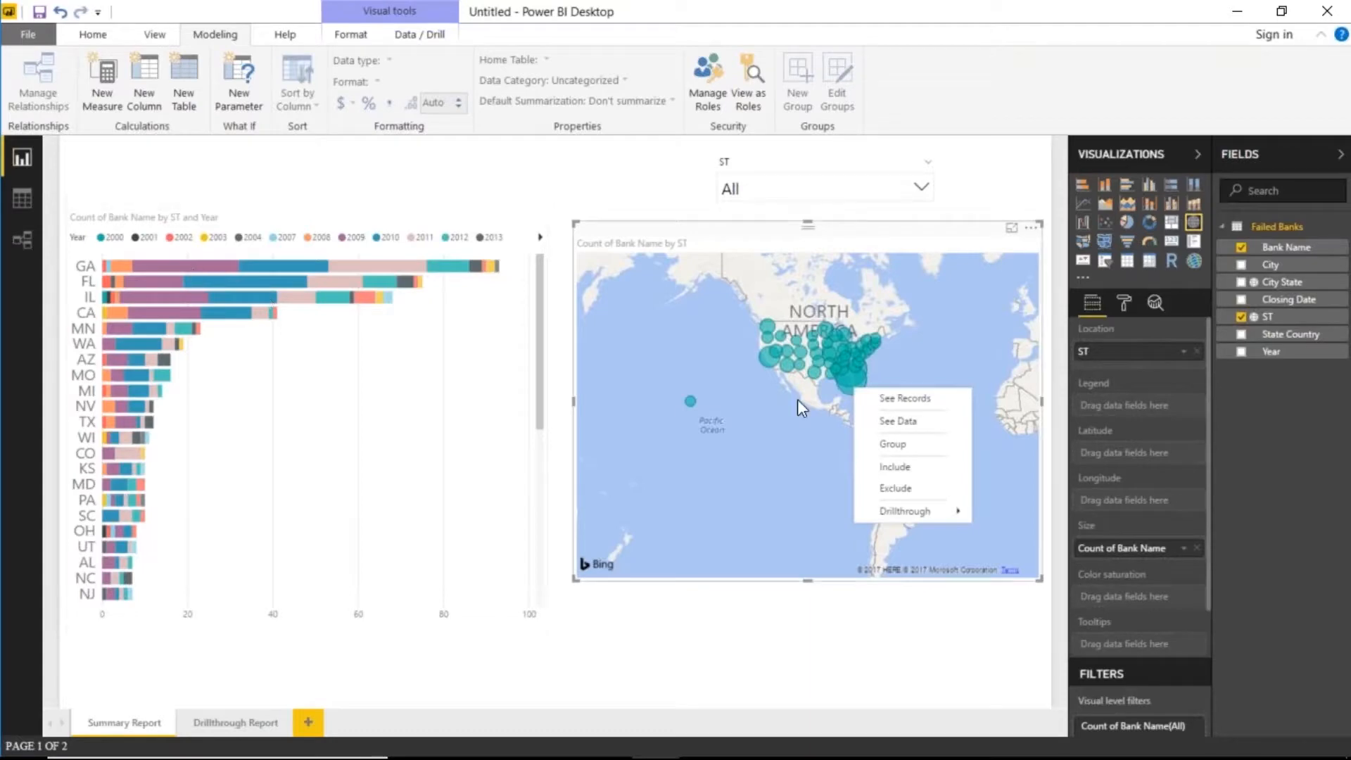
- Drill through from the GA bar to the Drillthrough Report page
right_click(158, 265)
right_click(158, 265)
mouse_move(233, 367)
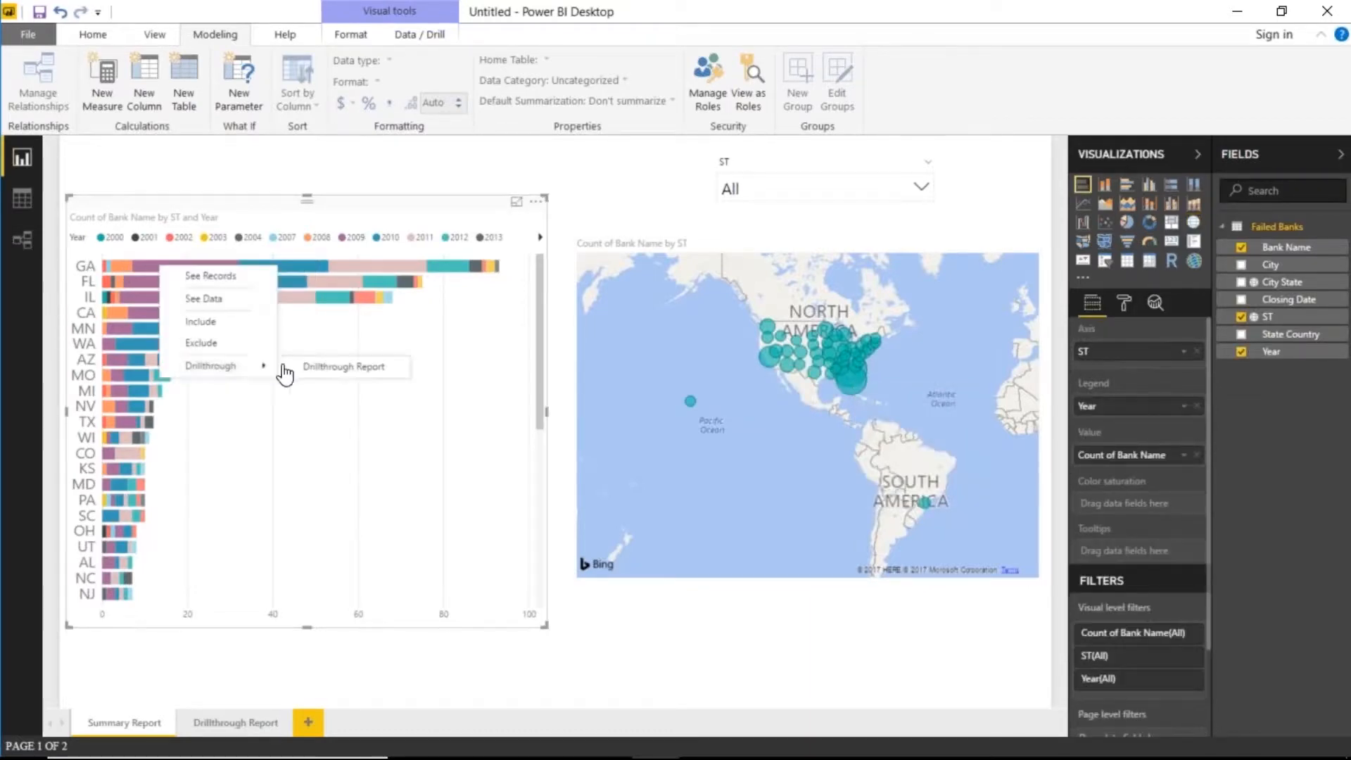
click(328, 373)
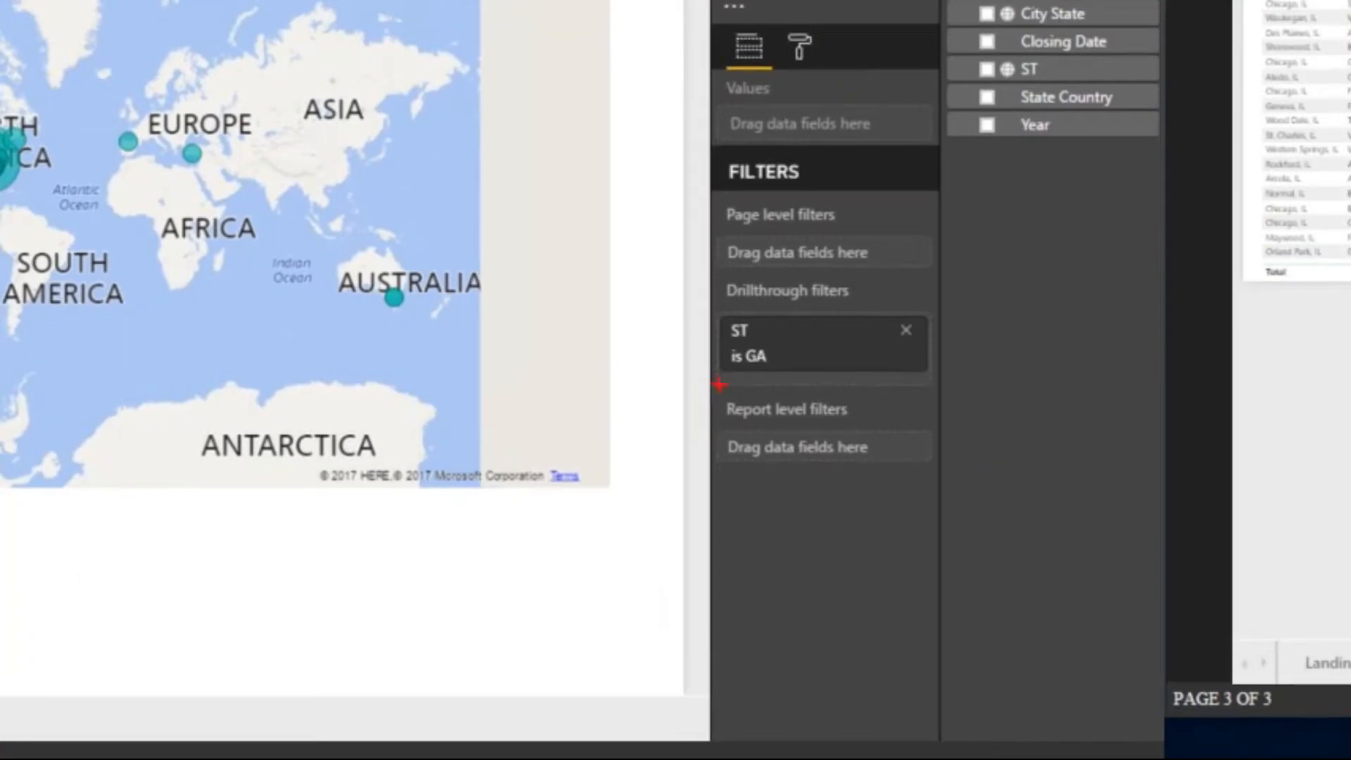
drag(719, 385, 414, 677)
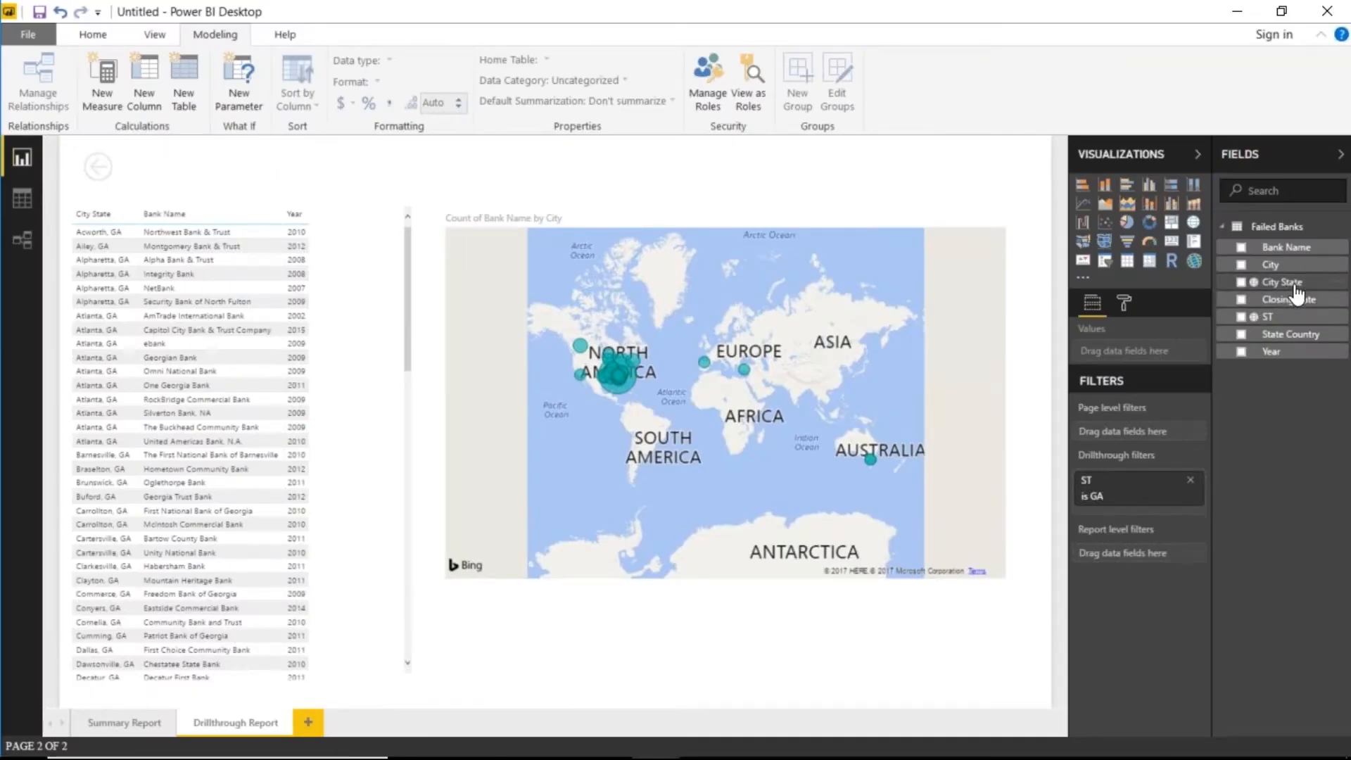
- Set City State's data category to Place
click(1281, 282)
click(567, 82)
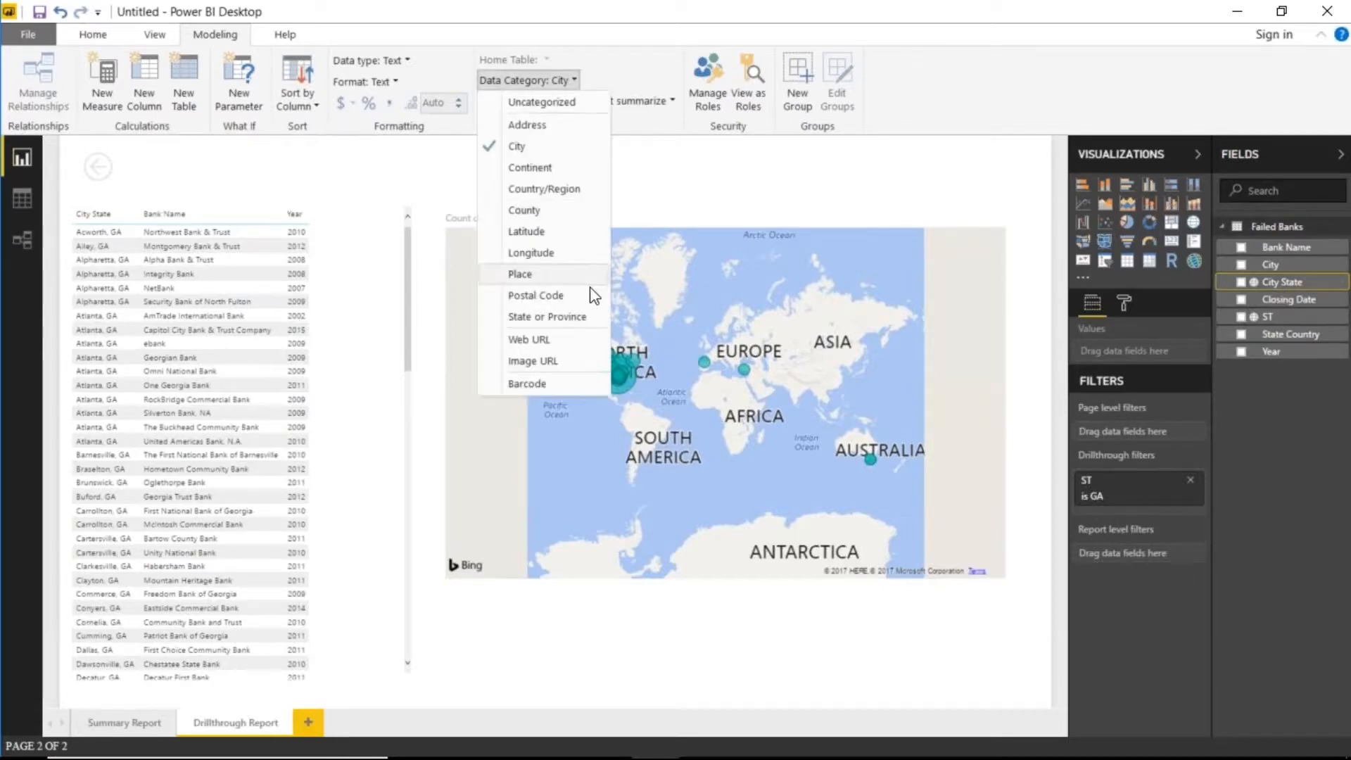
click(556, 276)
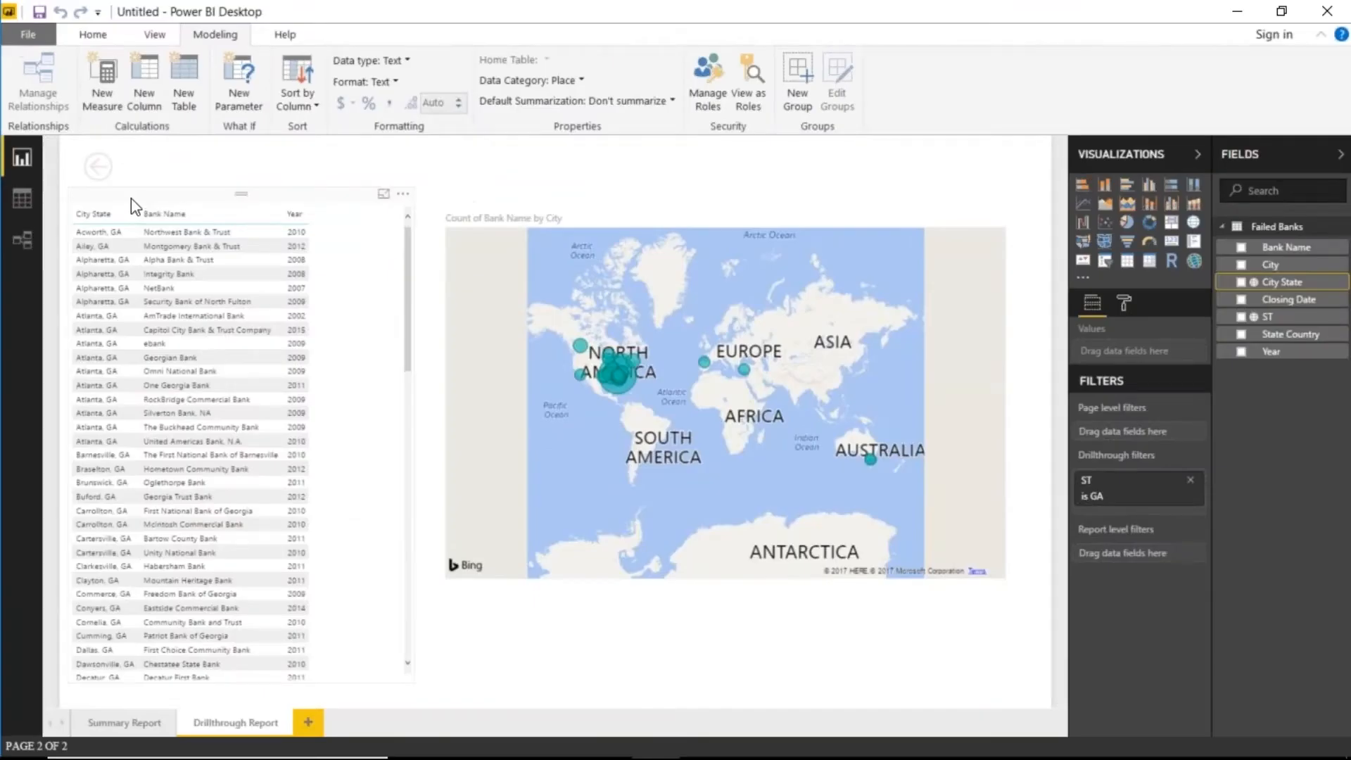
ctrl+click(103, 175)
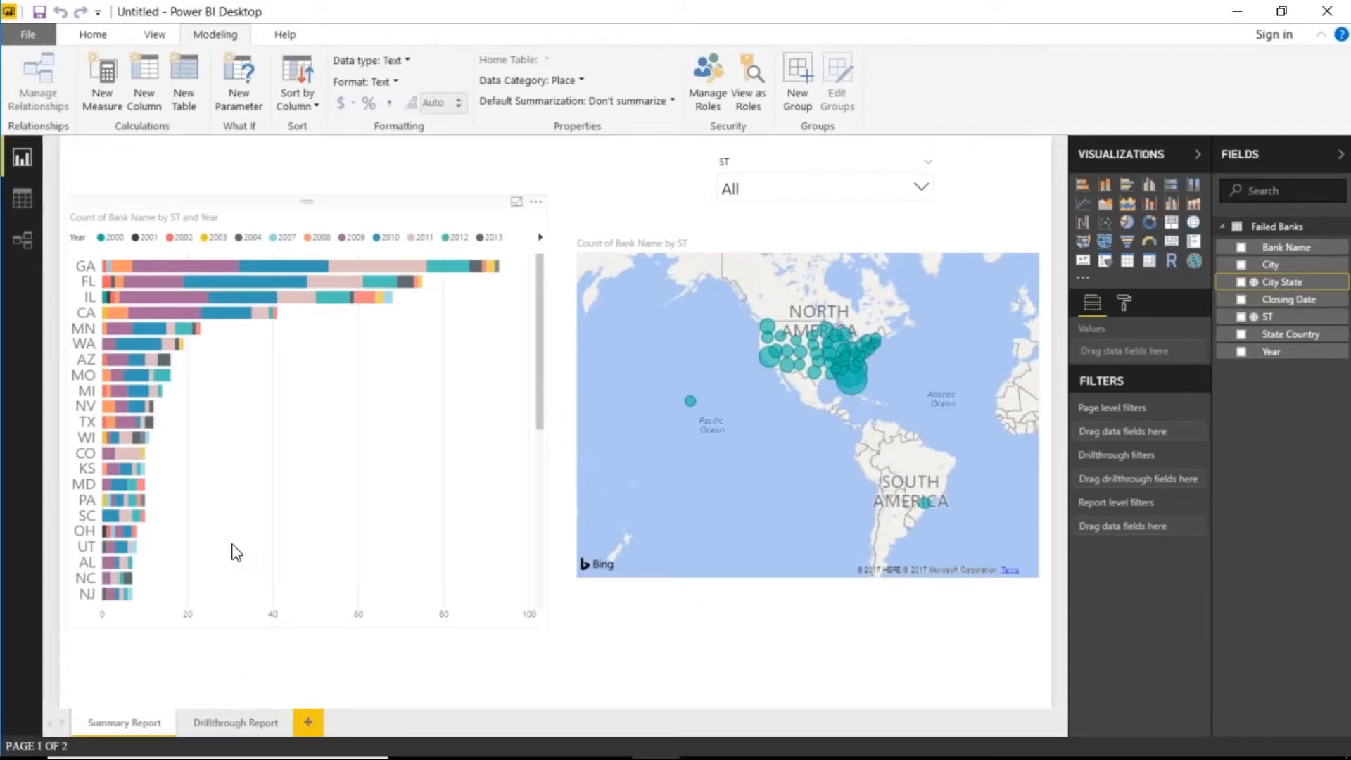
click(182, 266)
right_click(182, 266)
mouse_move(252, 380)
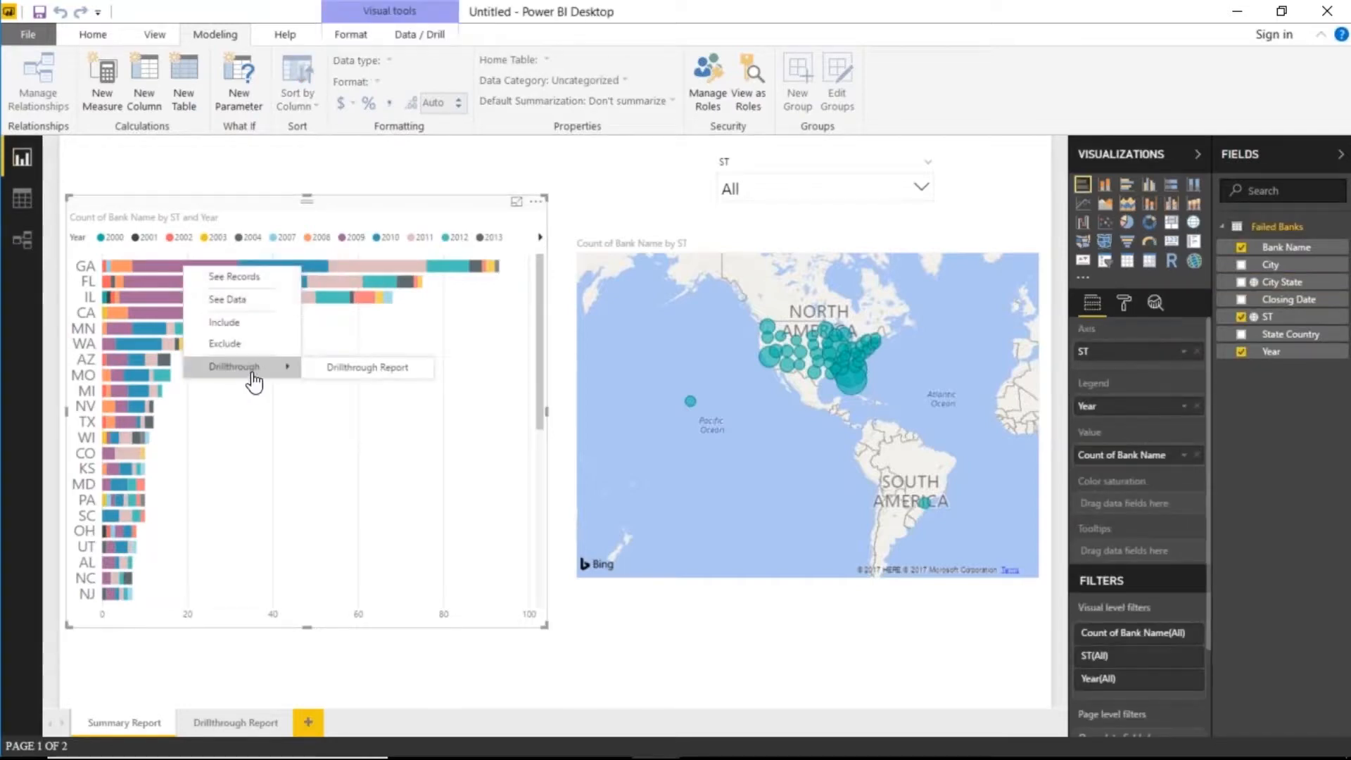
click(352, 369)
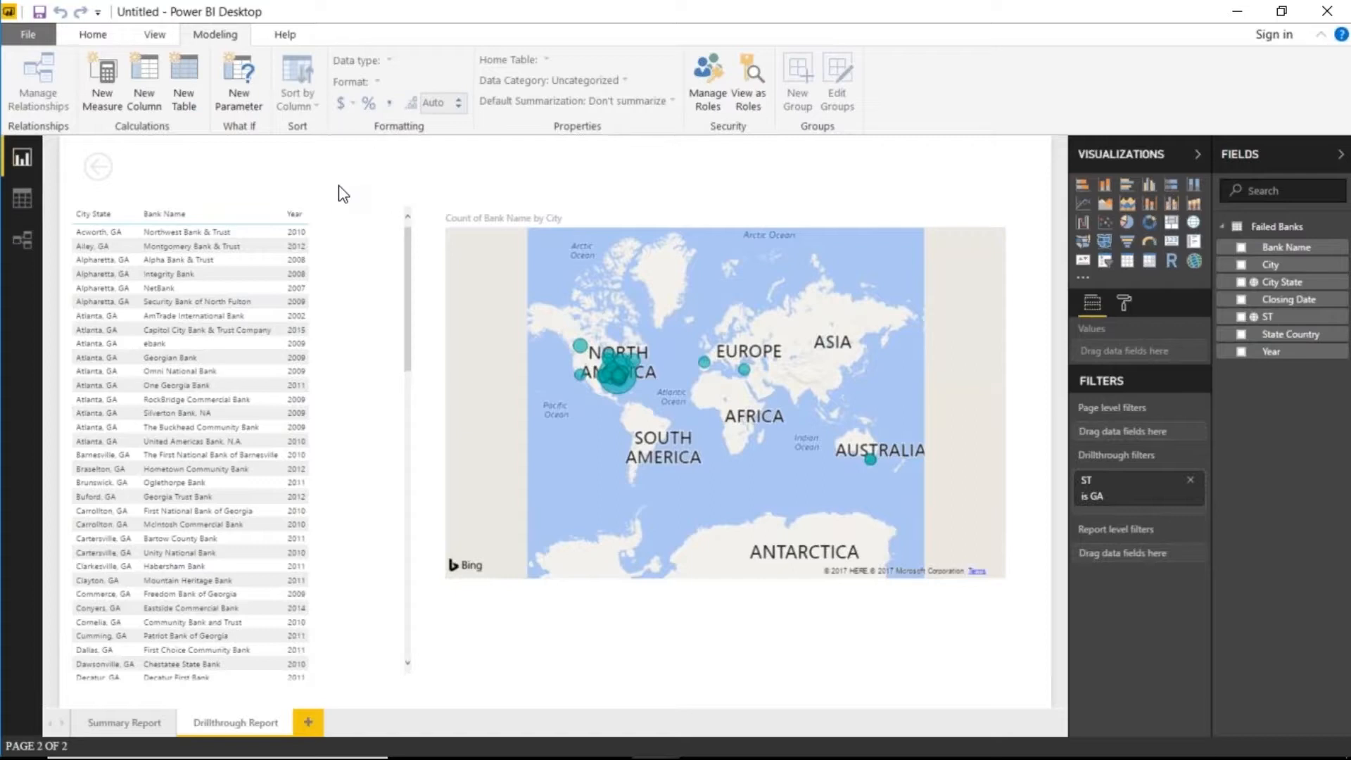
ctrl+click(91, 178)
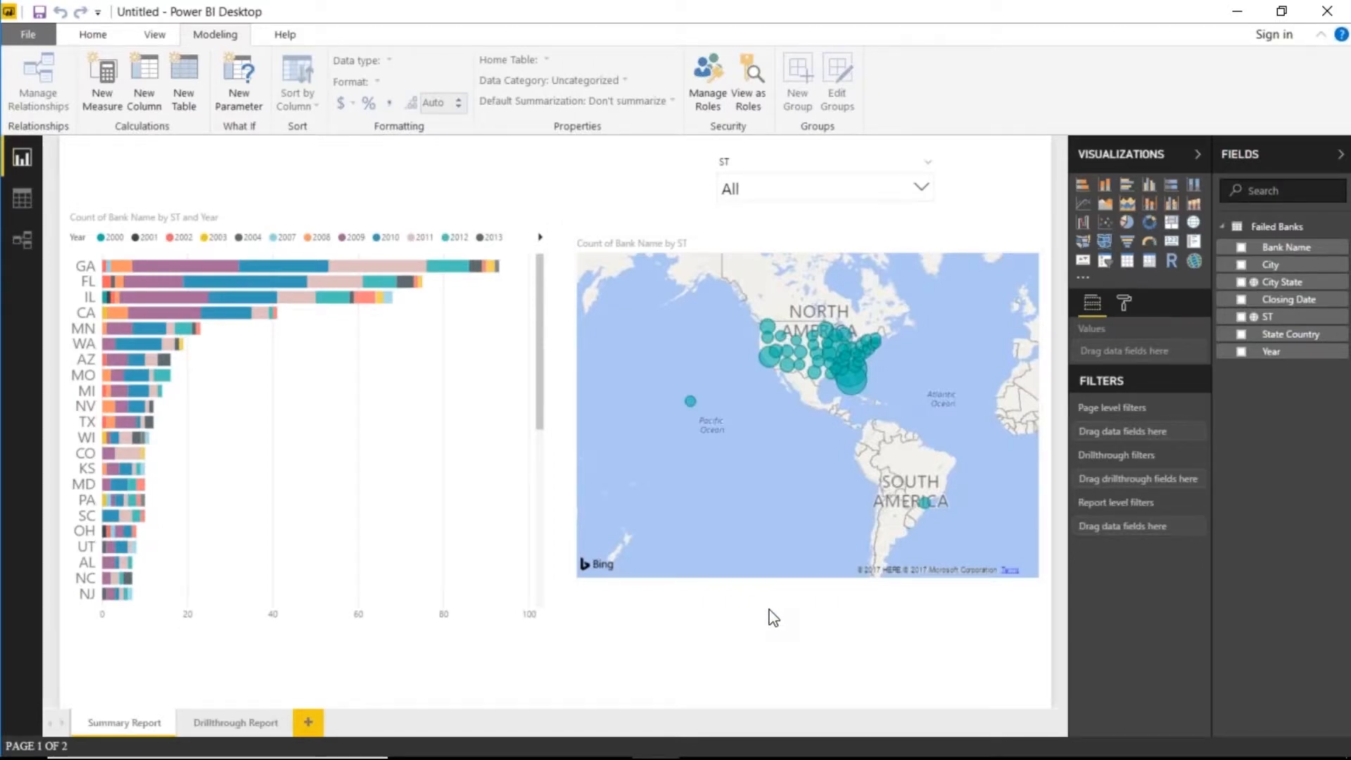
right_click(163, 310)
mouse_move(215, 414)
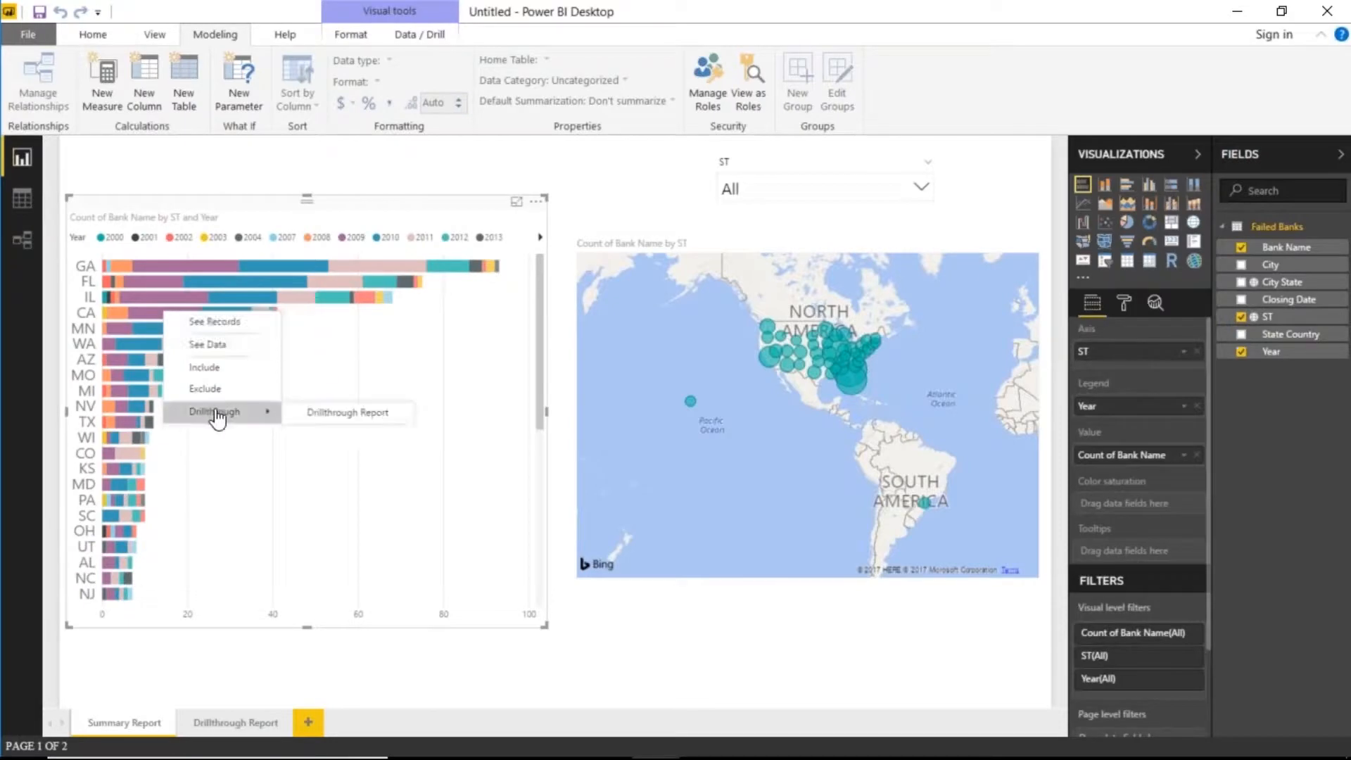
click(327, 416)
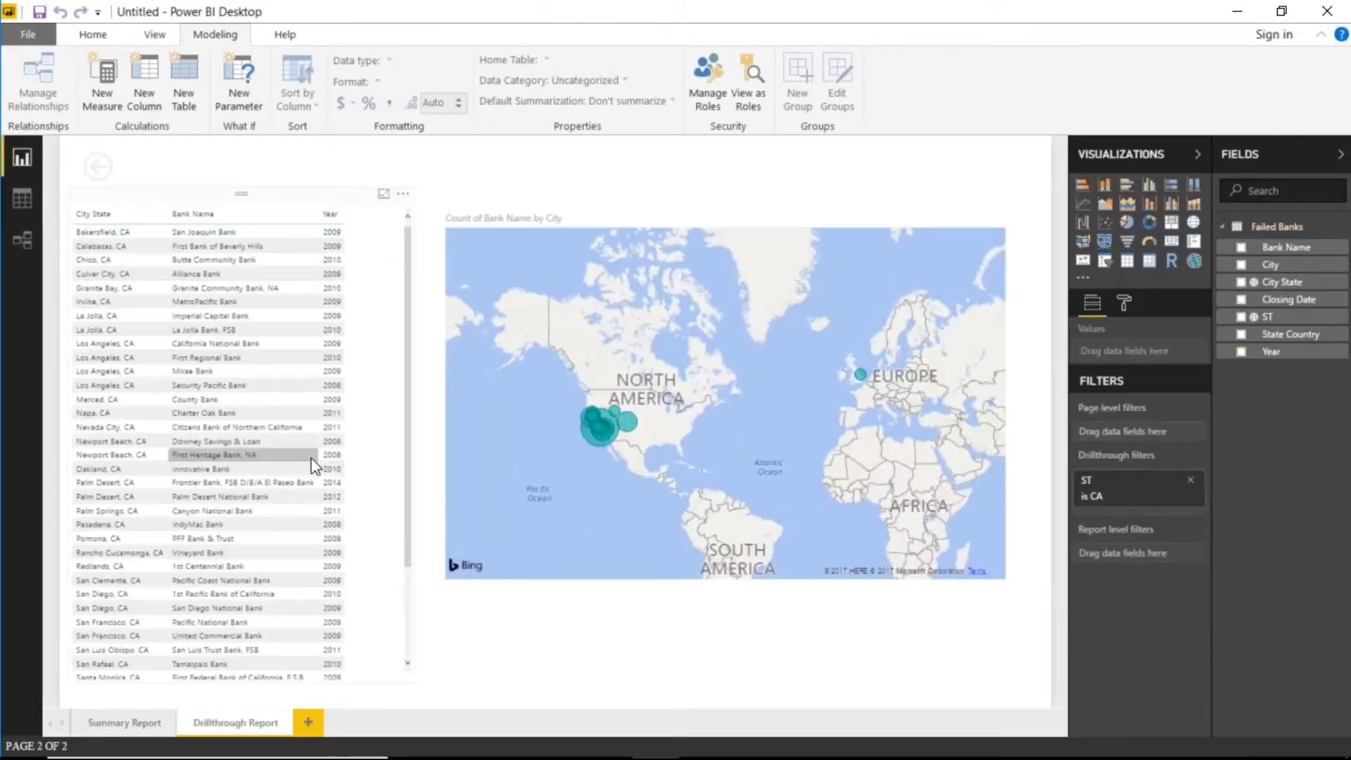
scroll(598, 447, up, 5)
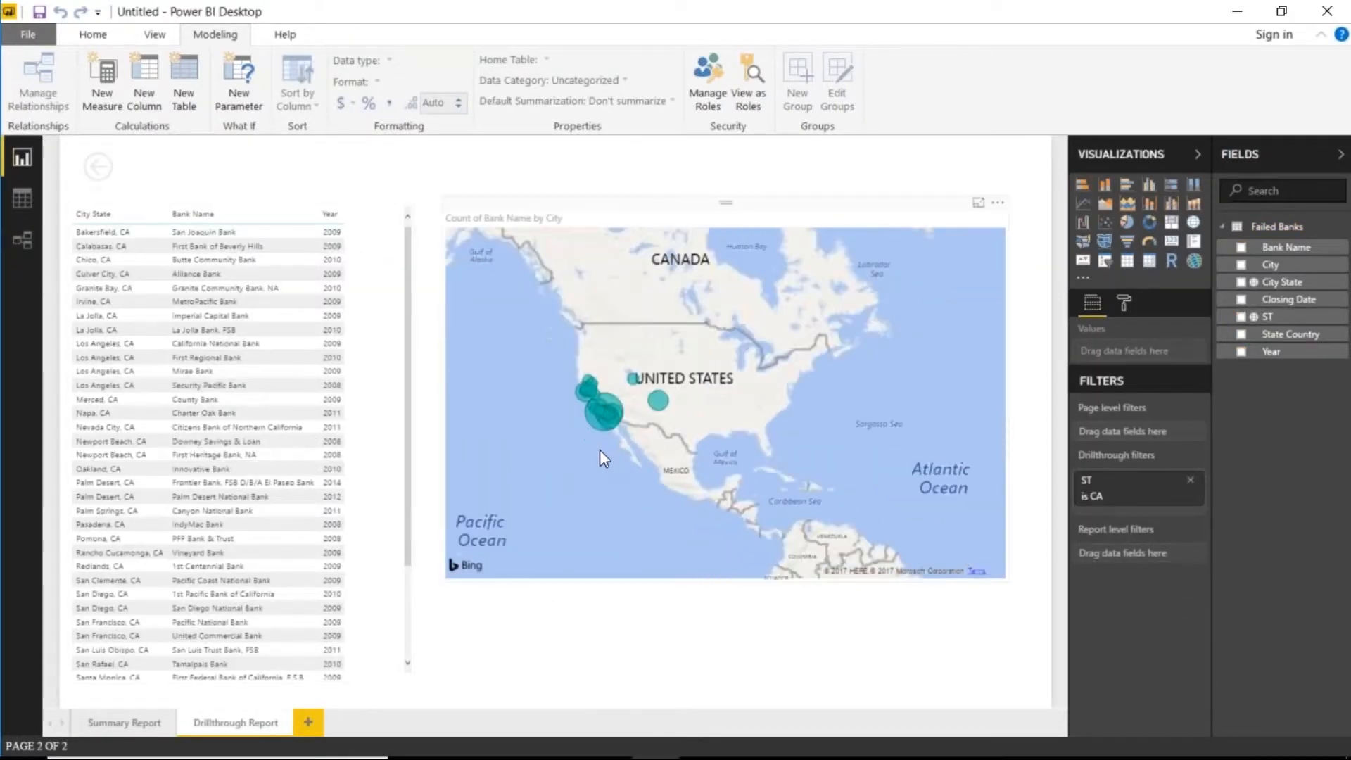
click(580, 551)
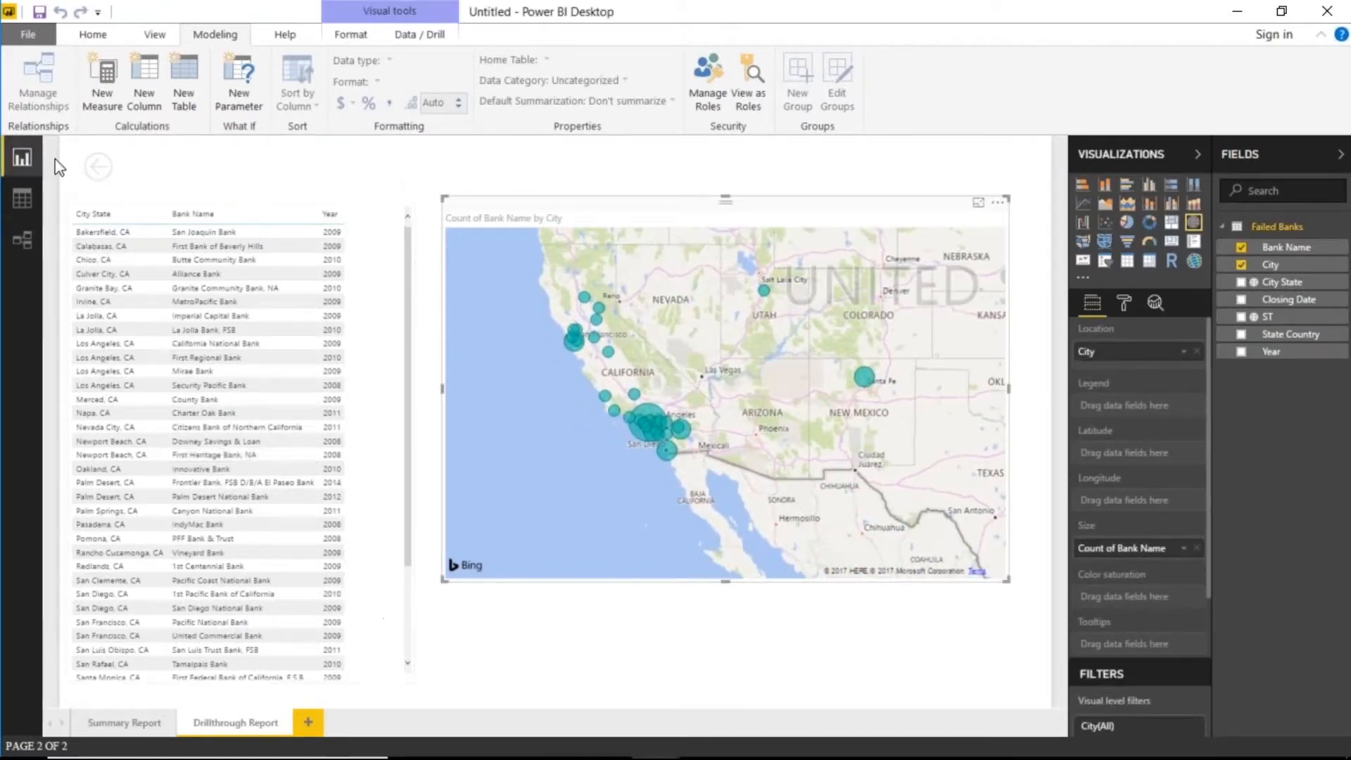
click(98, 166)
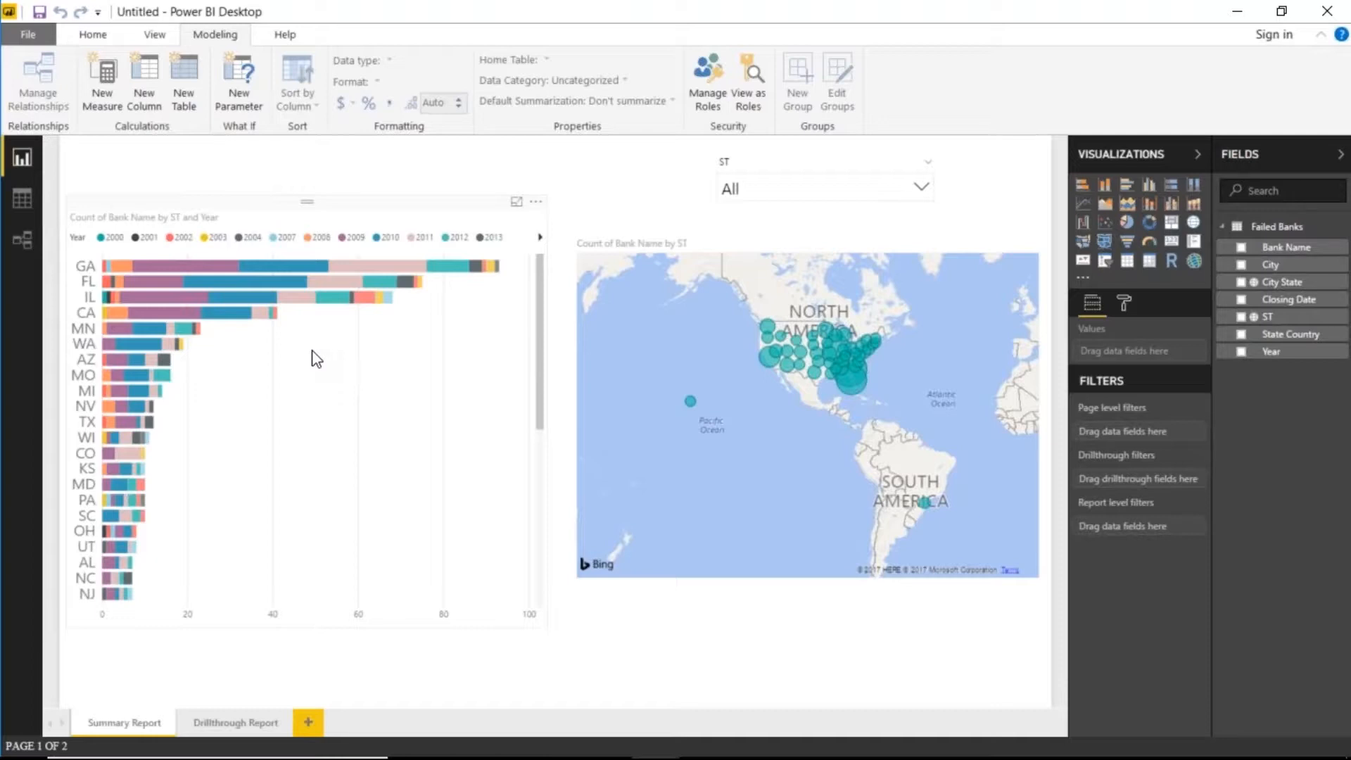
click(251, 725)
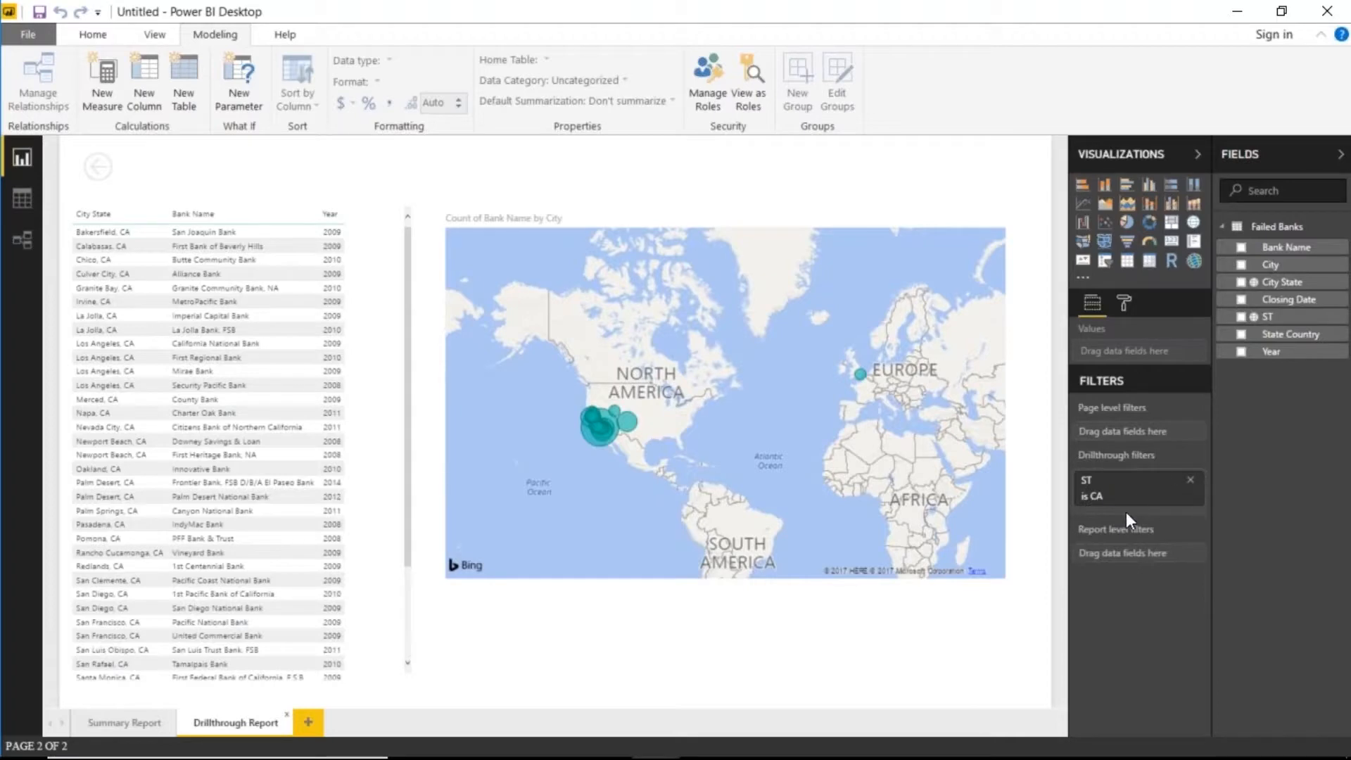
click(134, 724)
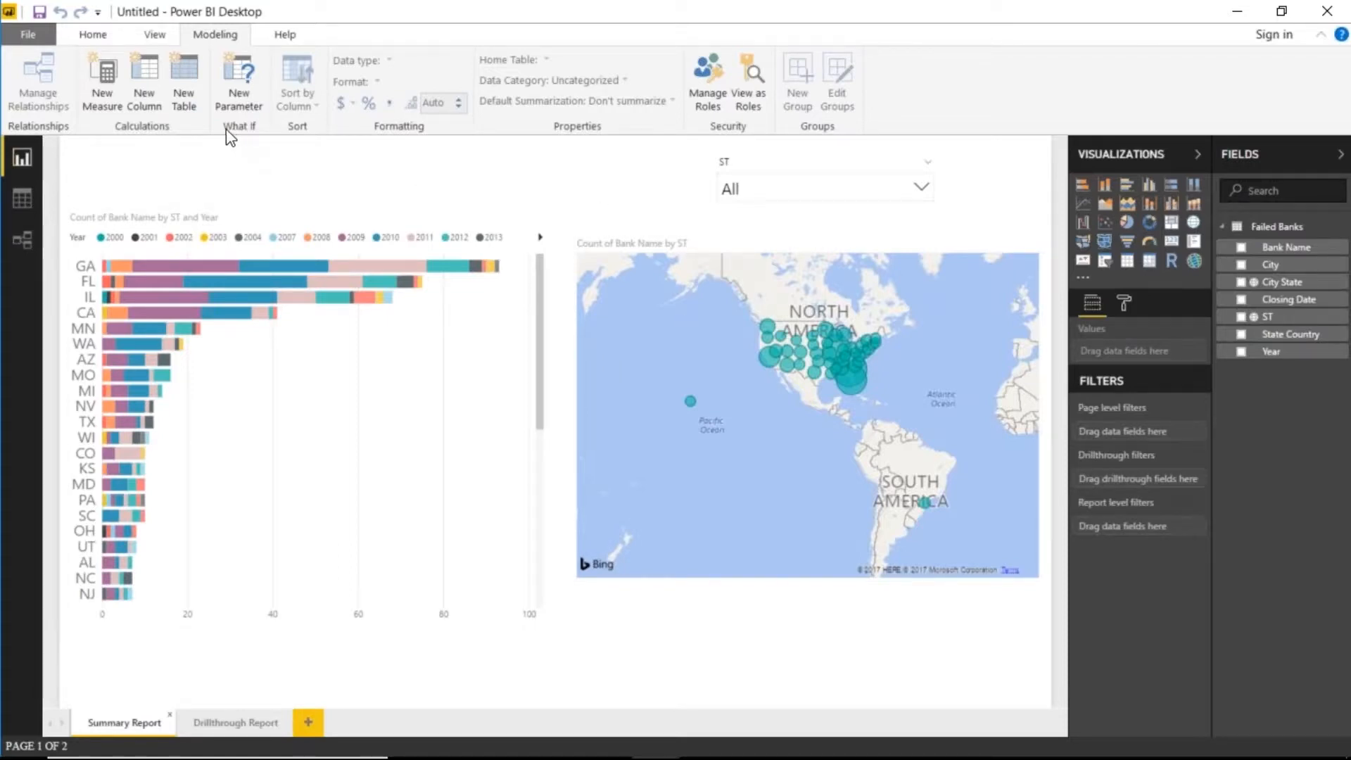
- Switch the ribbon to the View tab
click(151, 40)
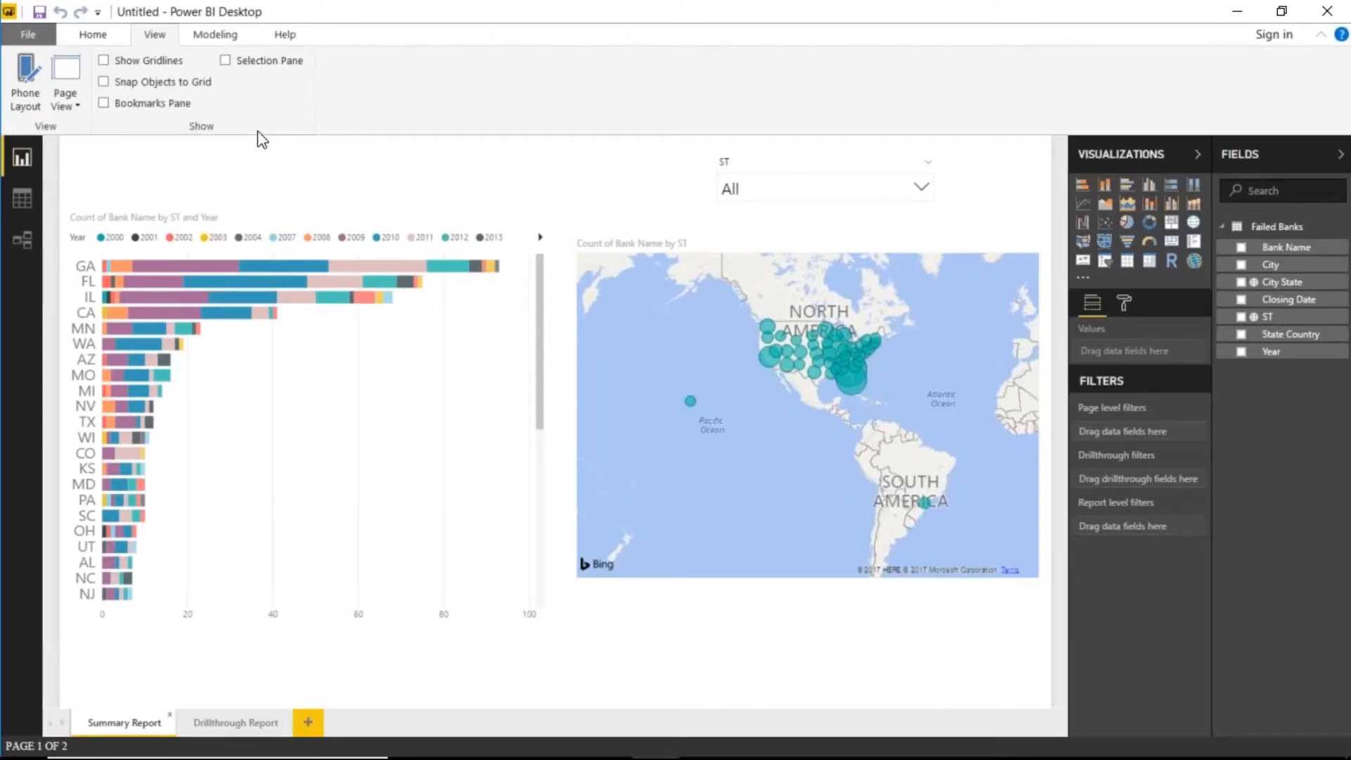
click(27, 35)
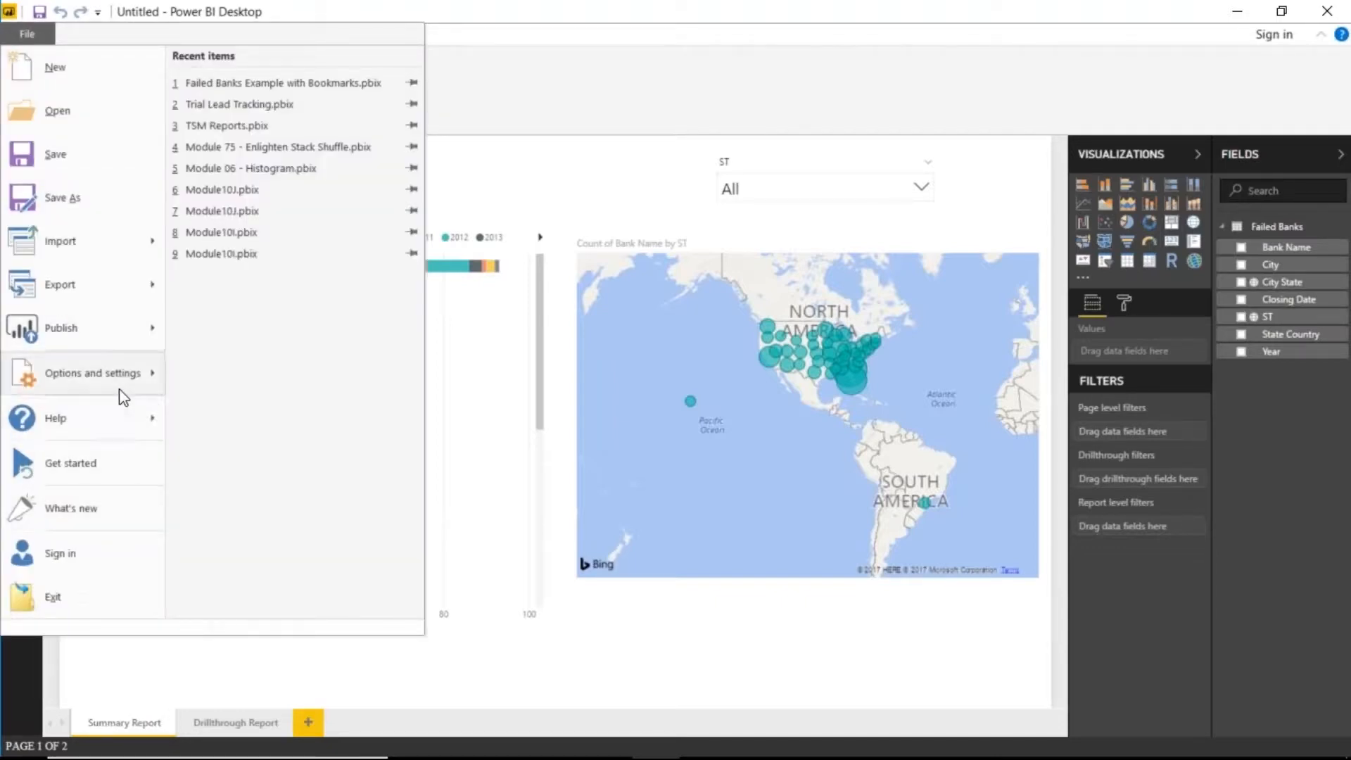
mouse_move(146, 373)
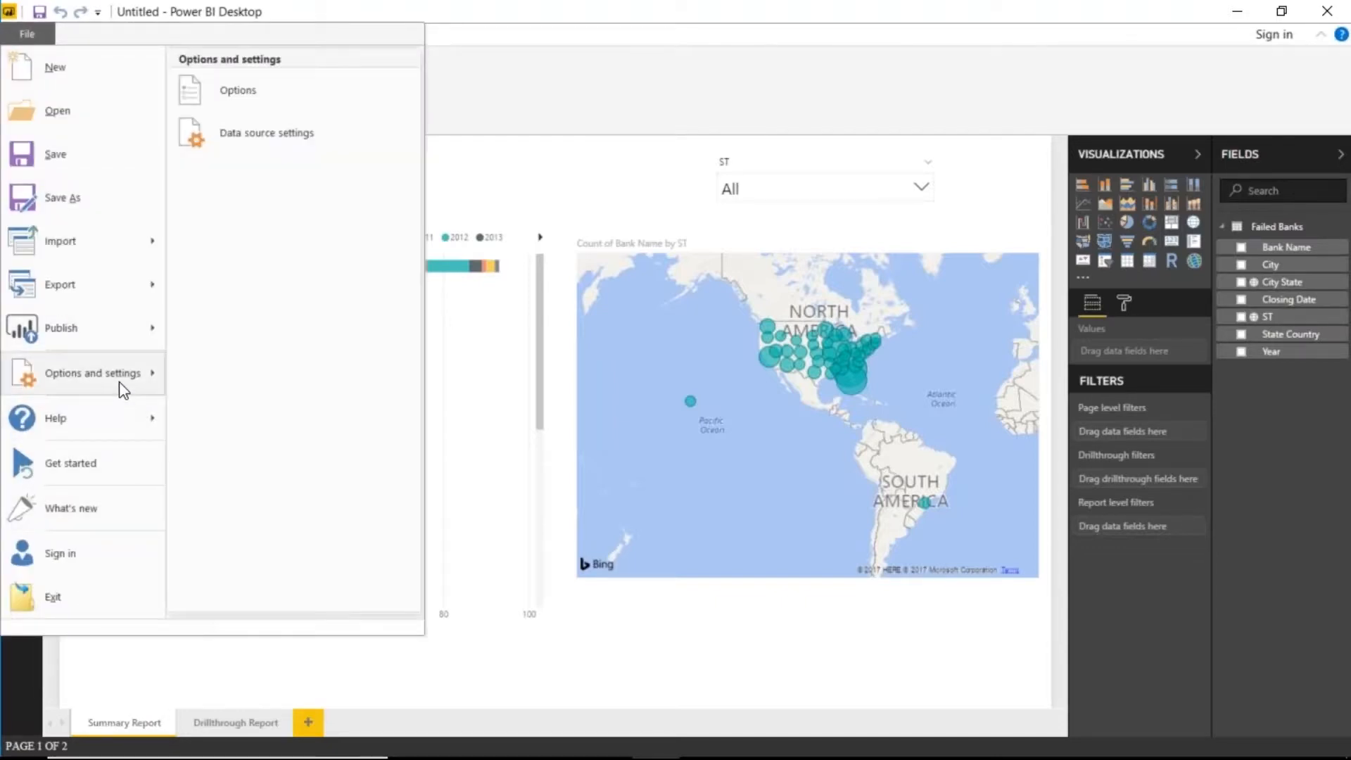
click(318, 105)
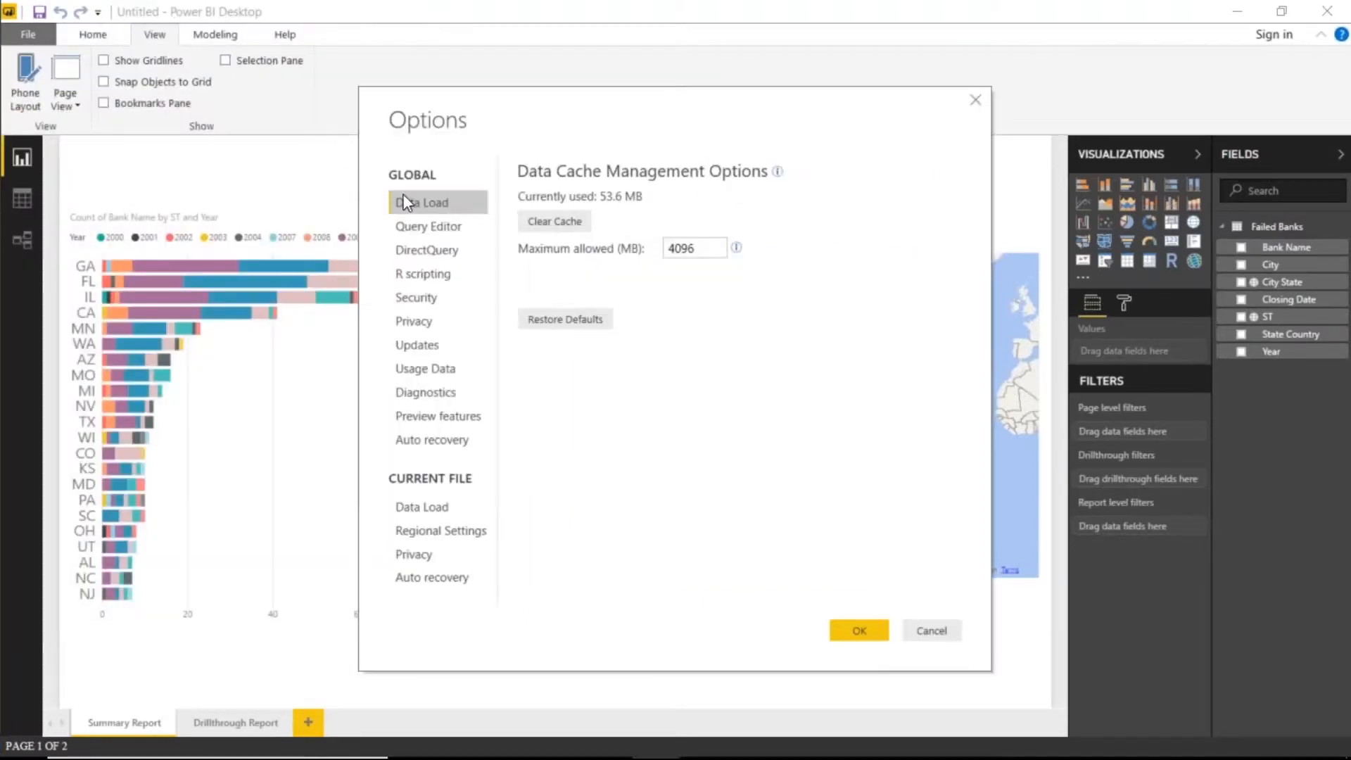
click(472, 422)
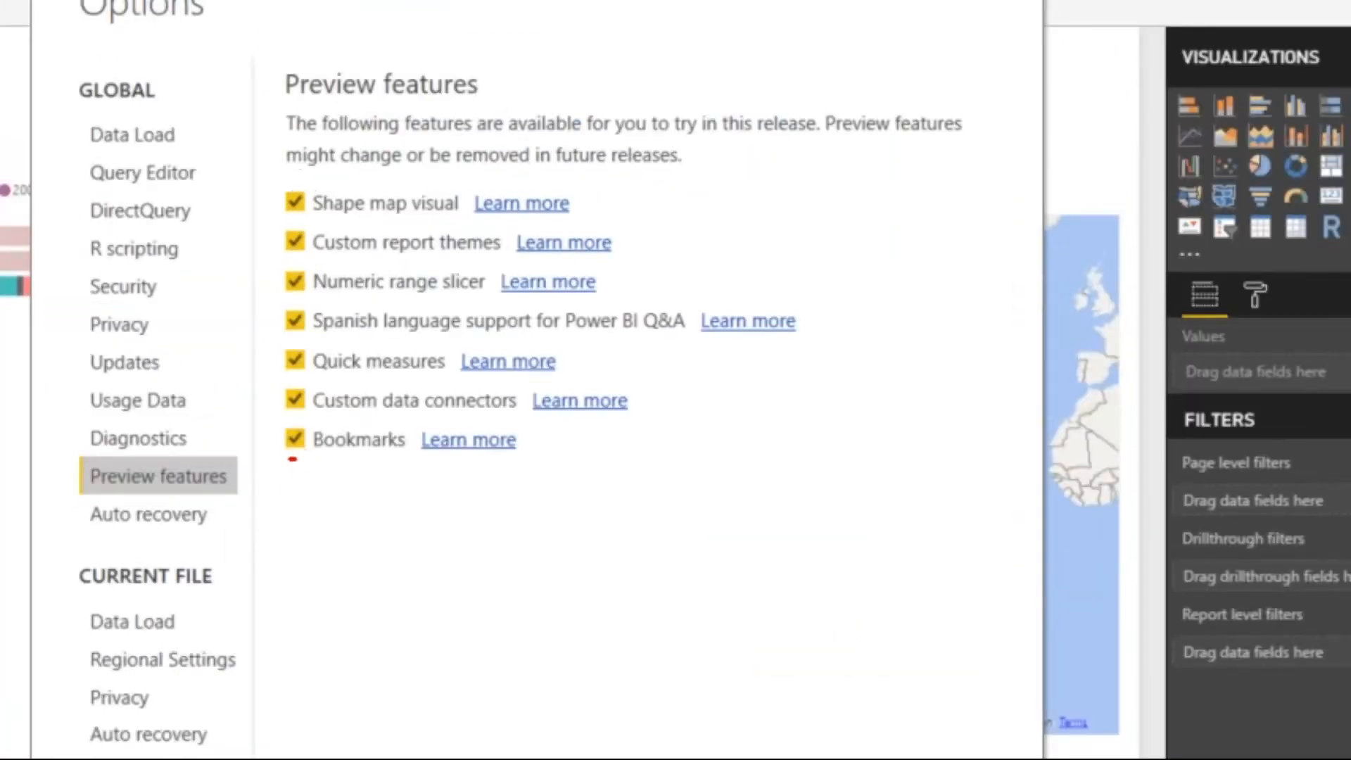
drag(289, 458, 427, 459)
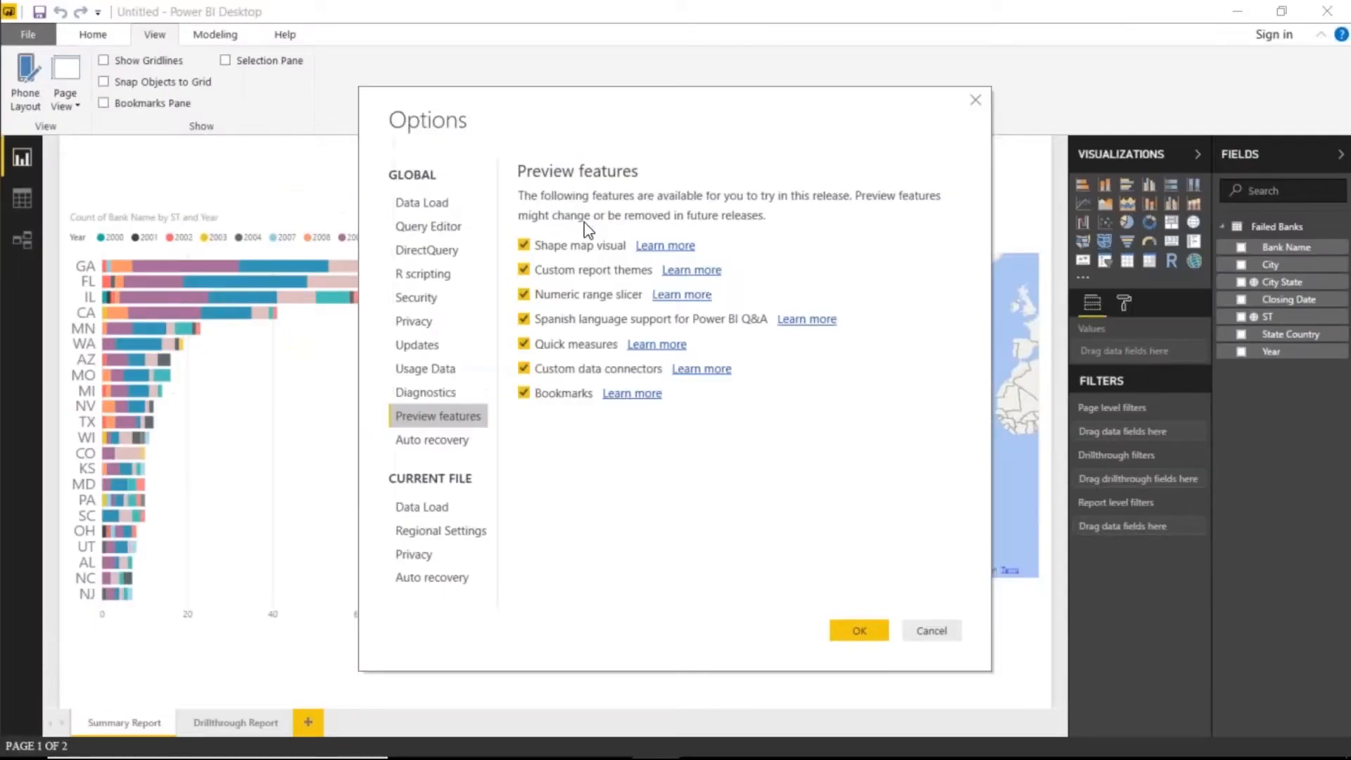
click(955, 630)
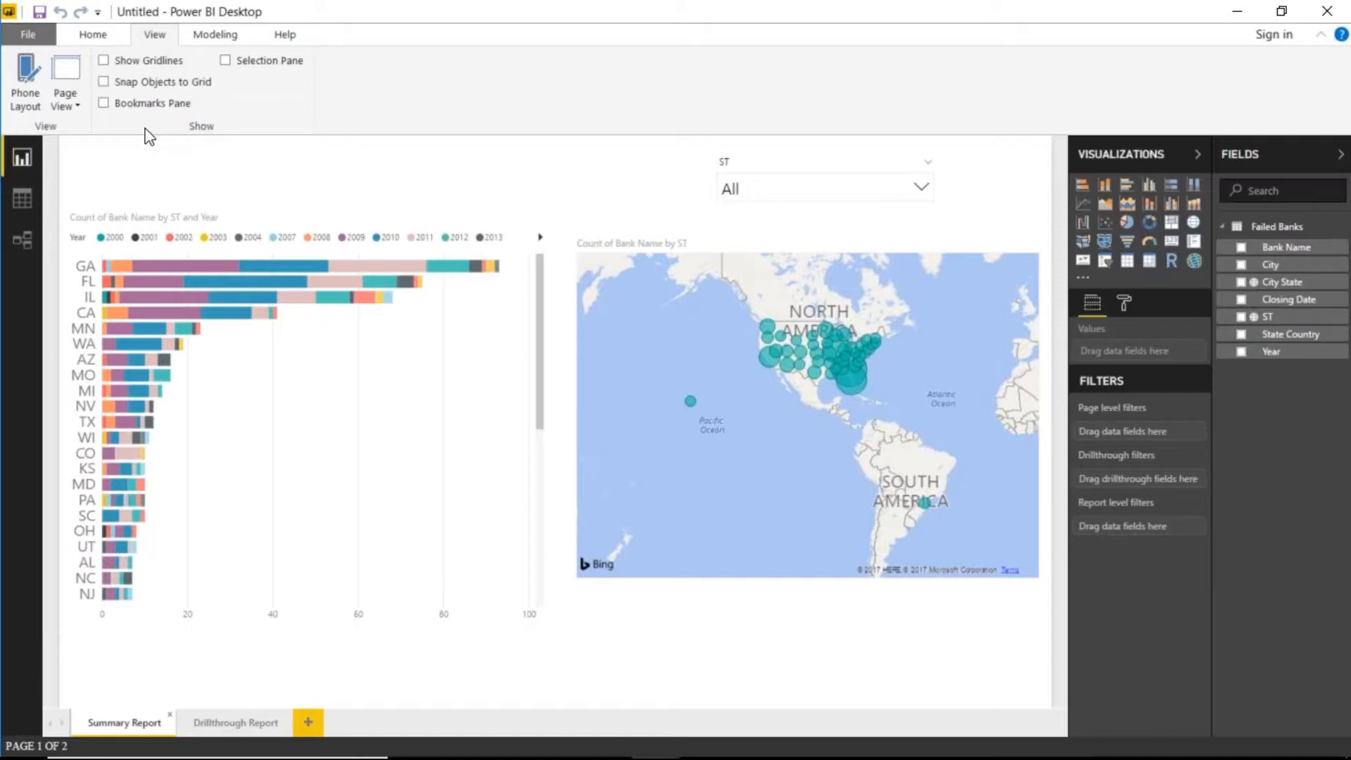
- Turn on the Selection pane and the Bookmarks pane
click(226, 62)
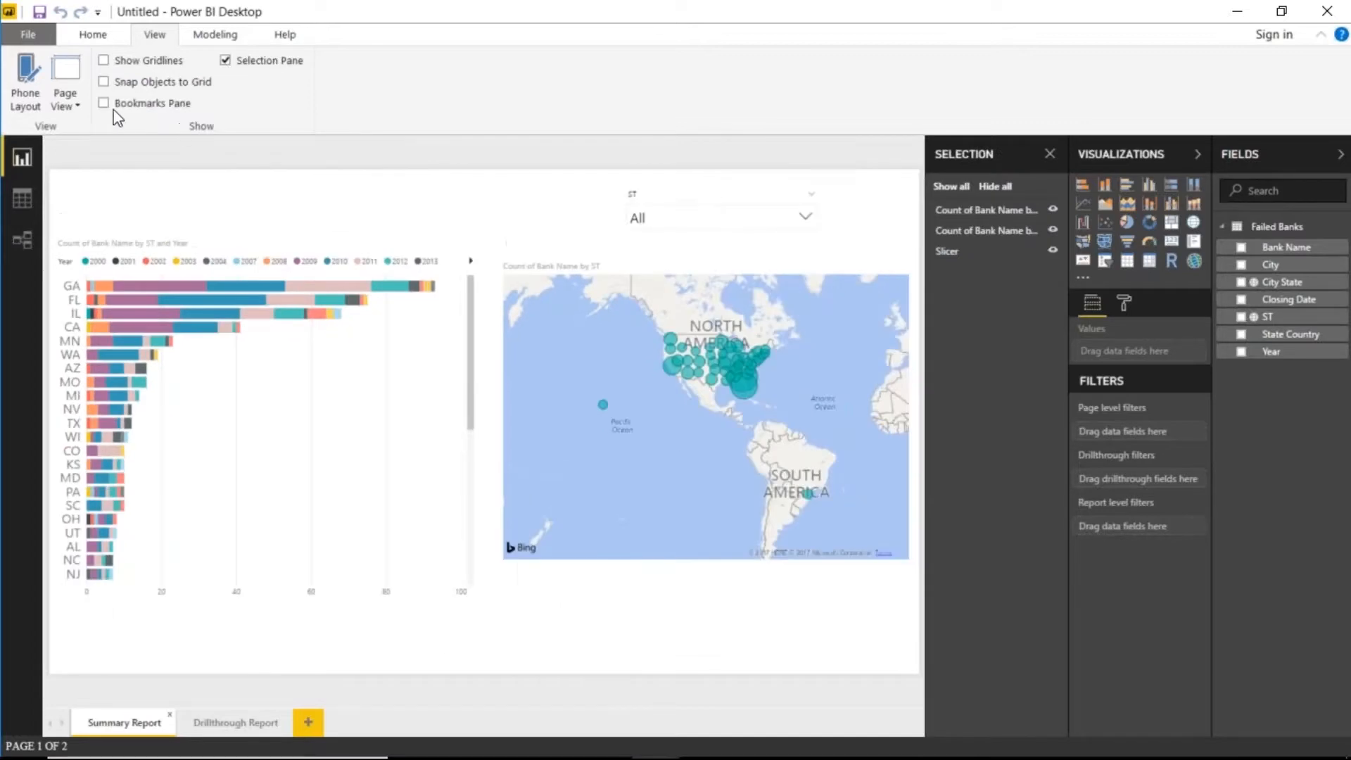
click(104, 102)
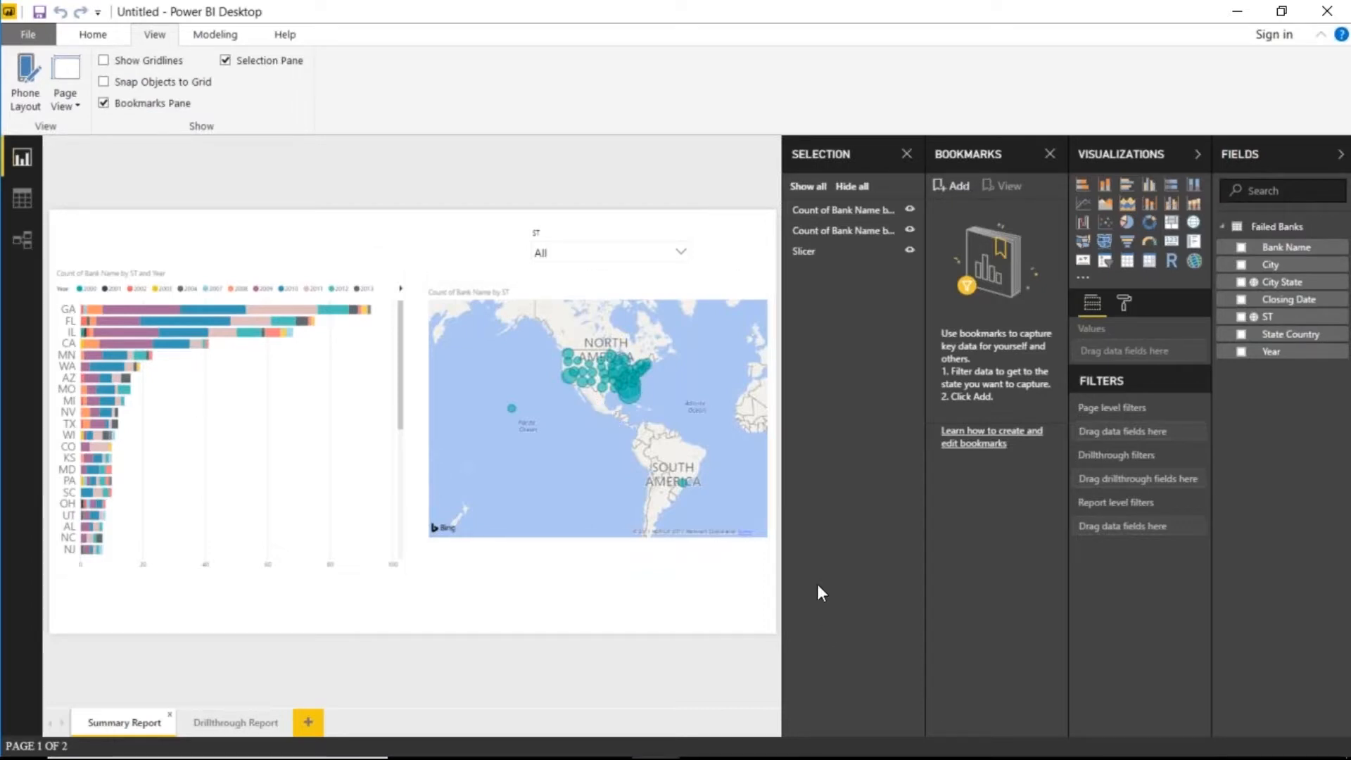
- Add a bookmark and rename it Initial View
click(961, 187)
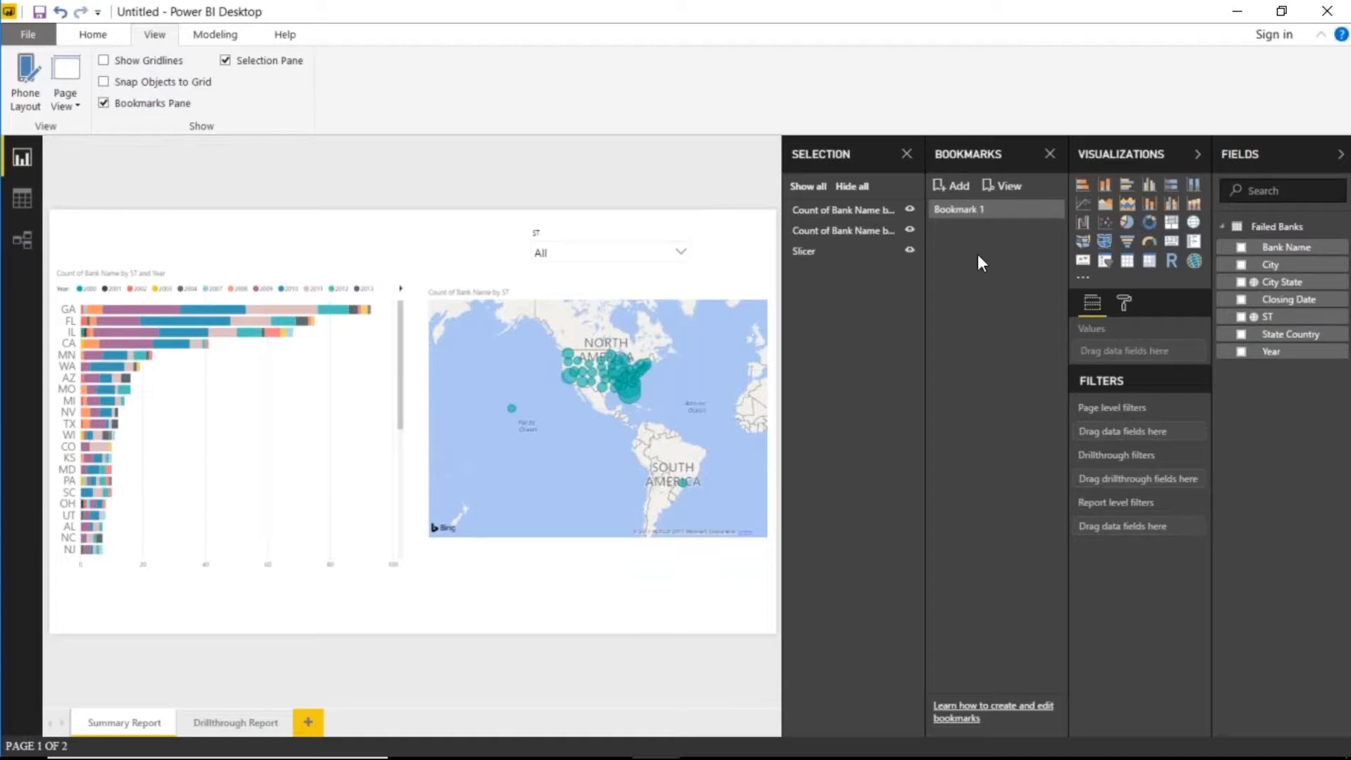
double_click(952, 215)
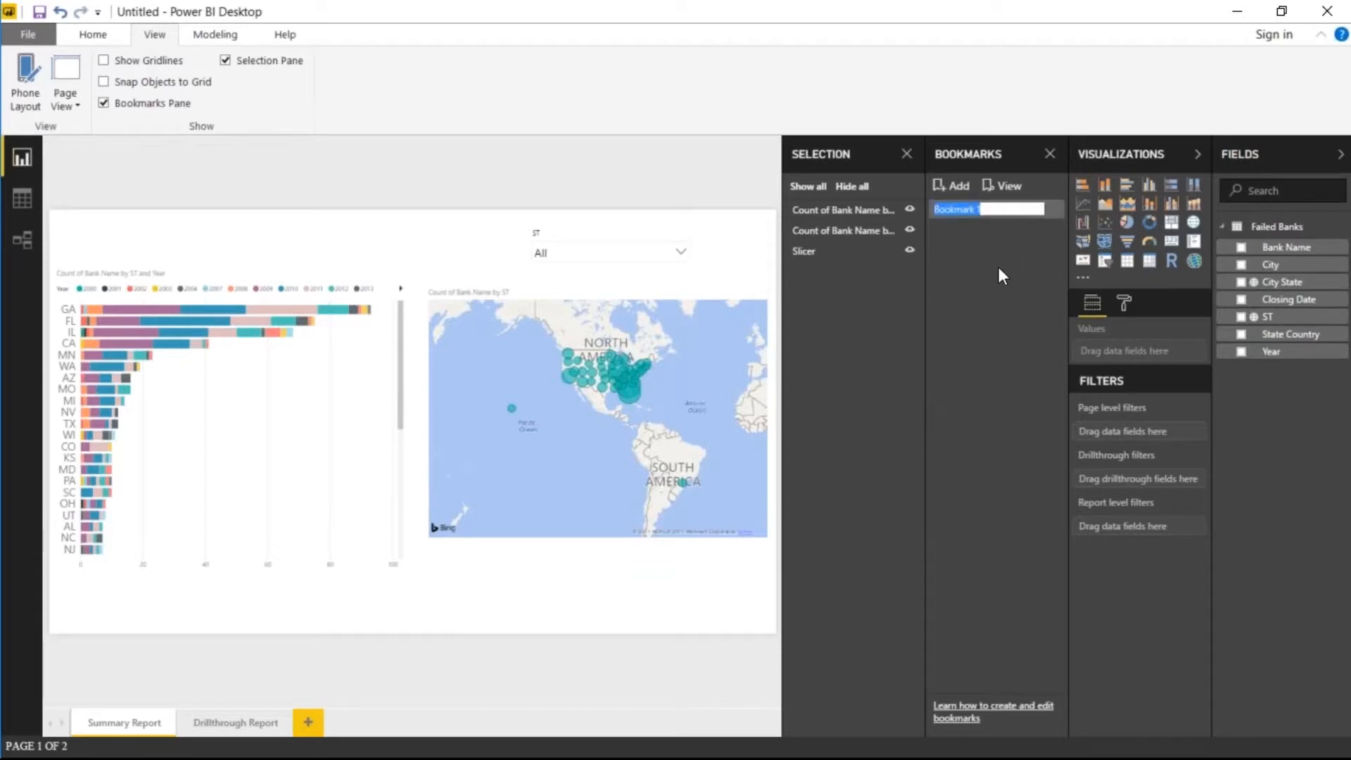
text(Initial View)
key(Return)
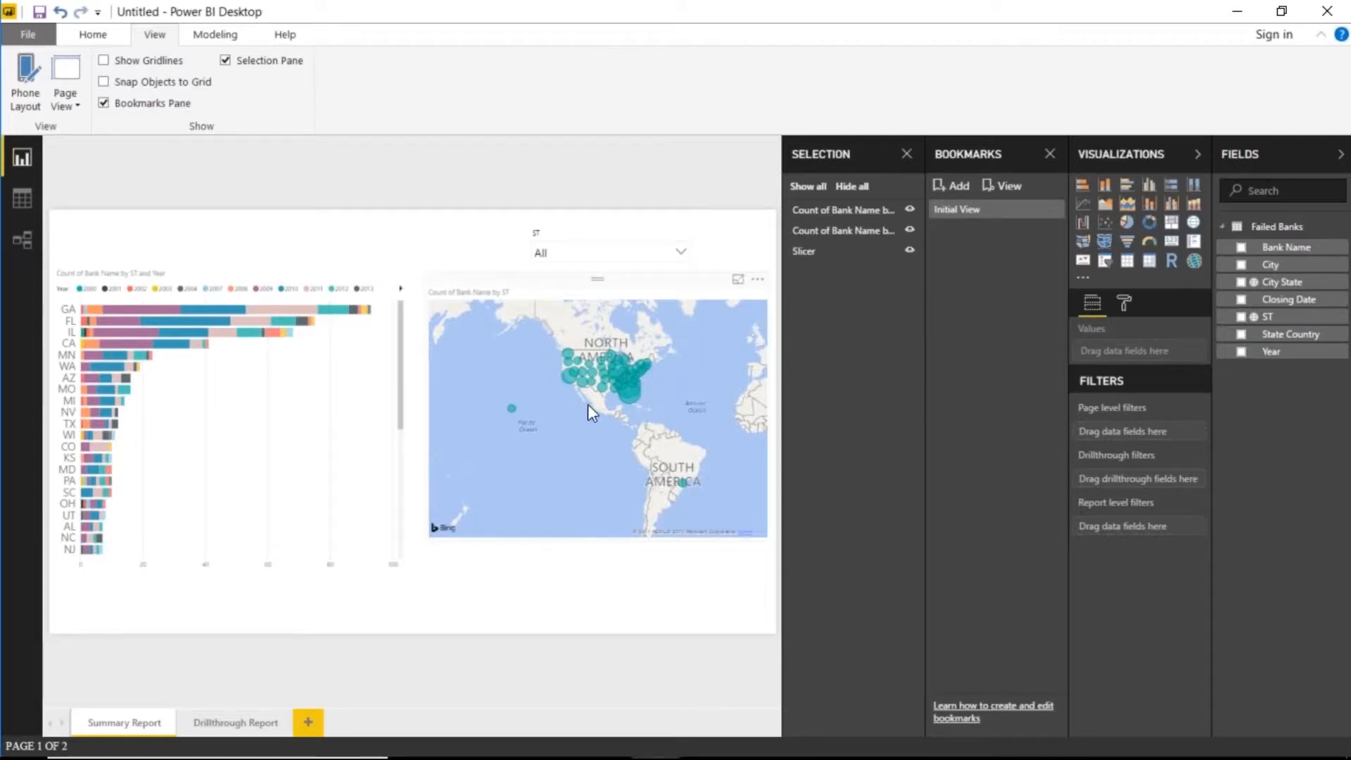
click(1055, 221)
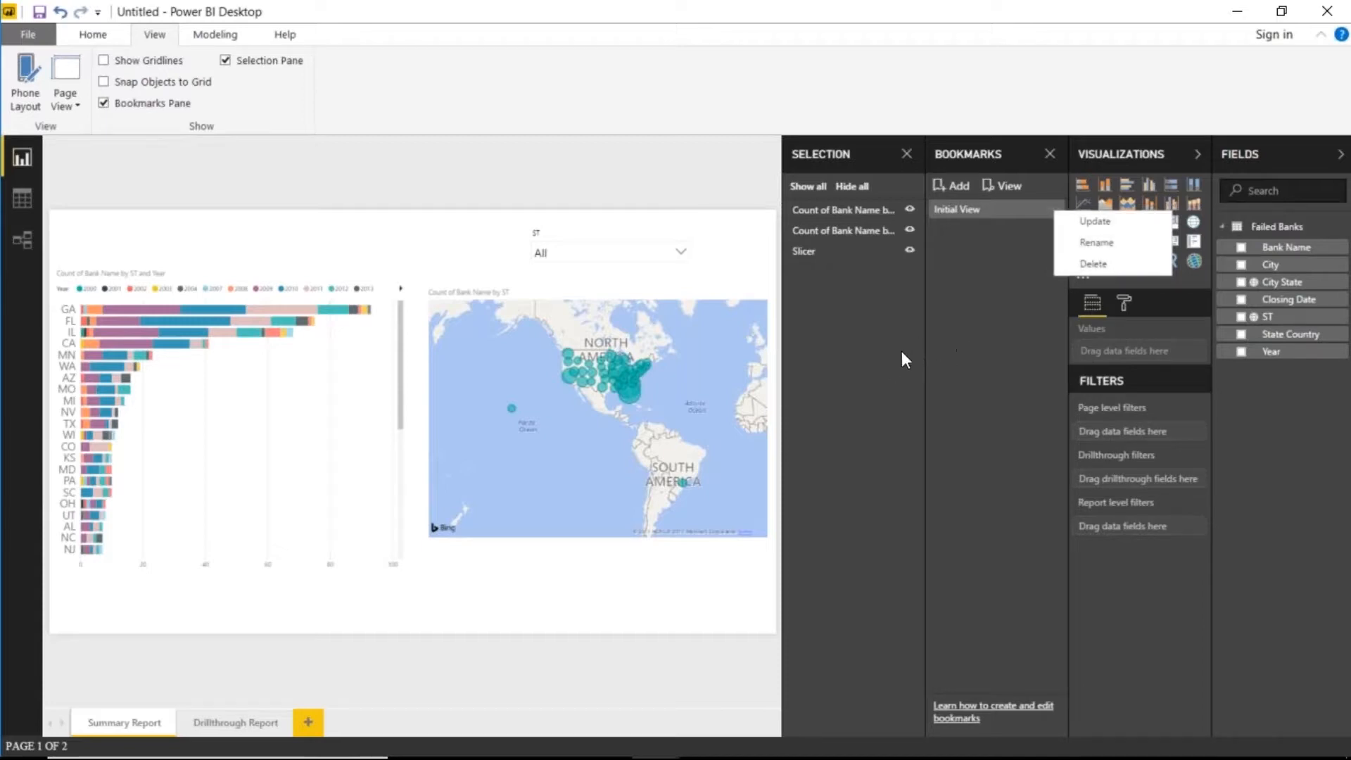
click(672, 189)
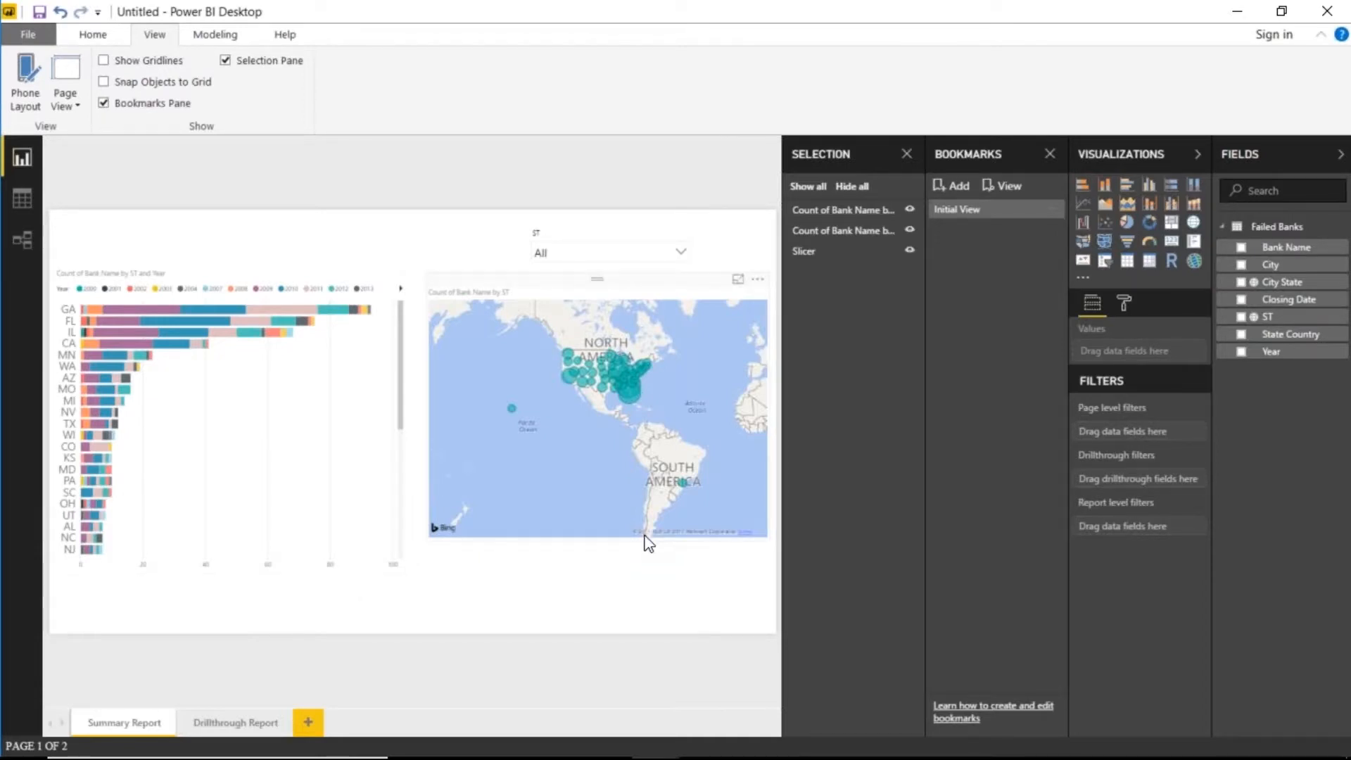
- Duplicate the stacked bar chart over the original and change the copy to a stacked column chart
click(329, 411)
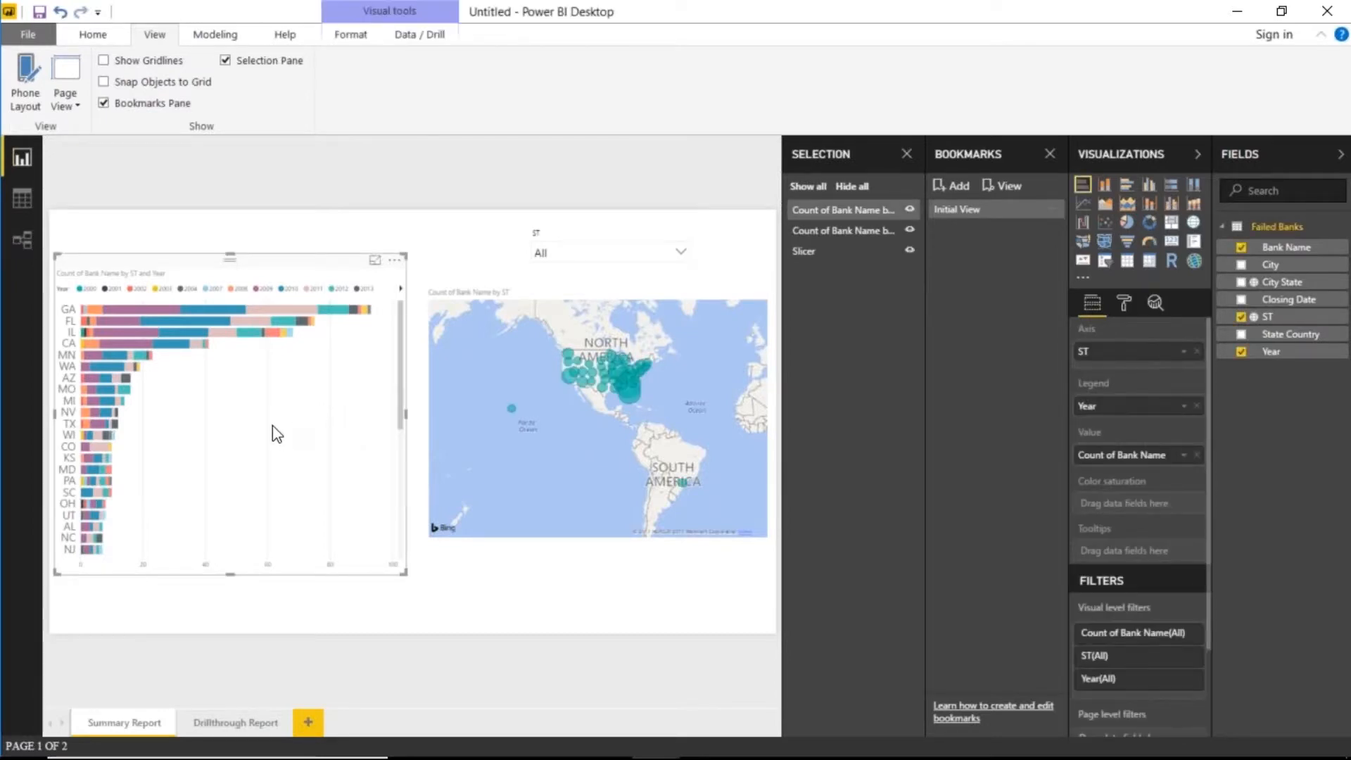
key(ctrl+v)
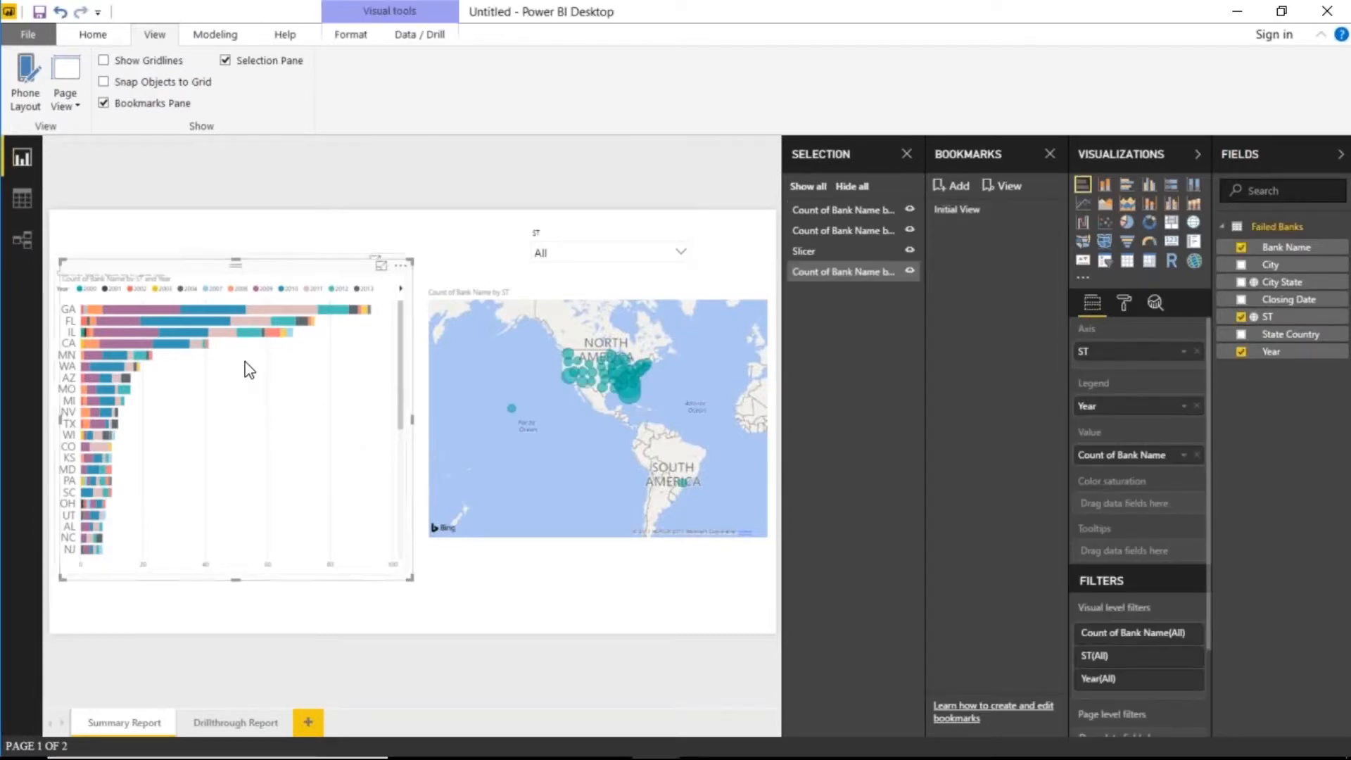
drag(294, 261, 285, 257)
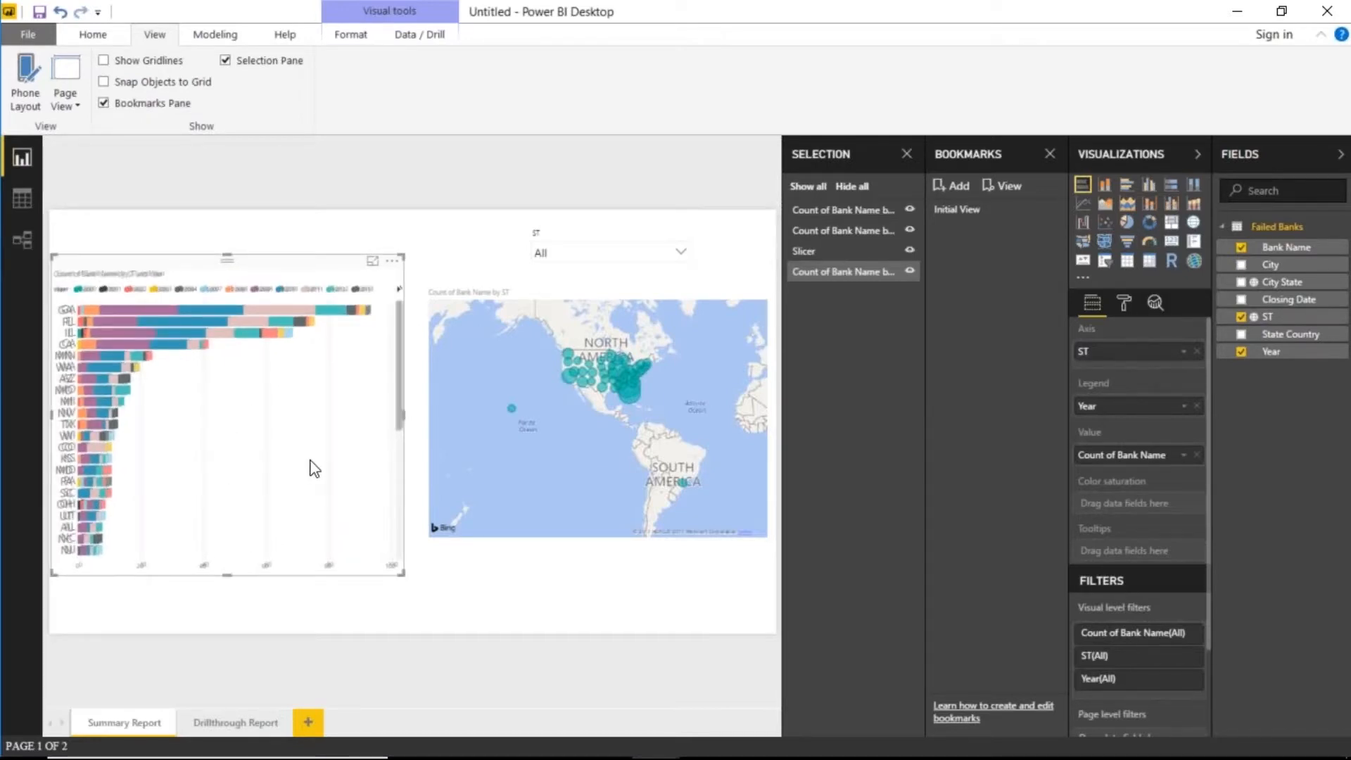
click(1104, 184)
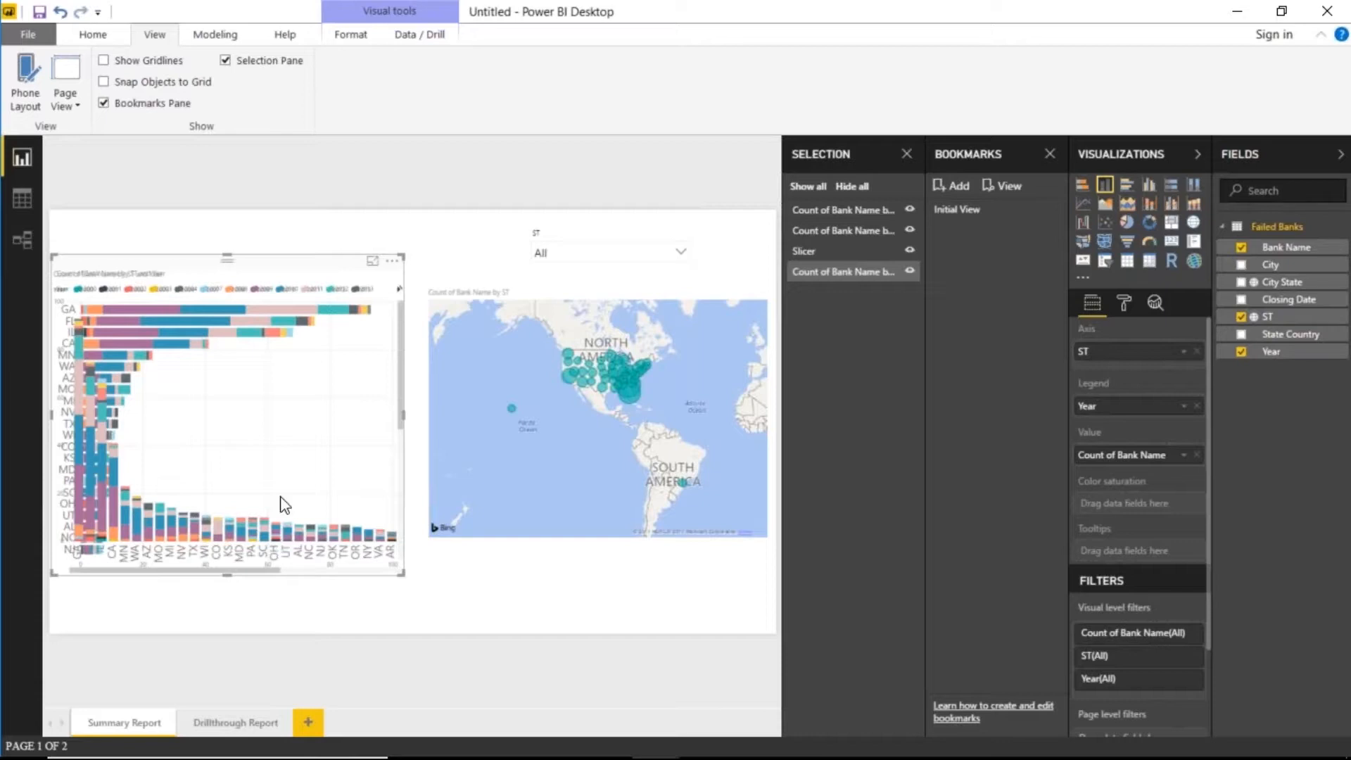
click(94, 36)
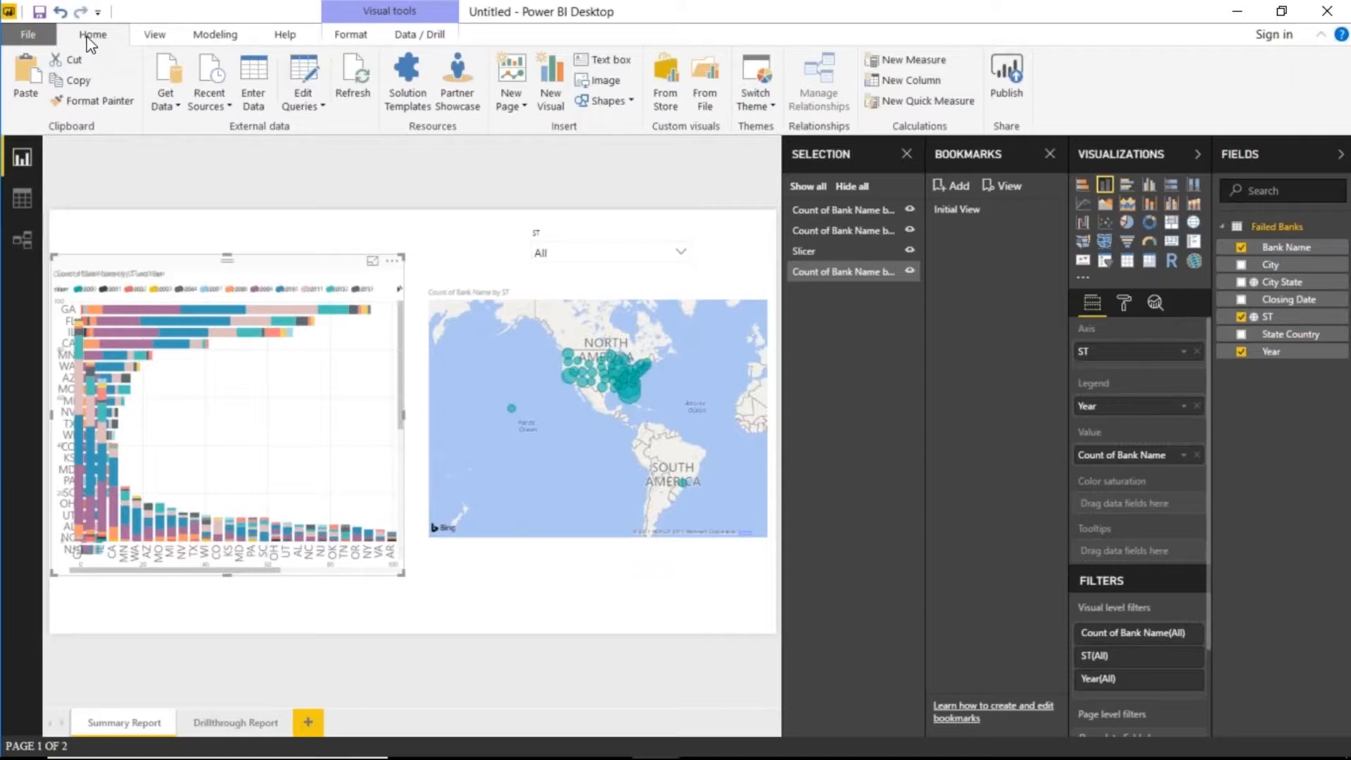
- Insert the Bar Button and Column Button images onto the page
click(604, 86)
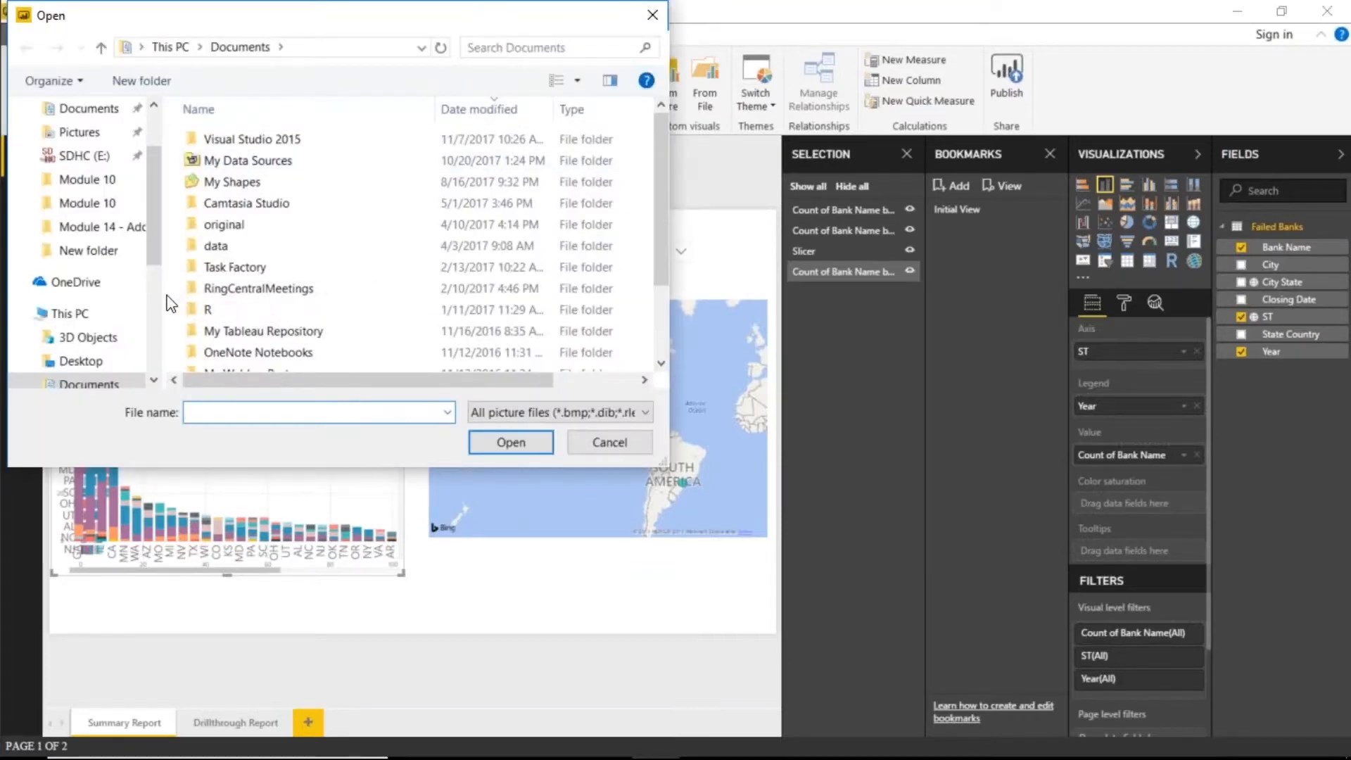
scroll(92, 281, down, 3)
drag(290, 3, 369, 55)
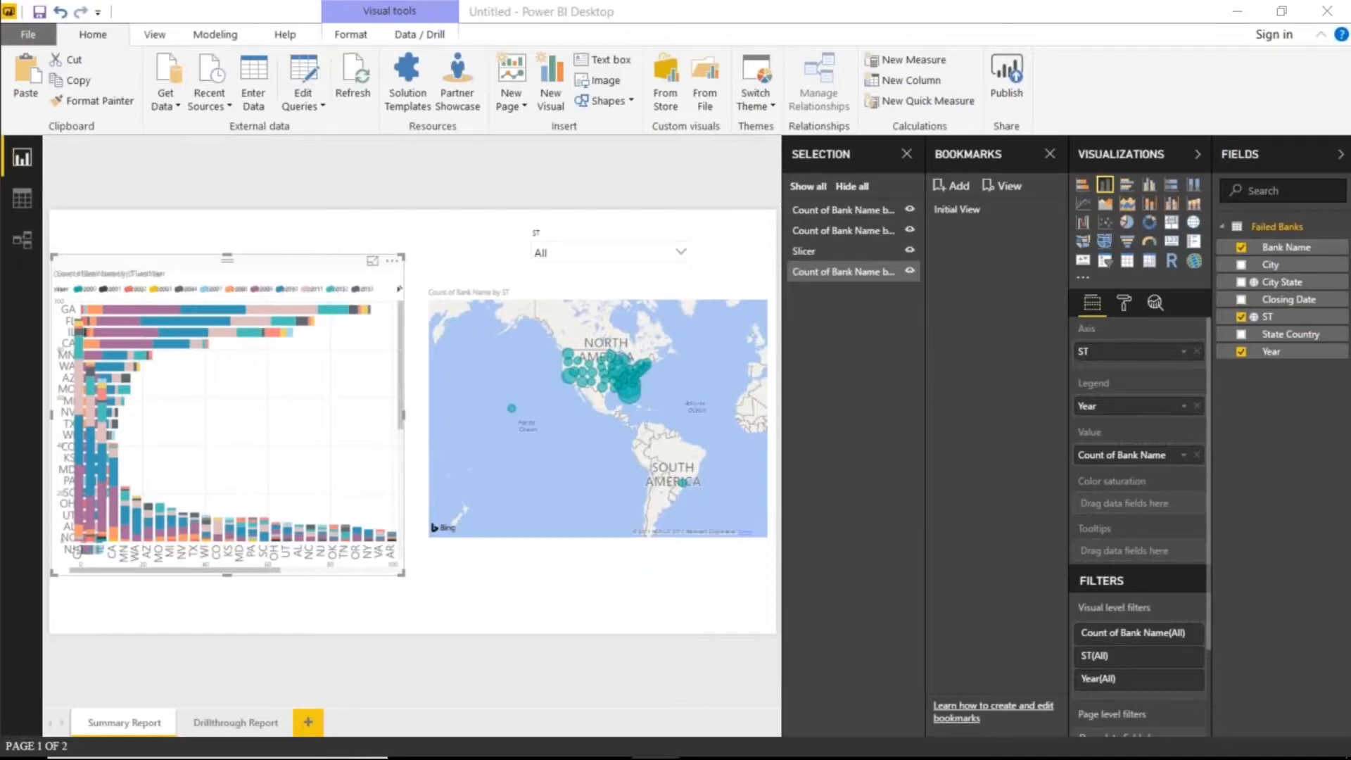
drag(1347, 70, 591, 160)
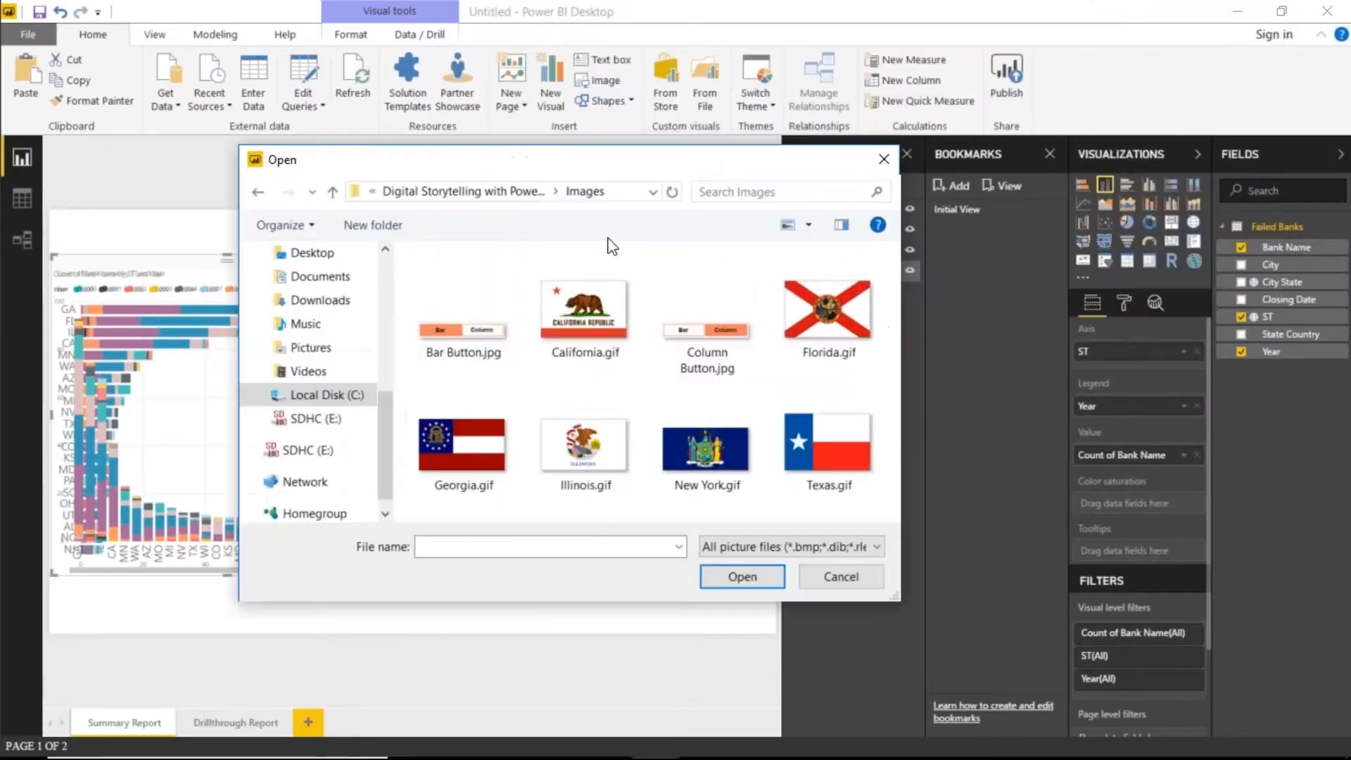
click(463, 338)
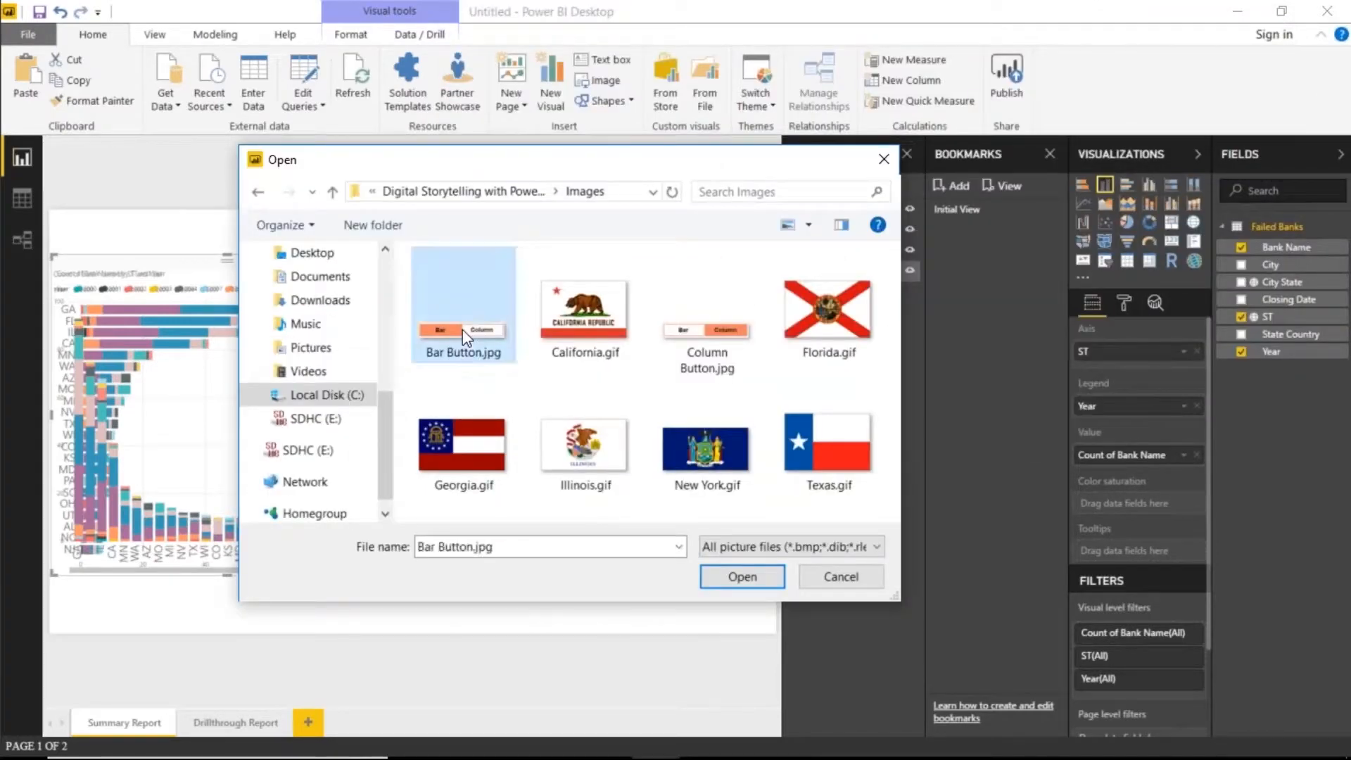
double_click(464, 338)
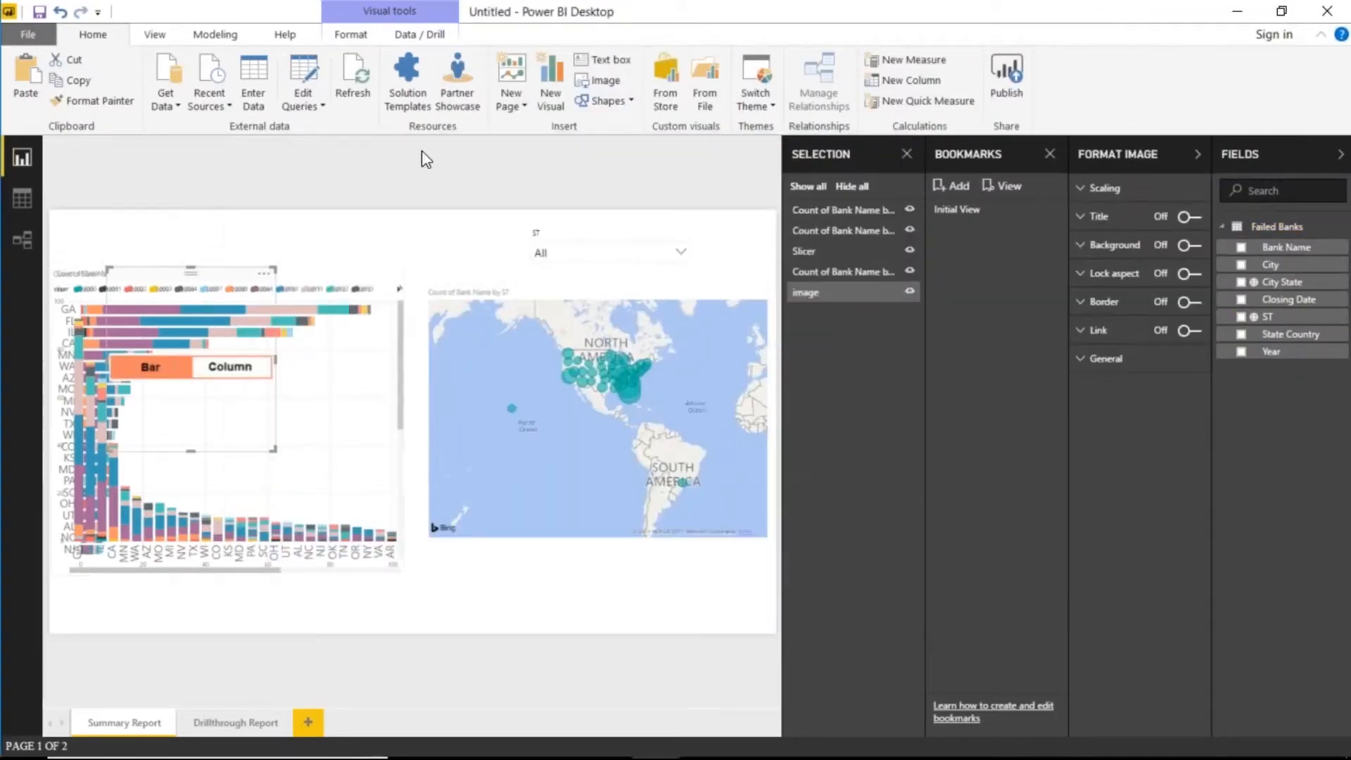
click(618, 84)
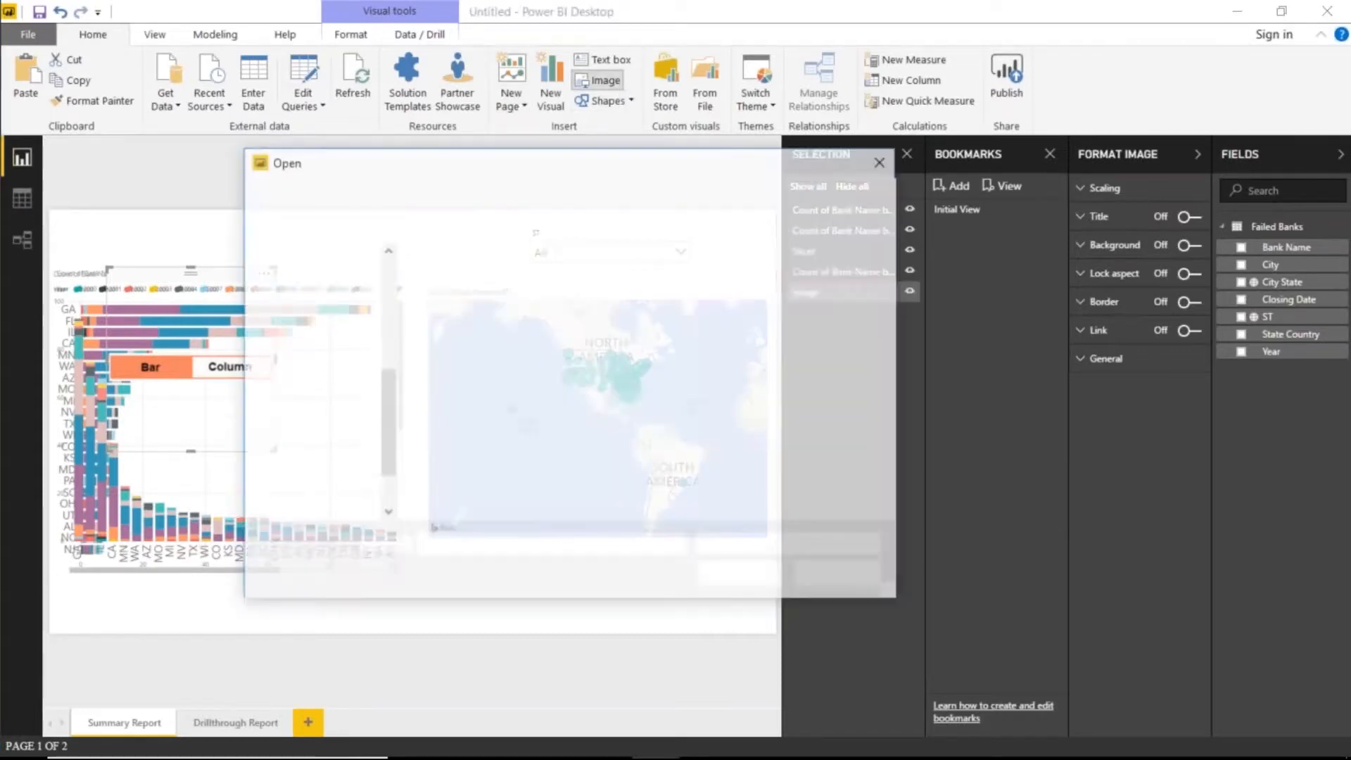
click(682, 313)
double_click(682, 313)
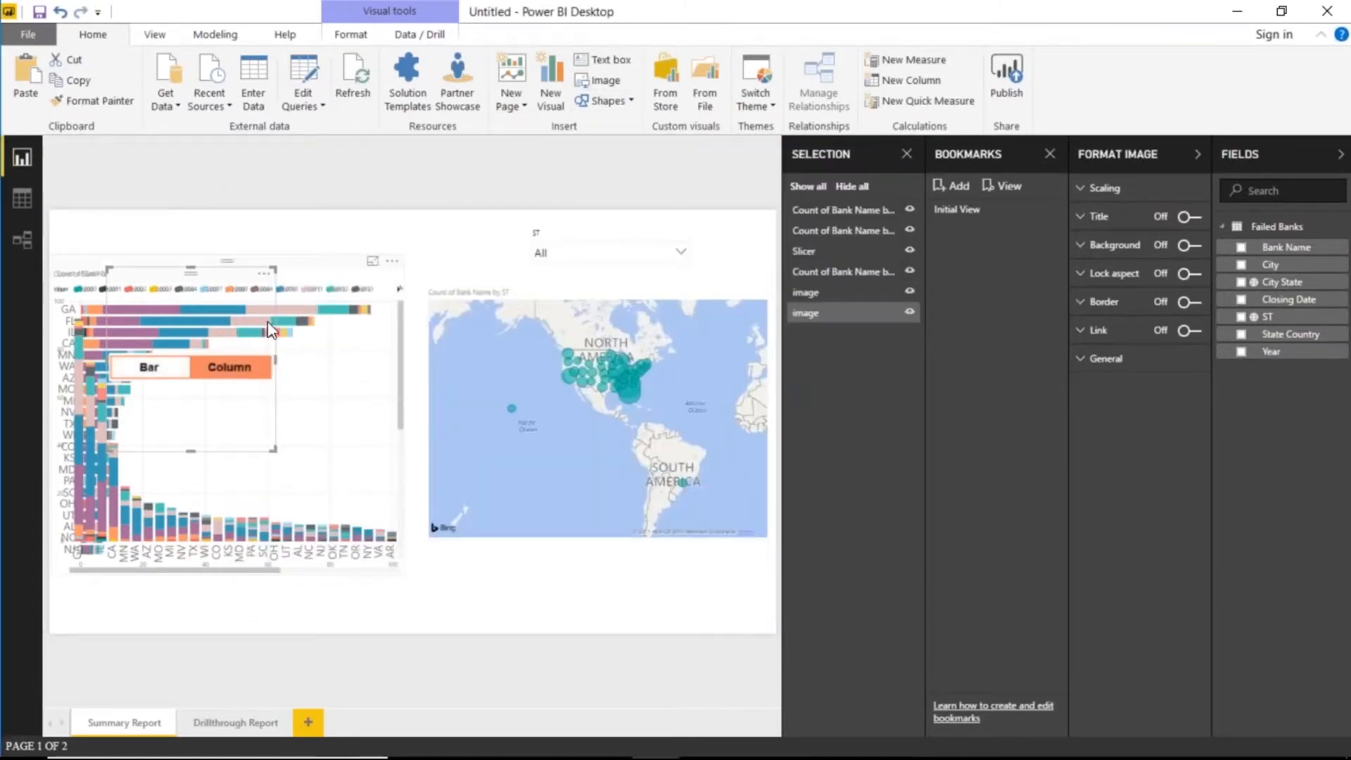
- Resize both button images and stack them together below the bar chart
drag(211, 277, 490, 219)
click(483, 170)
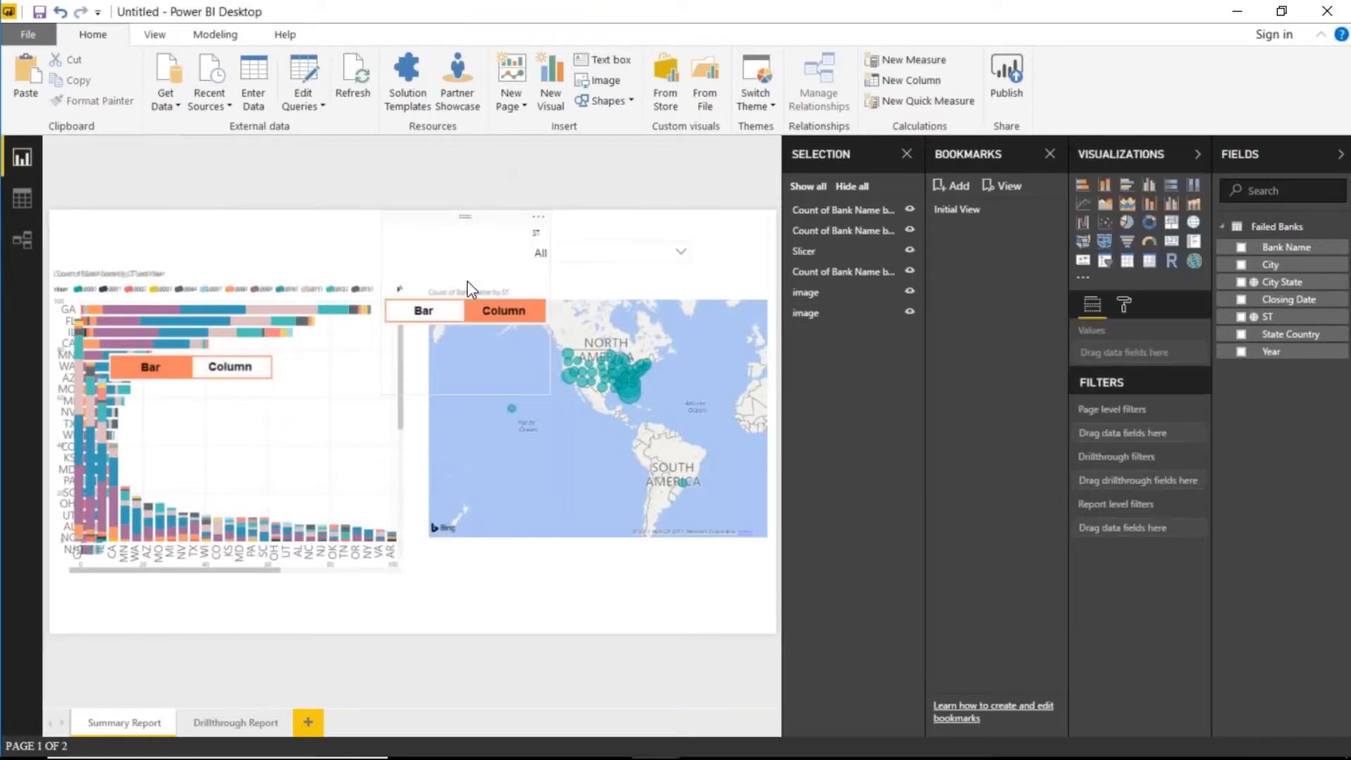
click(460, 377)
drag(463, 392, 460, 261)
click(241, 342)
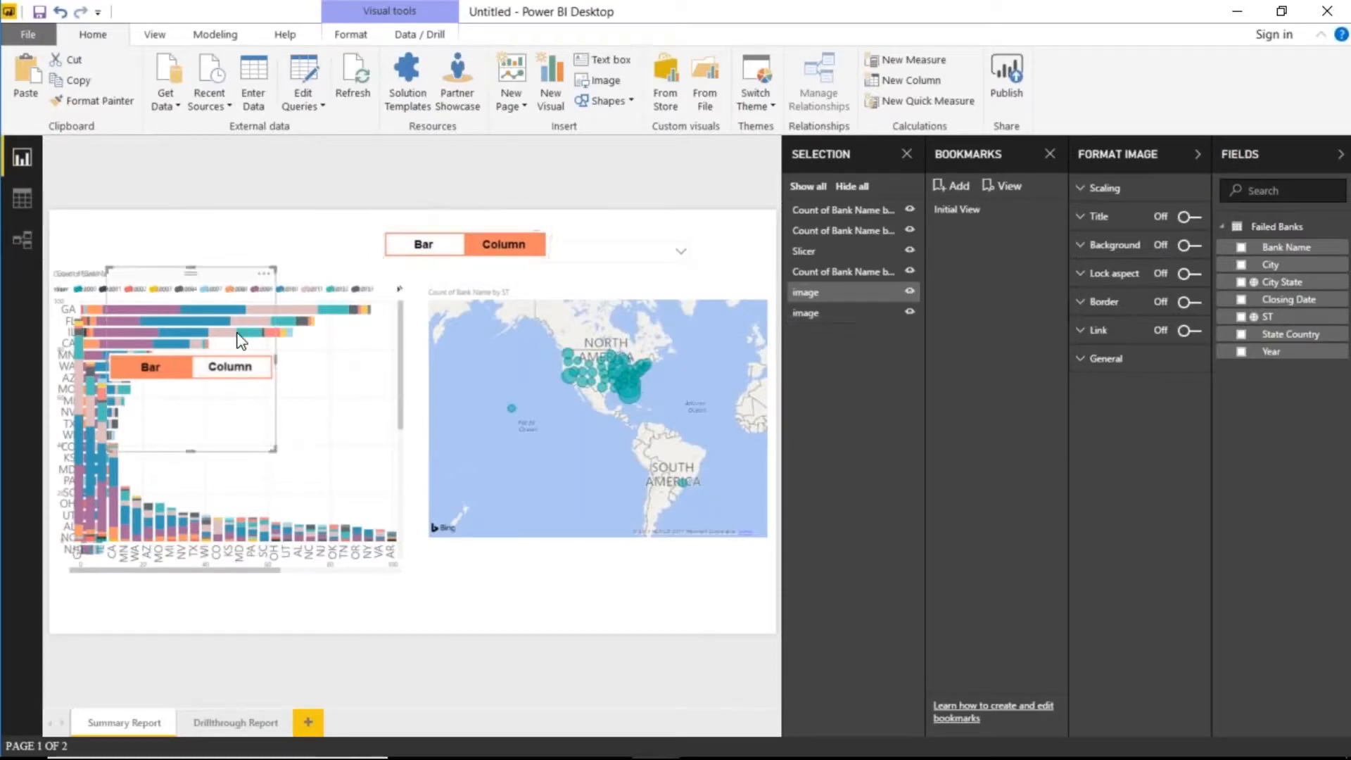
drag(196, 271, 208, 405)
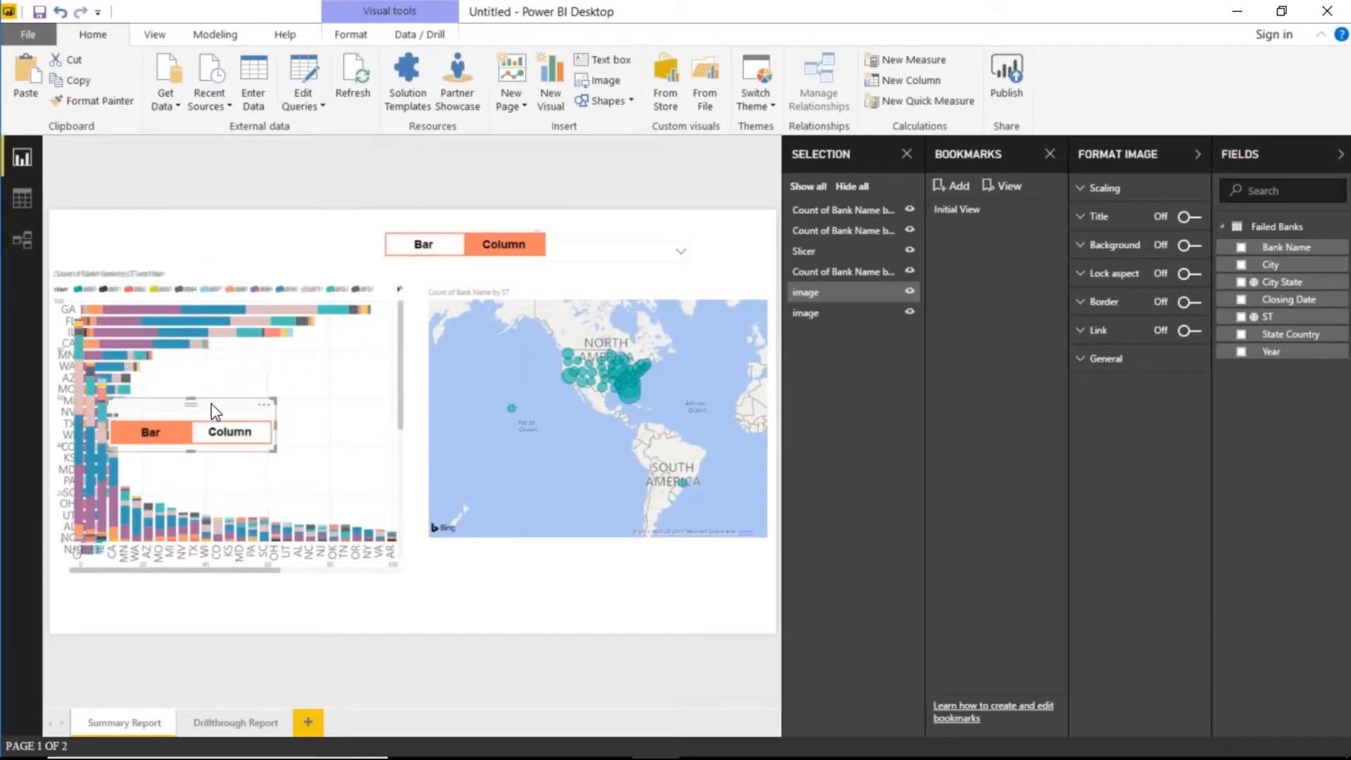
drag(436, 239, 215, 605)
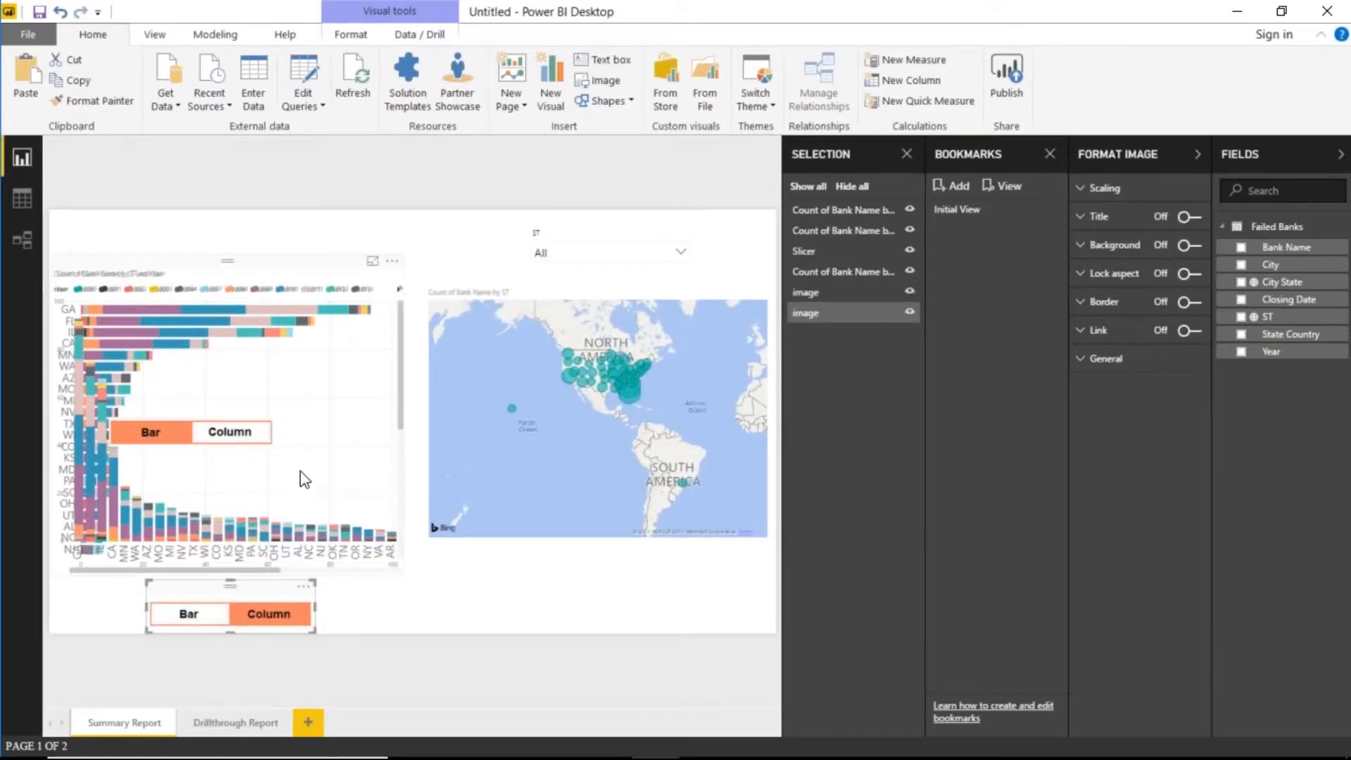
drag(197, 404, 275, 614)
- In the Selection pane, hide the column chart and the Column-highlighted button image, leaving the bar view
click(461, 616)
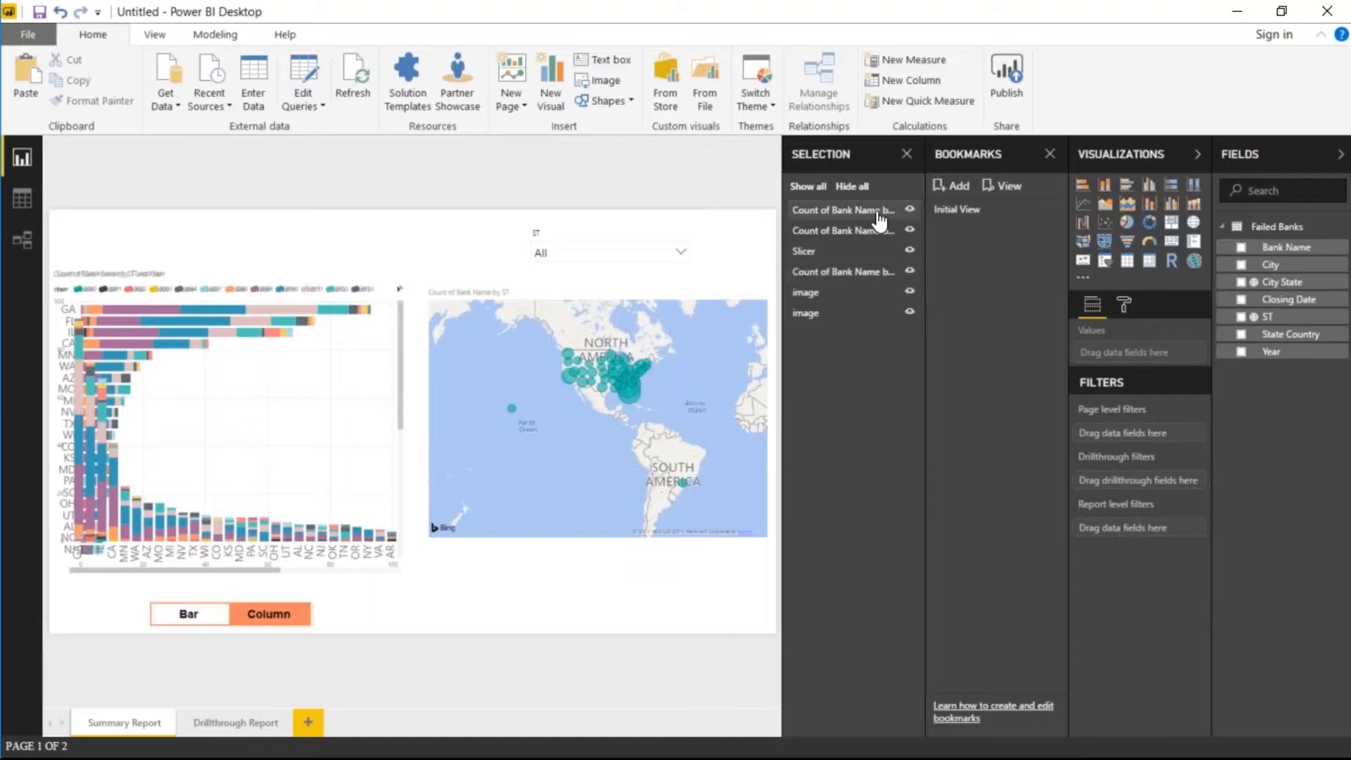
click(851, 187)
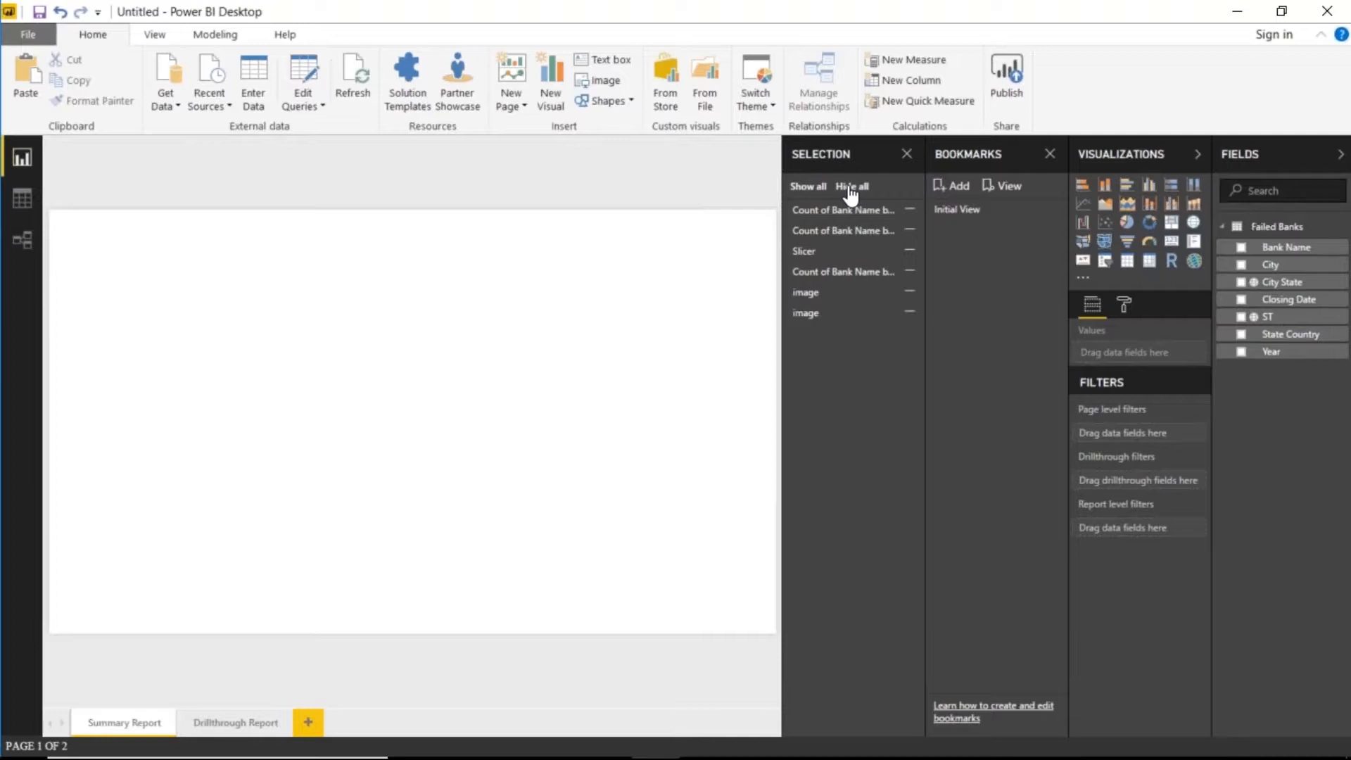
click(810, 191)
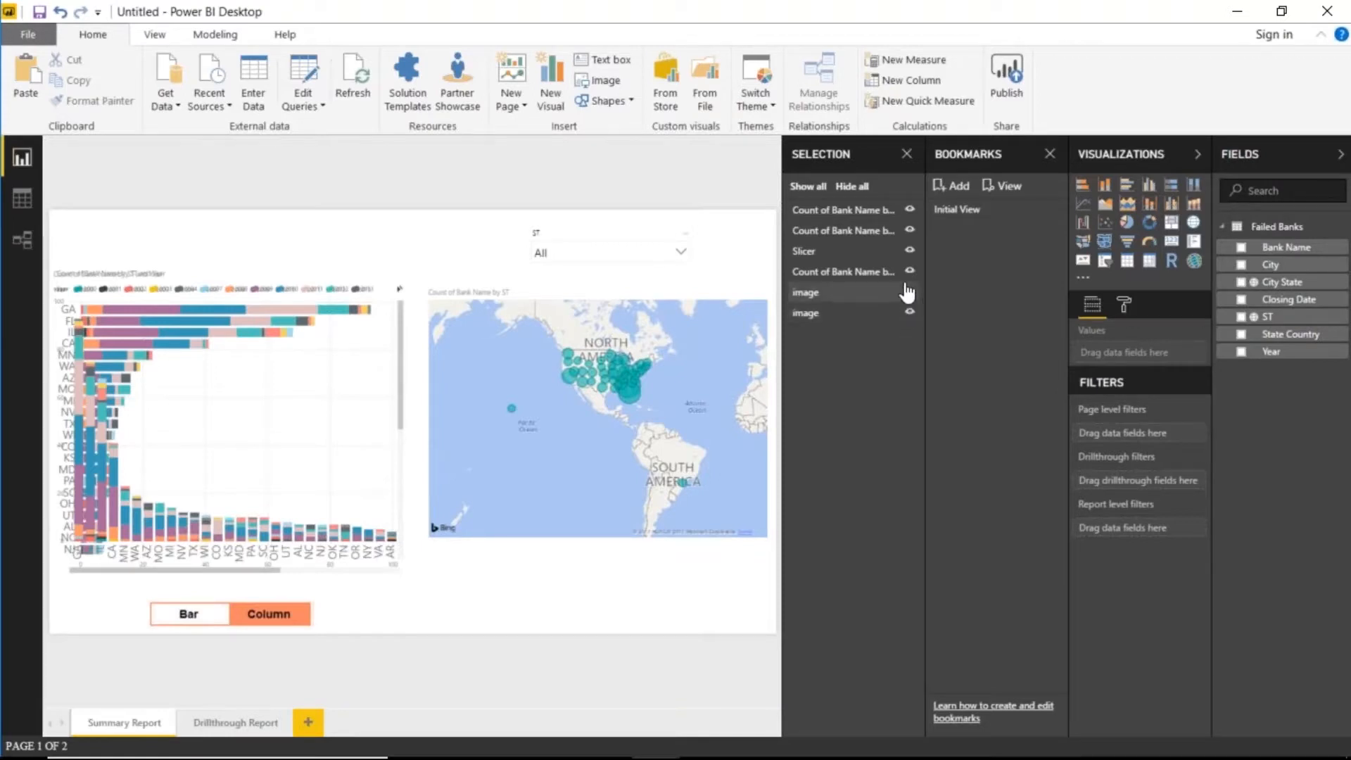
click(910, 272)
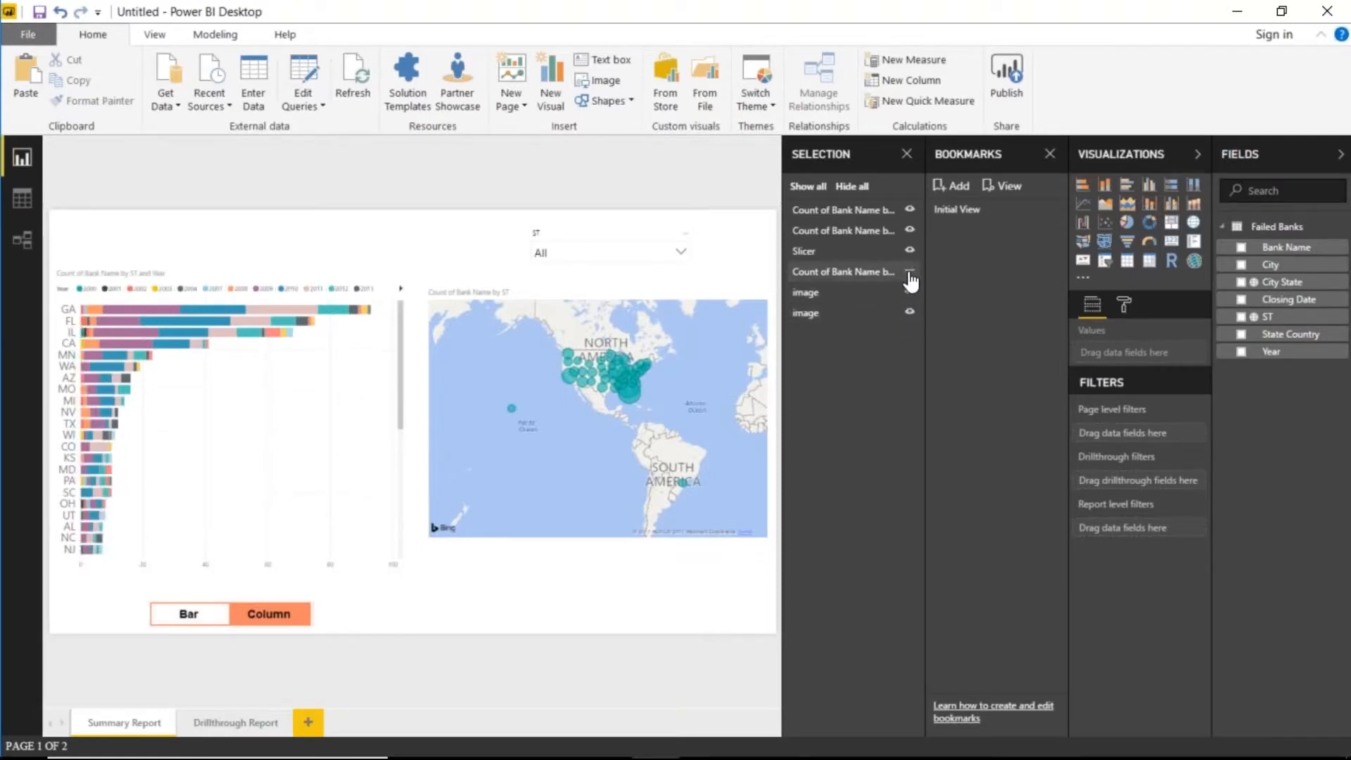
click(910, 312)
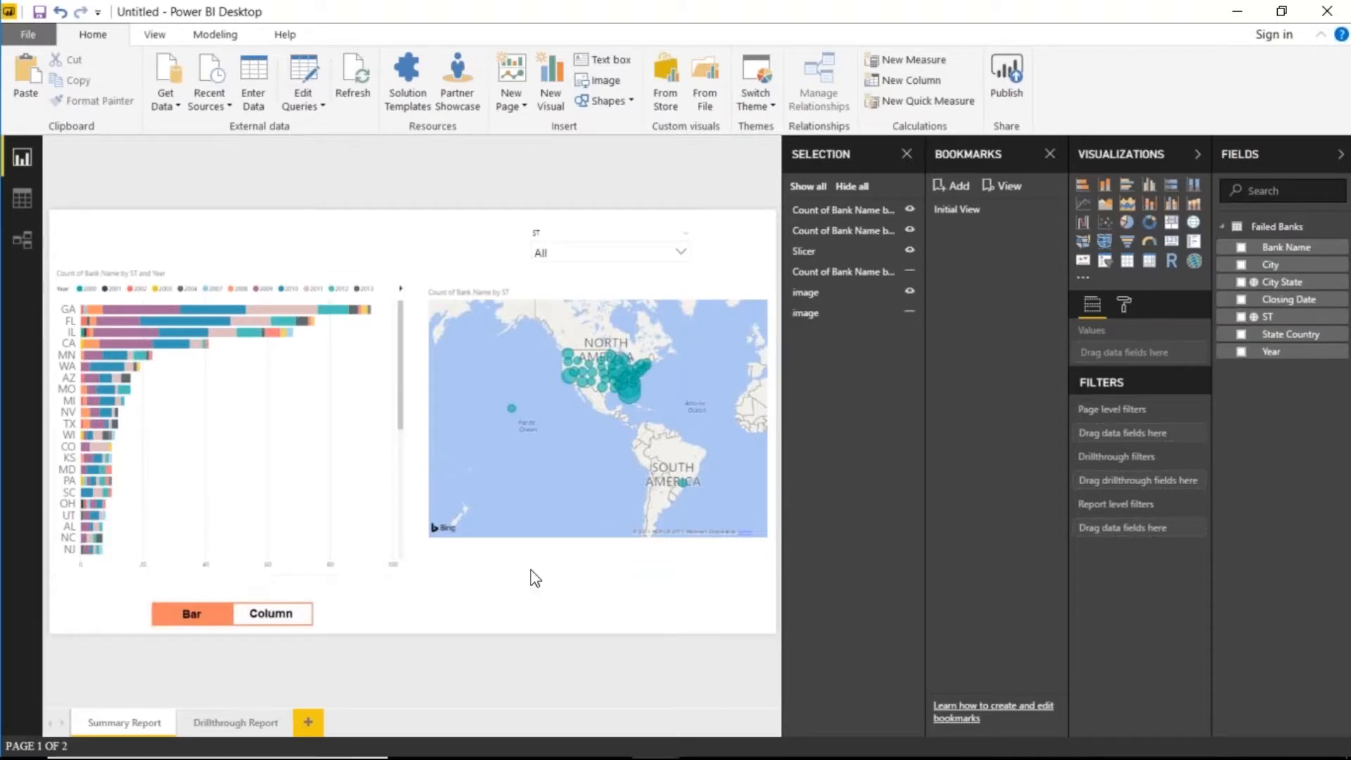
- Update Initial View to capture the bar chart with Bar highlighted, deleting the extra Bookmark 2
click(957, 185)
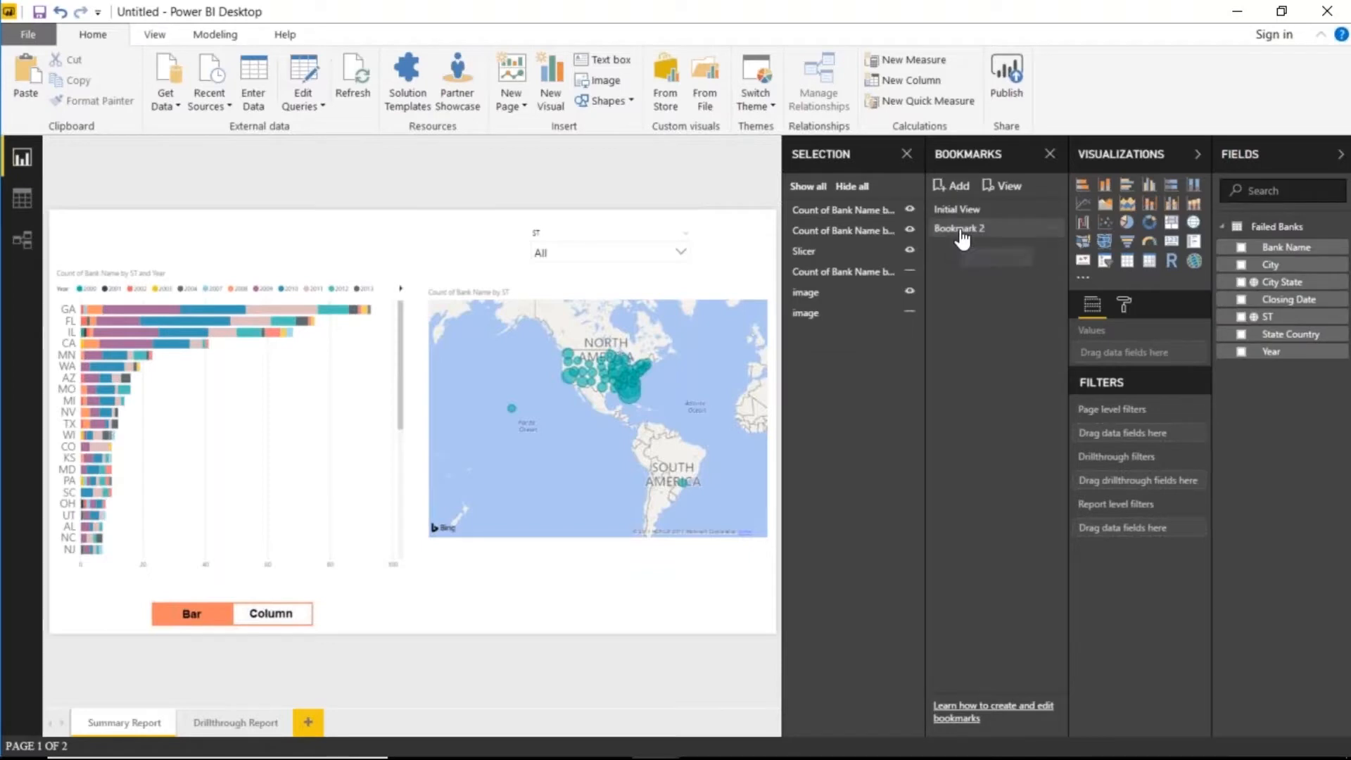
double_click(959, 229)
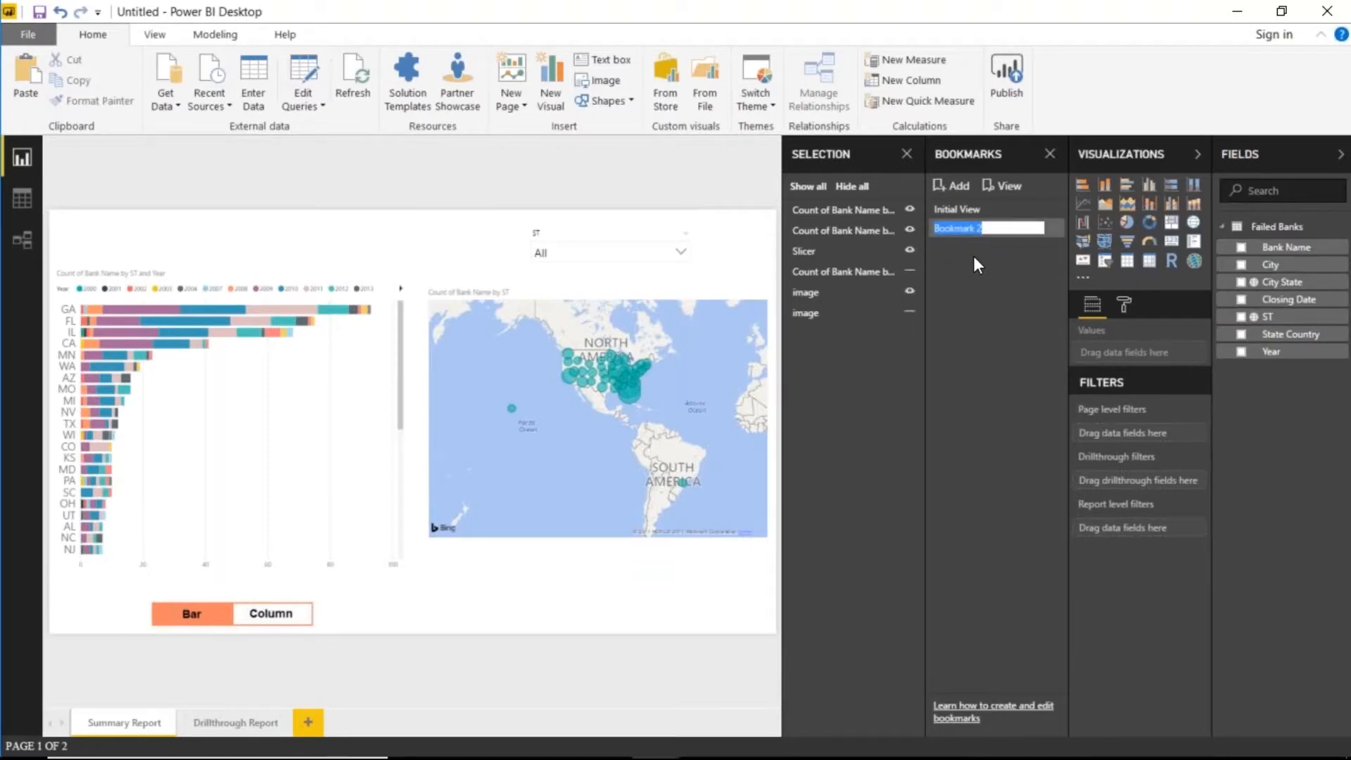
key(Return)
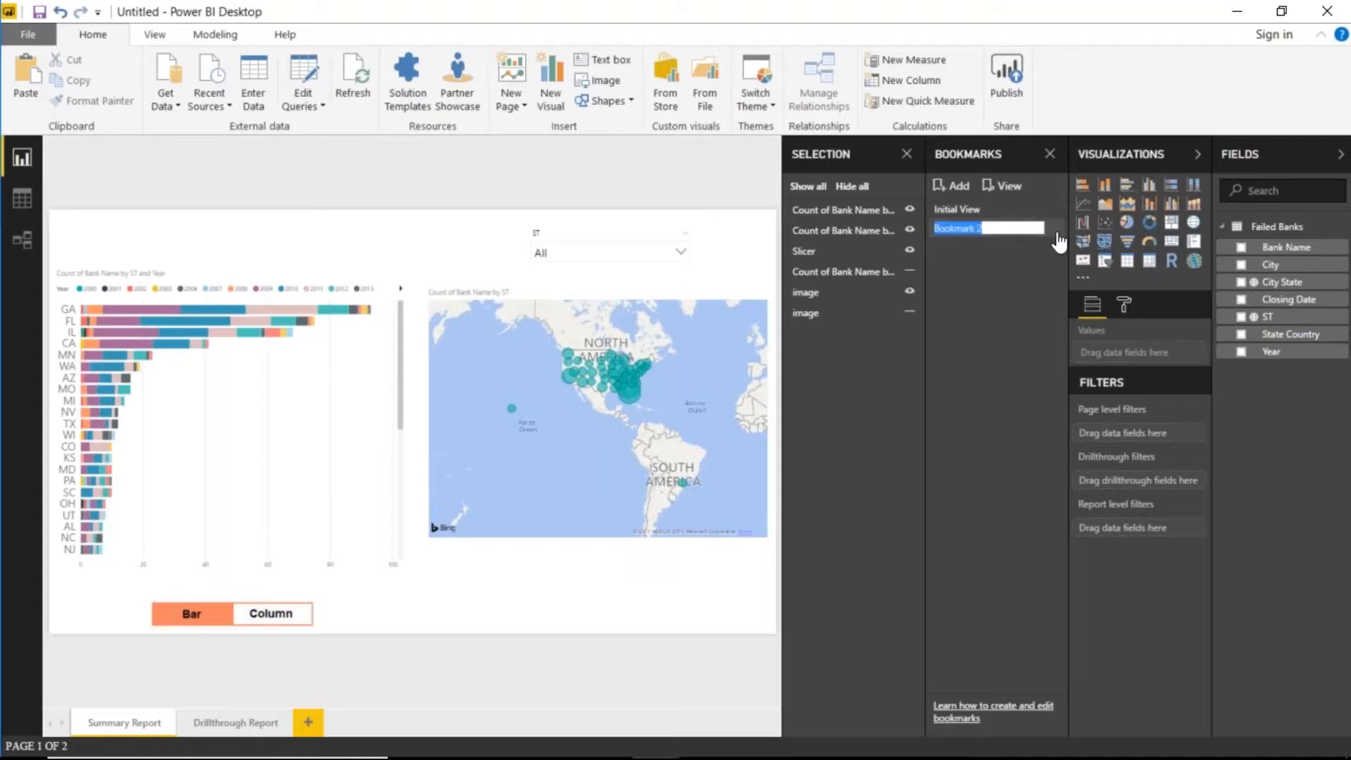
click(1054, 228)
click(1096, 283)
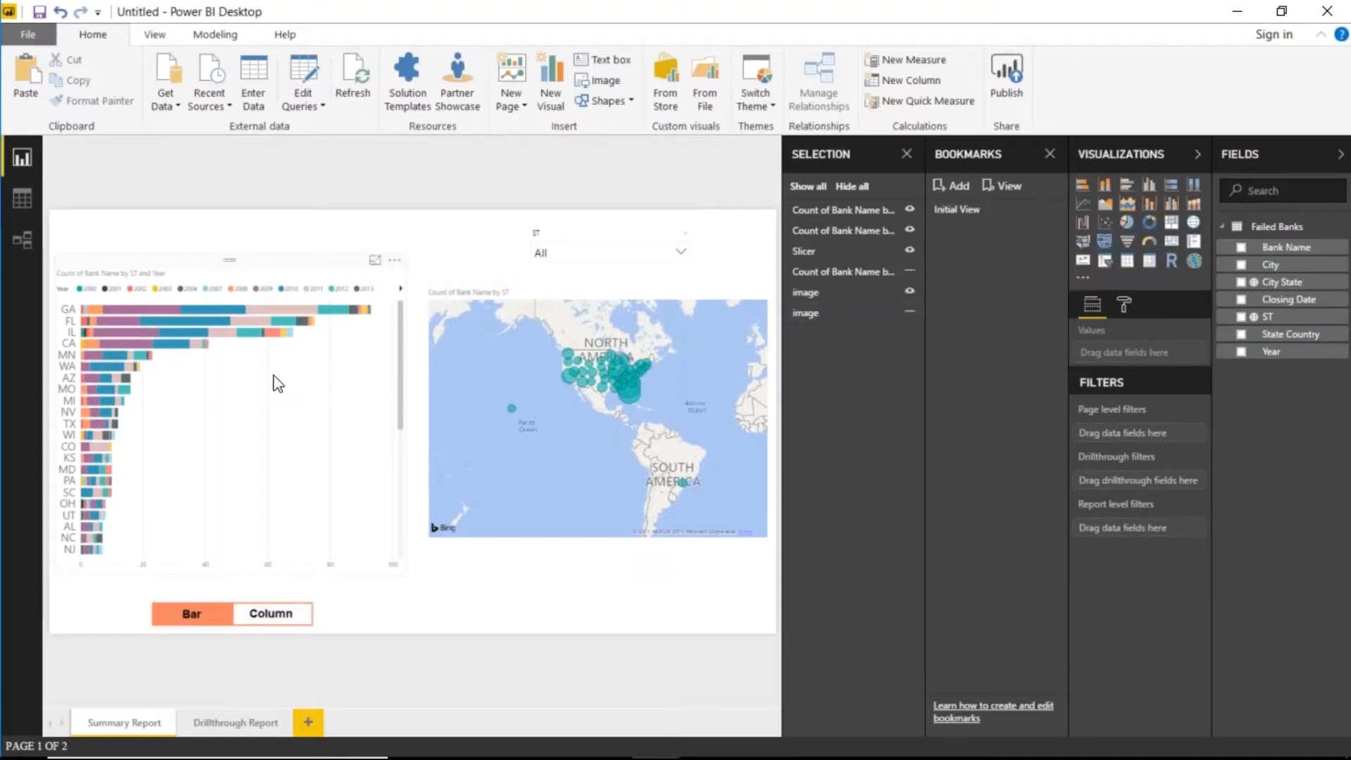
click(1056, 213)
click(1073, 227)
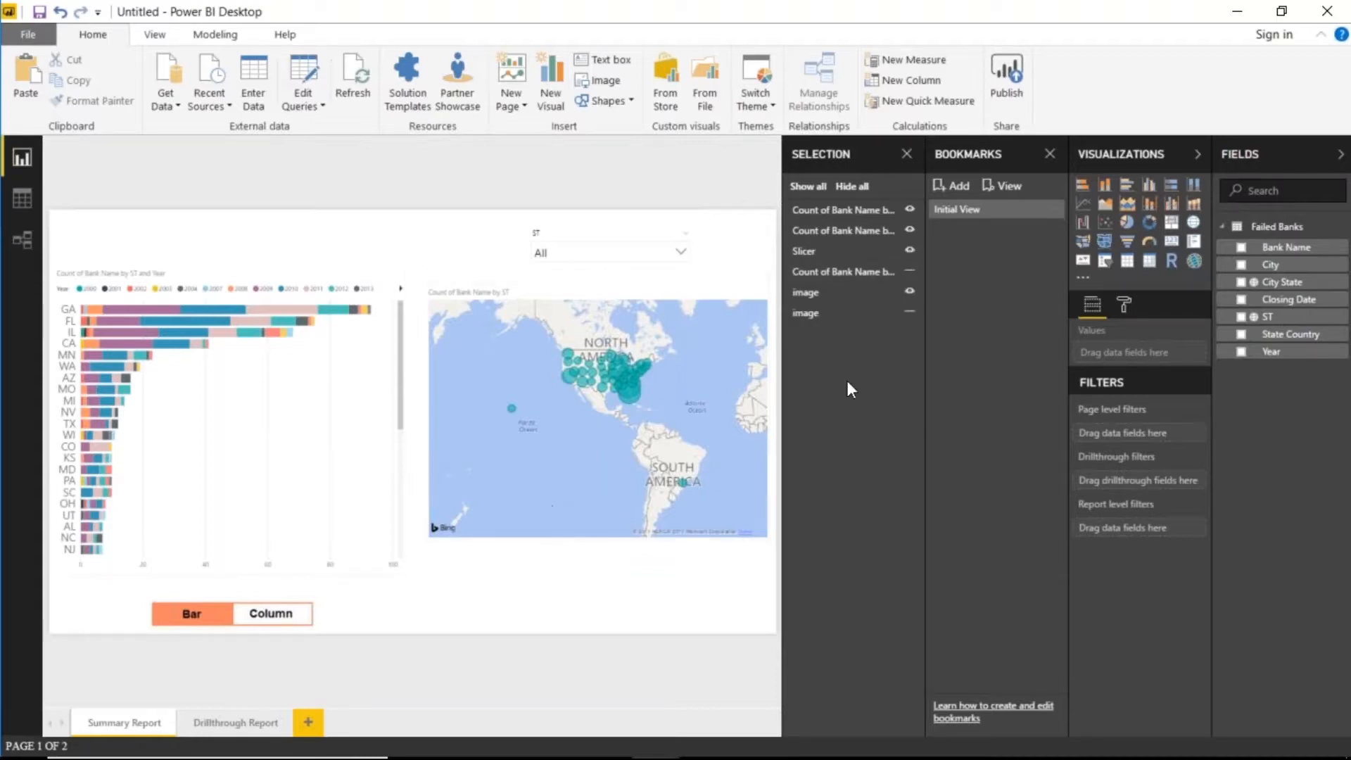
- Show the column chart and Column image while hiding the bar chart and Bar image
click(910, 273)
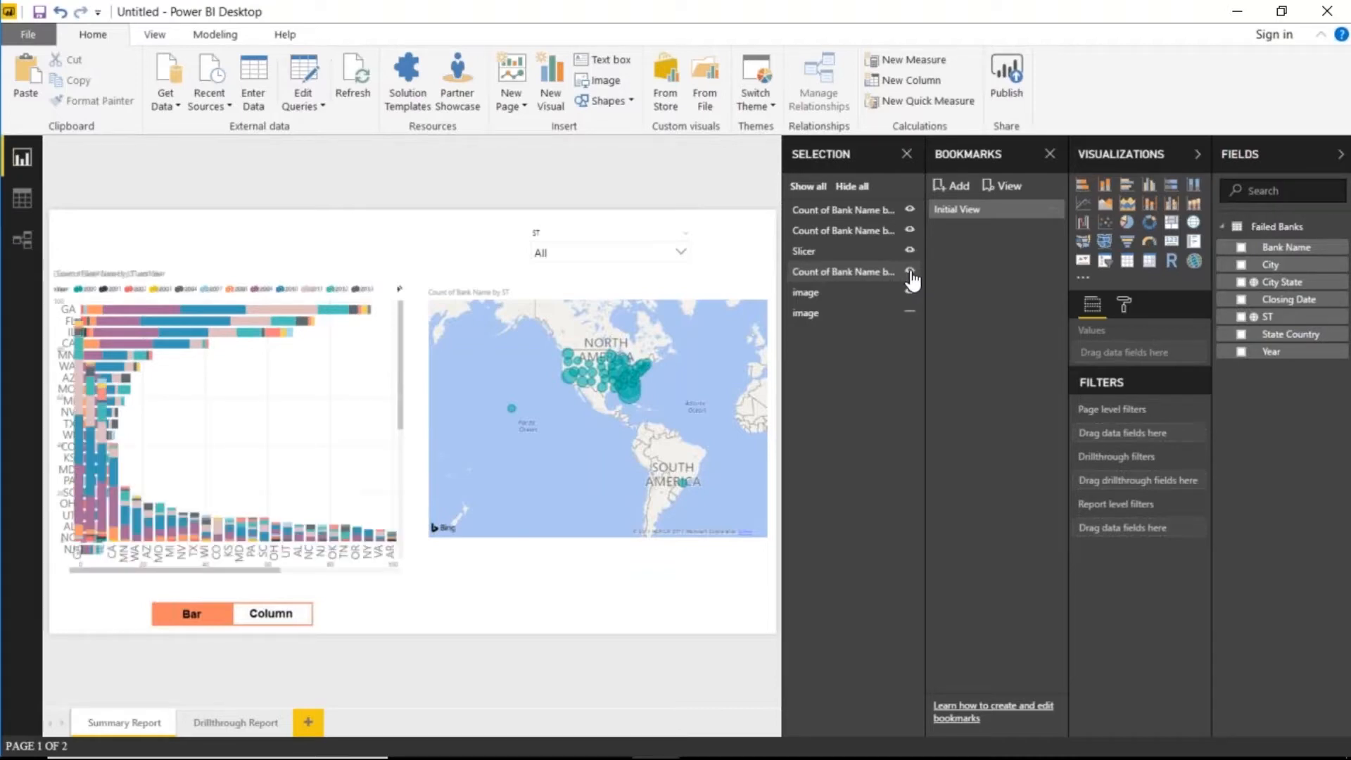
click(910, 210)
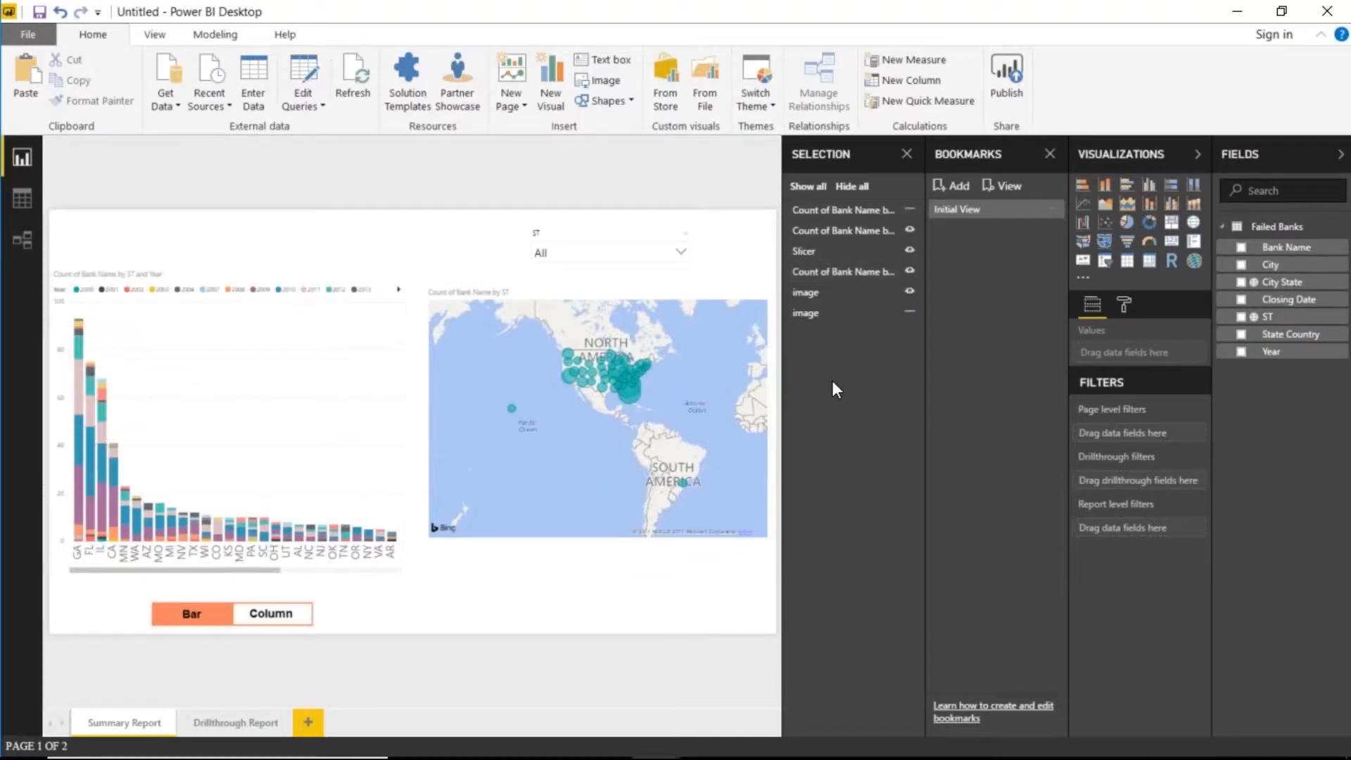
click(910, 292)
click(910, 313)
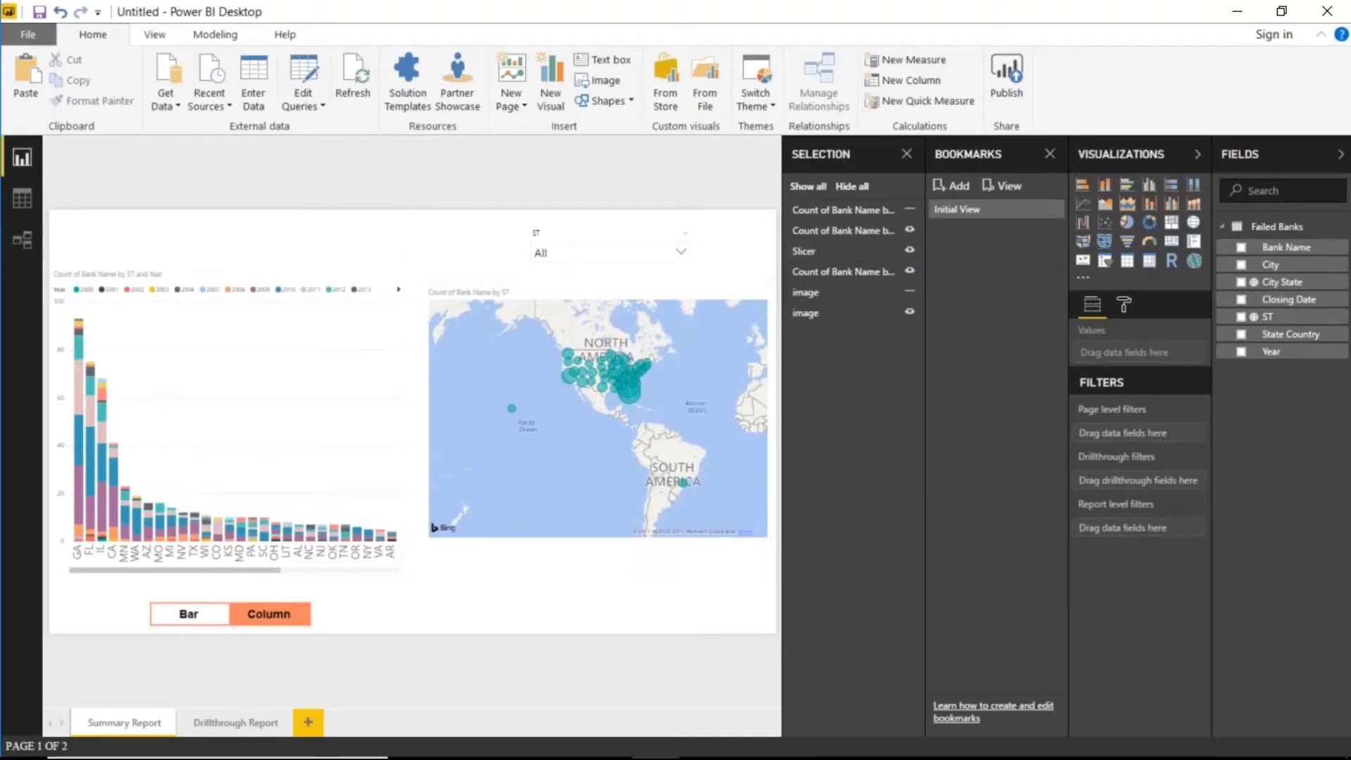
- Add a bookmark of the column layout and name it 'Column Chart View'
click(943, 187)
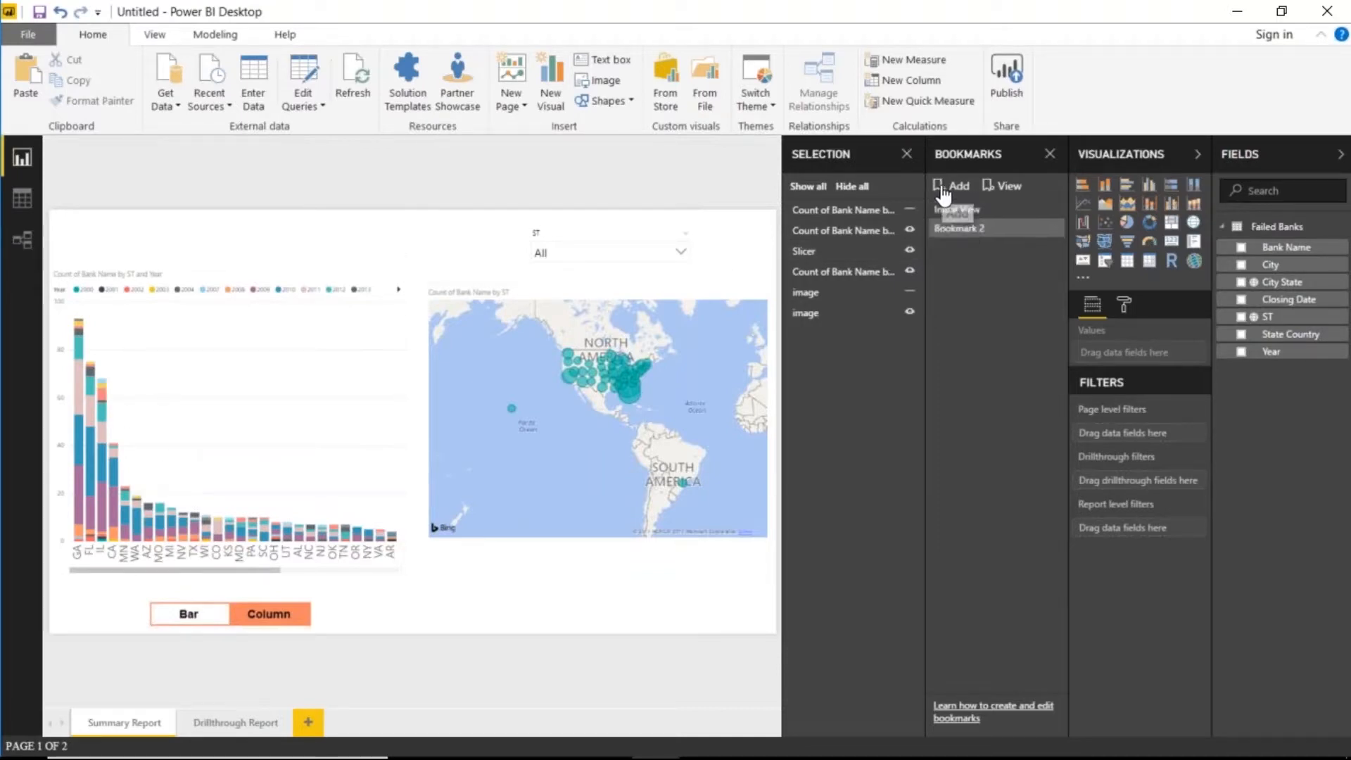
double_click(947, 230)
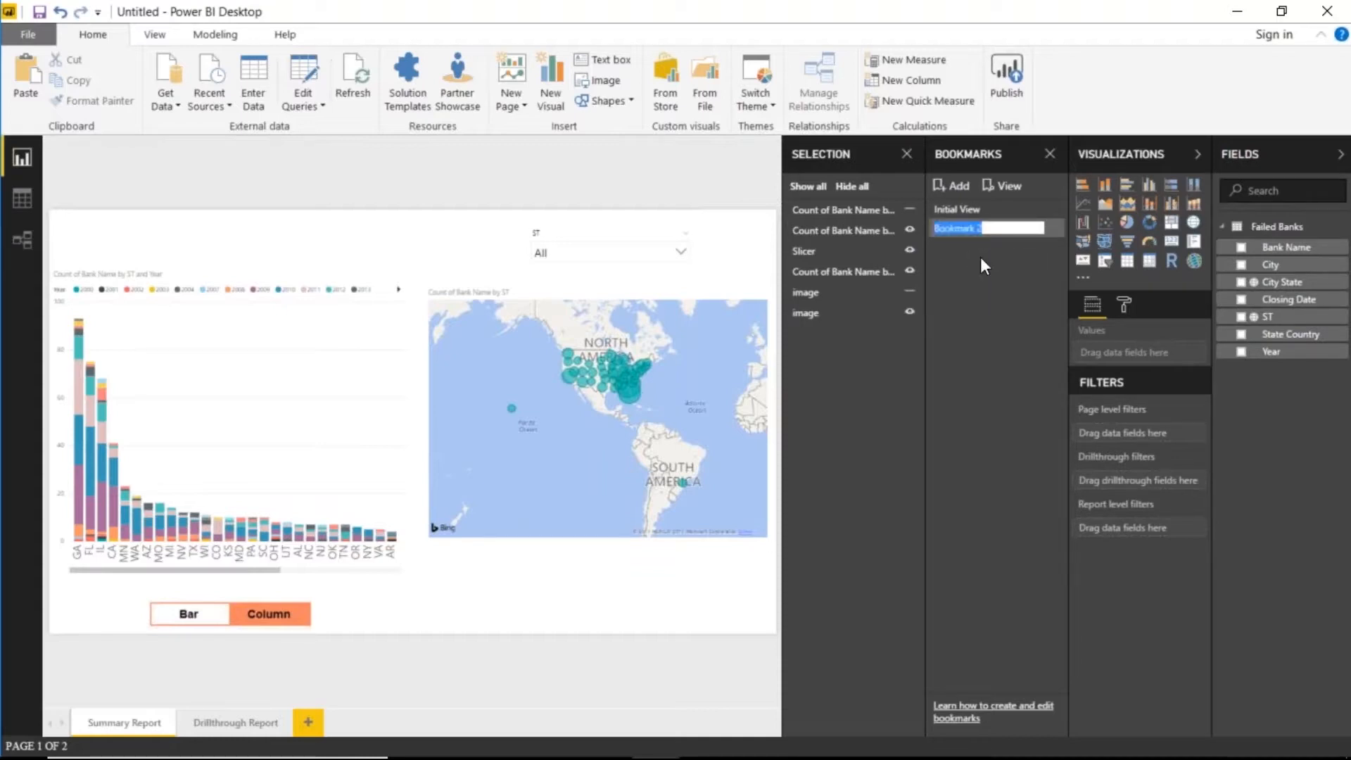
text(Column Chart View)
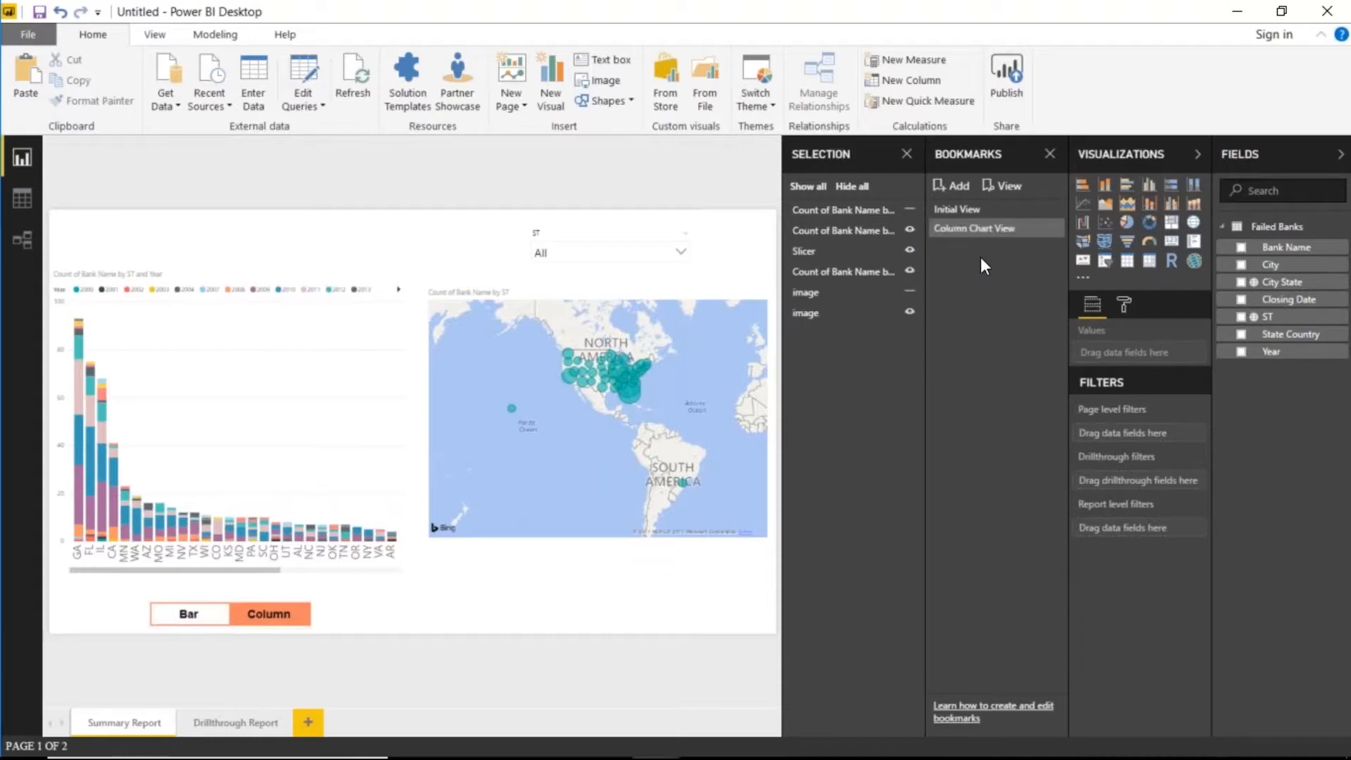
key(Return)
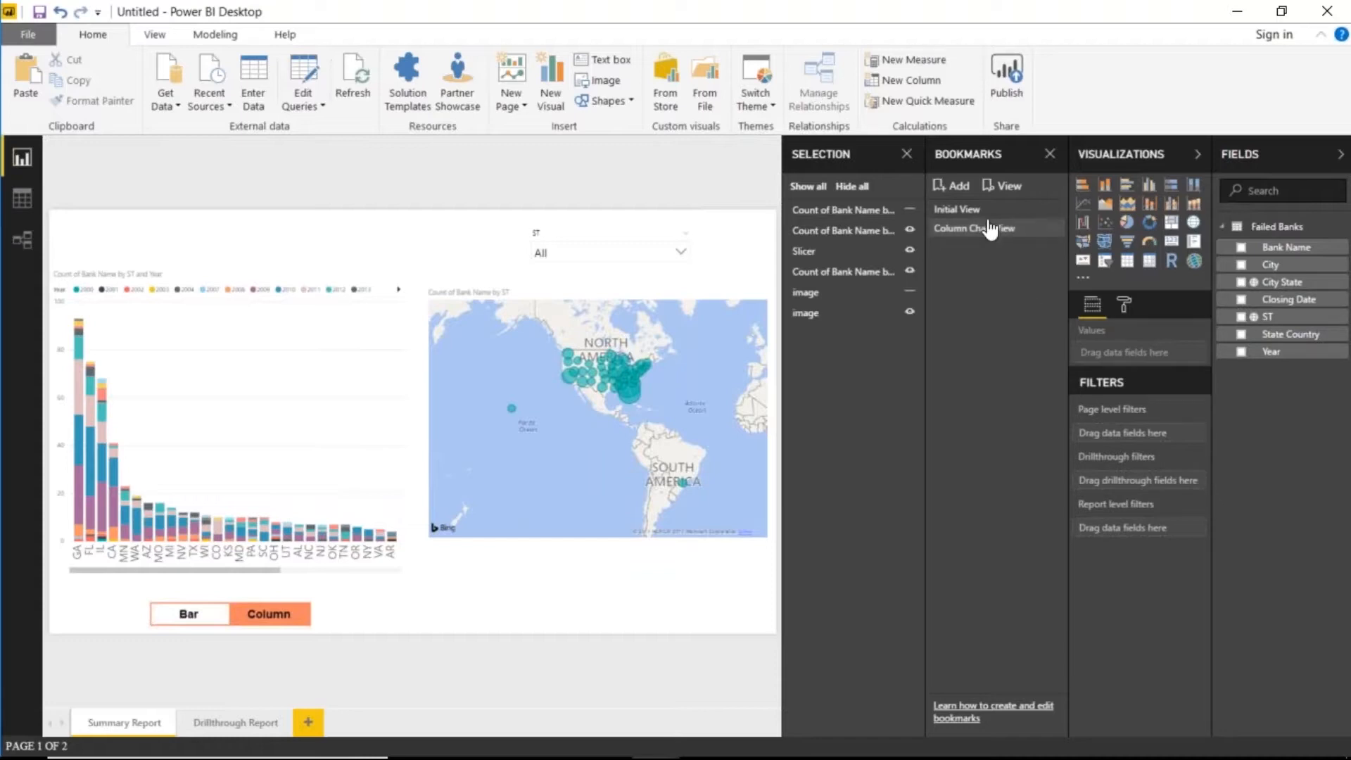
- Alternate between the Initial View and Column Chart View bookmarks to test them, ending on Column Chart View
click(968, 211)
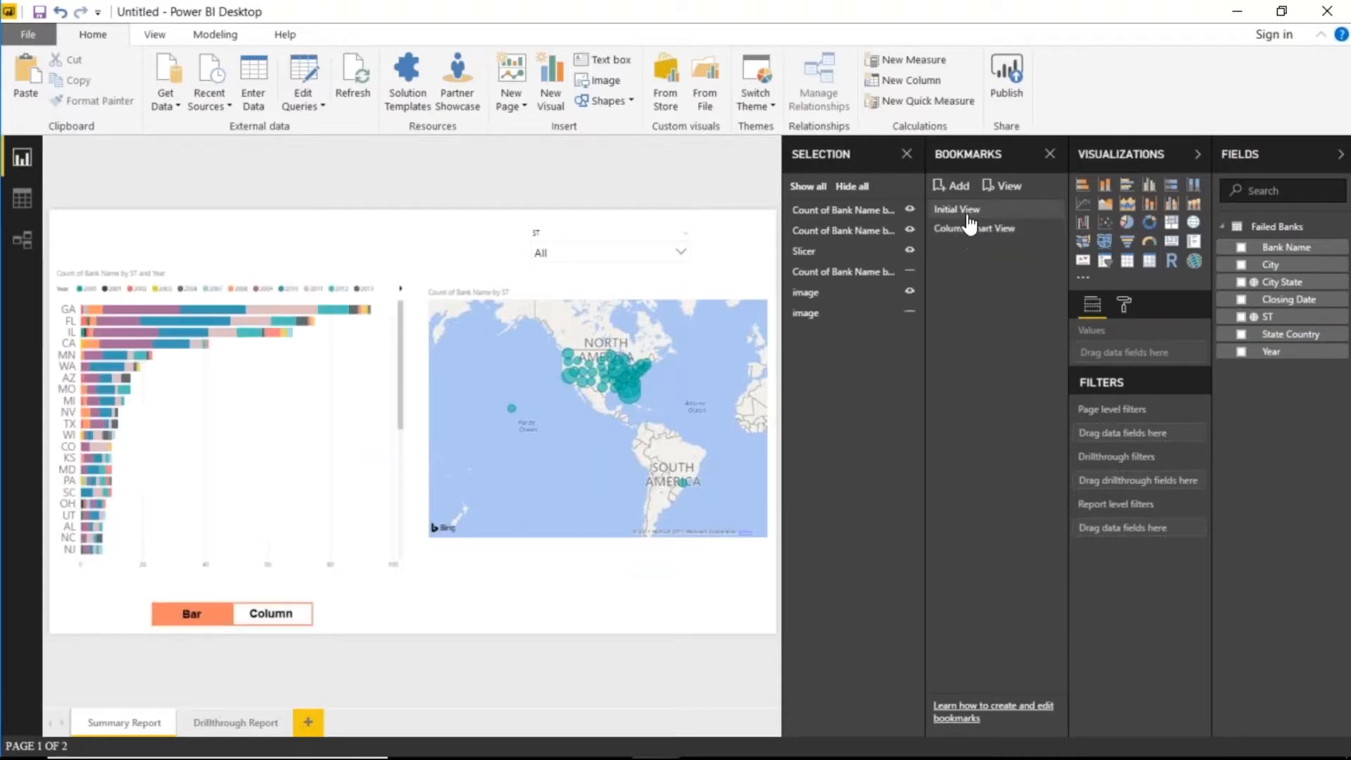
click(971, 230)
click(968, 212)
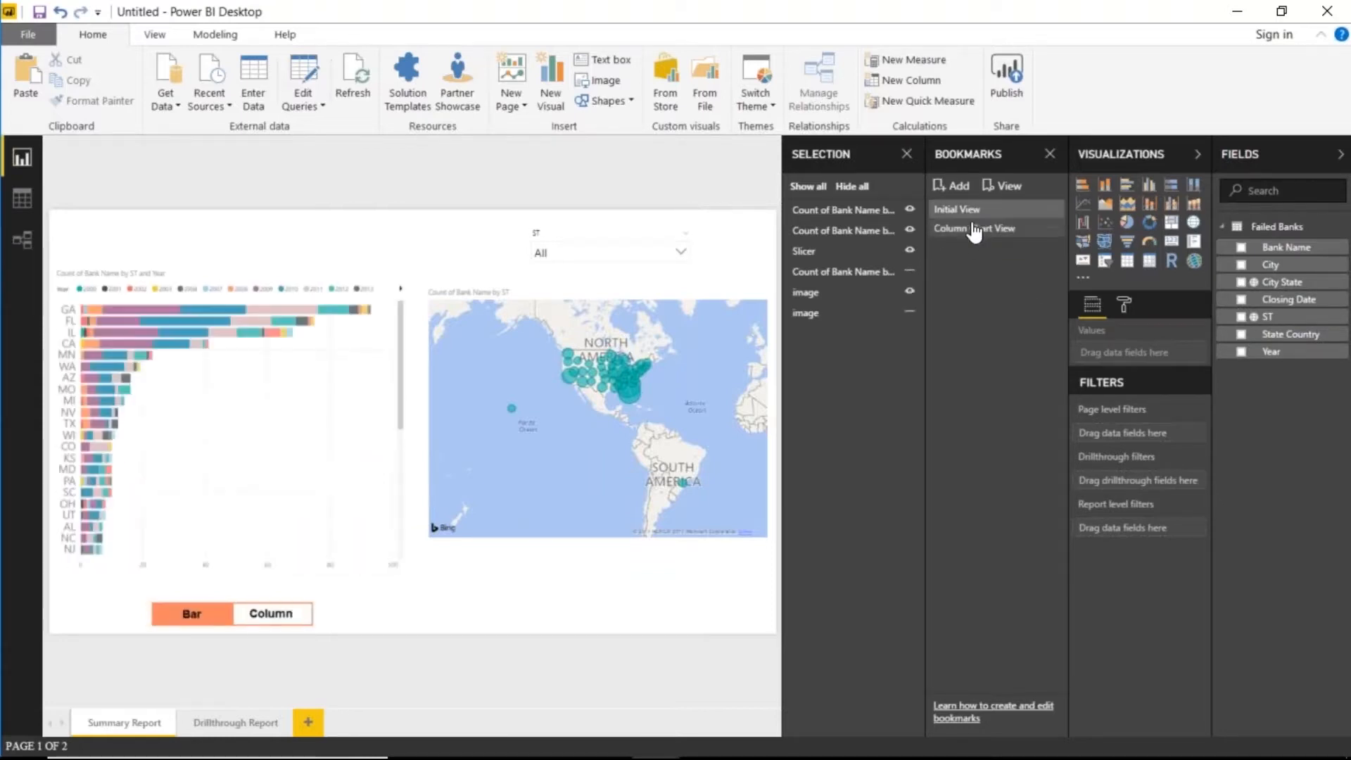
click(974, 233)
click(972, 217)
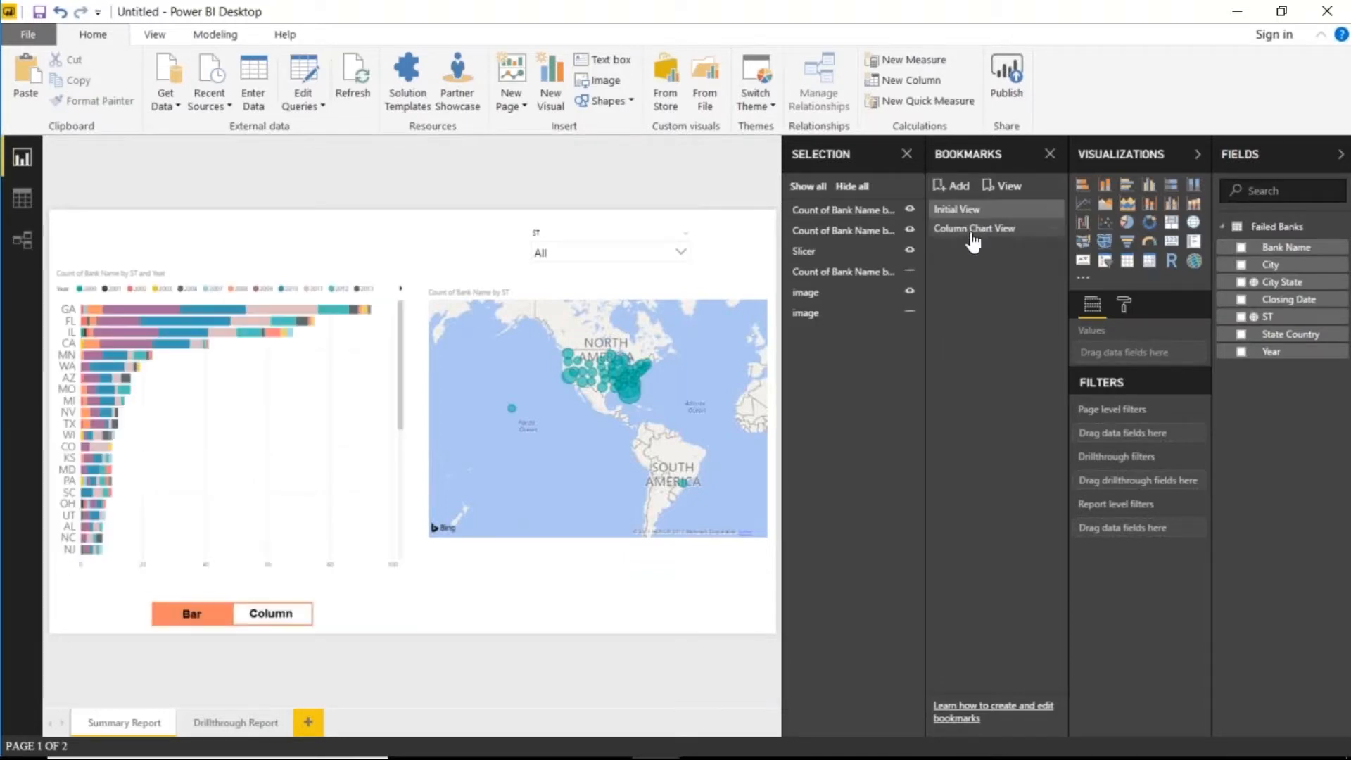
click(974, 233)
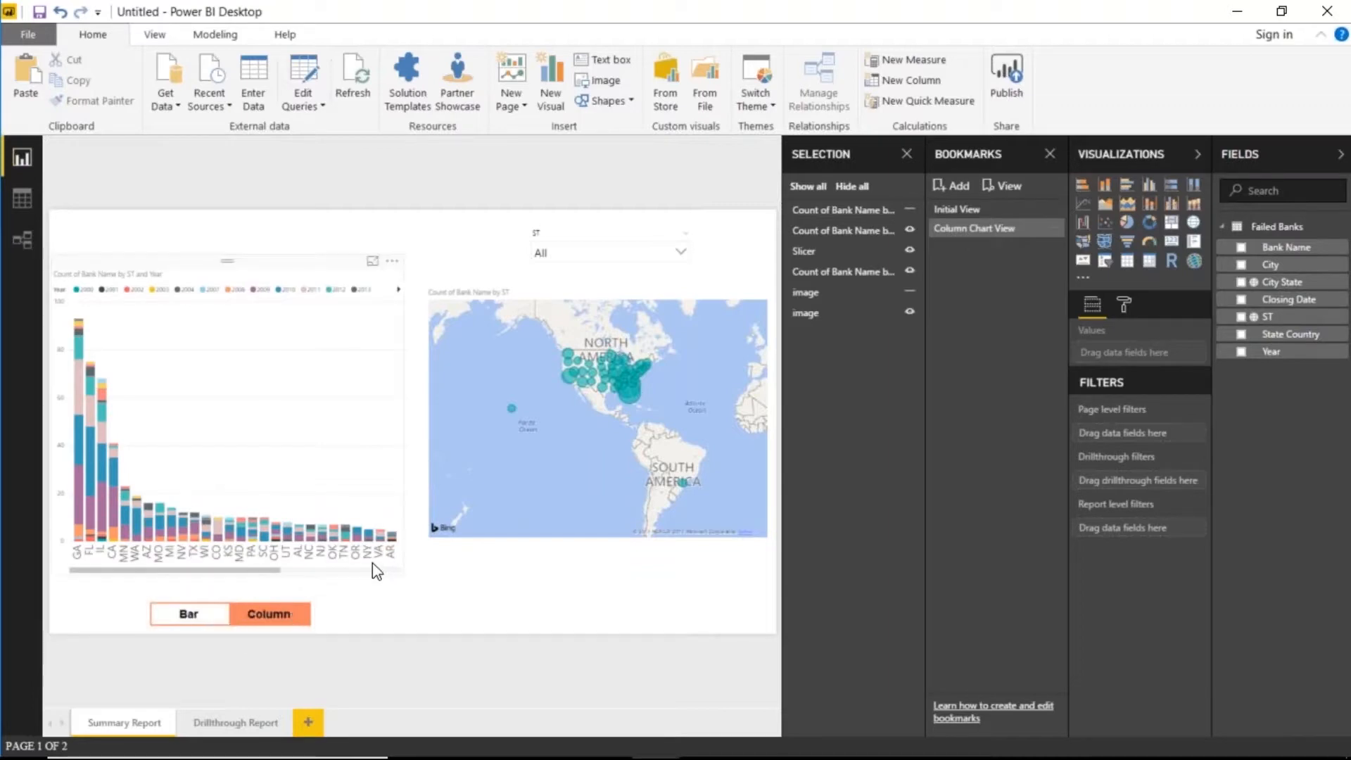
click(996, 210)
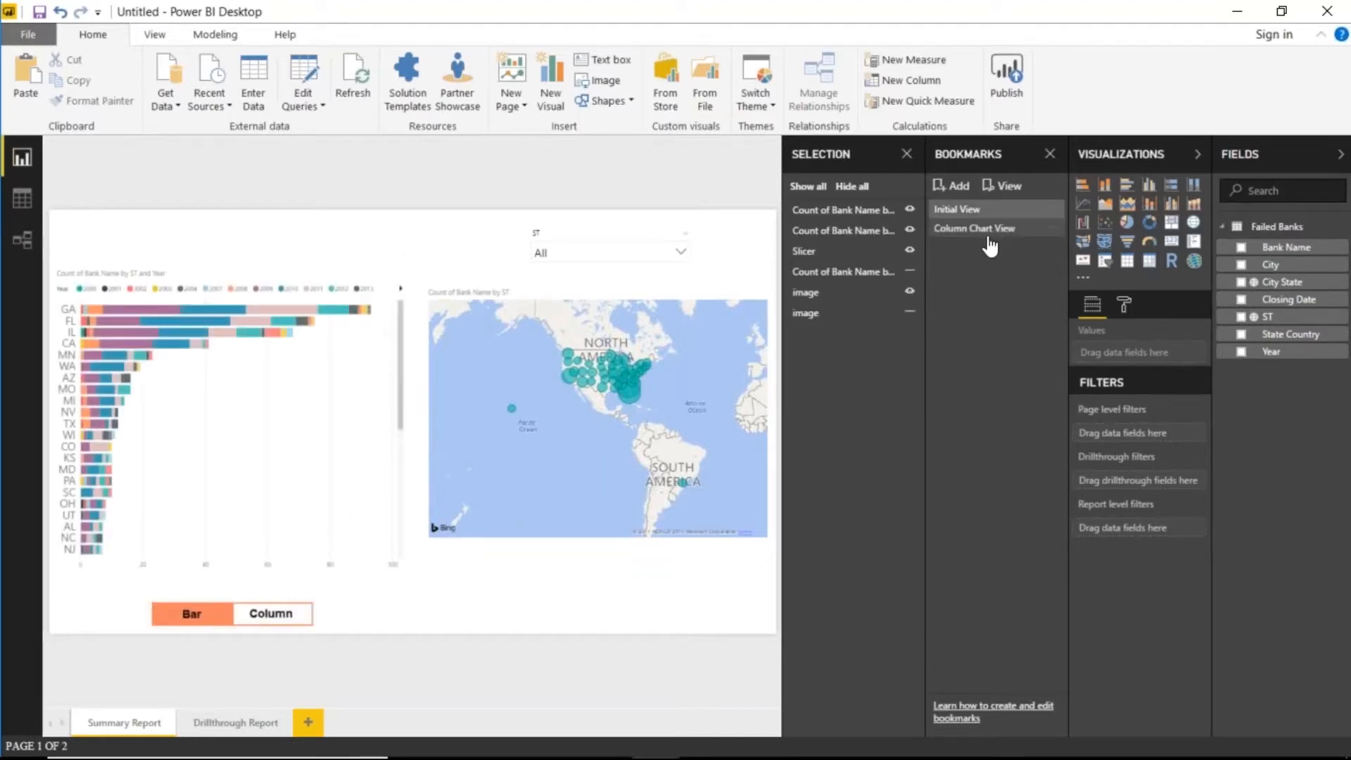
click(979, 229)
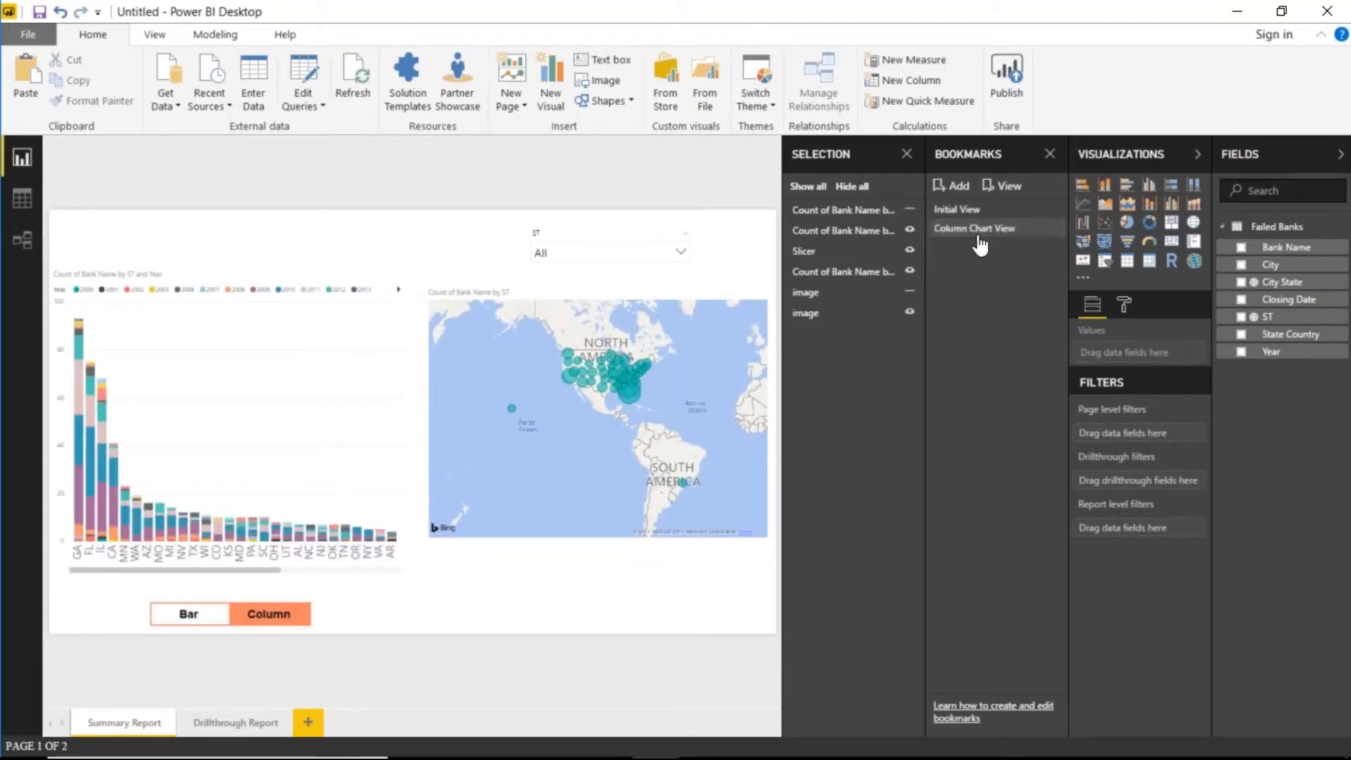
click(973, 210)
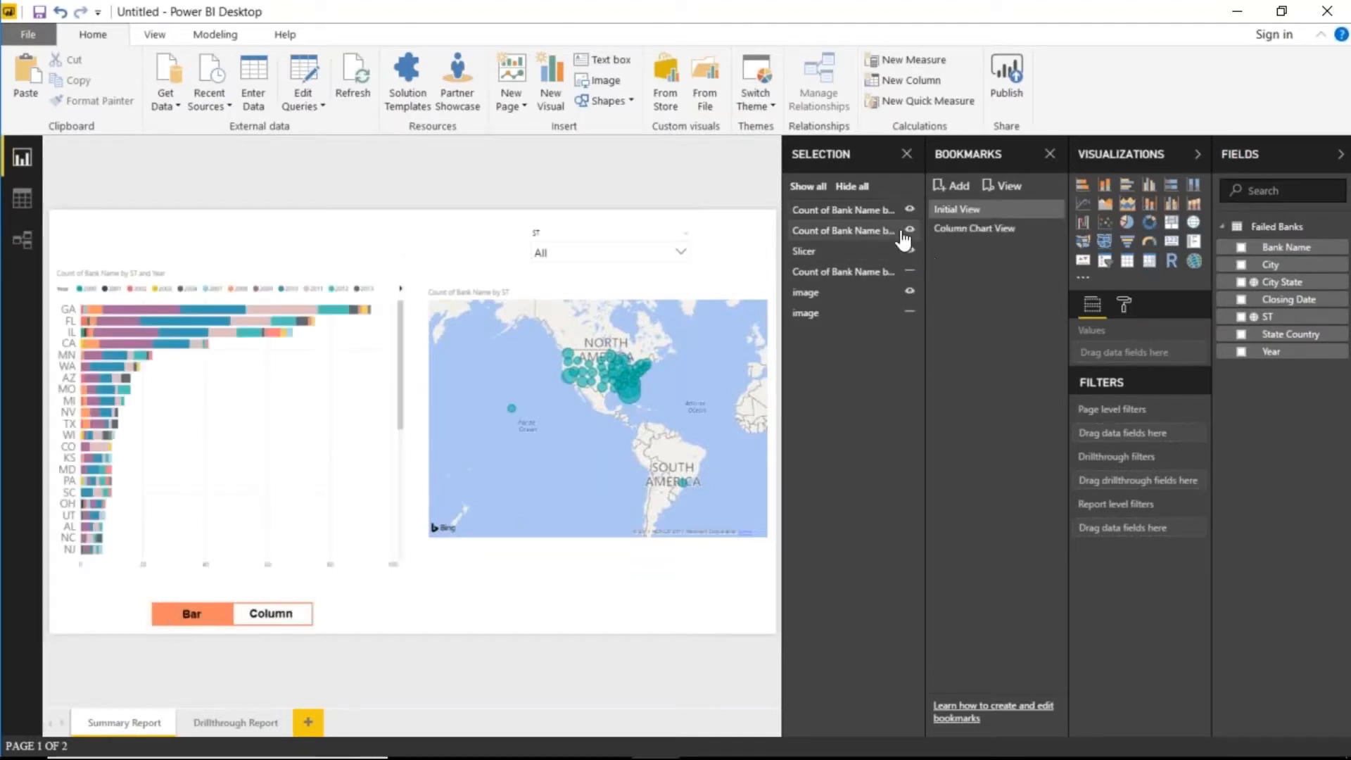
click(960, 228)
click(967, 228)
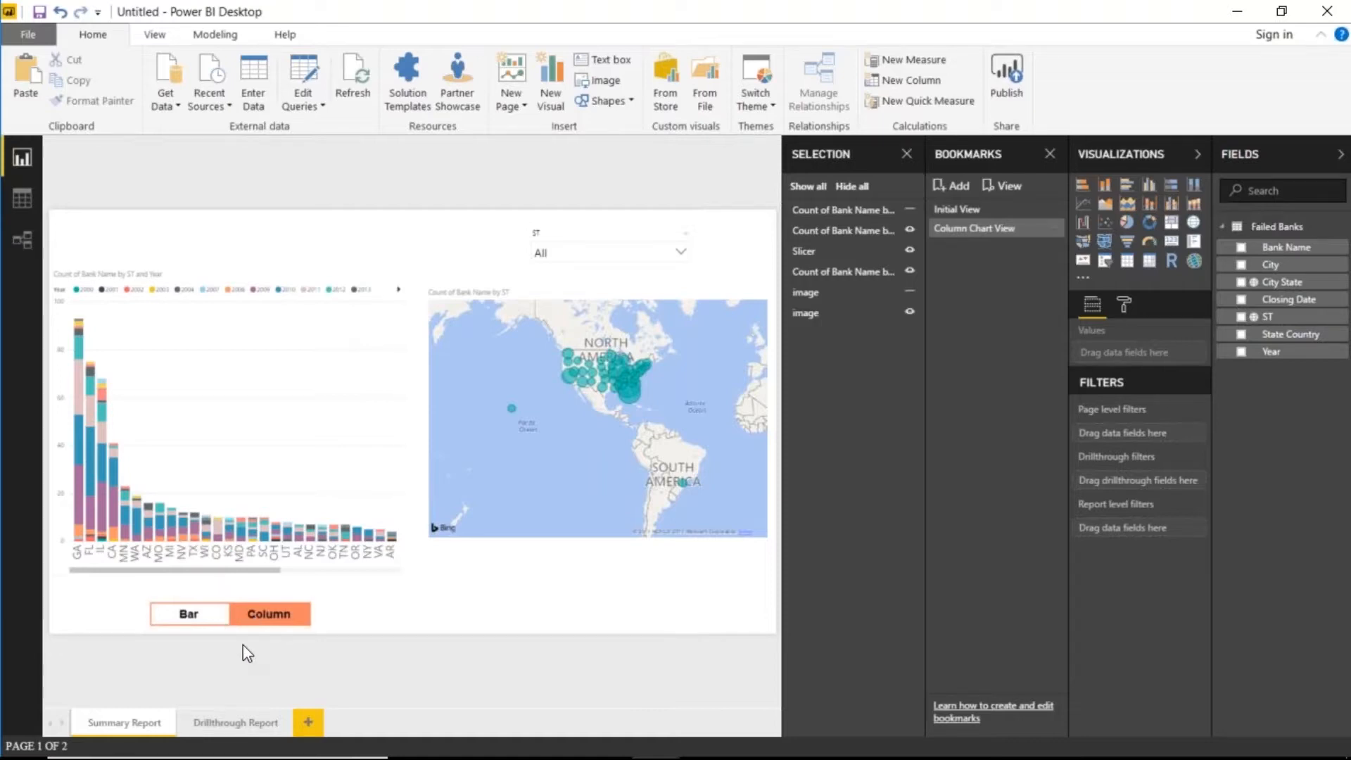
- Link the Column-highlighted image to the Initial View bookmark, then apply Initial View to show bars
click(209, 606)
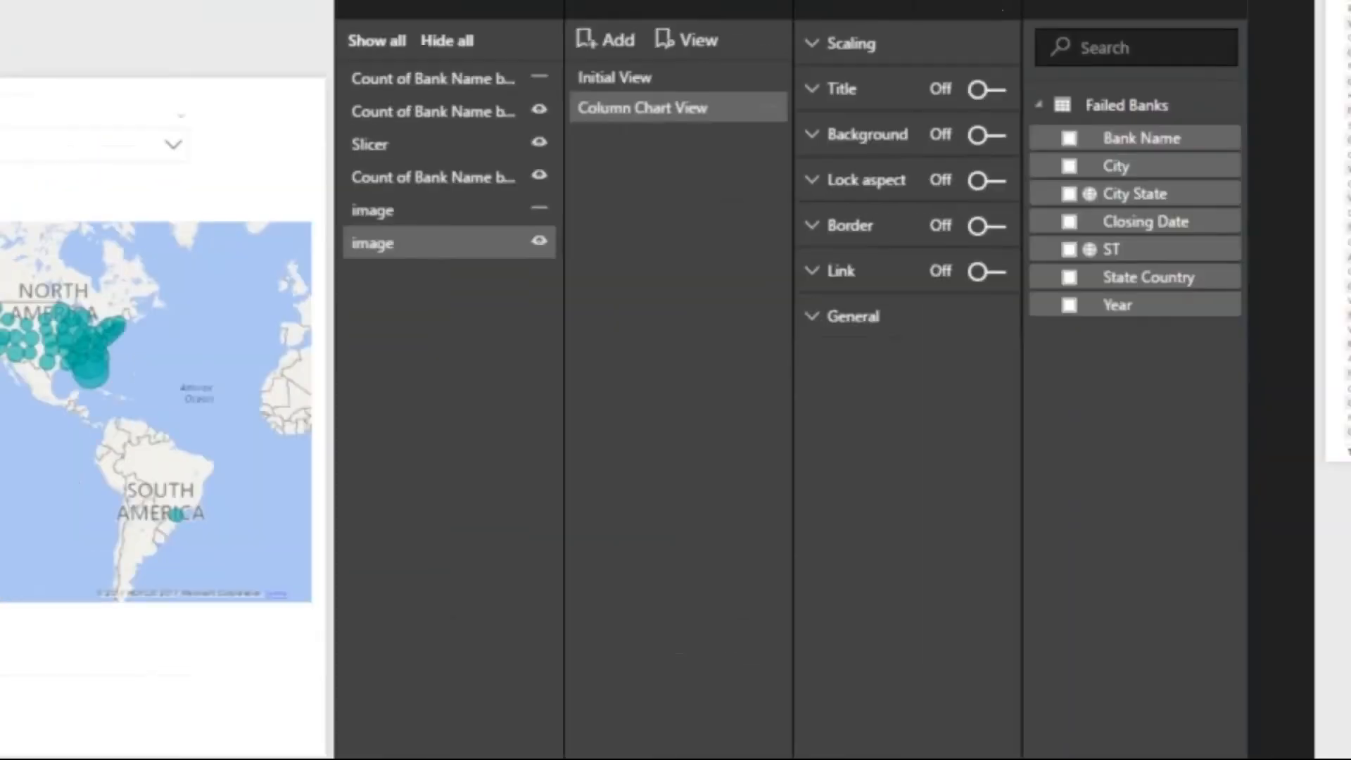
drag(881, 294, 680, 615)
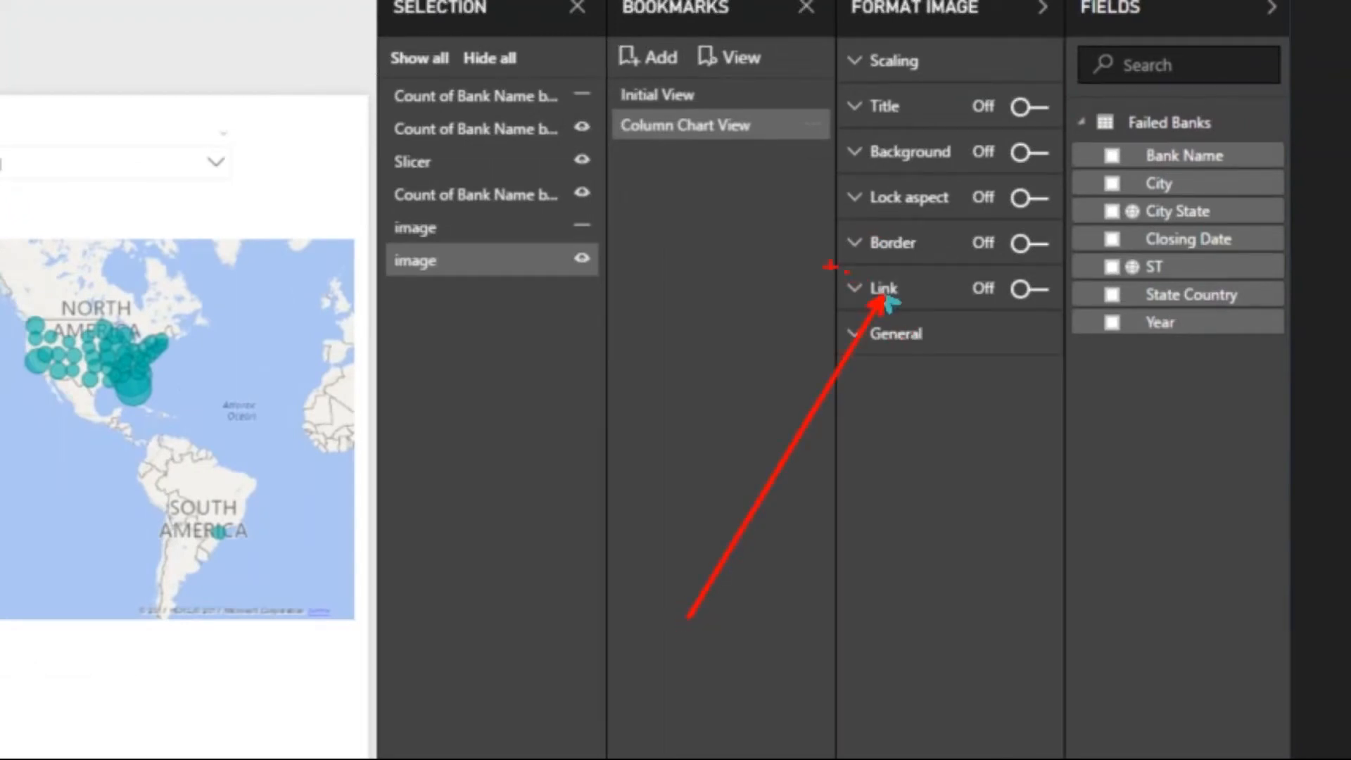
mouse_move(839, 263)
mouse_down()
mouse_move(983, 331)
mouse_move(1073, 319)
mouse_up()
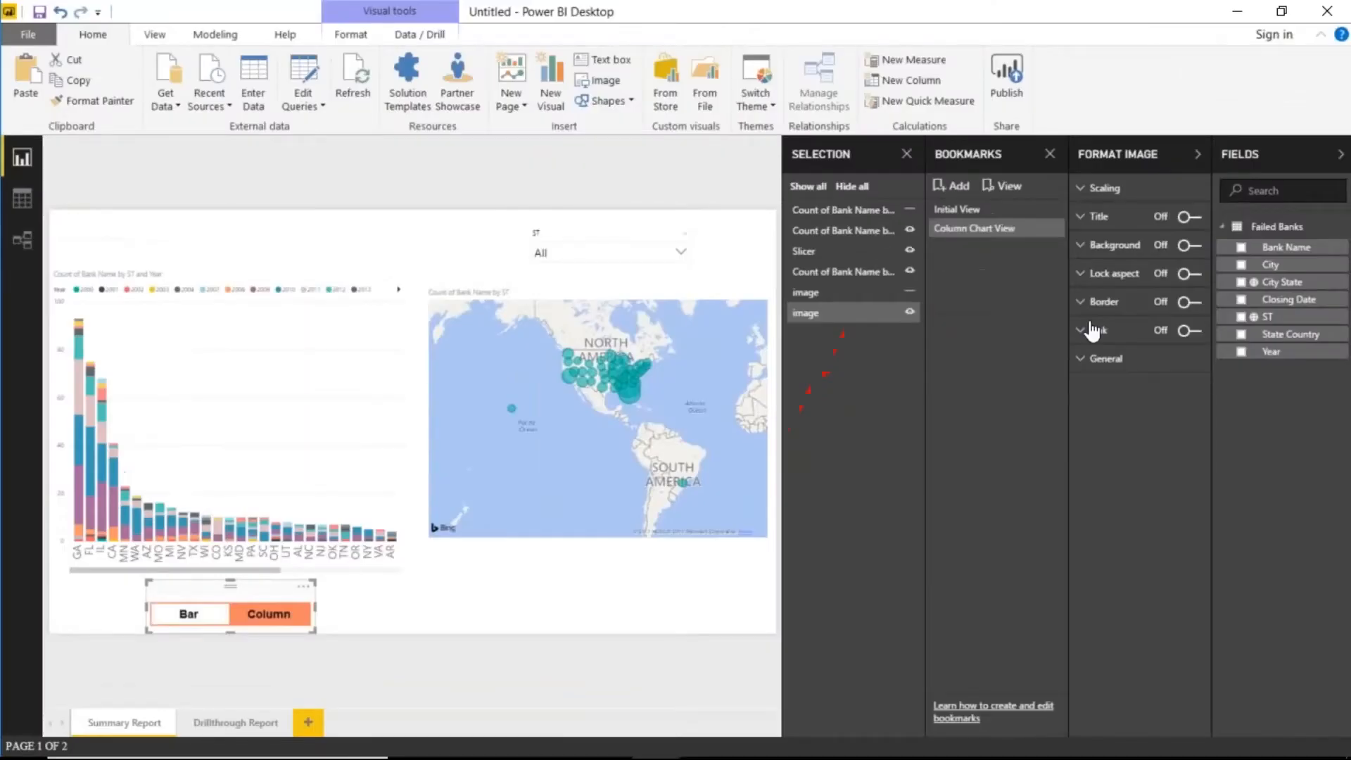
click(1190, 331)
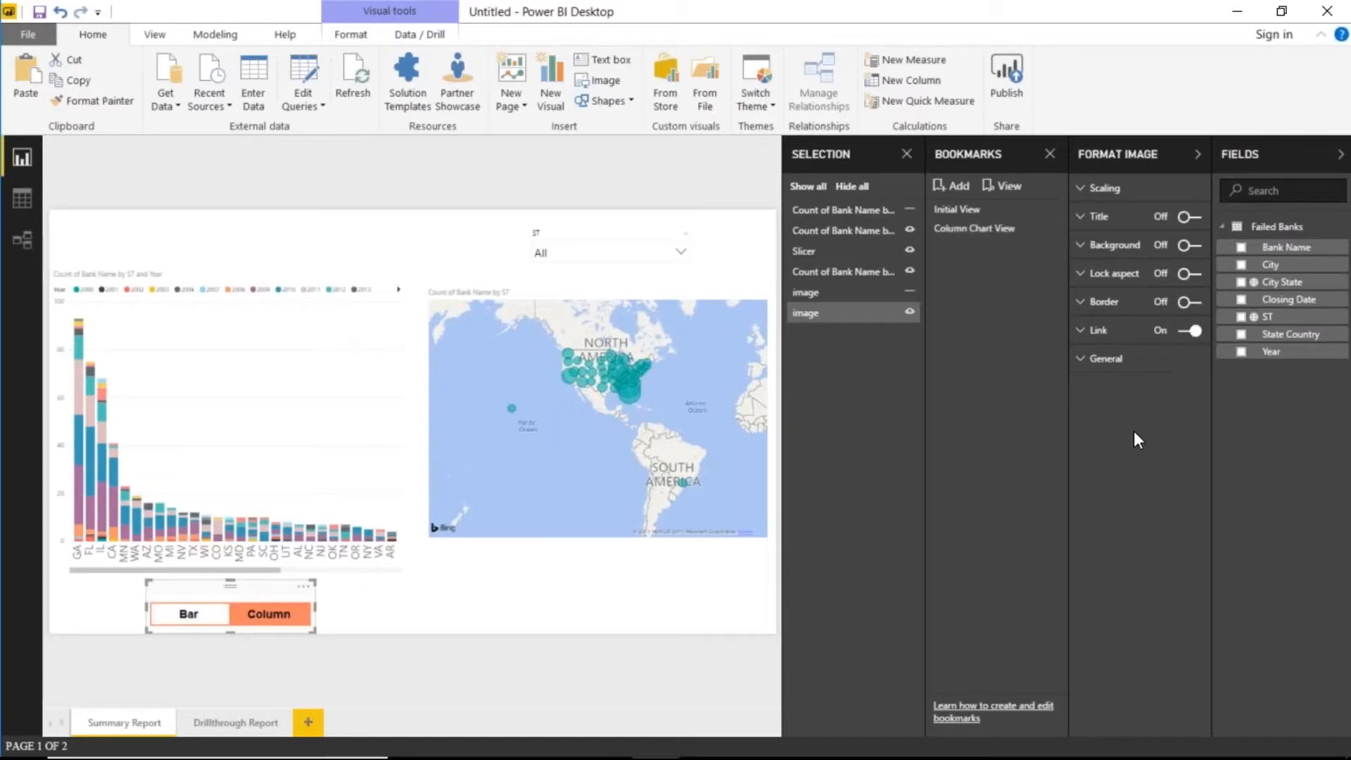
click(1080, 332)
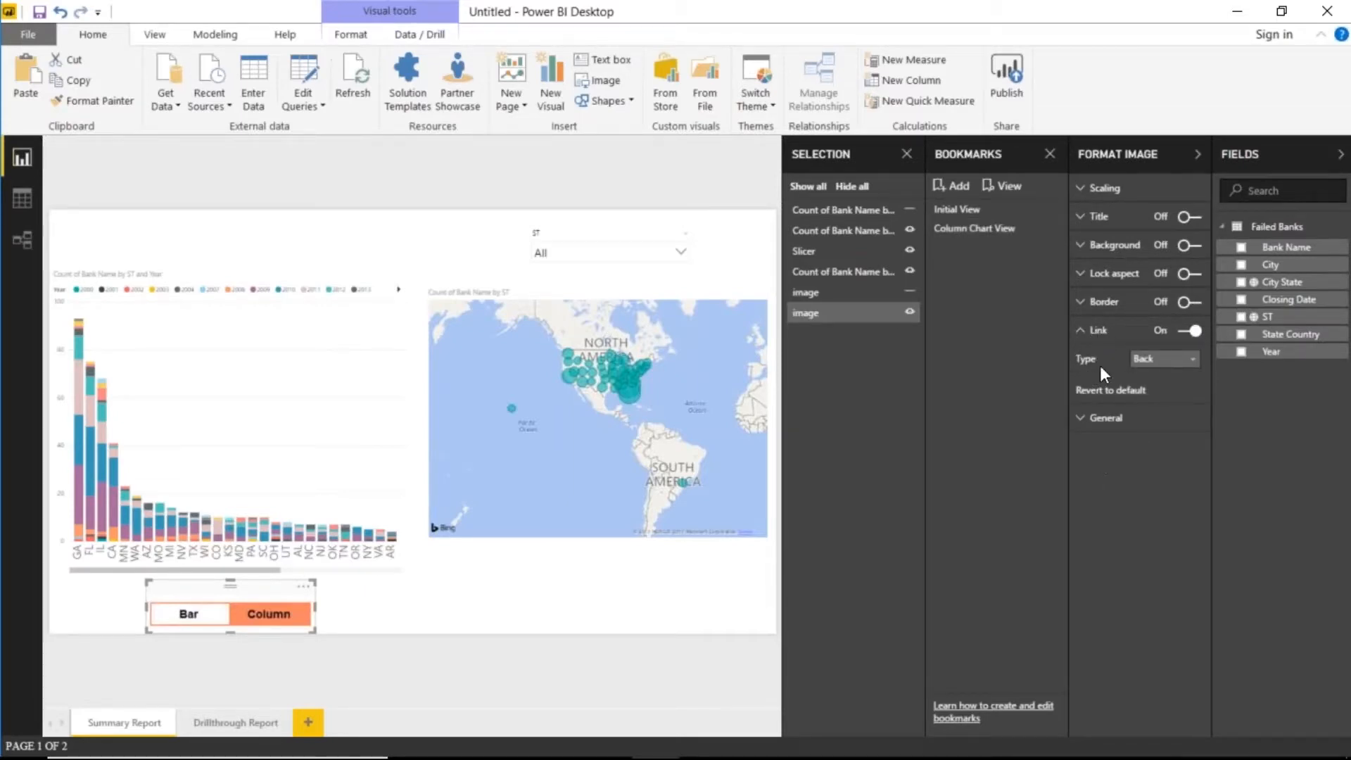
click(1166, 362)
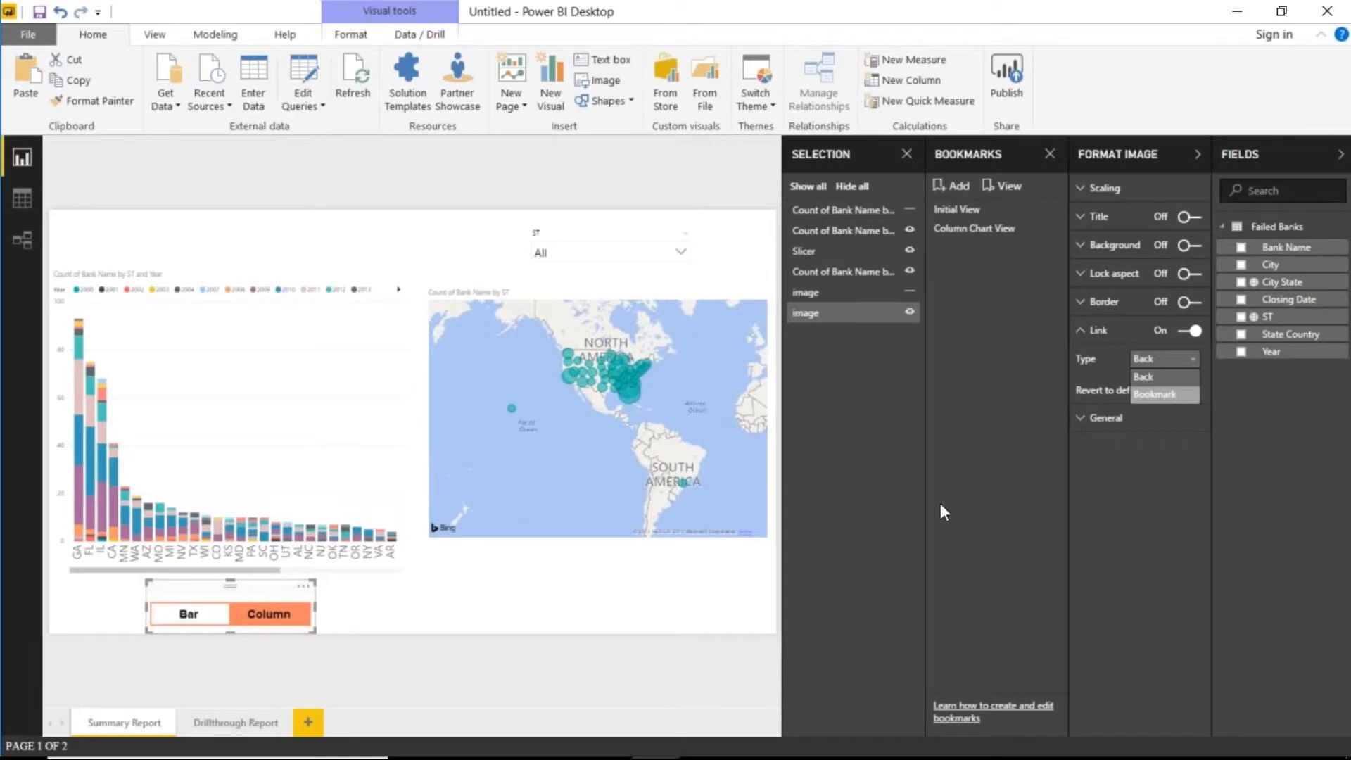
click(1145, 396)
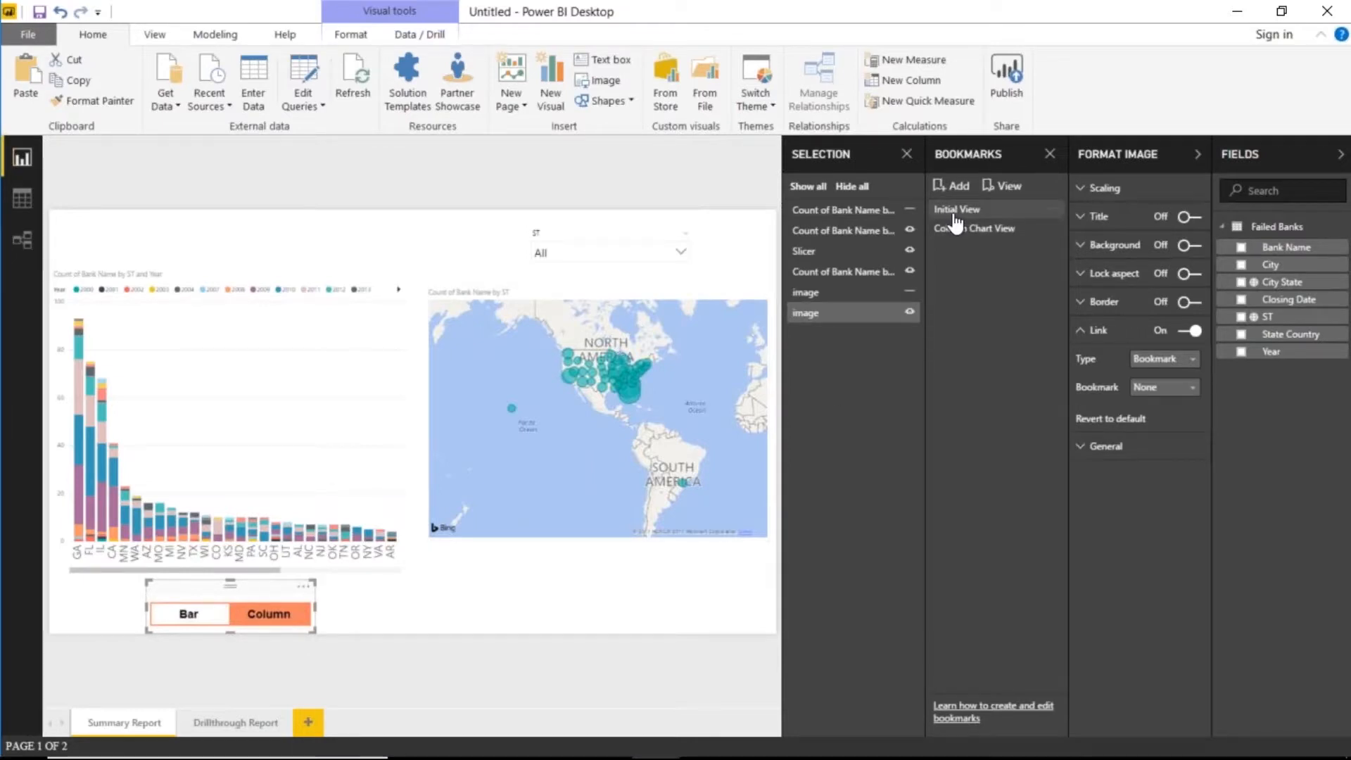
click(1168, 392)
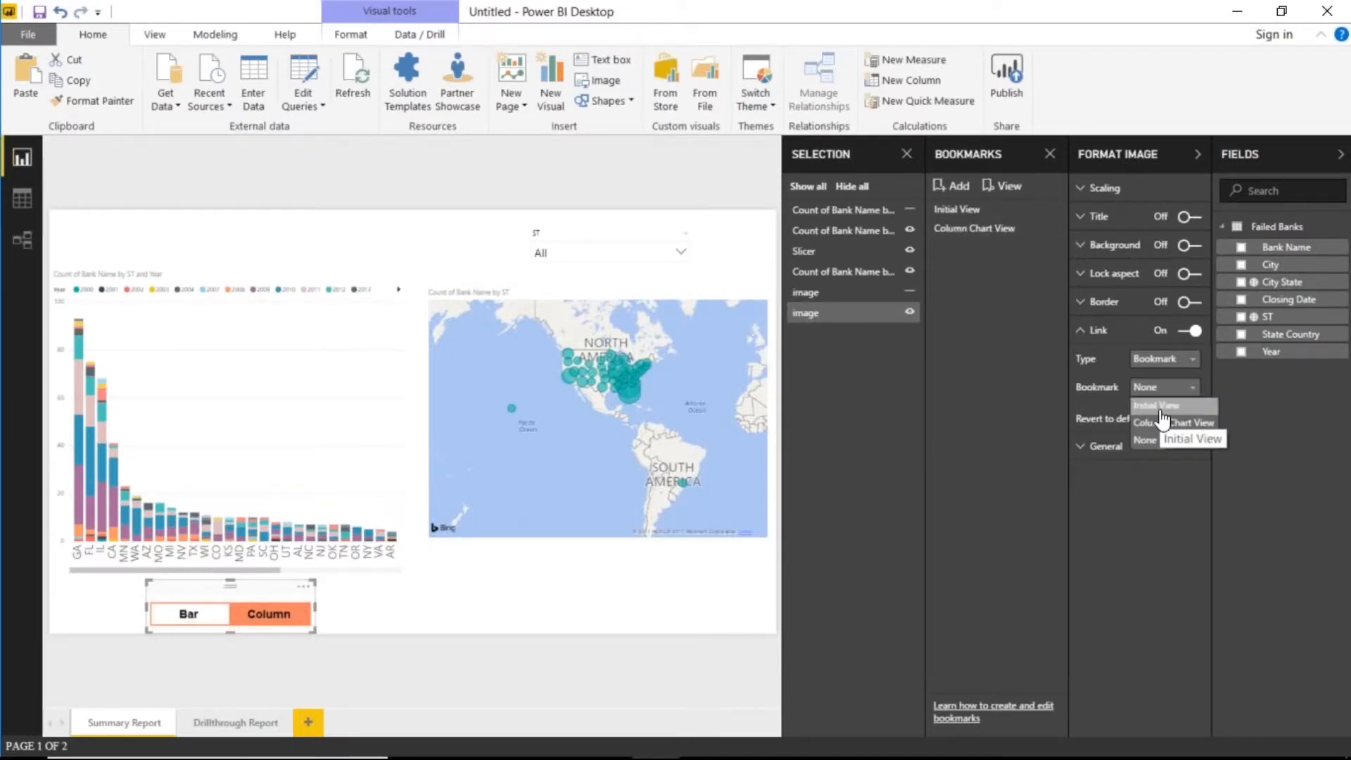
click(1160, 410)
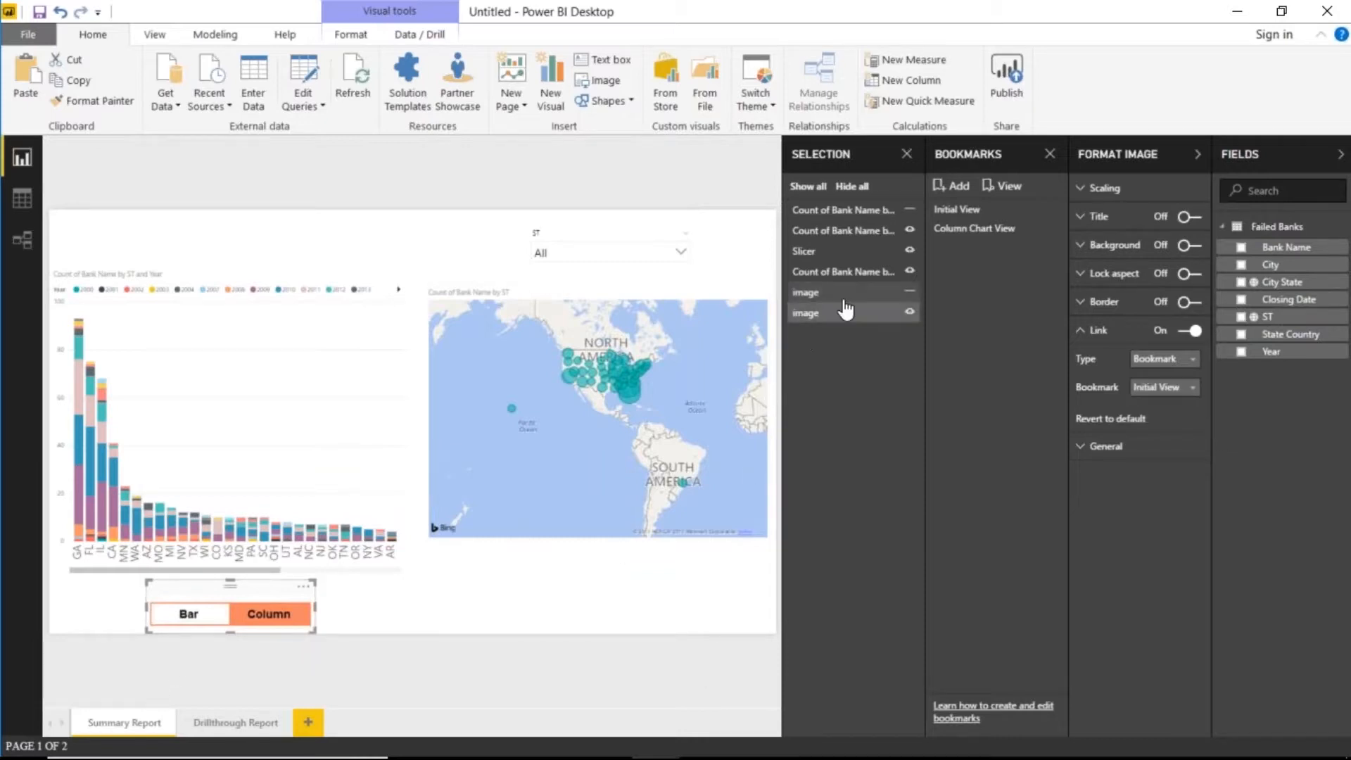
click(963, 218)
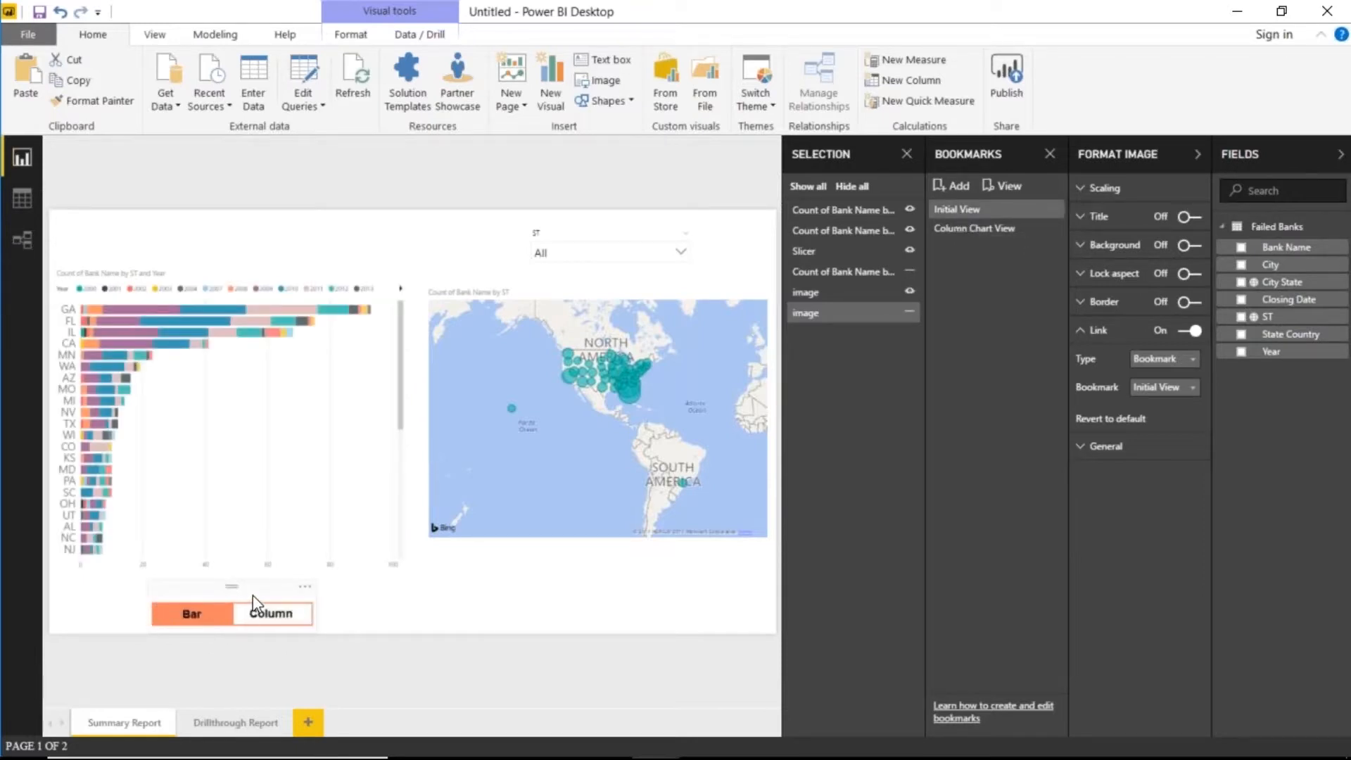
- Turn on a bookmark link for the Bar-highlighted image, targeting the Column Chart View bookmark
click(252, 593)
click(1188, 331)
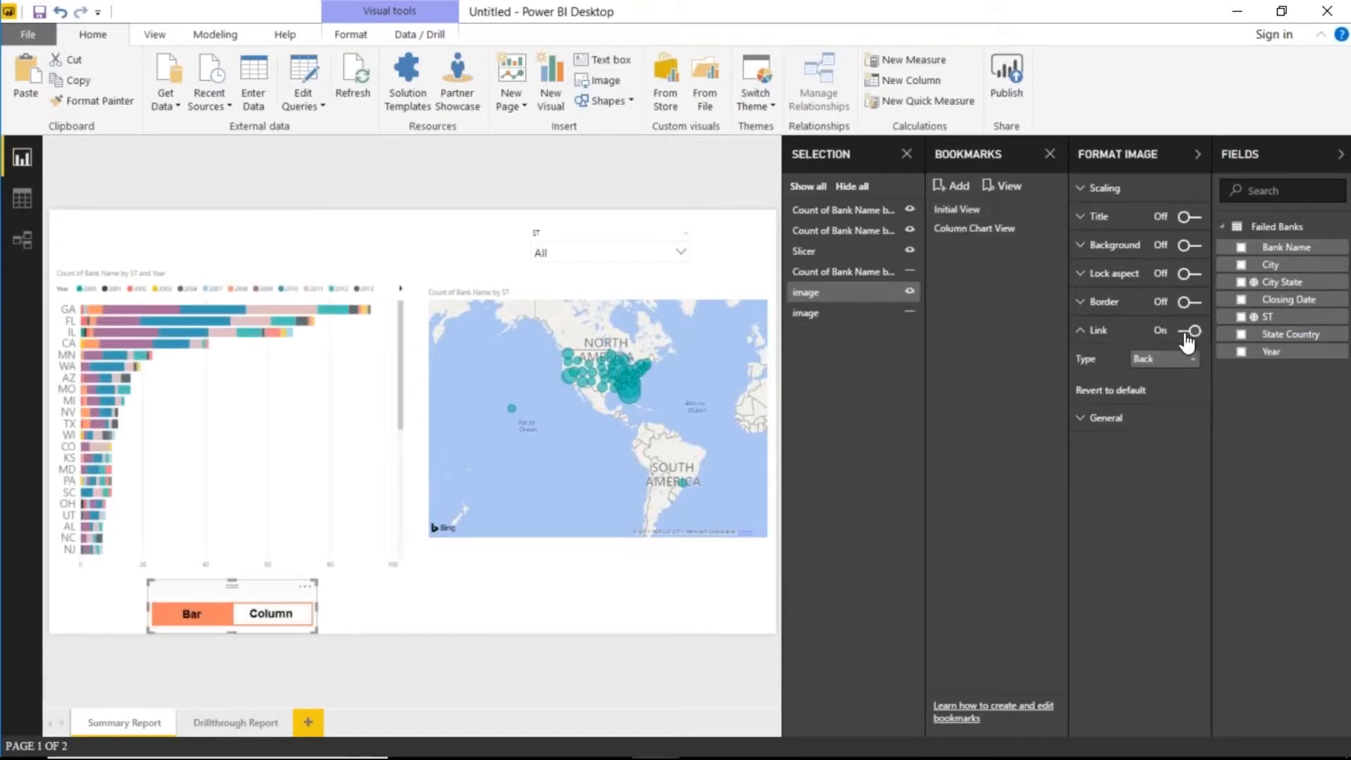
click(1164, 358)
click(1157, 395)
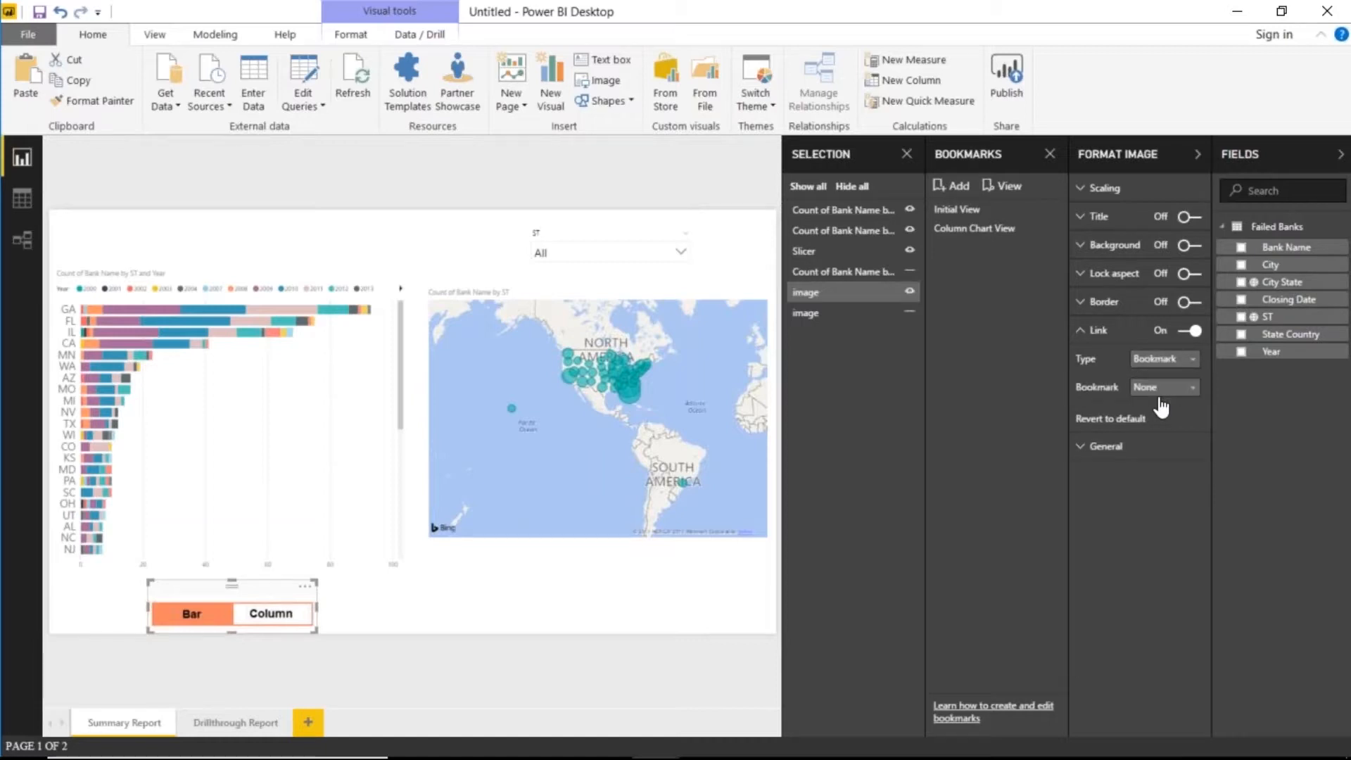
click(1165, 387)
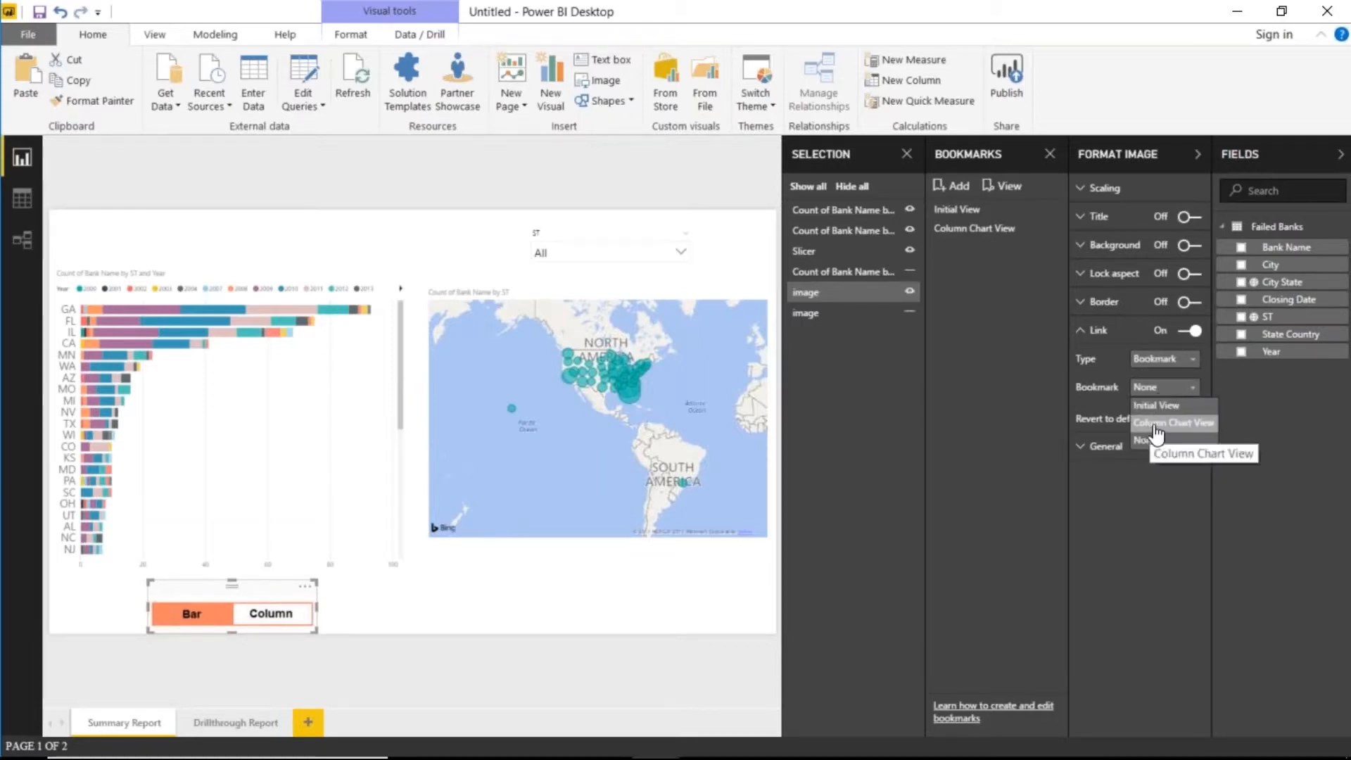
click(1153, 424)
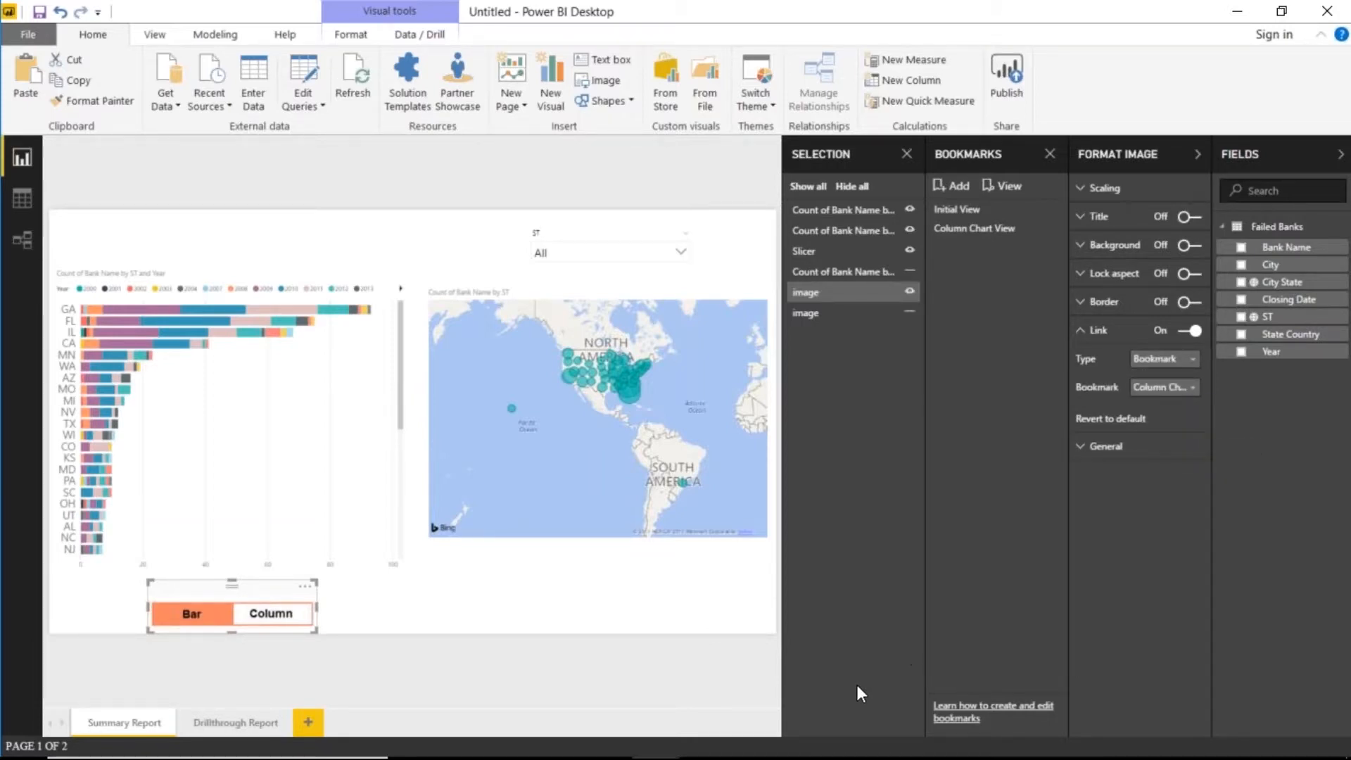
click(432, 615)
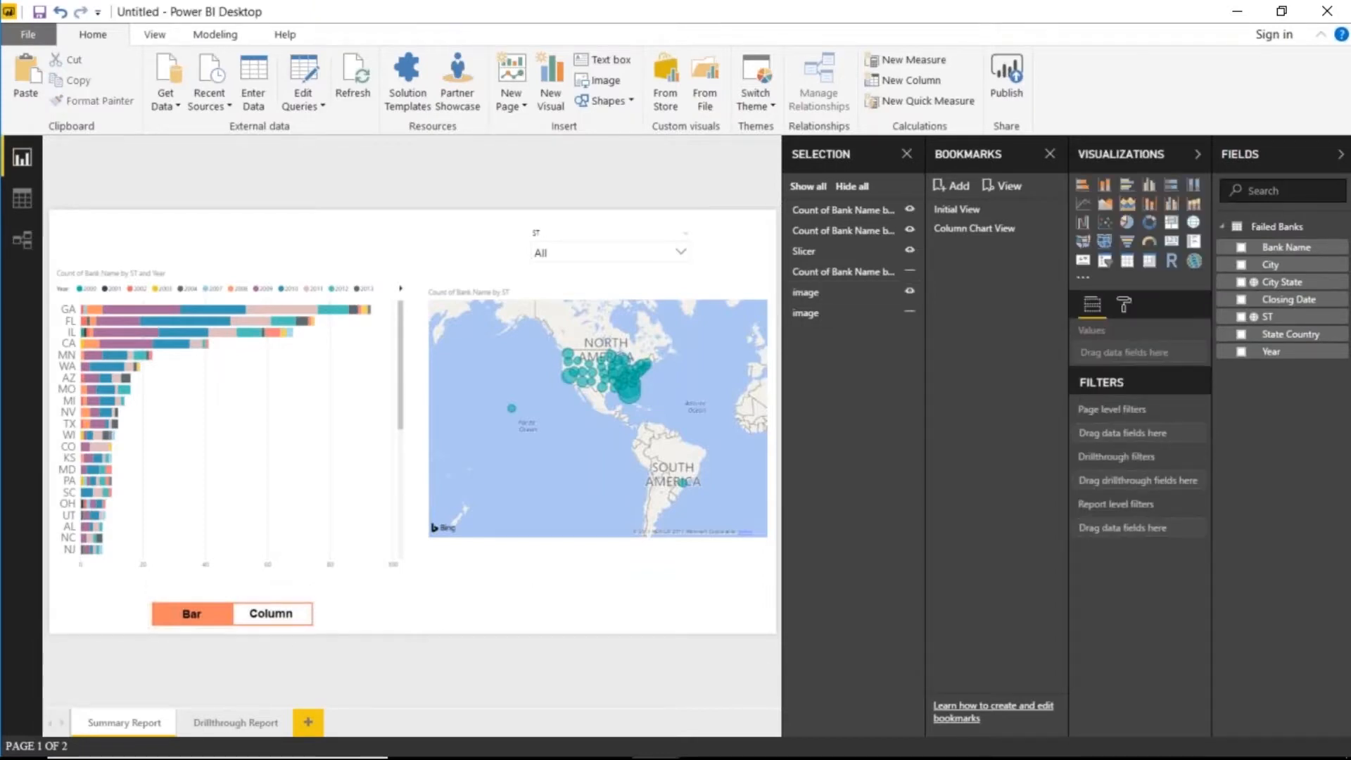
ctrl+click(259, 624)
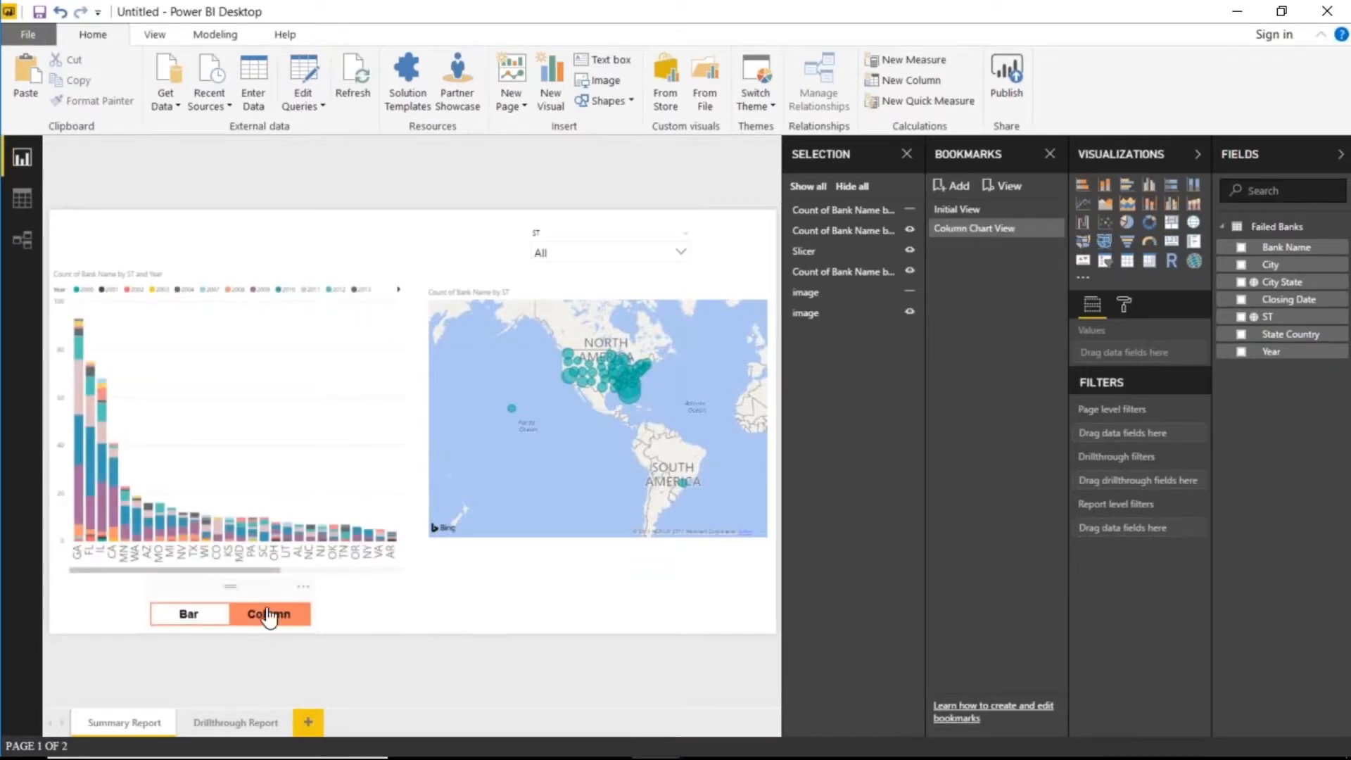
ctrl+click(206, 622)
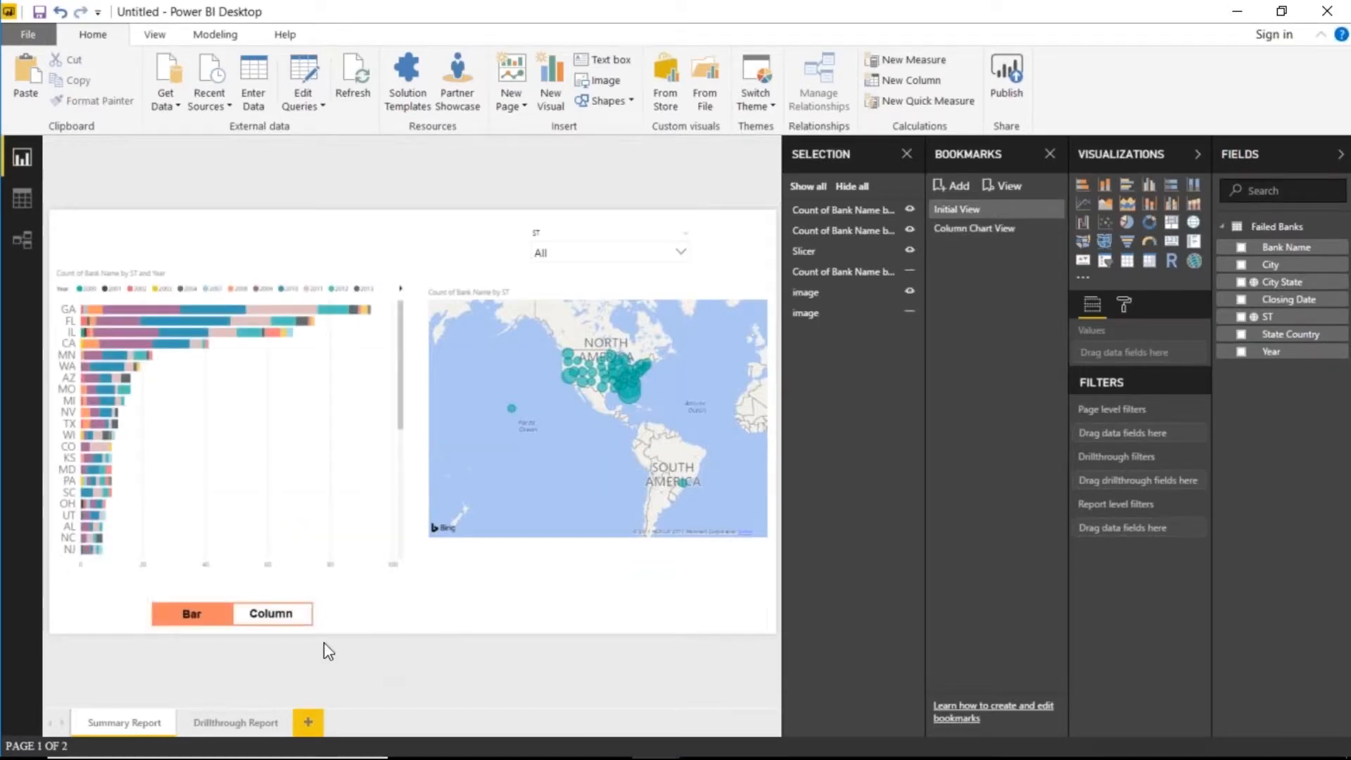
ctrl+click(264, 612)
ctrl+click(194, 612)
ctrl+click(271, 613)
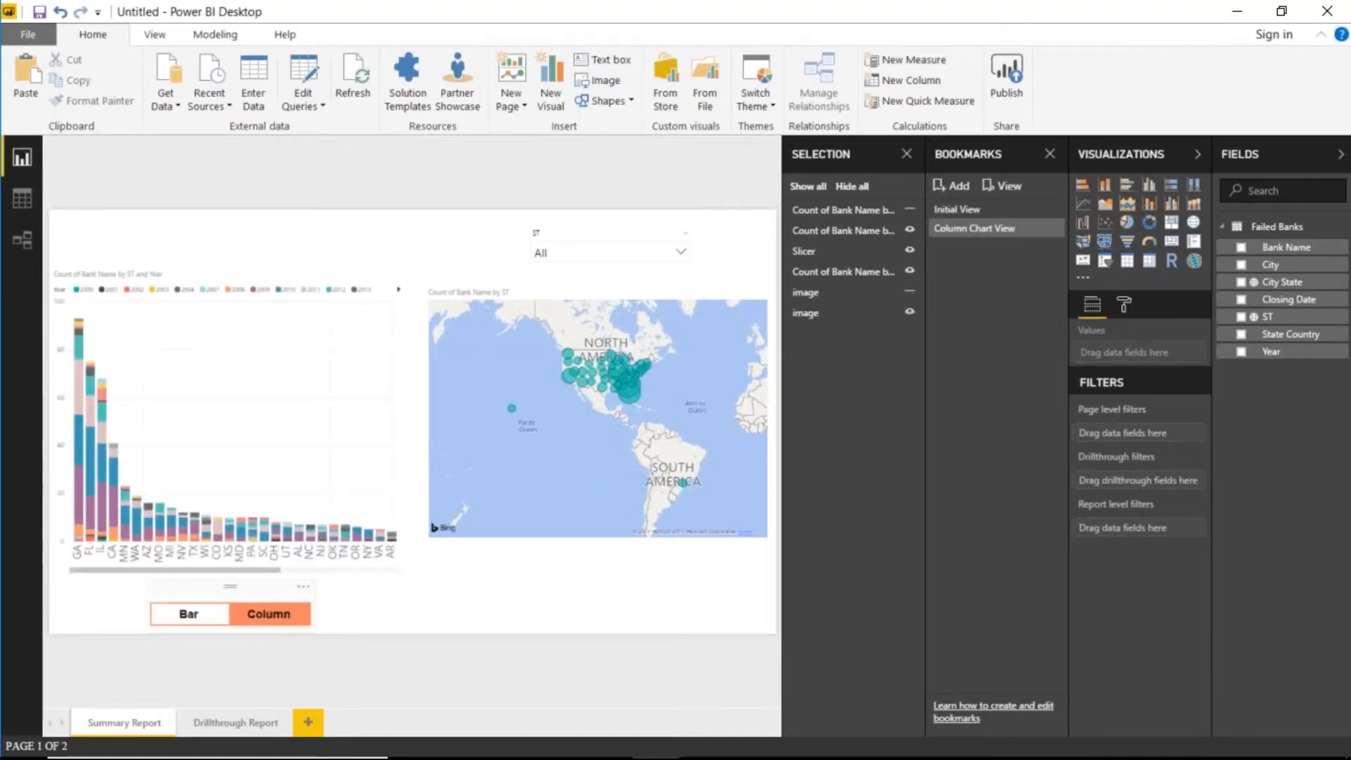
ctrl+click(192, 612)
ctrl+click(270, 613)
click(970, 213)
click(972, 229)
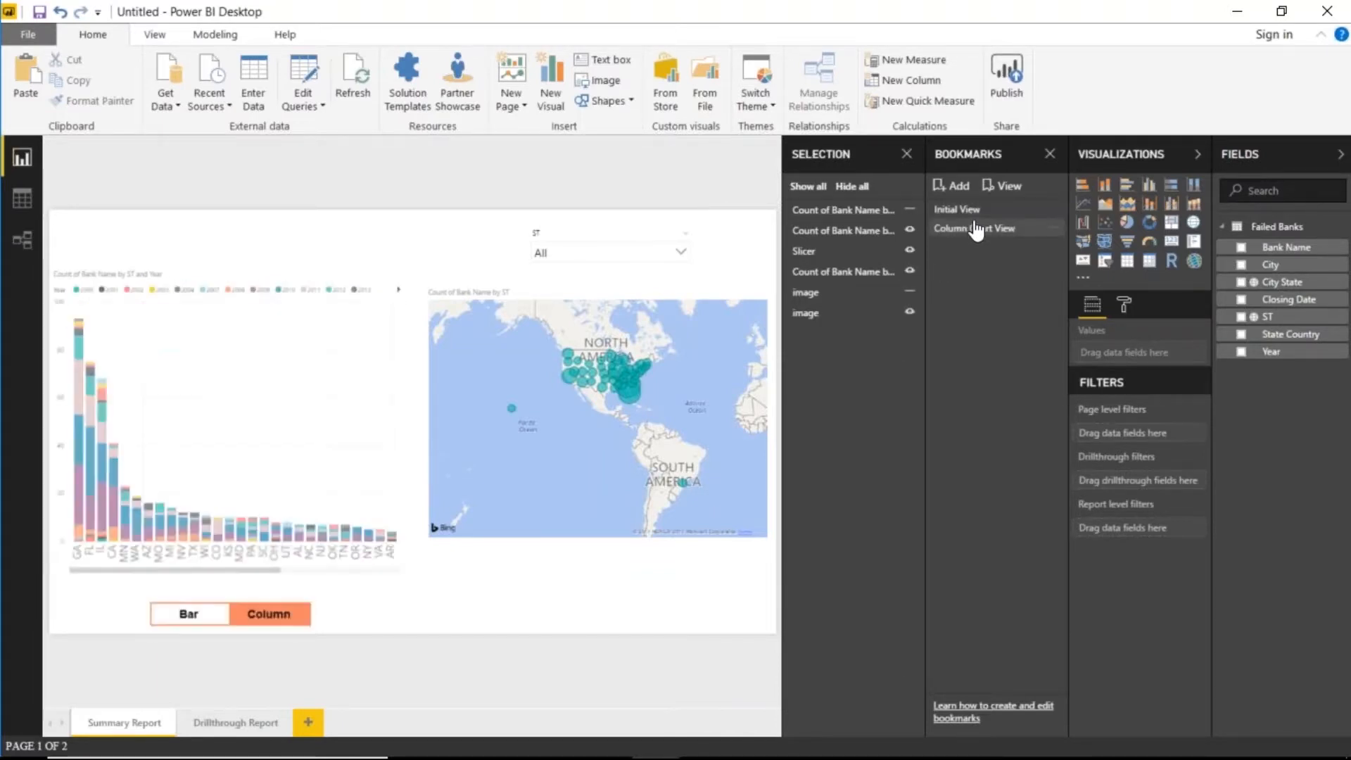
click(975, 212)
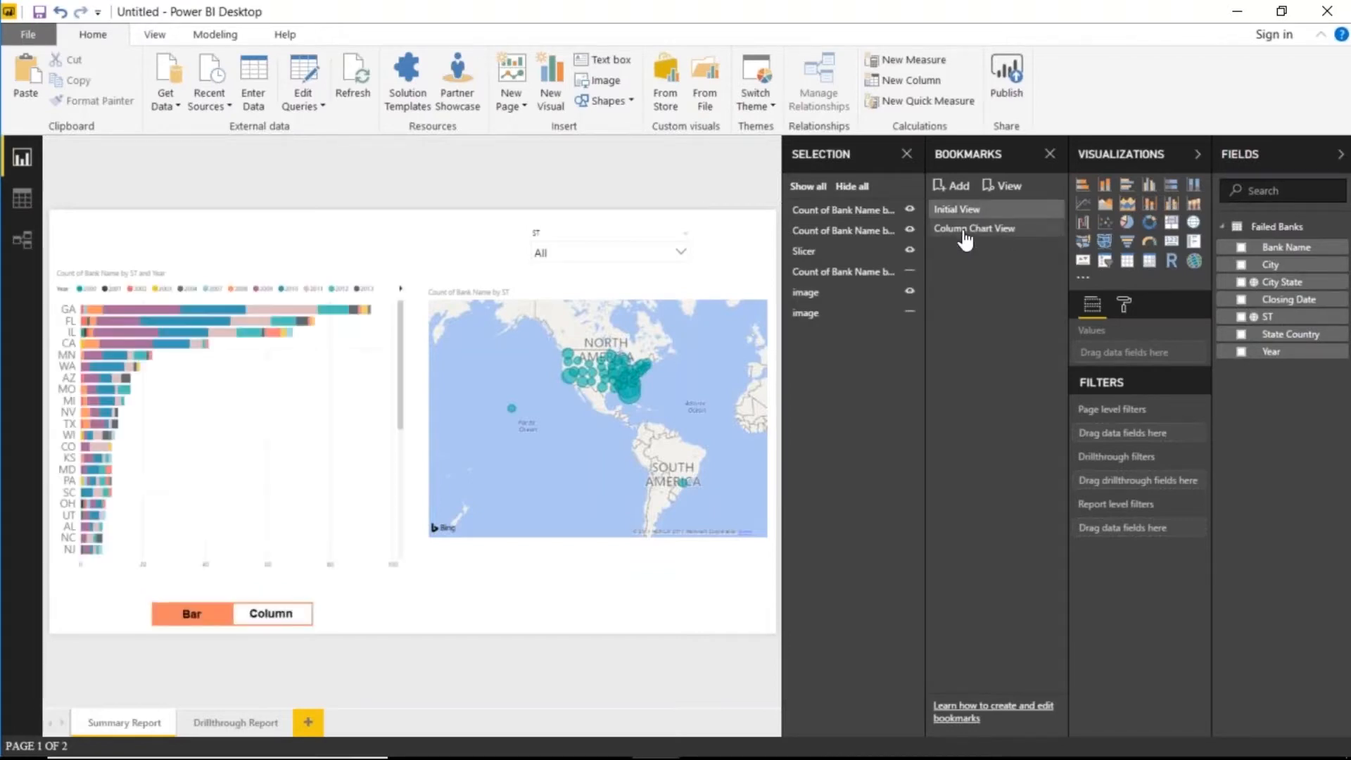
ctrl+click(270, 612)
ctrl+click(191, 613)
ctrl+click(267, 618)
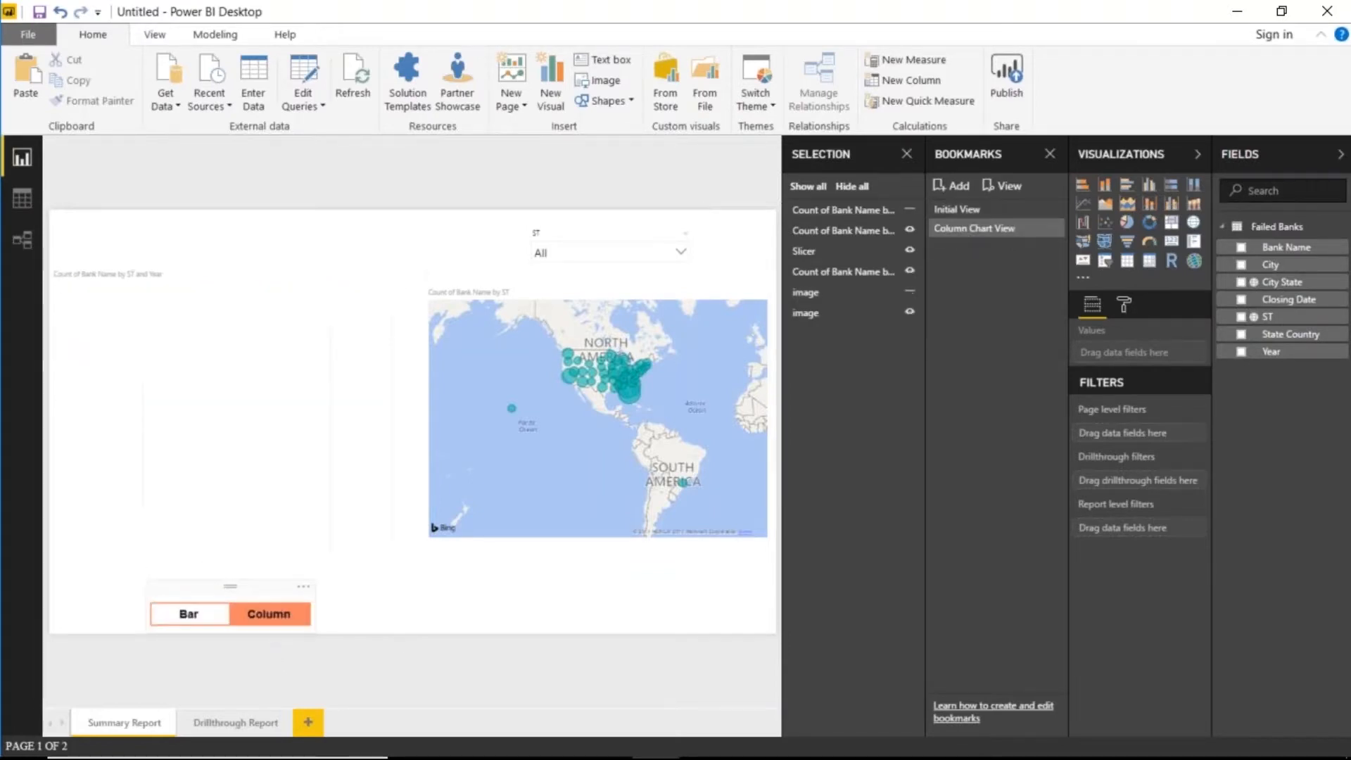
ctrl+click(267, 618)
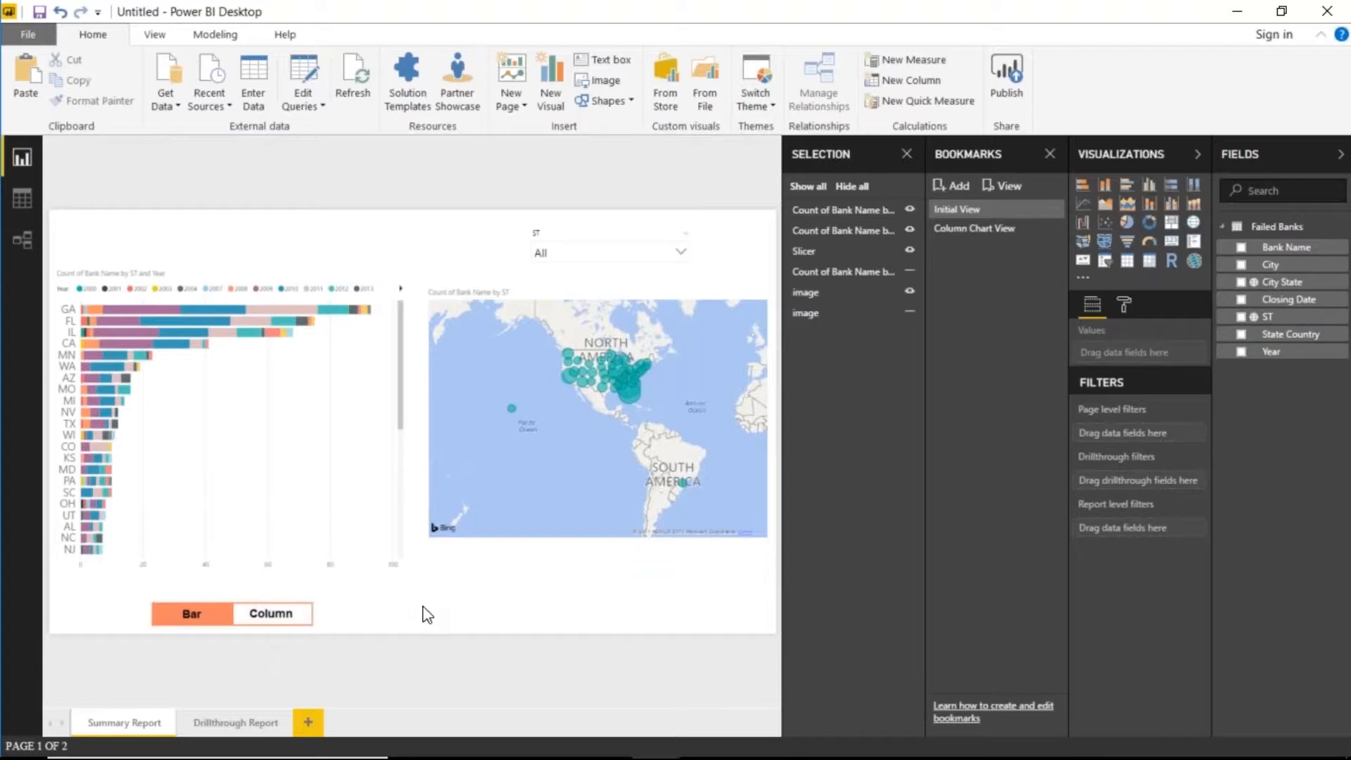
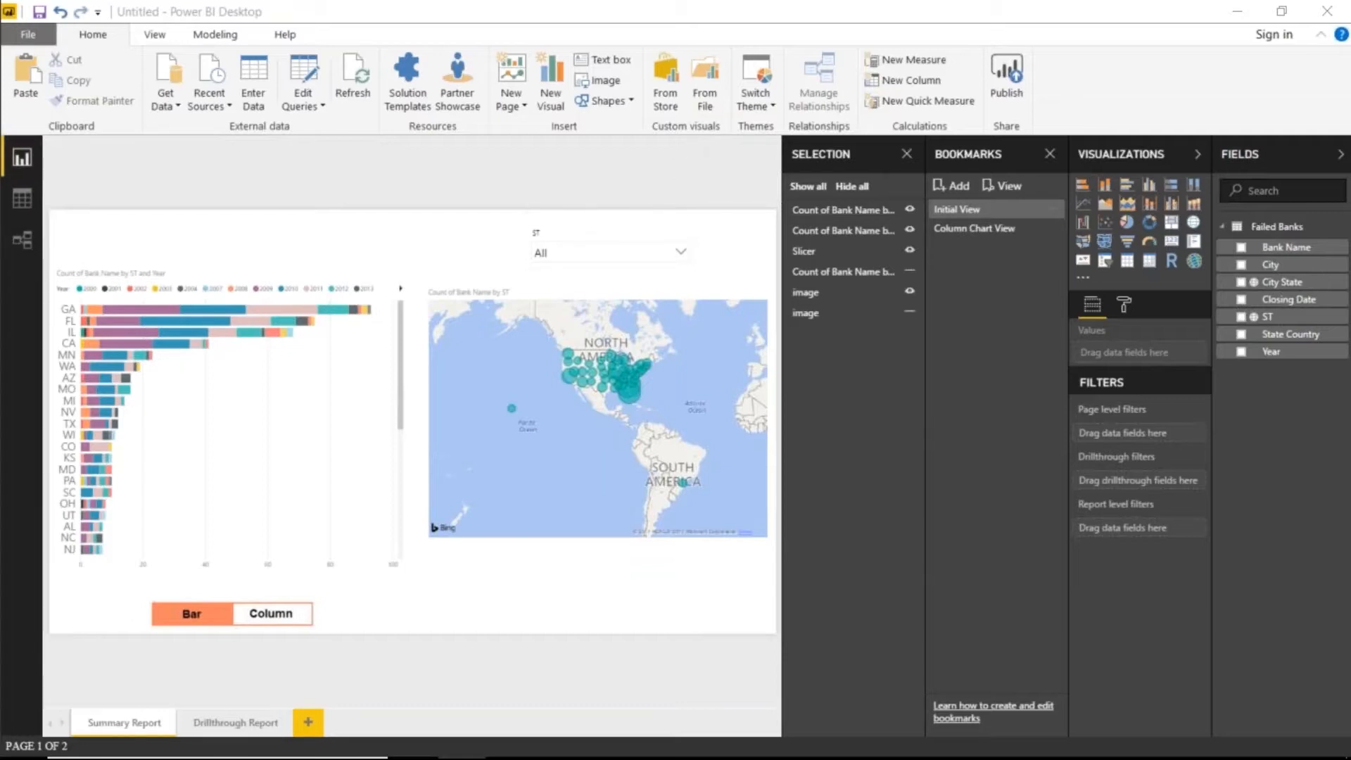
- Filter the ST slicer to CA and save it as a bookmark named CA
click(680, 253)
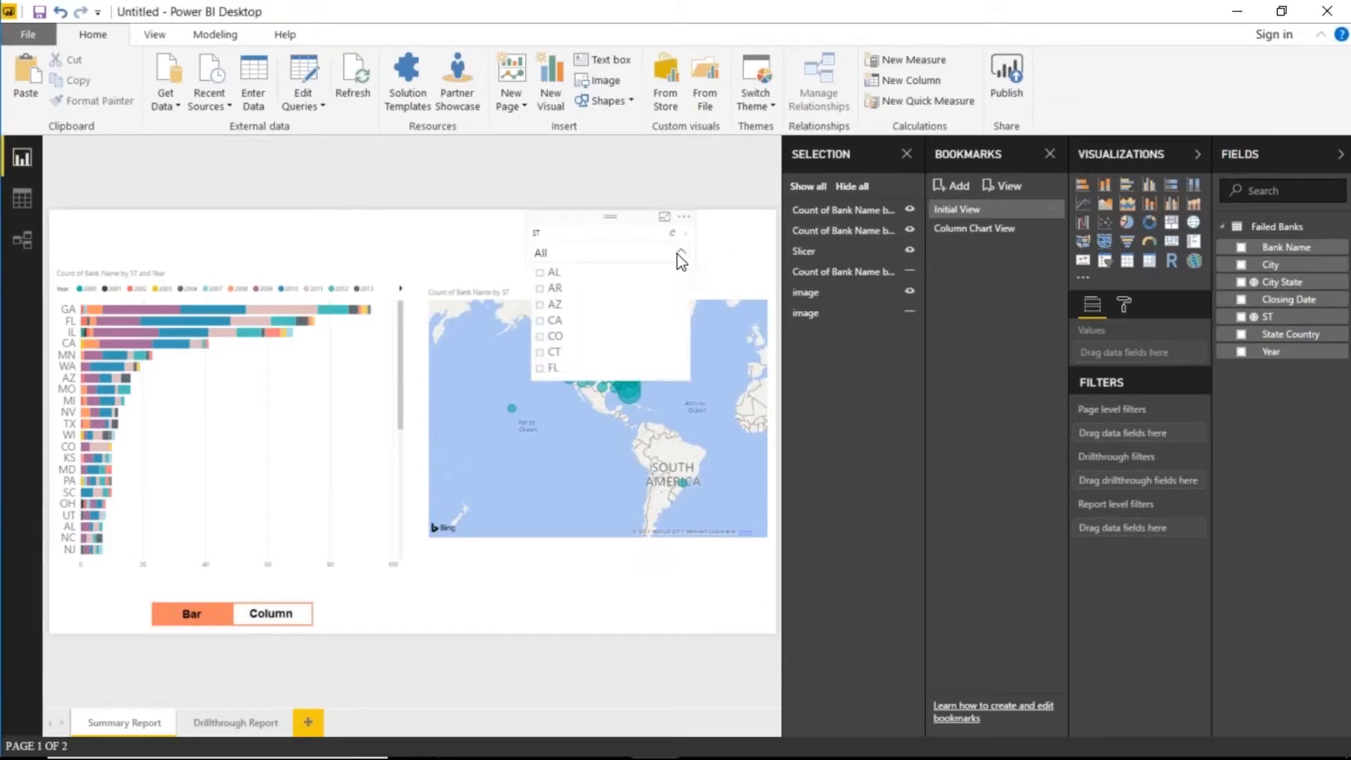
click(540, 321)
click(490, 643)
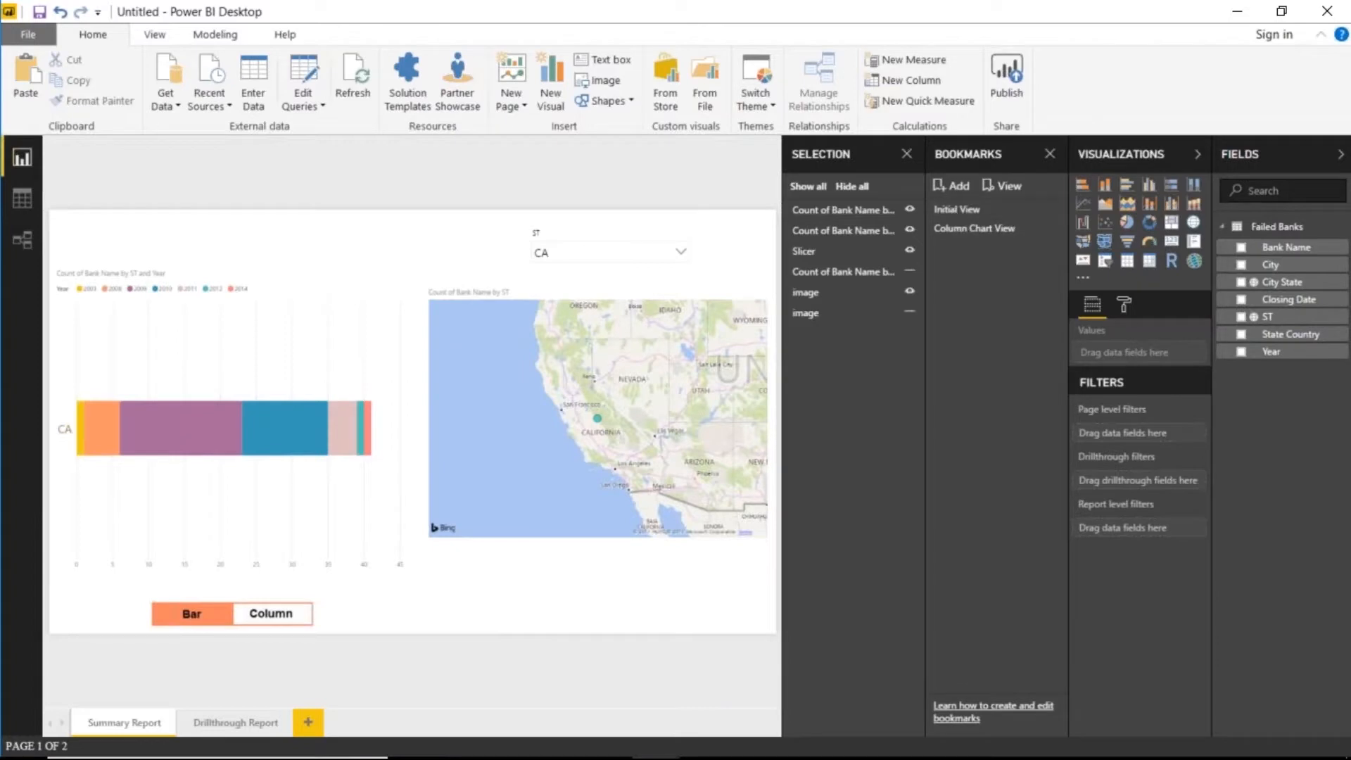
click(955, 185)
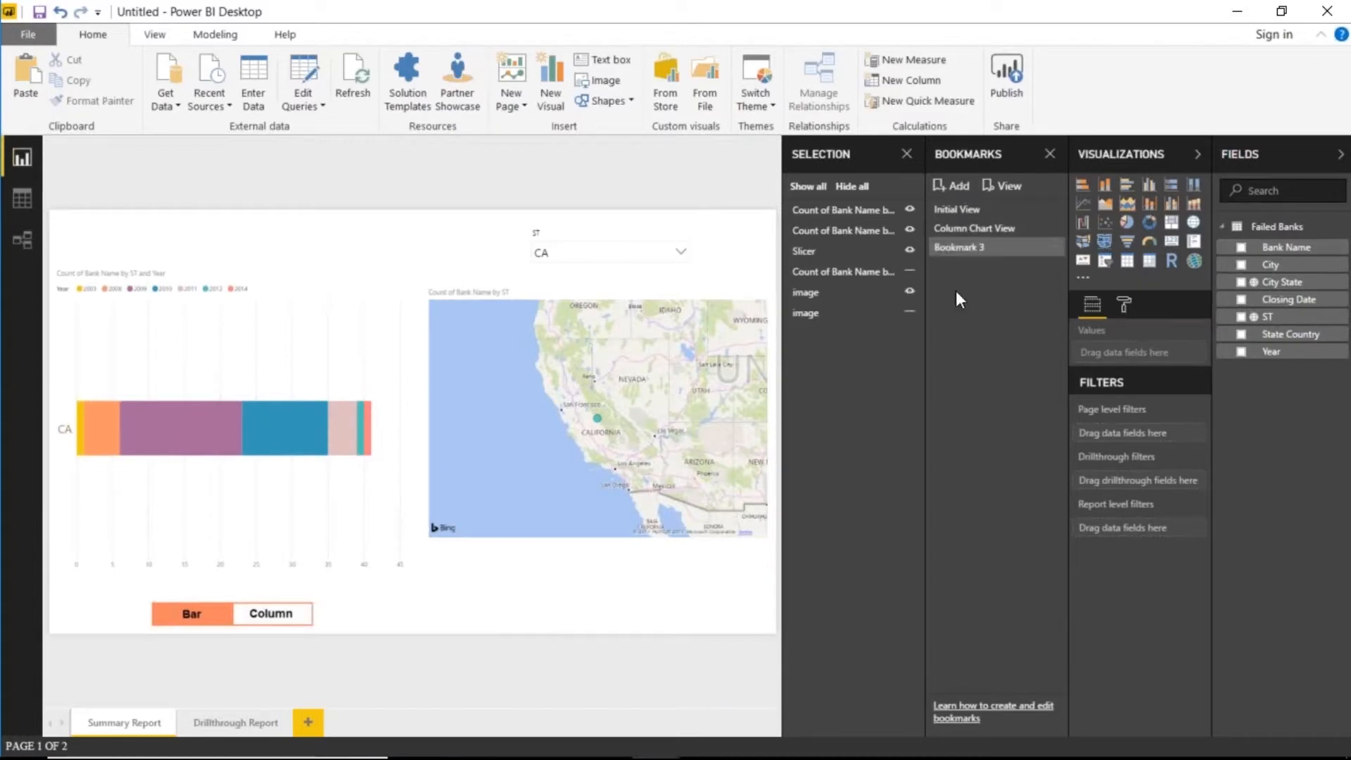
double_click(958, 247)
text(CA)
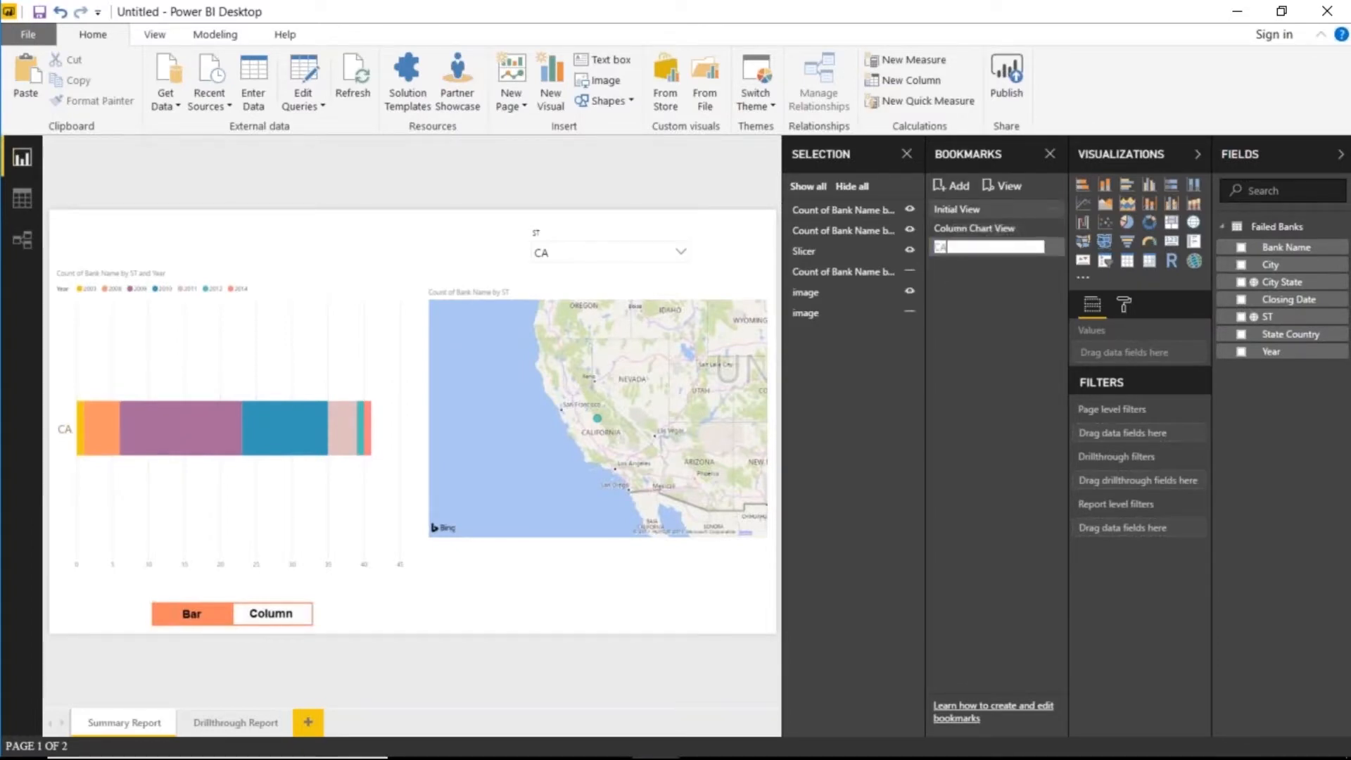
key(Return)
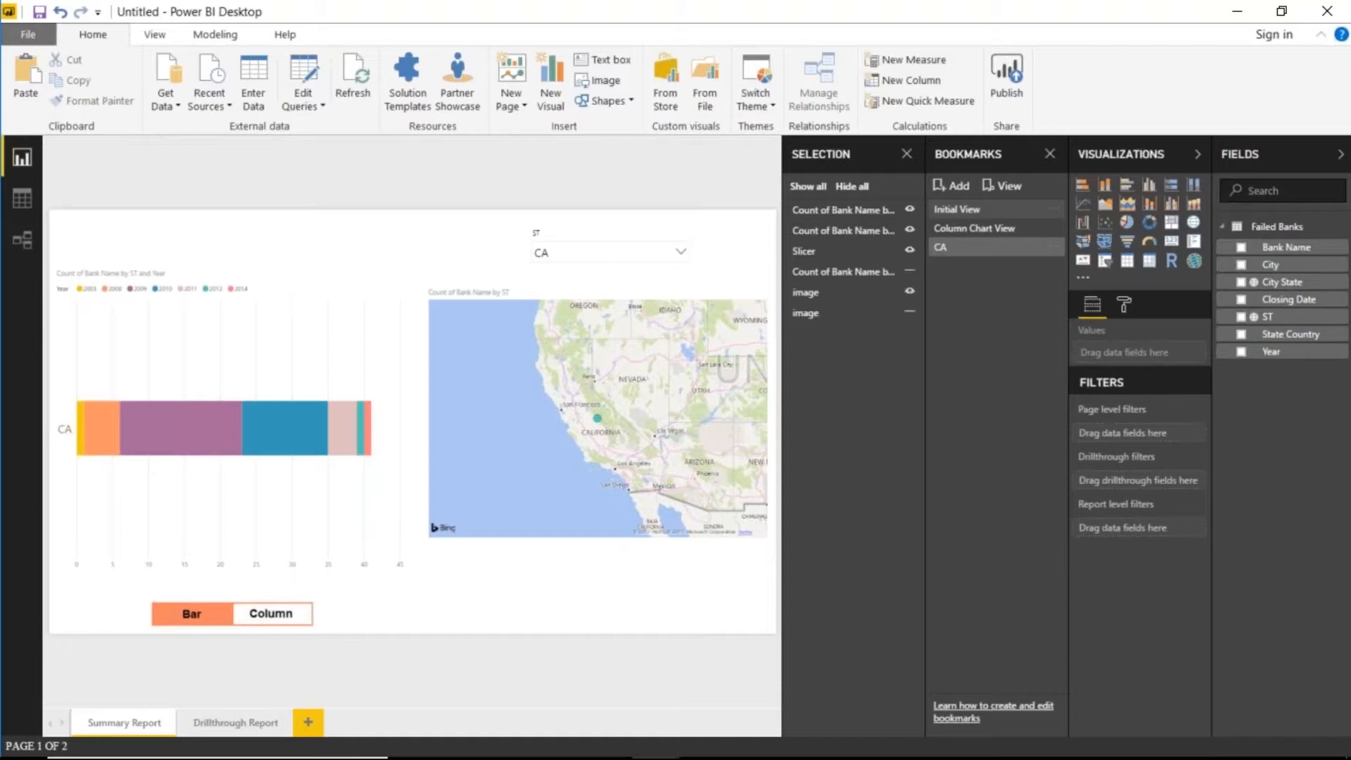
- Switch the ST slicer from CA to FL and save it as bookmark FL
click(675, 252)
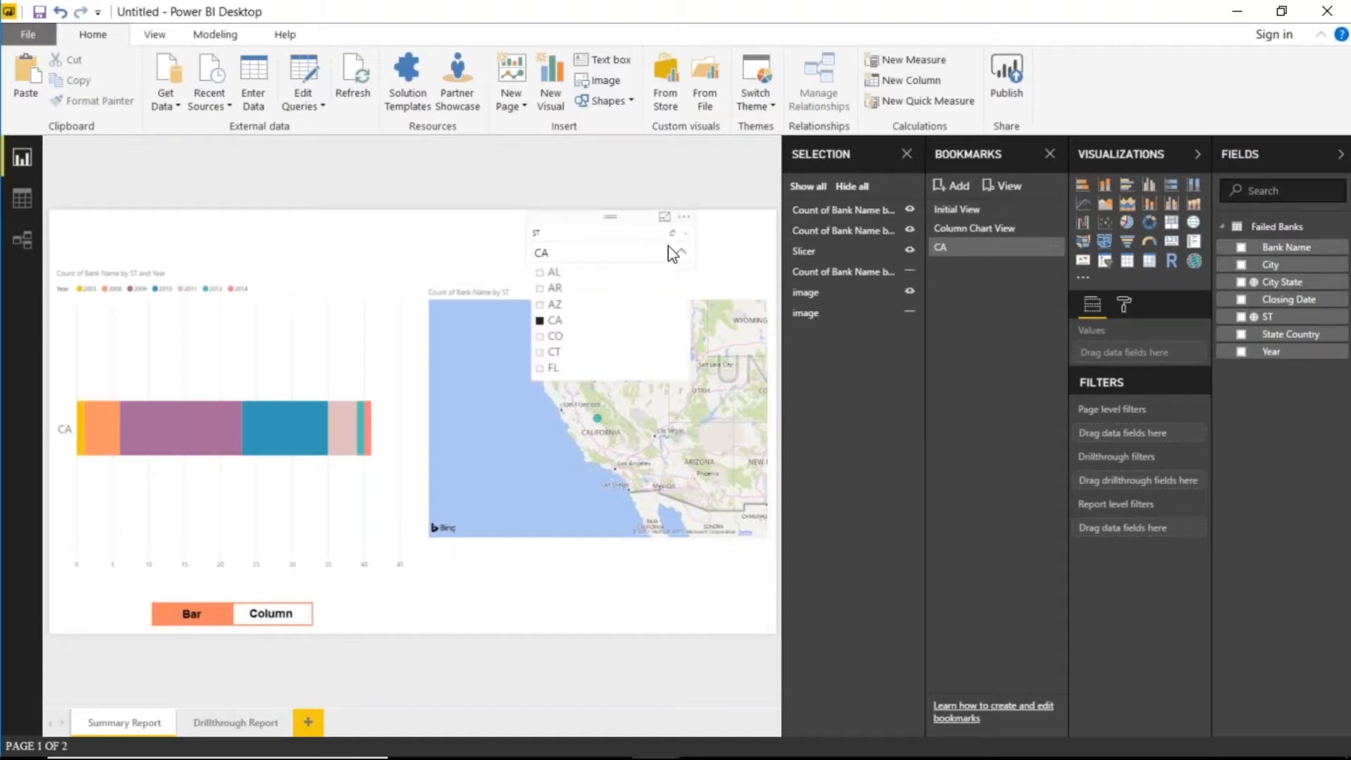
click(539, 320)
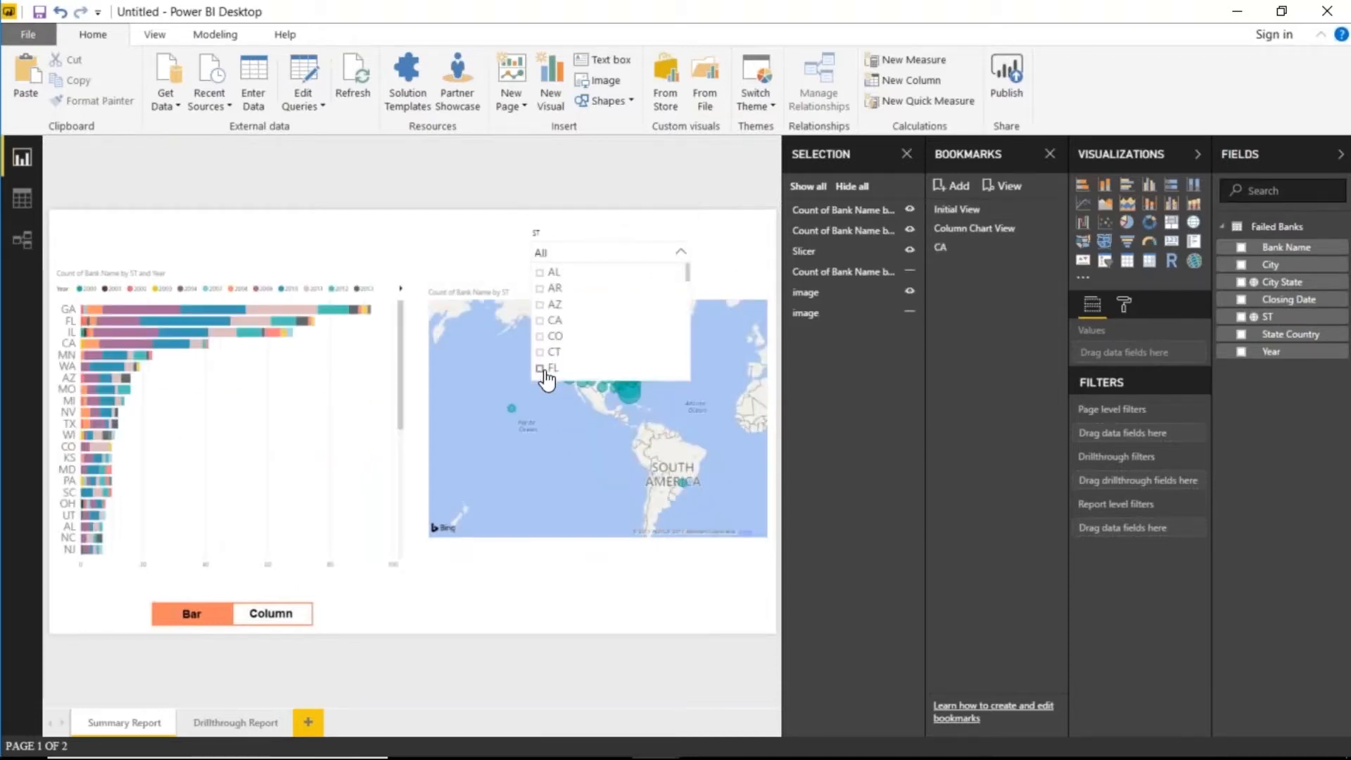
click(543, 369)
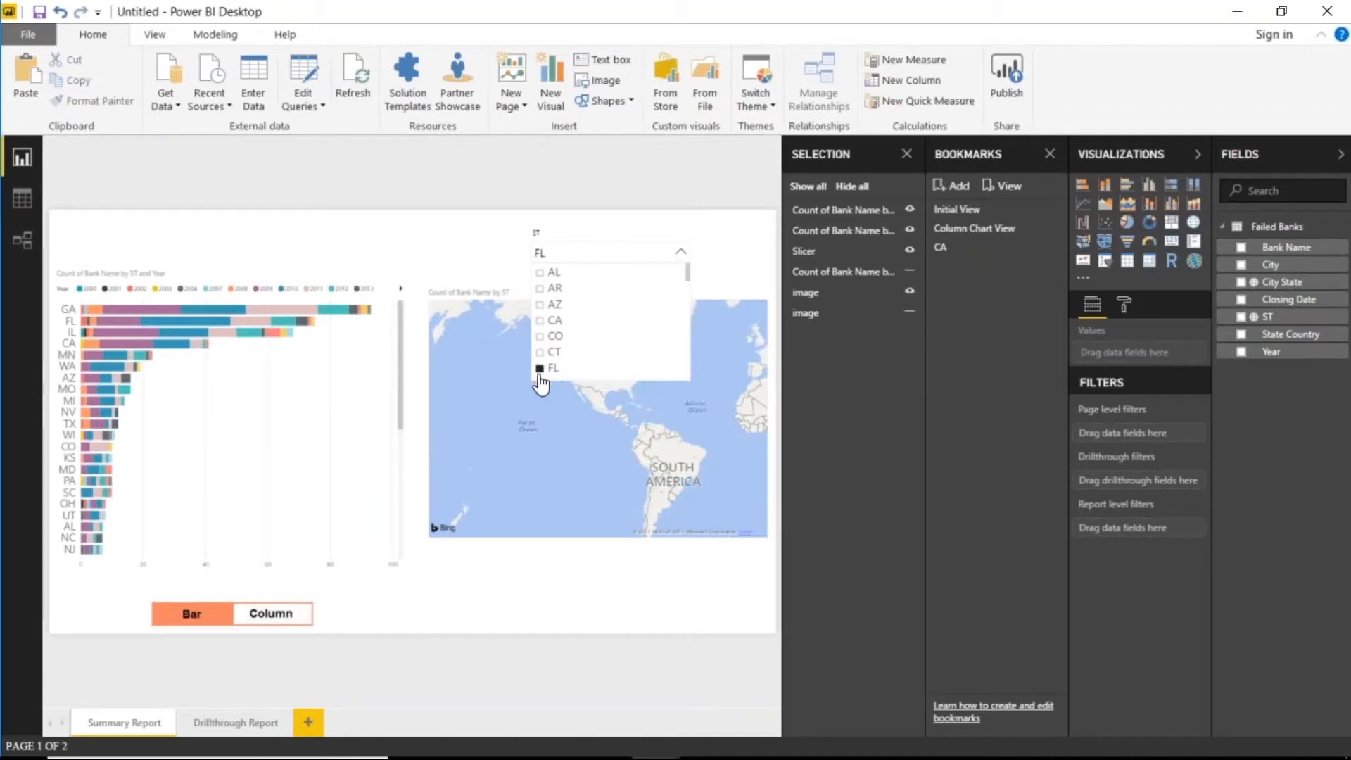
click(638, 620)
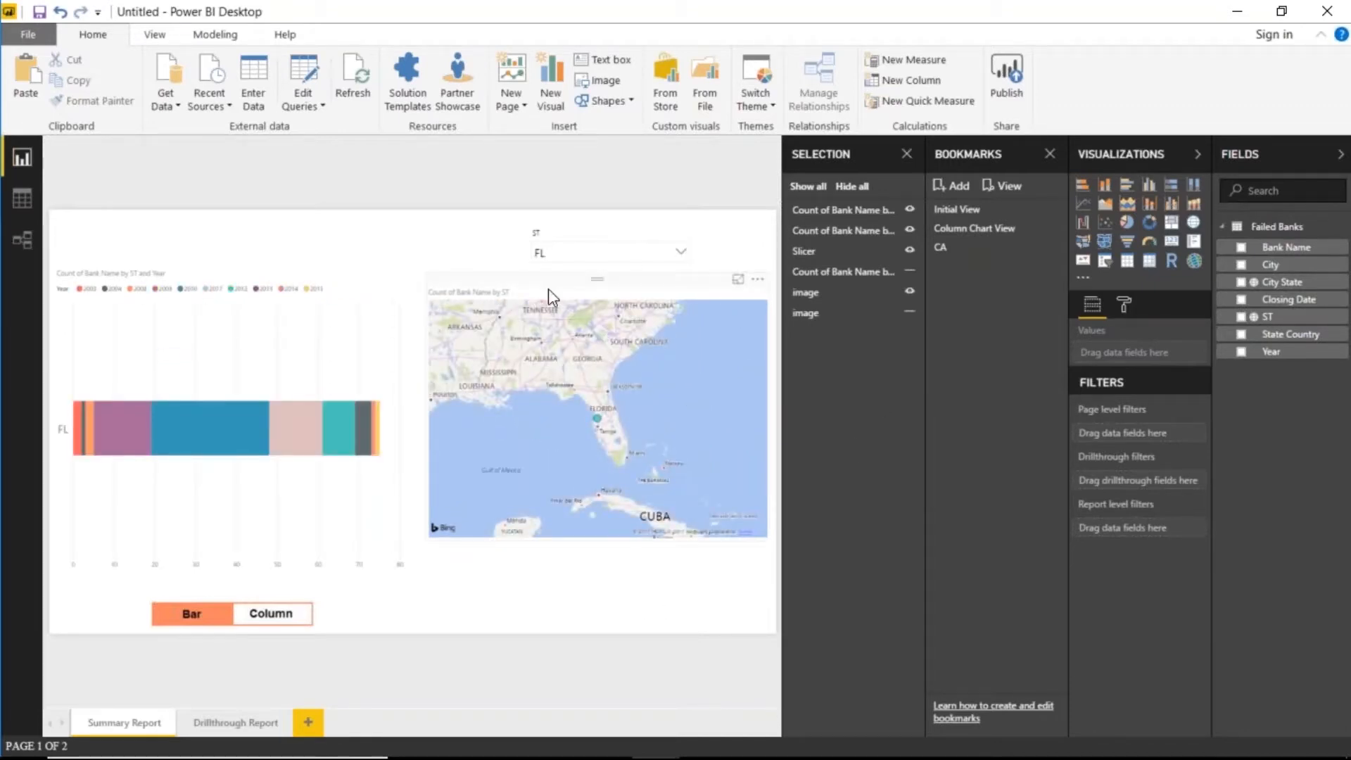
click(950, 189)
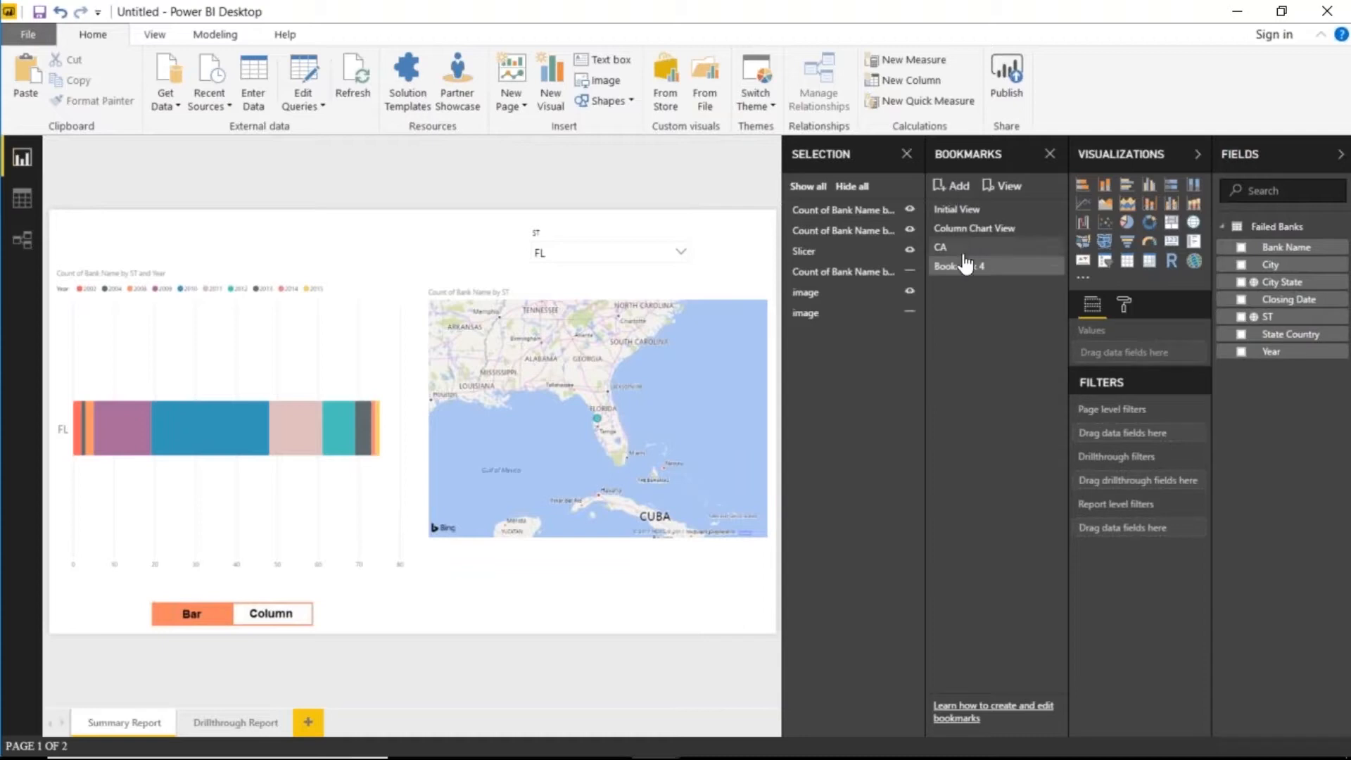
double_click(971, 266)
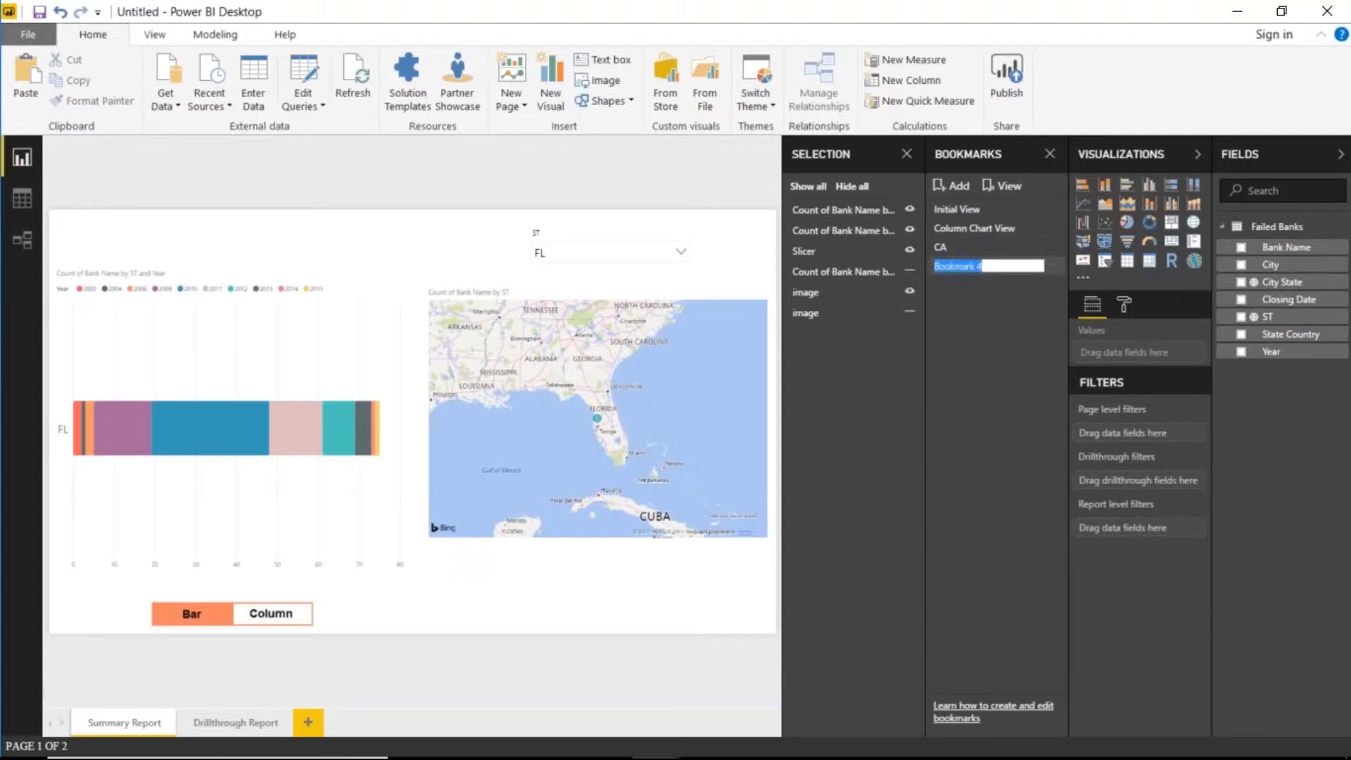
text(FL)
key(Return)
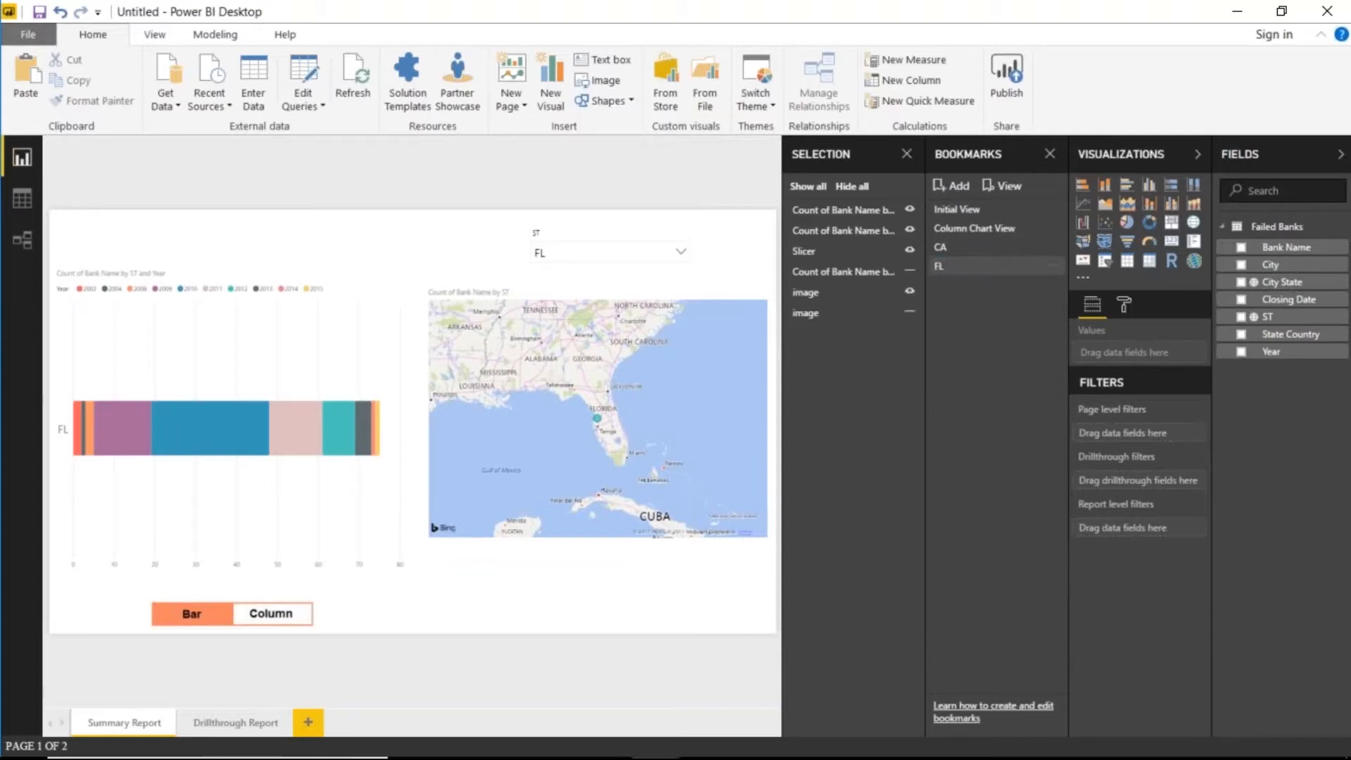
- Switch the ST slicer to GA and add a new bookmark for it
click(680, 255)
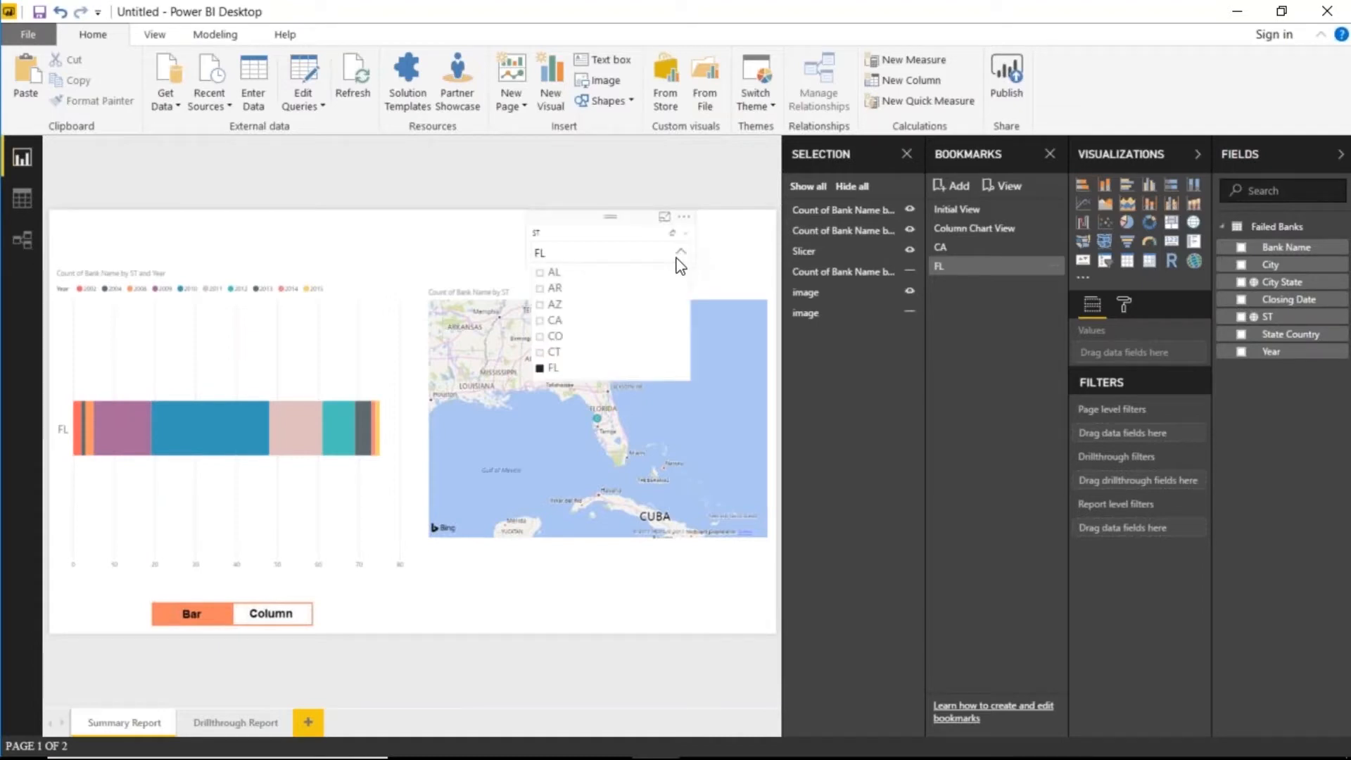
click(542, 369)
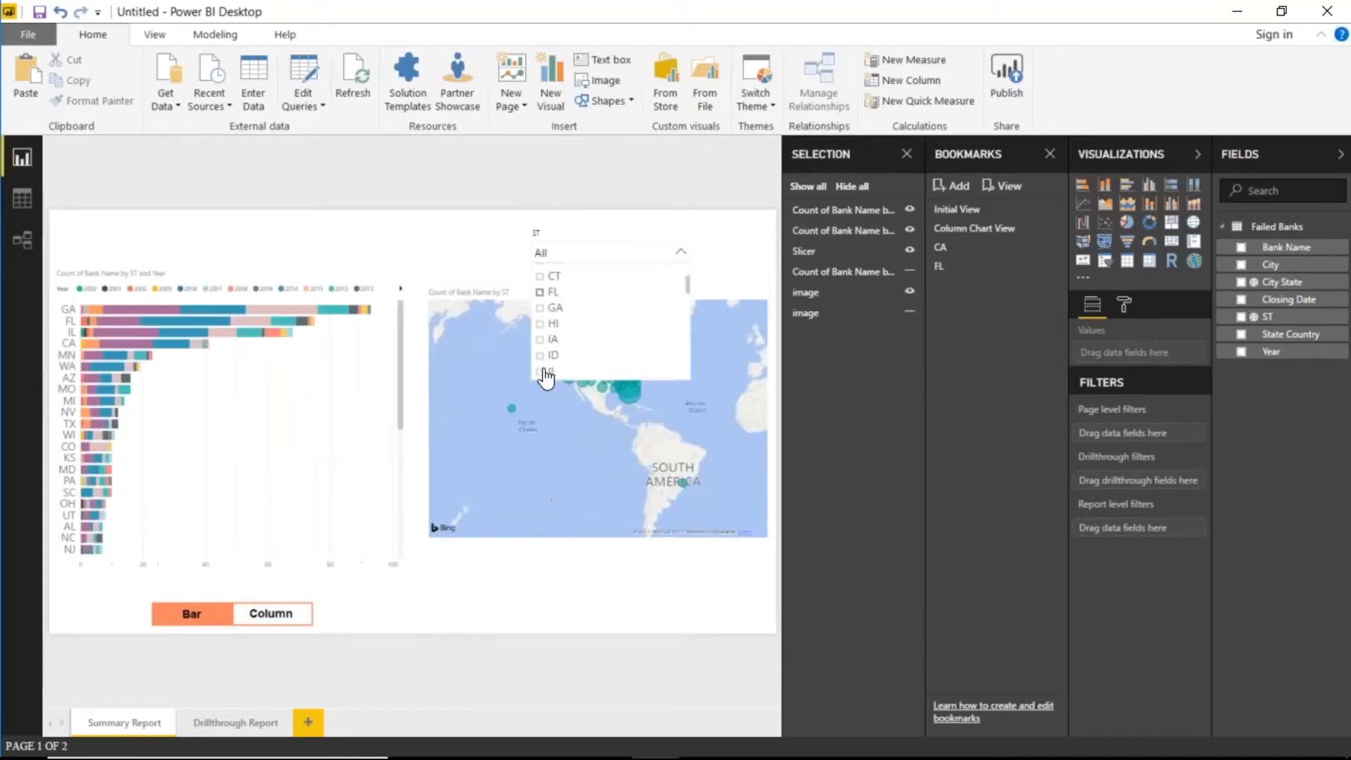
scroll(542, 301, down, 1)
click(541, 270)
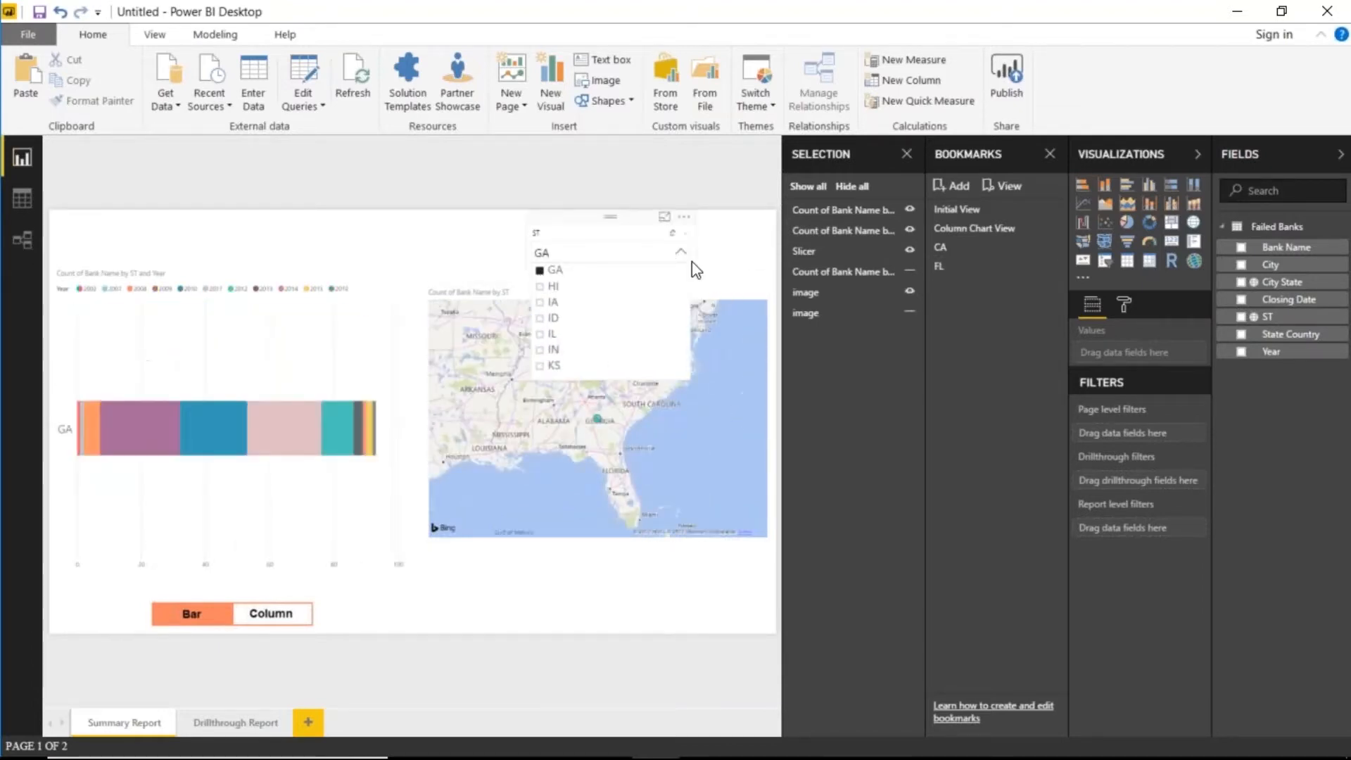
click(728, 271)
click(954, 185)
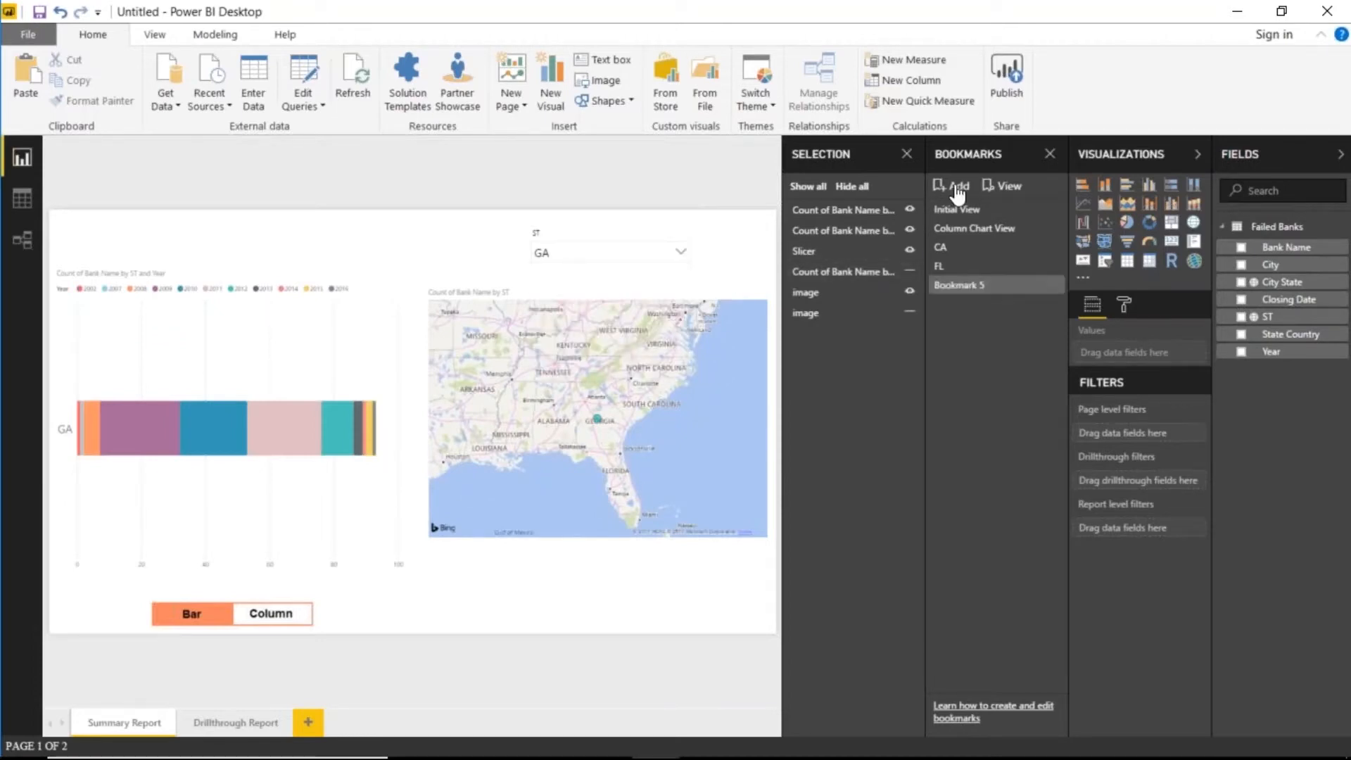
double_click(998, 294)
- Name the new bookmark GA and apply it
text(GA)
key(Return)
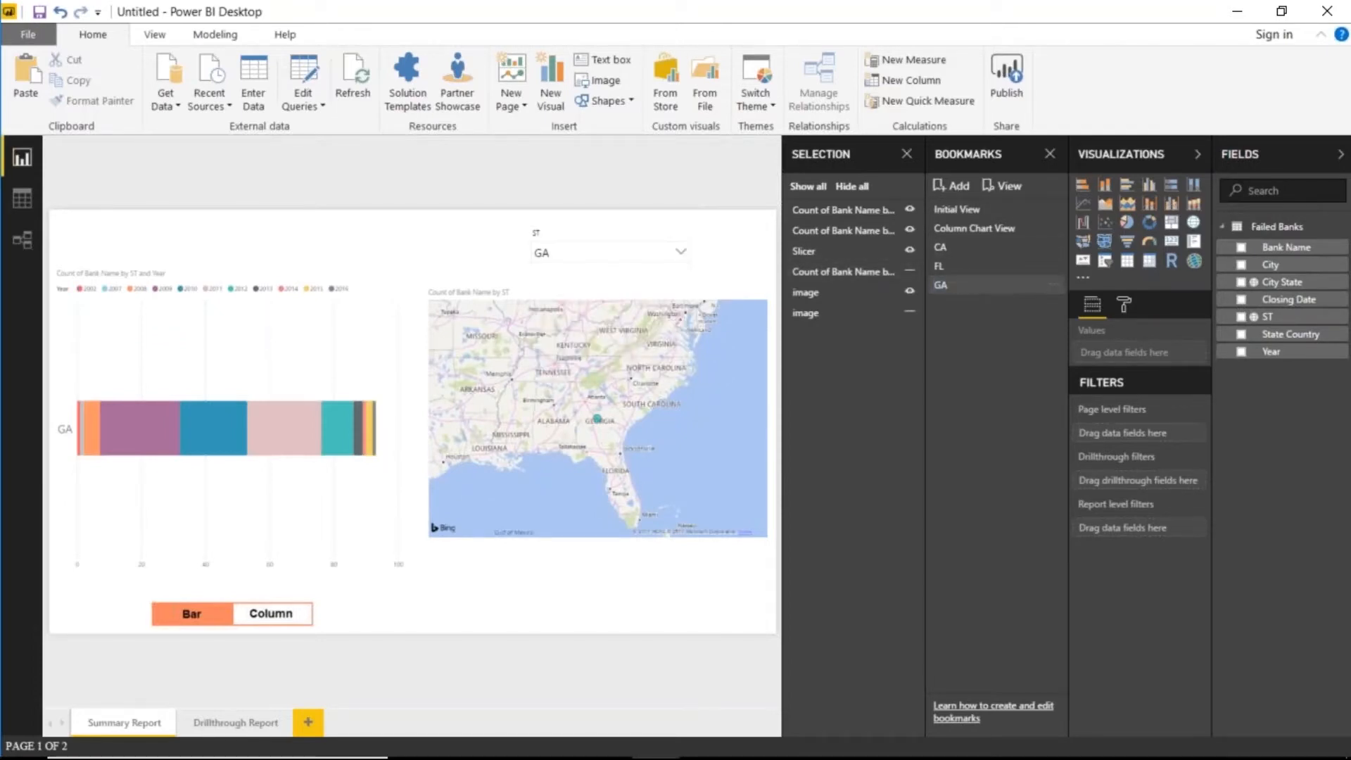
click(1001, 285)
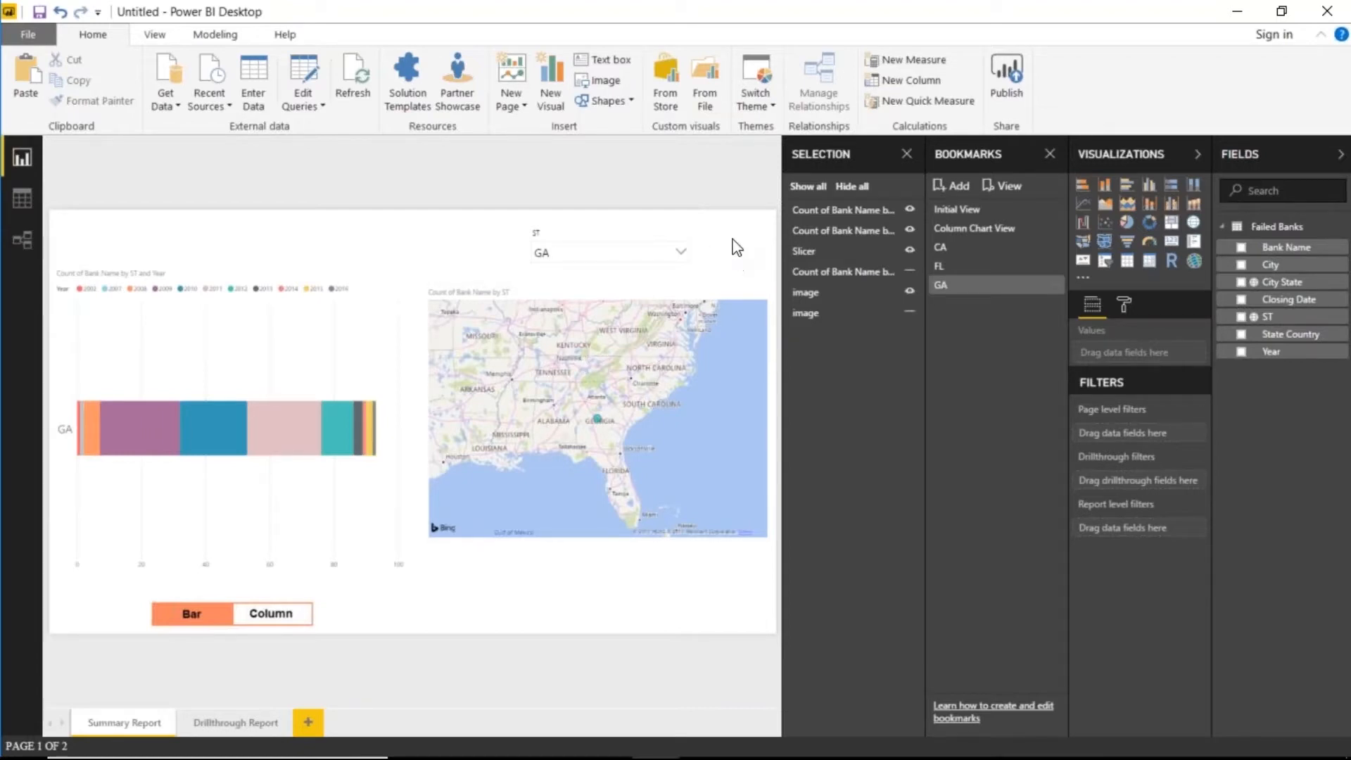
- Switch the ST slicer from GA to IL and save it as bookmark IL
click(680, 251)
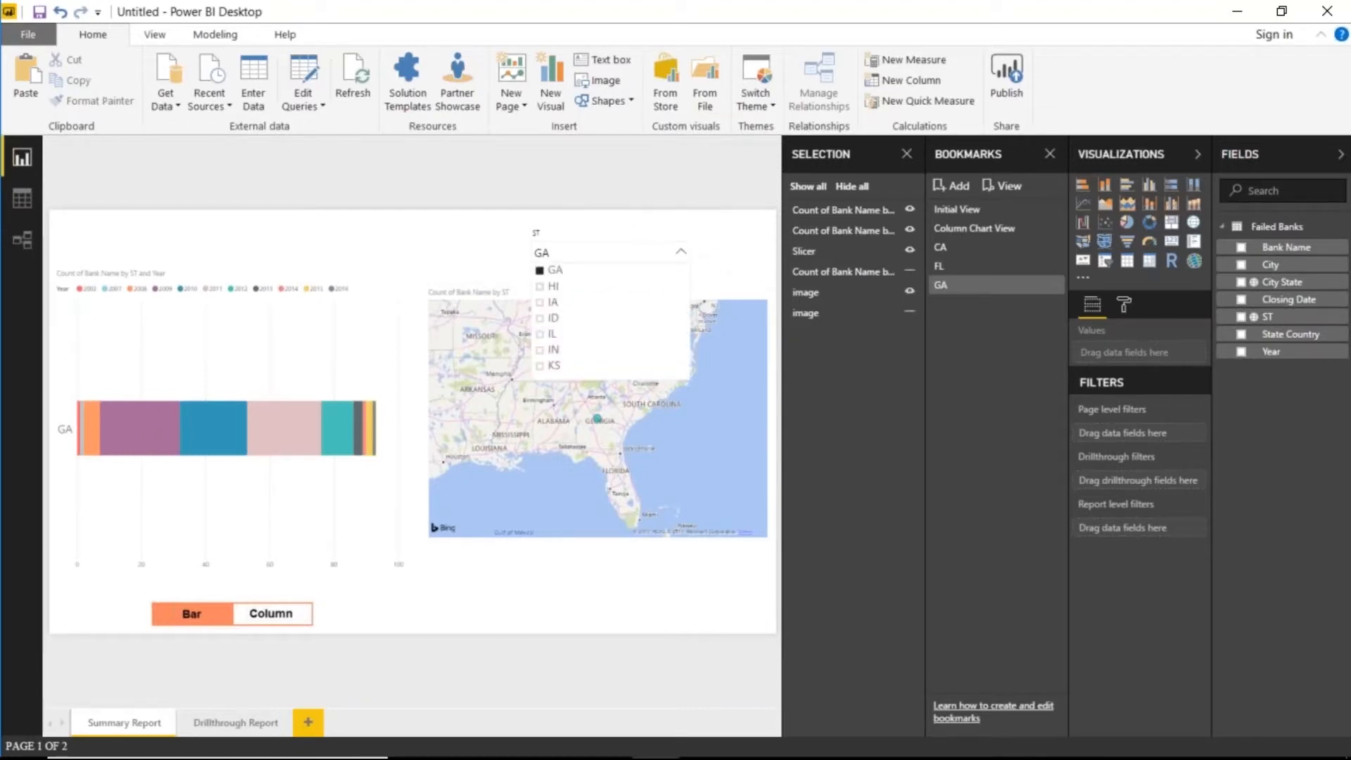
click(542, 271)
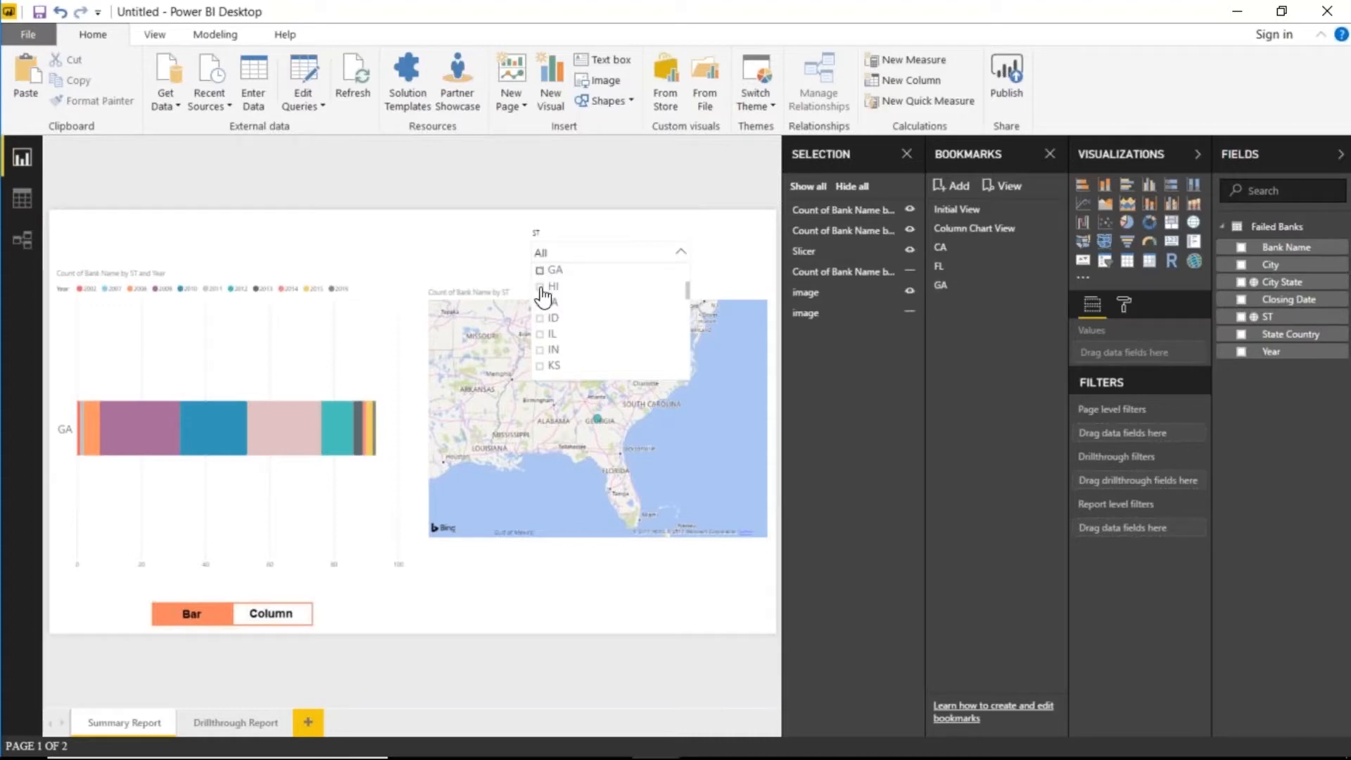
click(542, 334)
click(954, 189)
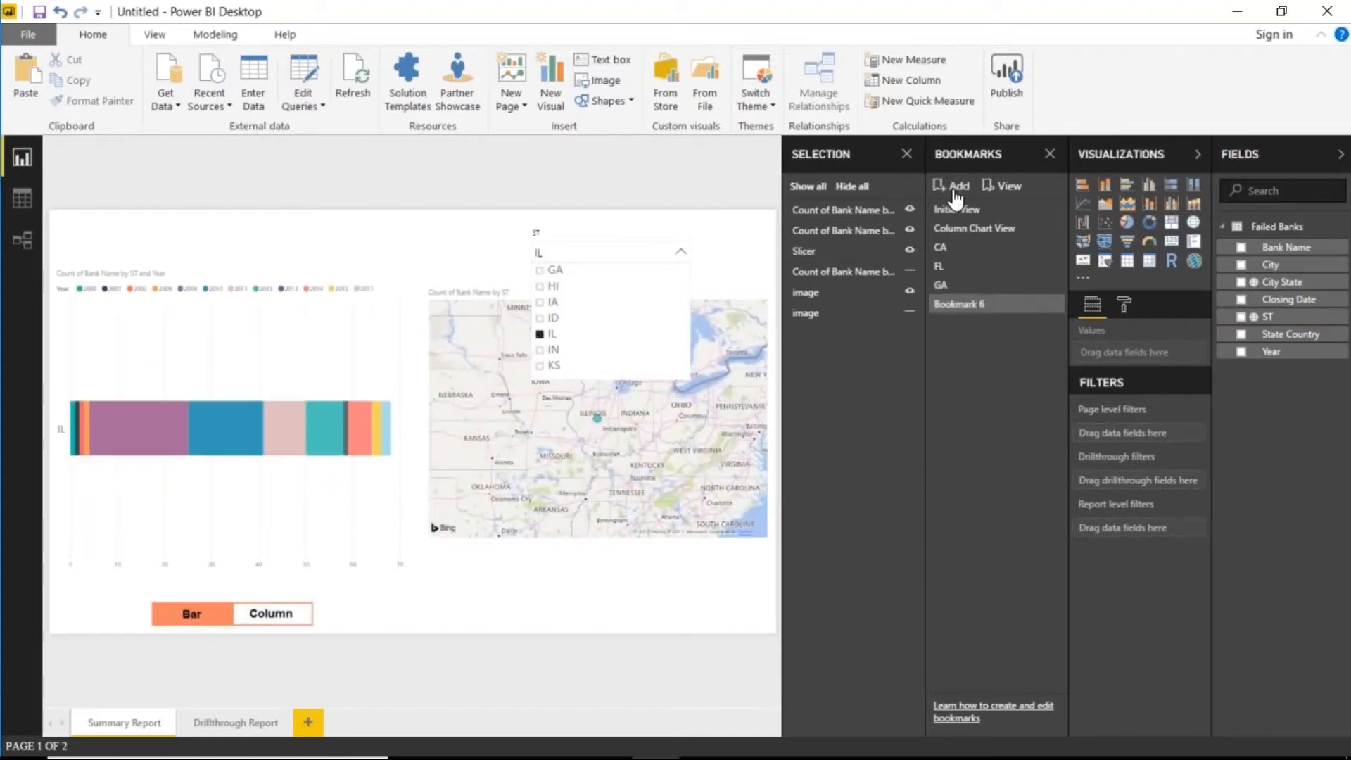
double_click(958, 303)
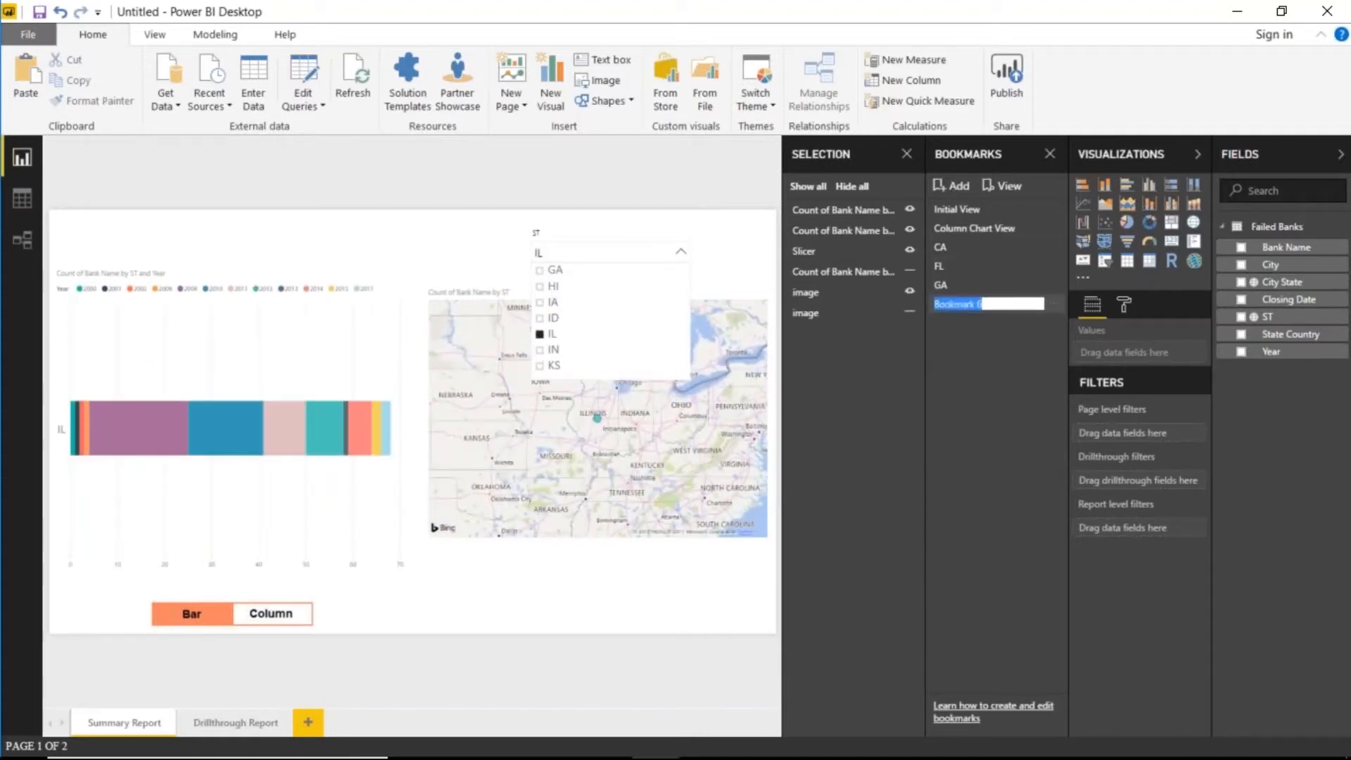
text(IL)
key(Return)
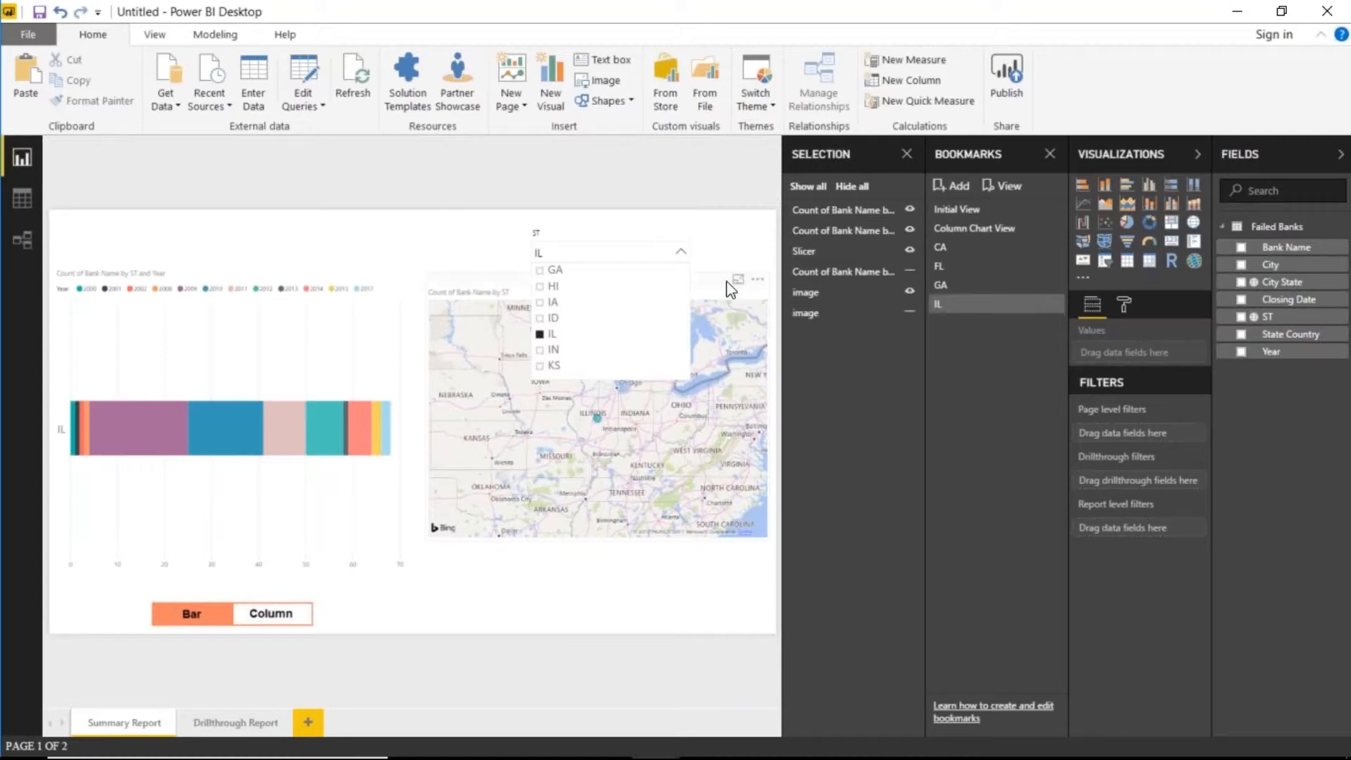
click(716, 252)
- Switch the ST slicer from IL to NY and save it as bookmark NY
click(683, 253)
click(539, 335)
scroll(577, 342, down, 3)
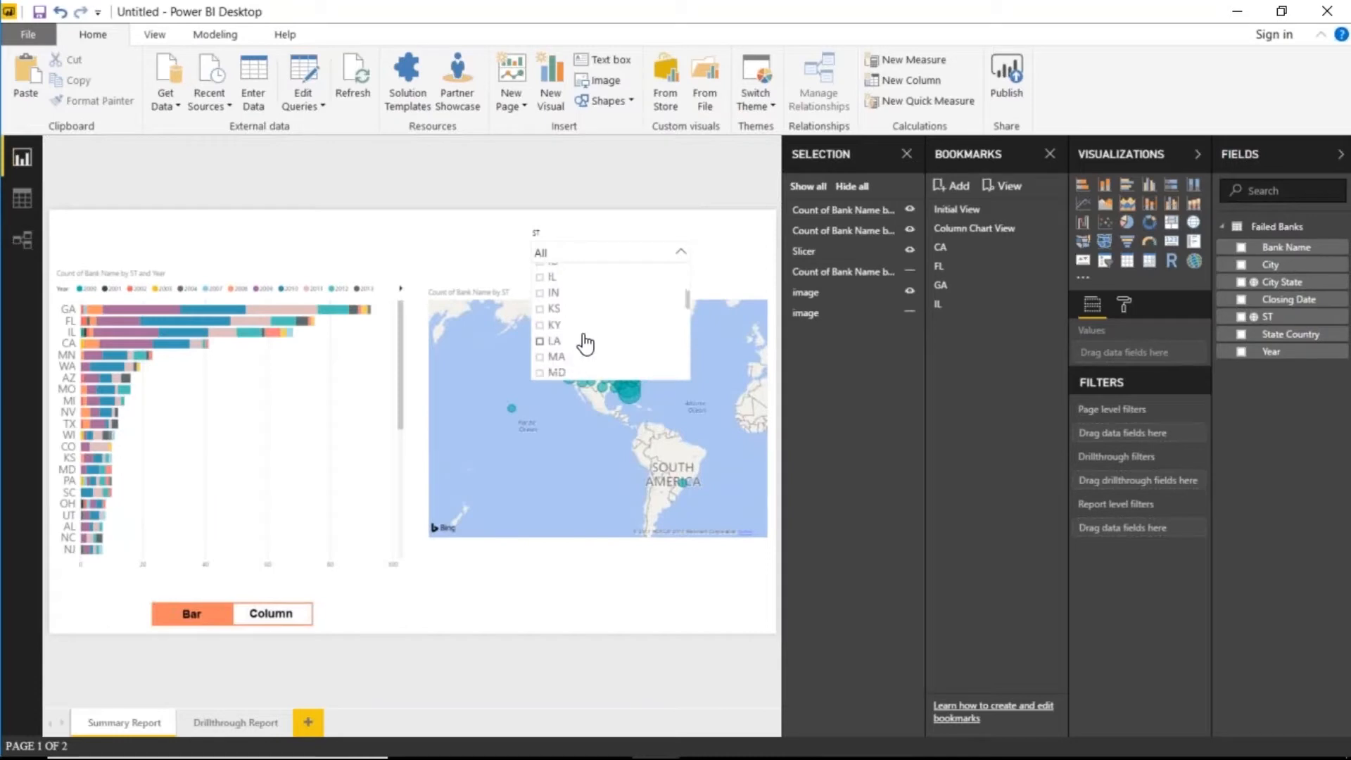
scroll(563, 358, down, 3)
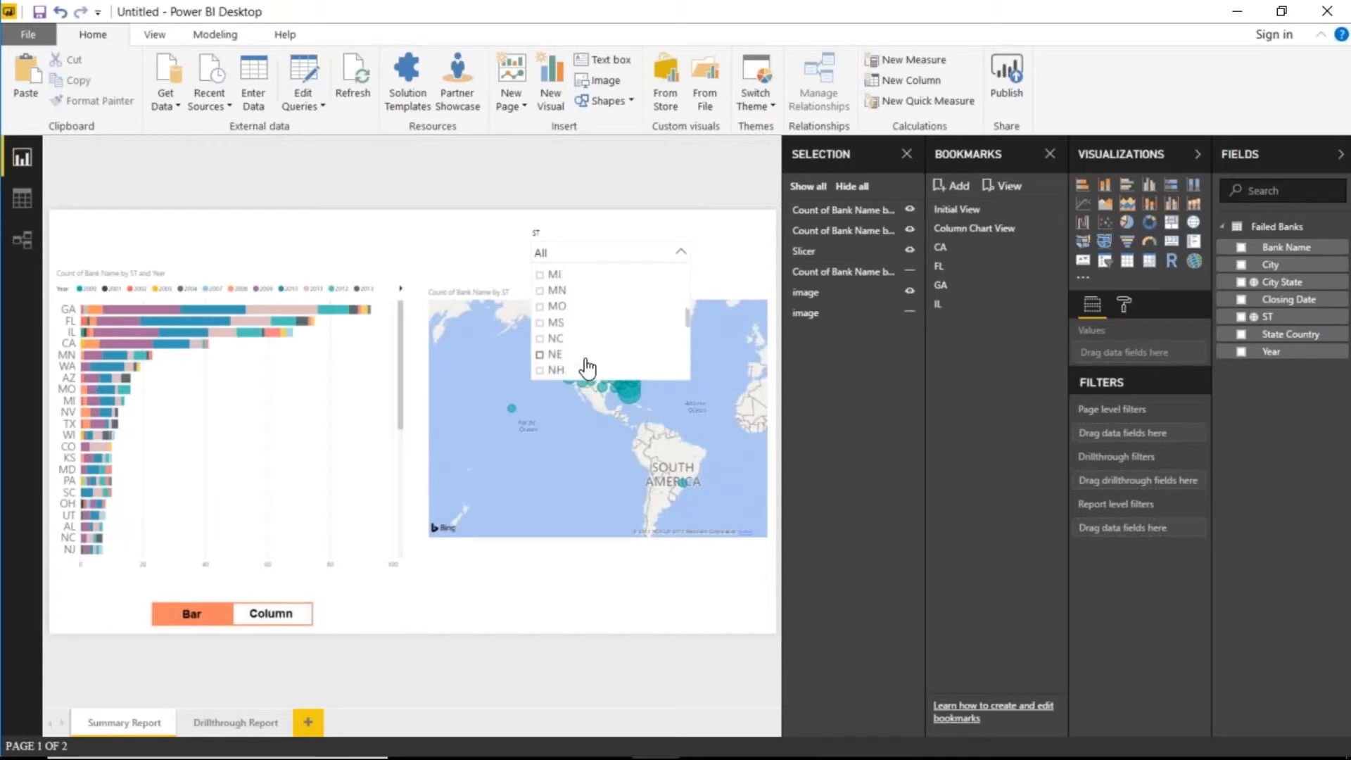
scroll(554, 360, down, 1)
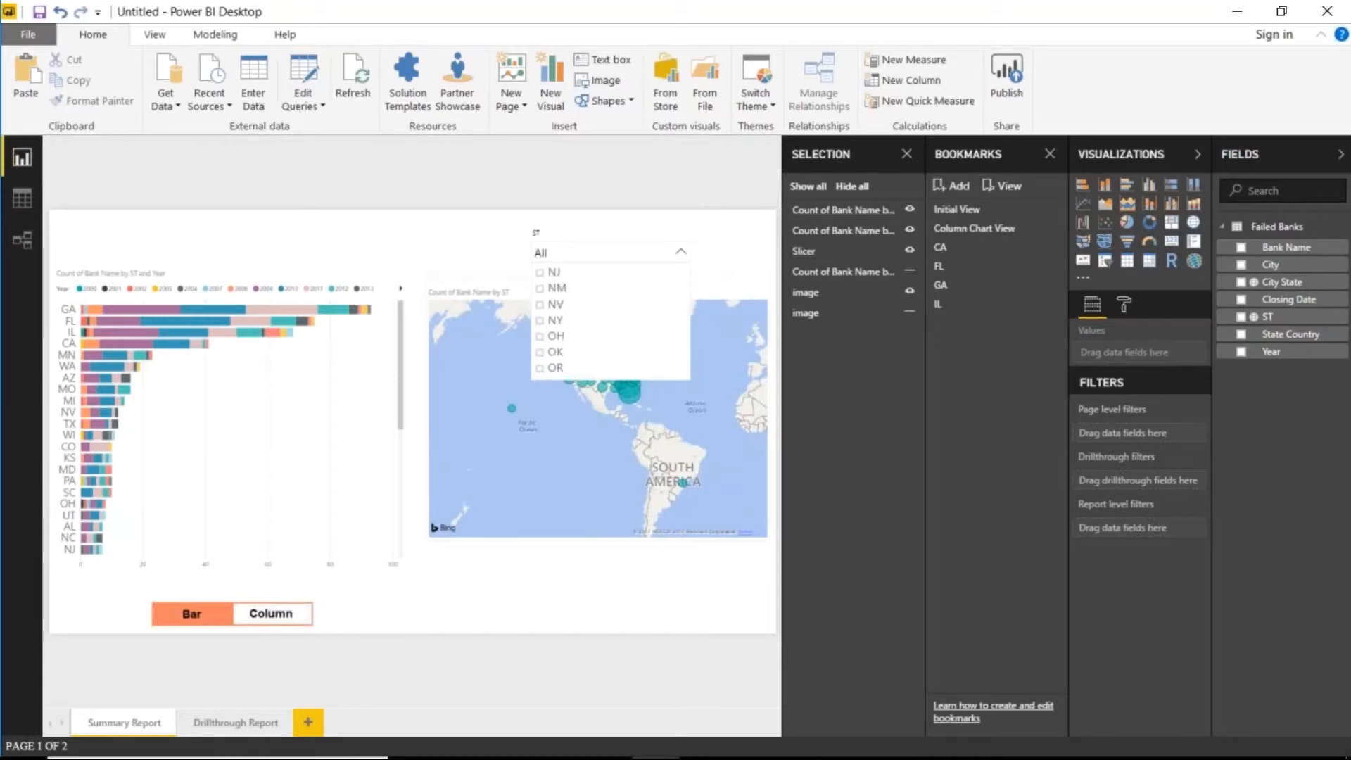
click(542, 325)
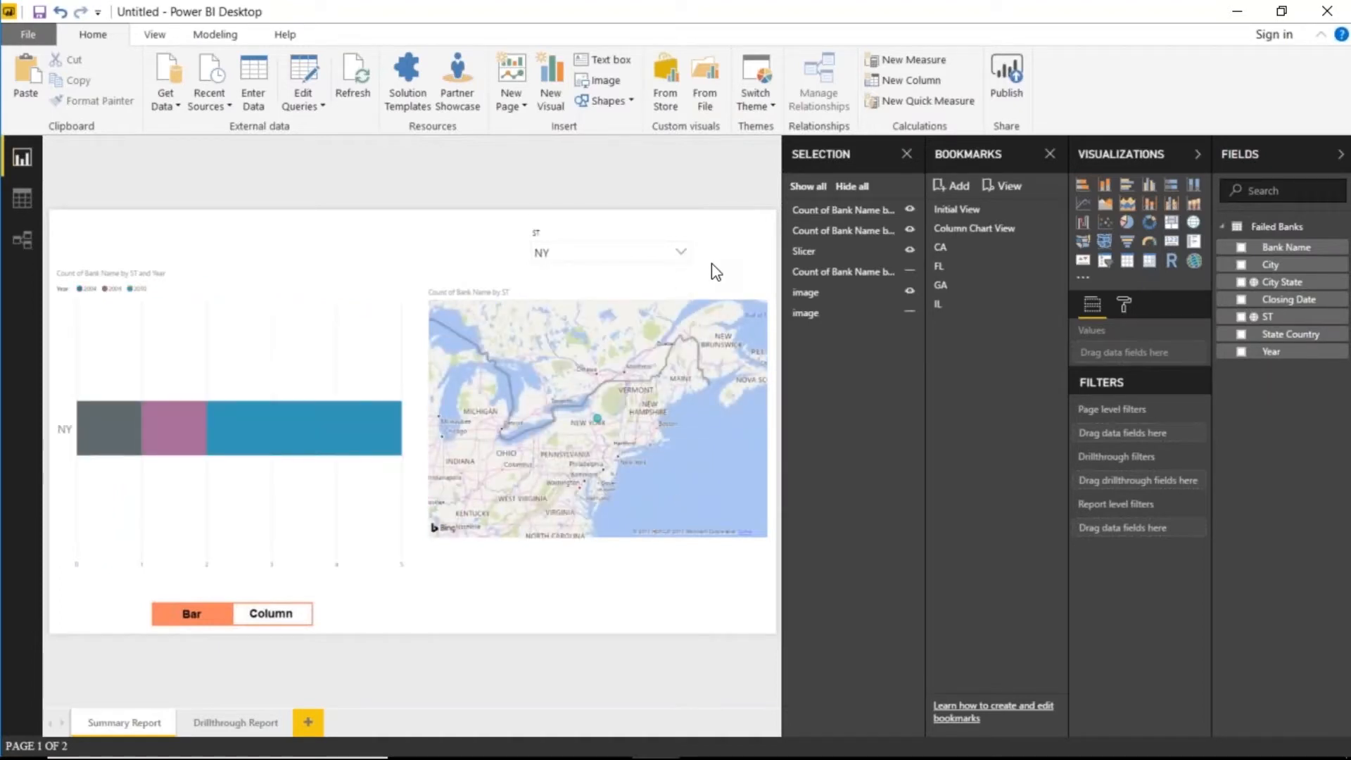
click(952, 185)
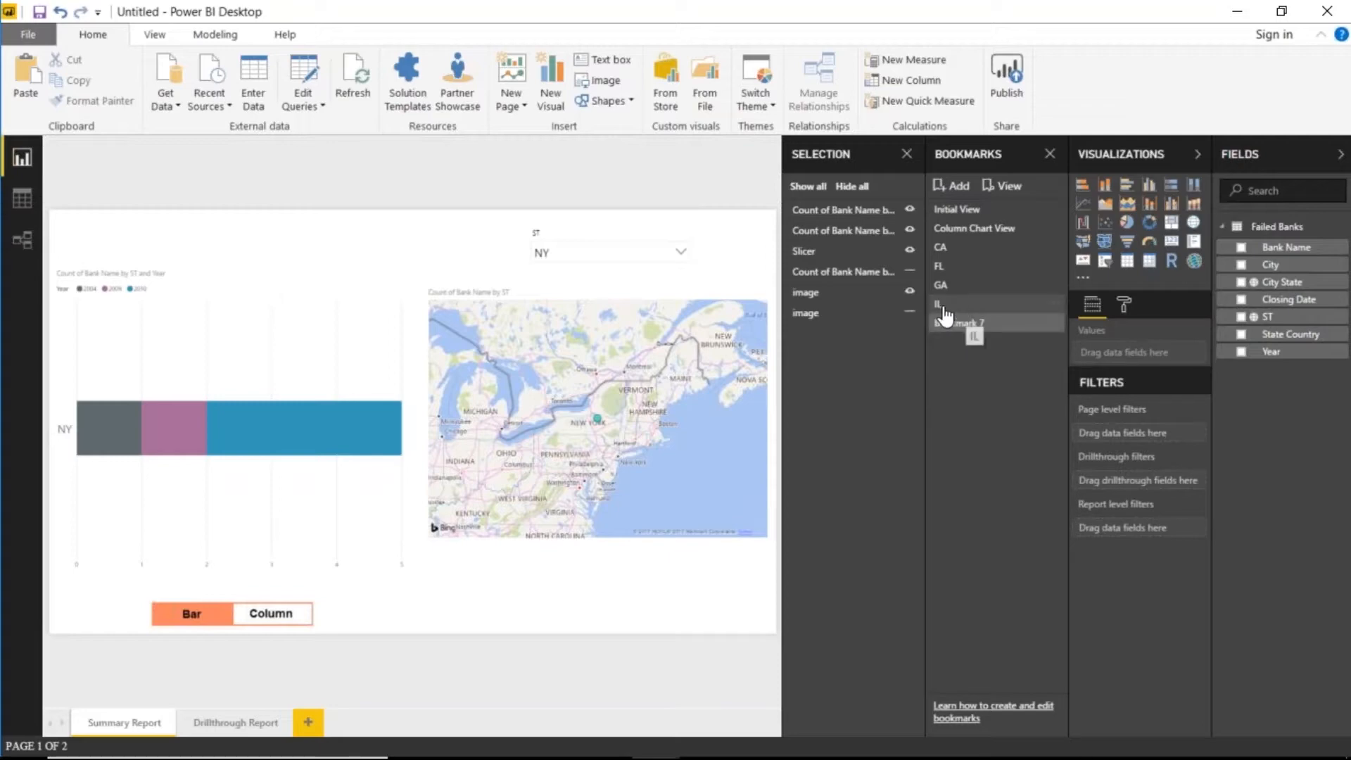
double_click(996, 323)
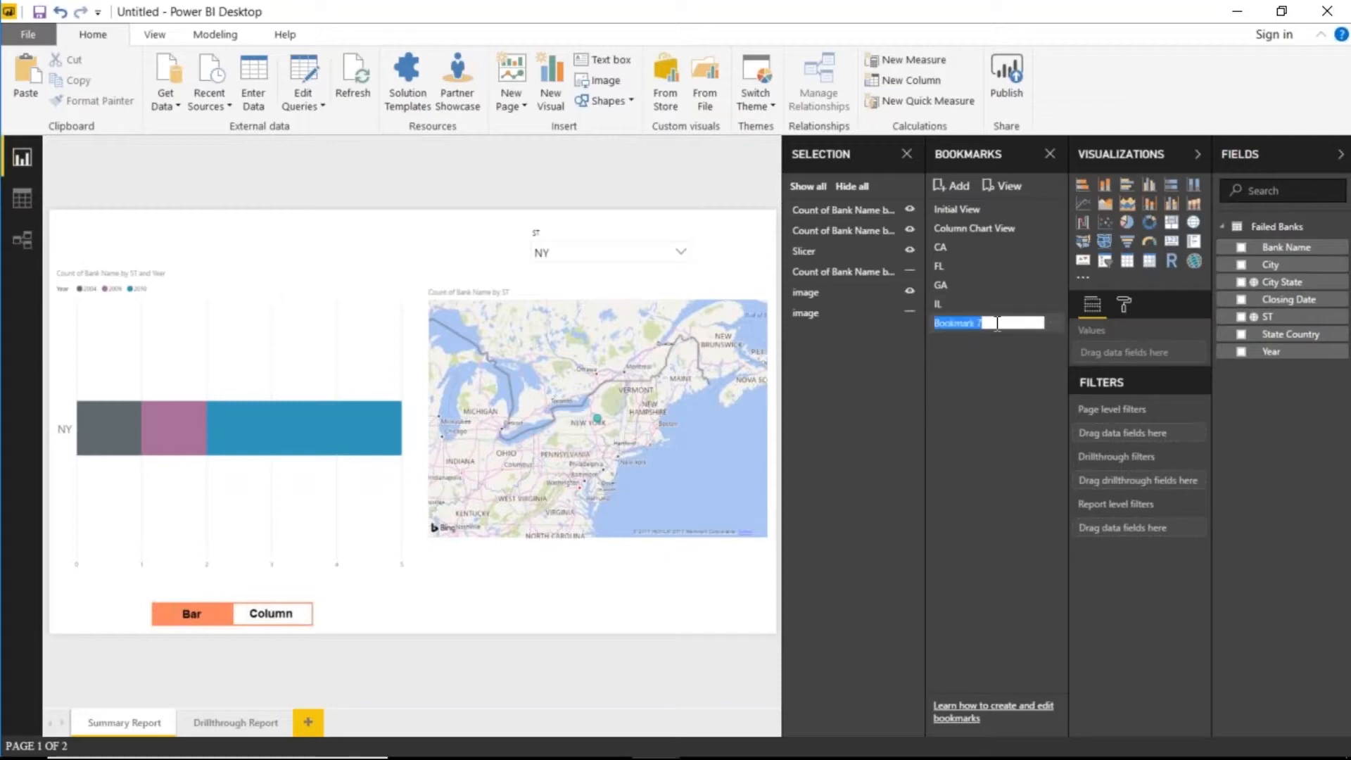
text(NY)
key(Return)
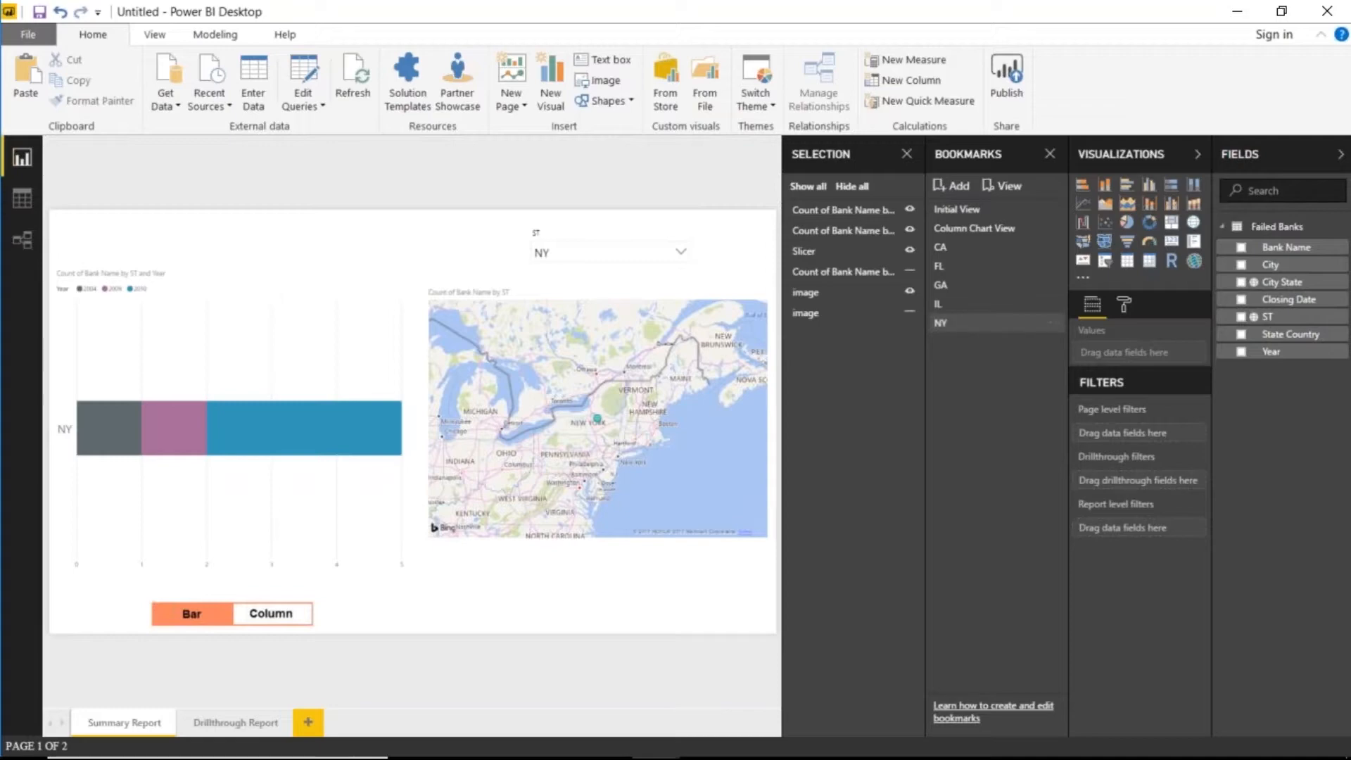
- Switch the ST slicer from NY to TX and save it as bookmark TX
click(677, 255)
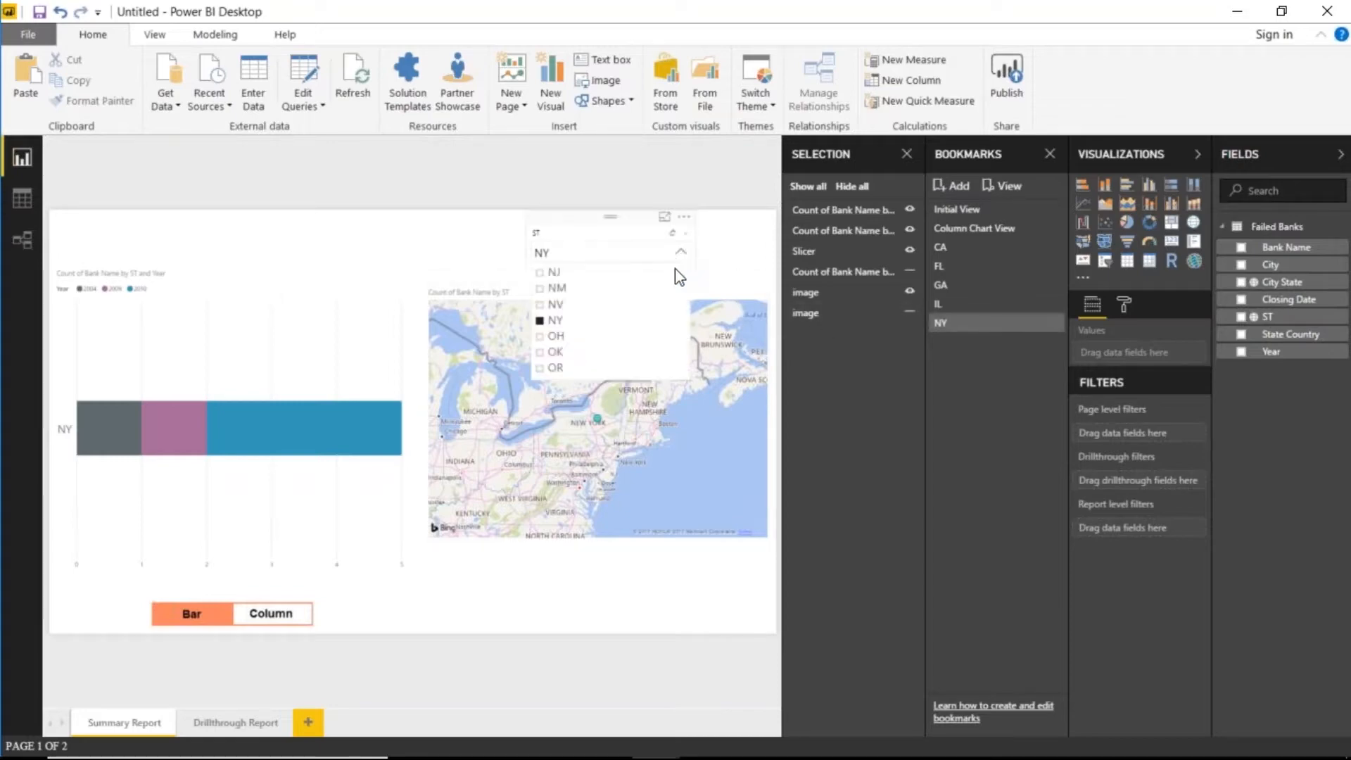
click(539, 320)
scroll(585, 355, down, 3)
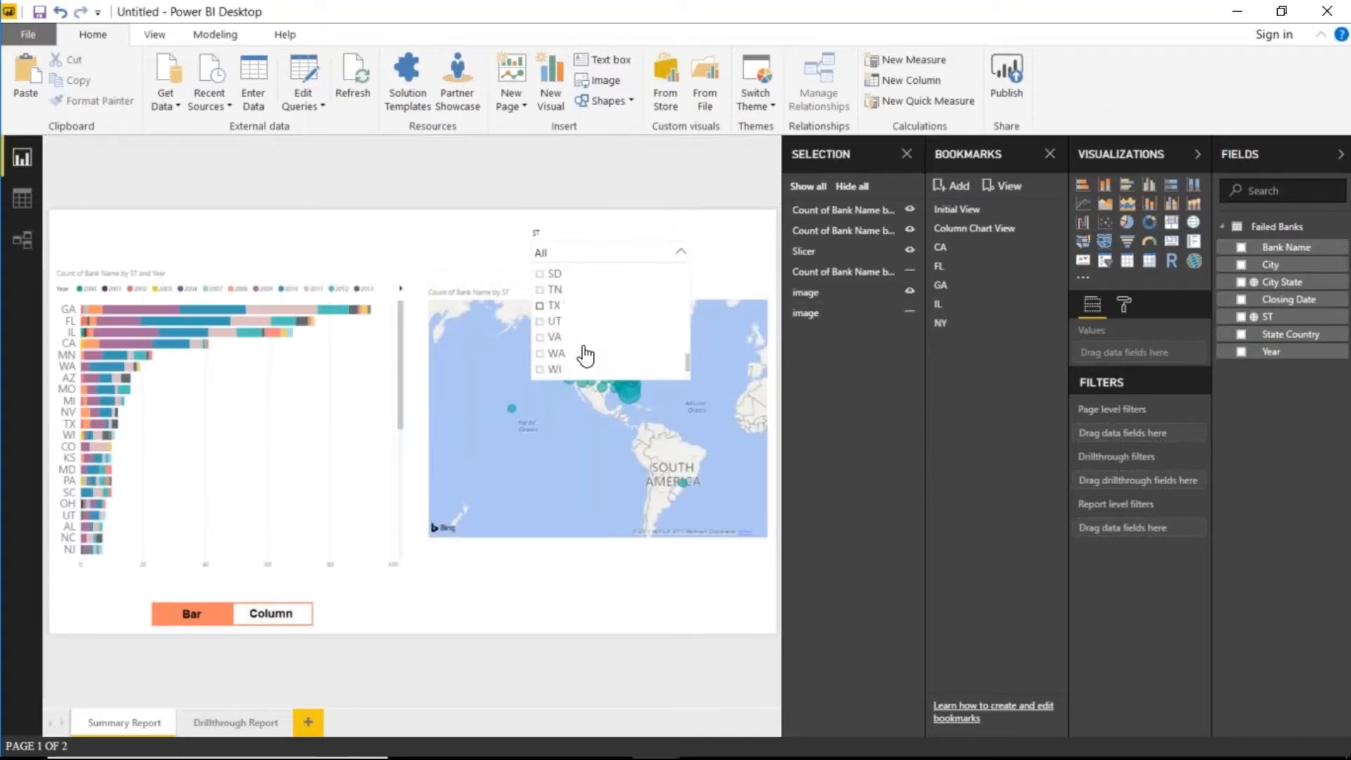
scroll(556, 317, down, 1)
click(540, 293)
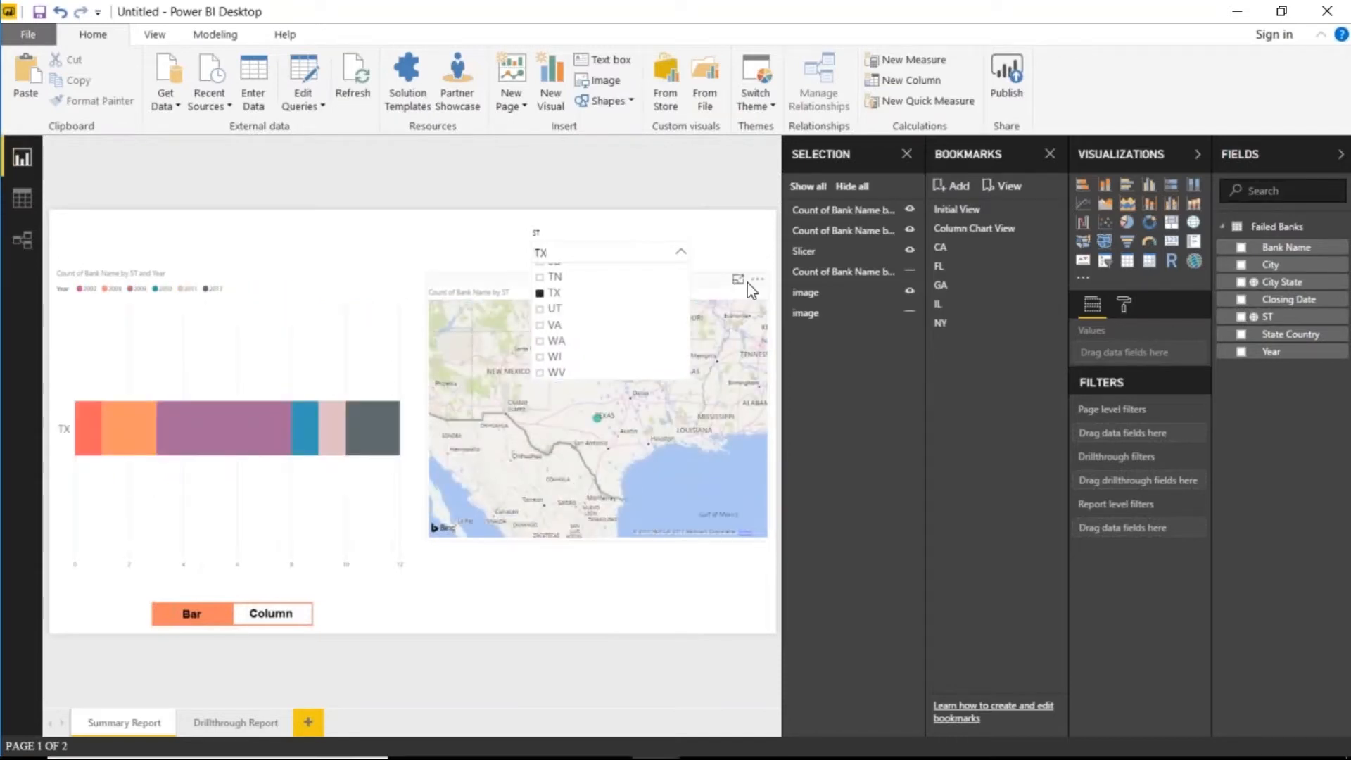
click(743, 257)
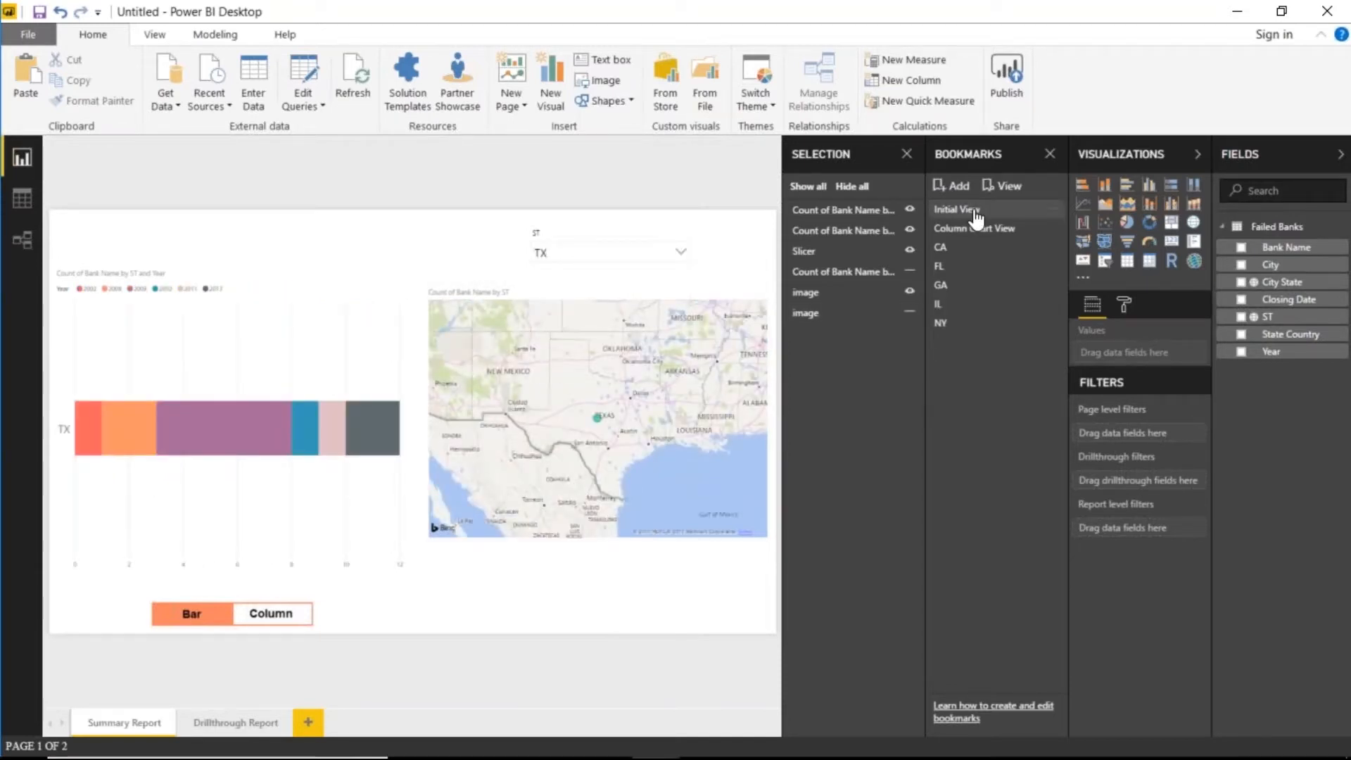
click(953, 185)
double_click(957, 341)
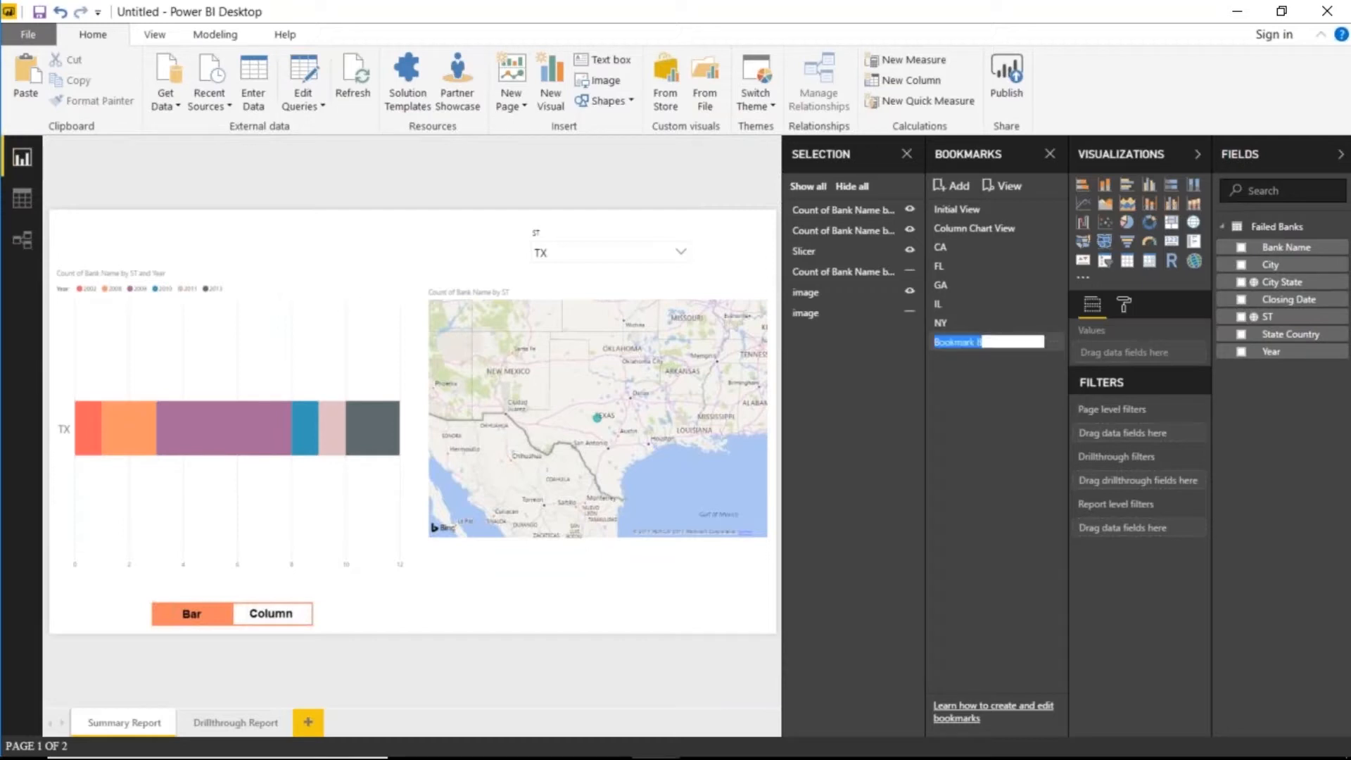
key(BackSpace)
text(TX)
key(Return)
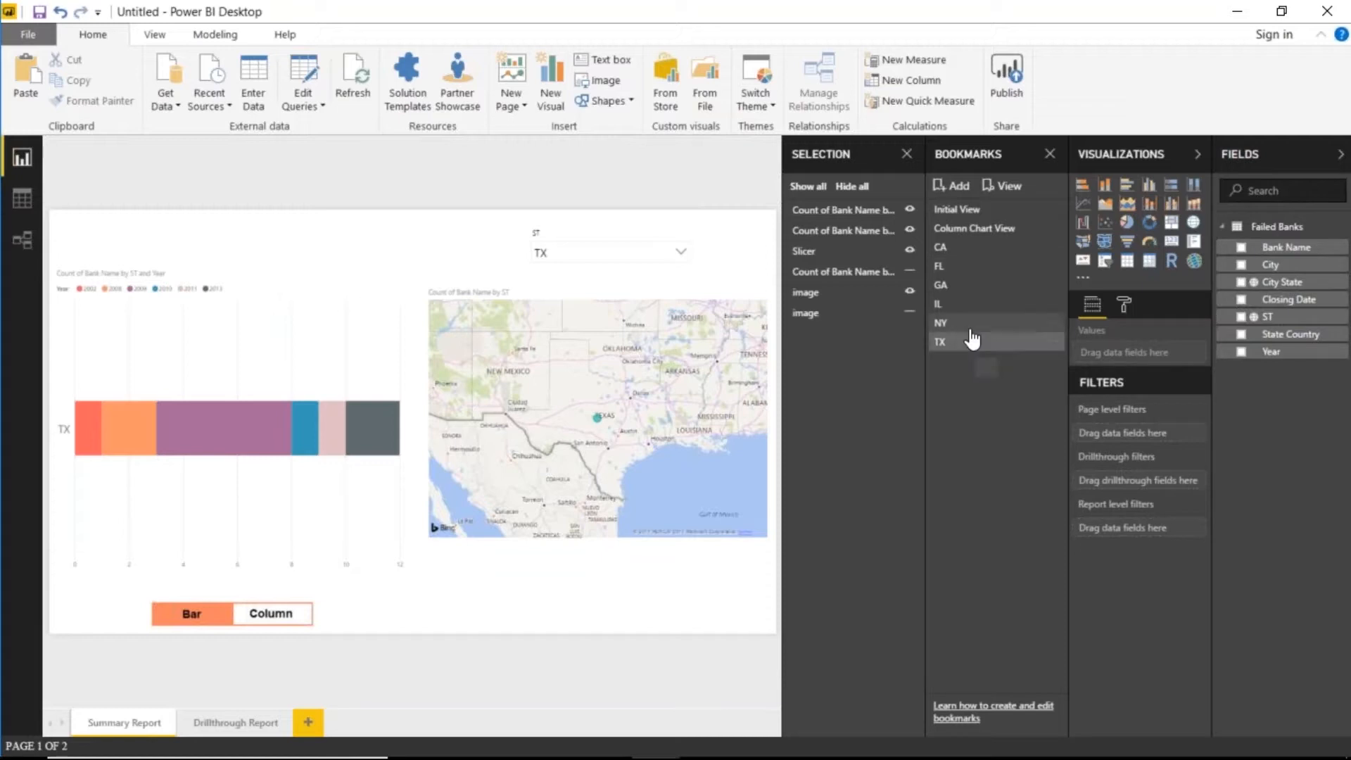
- Apply the CA, GA, IL and TX bookmarks in turn, ending on Texas
click(958, 266)
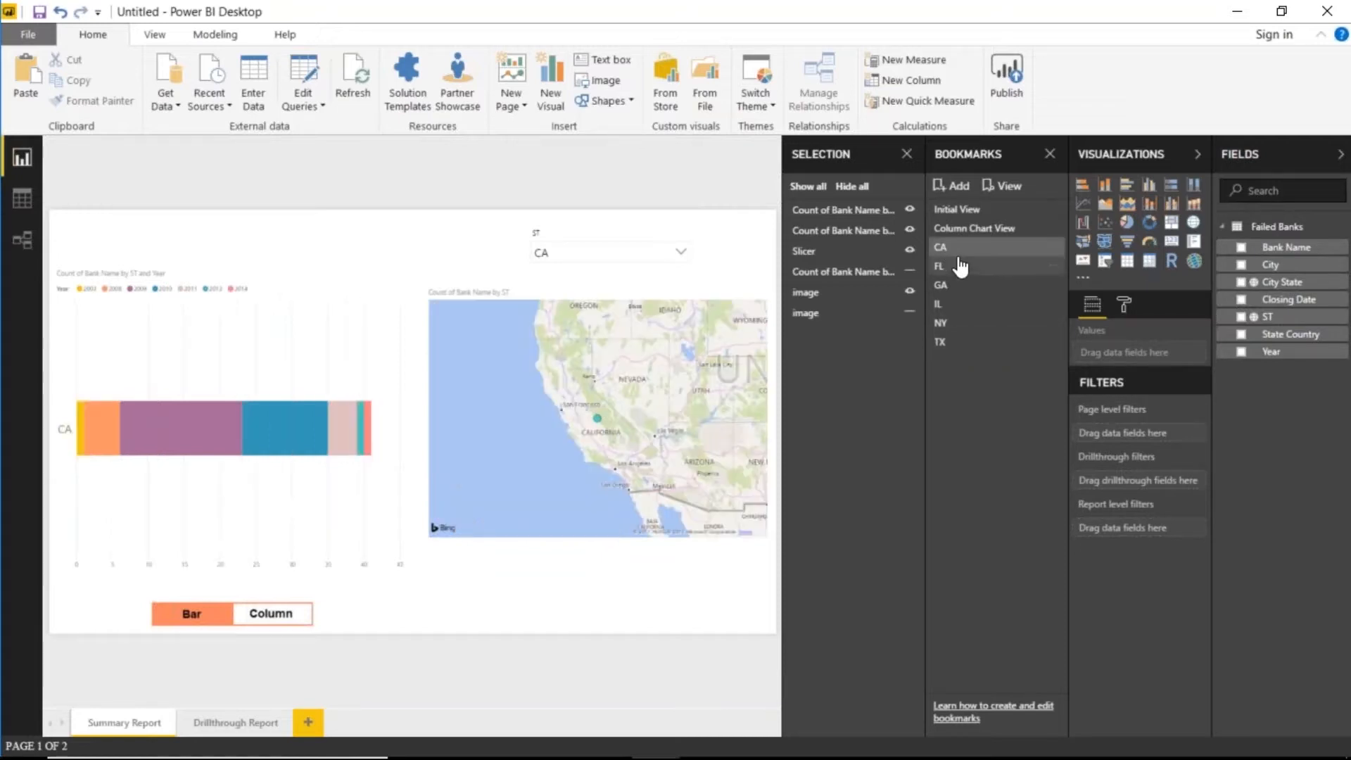
click(965, 287)
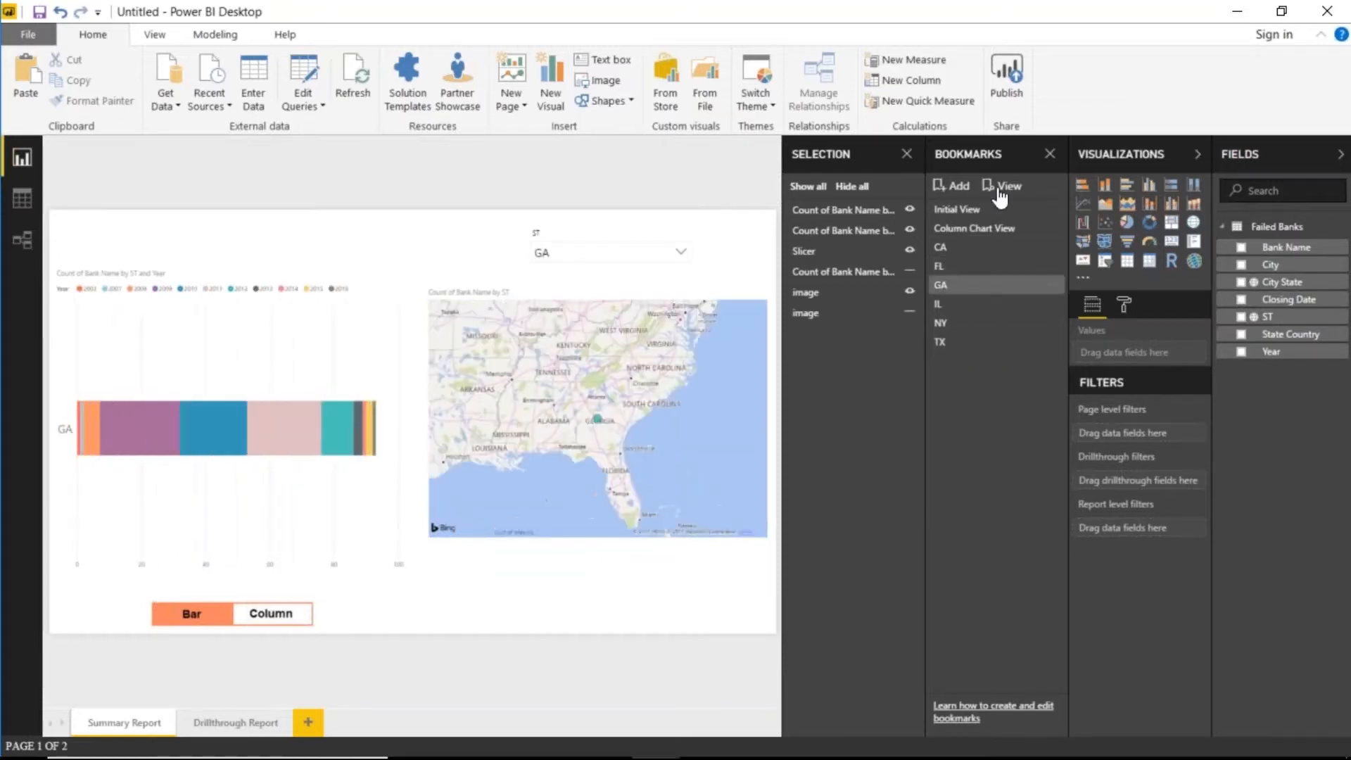
click(965, 304)
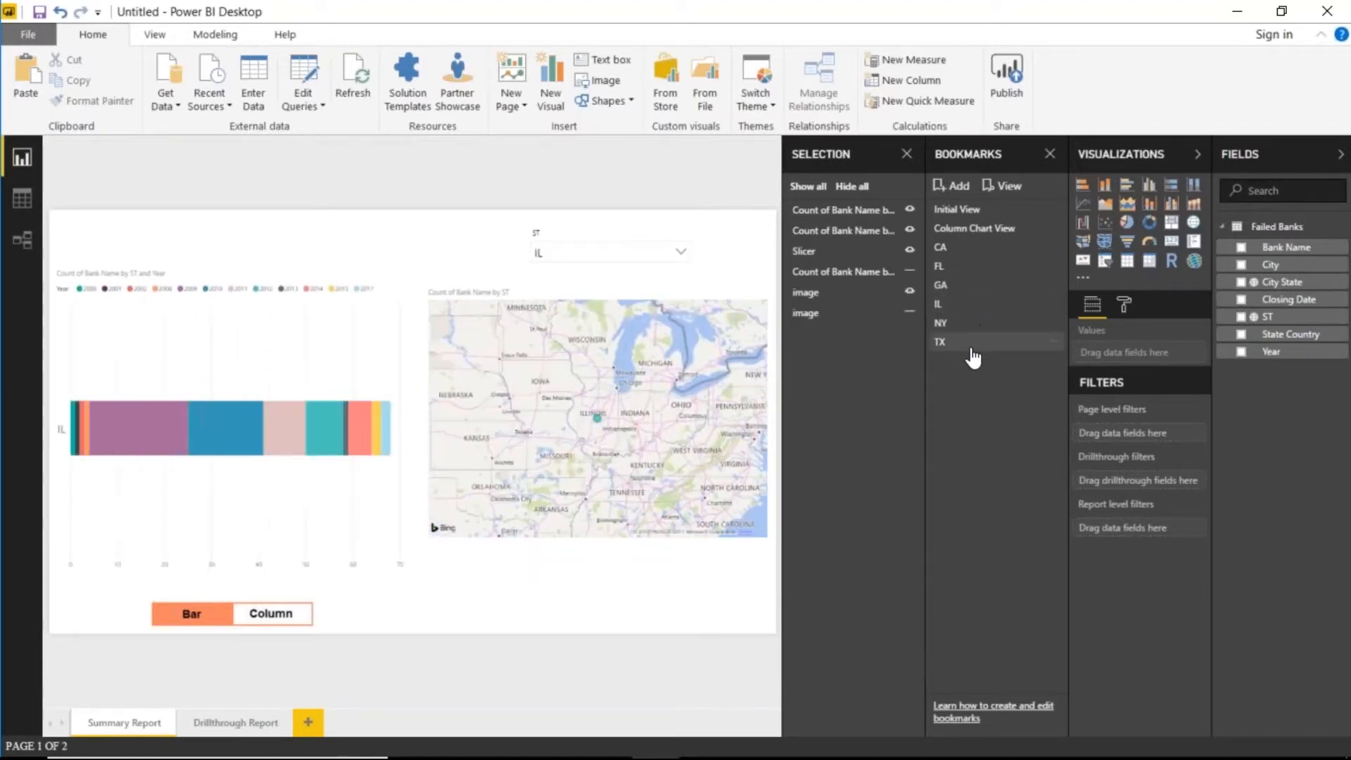
click(971, 346)
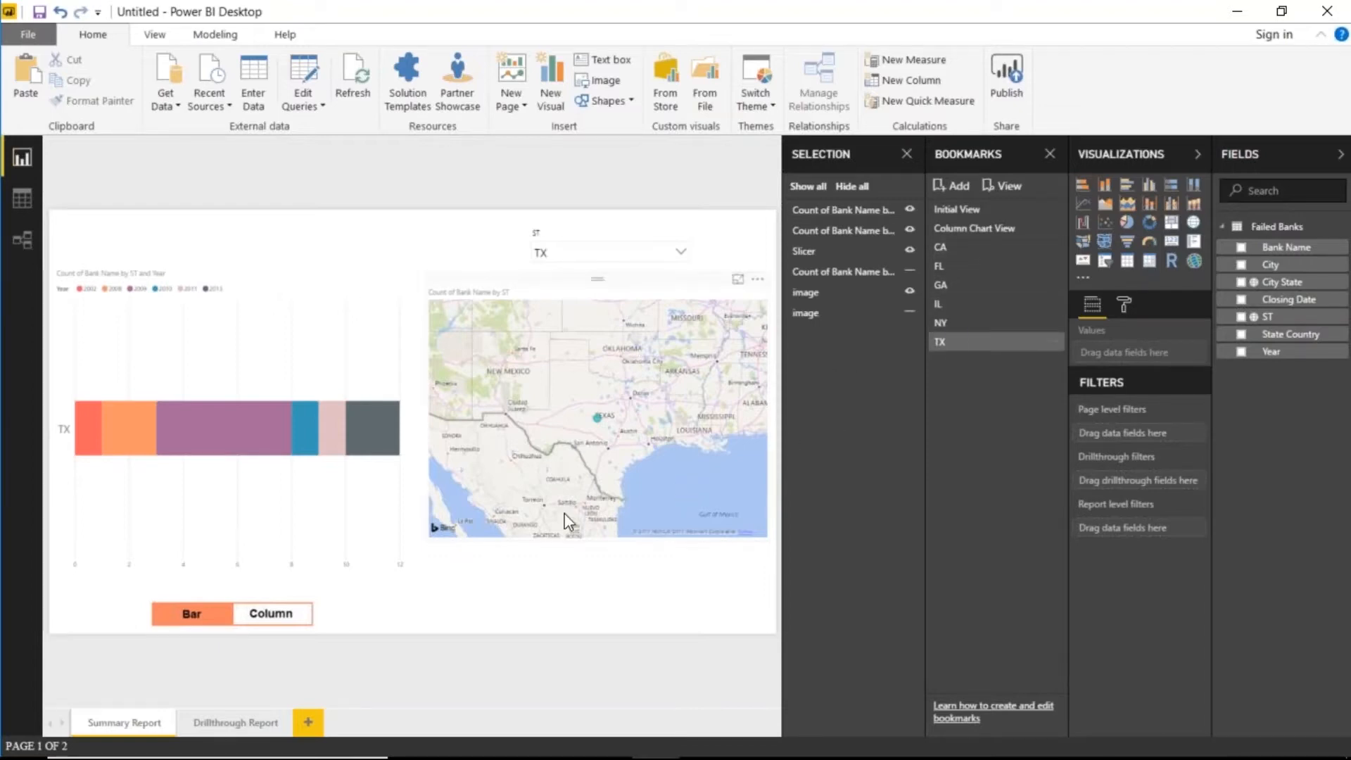
- Restore the Initial View bookmark, then add a blank page named 'Lading Page'
click(999, 210)
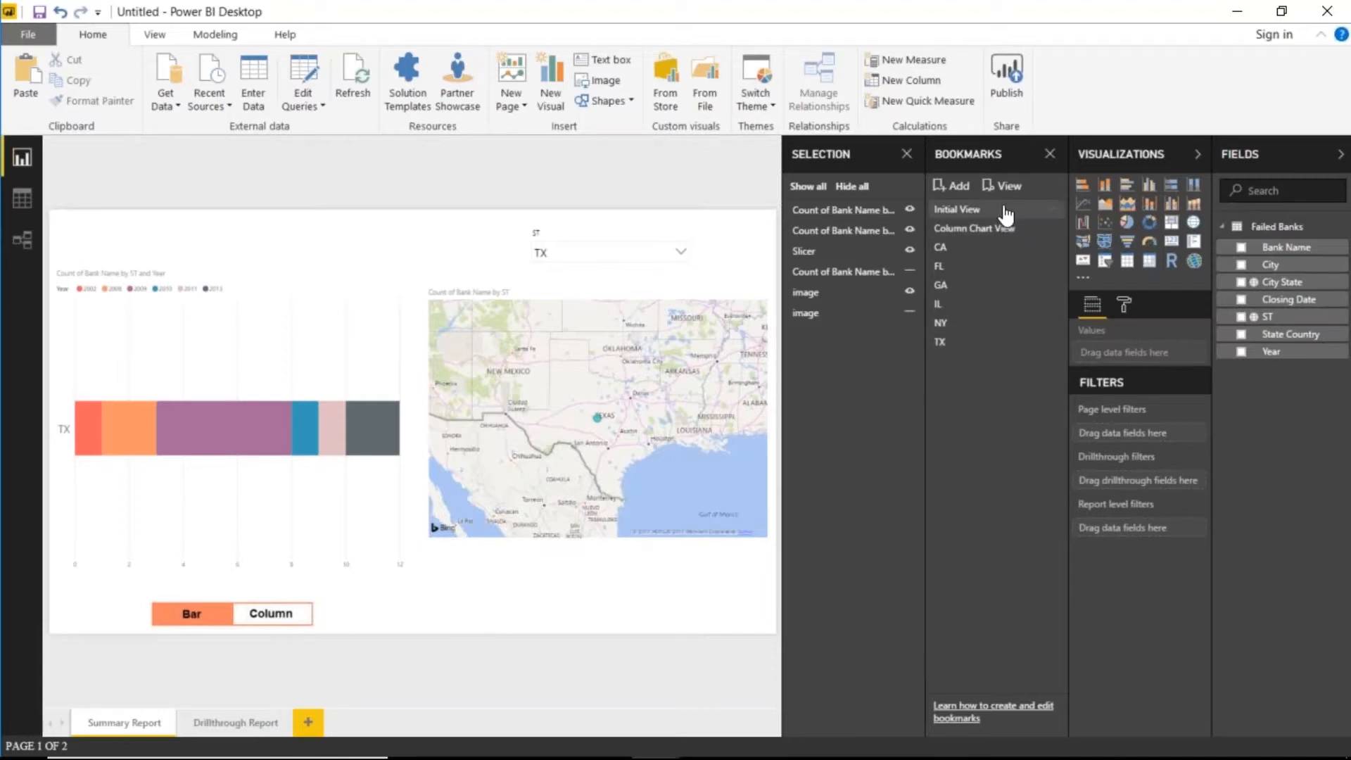
click(312, 723)
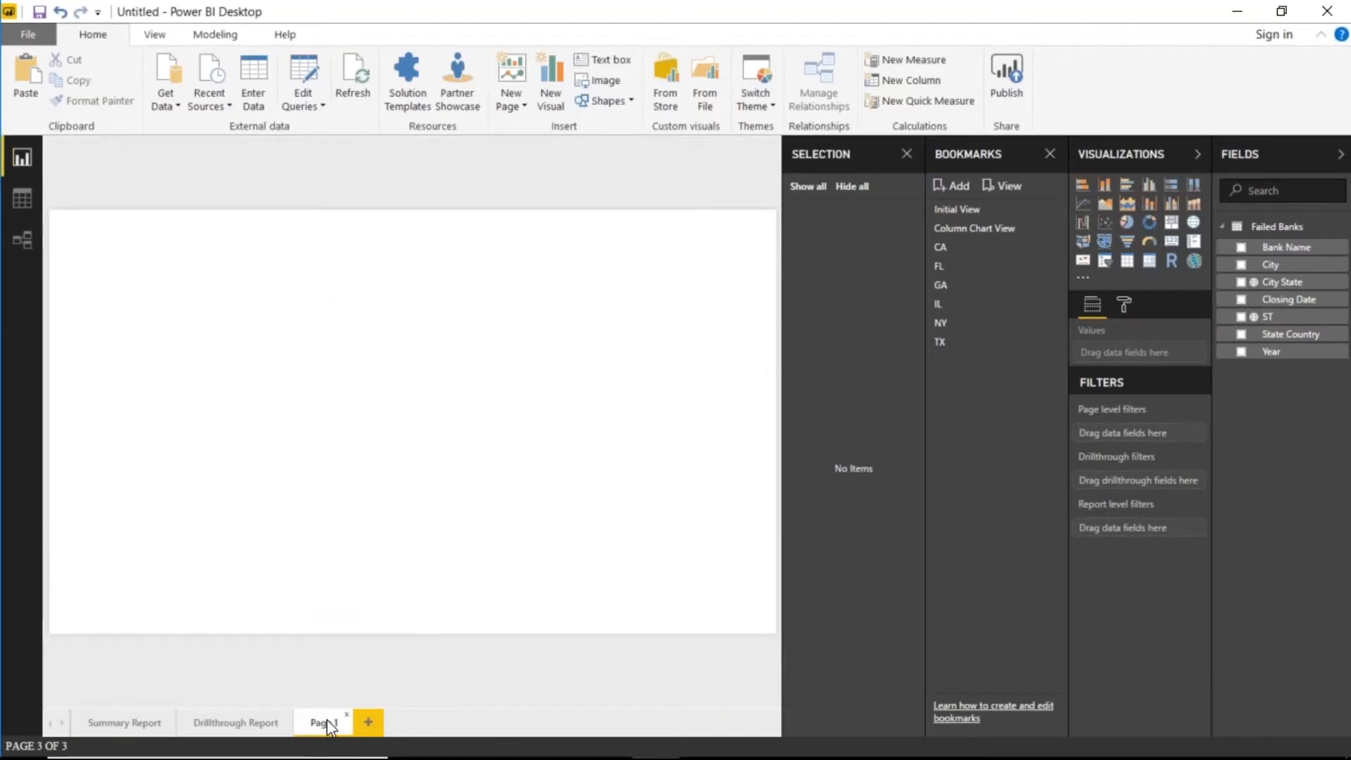
double_click(327, 719)
text(Lading)
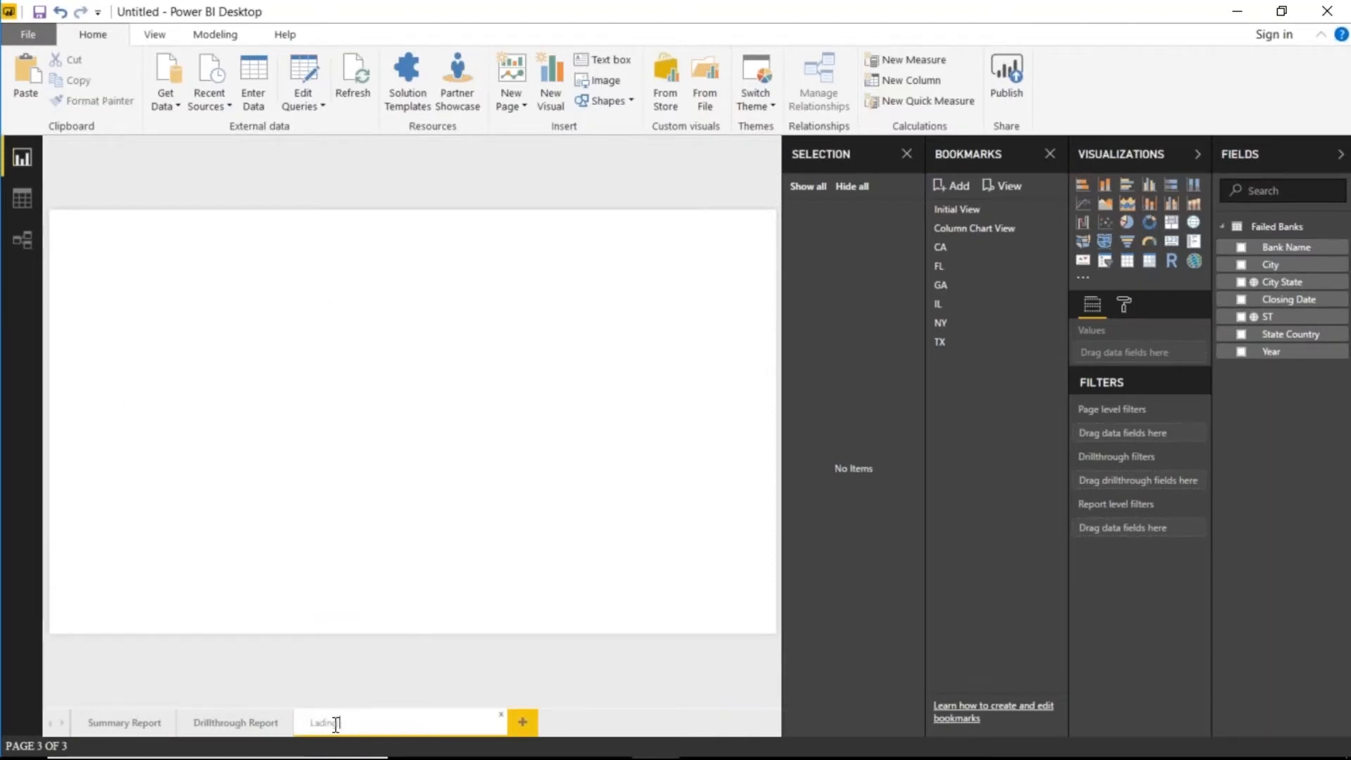
text( Page)
key(Return)
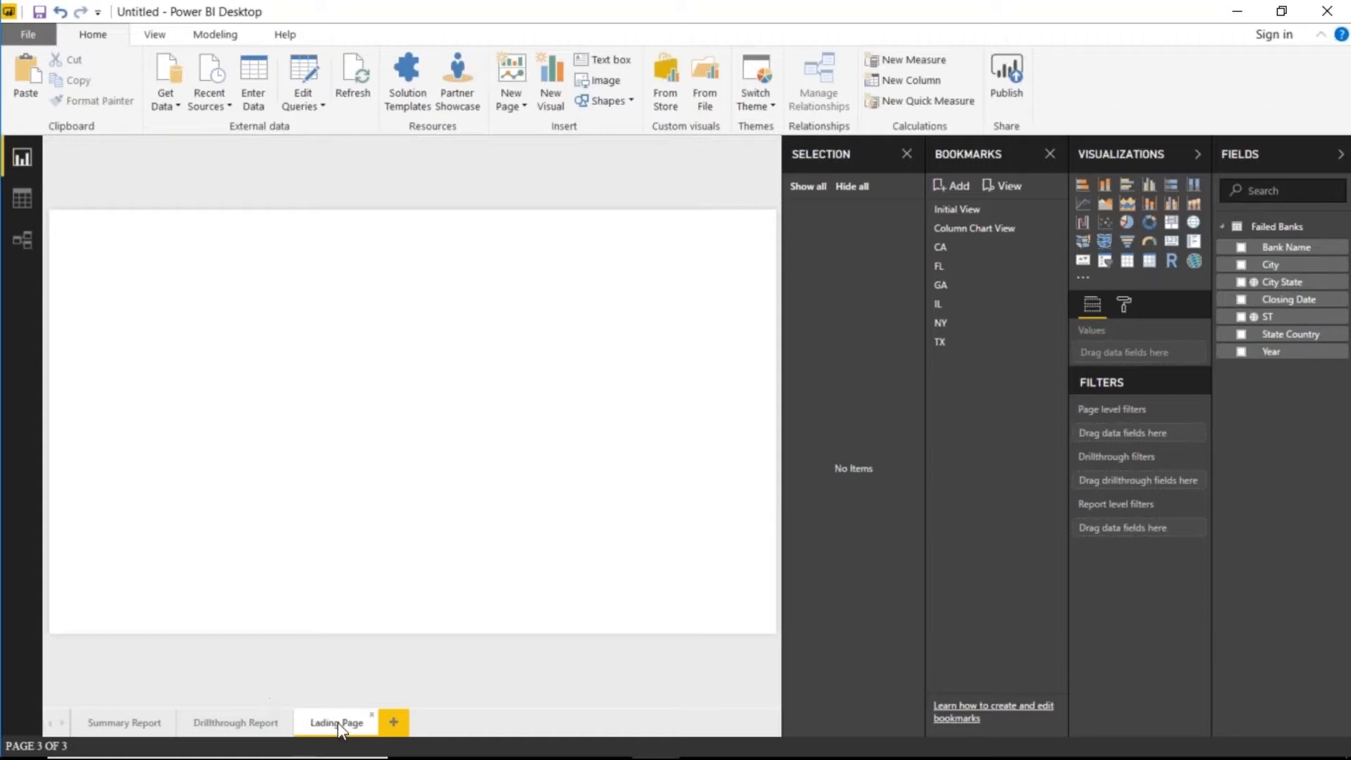
- Move Lading Page to the first position and close the Bookmarks and Selection panes
drag(341, 726, 86, 722)
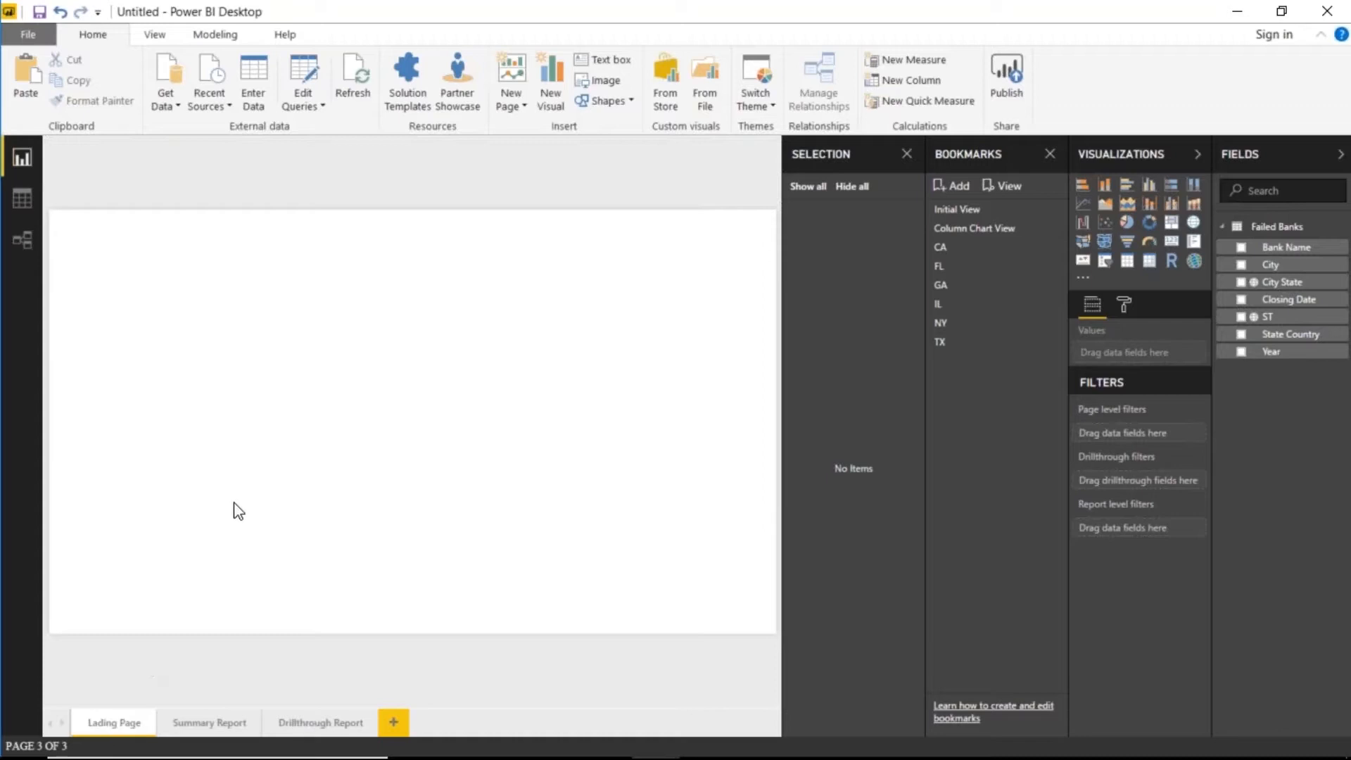
click(1049, 155)
click(1049, 154)
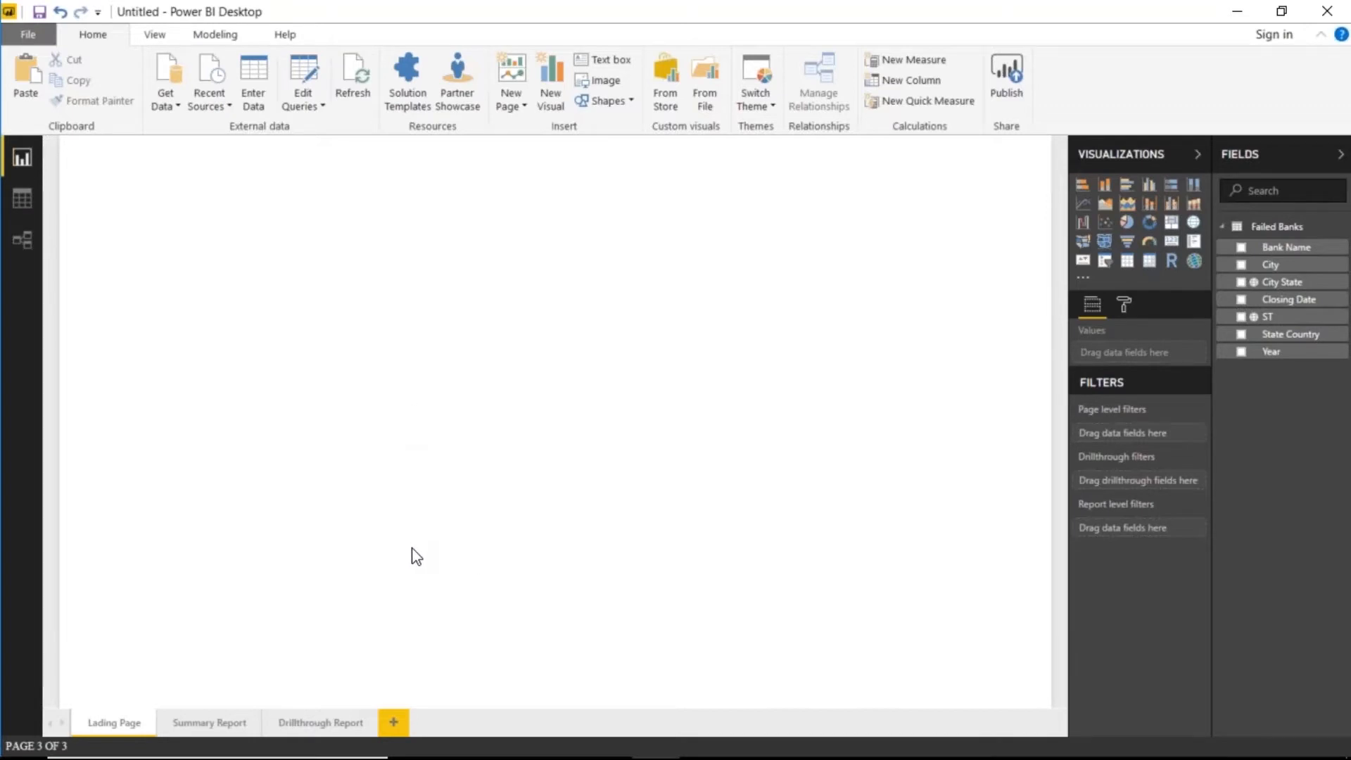
- Insert the California, Florida and Georgia flag images onto Lading Page
click(610, 79)
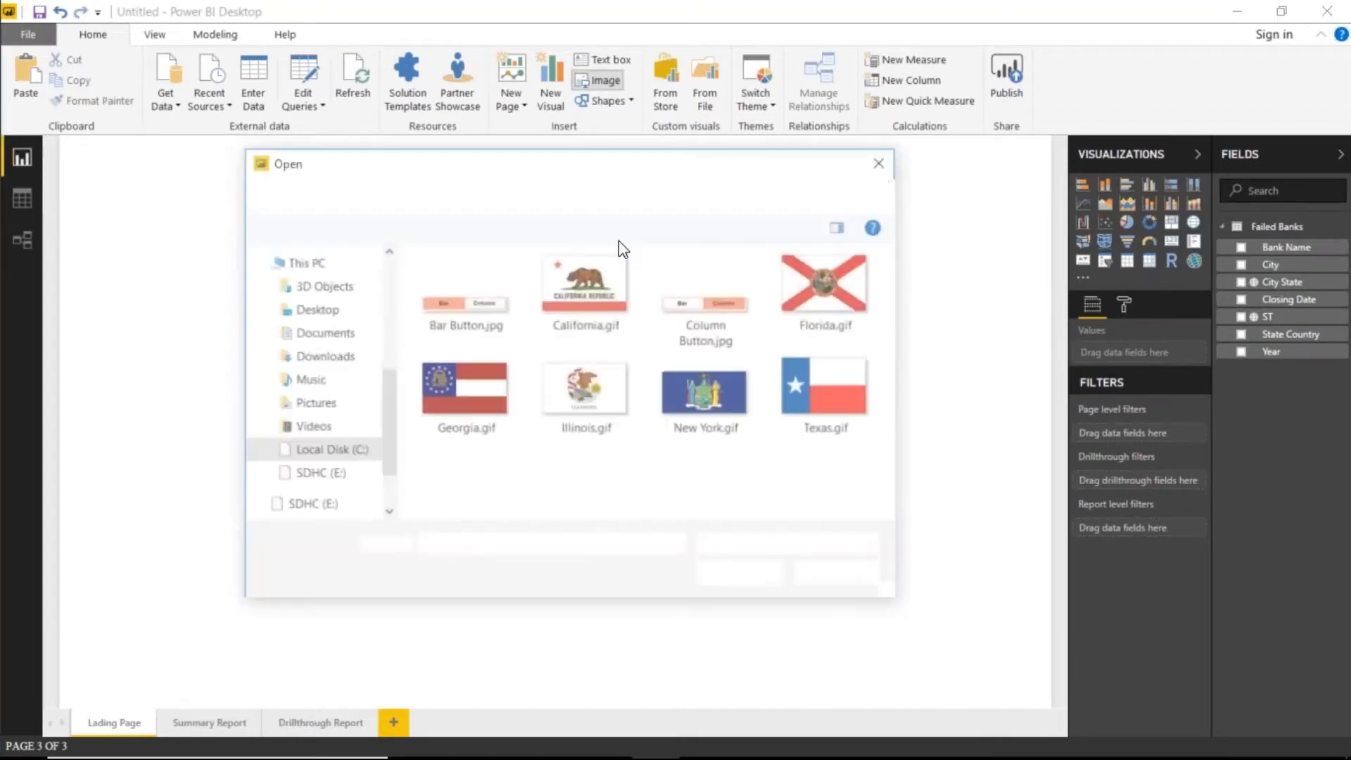
double_click(560, 308)
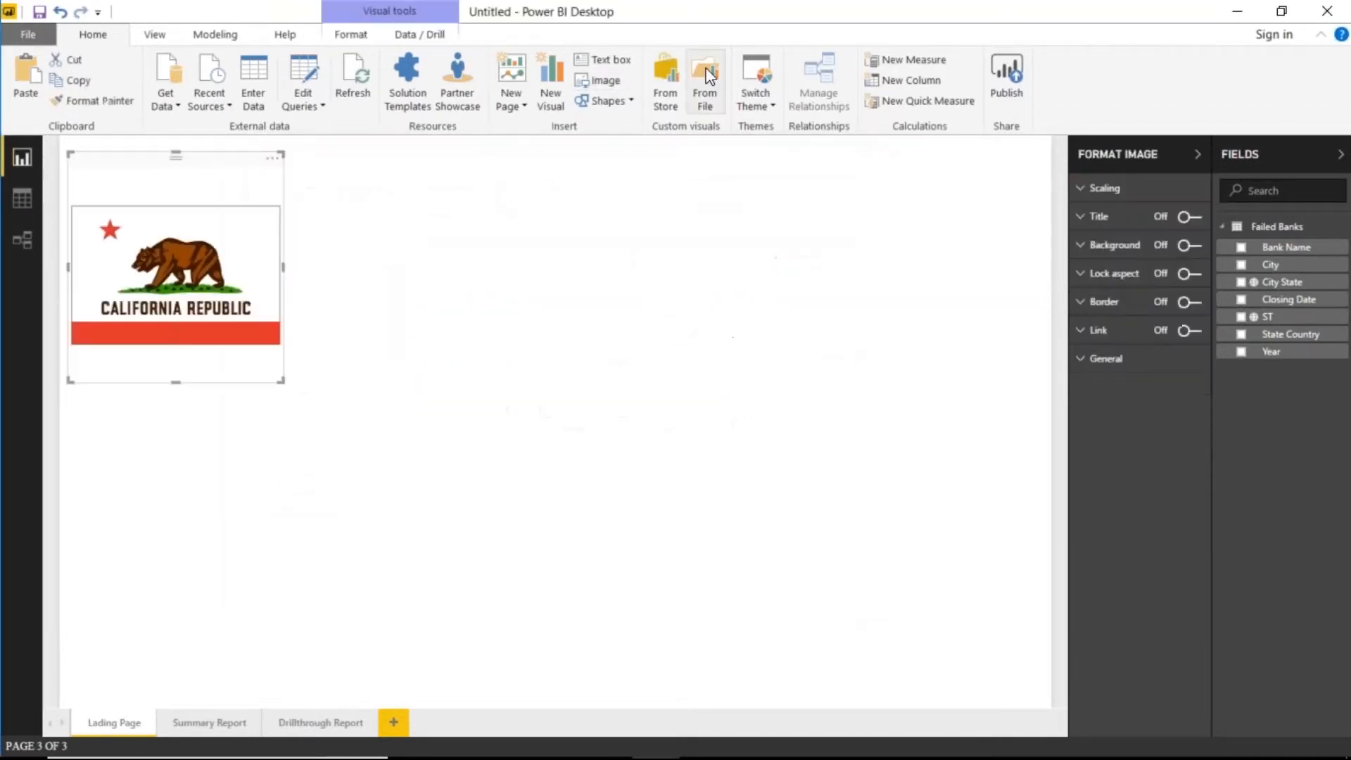
click(593, 295)
click(599, 81)
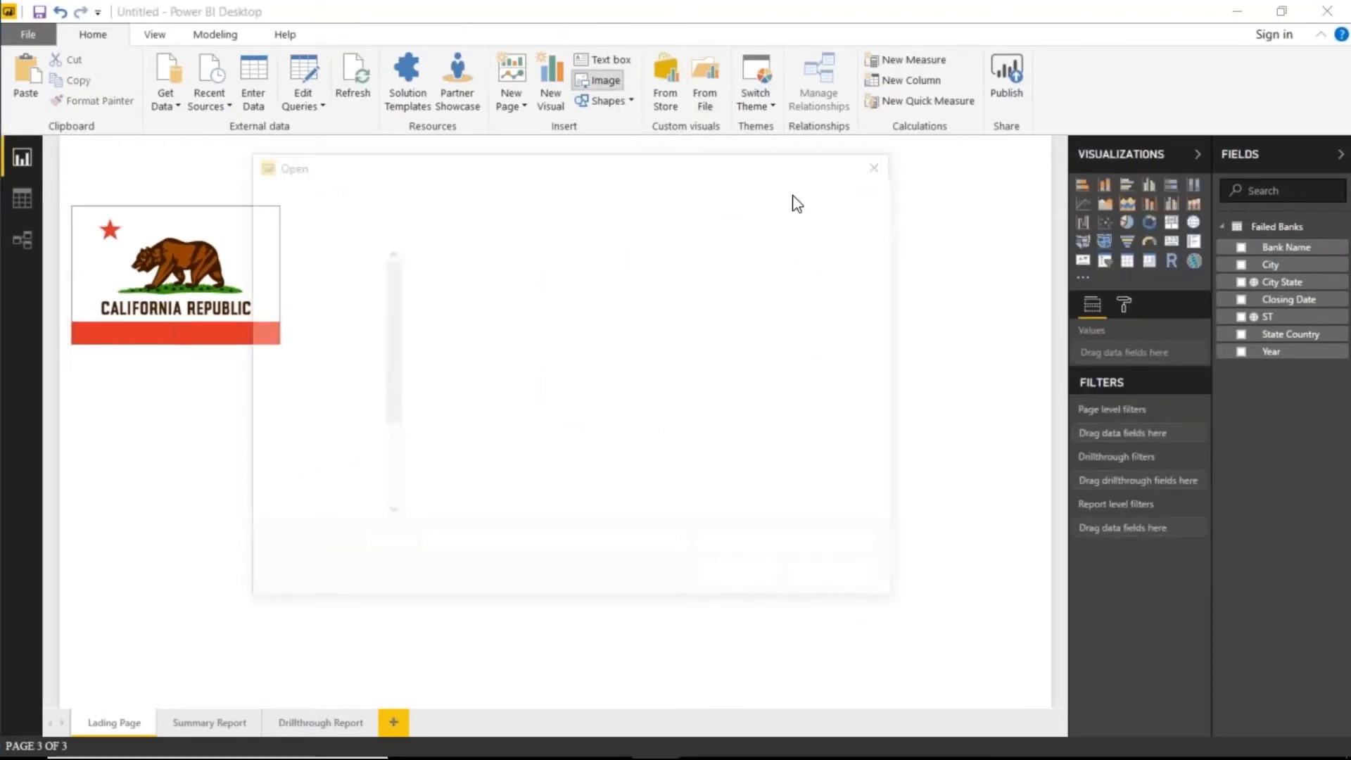
click(843, 298)
double_click(843, 298)
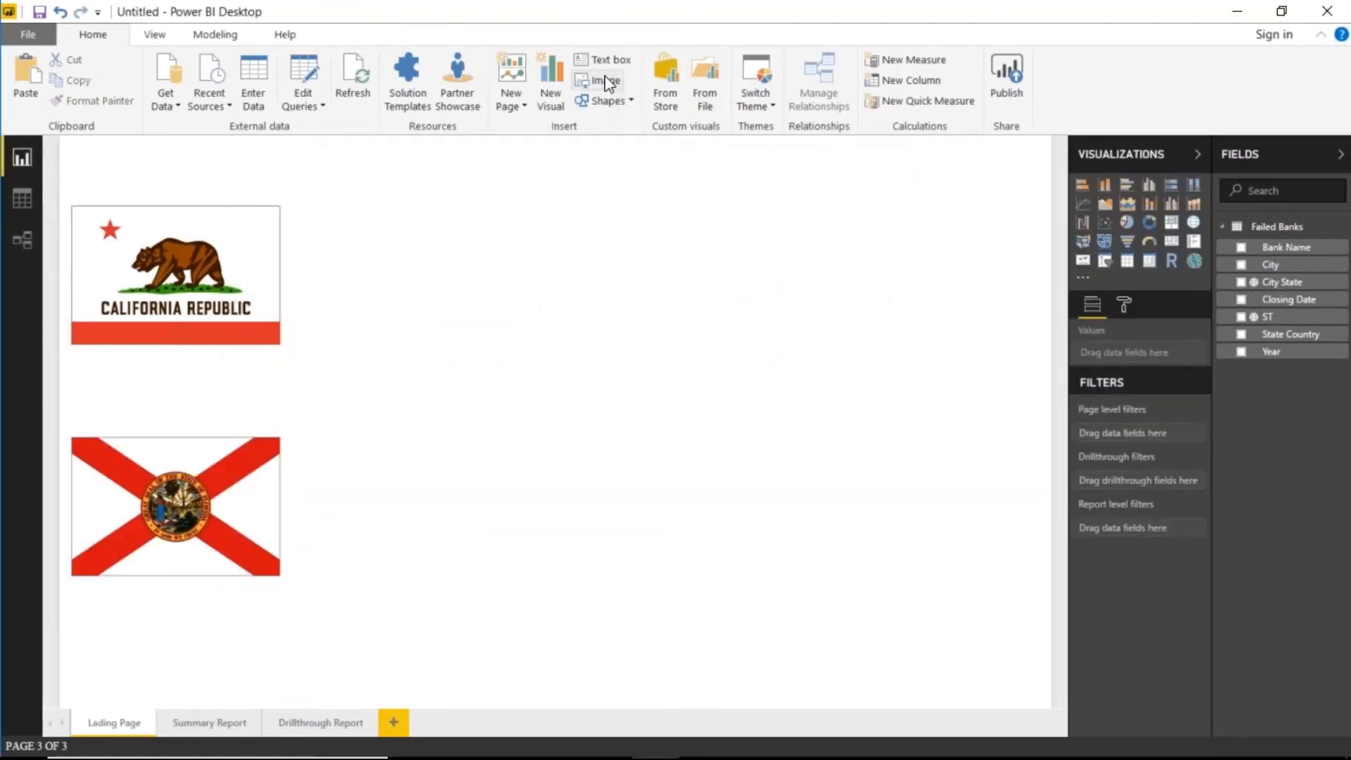
click(617, 82)
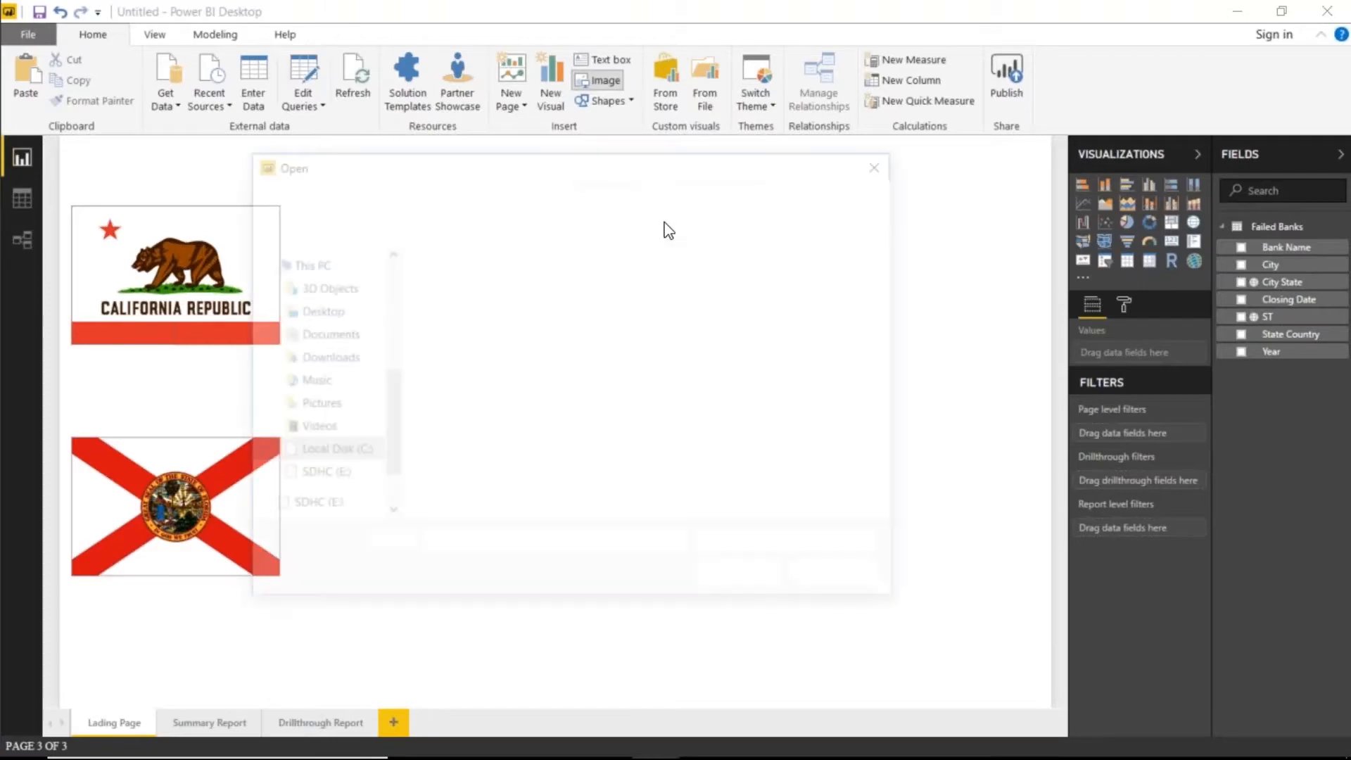
double_click(484, 397)
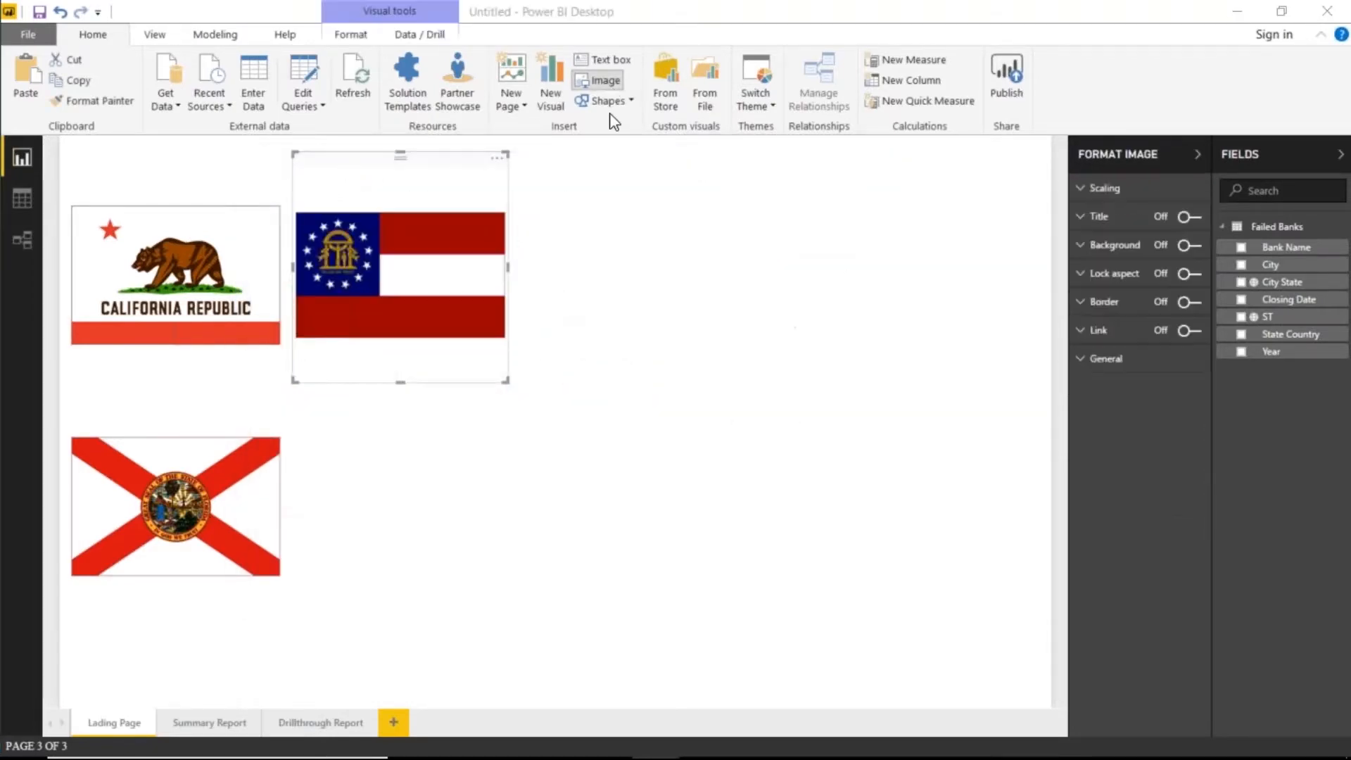
- Add the Illinois flag, removing a stray empty text box and a duplicate Illinois image
click(599, 80)
double_click(597, 411)
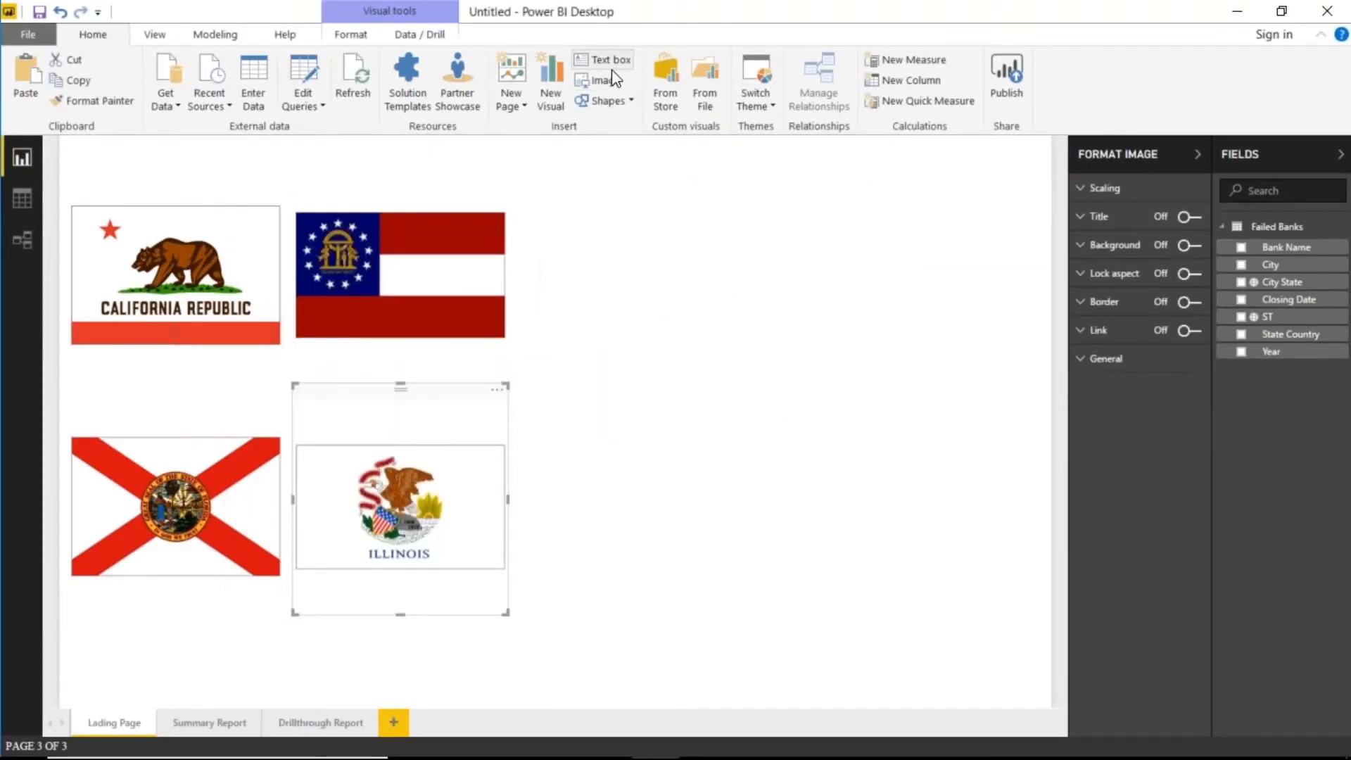
click(610, 69)
key(Delete)
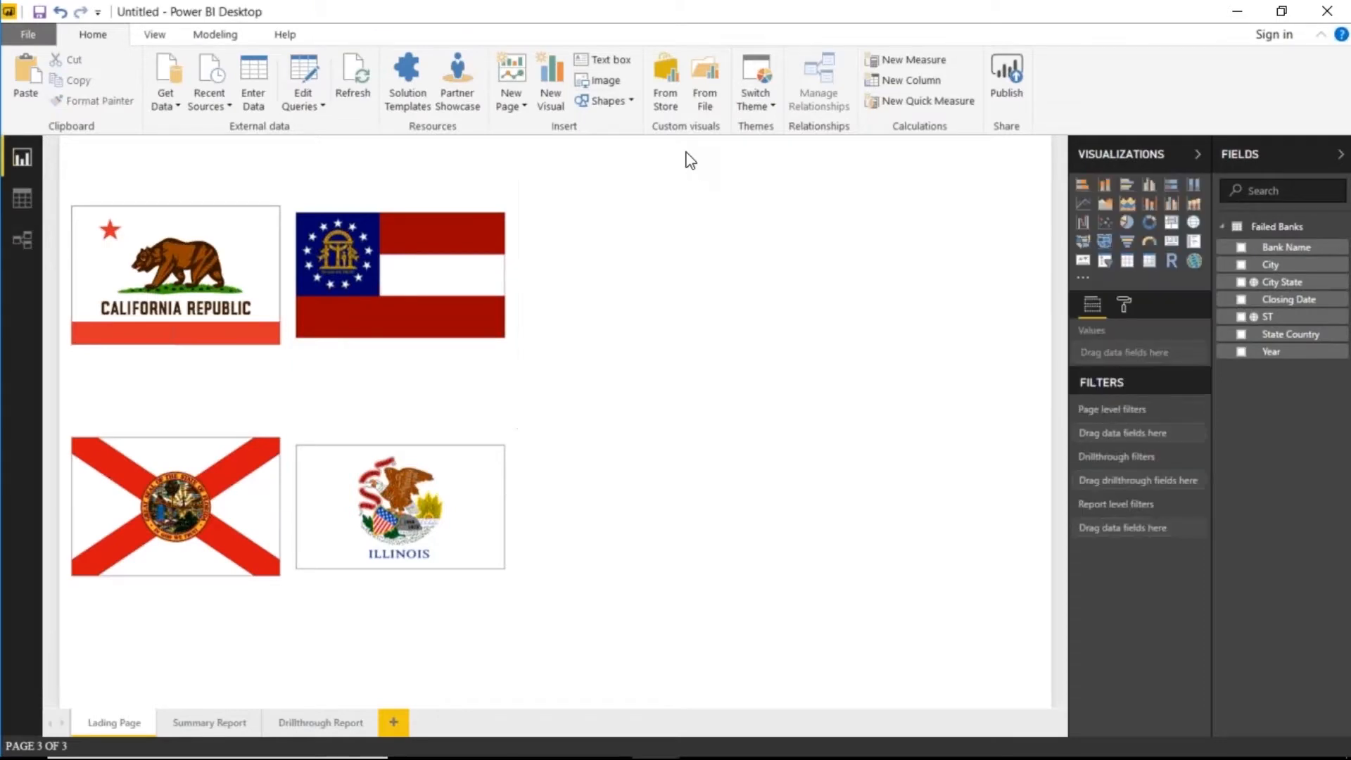
click(606, 81)
double_click(596, 404)
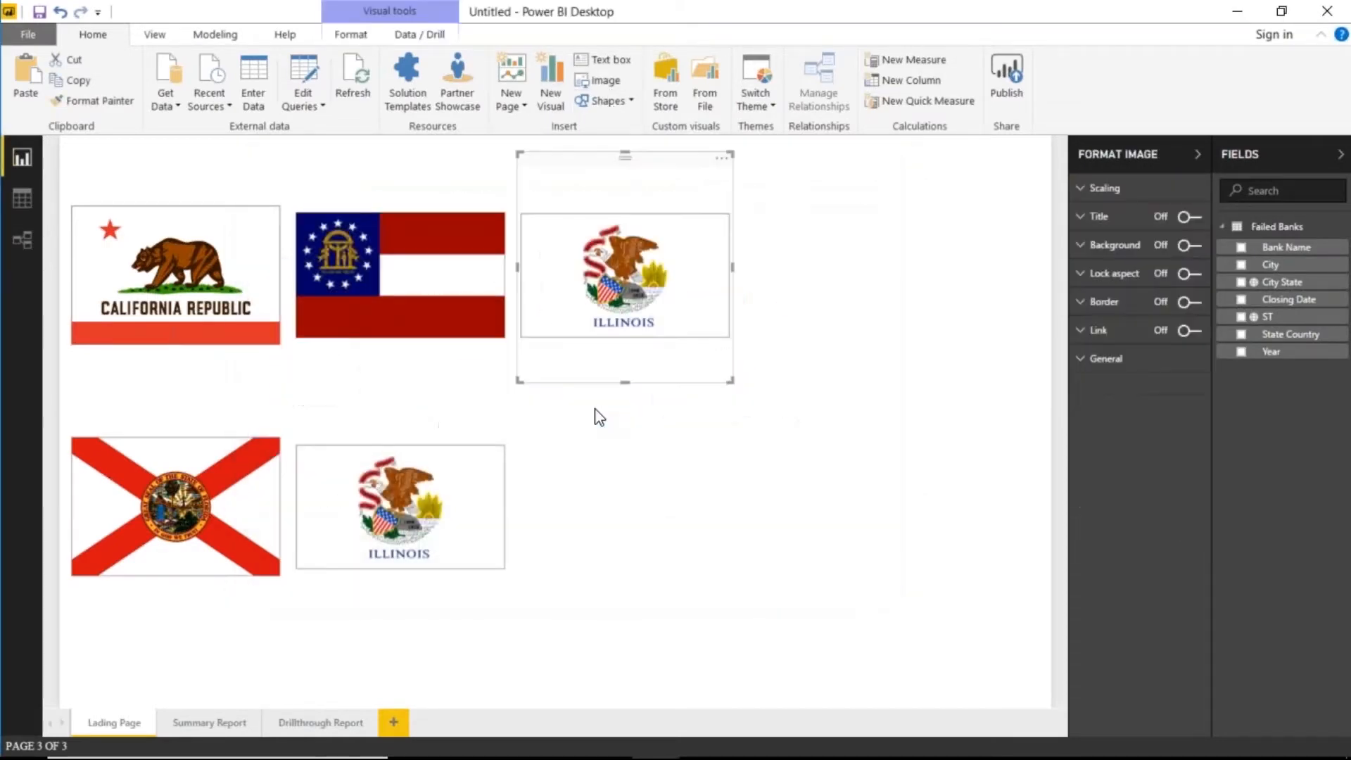
key(Delete)
- Insert the New York and Texas flag images
click(604, 82)
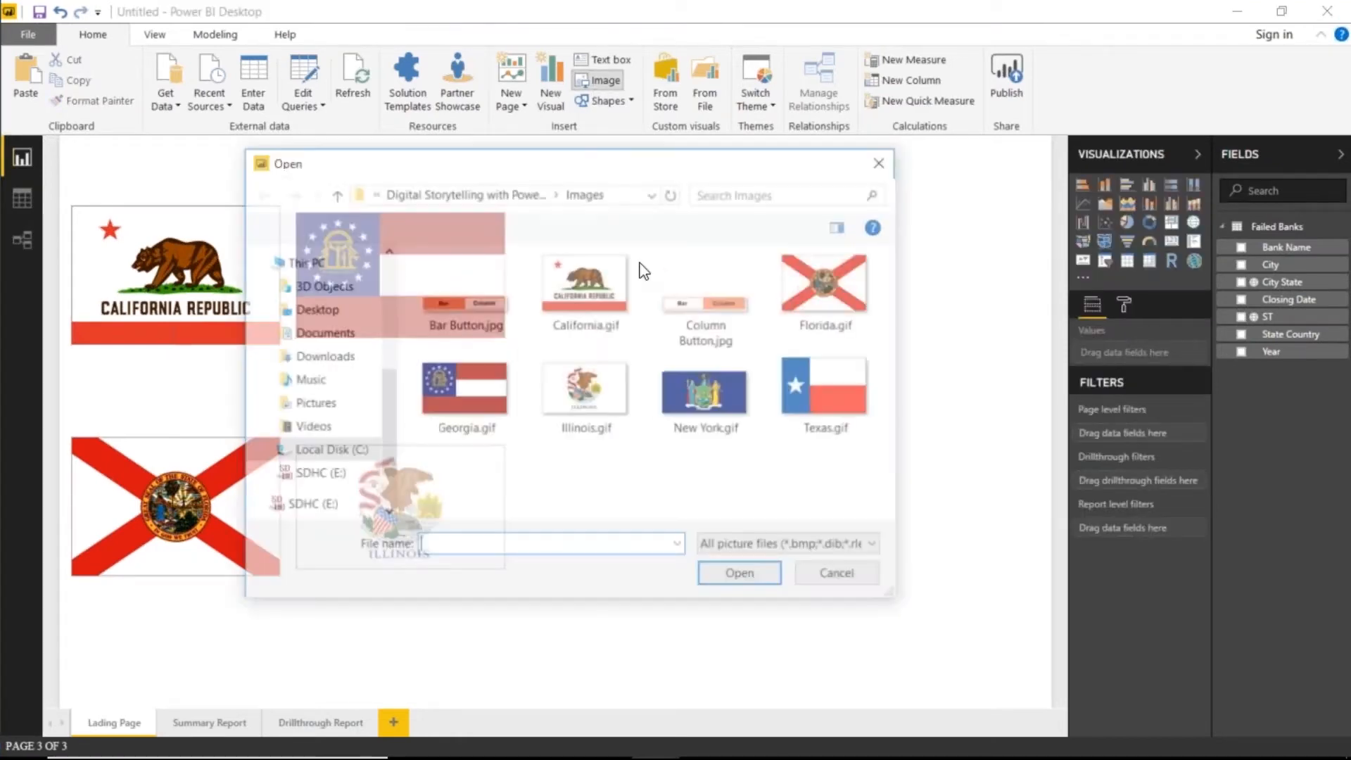
click(688, 410)
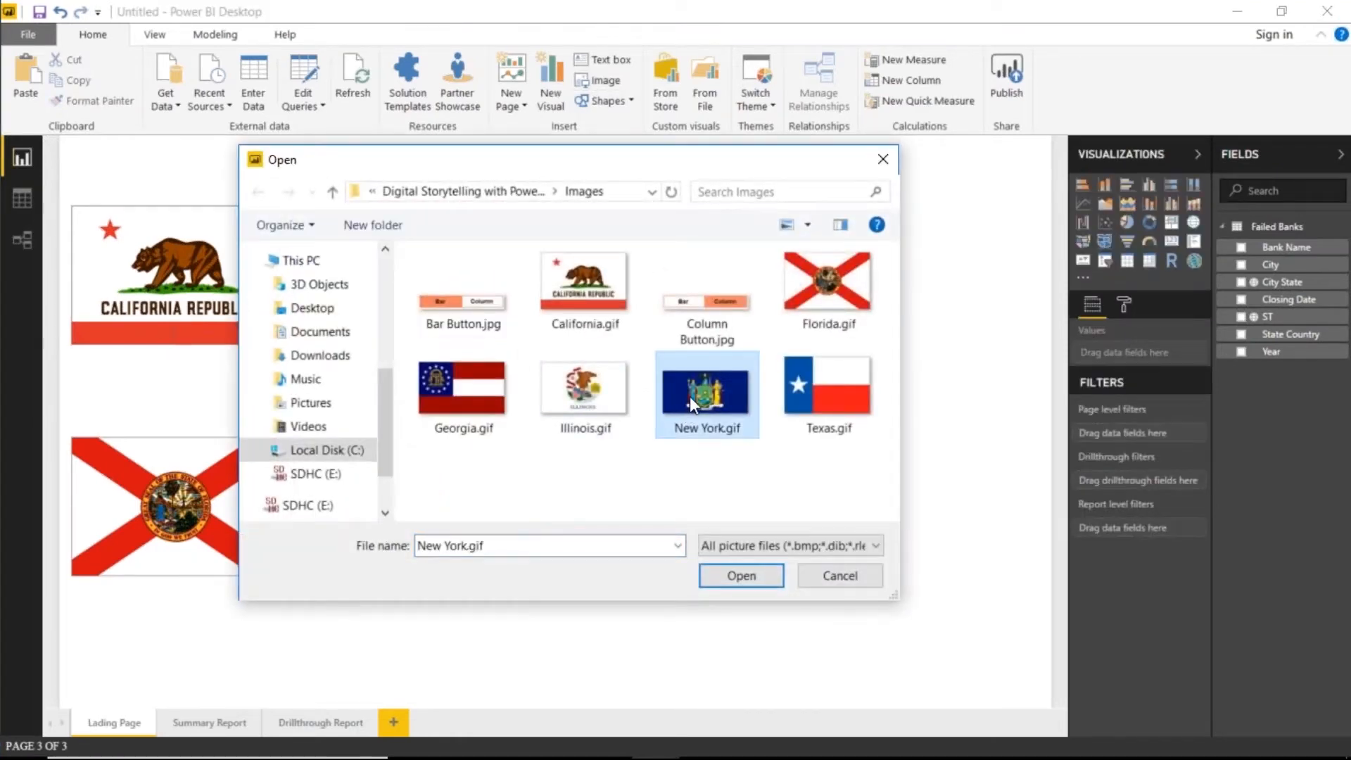
double_click(689, 396)
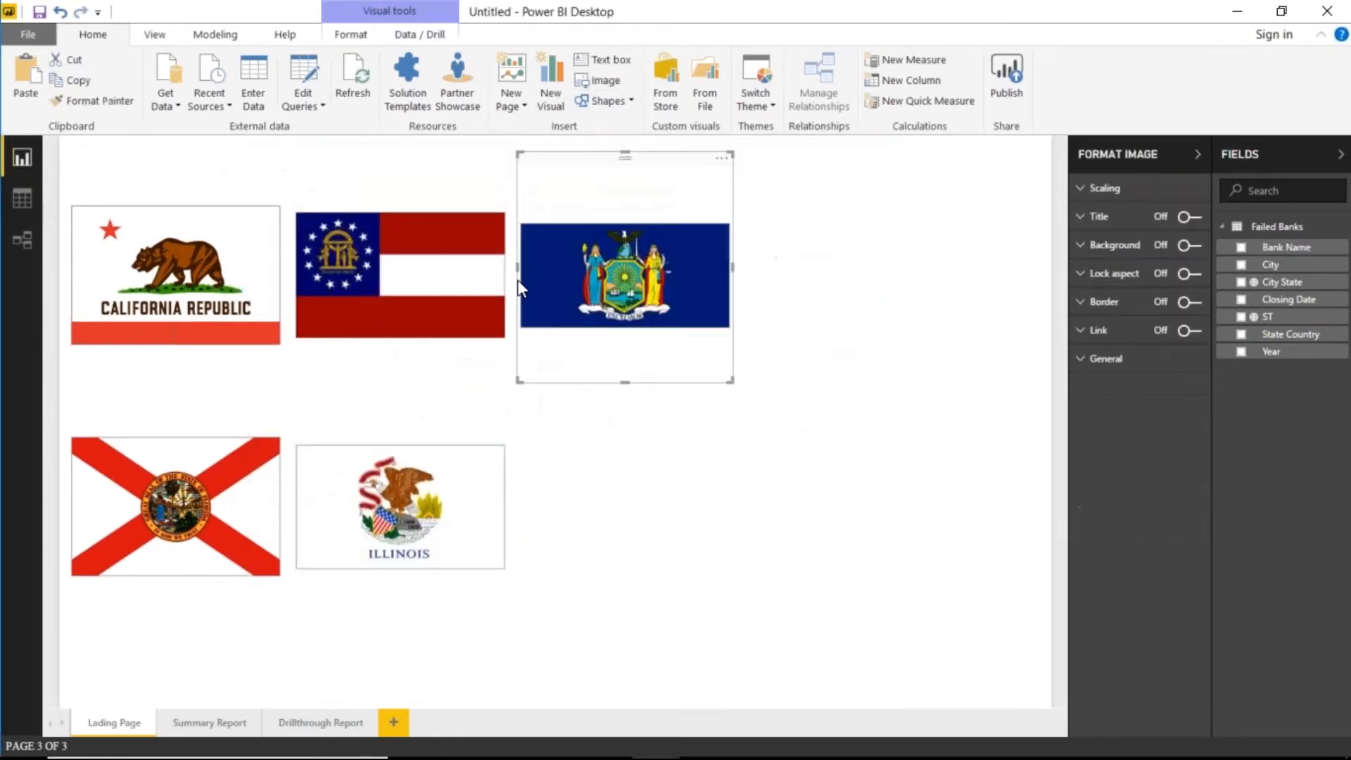
click(600, 80)
click(807, 411)
double_click(807, 411)
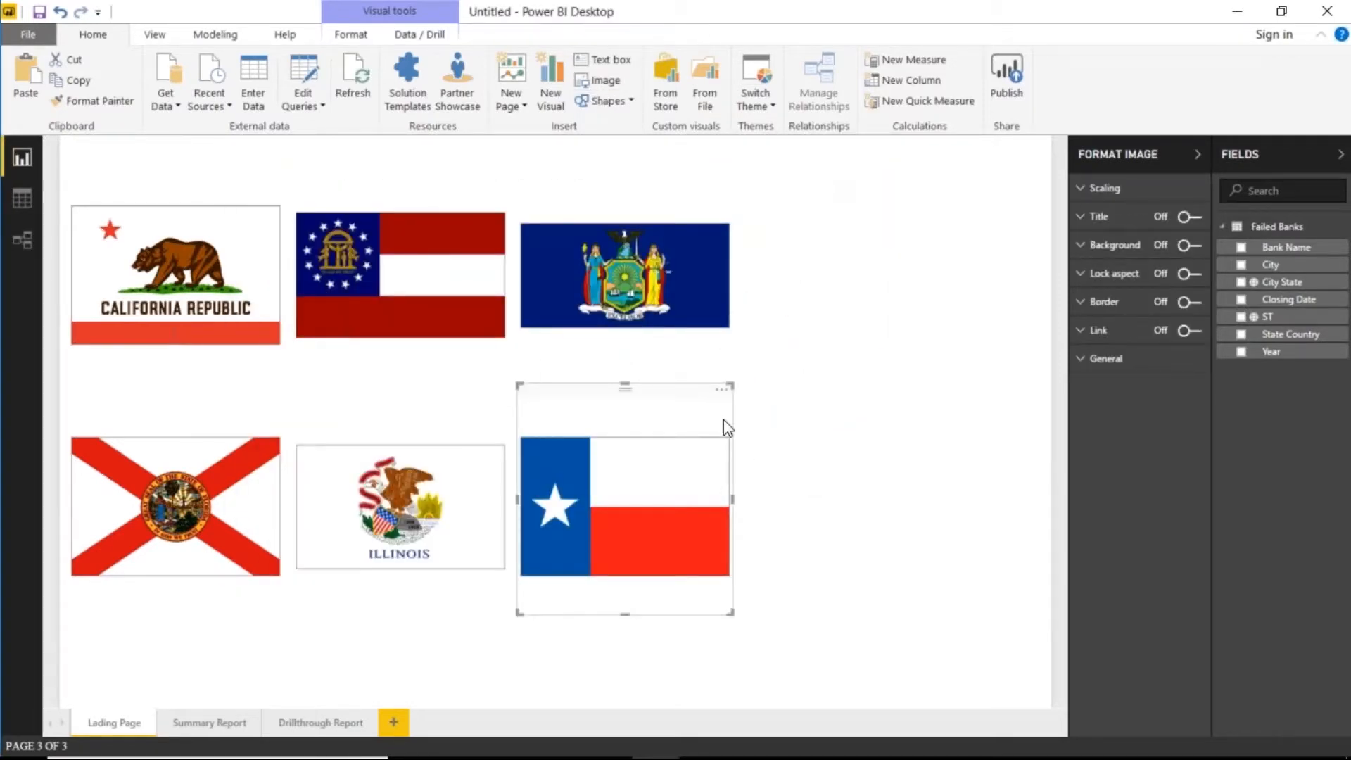
click(670, 630)
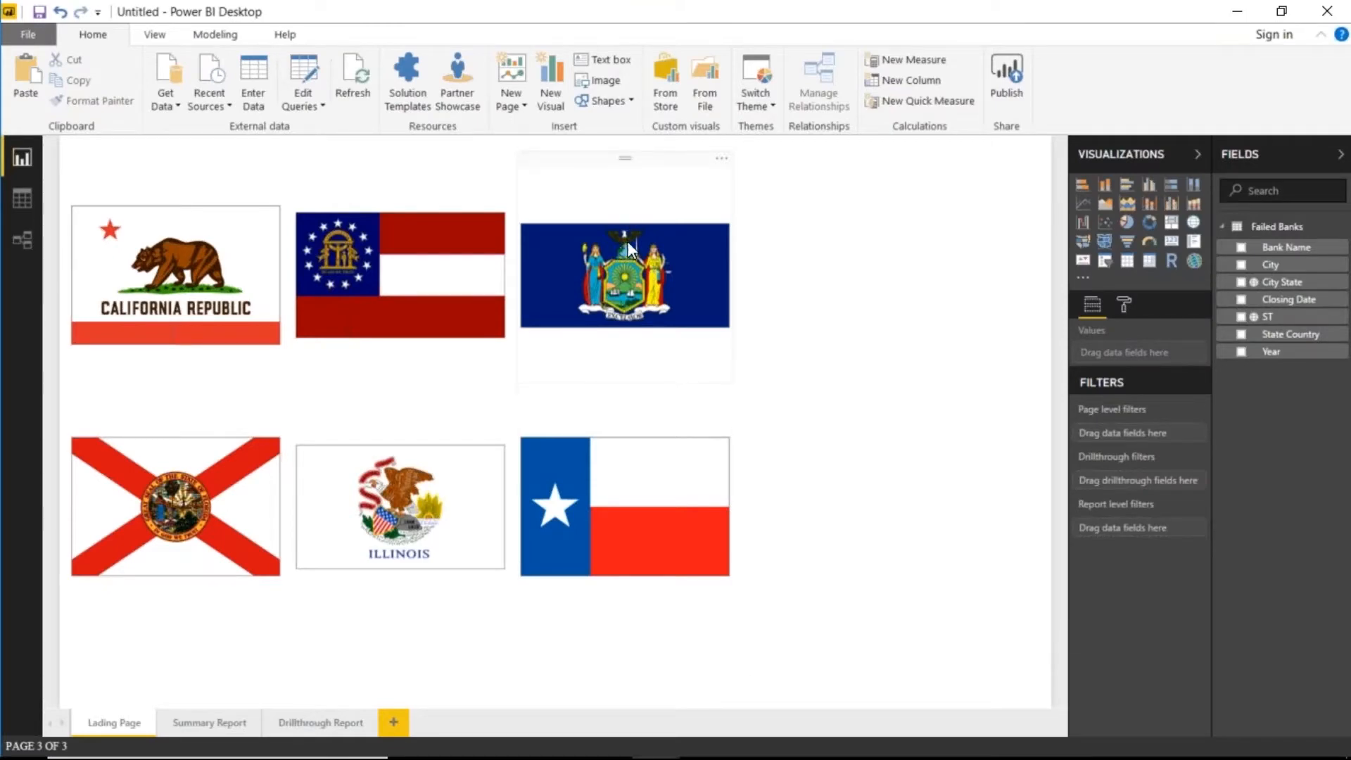
- Arrange the flags into two rows: California, Georgia, New York over Florida, Illinois, Texas
drag(657, 246, 871, 243)
drag(648, 526, 854, 529)
drag(458, 293, 584, 311)
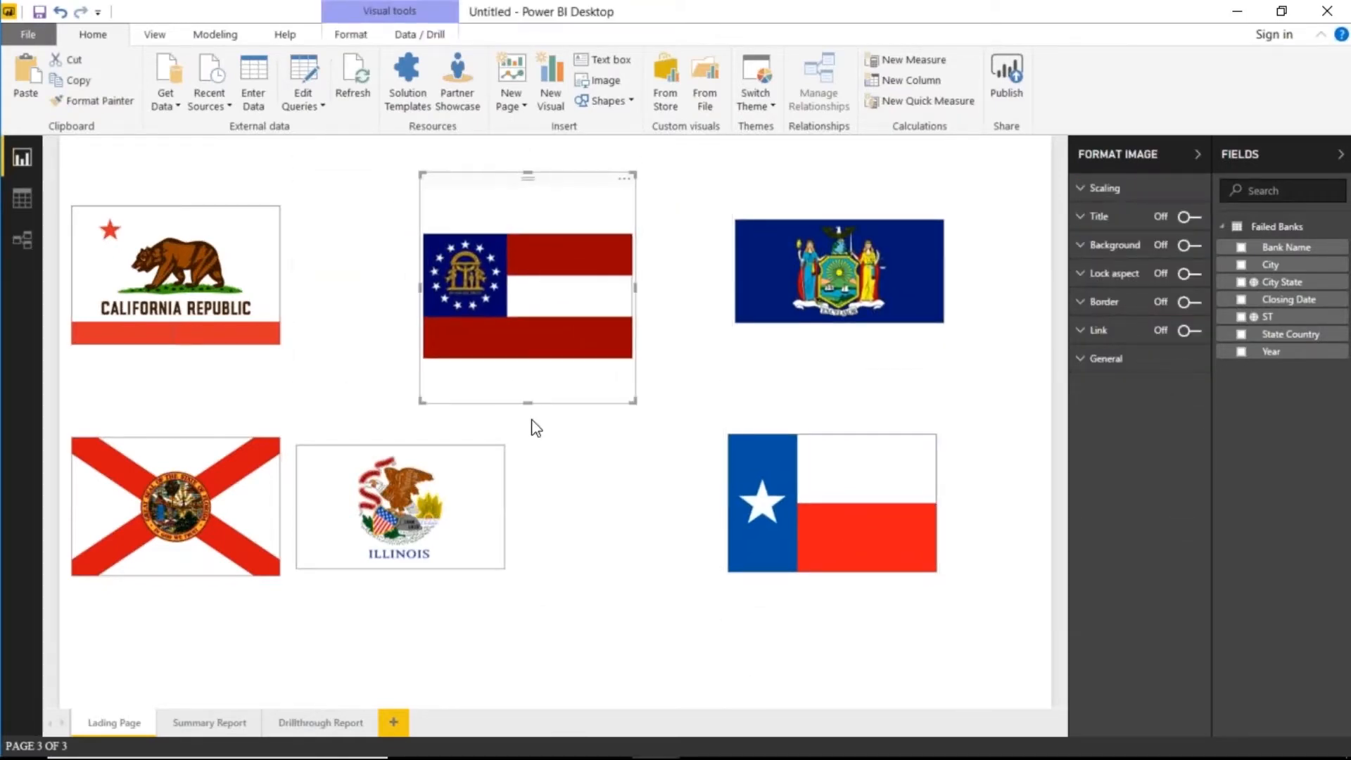
drag(443, 569, 565, 573)
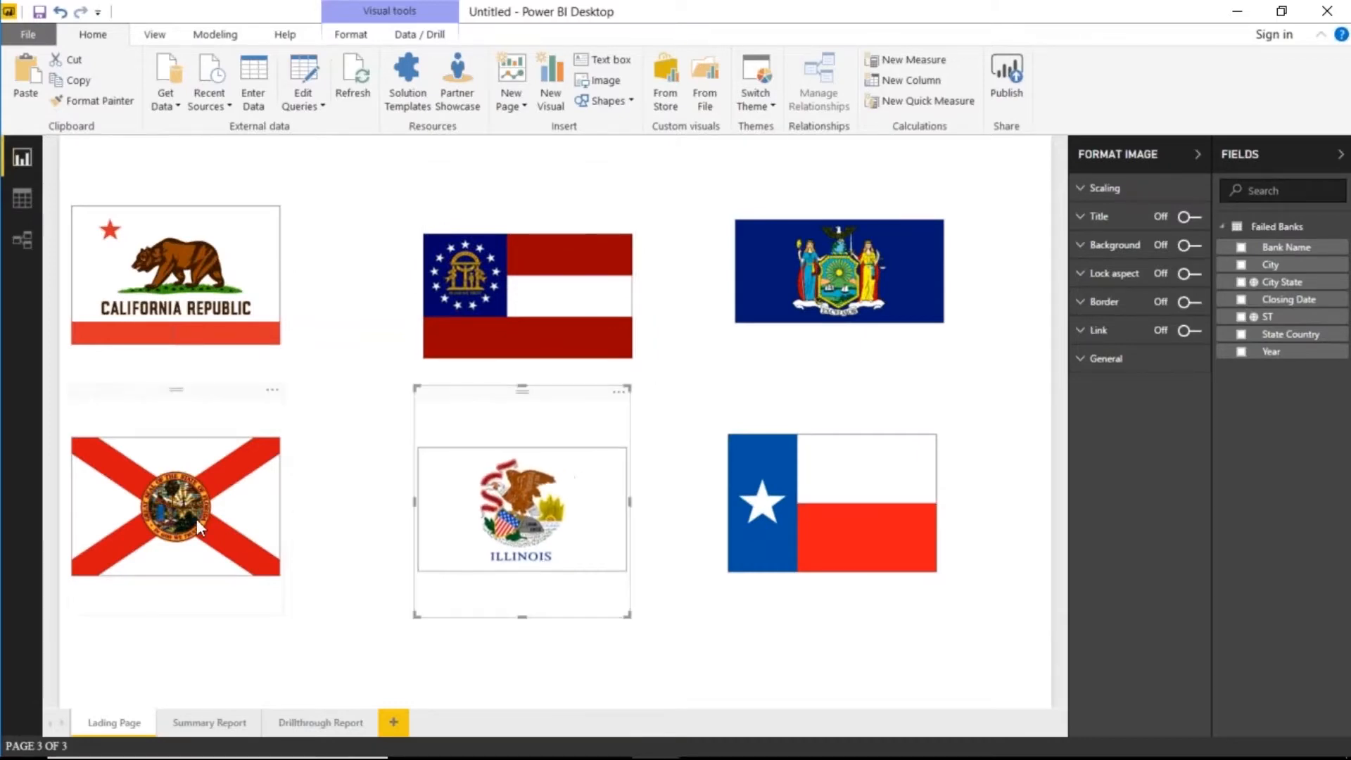
drag(197, 518, 260, 529)
drag(210, 309, 278, 334)
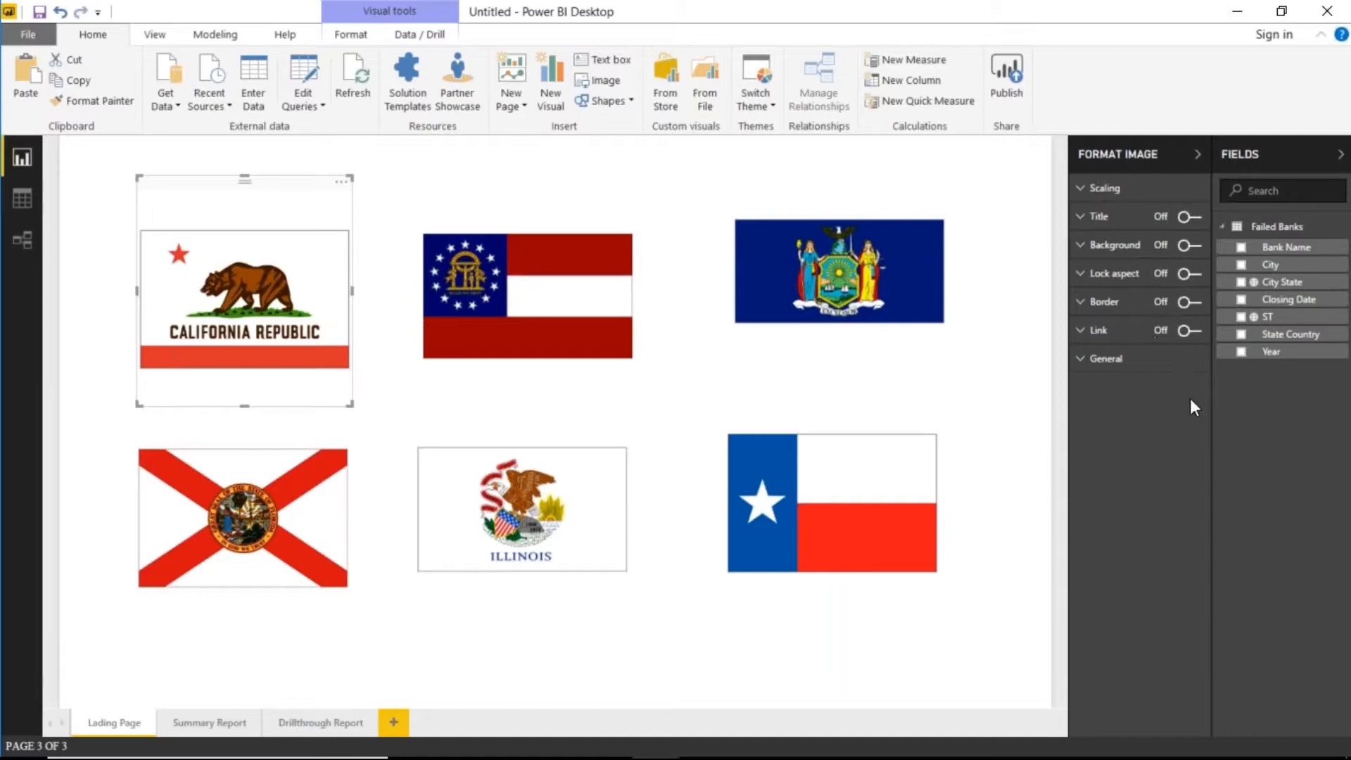
- Link the California and Florida flags to the CA and FL bookmarks
click(1188, 333)
click(1079, 338)
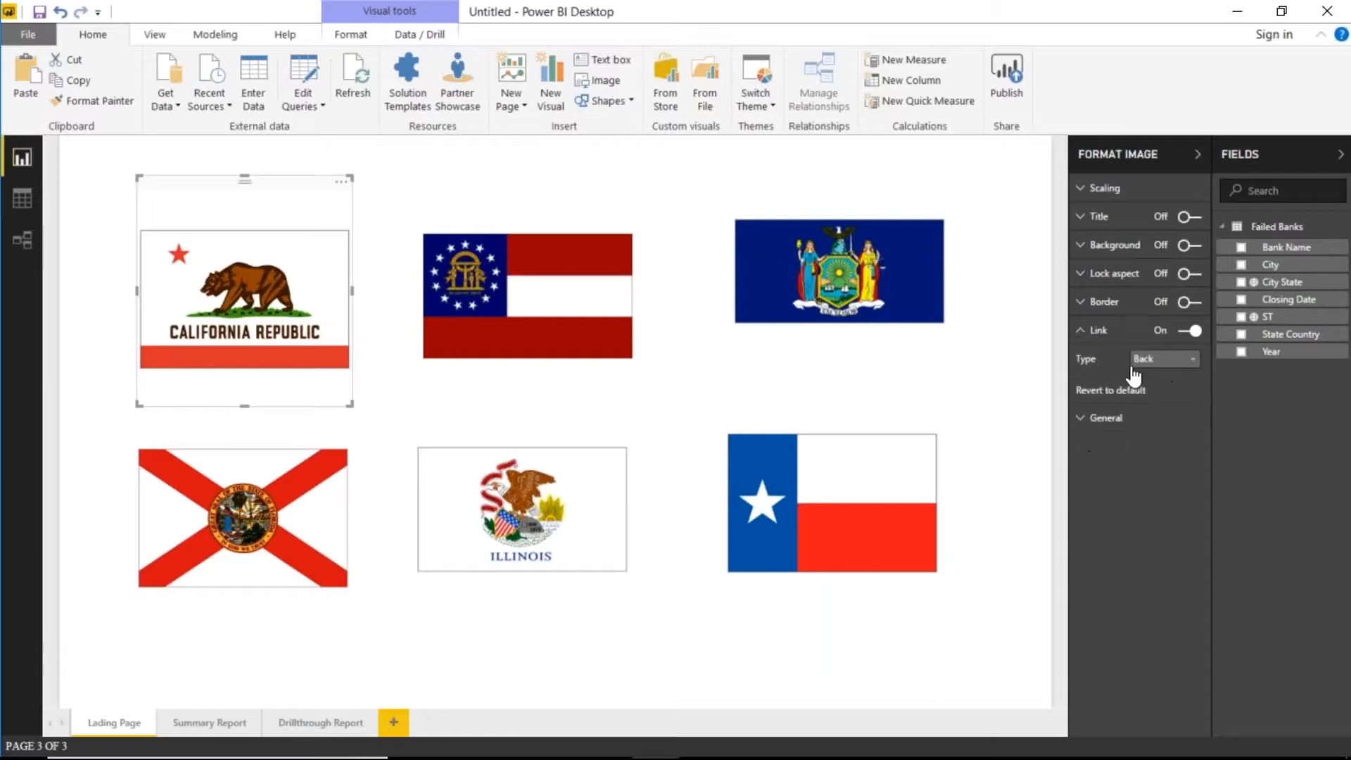
click(1165, 359)
click(1159, 396)
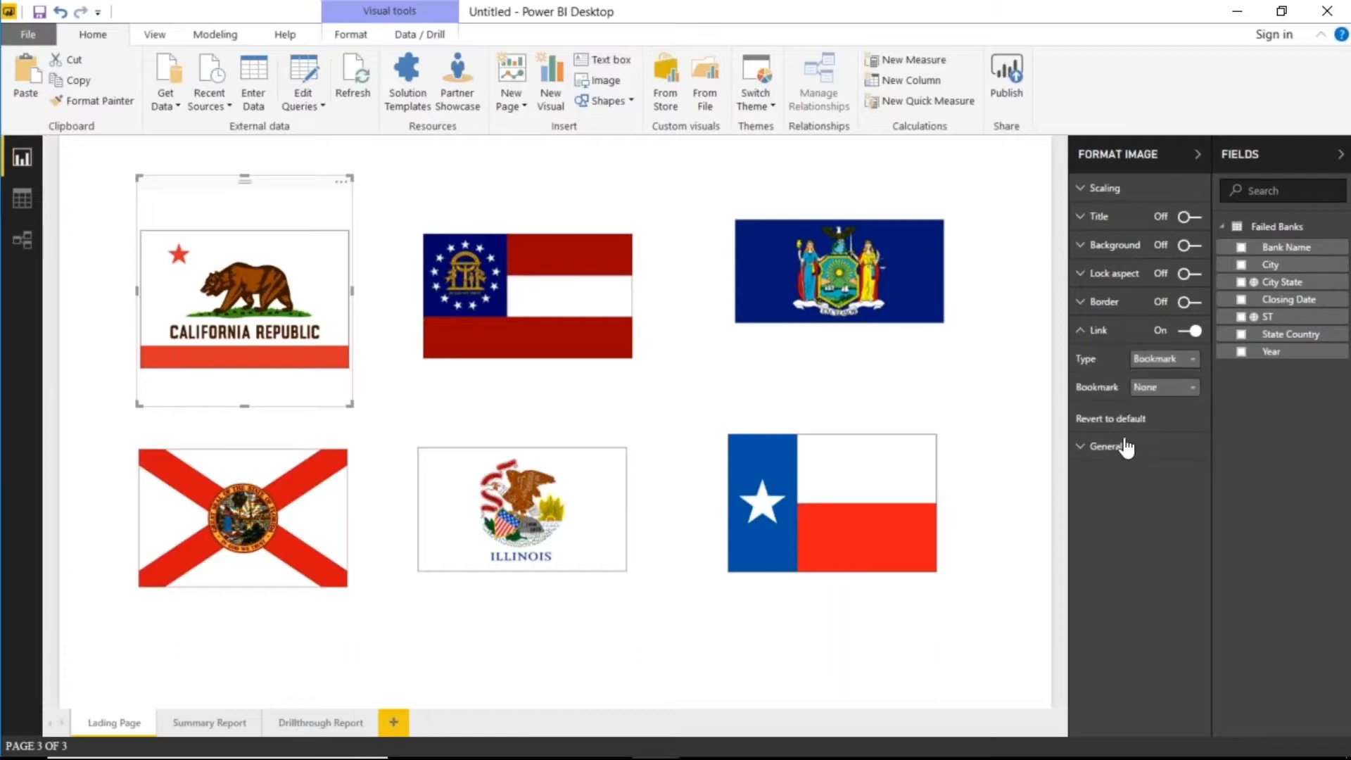
click(1150, 388)
click(1155, 440)
click(277, 473)
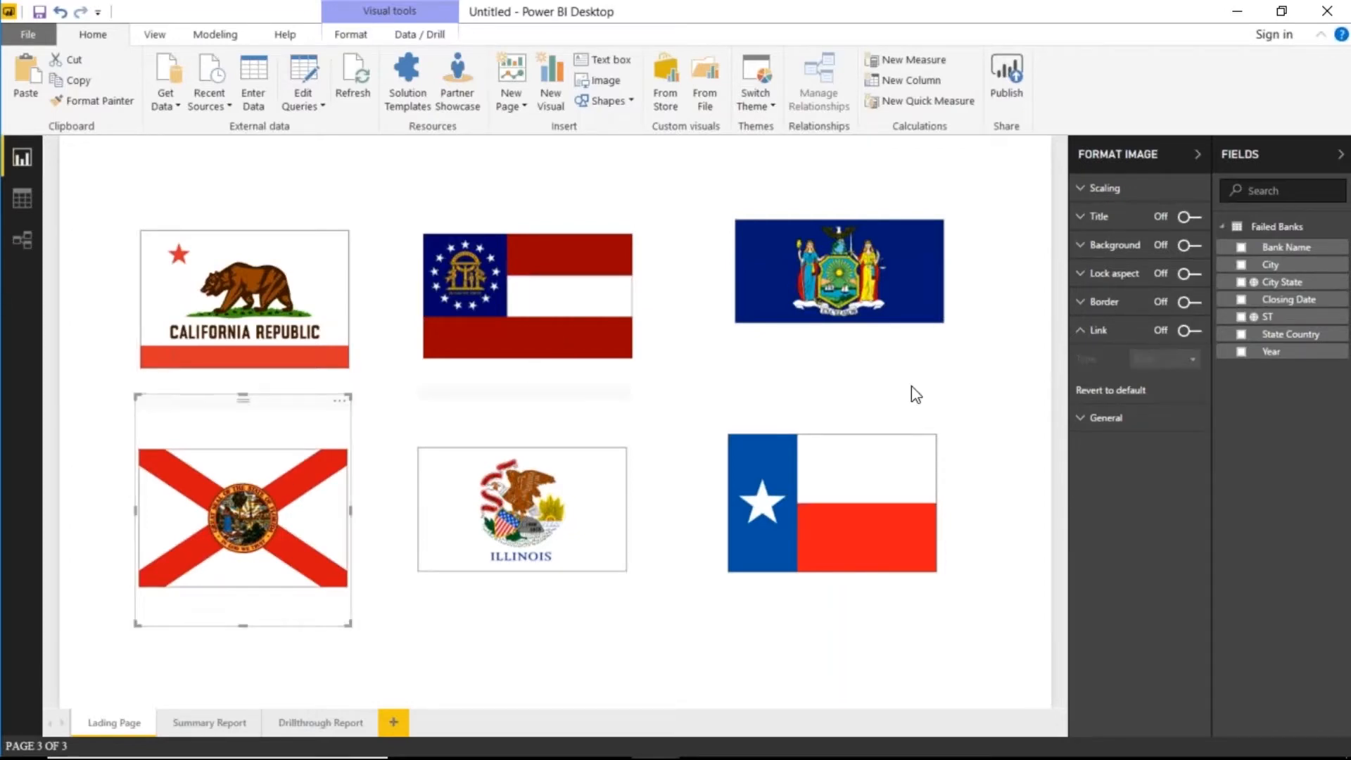
click(1189, 330)
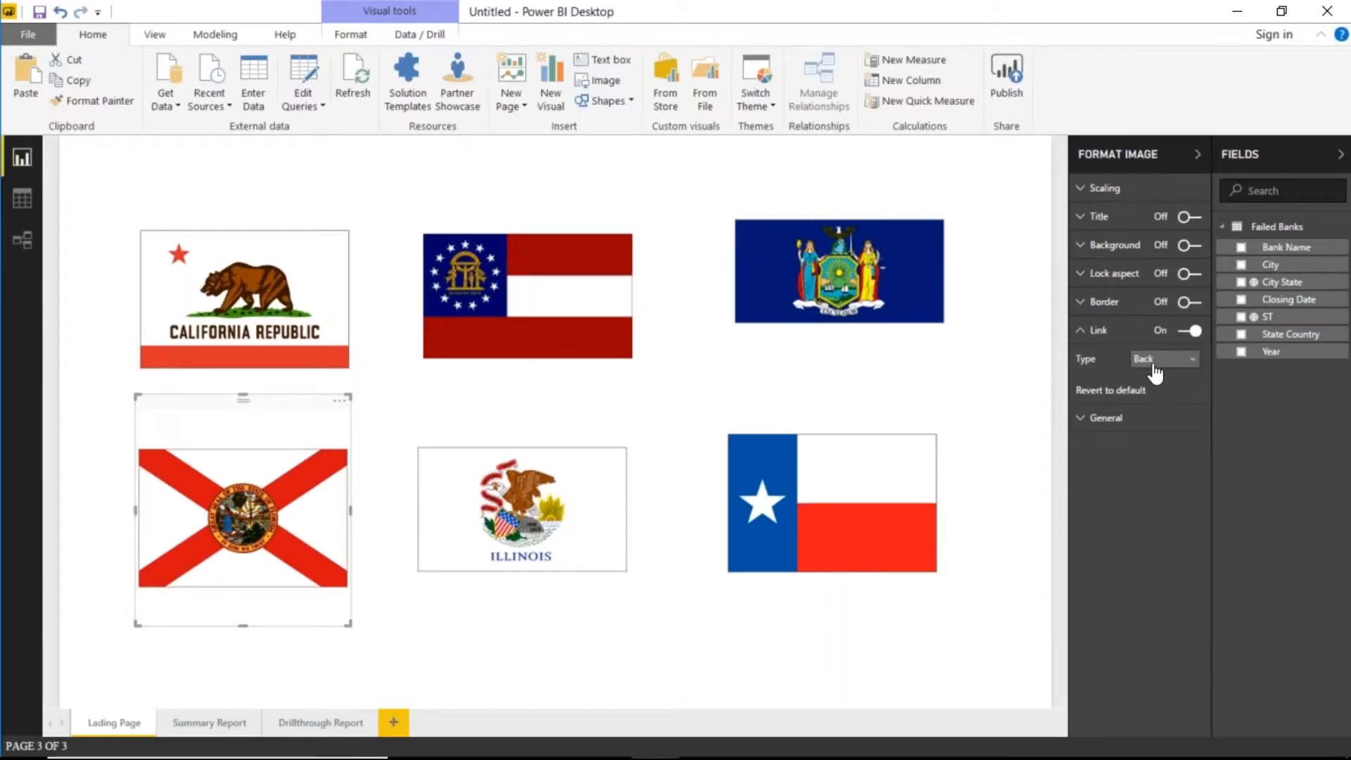
click(1157, 361)
click(1158, 394)
click(1160, 389)
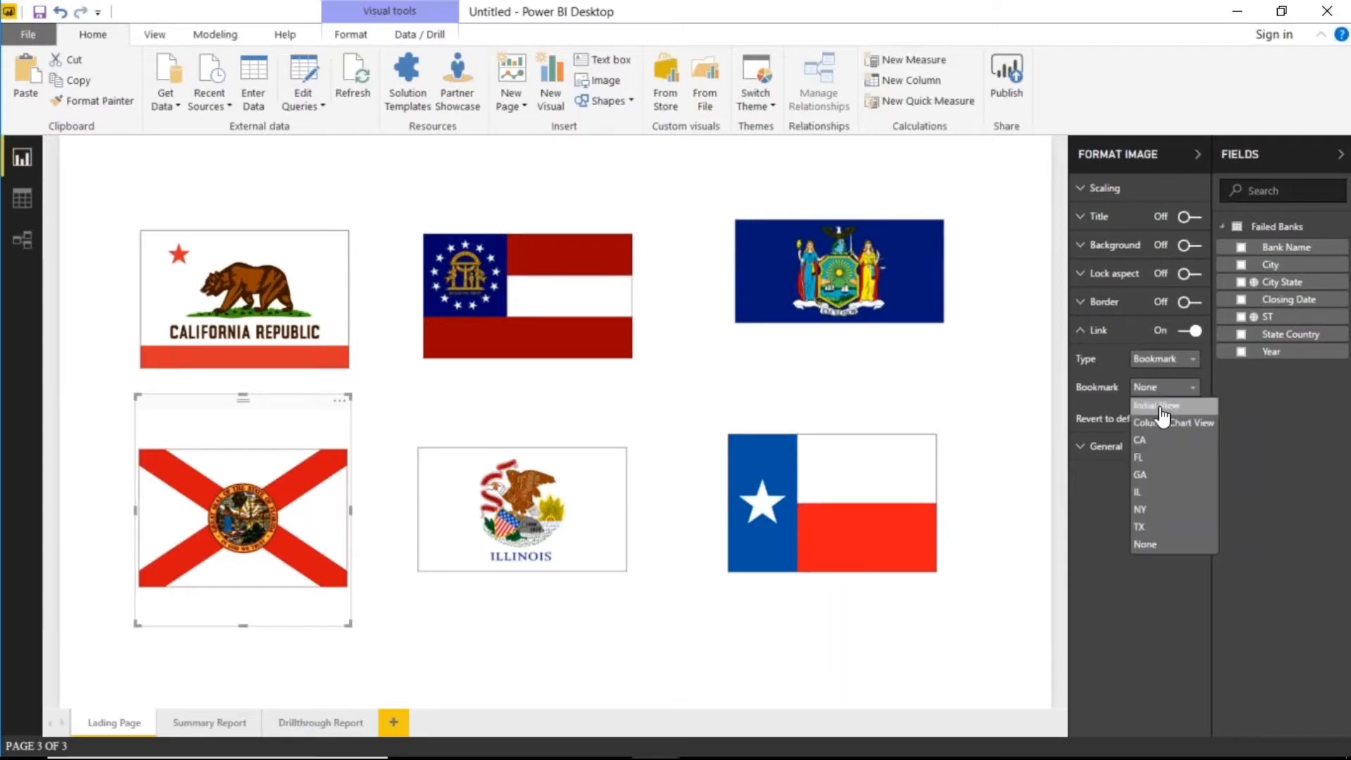
click(1161, 458)
- Link the Georgia and Illinois flags to the GA and IL bookmarks
click(492, 326)
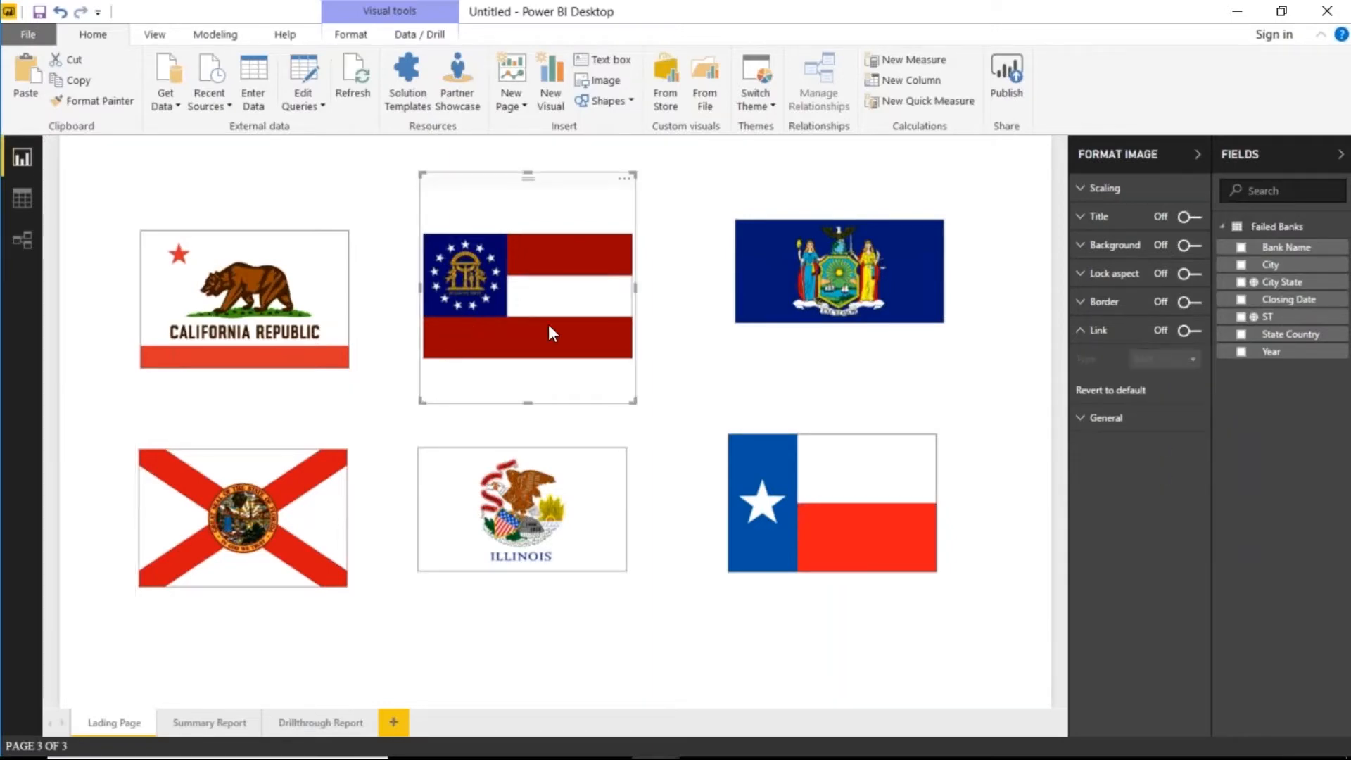
click(1189, 331)
click(1164, 359)
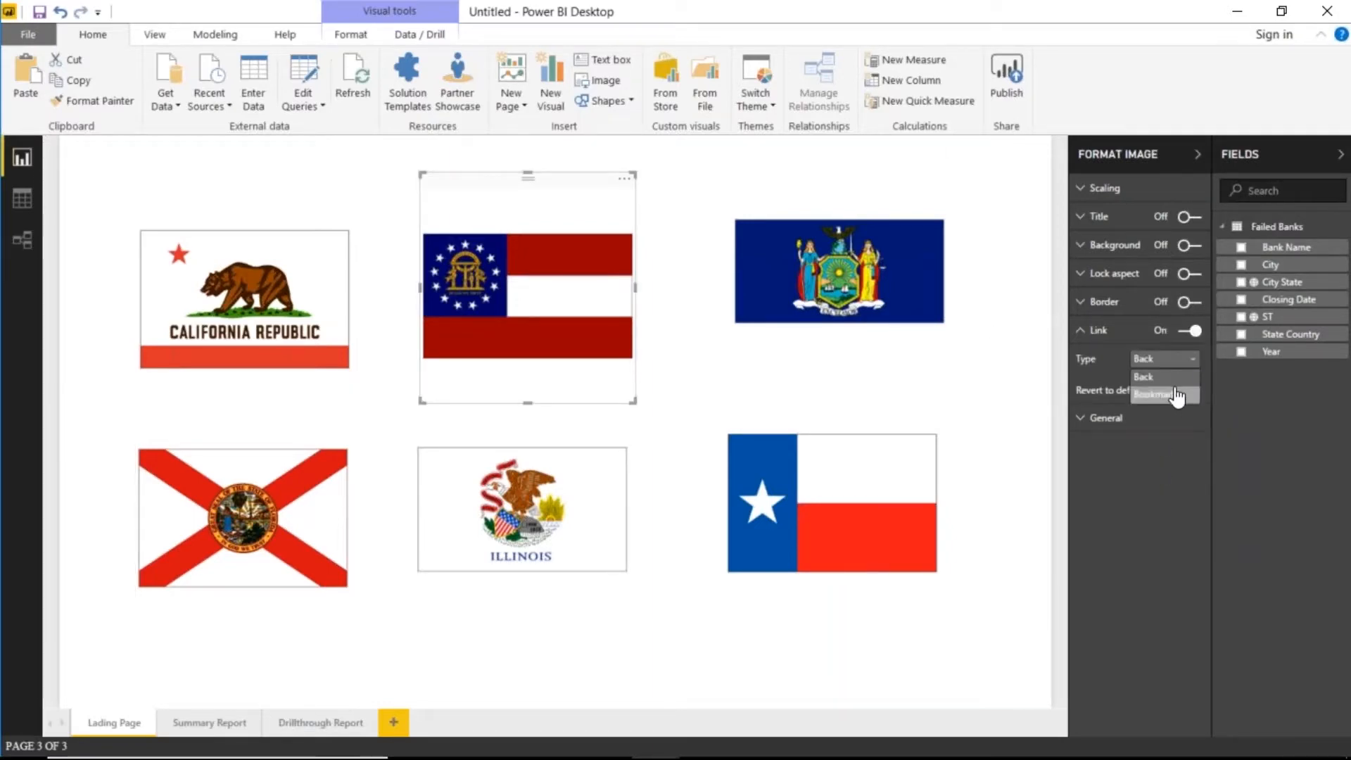
click(1168, 394)
click(1170, 396)
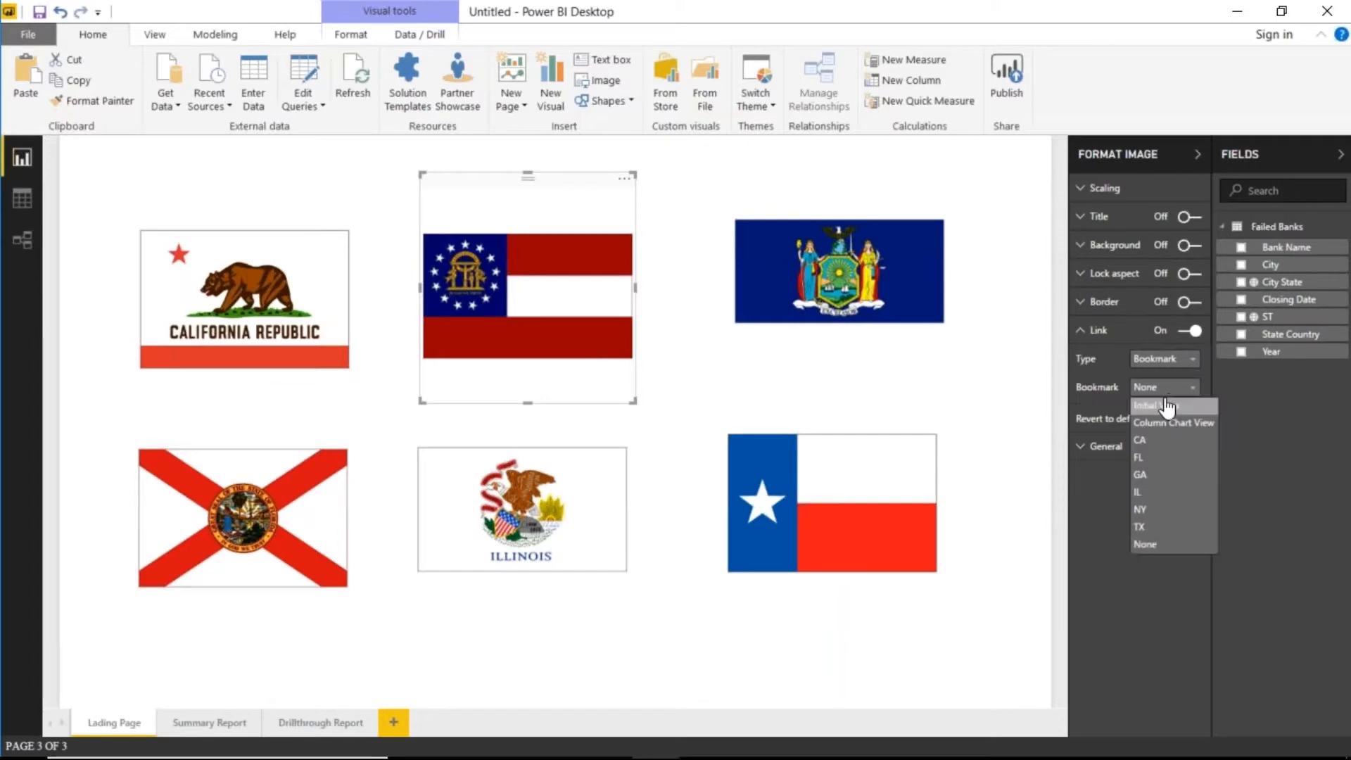
click(1166, 477)
click(503, 492)
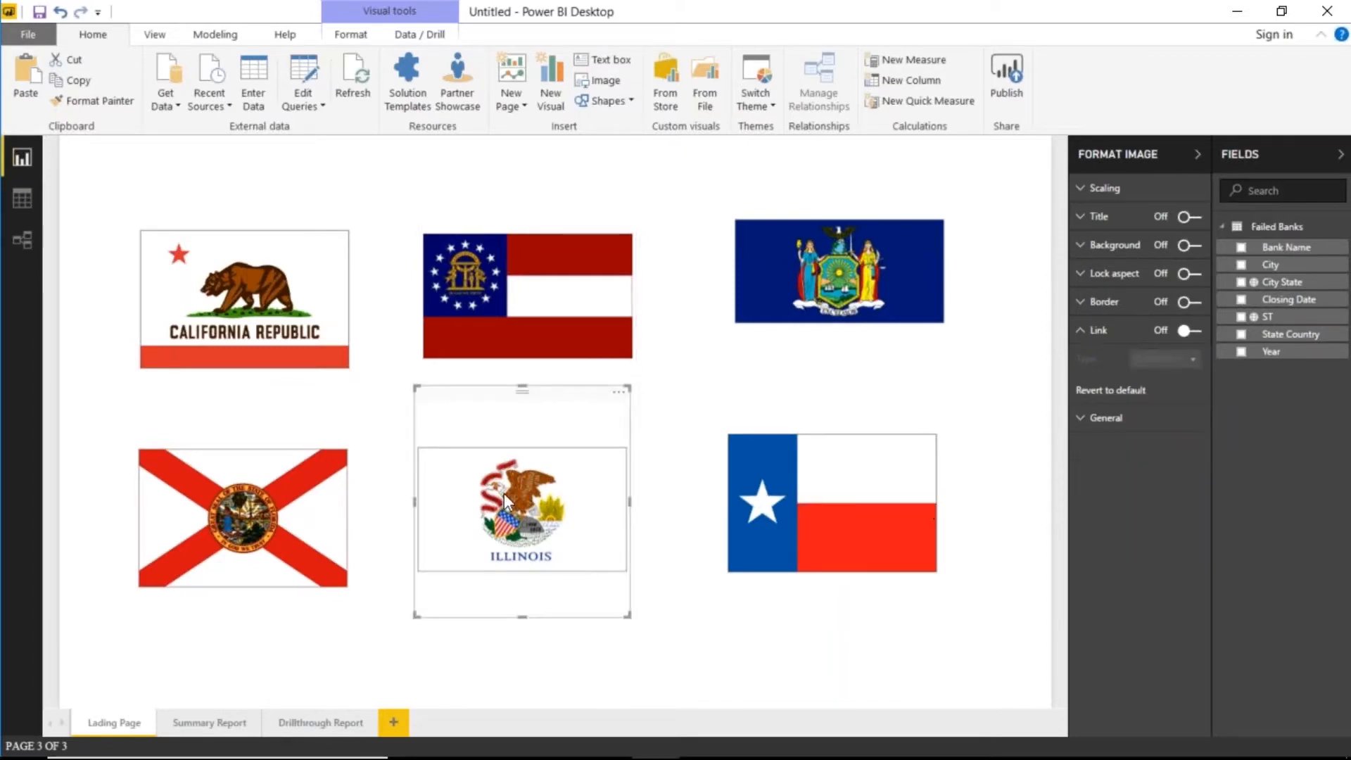
click(1189, 330)
click(1188, 362)
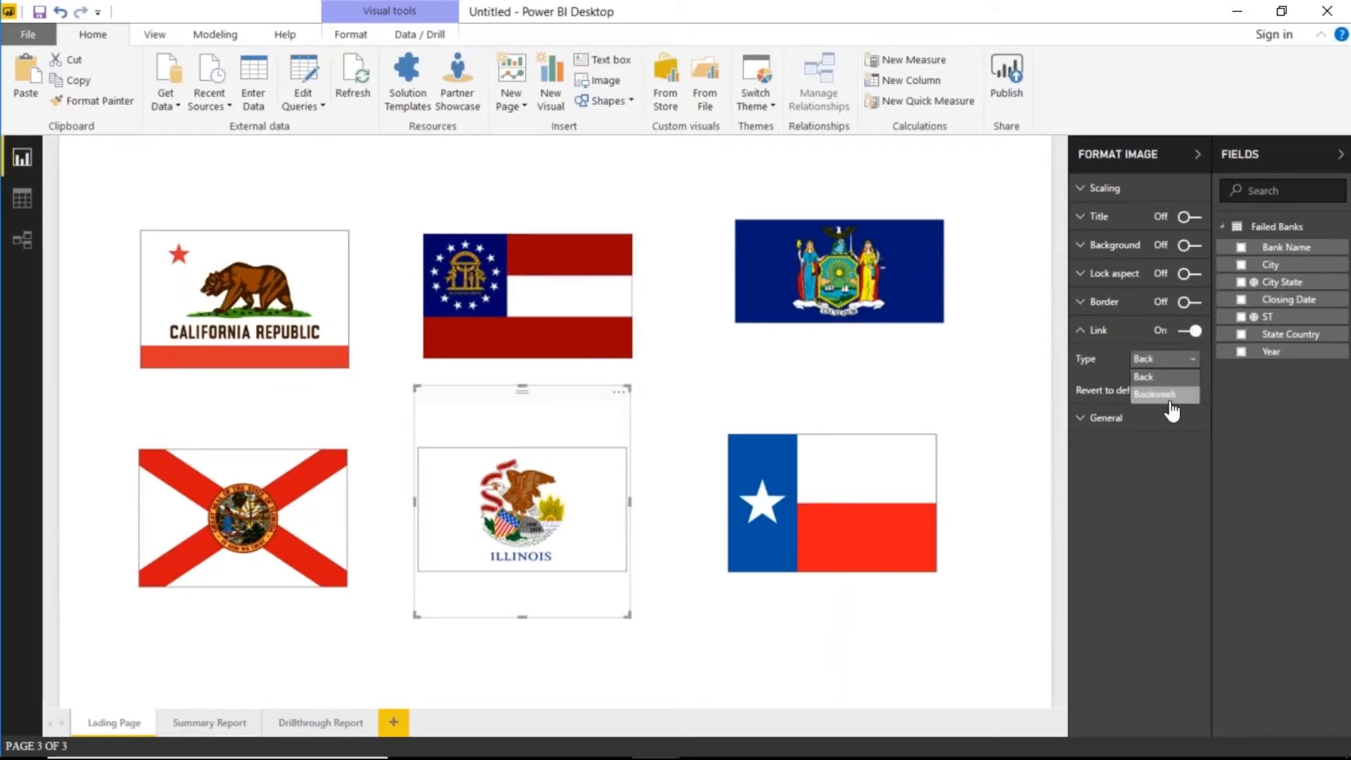
click(1168, 391)
click(1182, 391)
click(1170, 492)
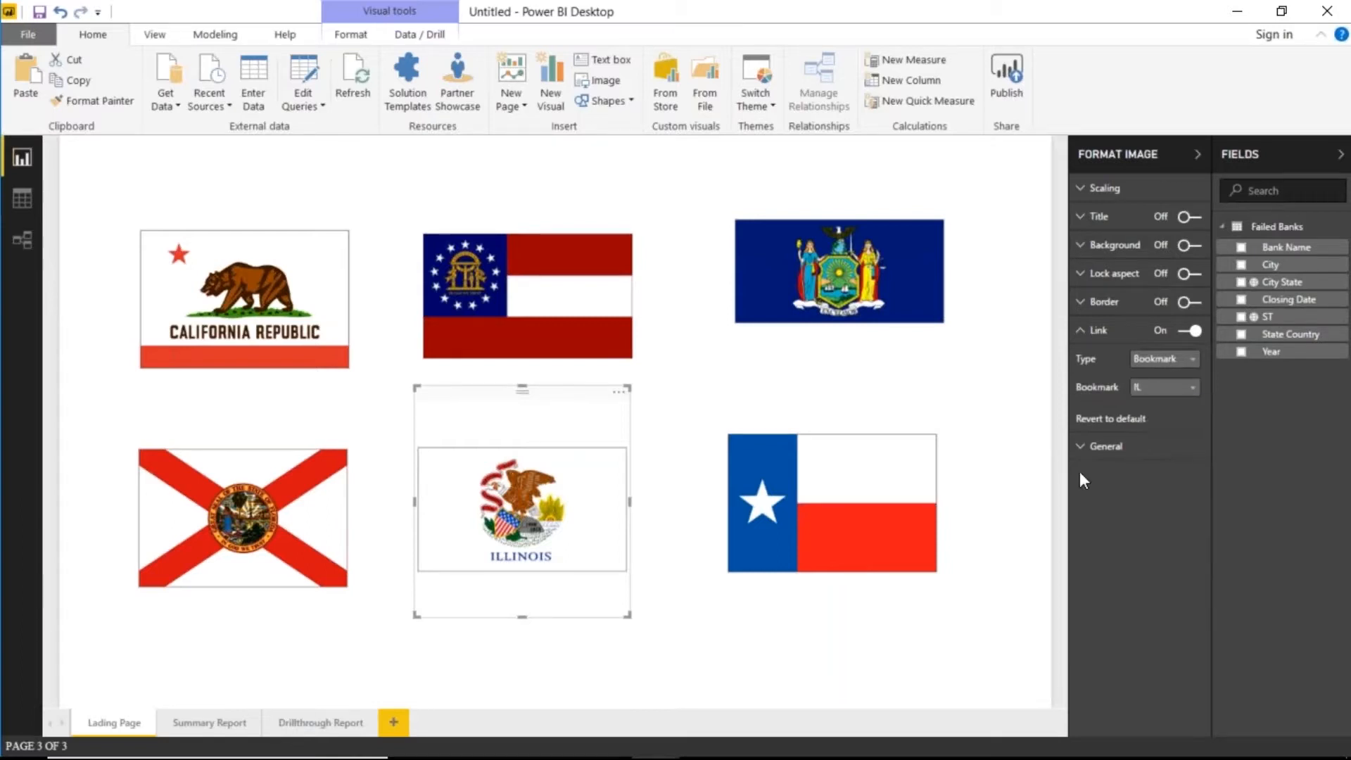
- Link the New York and Texas flags to the NY and TX bookmarks
click(784, 296)
click(1189, 331)
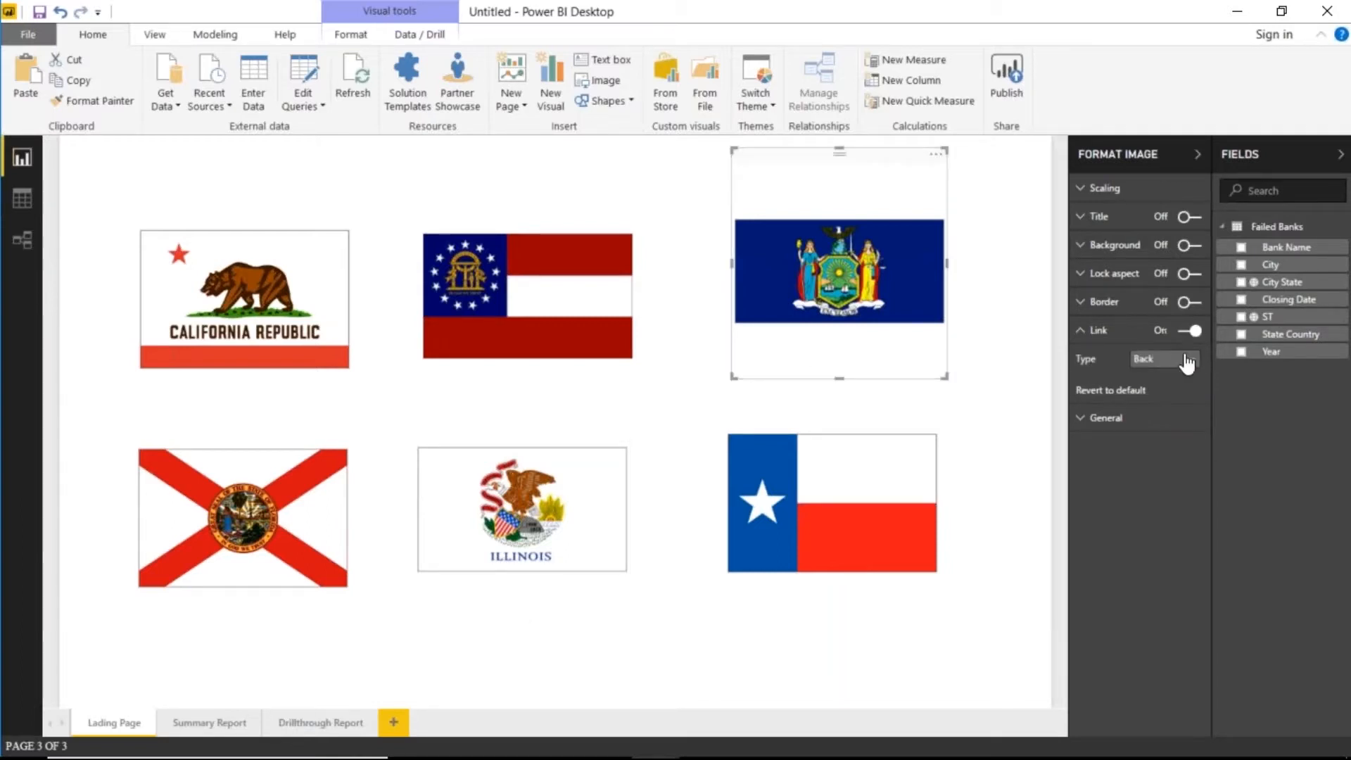
click(1187, 360)
click(1168, 394)
click(1164, 386)
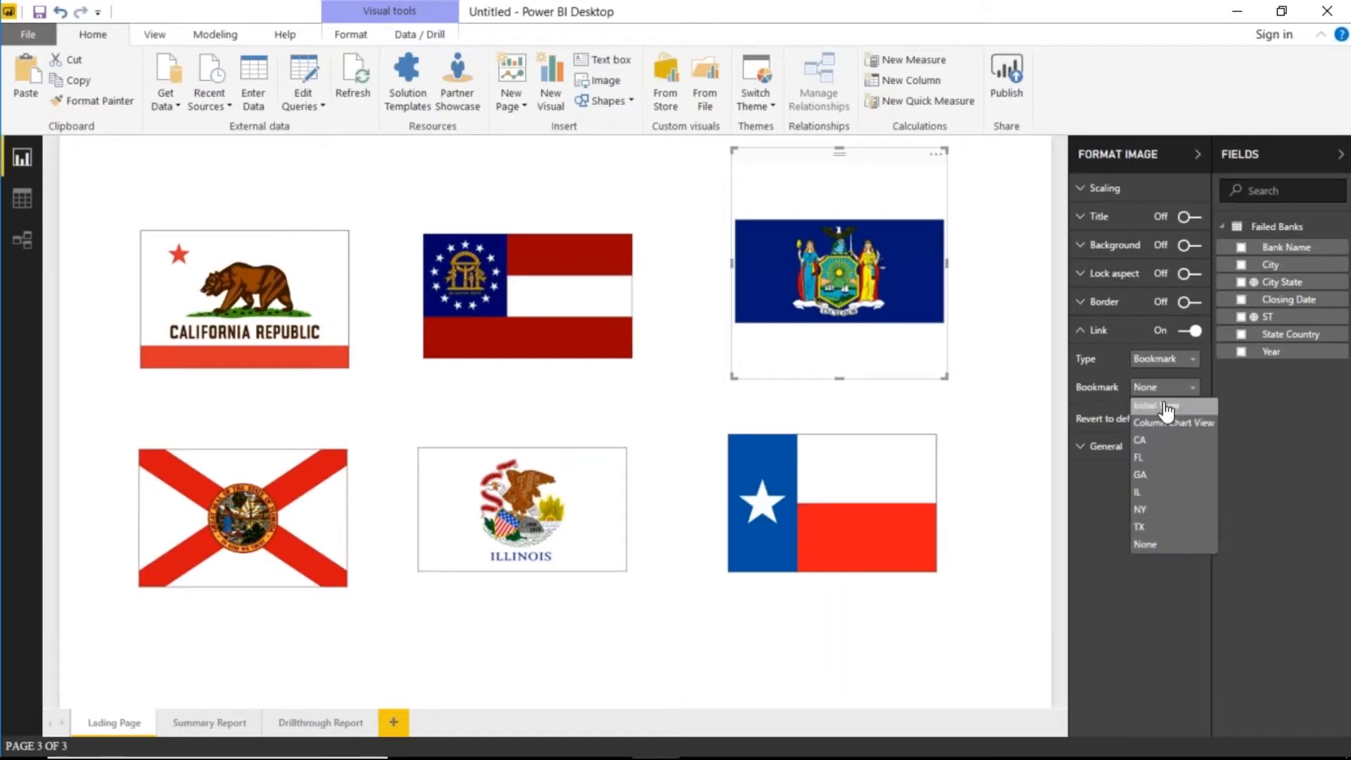
click(1168, 513)
click(858, 487)
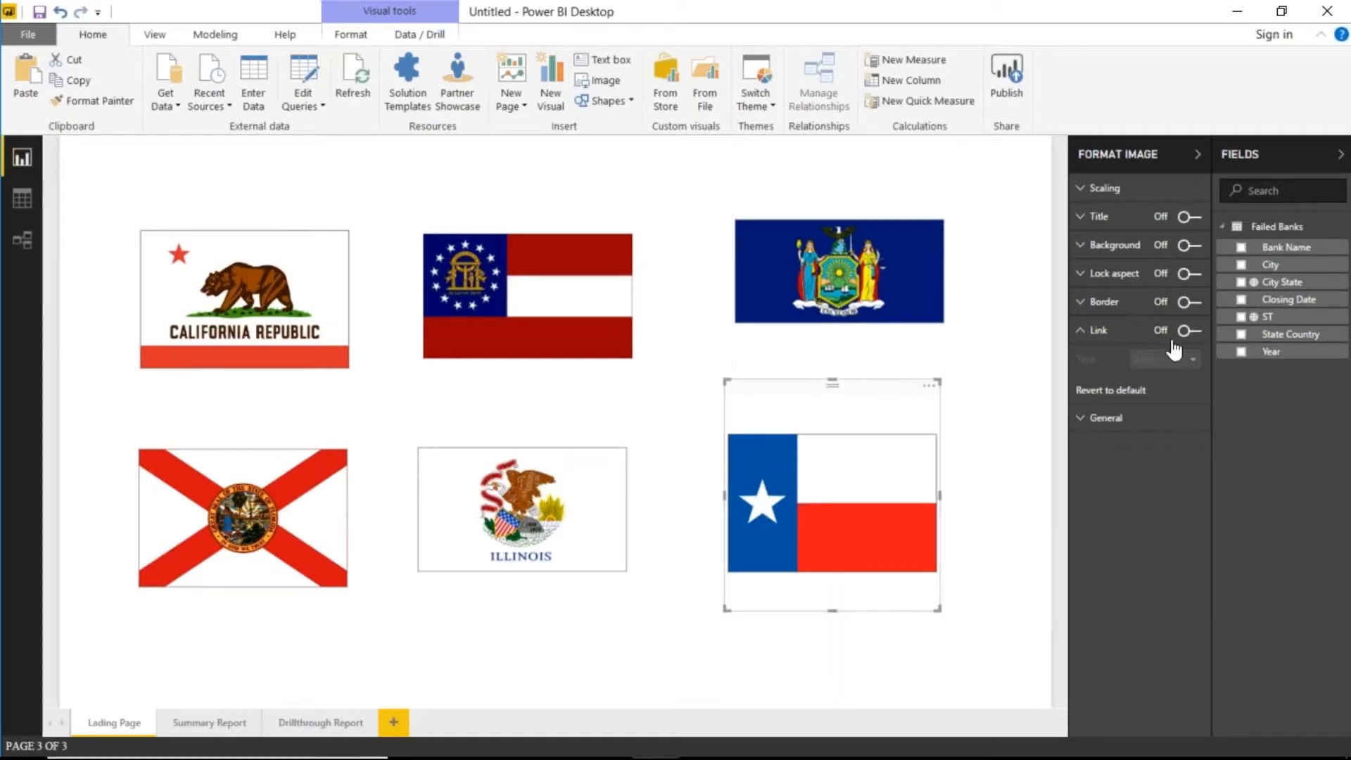
click(1189, 330)
click(1168, 360)
click(1161, 390)
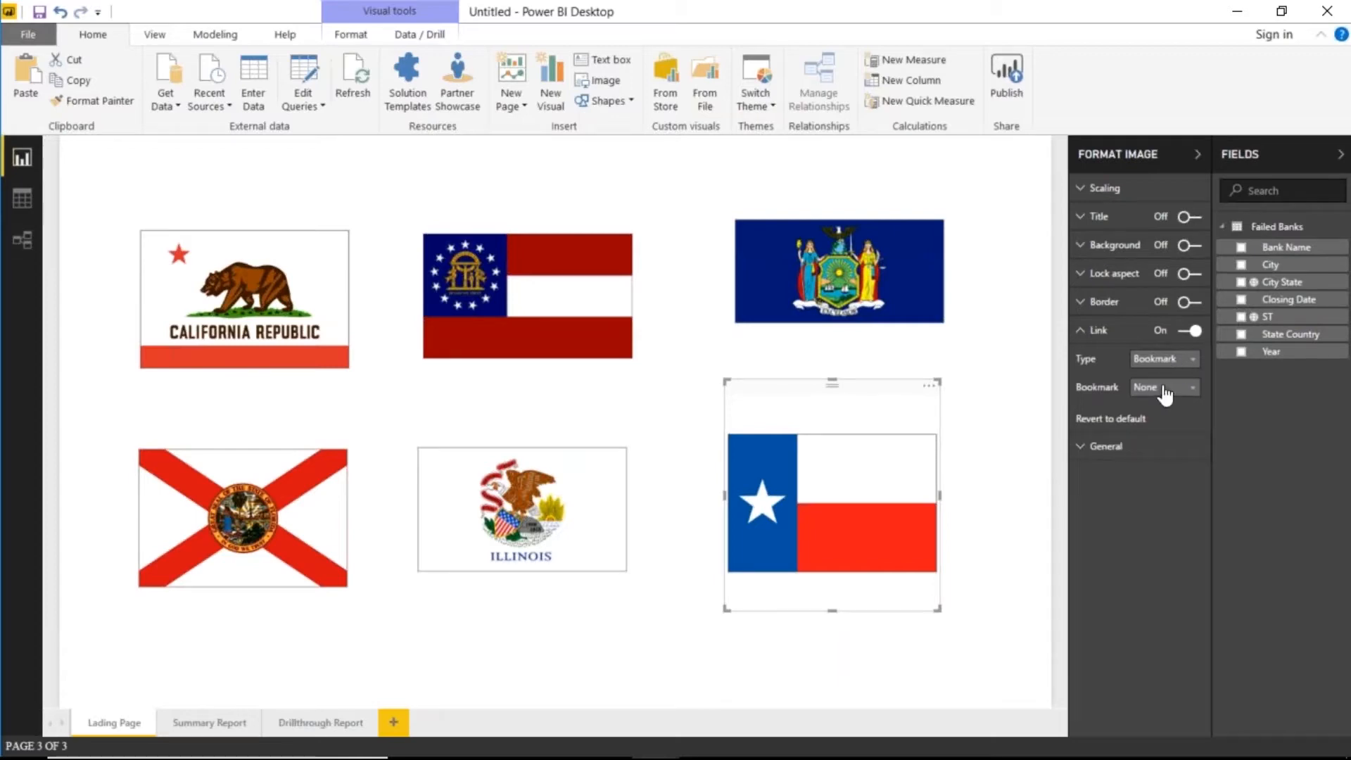
click(1164, 389)
click(1177, 539)
click(573, 651)
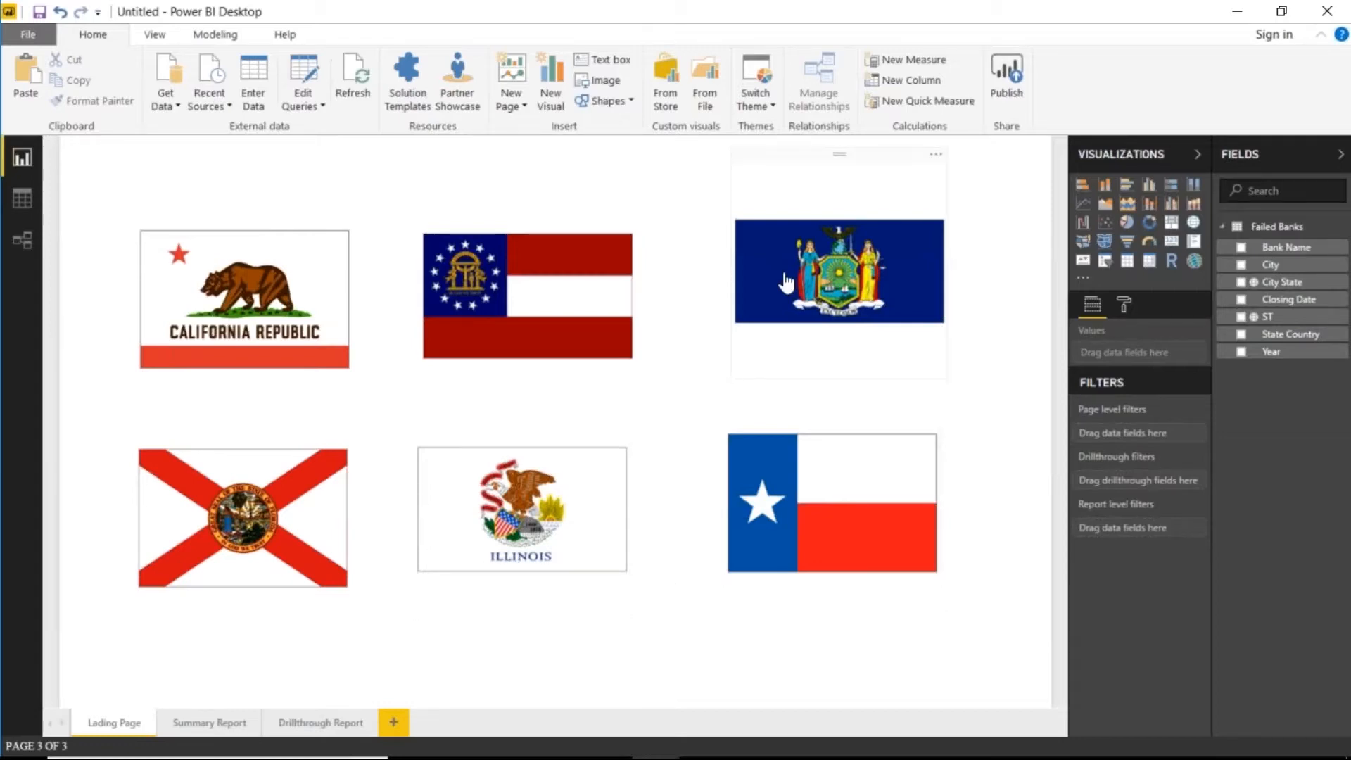
- Test the New York and Florida flag links, then go to the Drillthrough Report page
ctrl+click(804, 259)
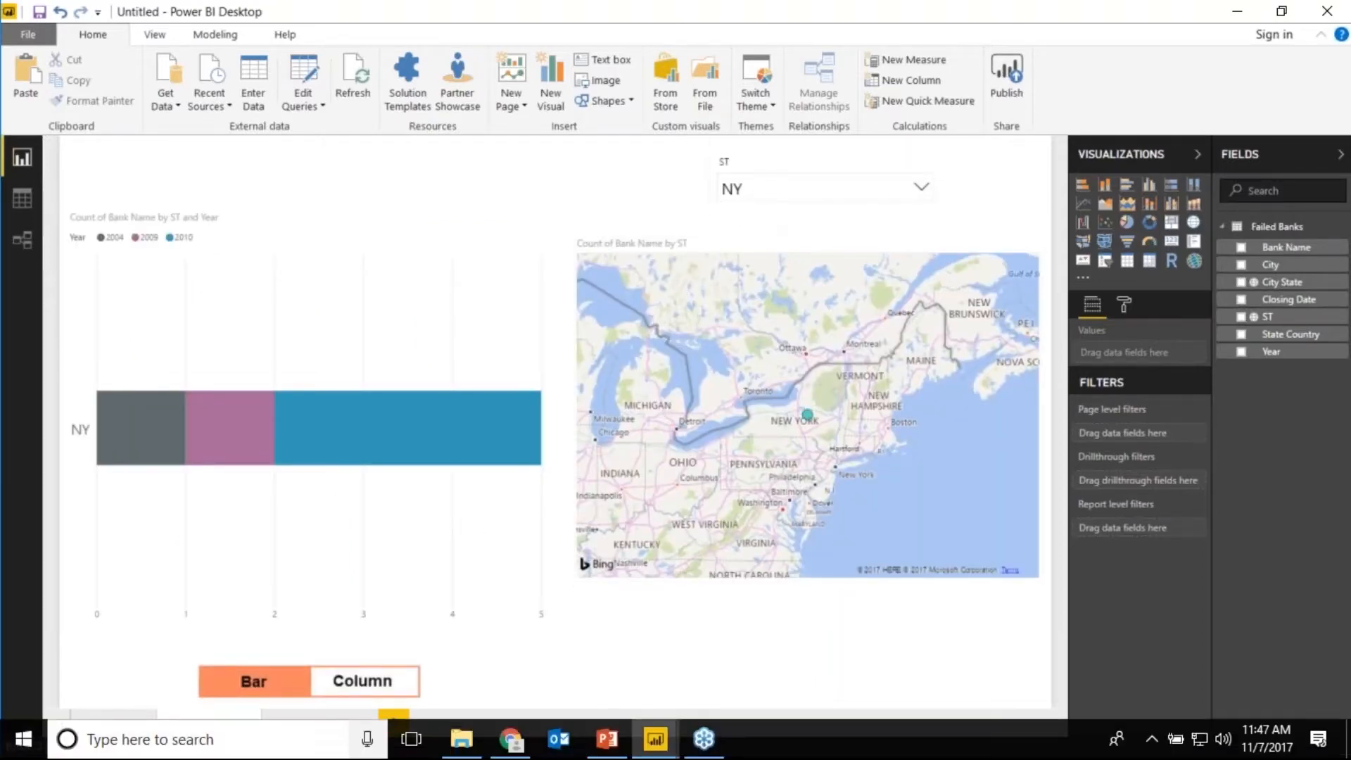
click(116, 725)
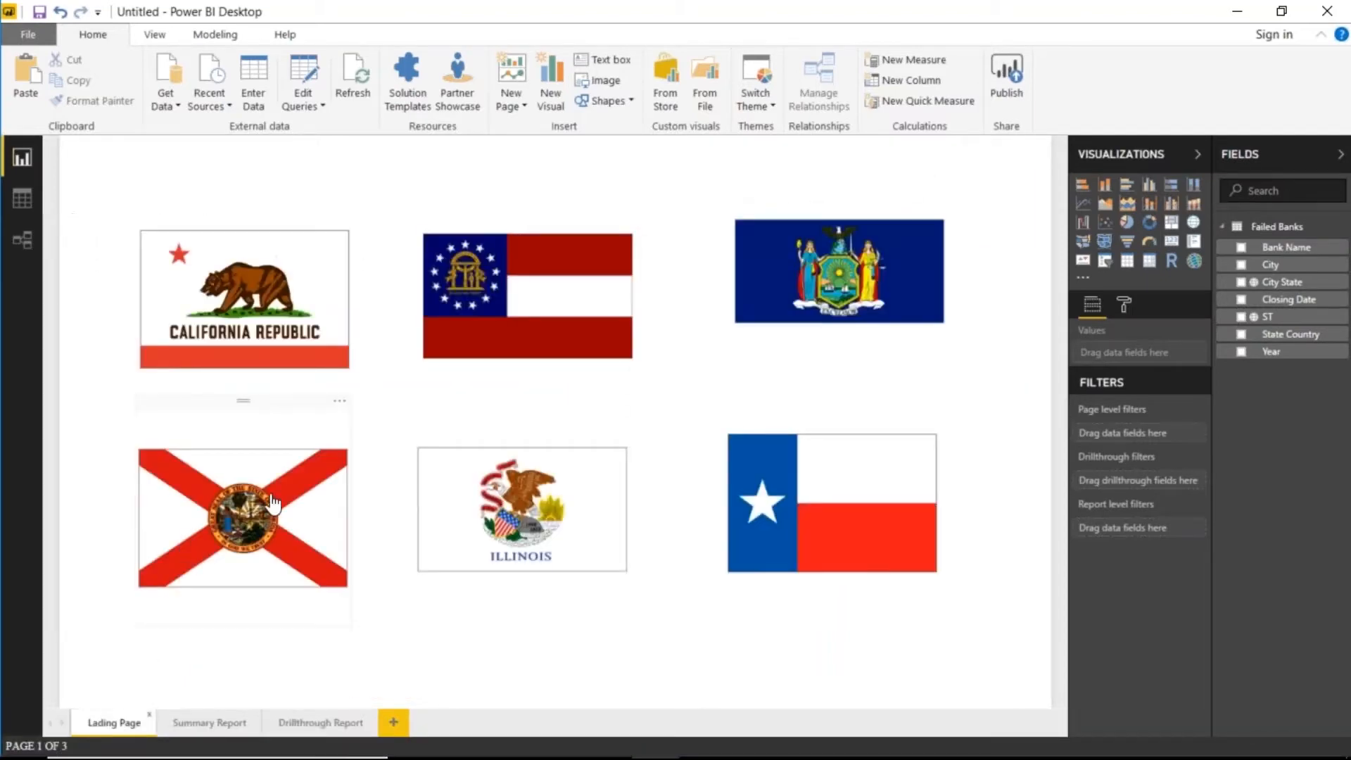
ctrl+click(242, 517)
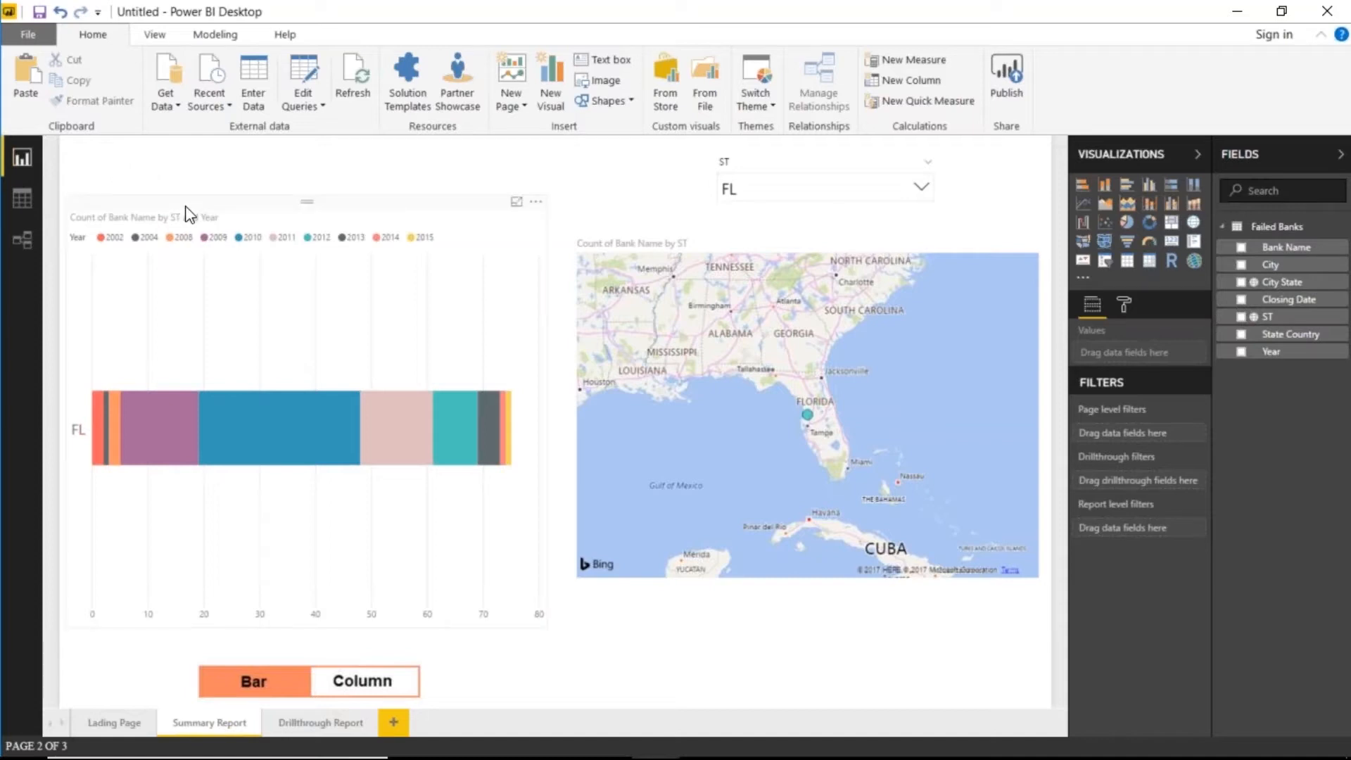
click(327, 721)
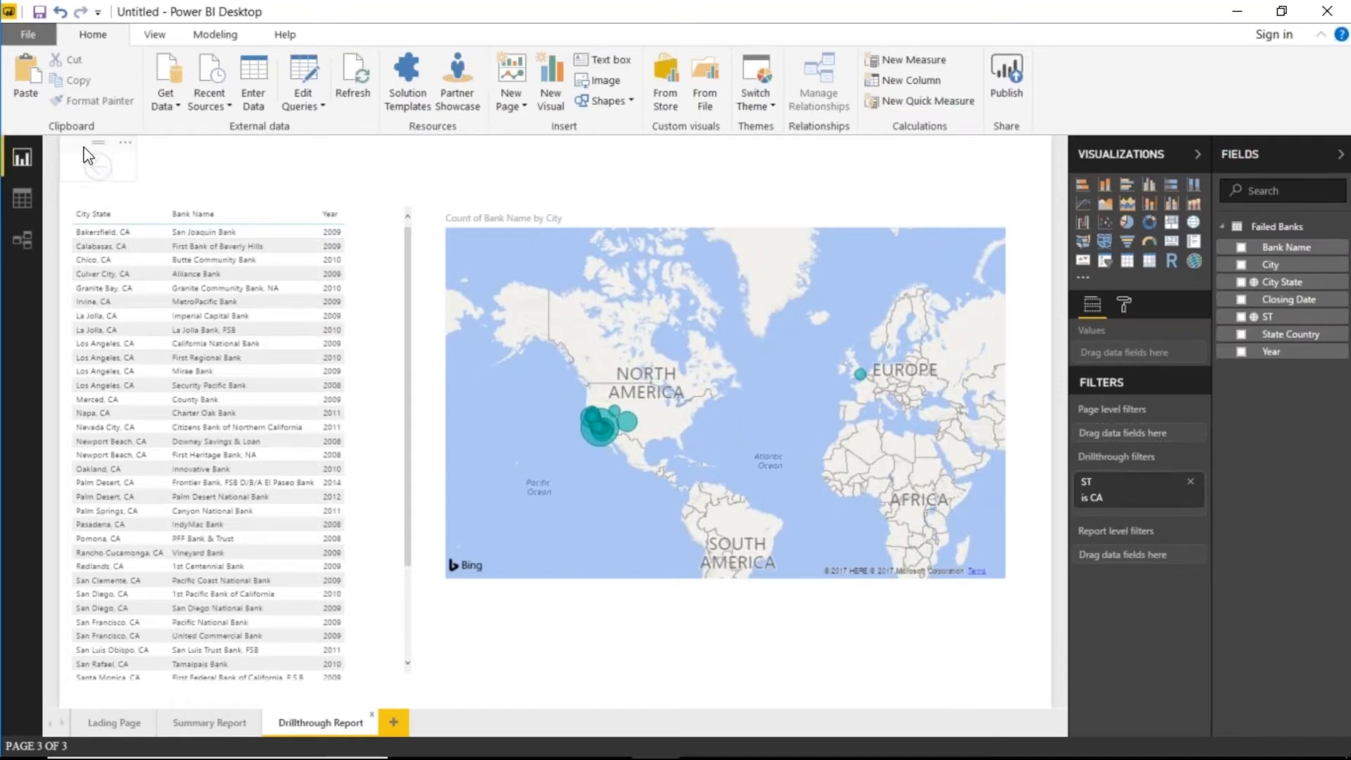
- Fill the Summary Report page's back-arrow button with mauve
click(89, 164)
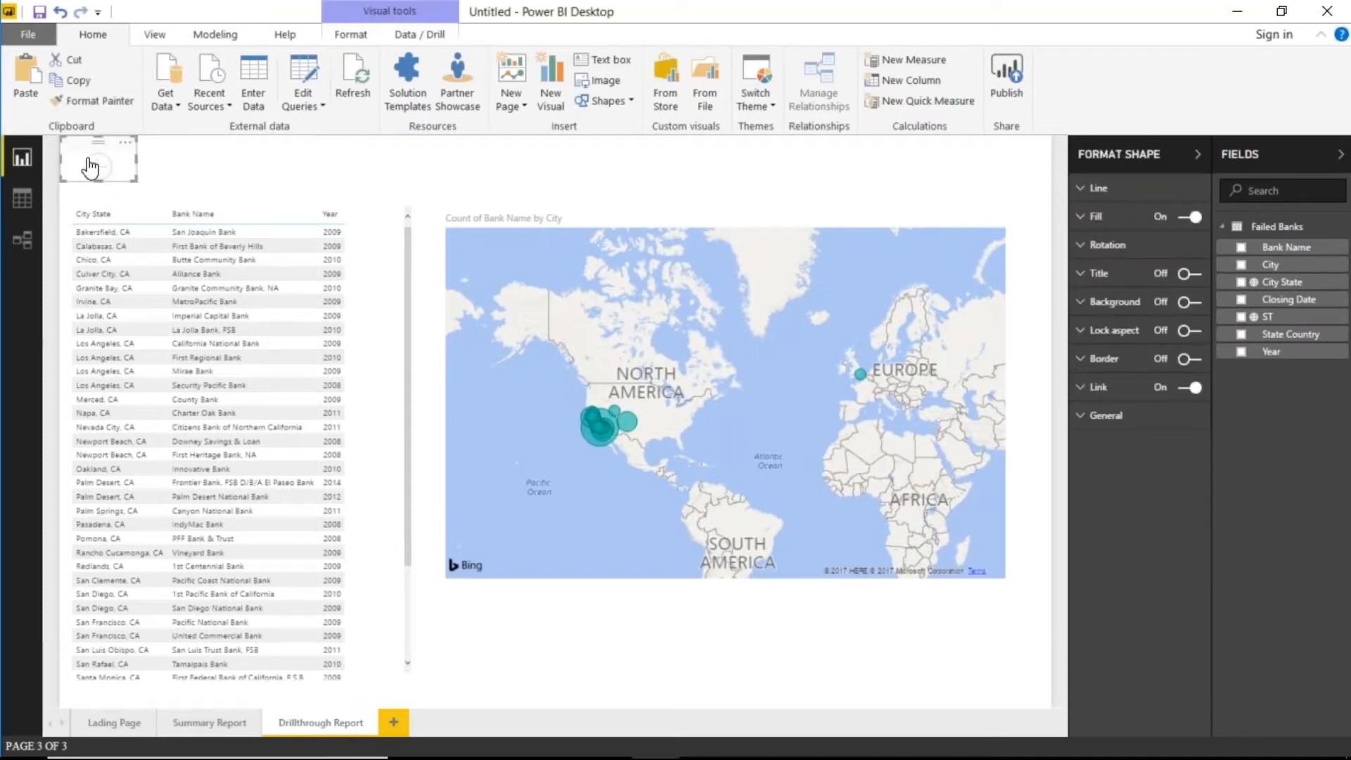
click(206, 722)
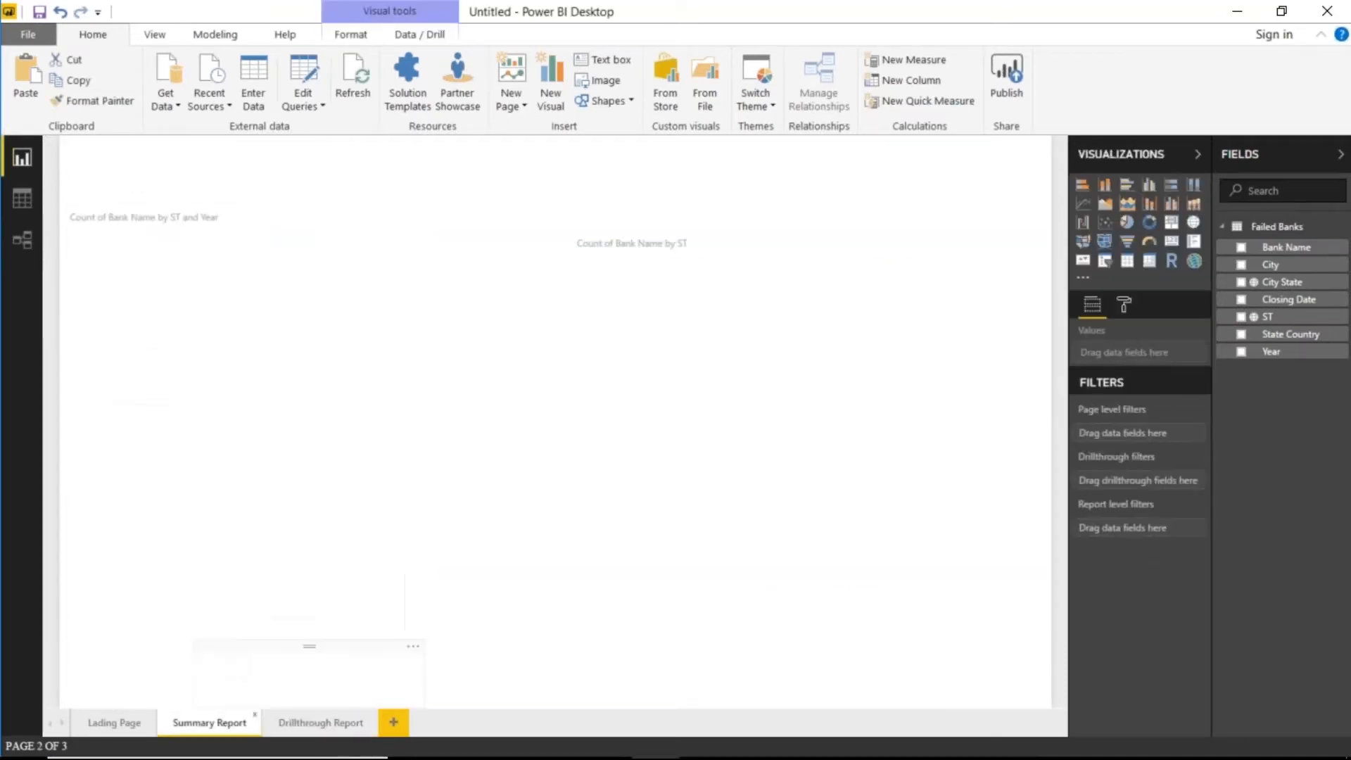
click(123, 158)
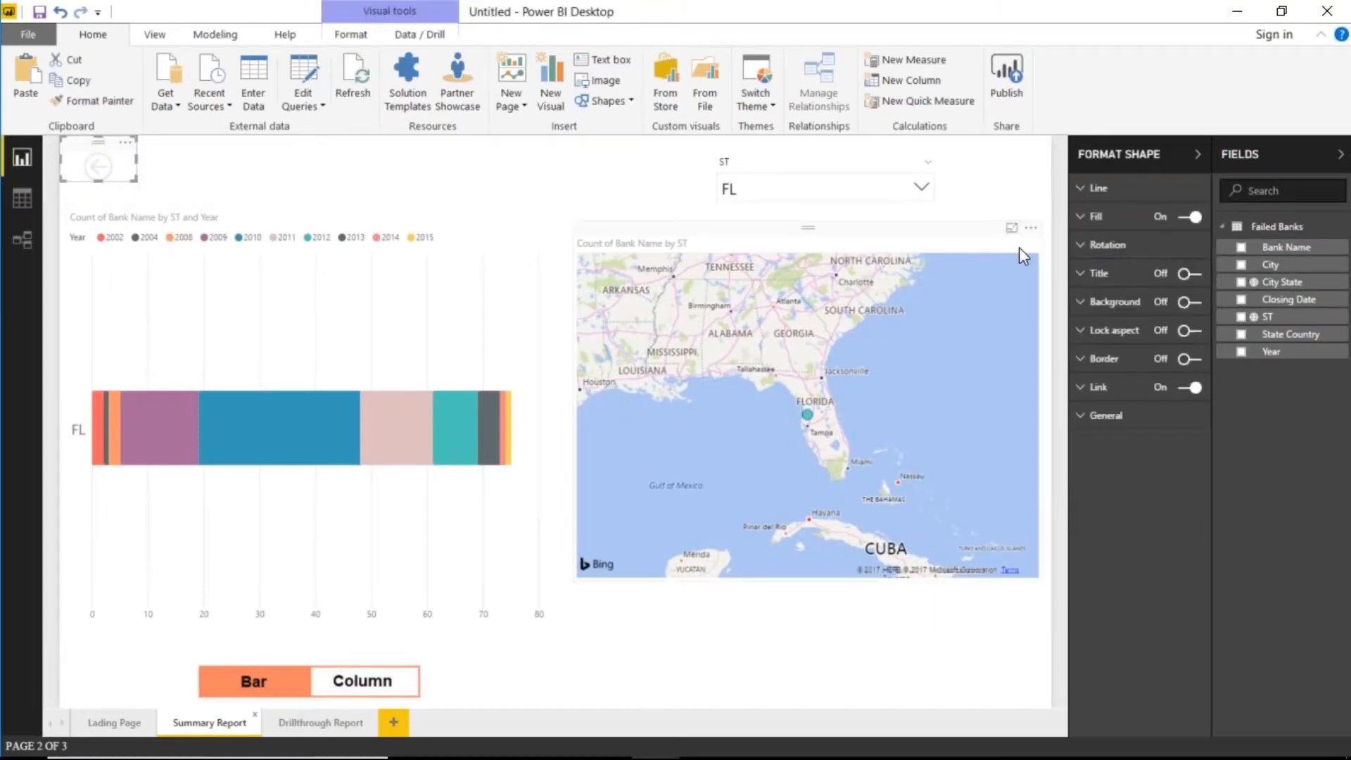
click(1087, 220)
click(1179, 247)
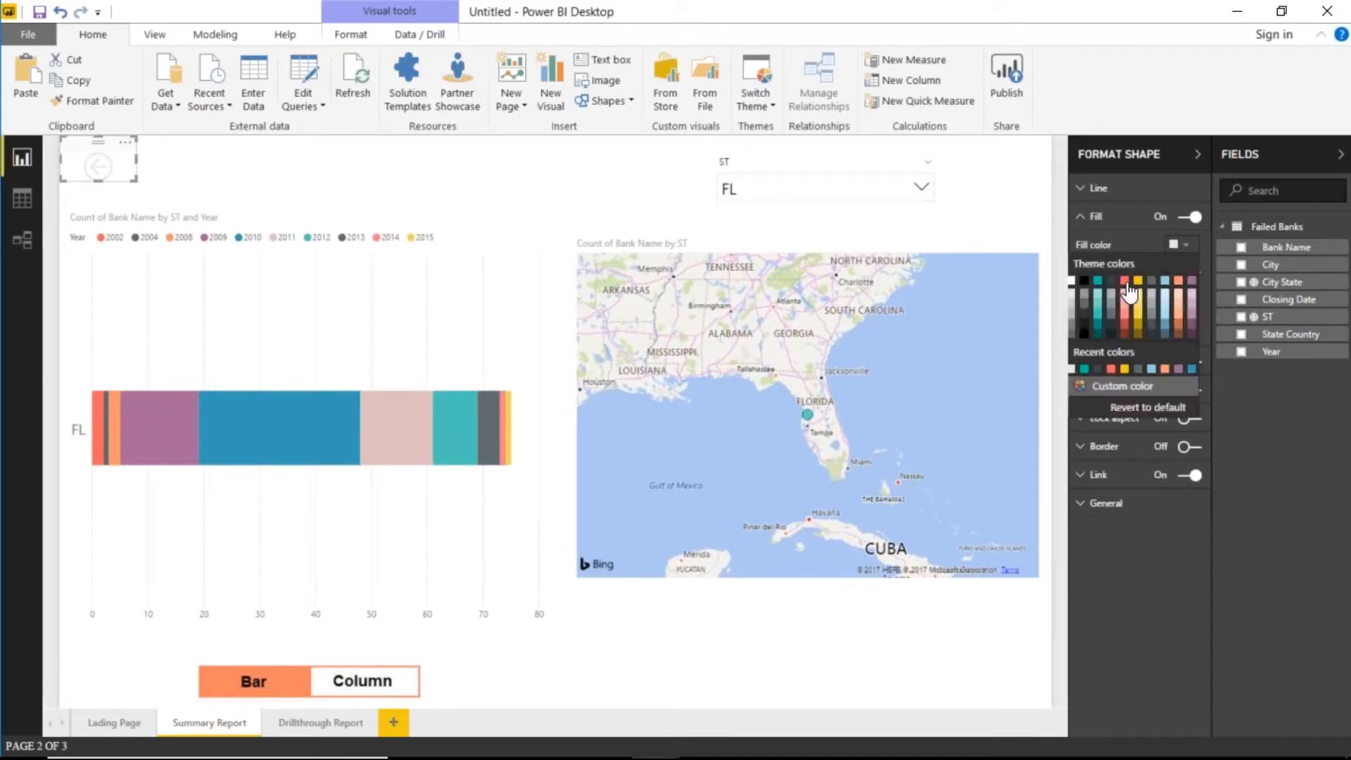
click(1192, 286)
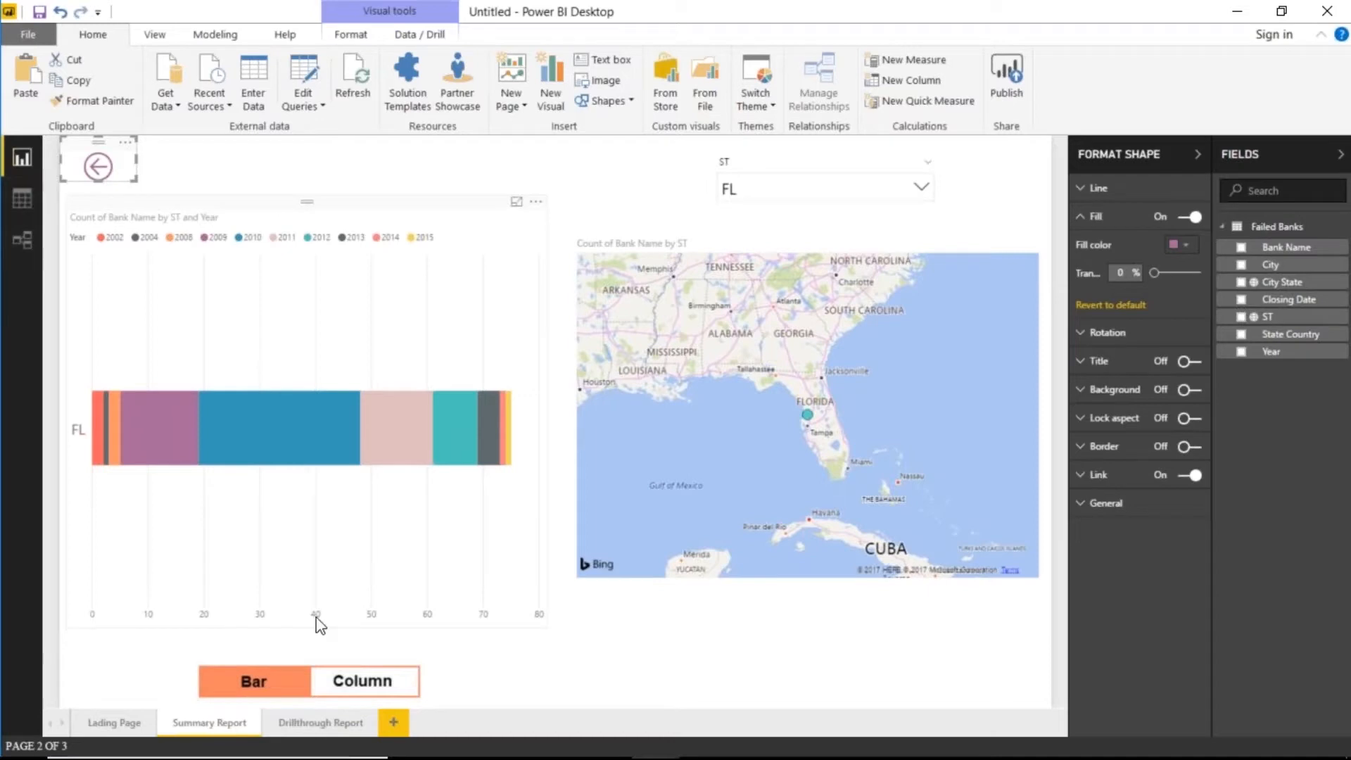
- Fill the Drillthrough Report back arrow with mauve, then return to the Lading Page
click(335, 728)
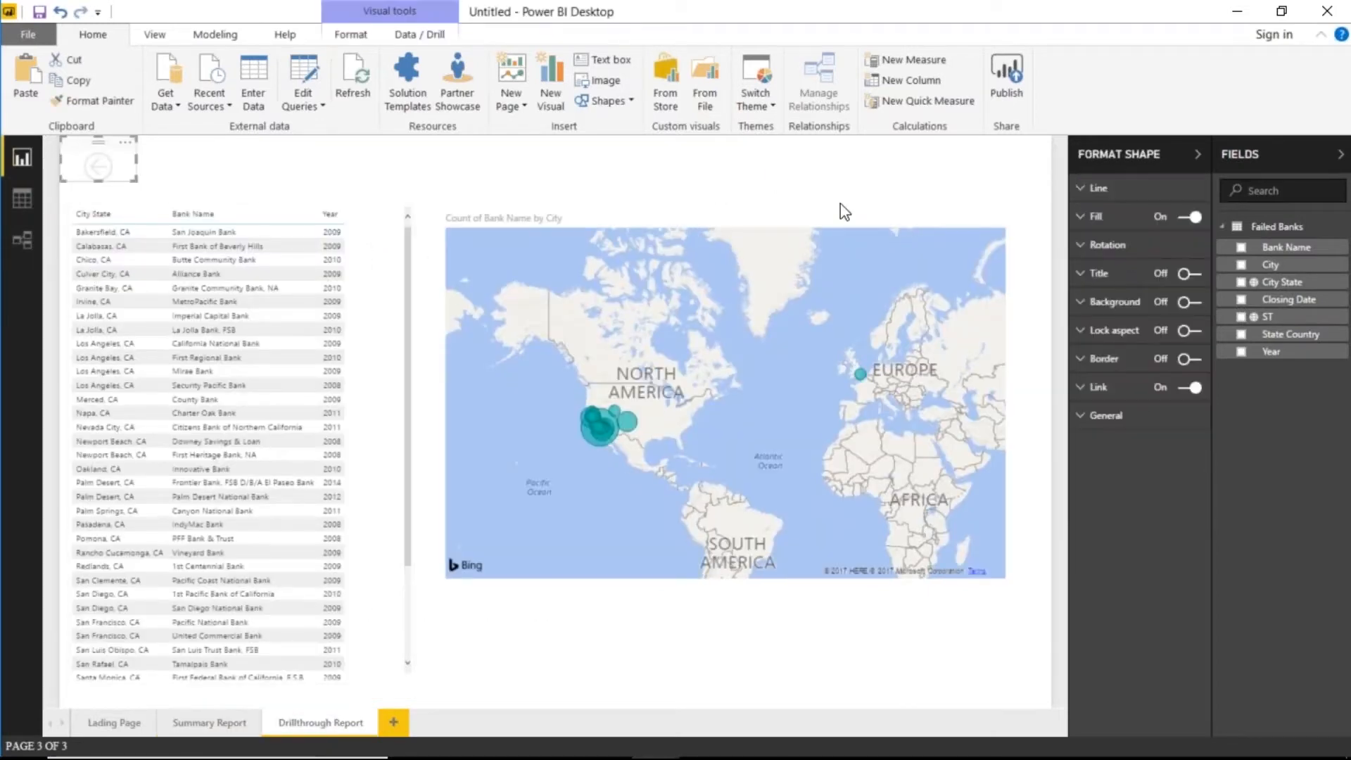
click(1093, 218)
click(1181, 246)
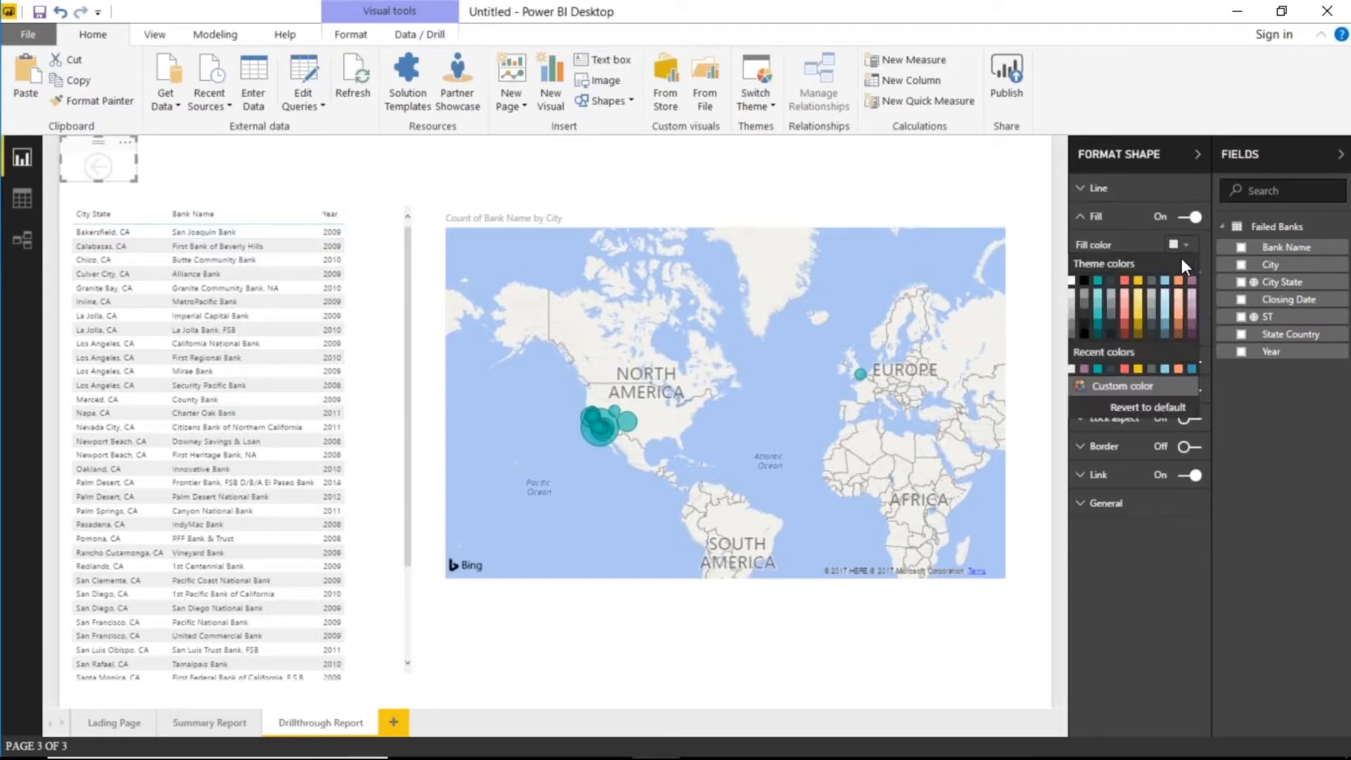
click(1193, 283)
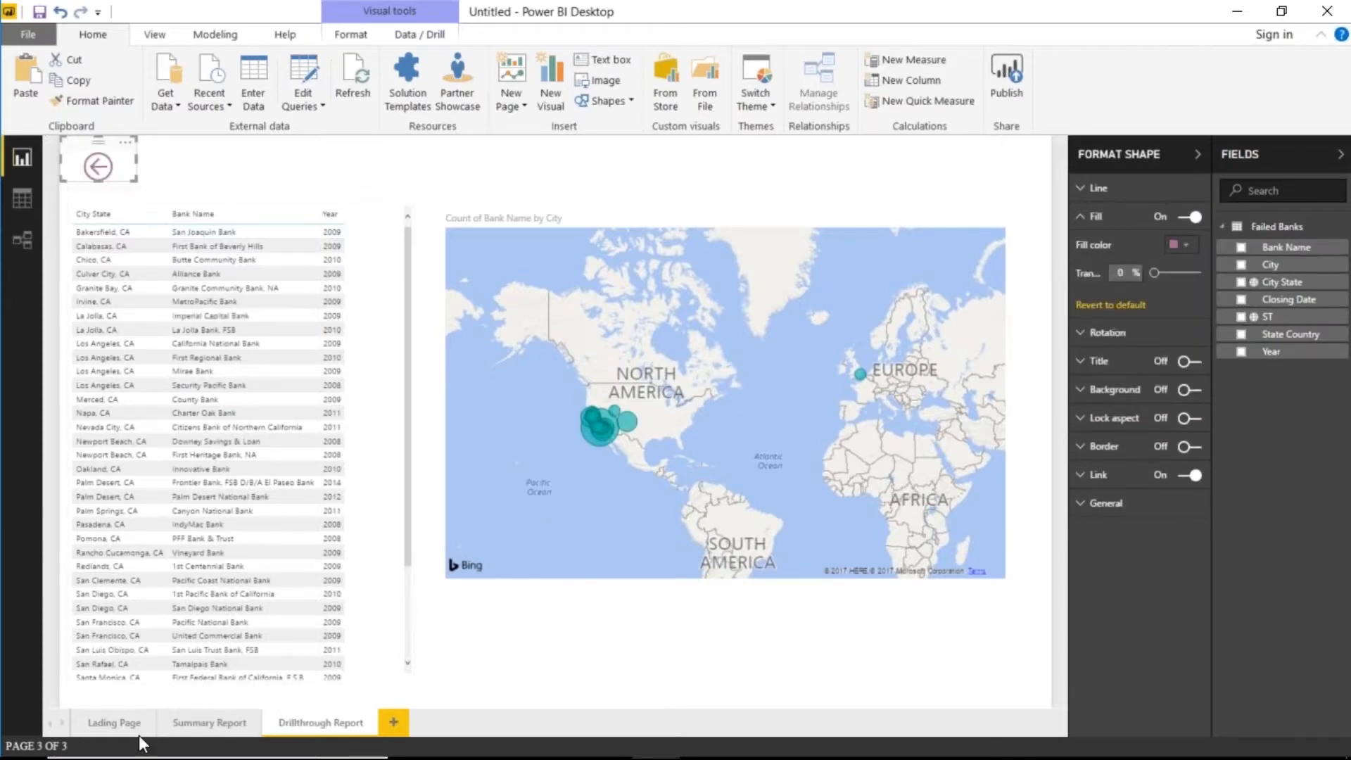
click(121, 722)
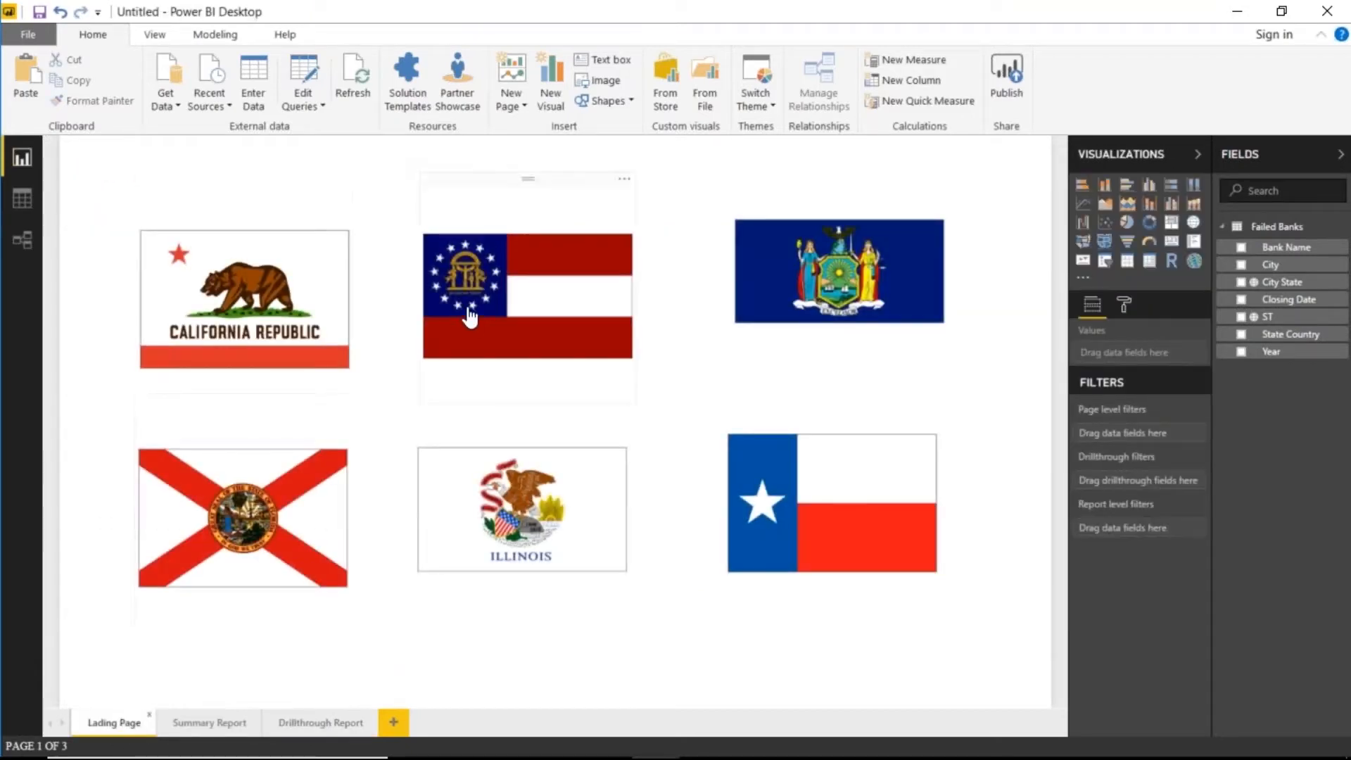
ctrl+click(538, 503)
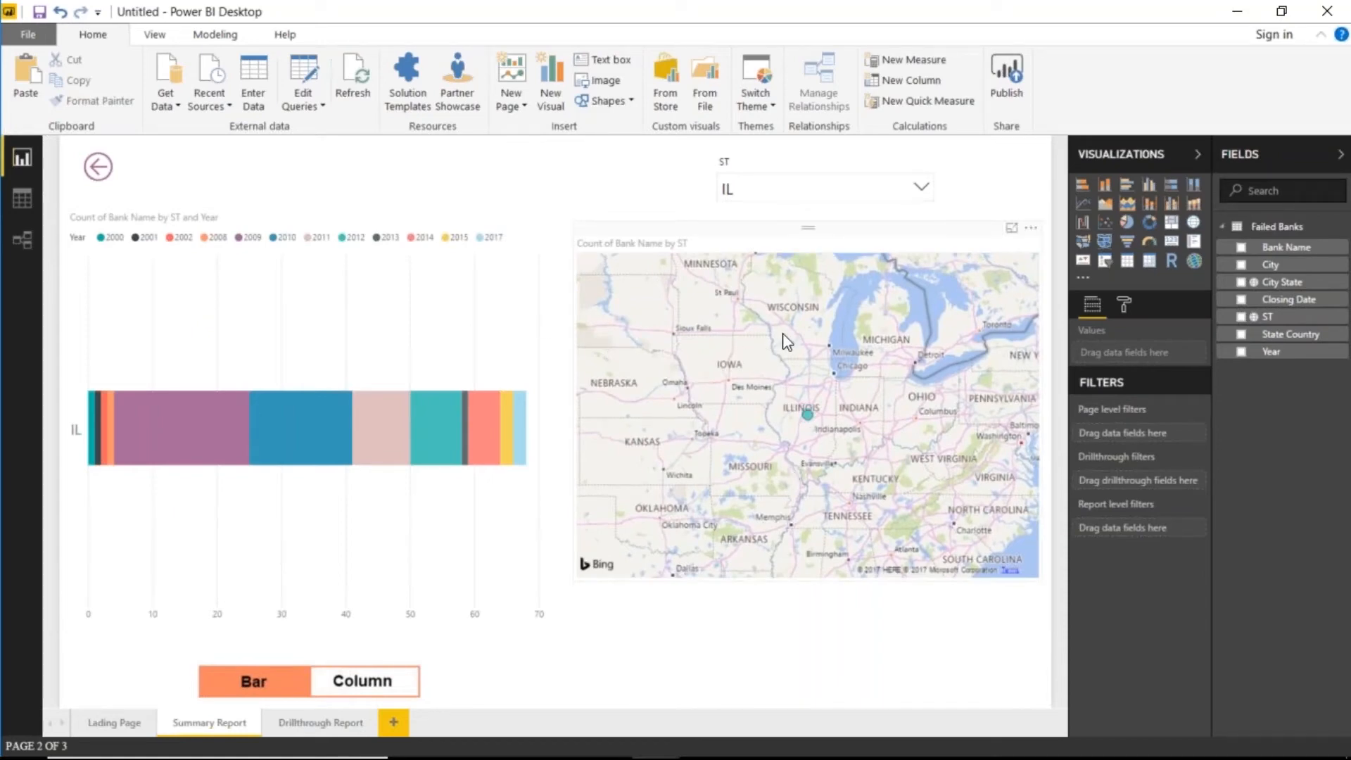
click(93, 175)
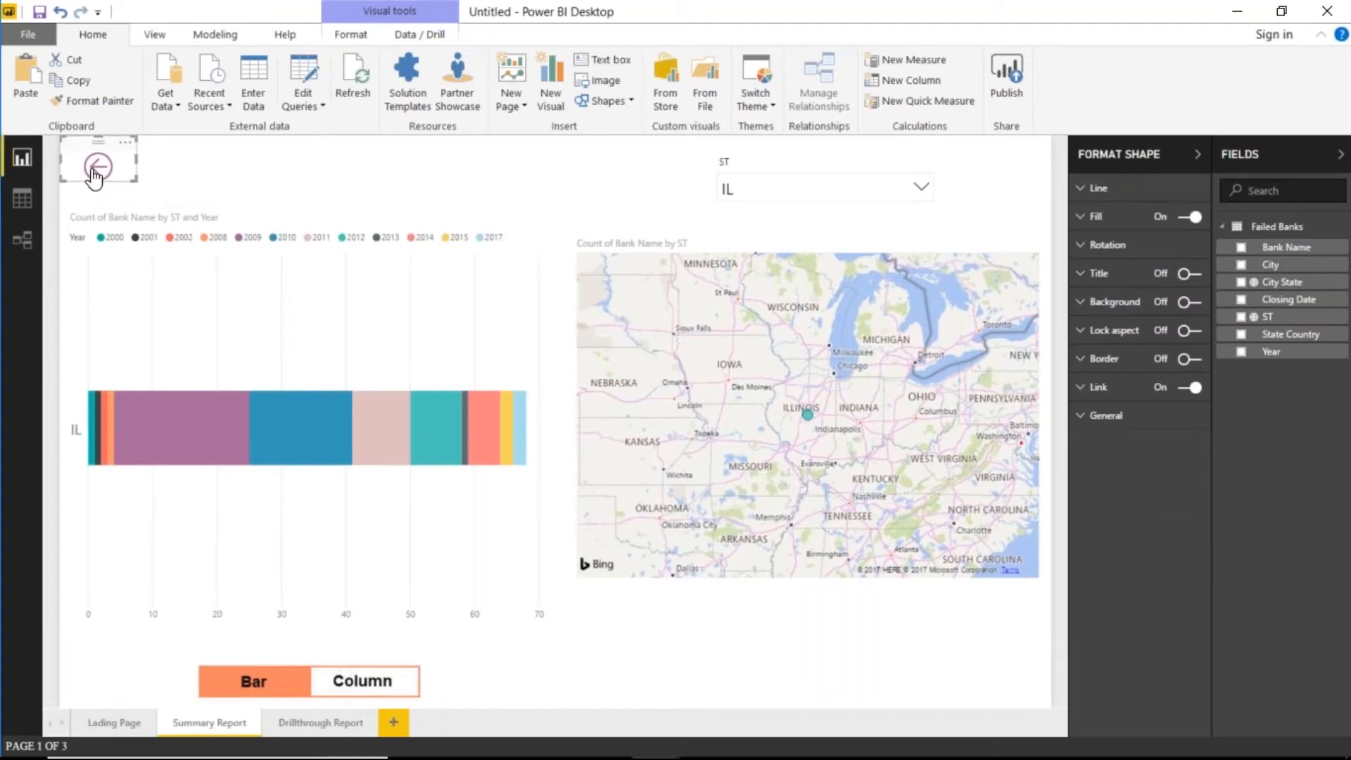
ctrl+click(93, 176)
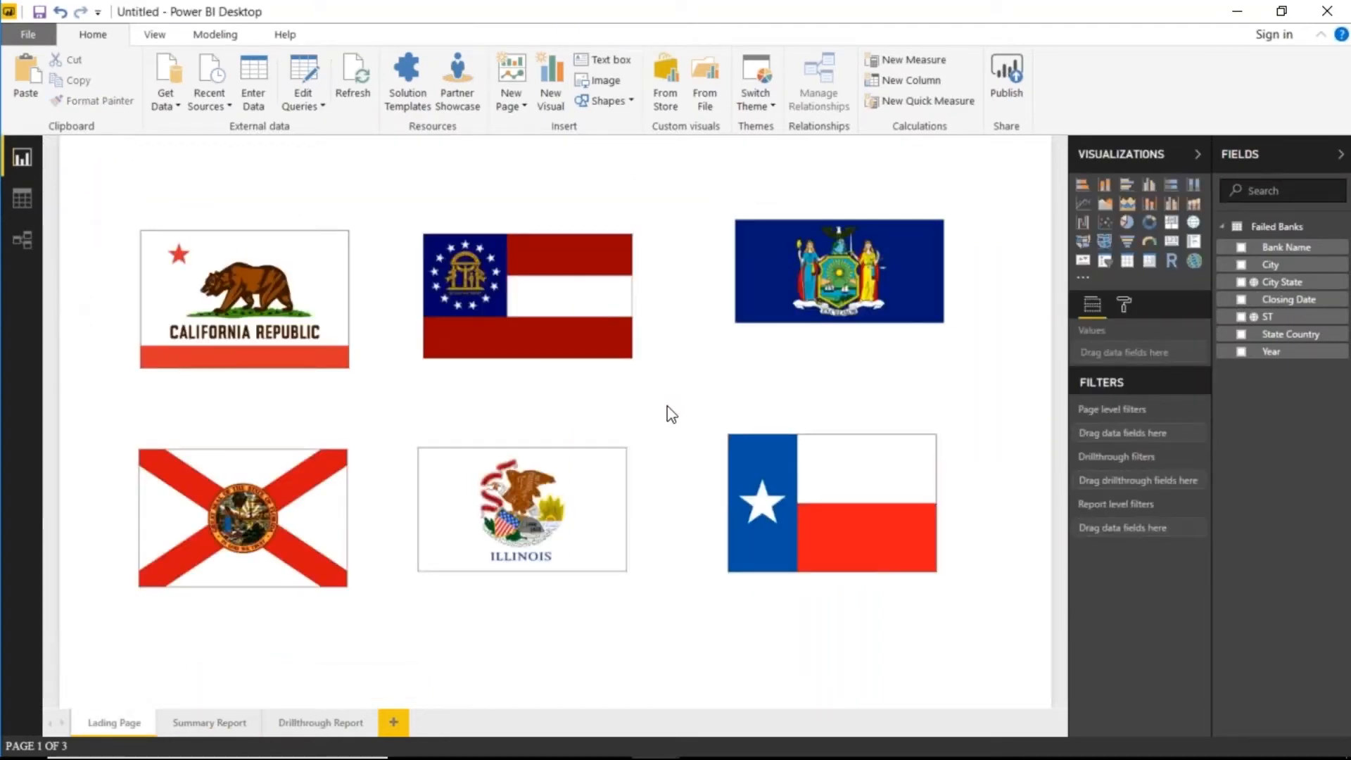
ctrl+click(899, 543)
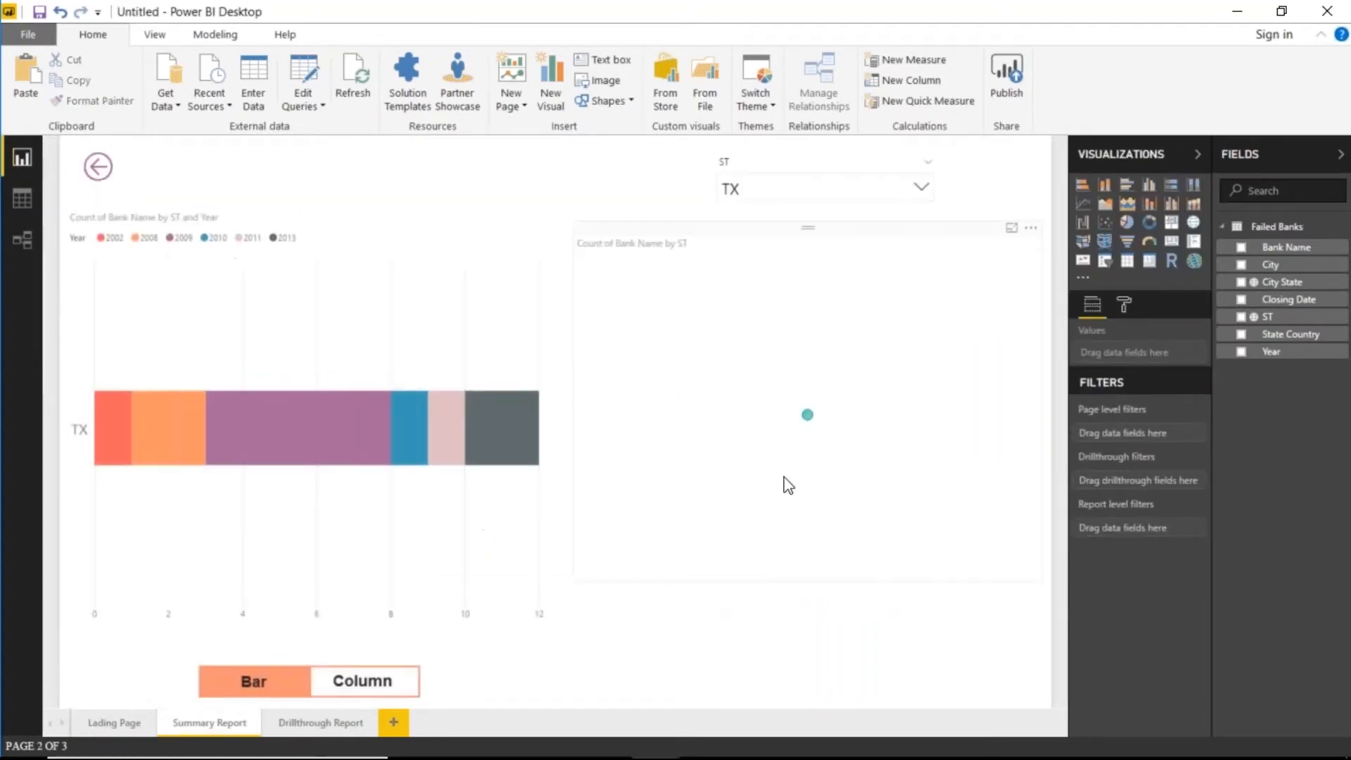
ctrl+click(93, 176)
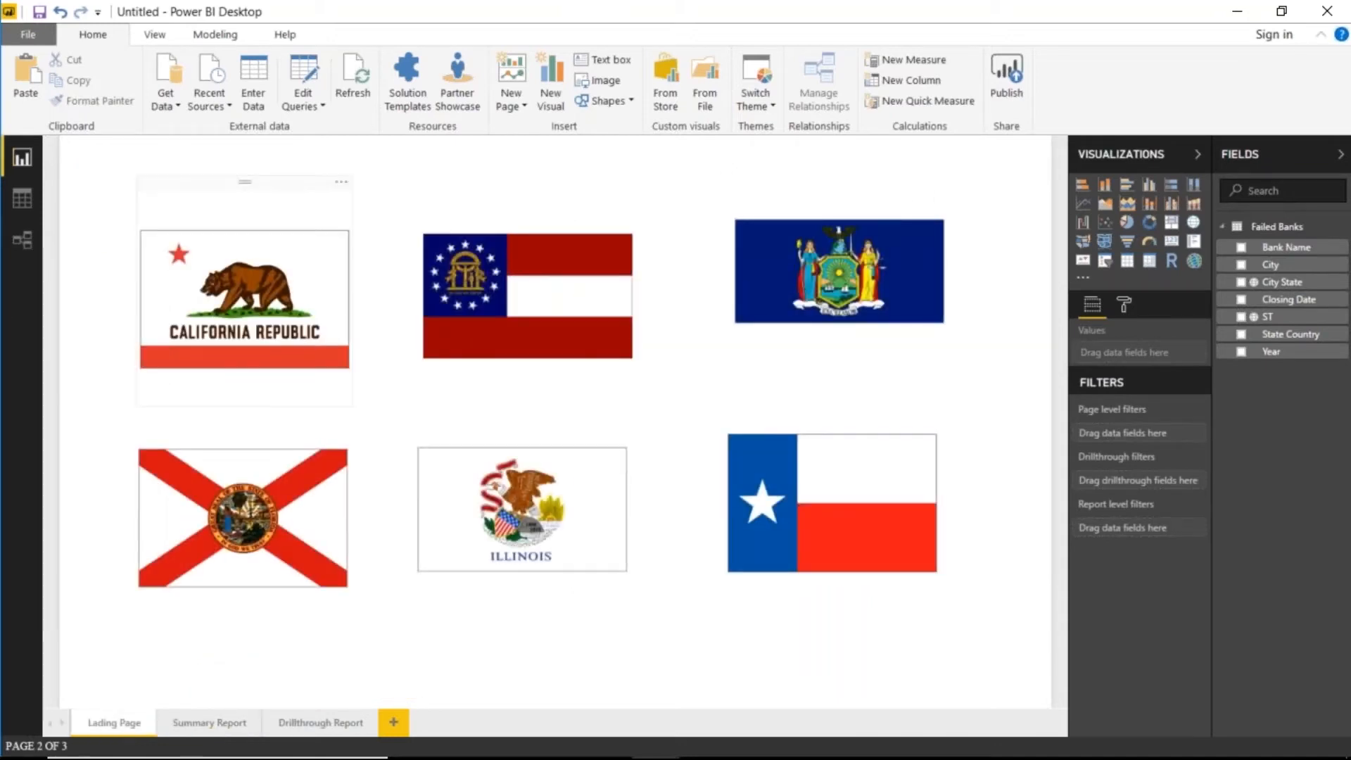
ctrl+click(296, 346)
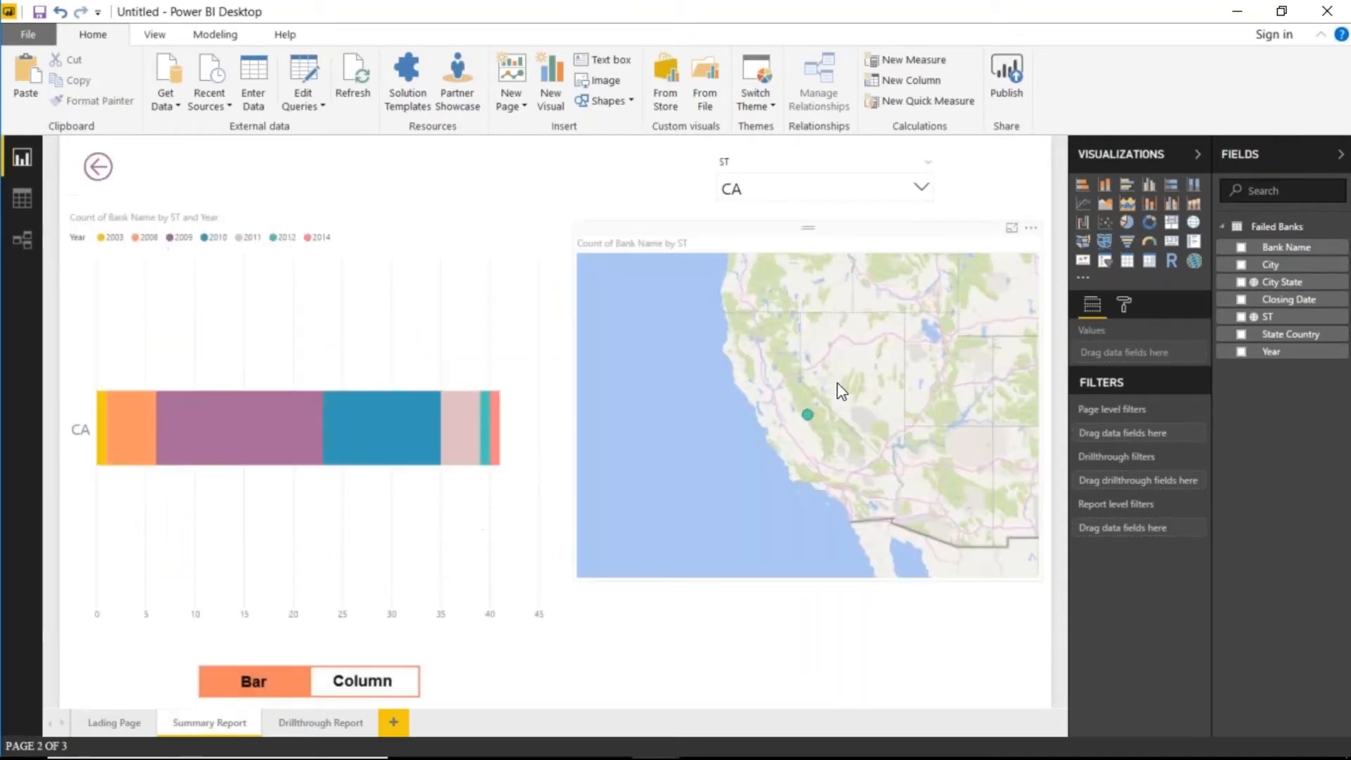
ctrl+click(95, 173)
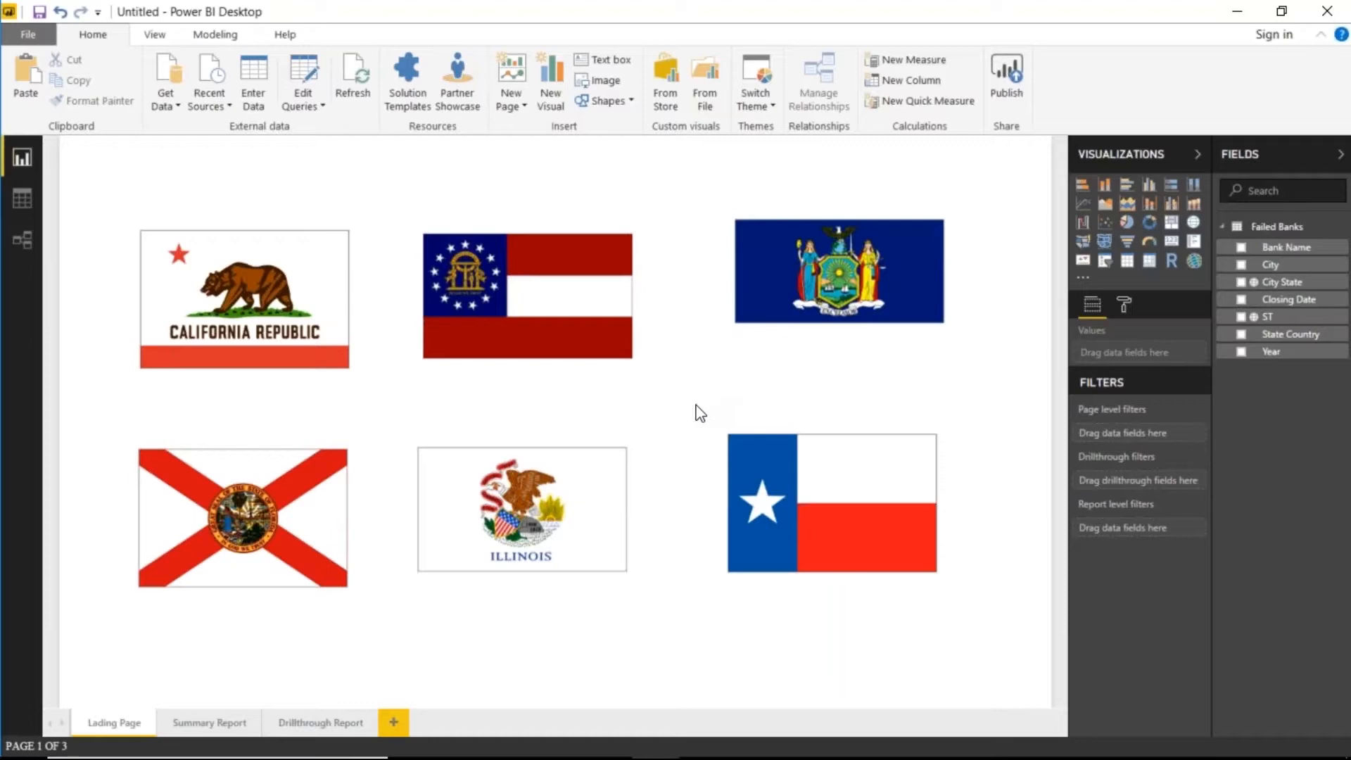
- On Summary Report, show the Bookmarks pane and apply Initial View so every state appears
click(225, 728)
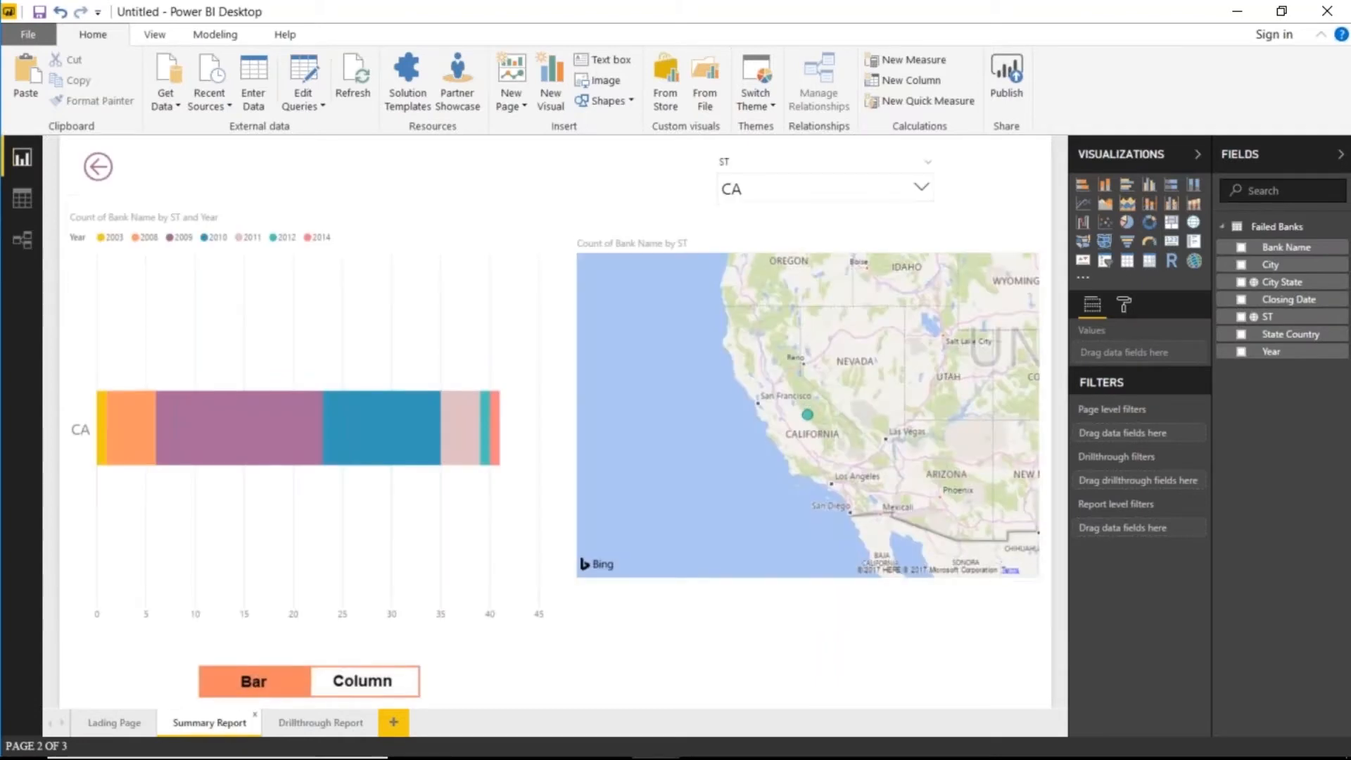
click(163, 37)
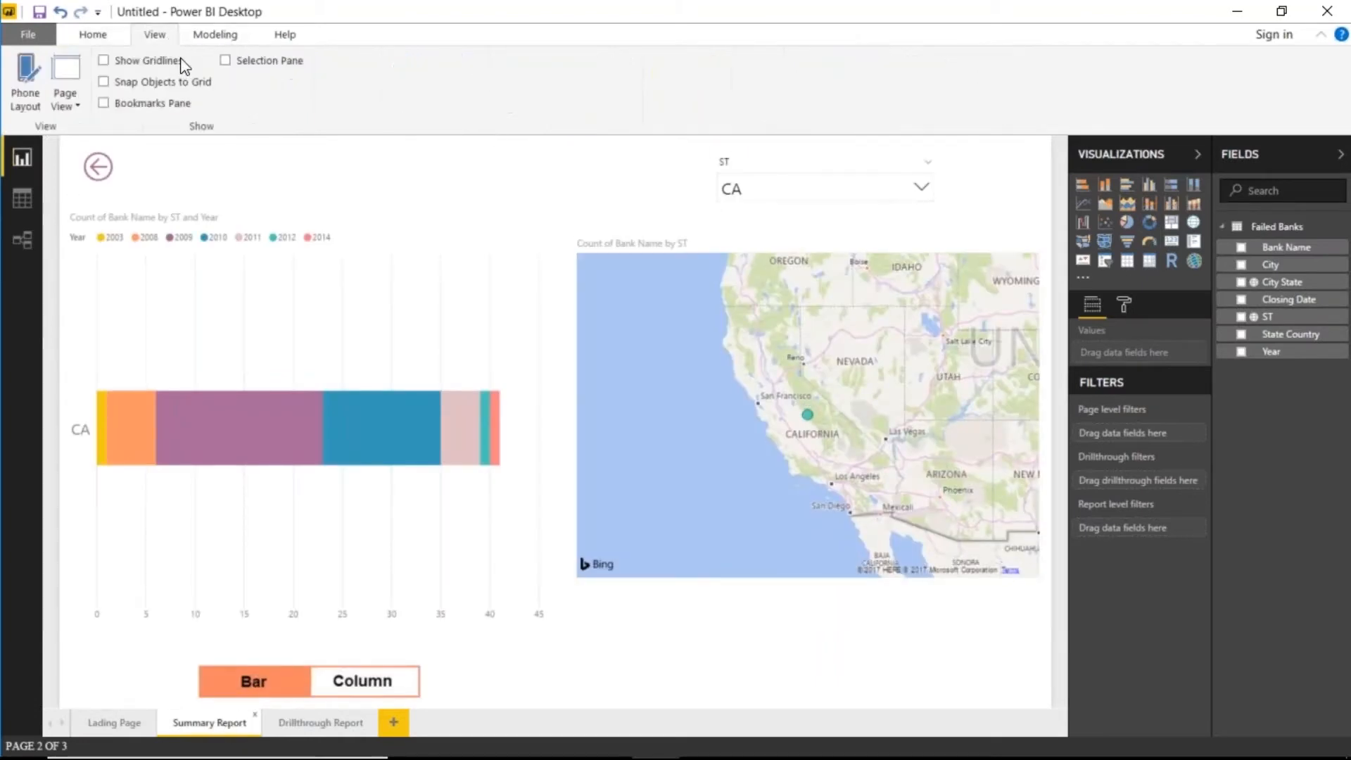
click(250, 62)
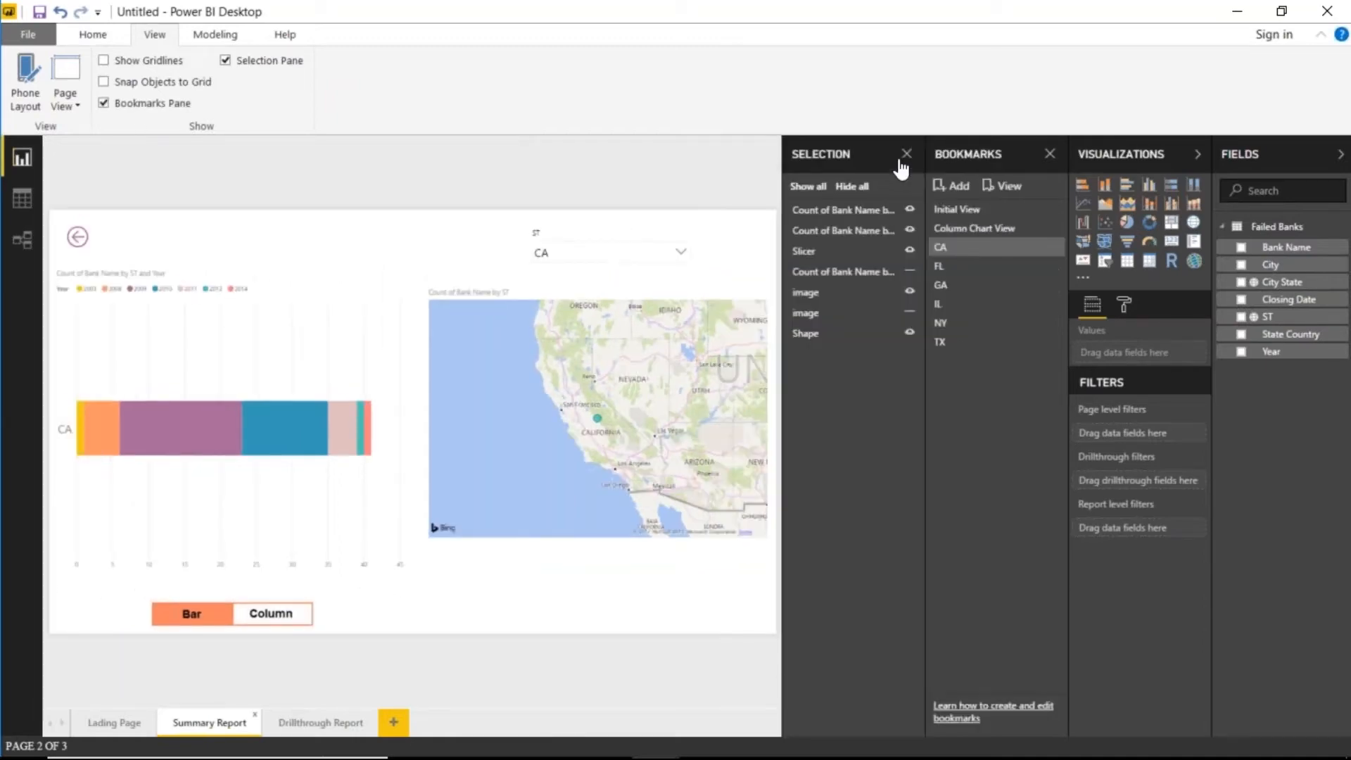
click(907, 154)
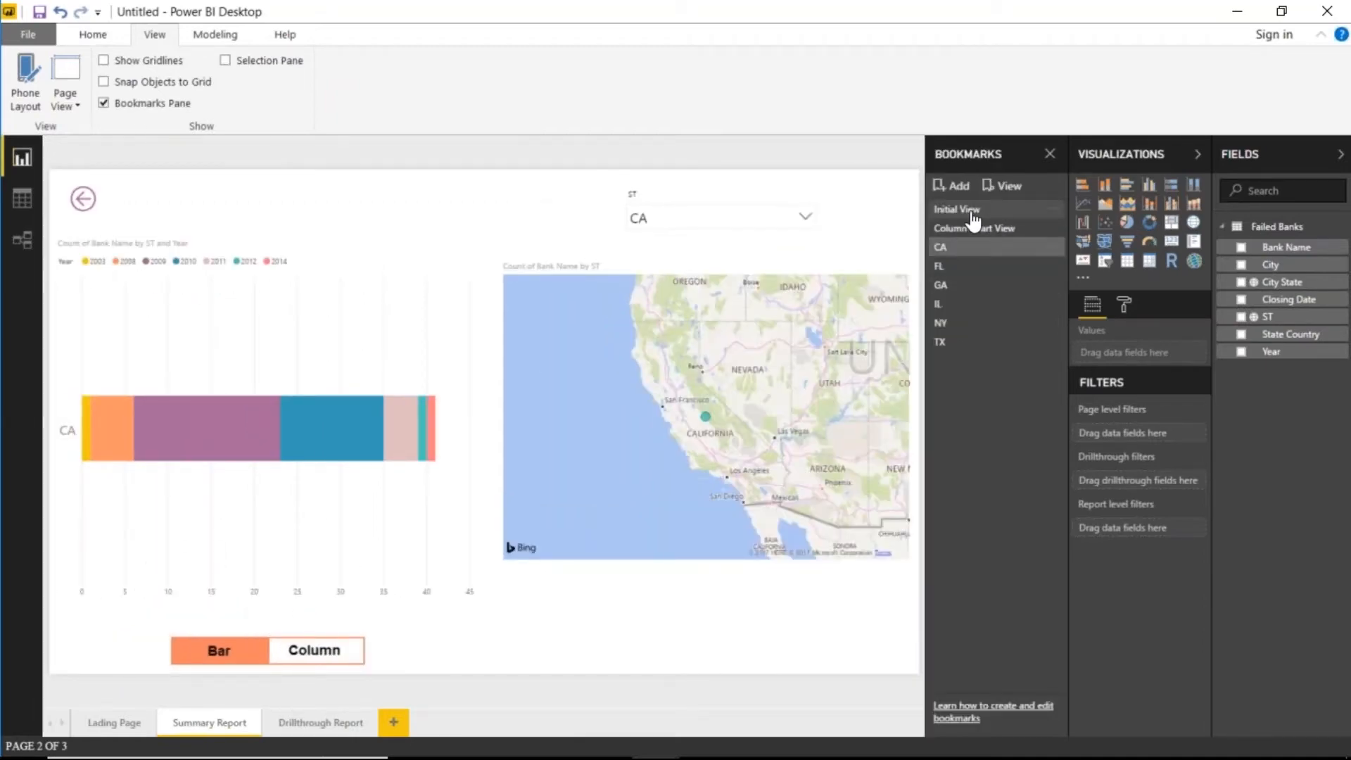
click(958, 209)
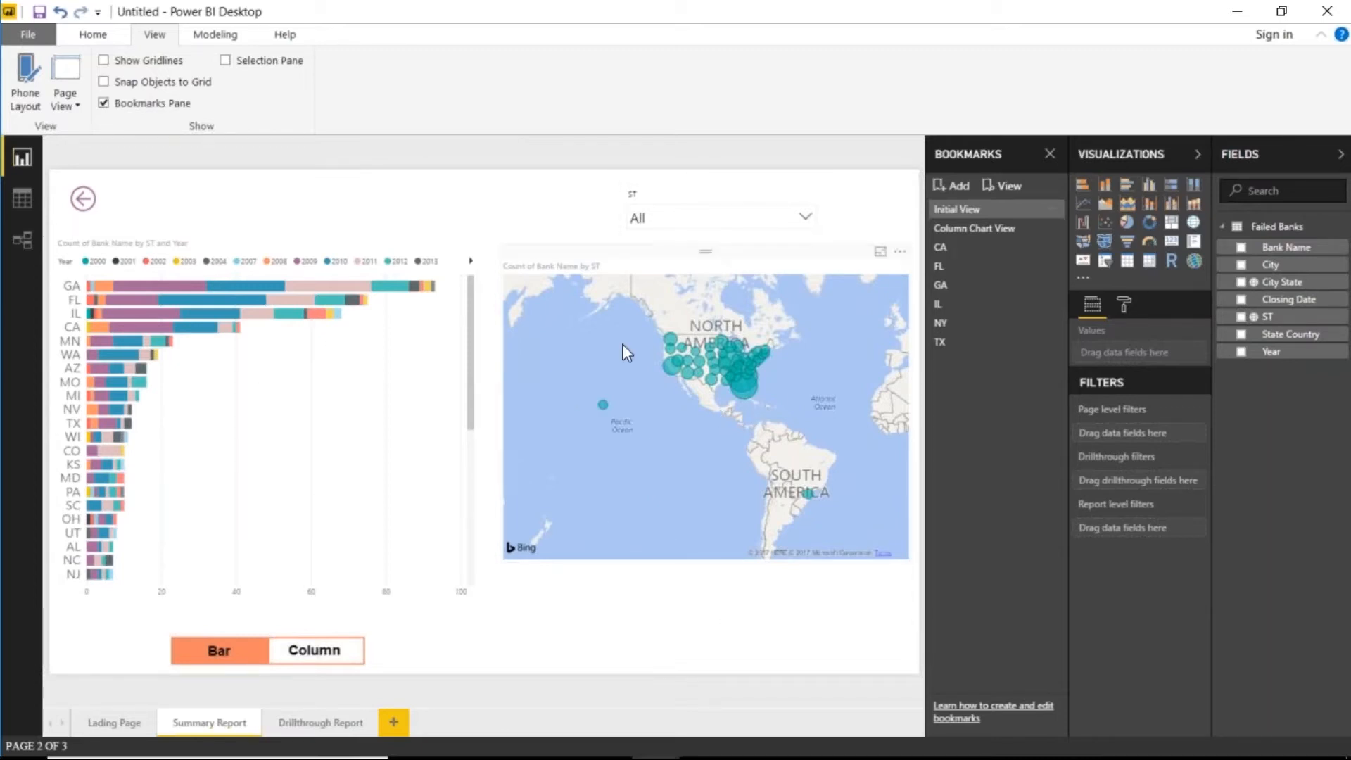
scroll(713, 387, up, 3)
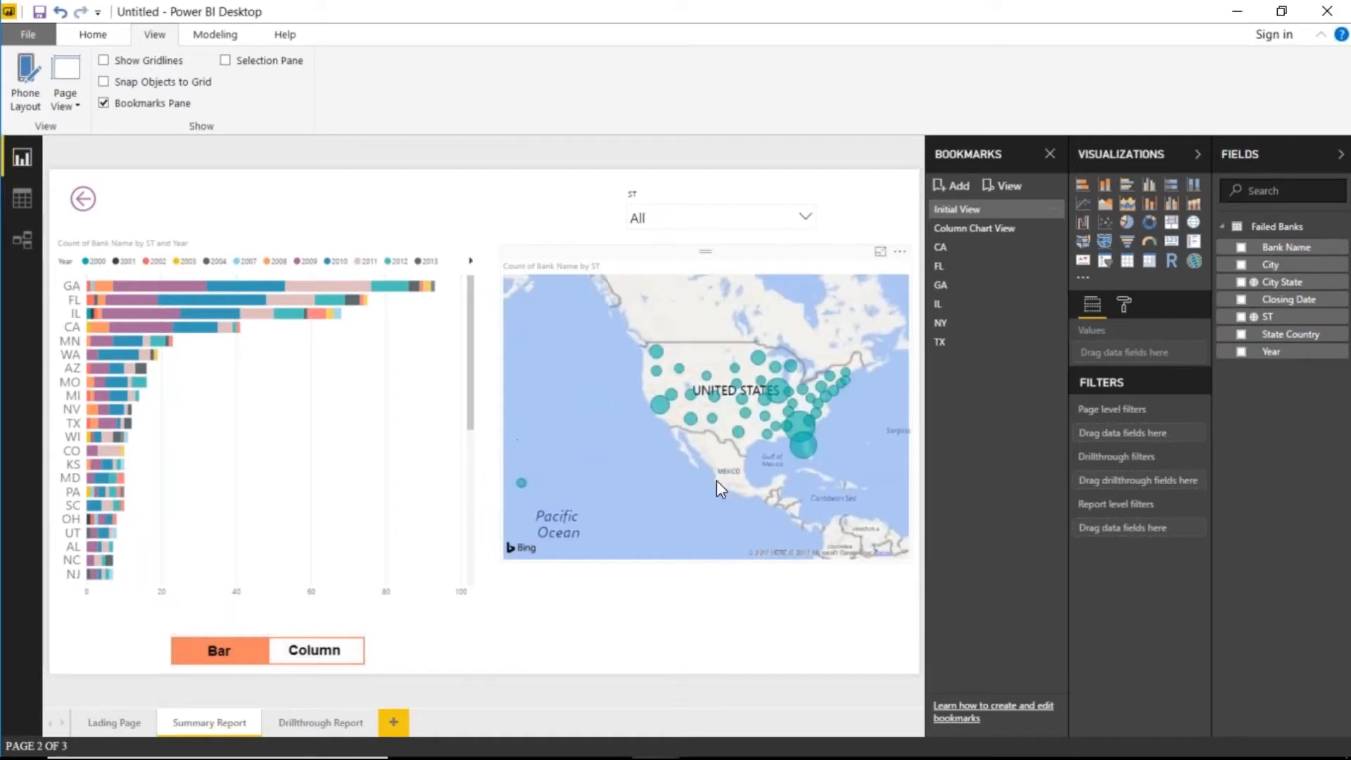
- Spotlight the bank failures map so the other visuals fade
click(716, 479)
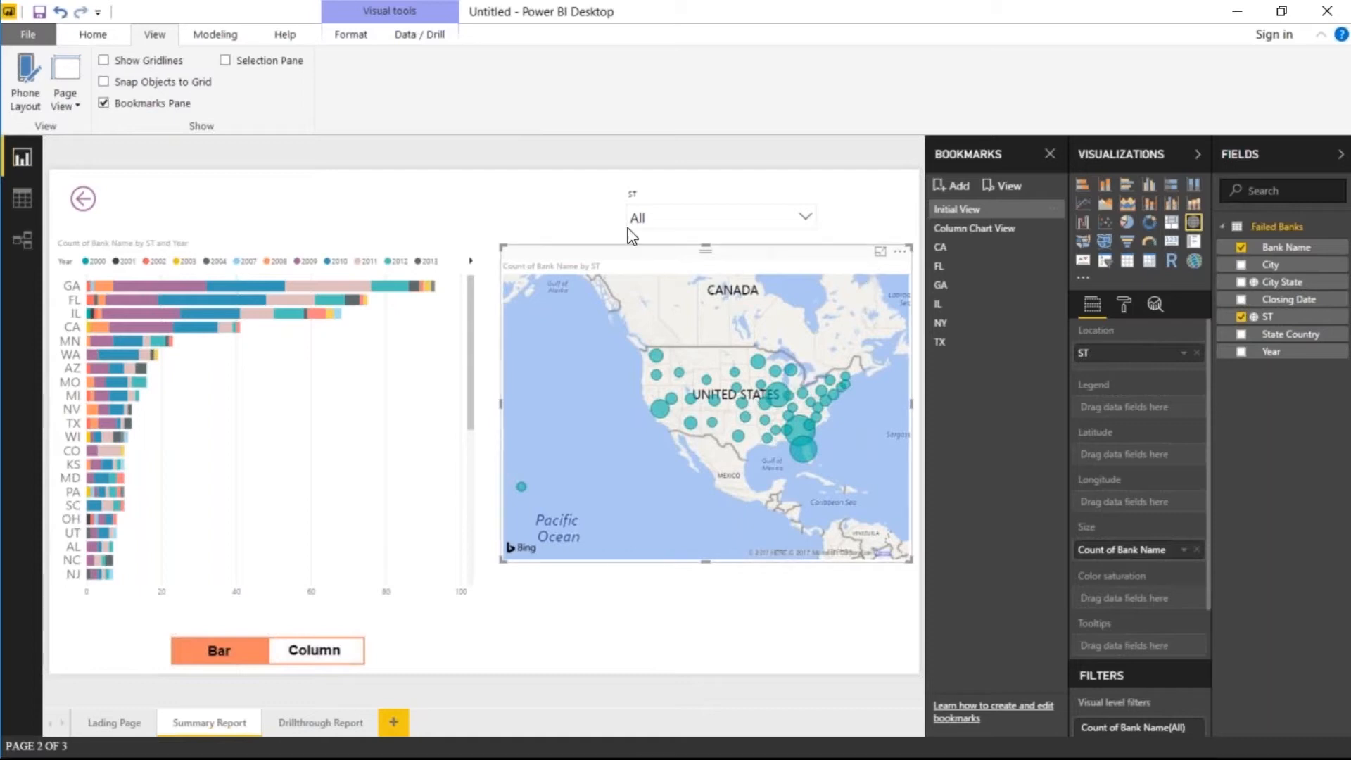
click(900, 255)
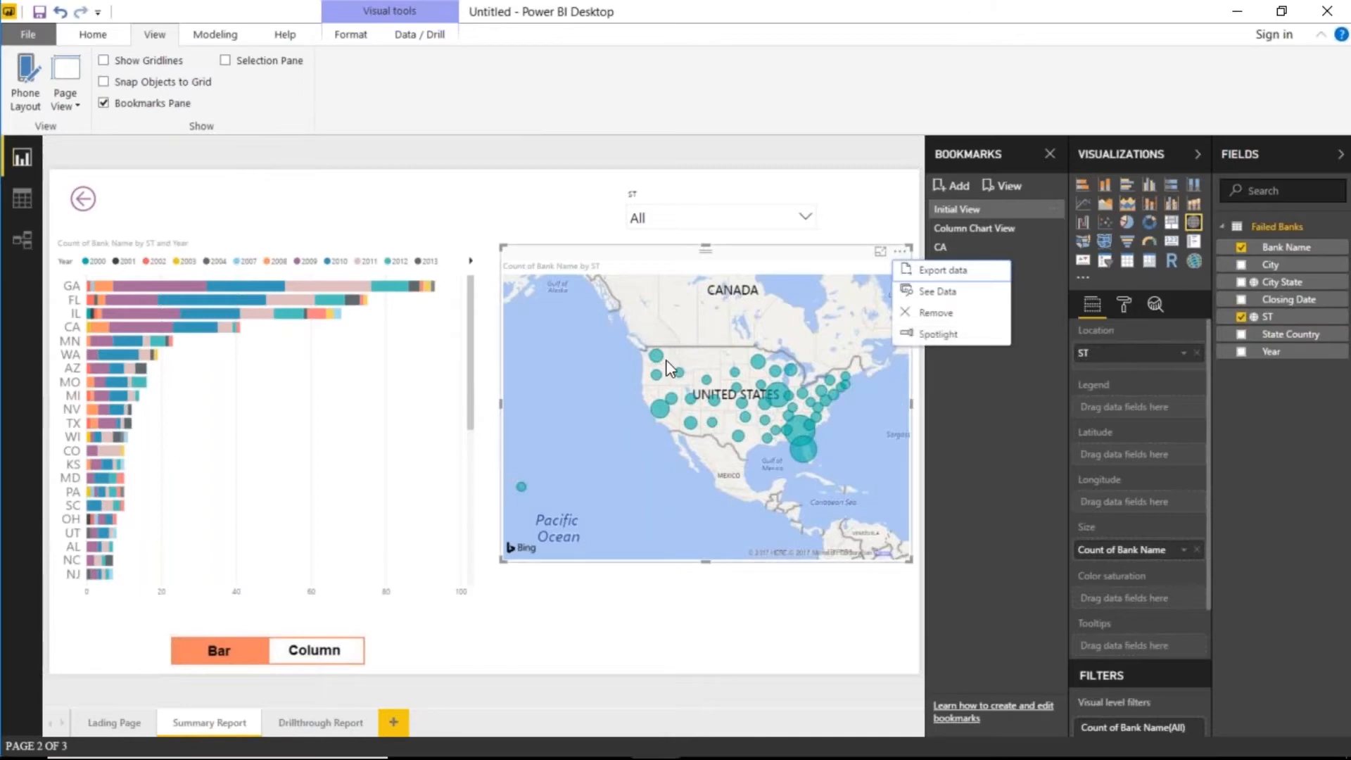
click(967, 339)
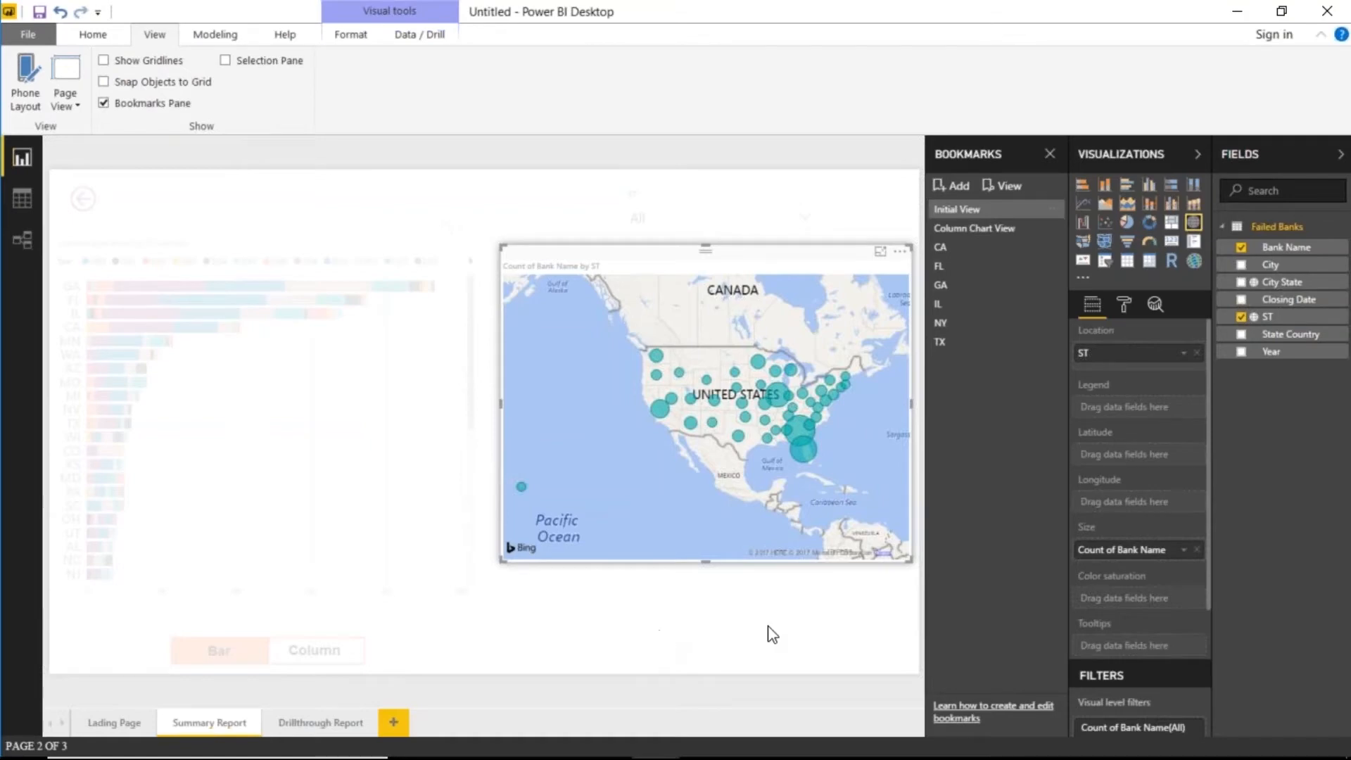
click(792, 626)
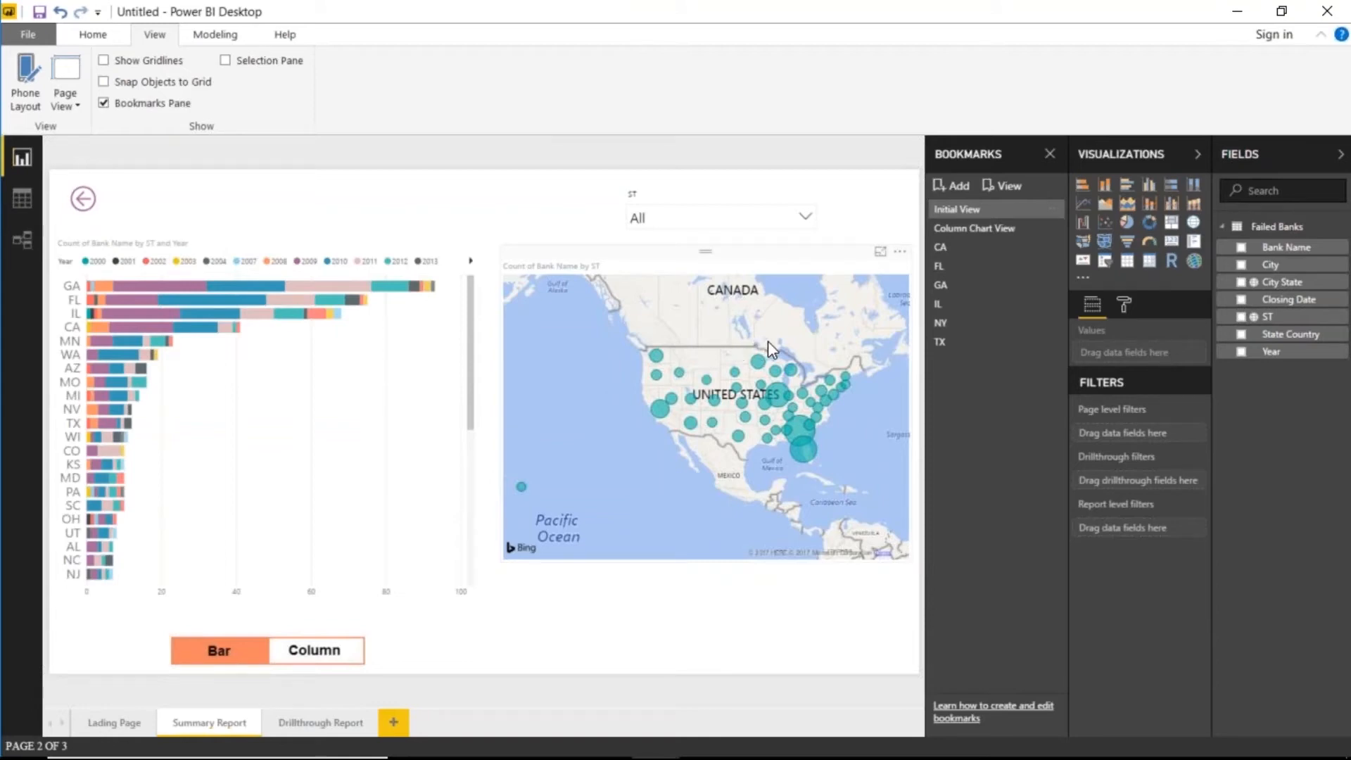
click(900, 251)
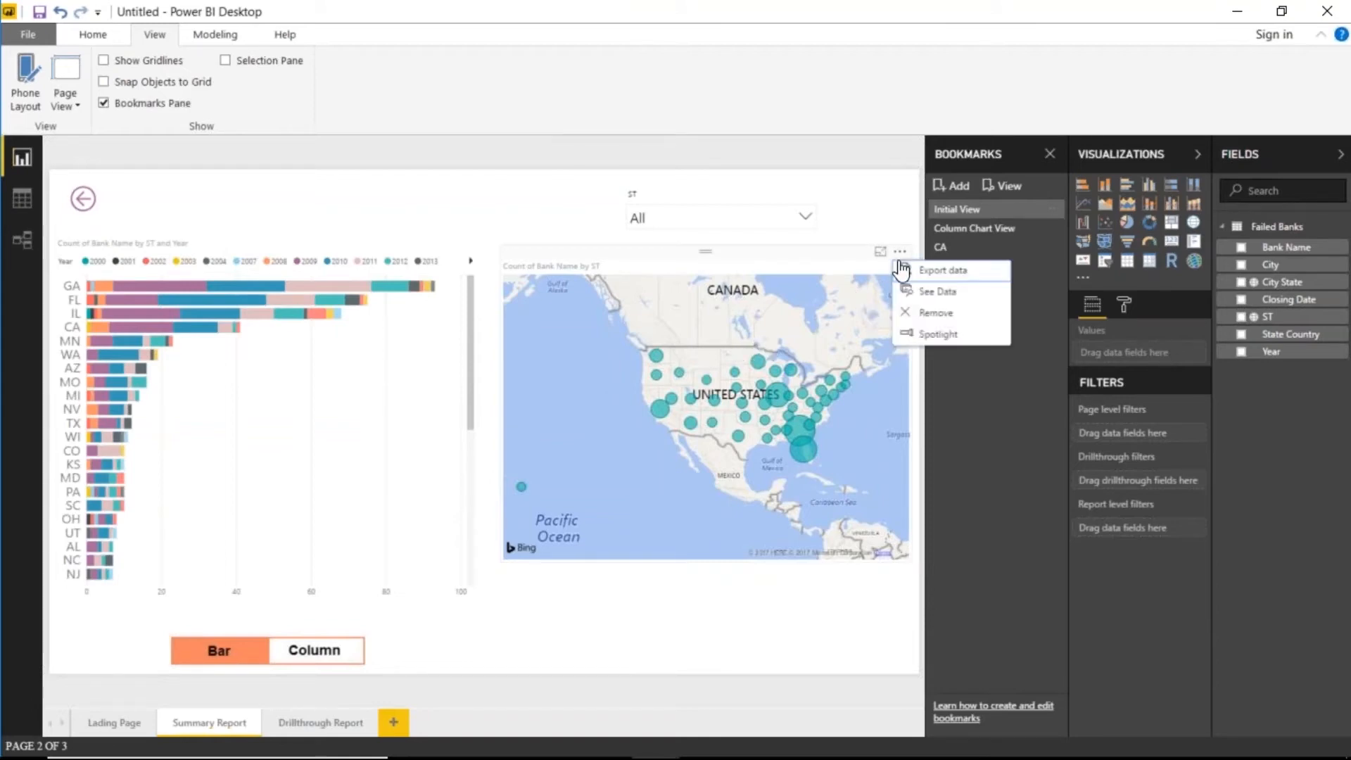
click(905, 336)
- Save the spotlighted view as a bookmark named 'Spotlight', then end the spotlight
click(953, 188)
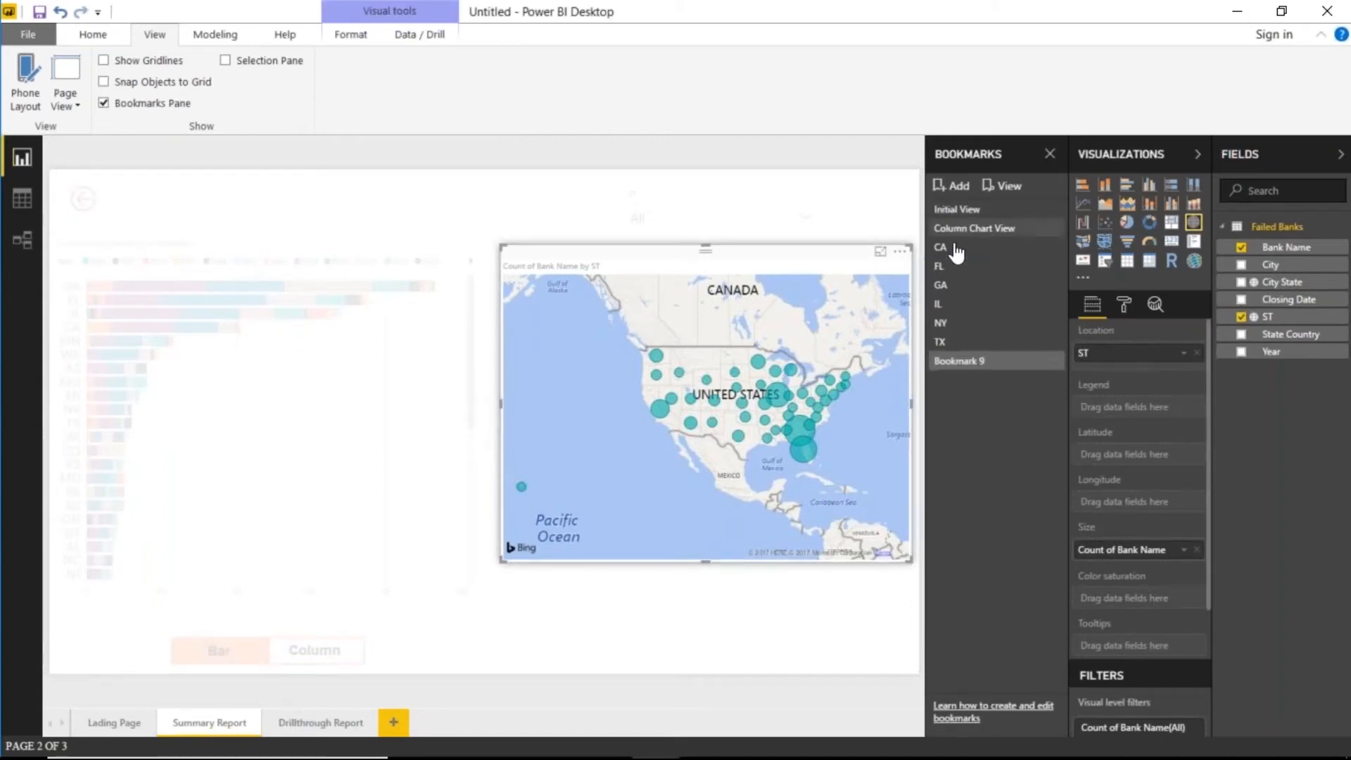
double_click(959, 361)
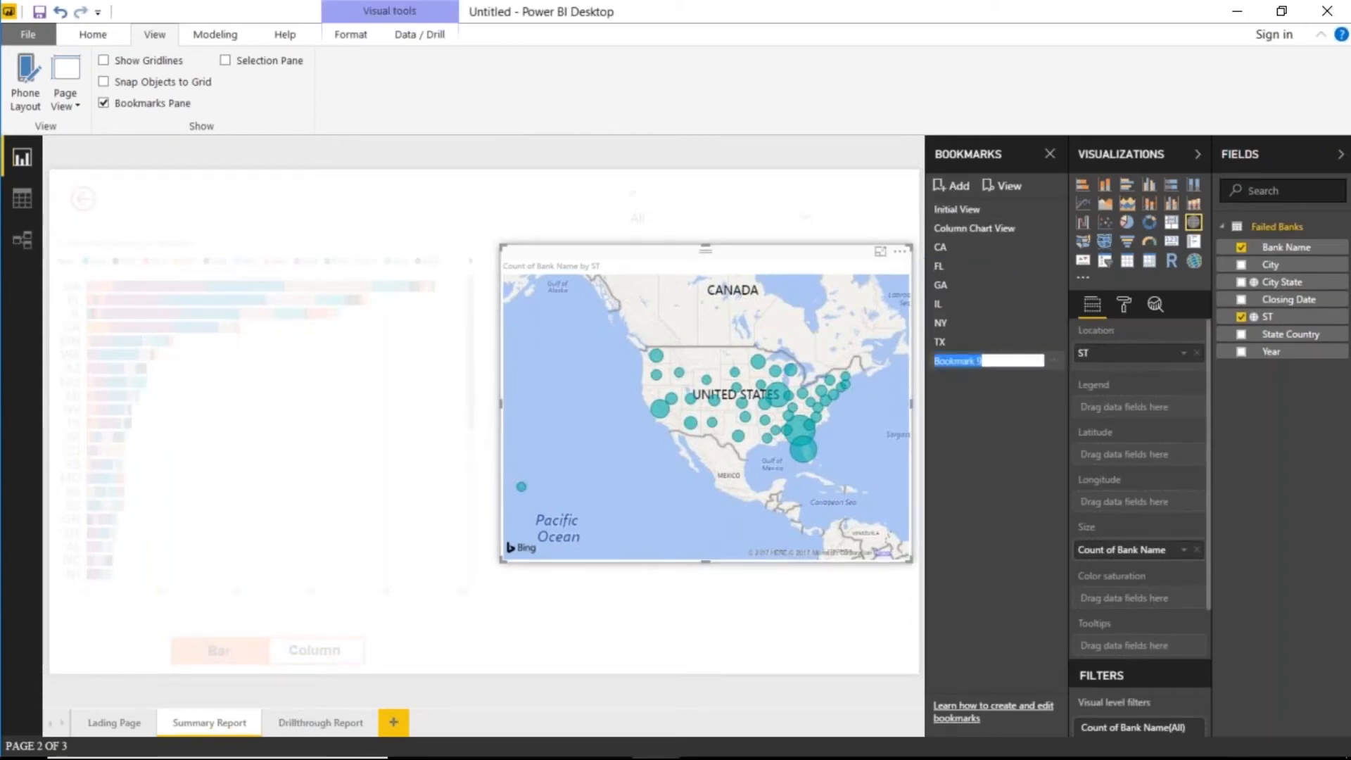
key(BackSpace)
text(Spotlight)
key(Return)
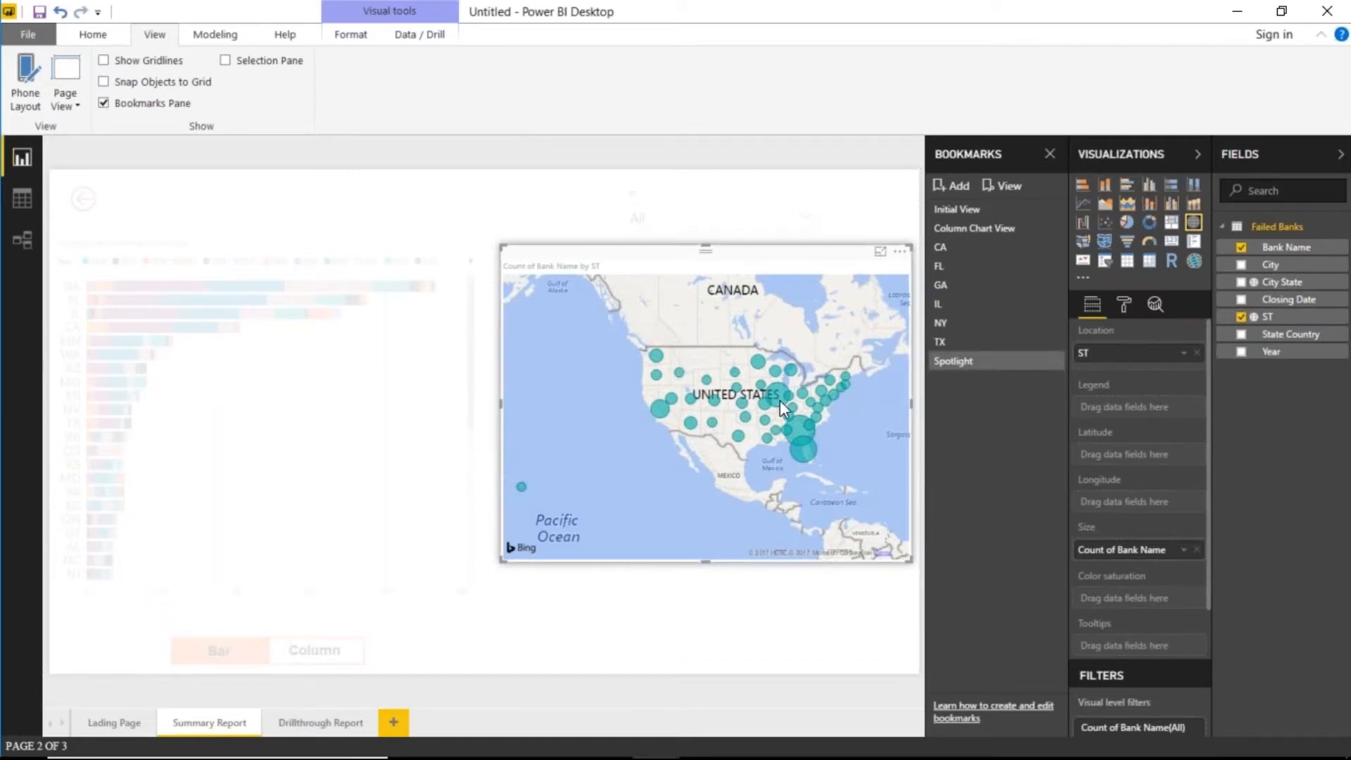
click(804, 631)
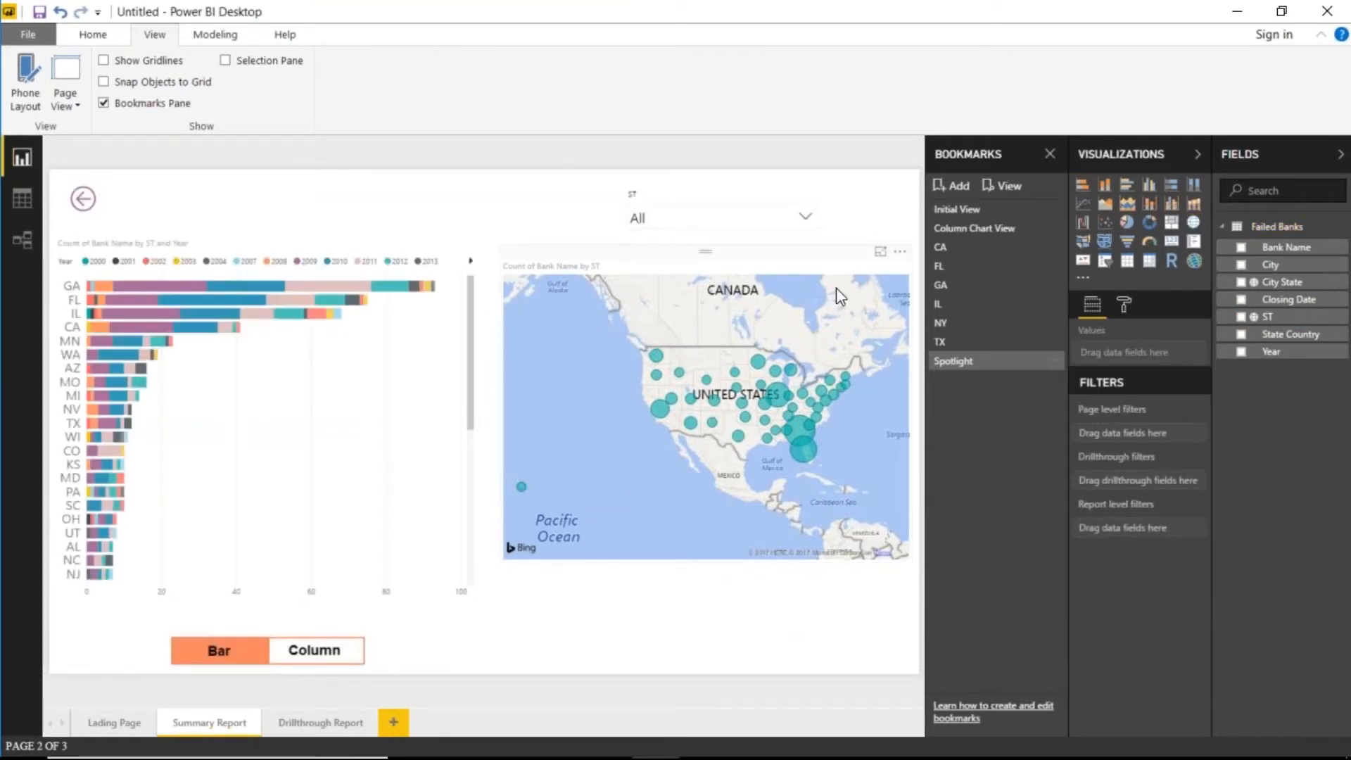
- Bookmark the map in focus mode, zoomed and centred on the United States, as 'Focus Mode'
click(879, 253)
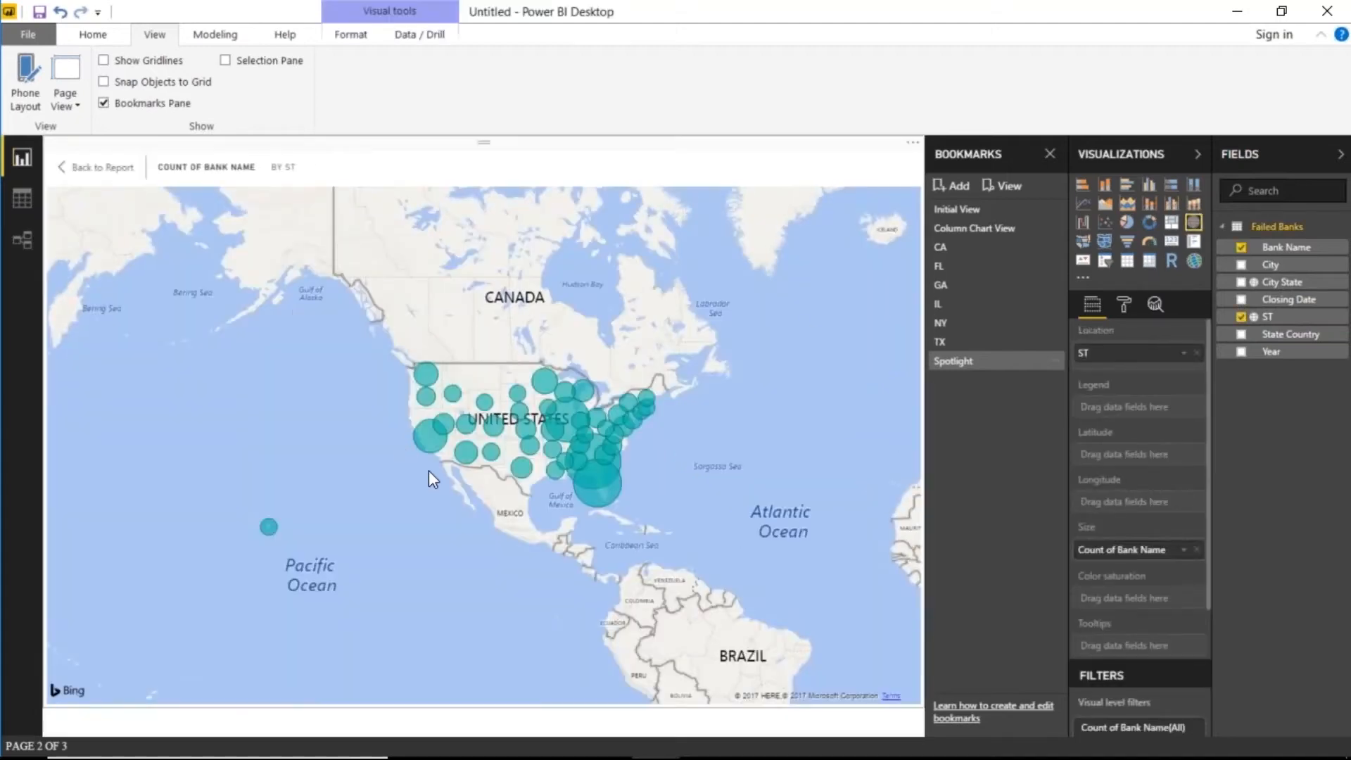
scroll(462, 554, up, 3)
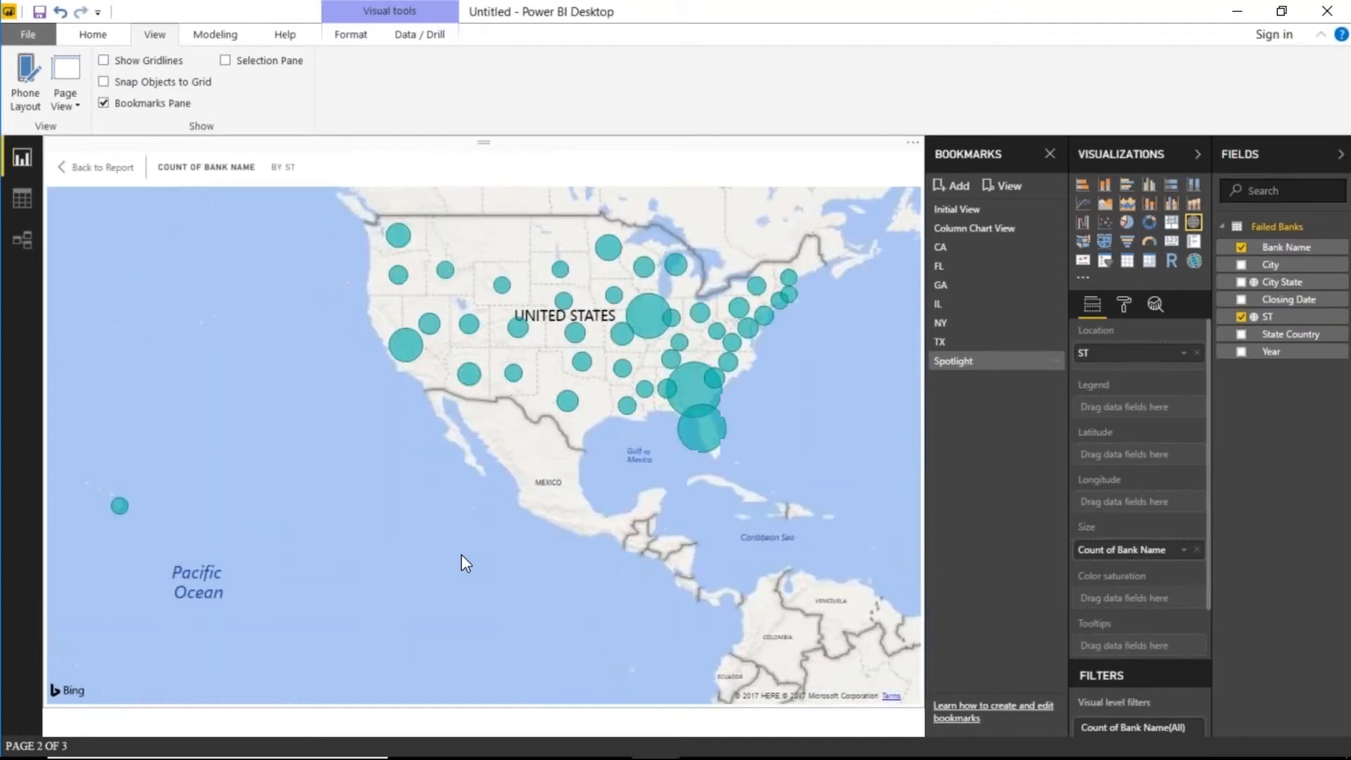
drag(445, 675, 462, 666)
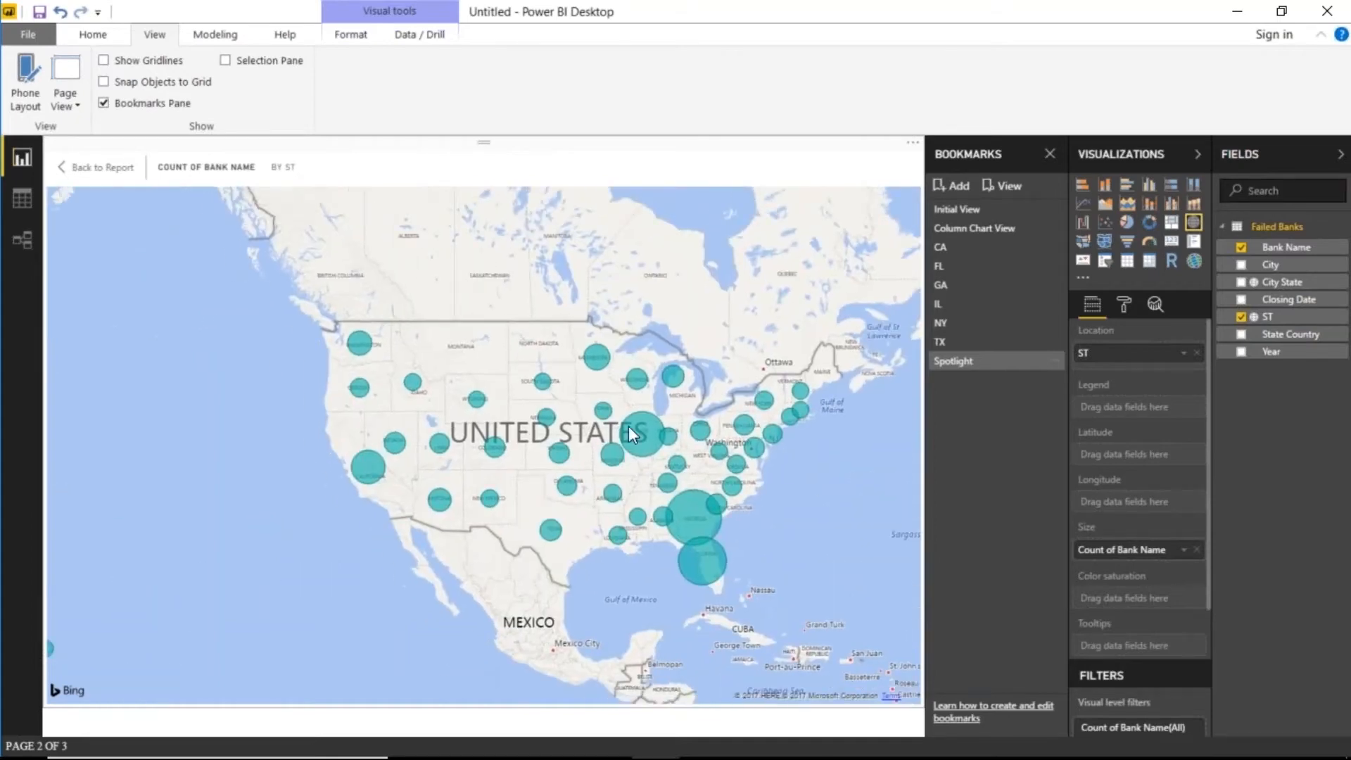
mouse_move(628, 425)
drag(497, 574, 573, 541)
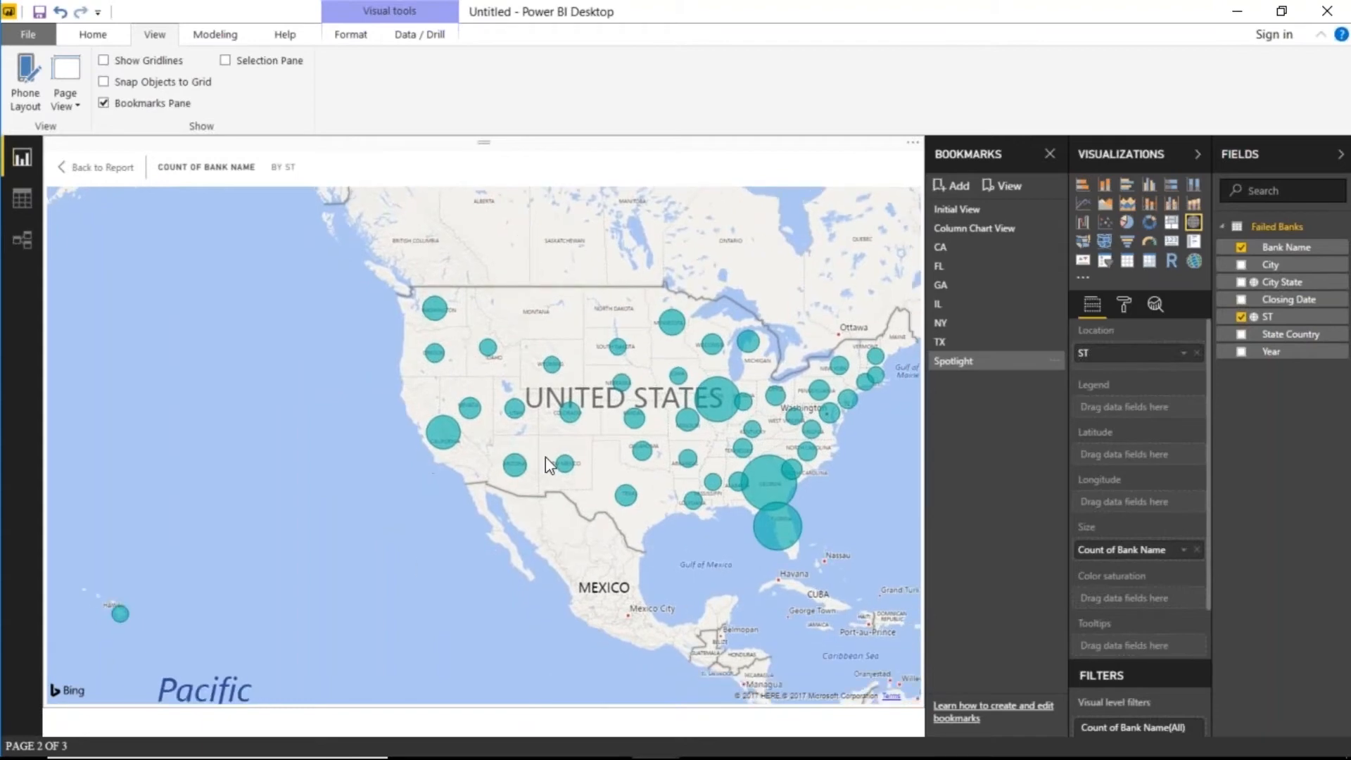
click(951, 185)
double_click(988, 384)
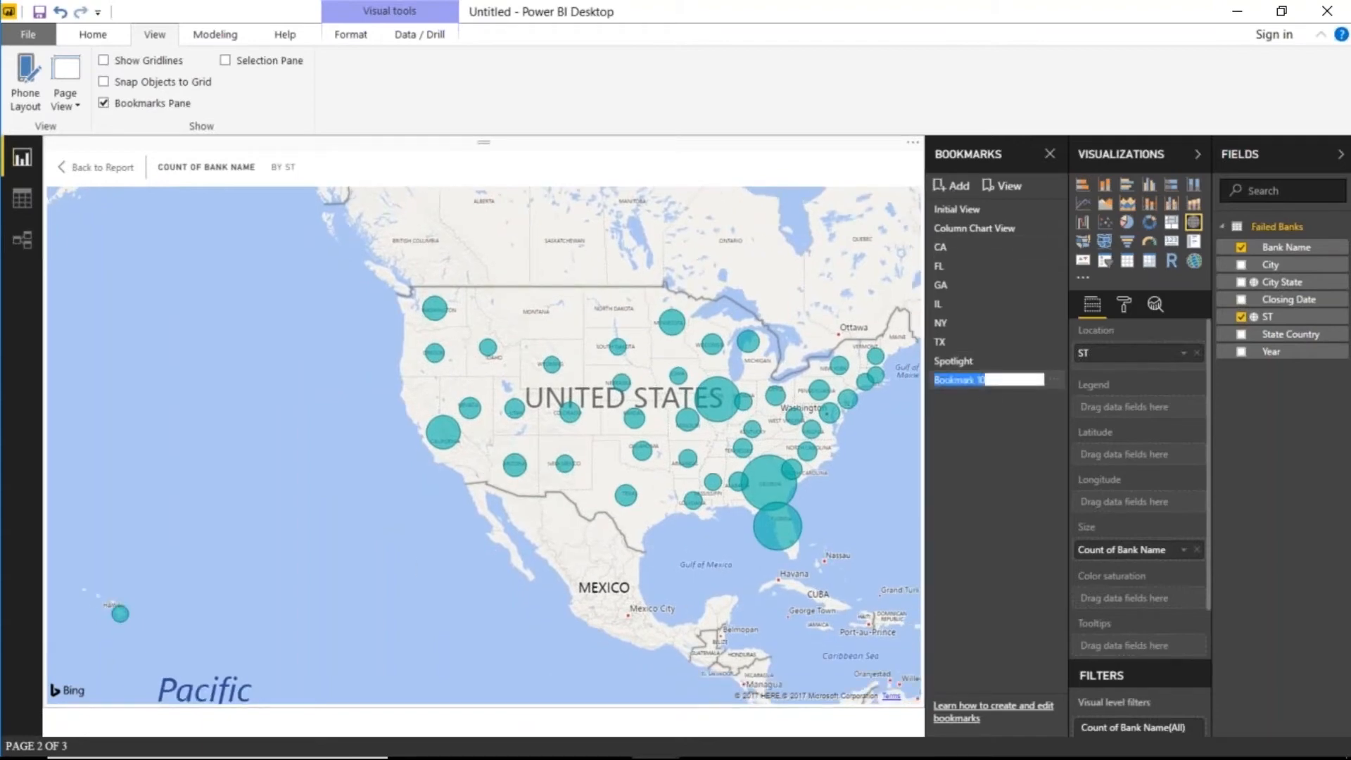
text(Focus Mode)
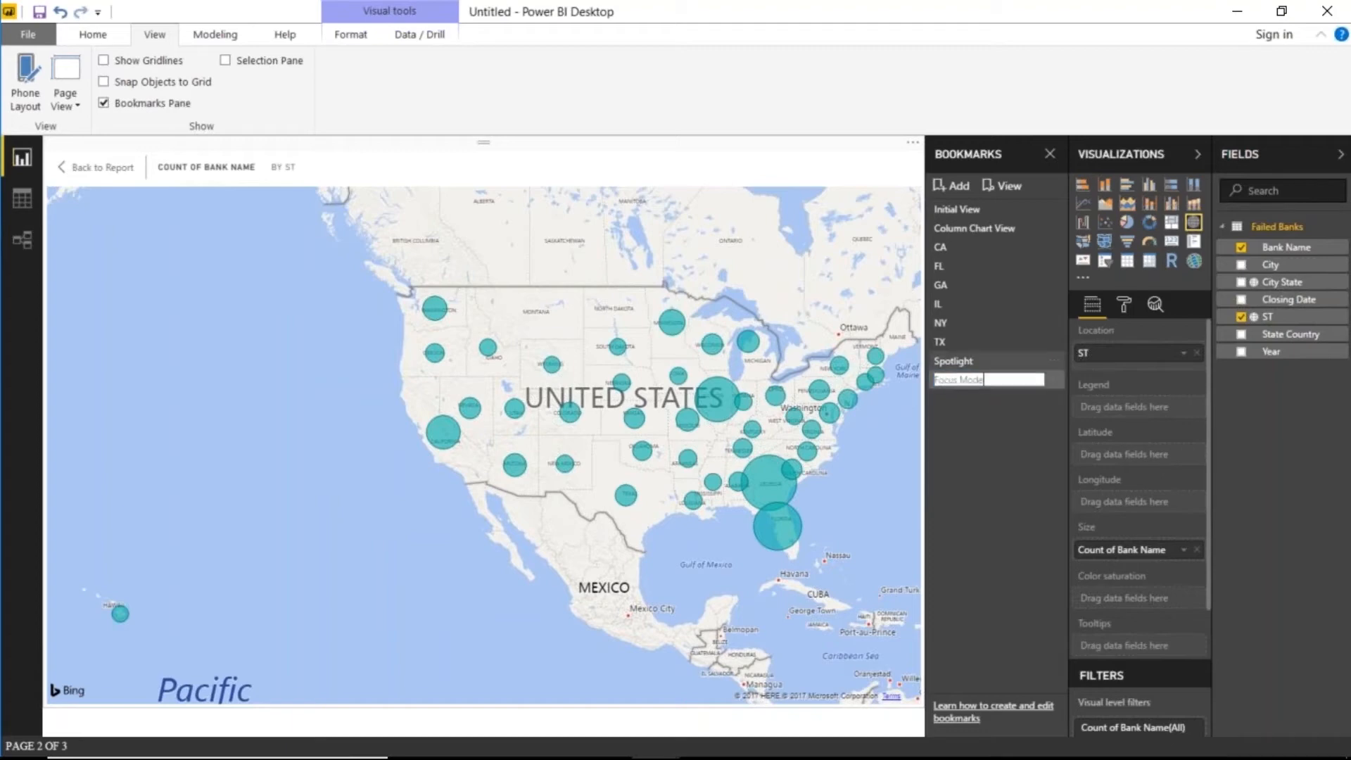
key(Return)
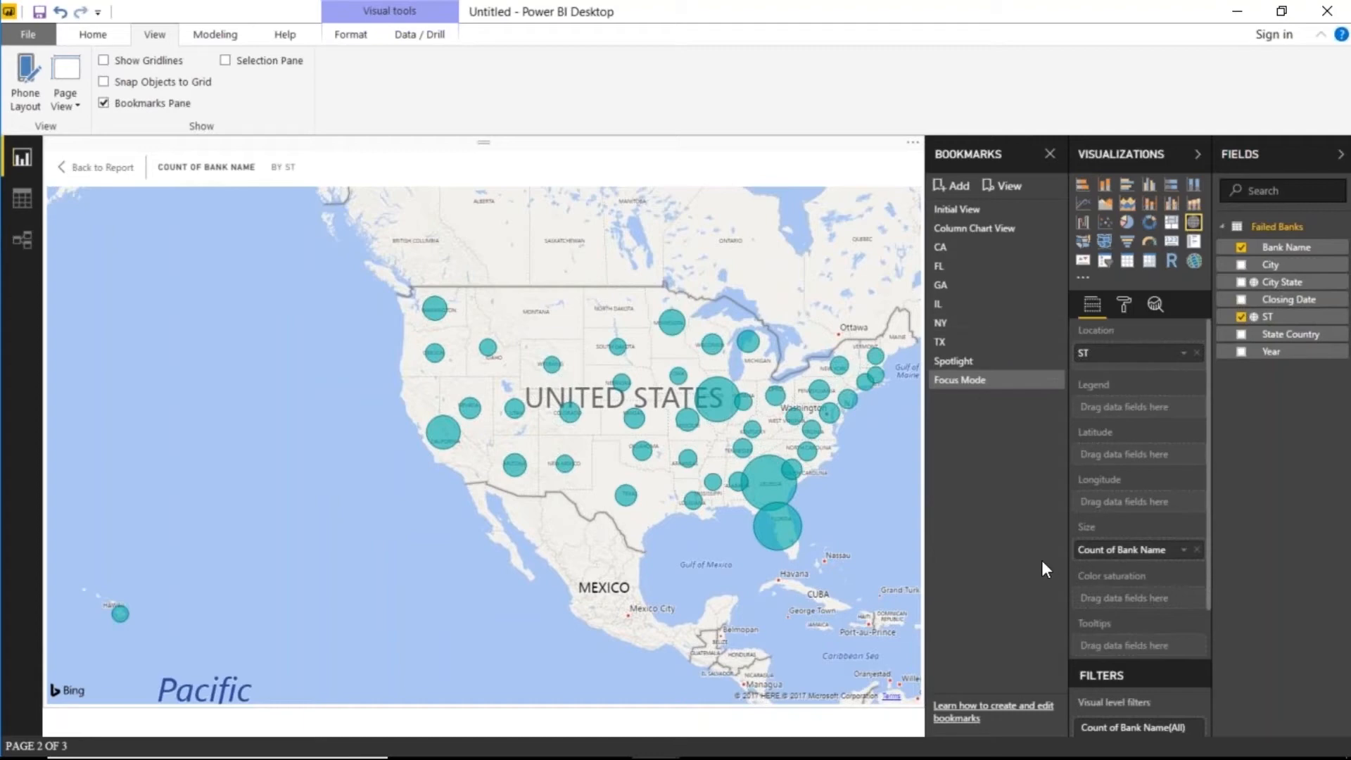
- Test the Initial View, Spotlight, Focus Mode and Column Chart View bookmarks
click(976, 211)
click(957, 361)
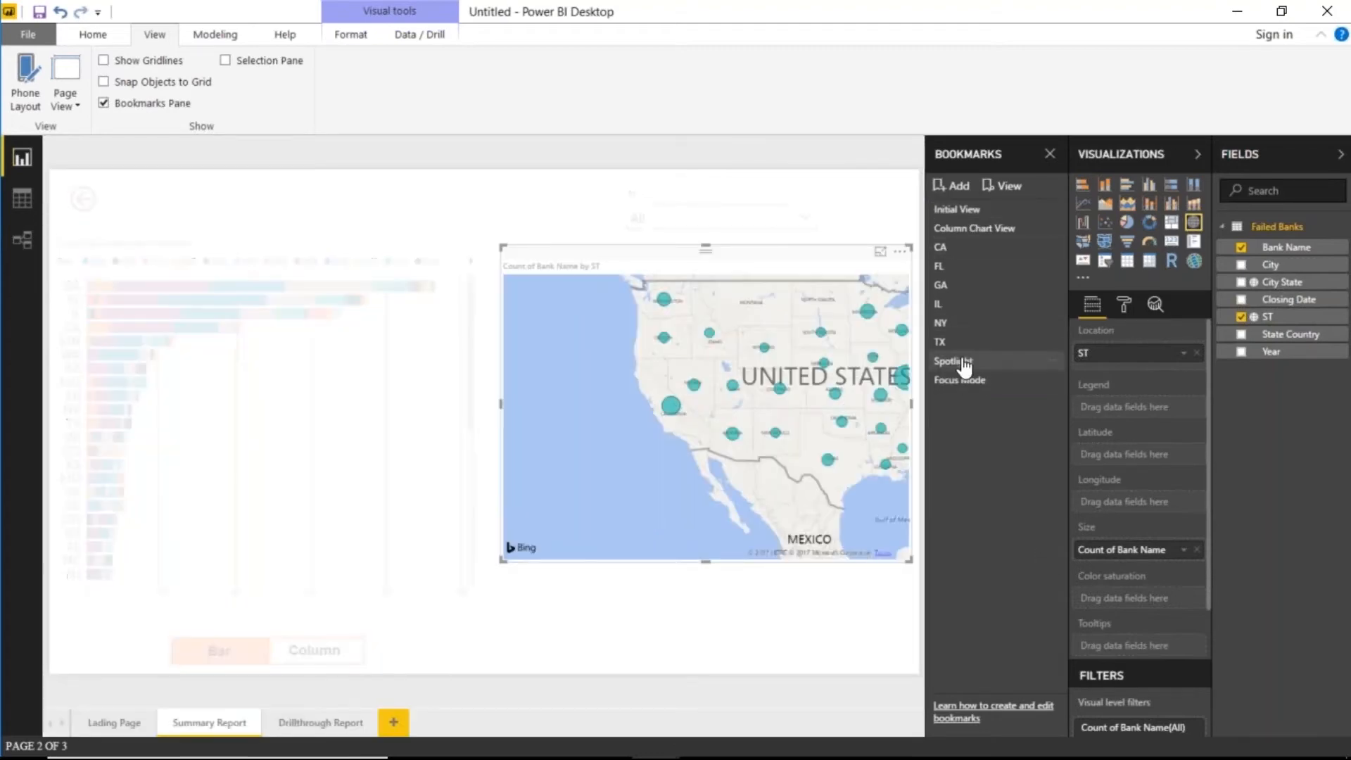
click(982, 384)
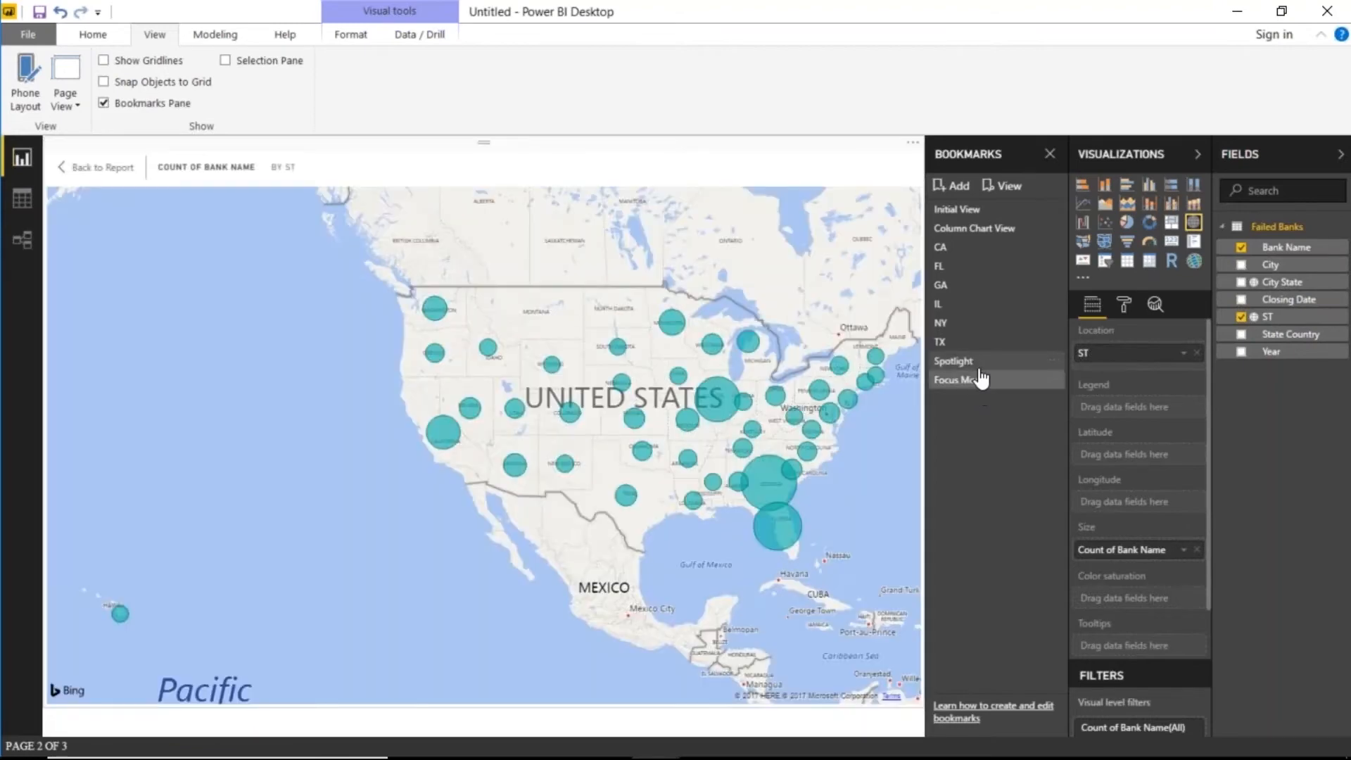
click(971, 360)
click(978, 228)
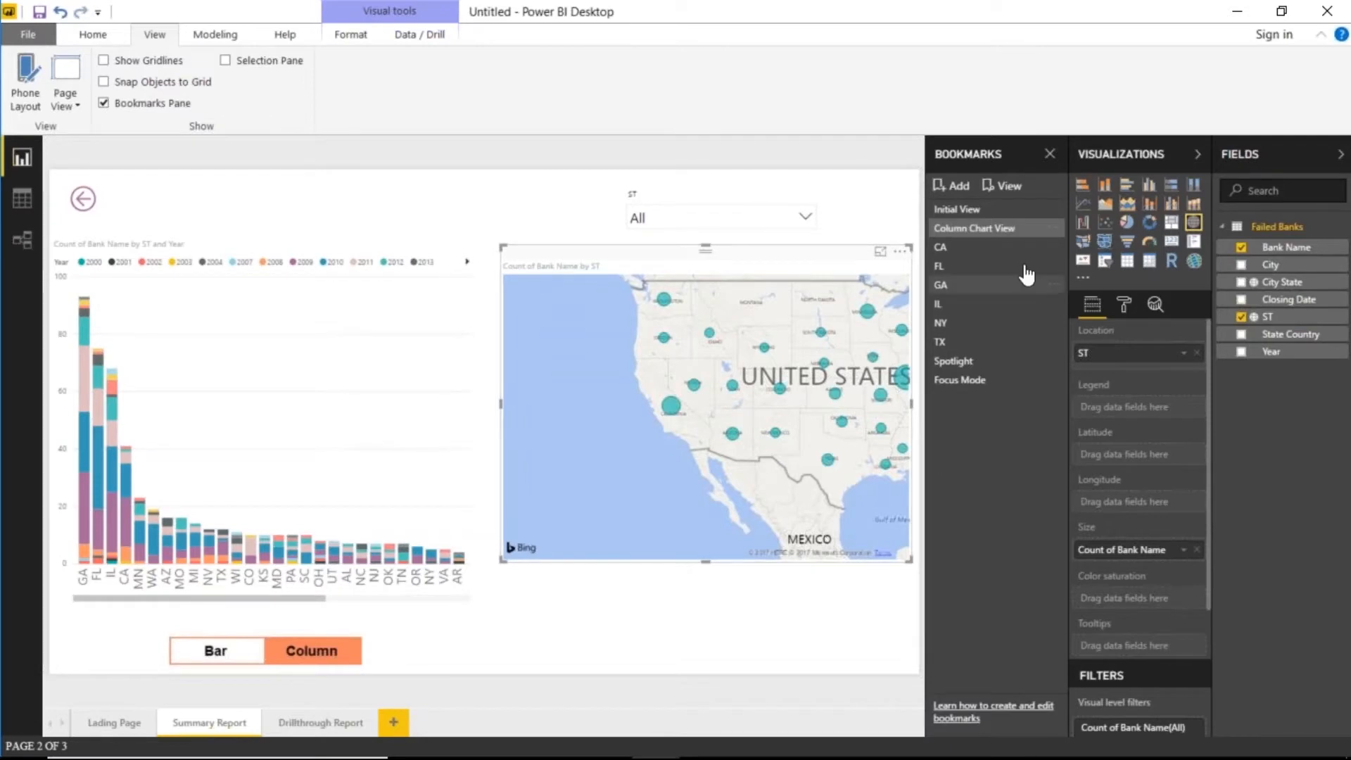
click(999, 210)
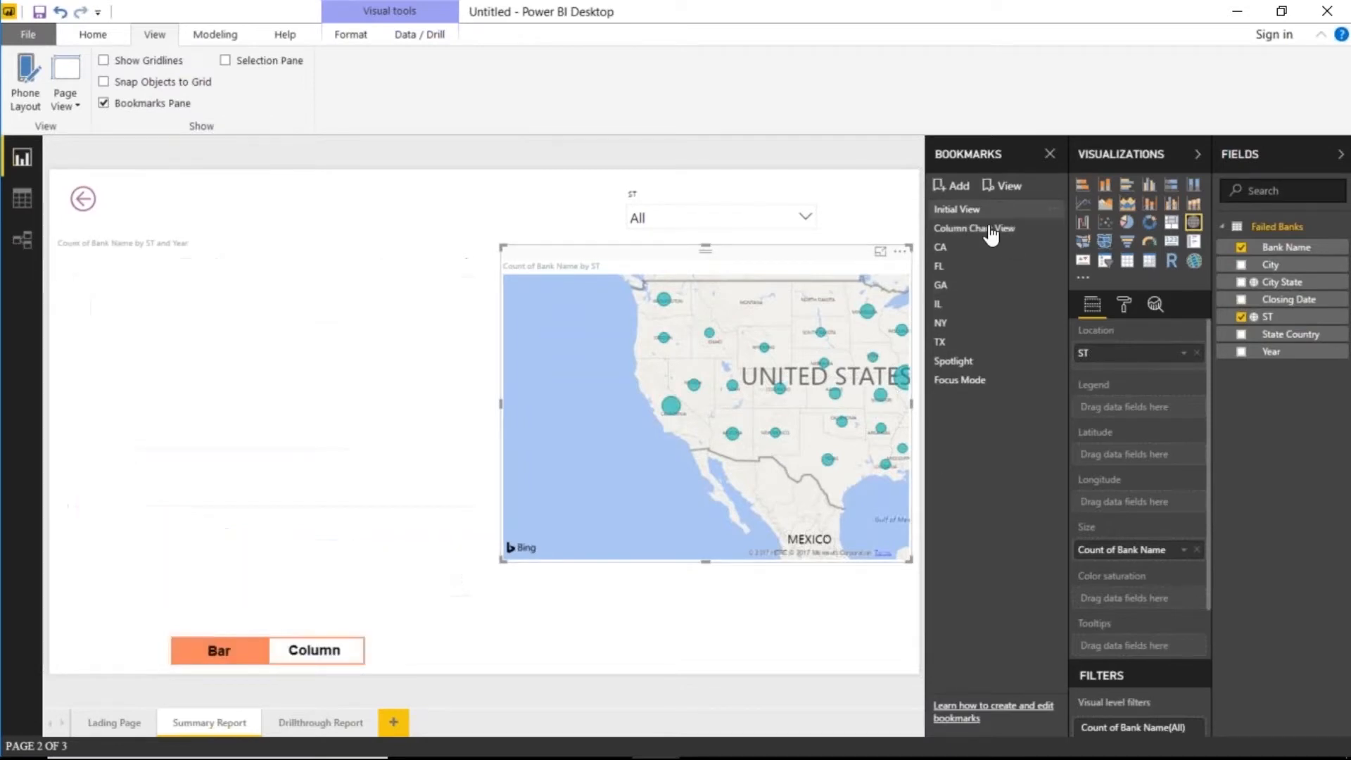
click(985, 380)
click(989, 366)
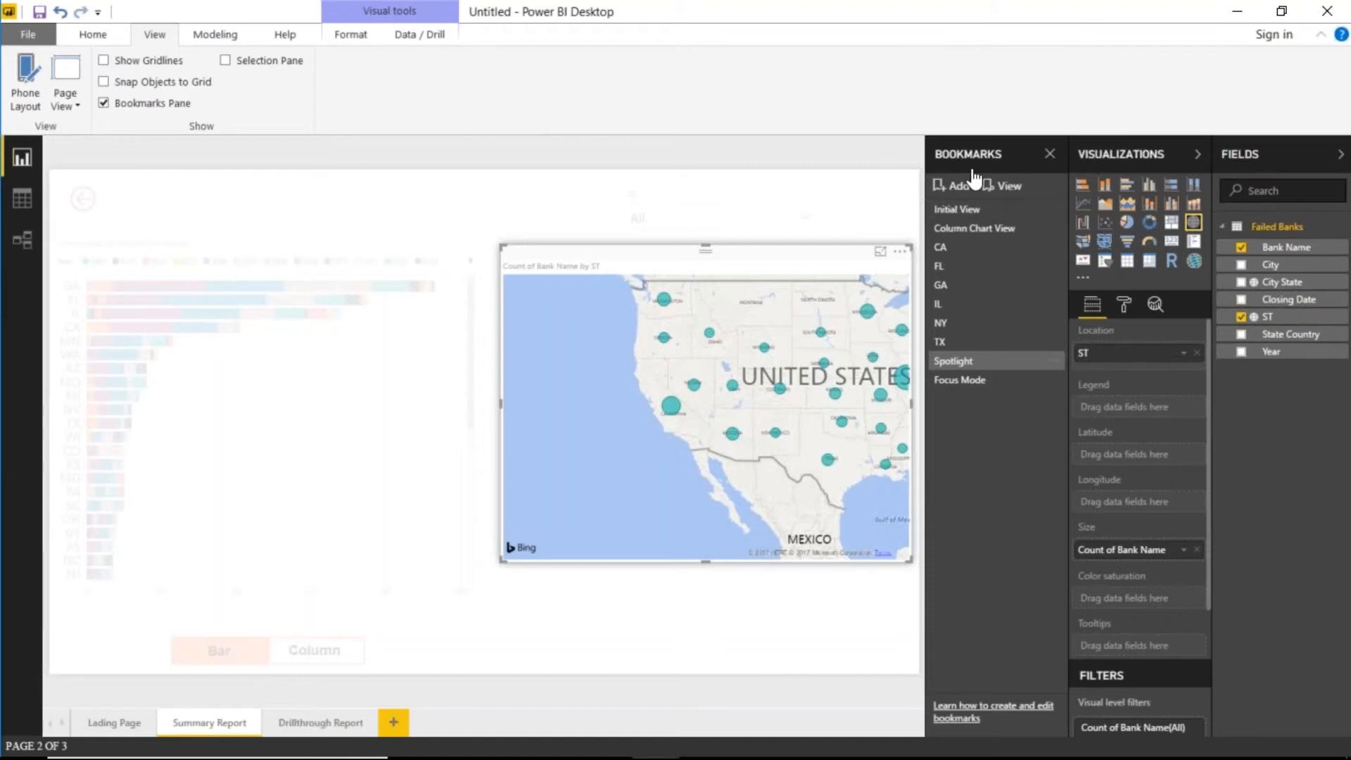
- Play bookmarks as a slideshow through CA–TX, Spotlight and Focus Mode, then back to Spotlight
click(1006, 189)
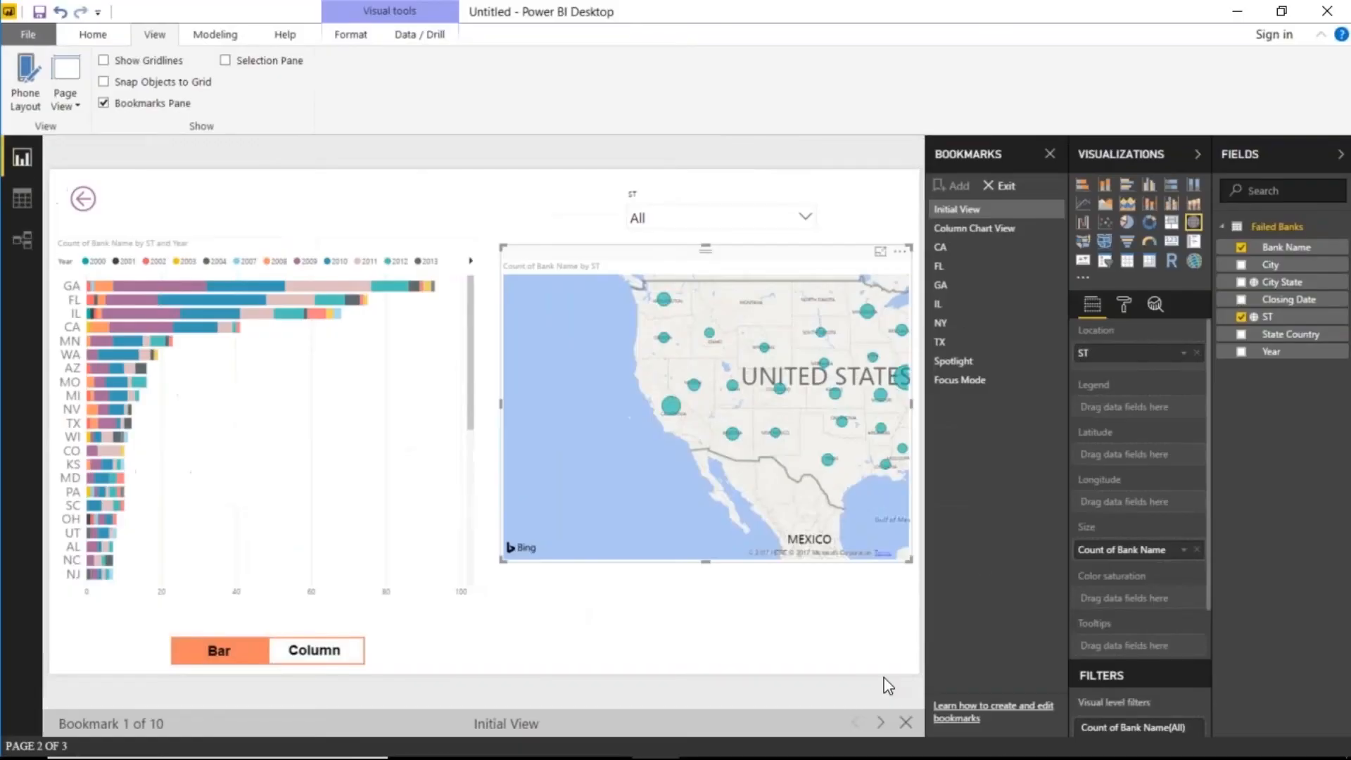
click(880, 722)
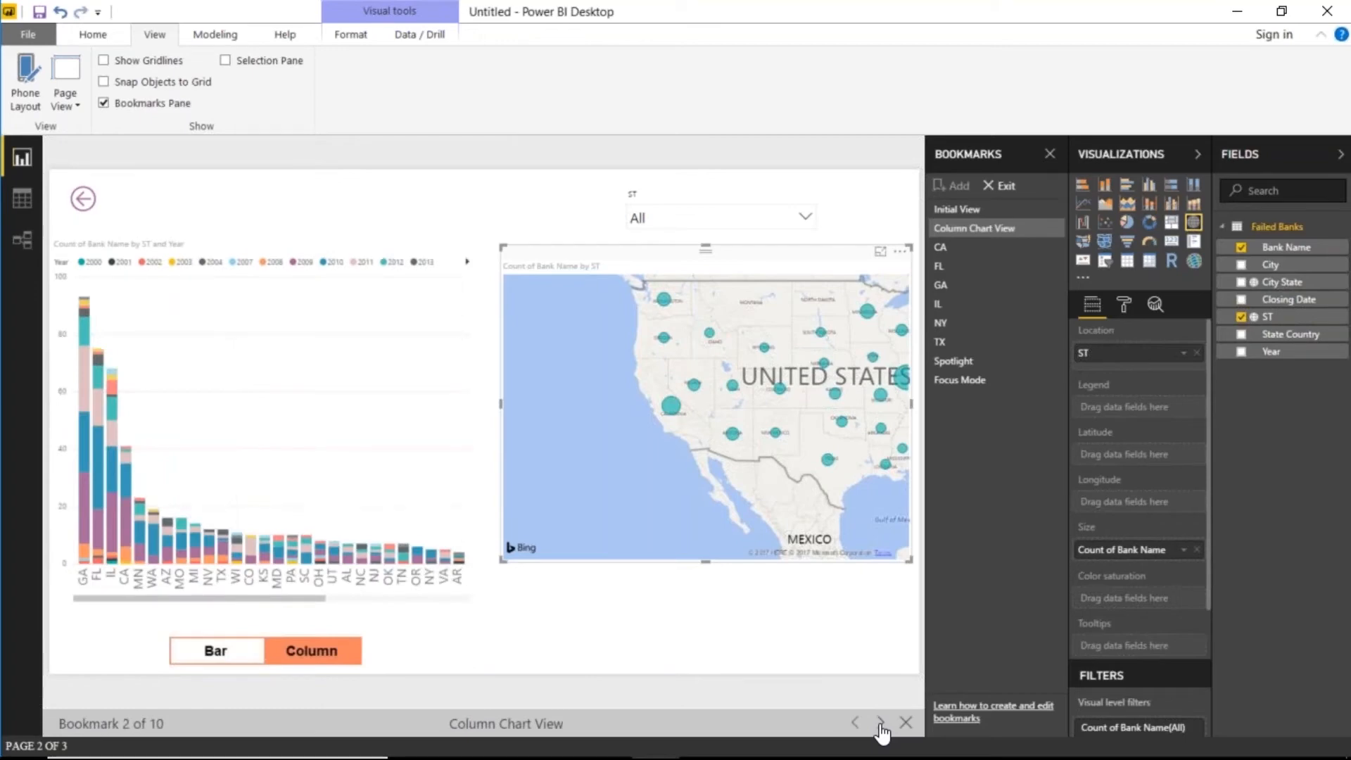
click(880, 723)
click(880, 723)
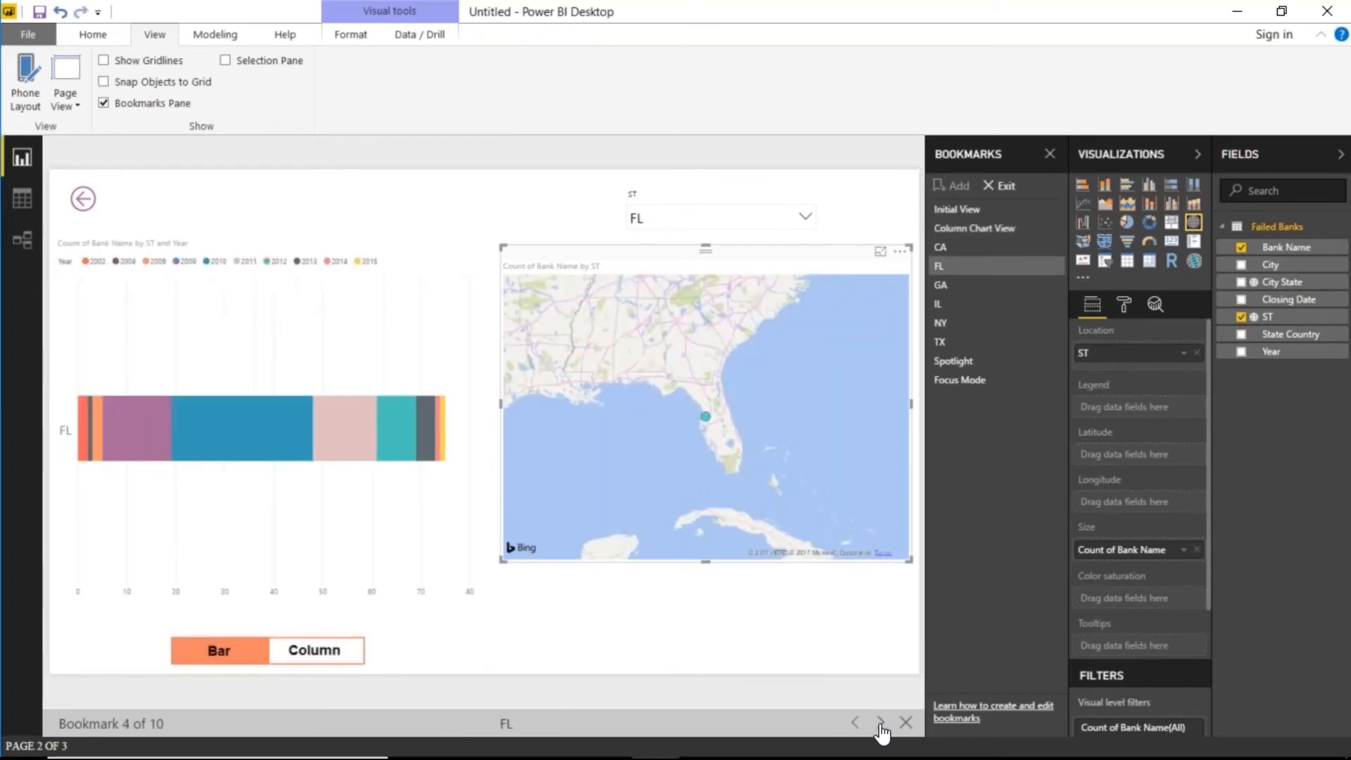
click(880, 722)
click(880, 723)
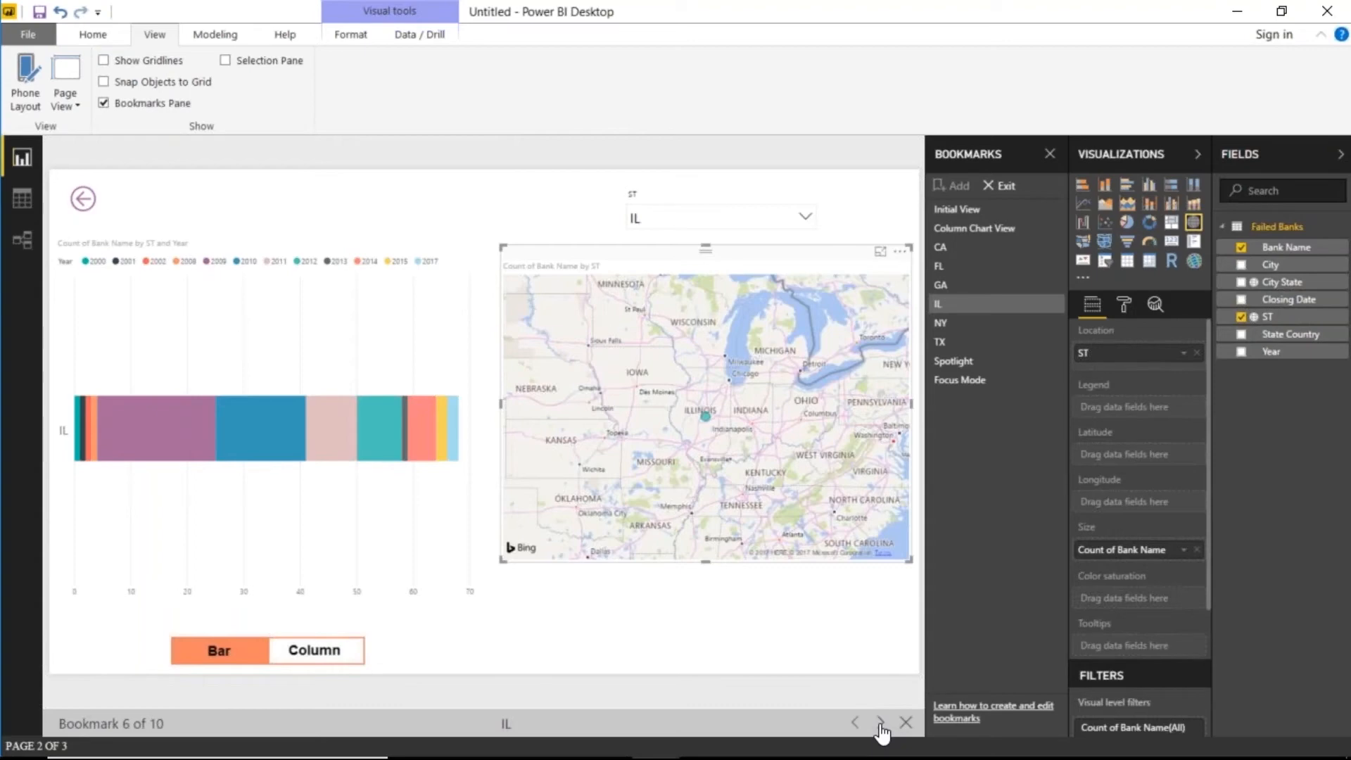
click(880, 722)
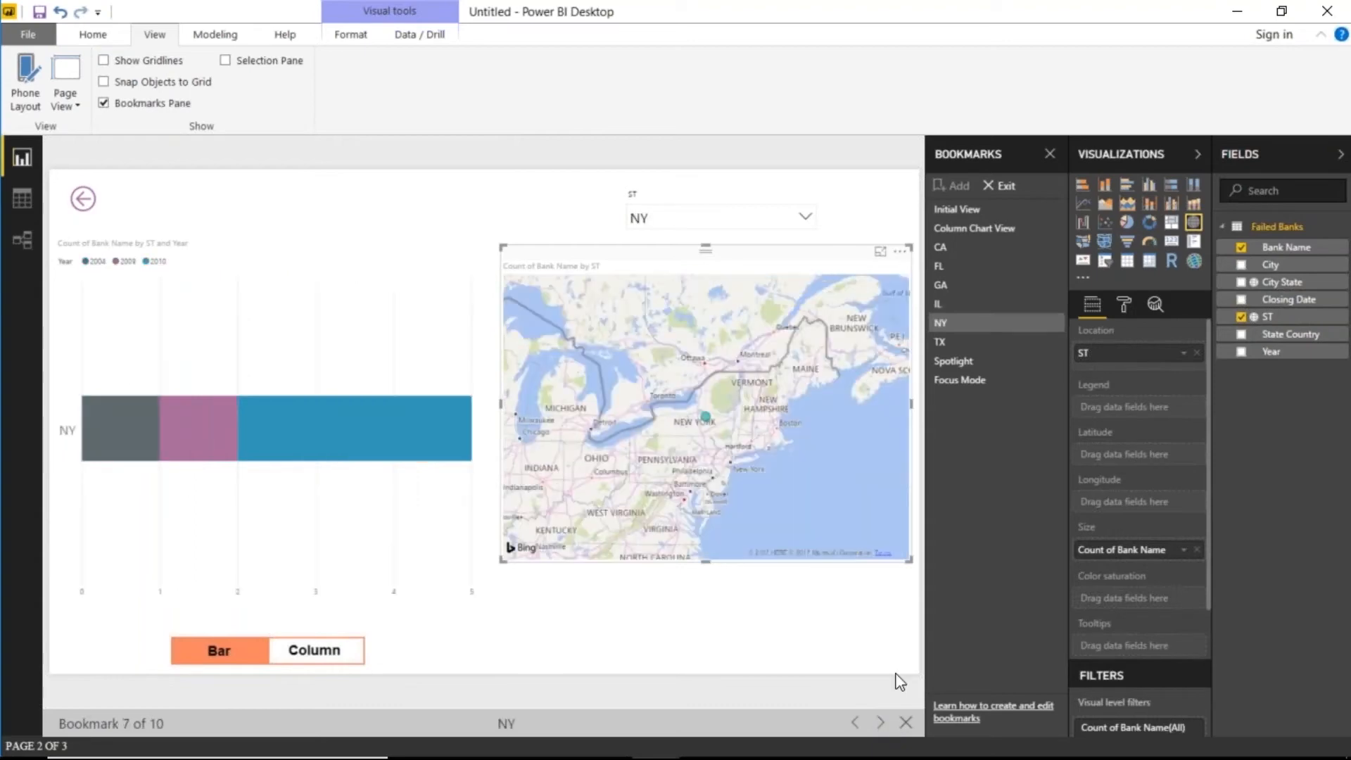
click(880, 722)
click(880, 722)
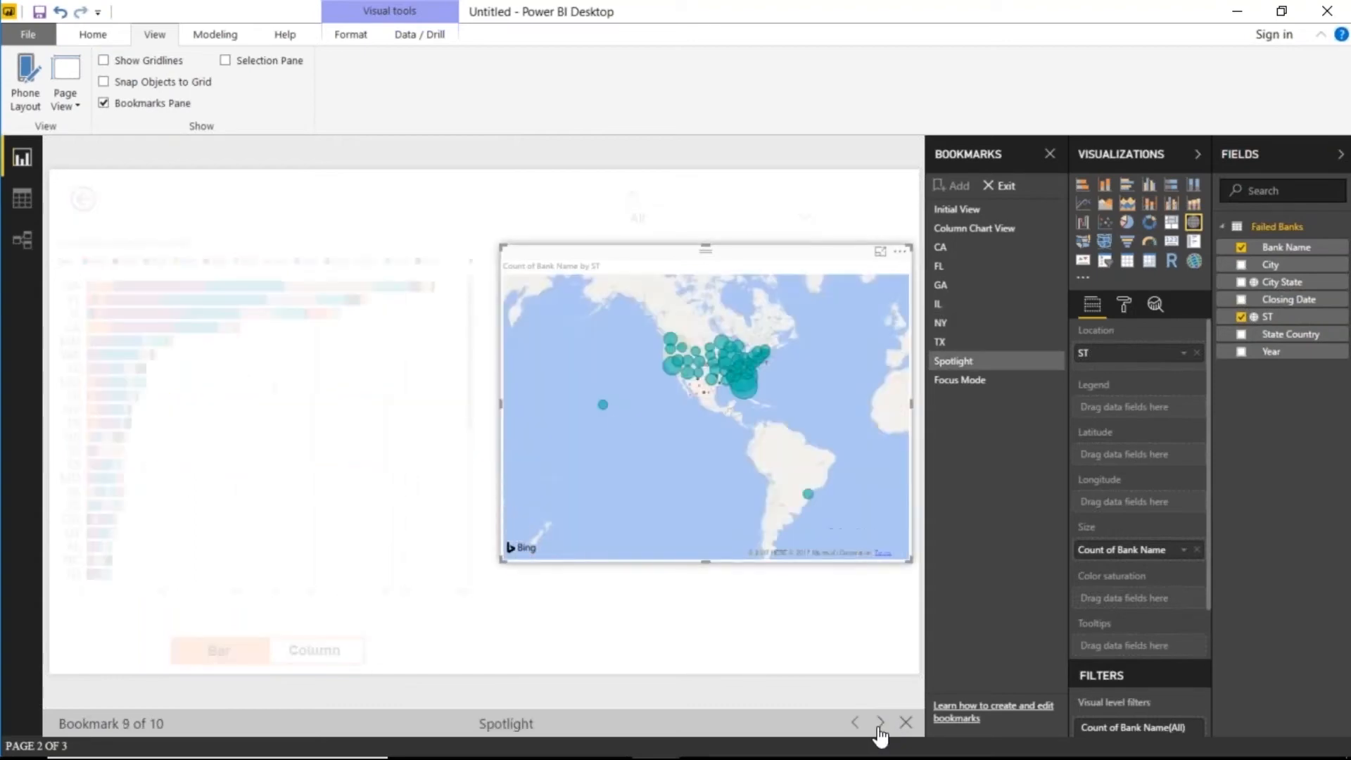
click(880, 722)
click(855, 722)
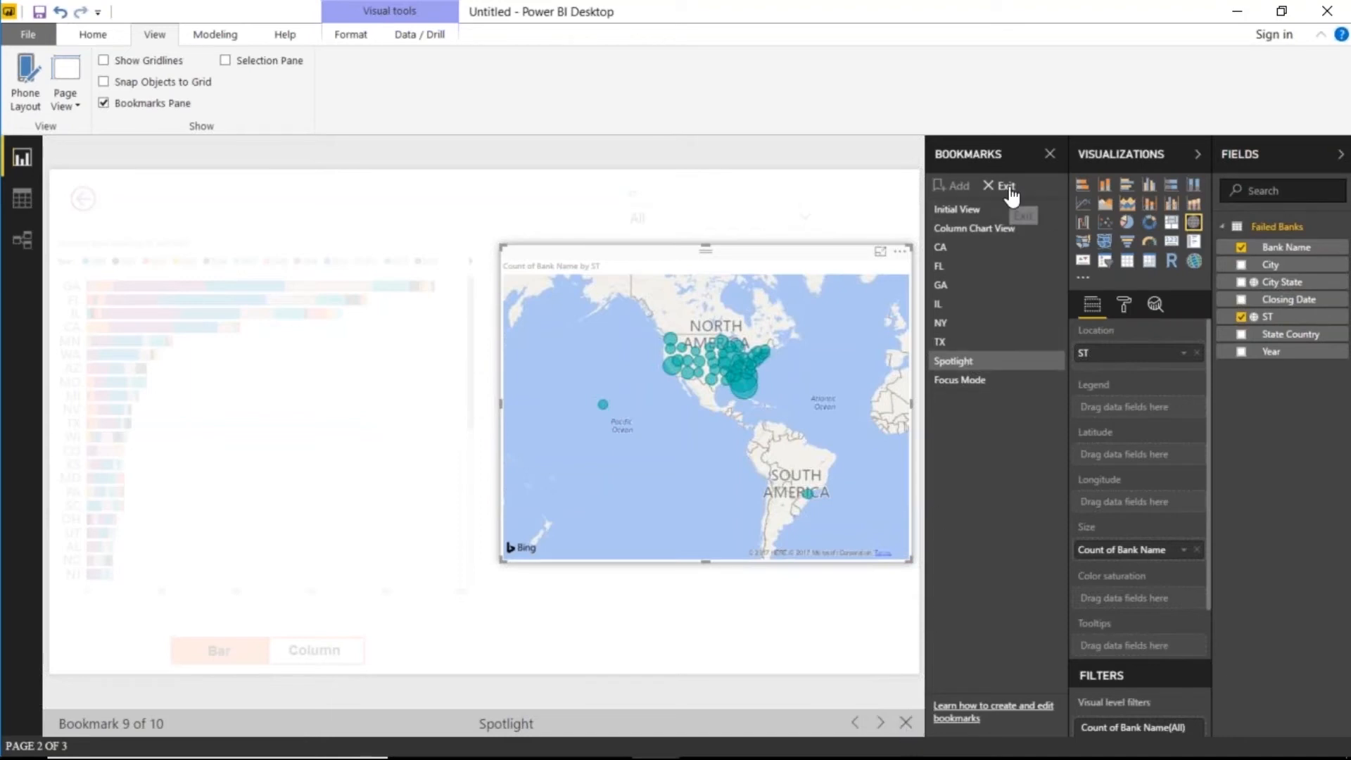
- Exit the bookmark slideshow and return to the Home ribbon for editing
click(1007, 187)
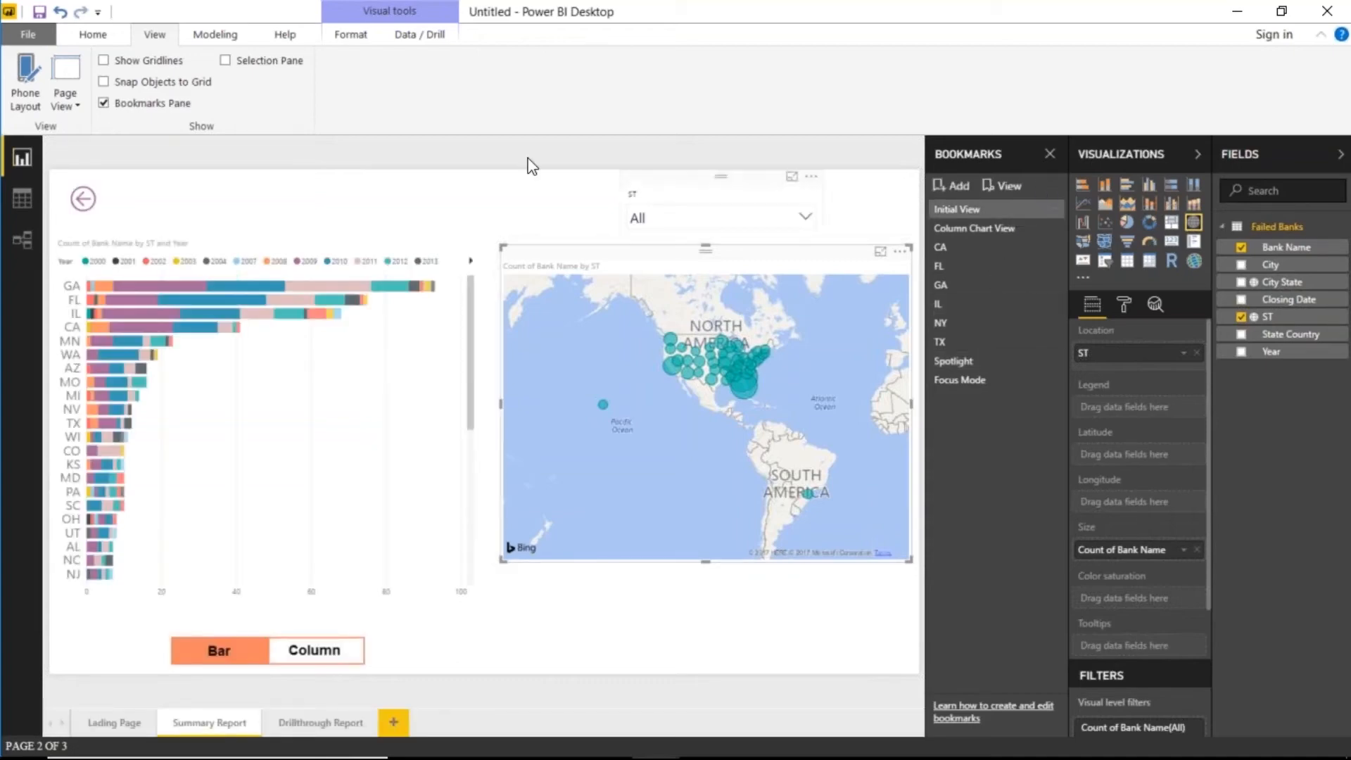
click(94, 40)
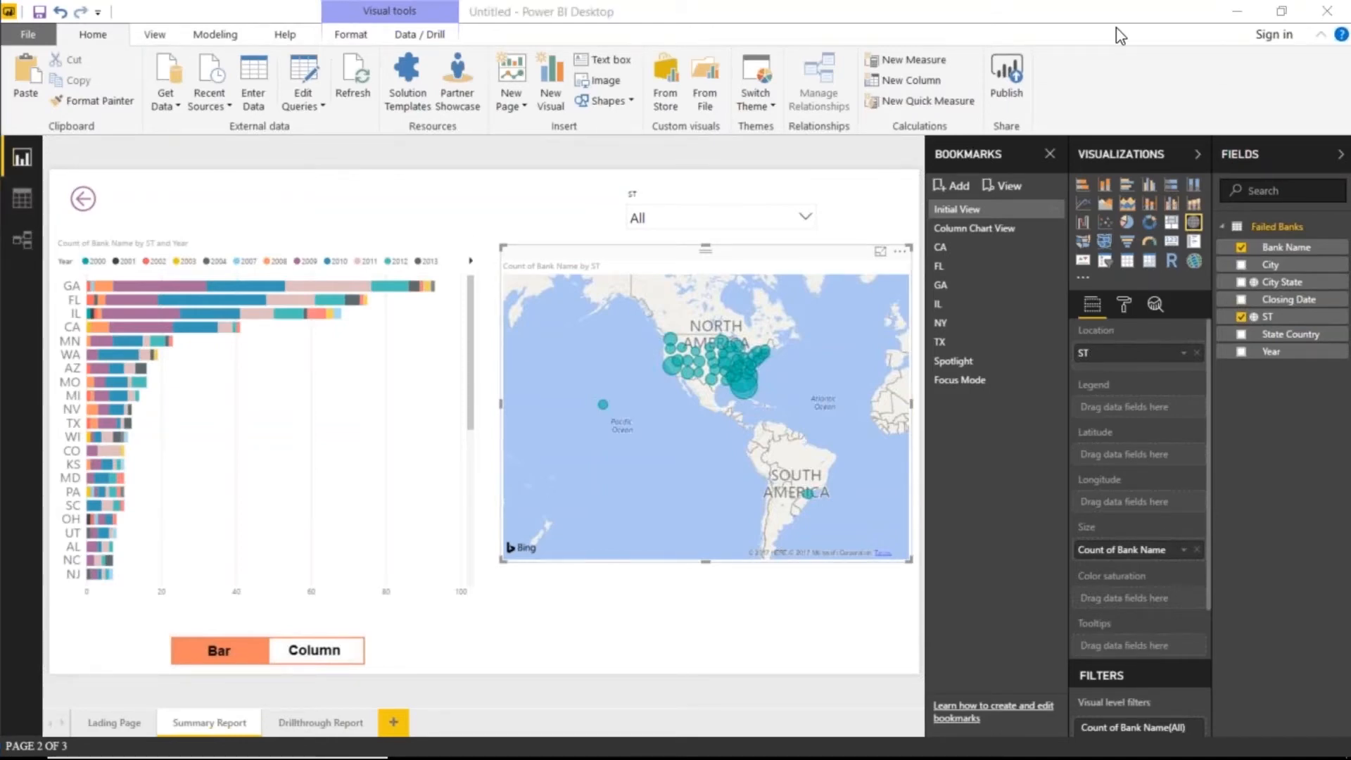
- Start publishing and save the report first under the name 'test'
click(1007, 77)
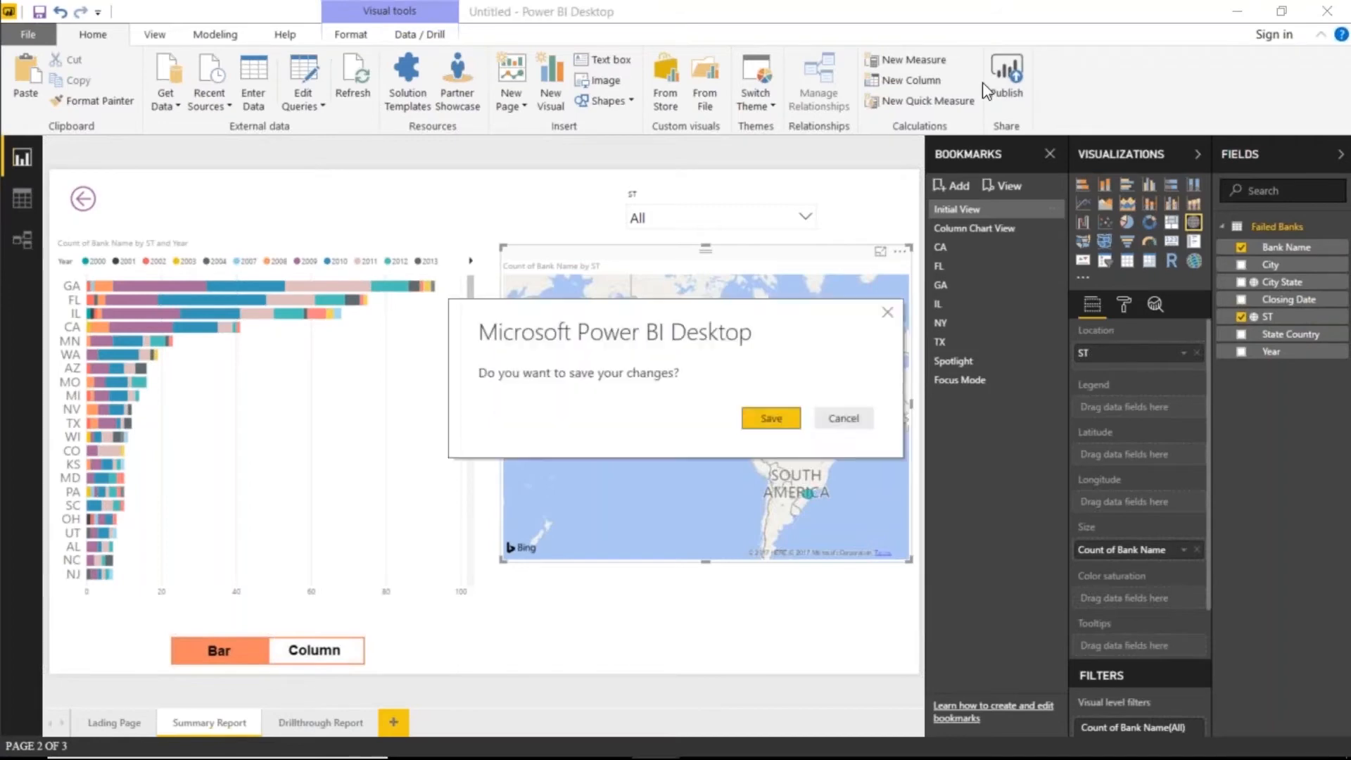
click(763, 417)
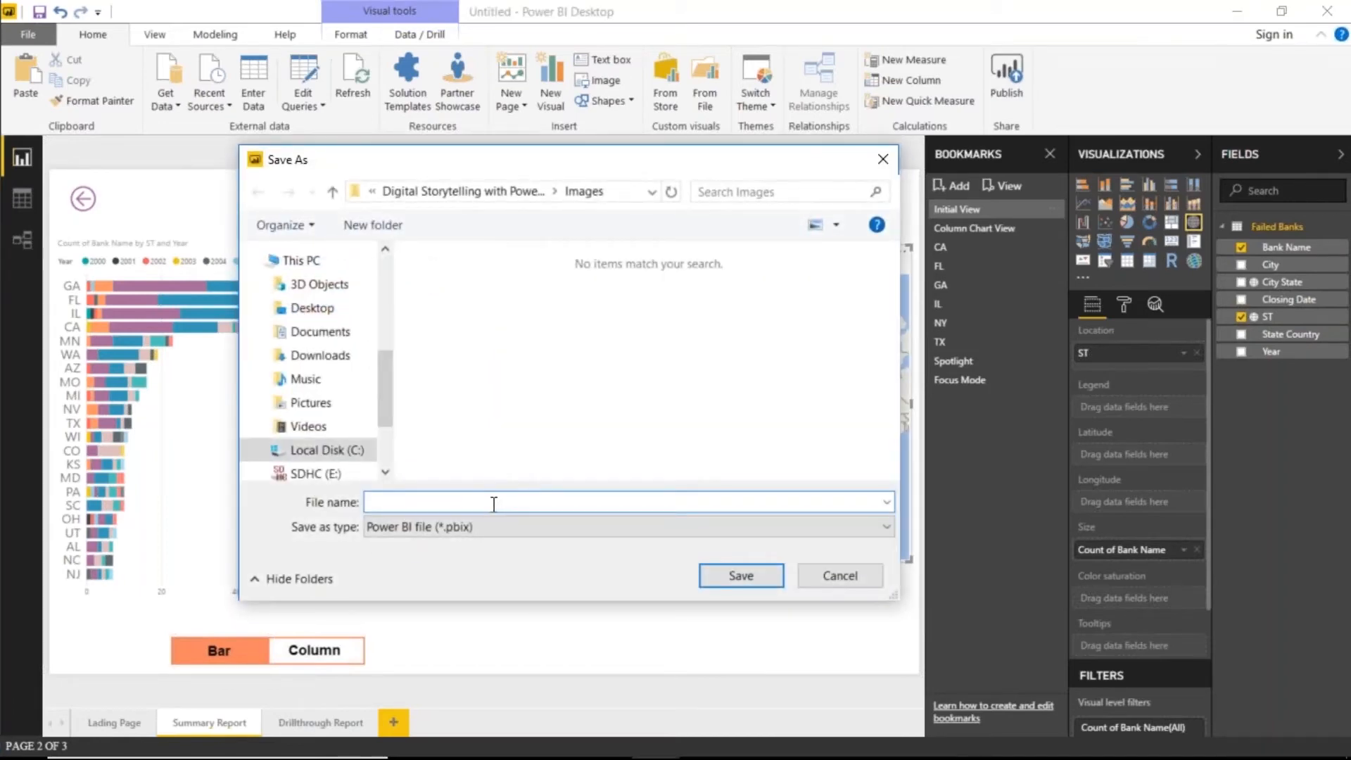
text(test)
click(726, 564)
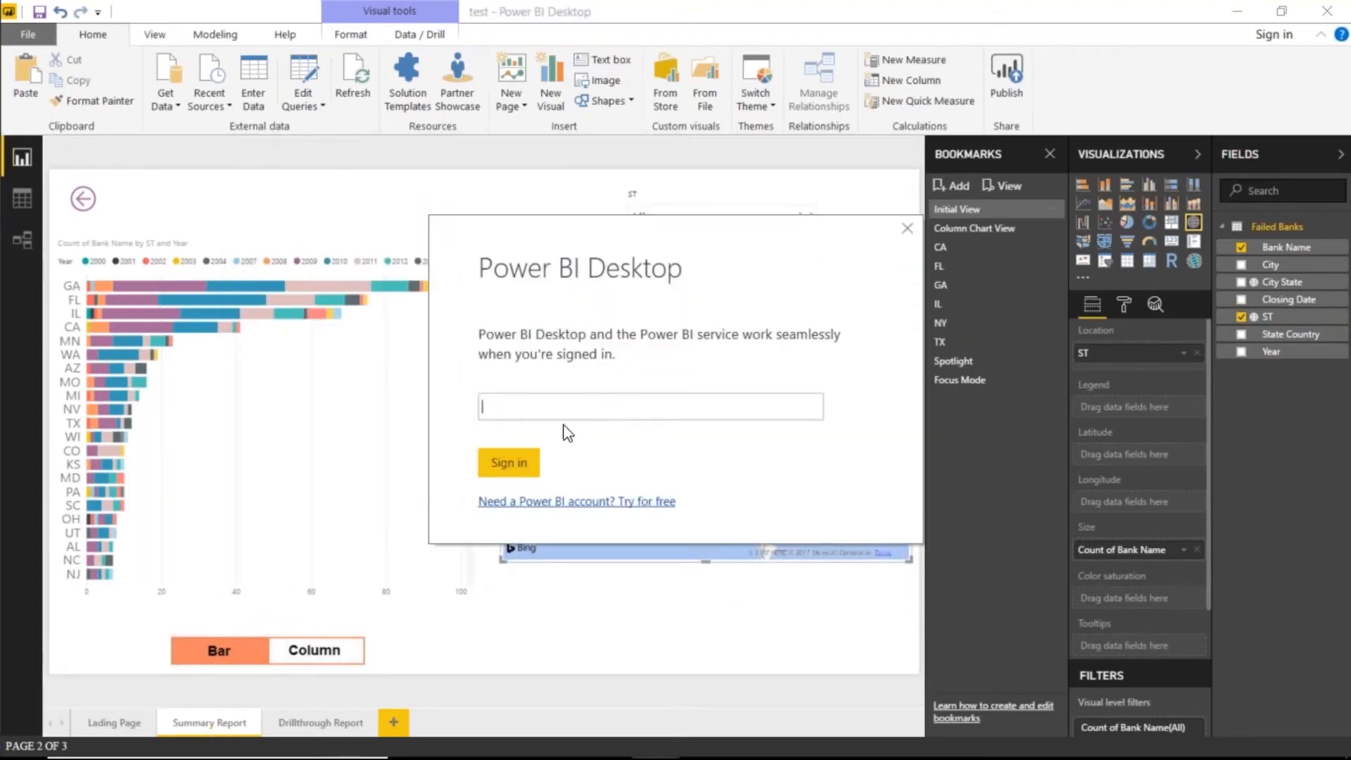
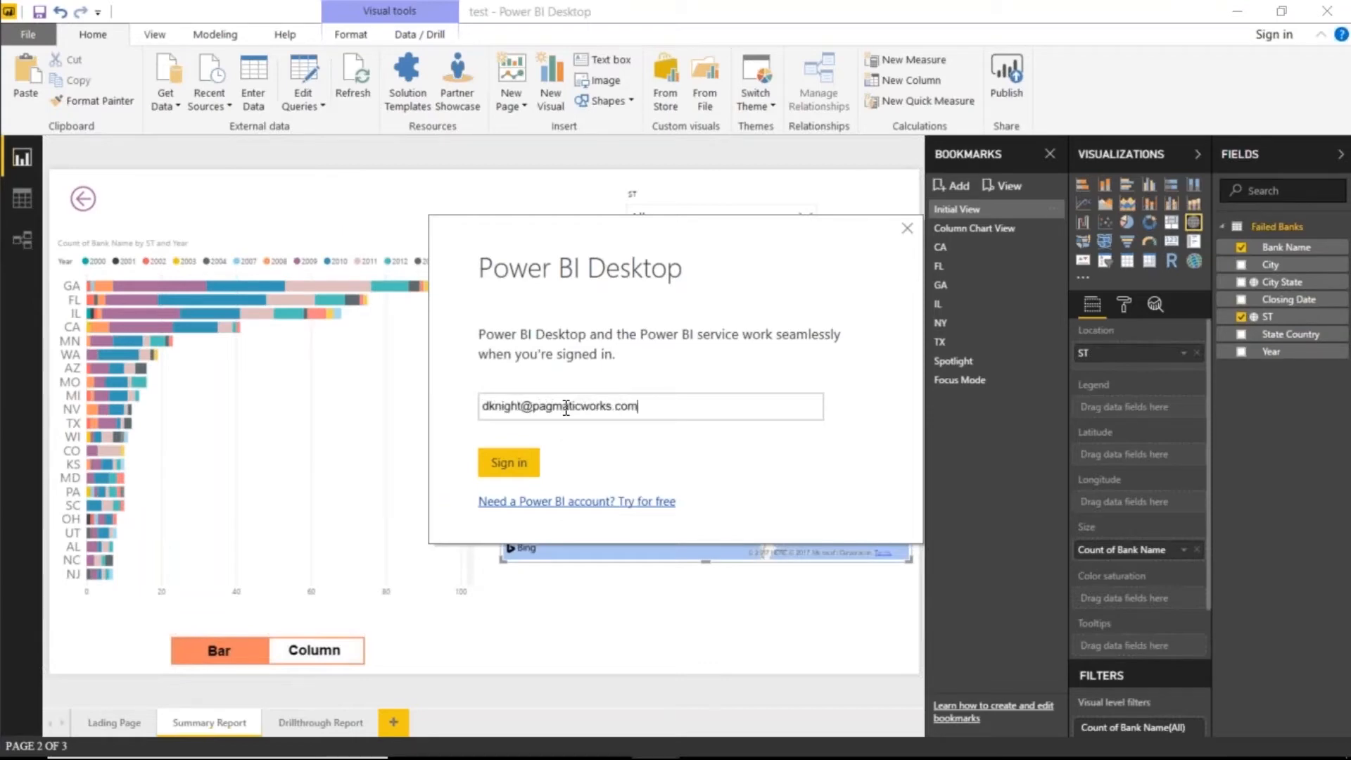
- Sign in to the Power BI service with the work e-mail, closing the sign-up page that opened
key(Return)
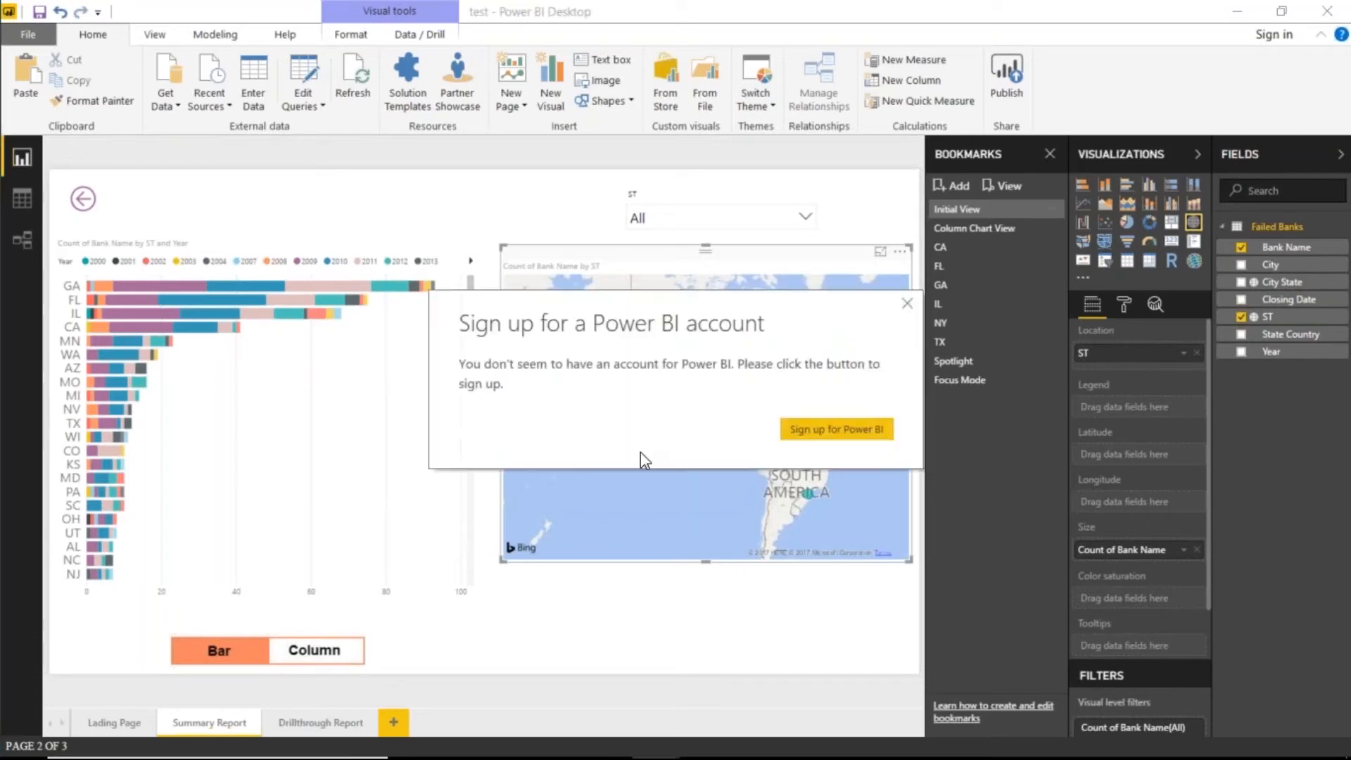
click(816, 430)
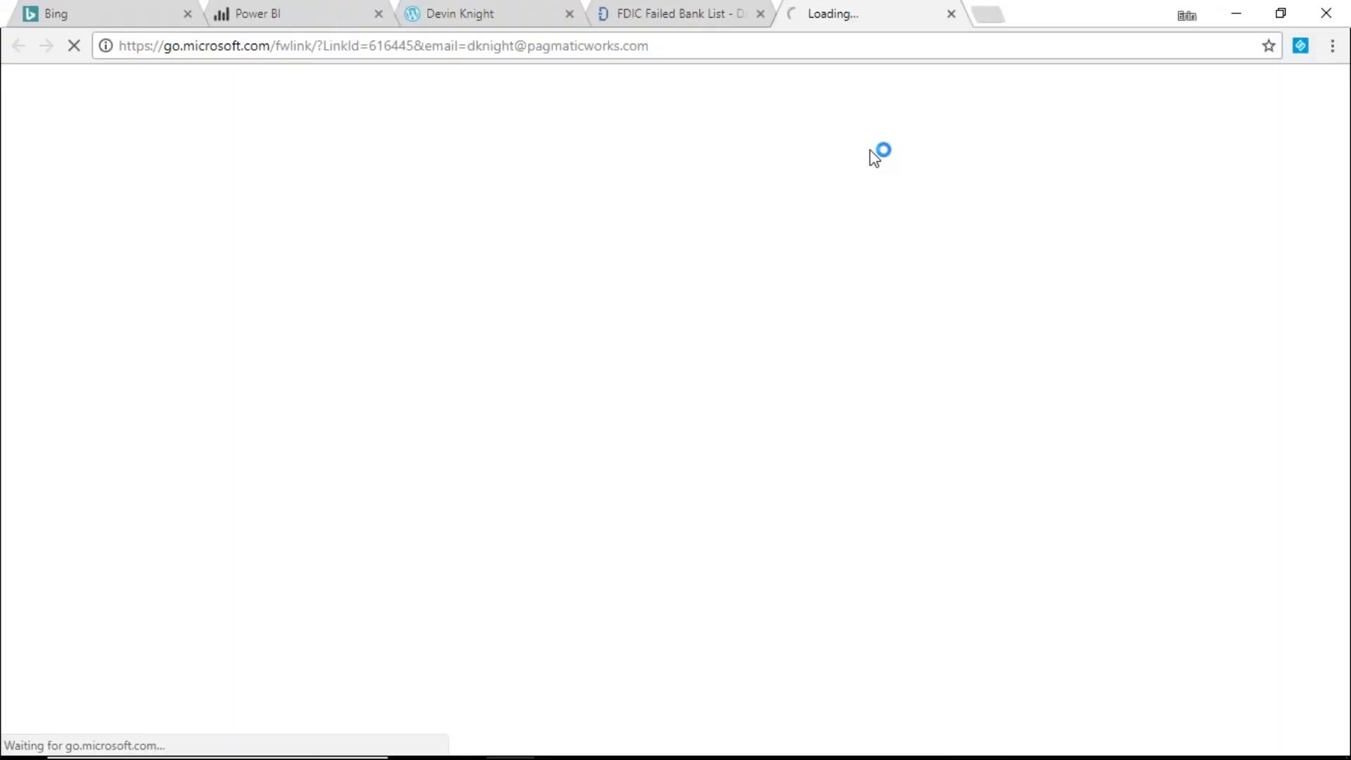
middle_click(849, 21)
click(1236, 13)
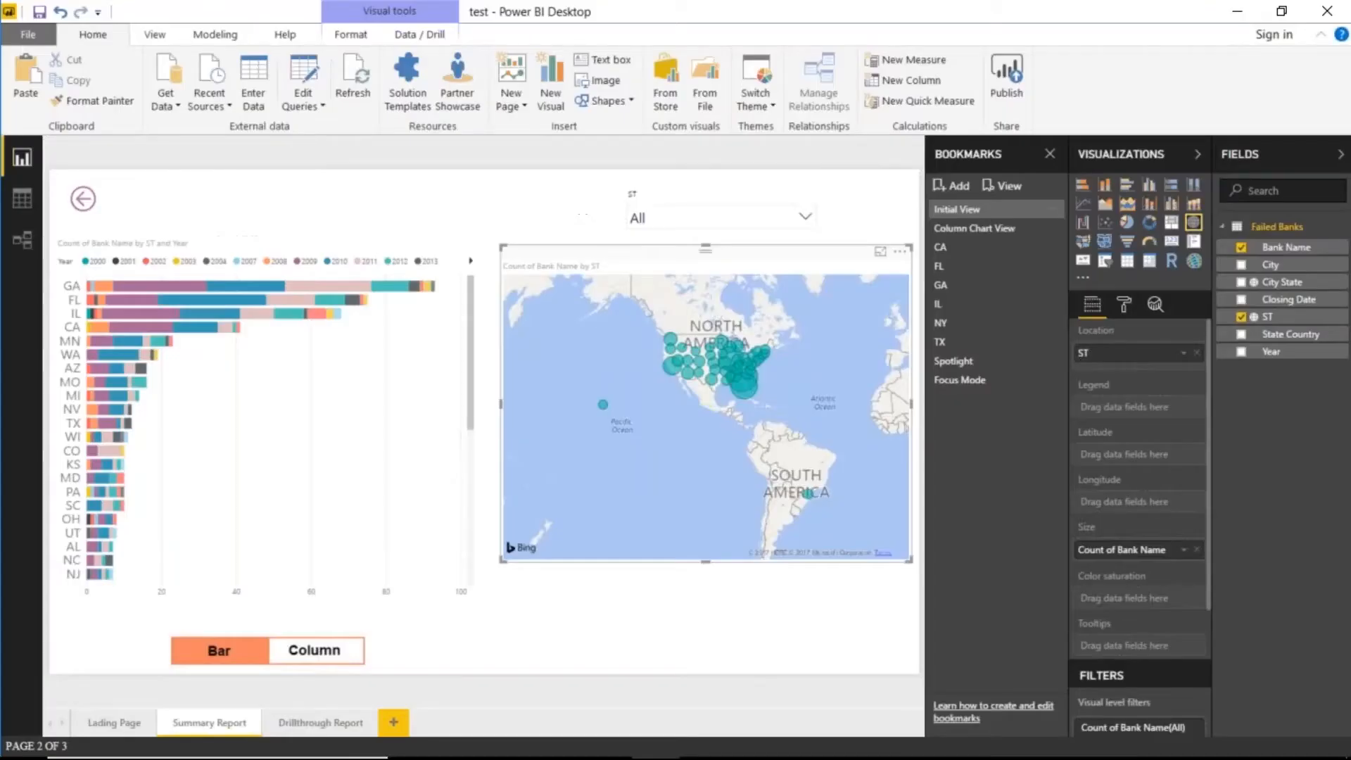
click(1289, 37)
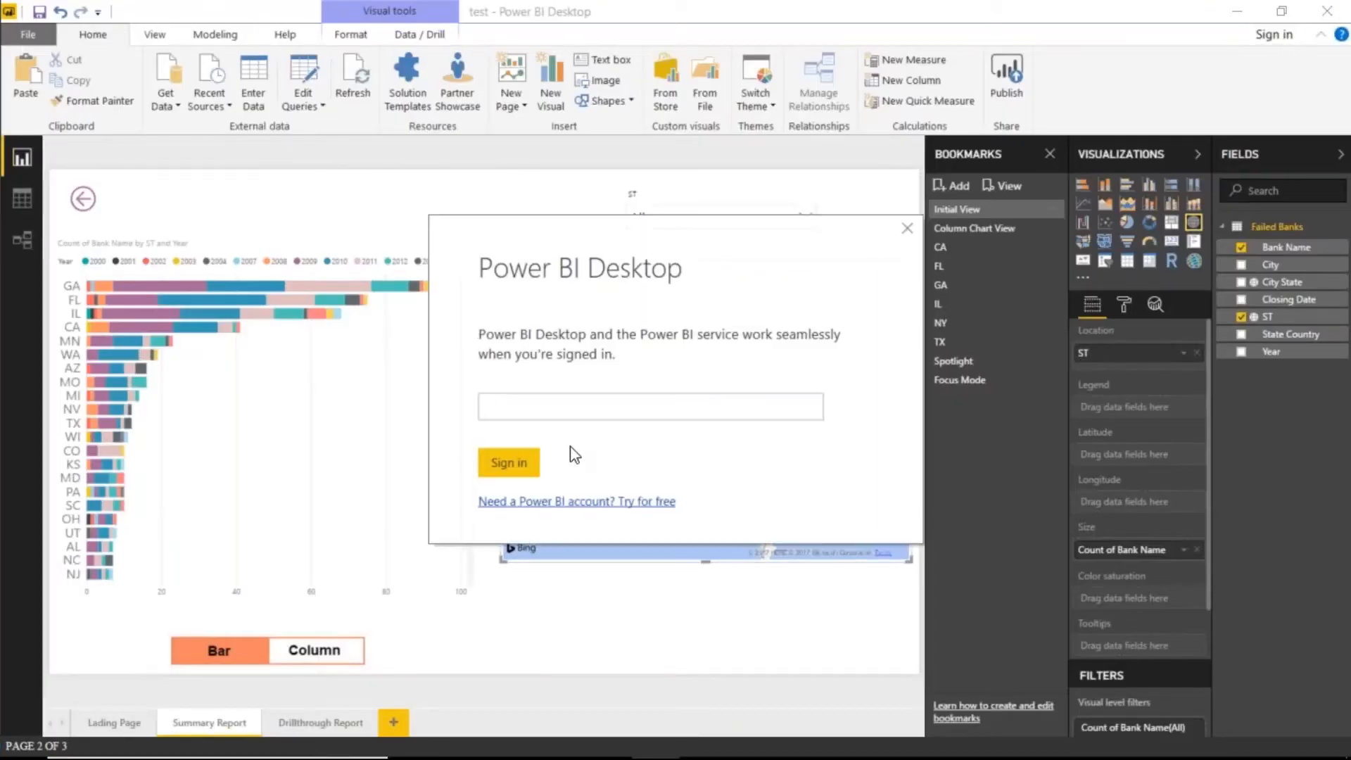
key(Return)
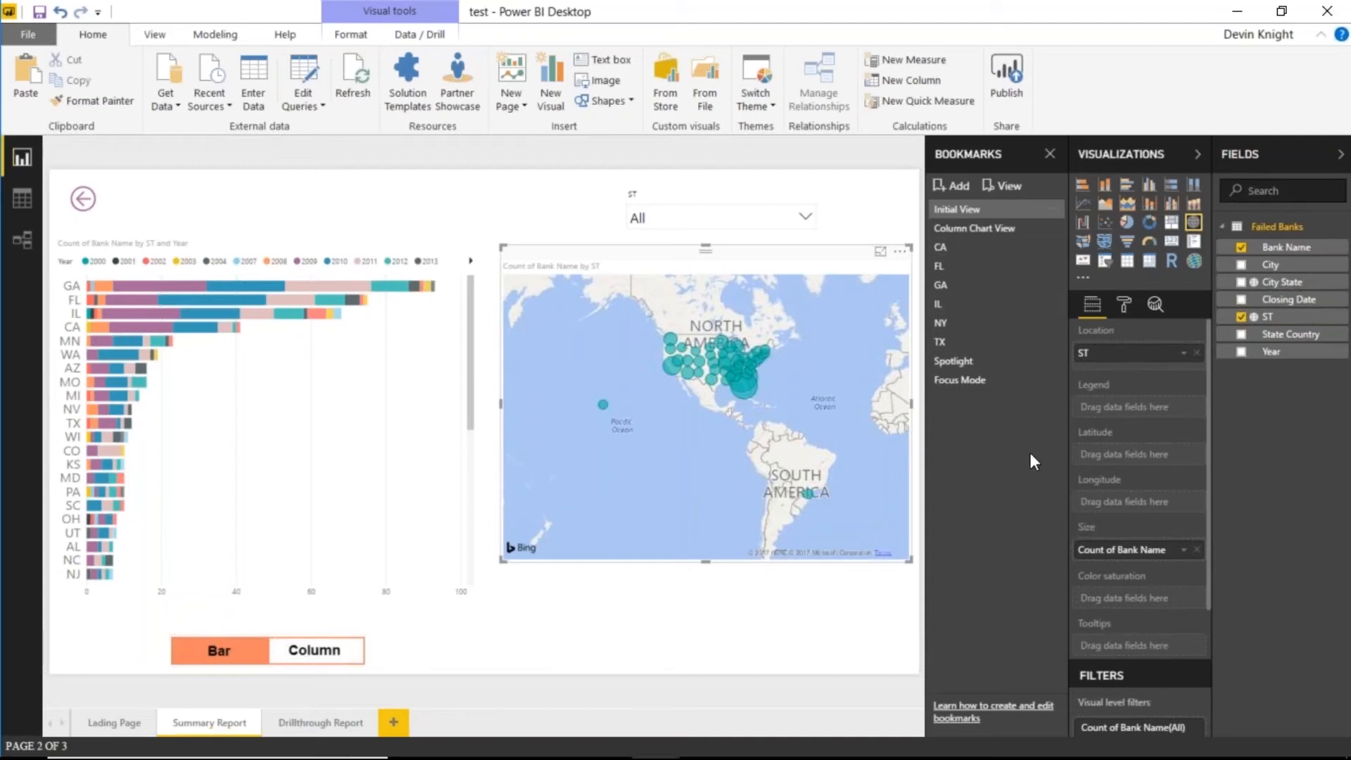
- Publish test.pbix to the Storytelling Webinar workspace and view it in the browser
click(1007, 77)
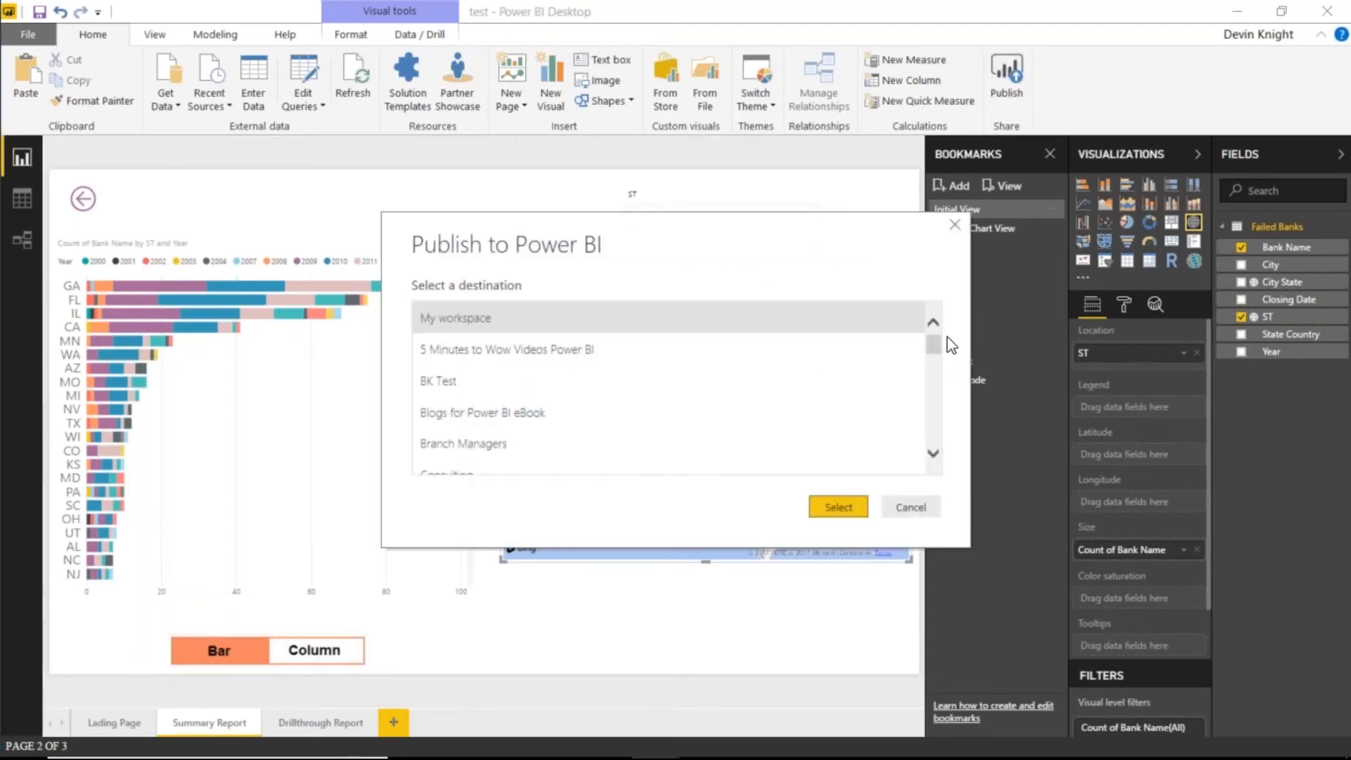
drag(933, 351, 934, 446)
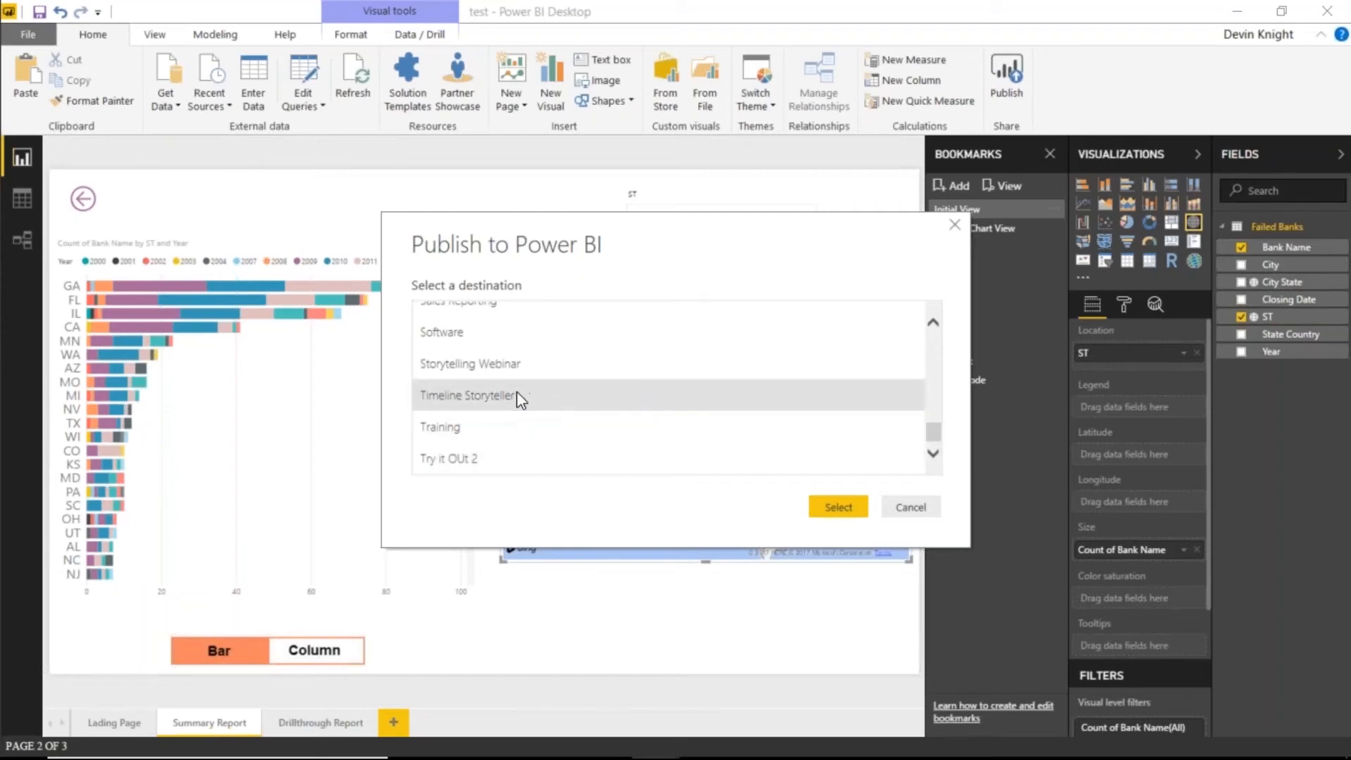
click(492, 363)
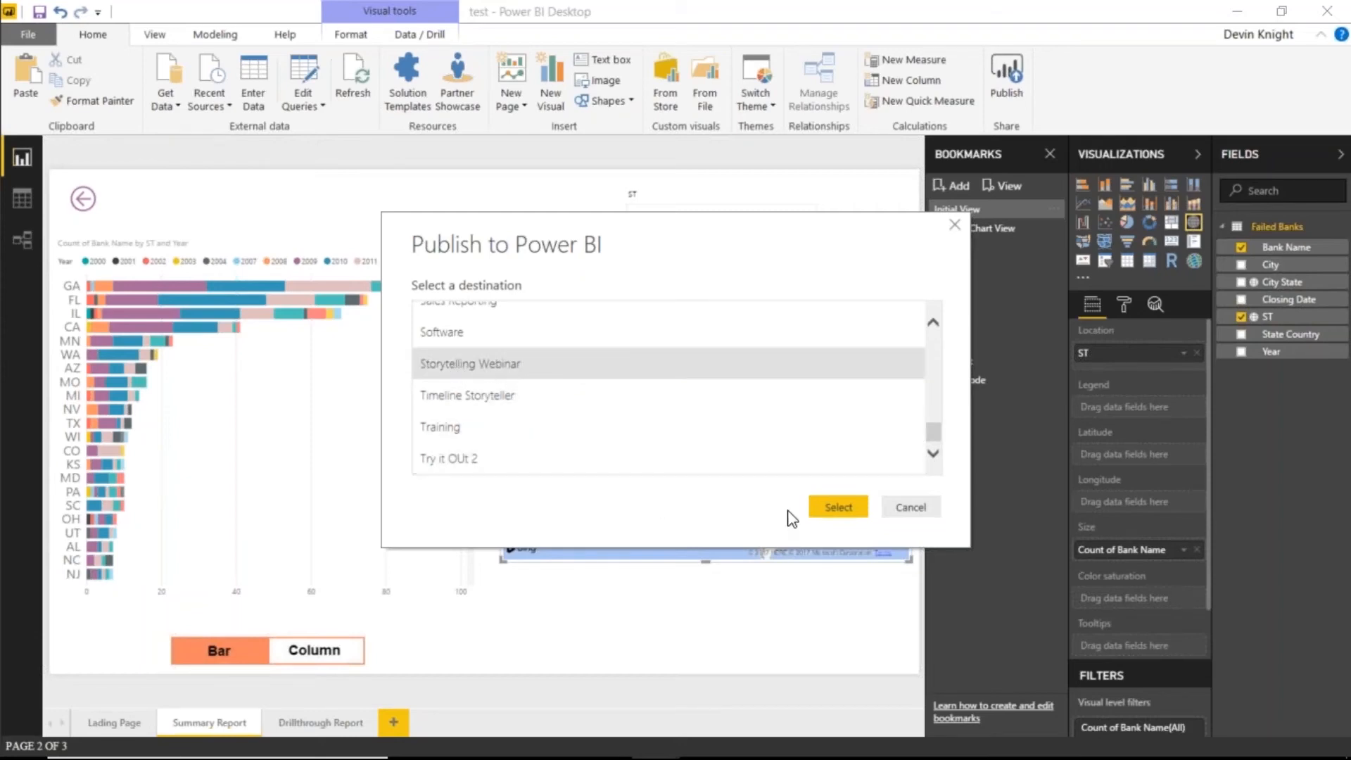
click(830, 509)
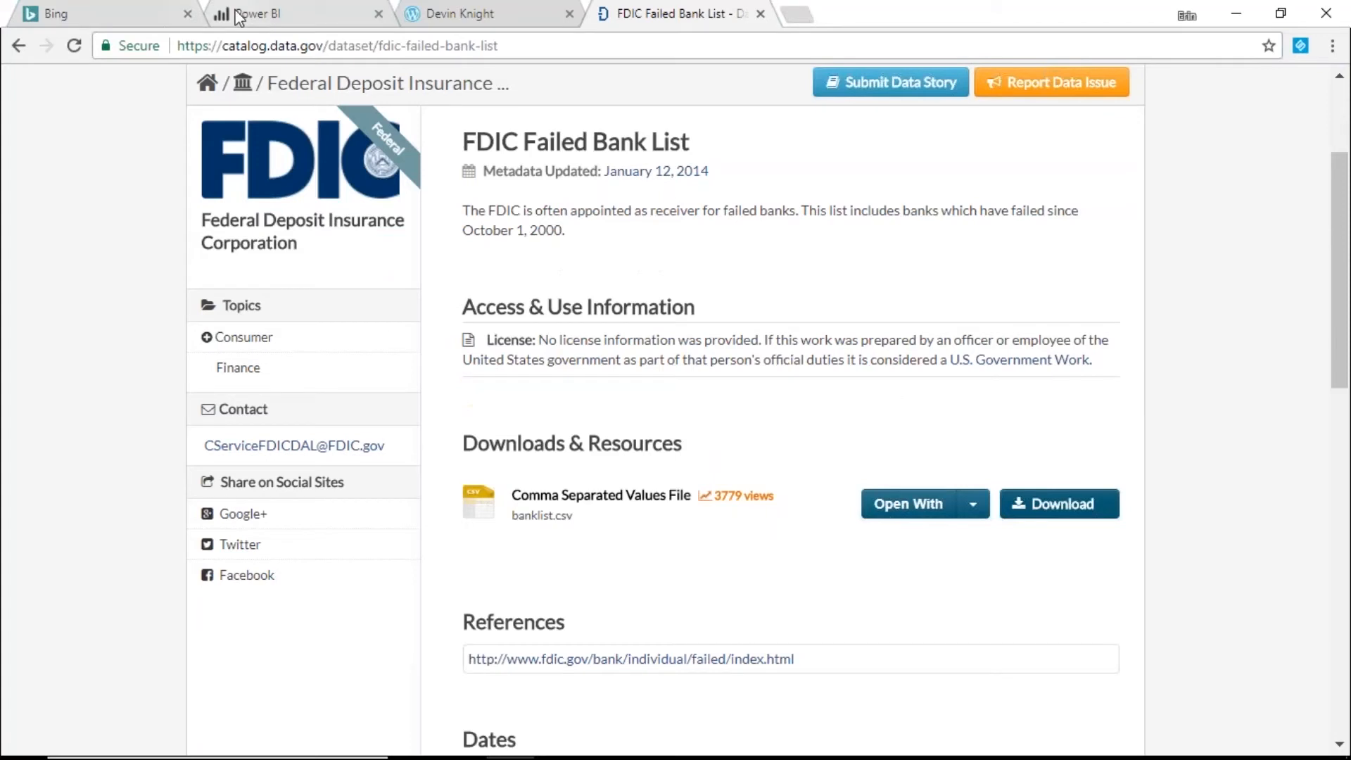
click(237, 14)
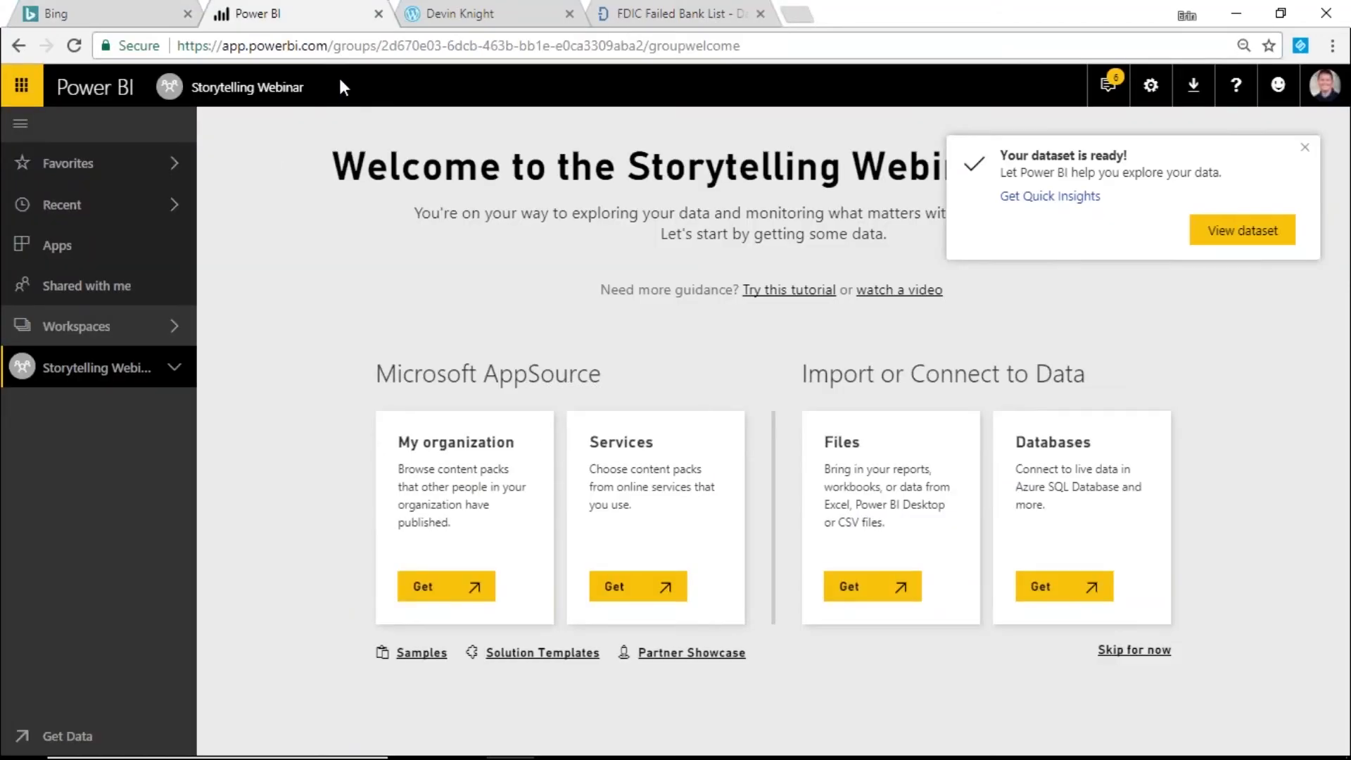
- Reload the Storytelling Webinar workspace and open the 'test' report from its Reports list
click(317, 45)
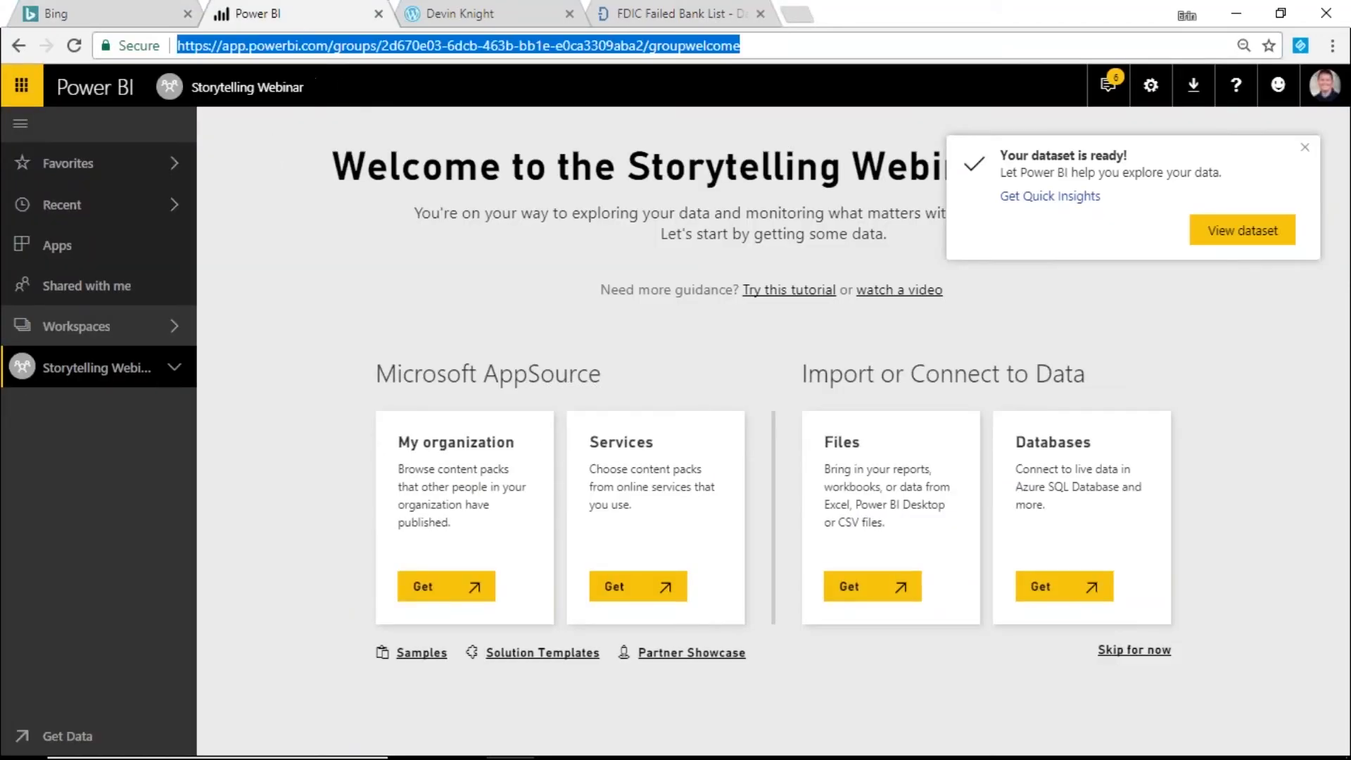
key(Return)
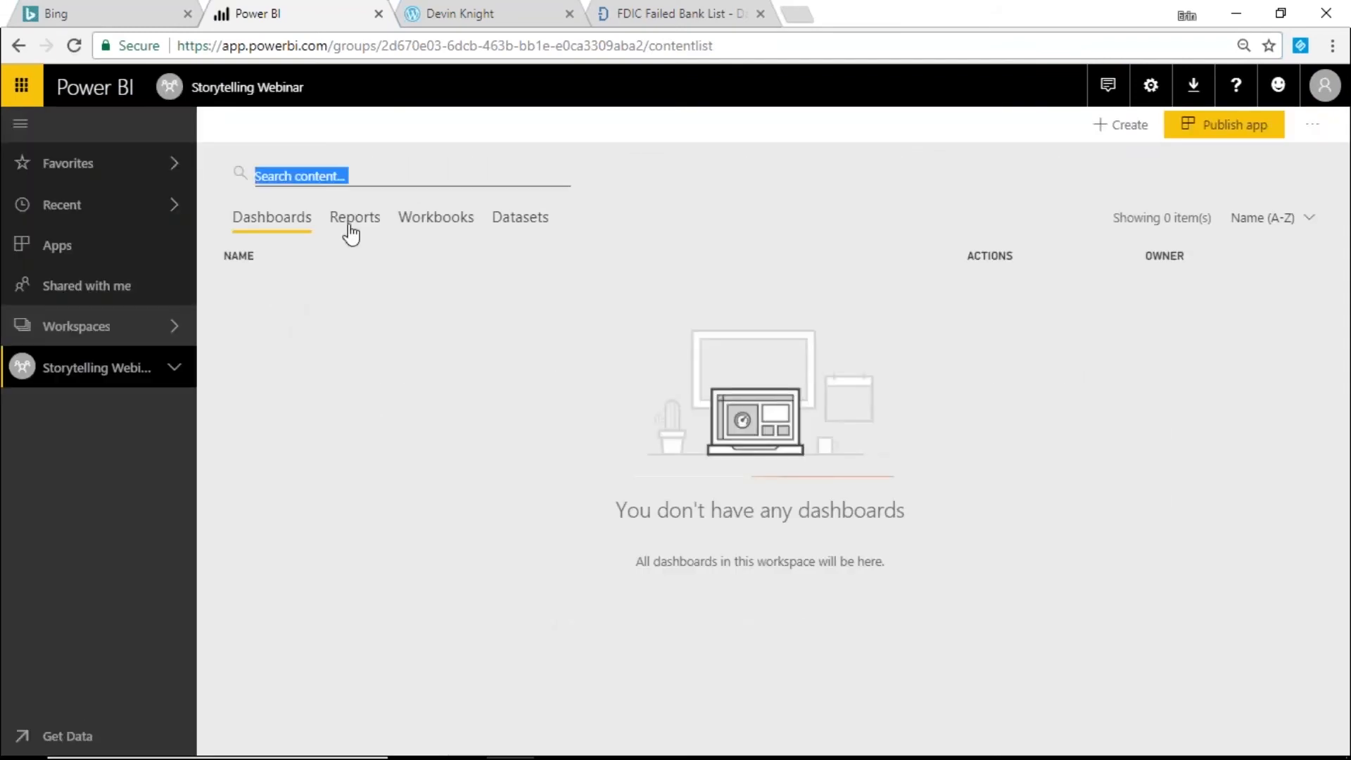
click(352, 223)
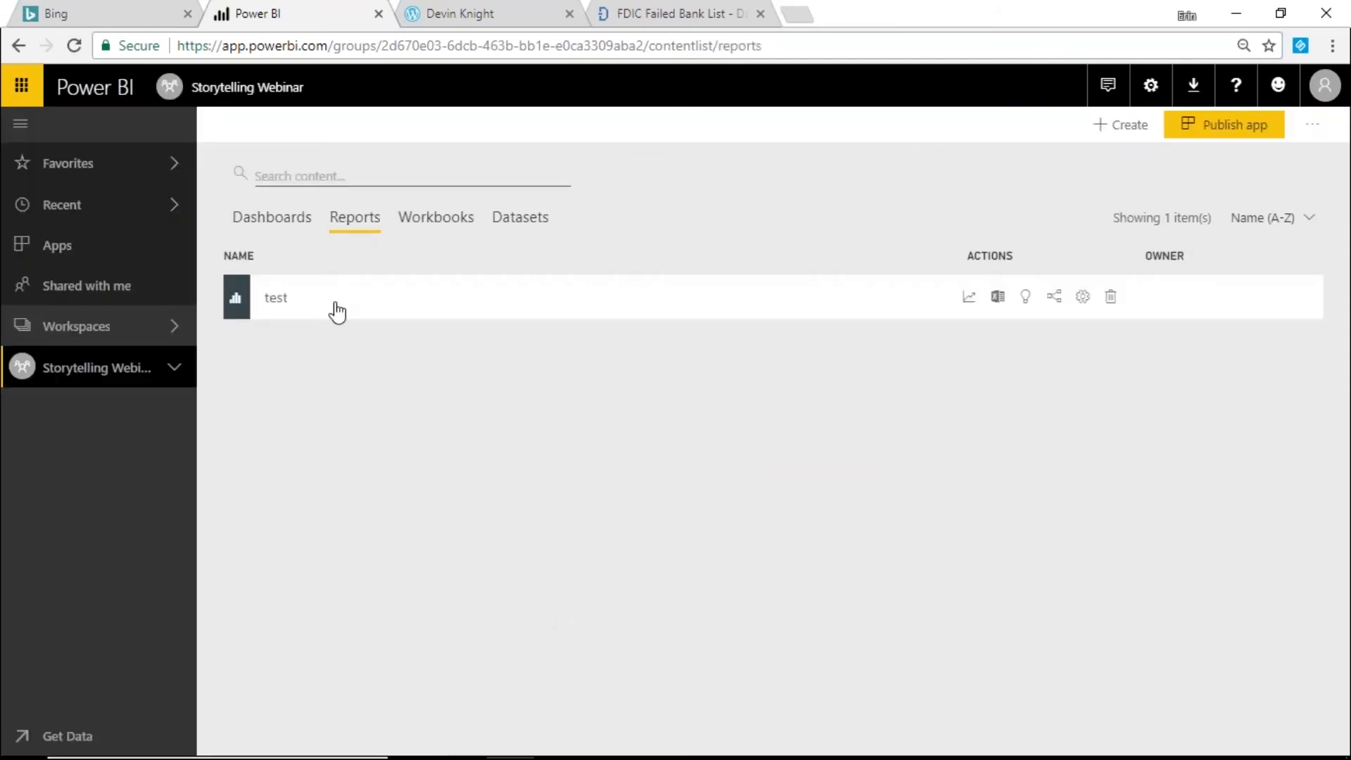
click(277, 298)
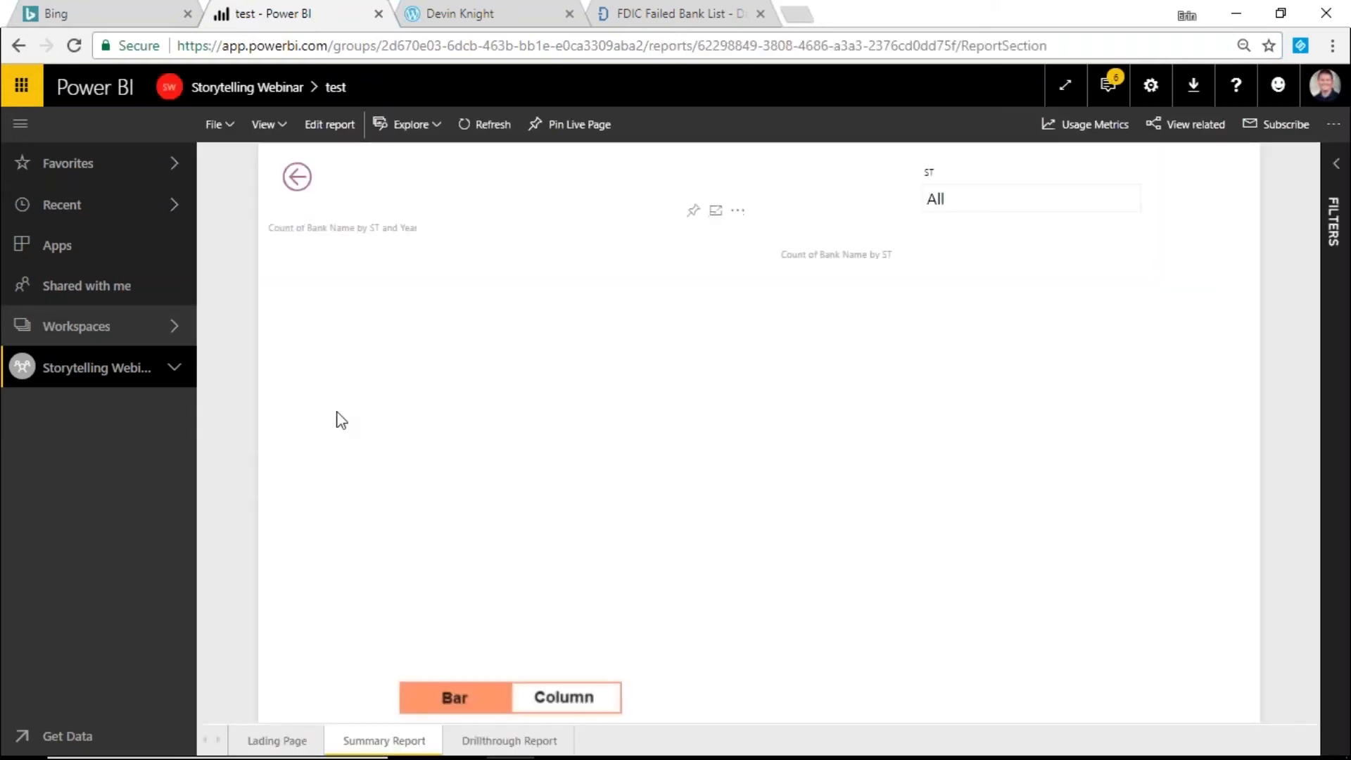
- Follow the California flag from the Lading Page, then drill through the CA bar to the Drillthrough Report
click(273, 738)
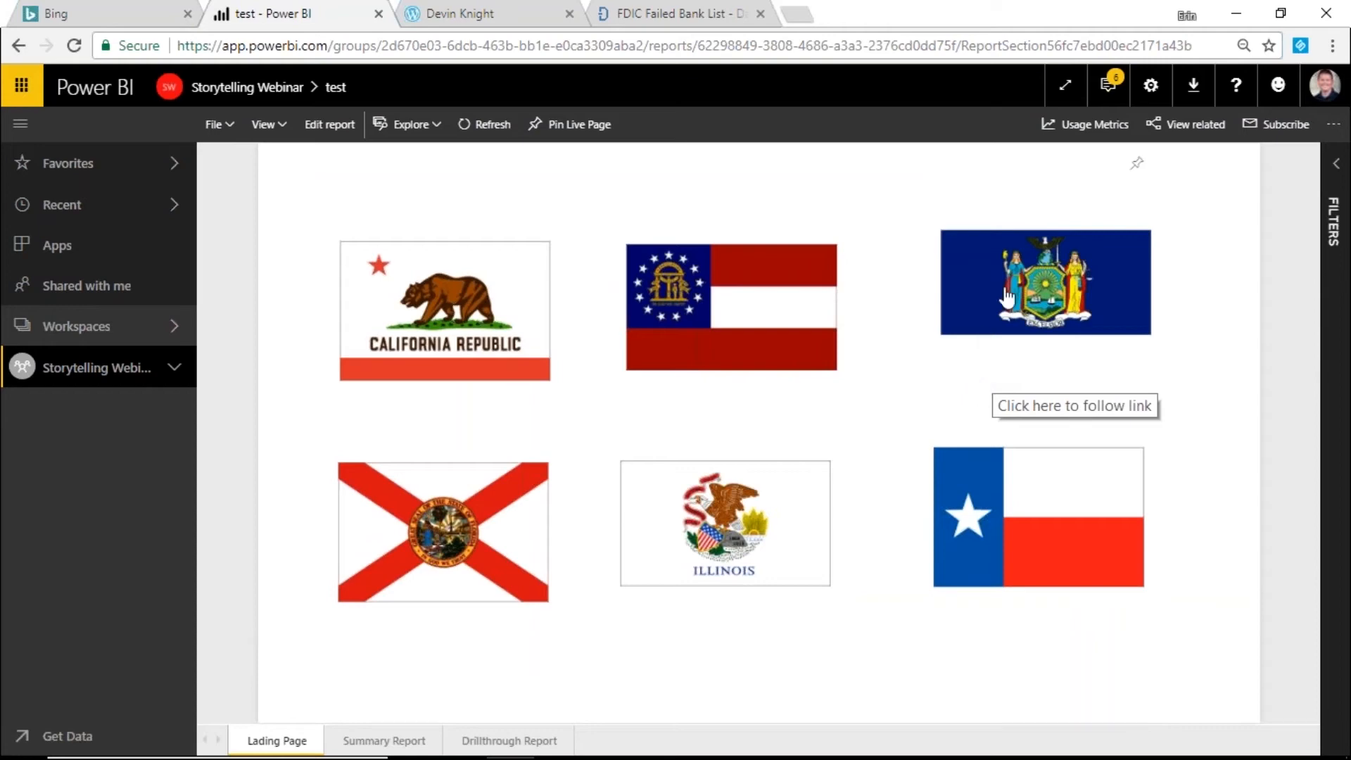
click(454, 315)
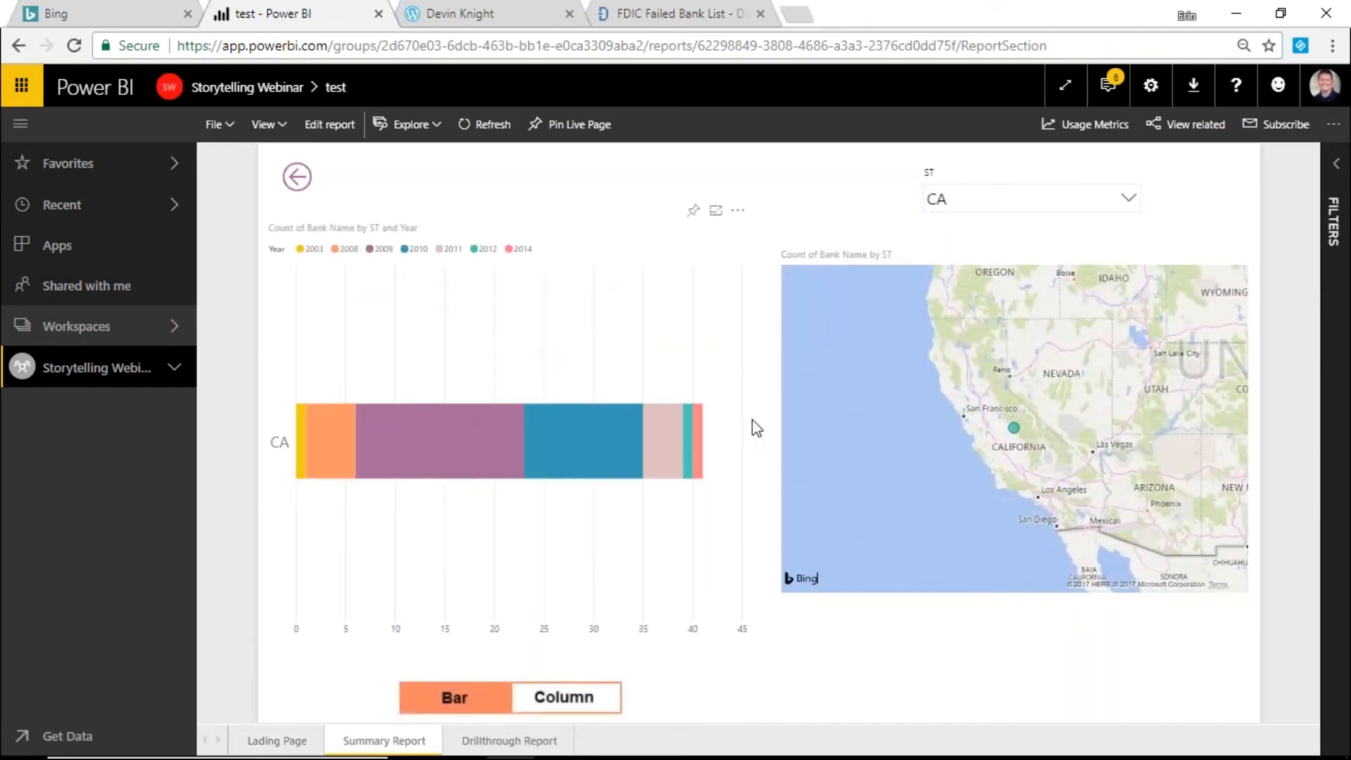
right_click(622, 434)
mouse_move(672, 552)
click(811, 551)
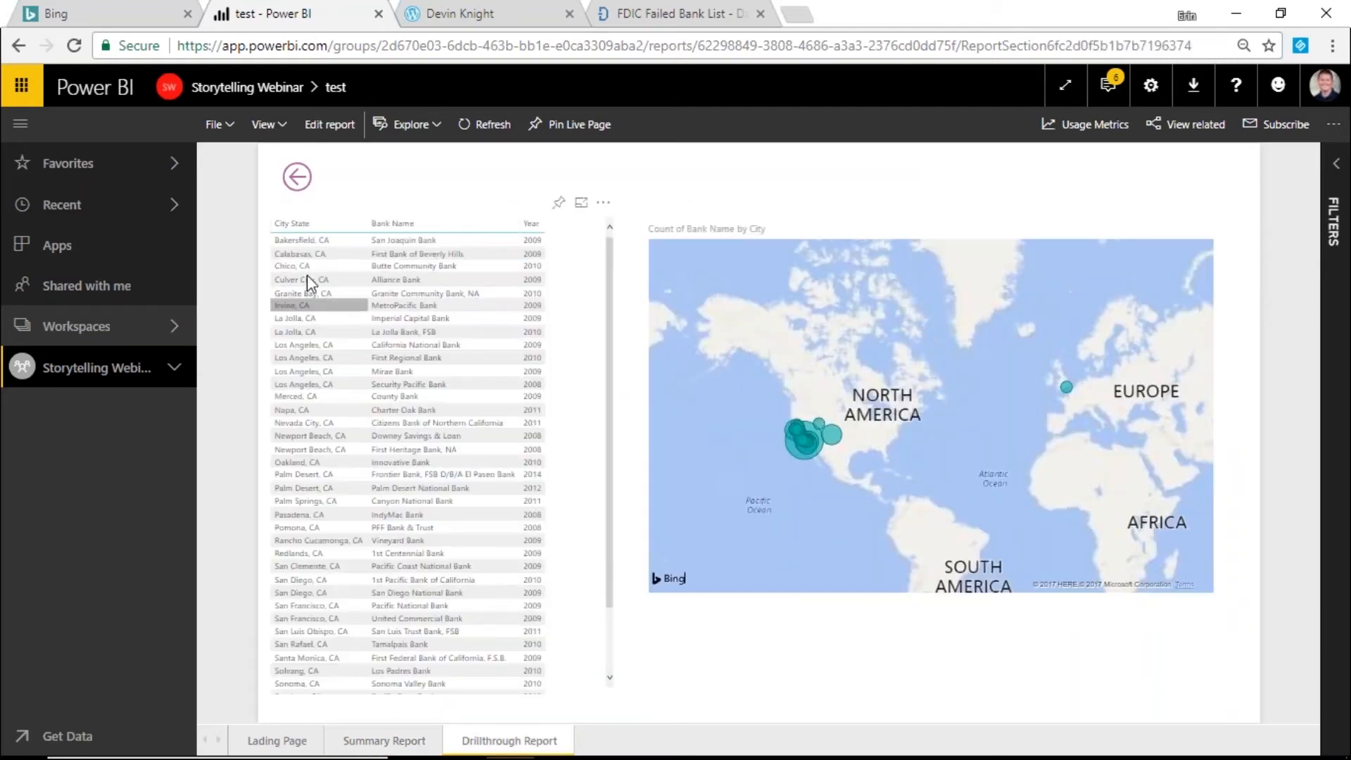
- Go back through the Summary Report to the Lading Page of state flags
click(301, 180)
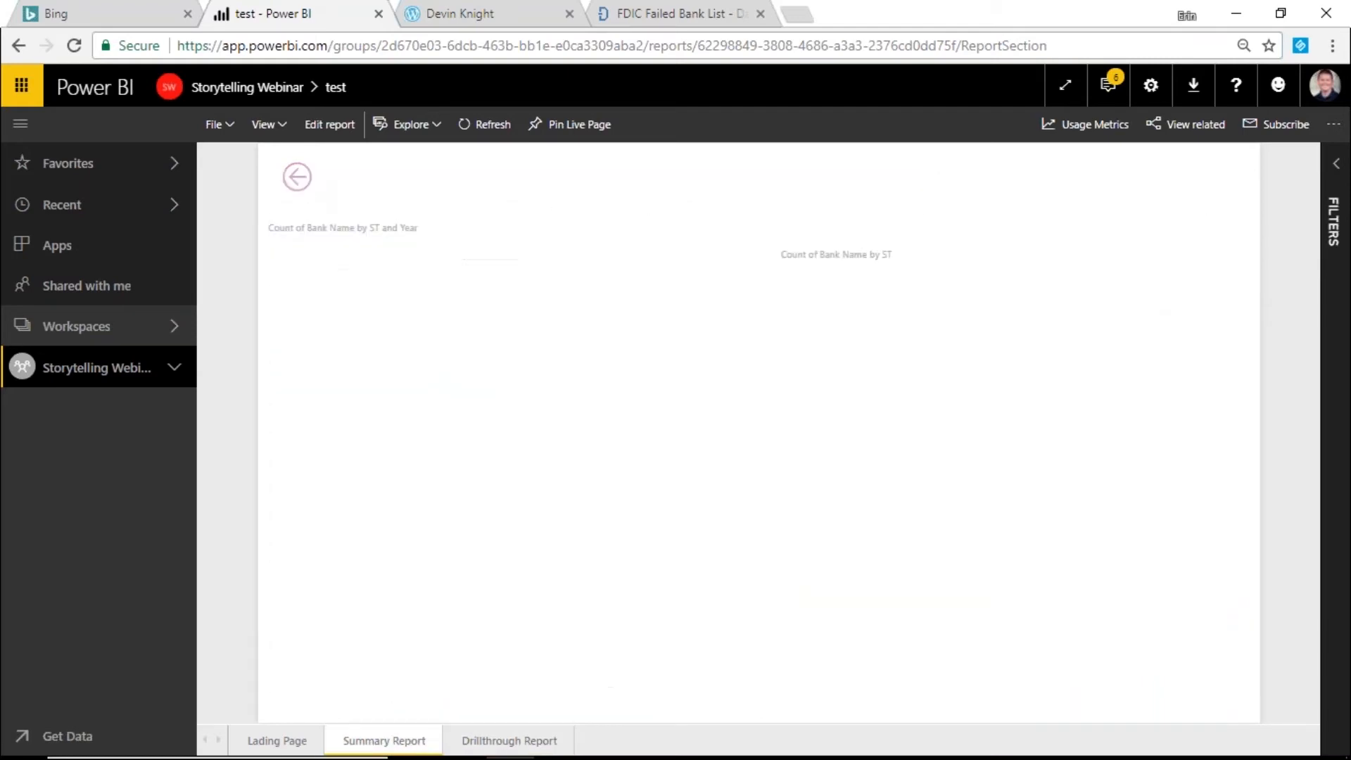
click(301, 180)
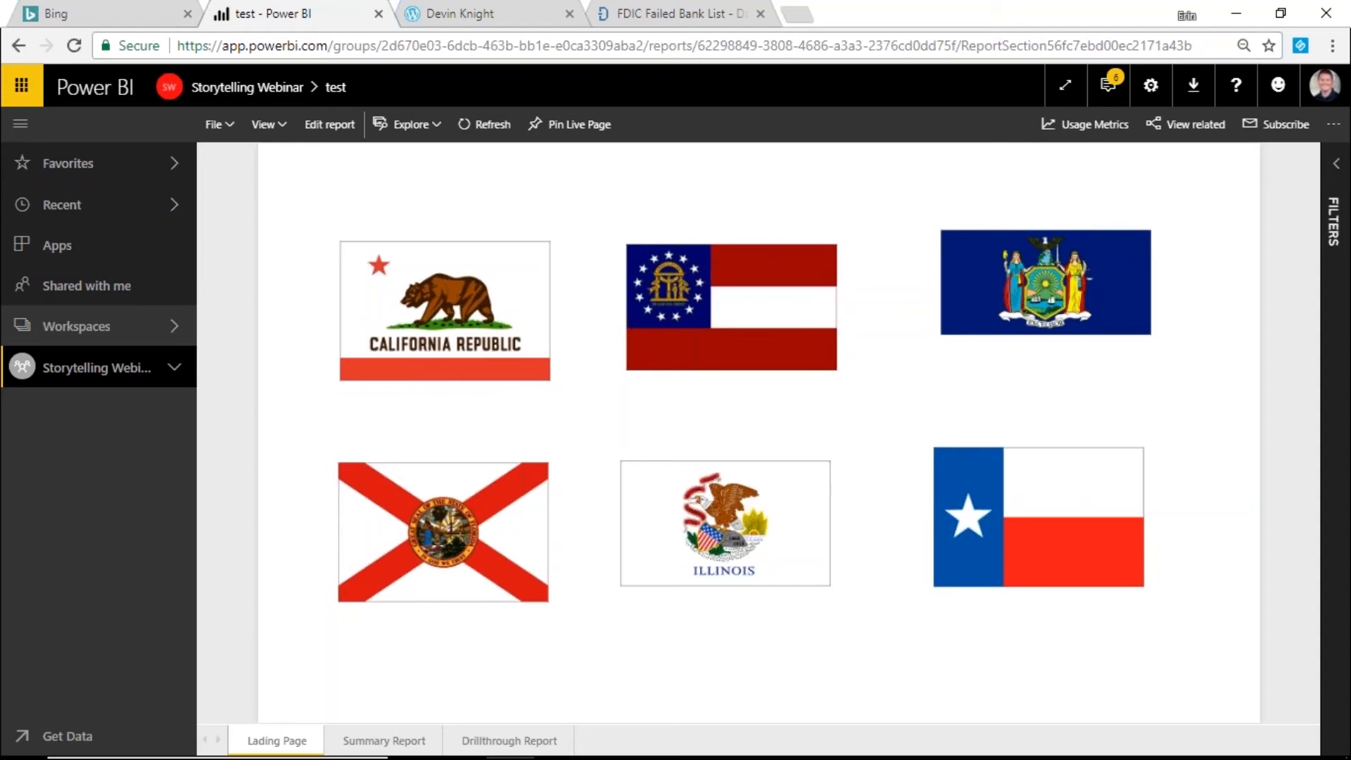
click(606, 757)
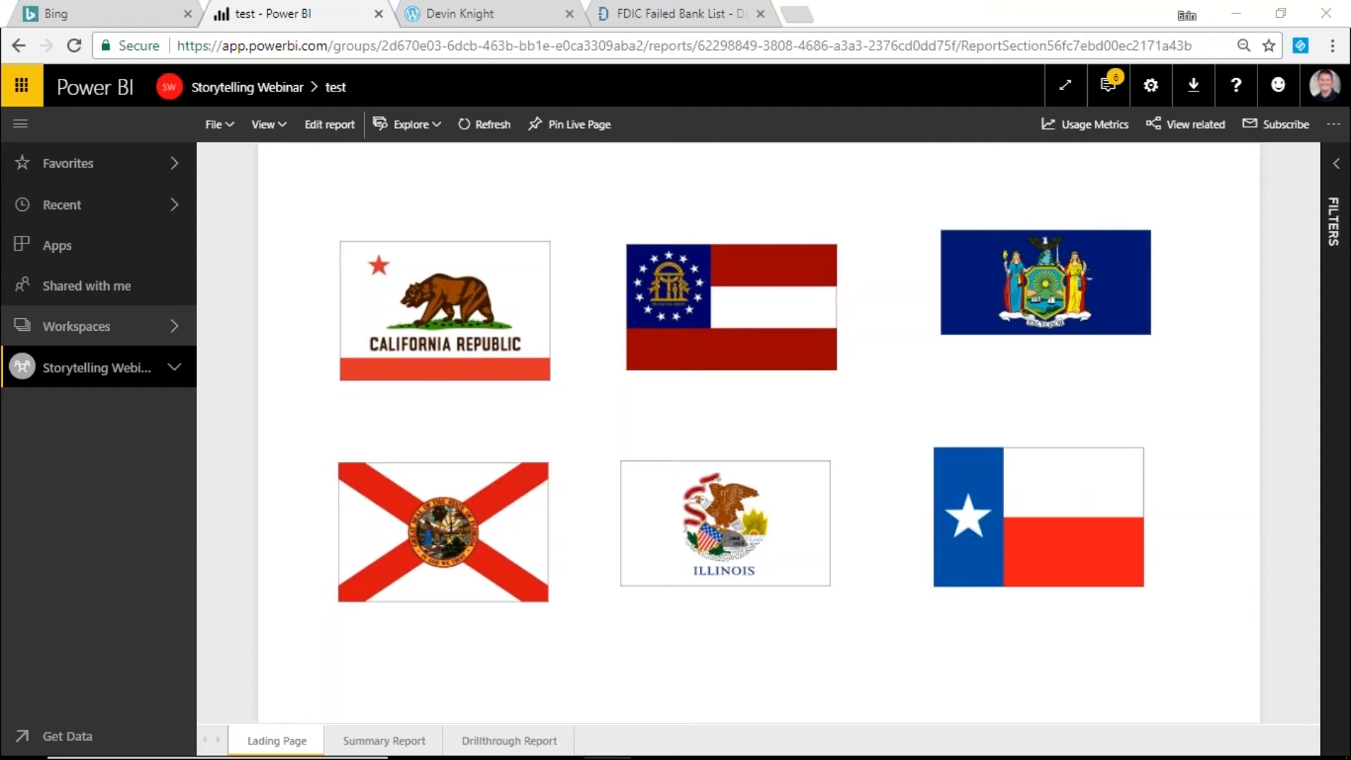
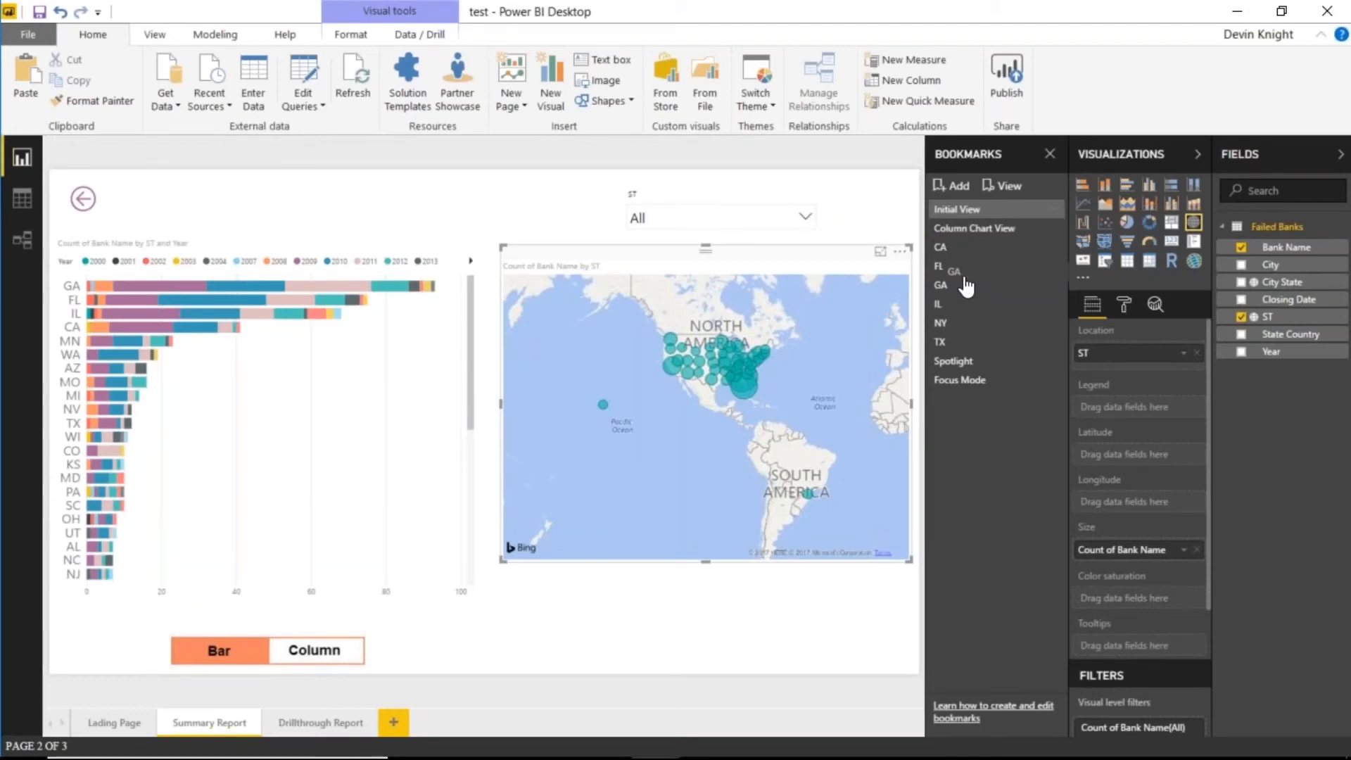
- Move the GA bookmark so the state bookmarks read CA, IL, GA, FL, NY, TX
mouse_move(965, 284)
mouse_down()
mouse_move(957, 257)
mouse_move(960, 309)
mouse_up()
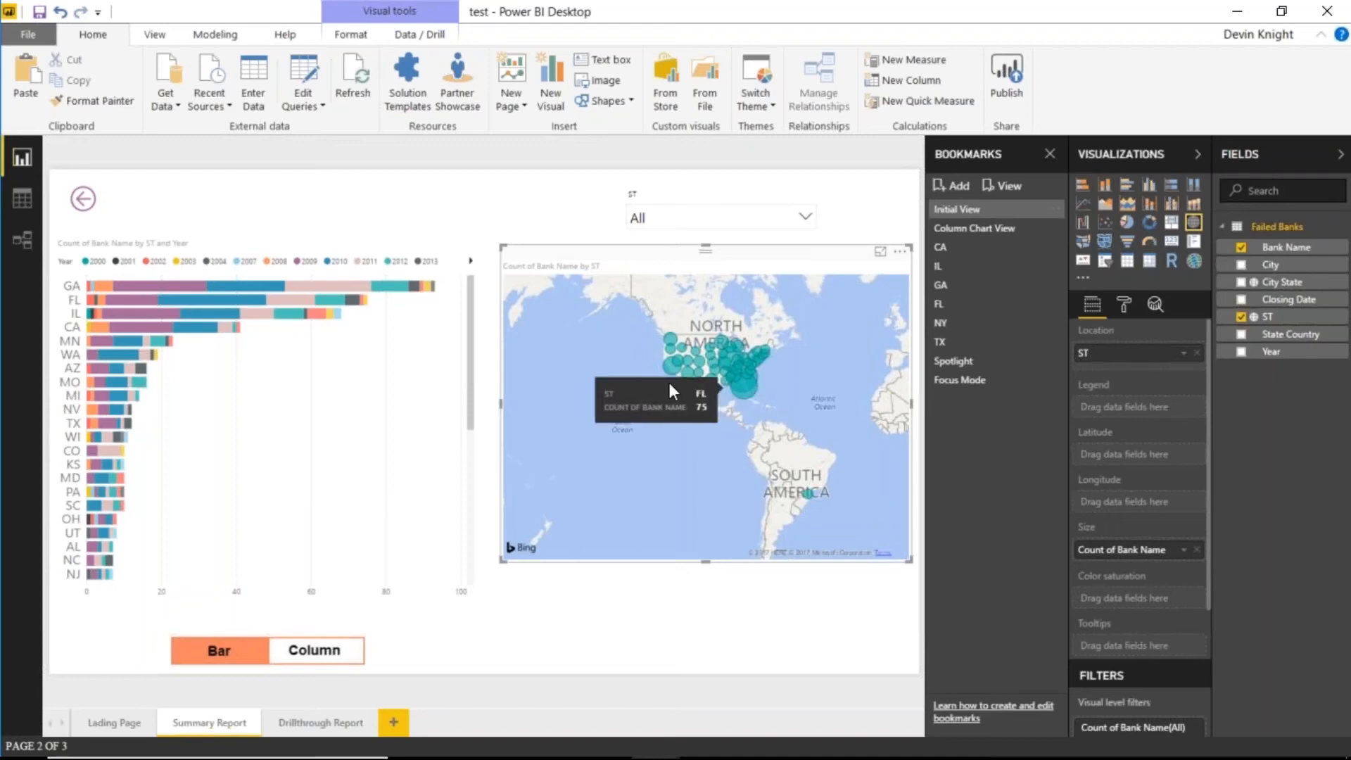
- Select the Florida bubble, then California, so the bar chart cross-highlights only the CA bar
click(749, 390)
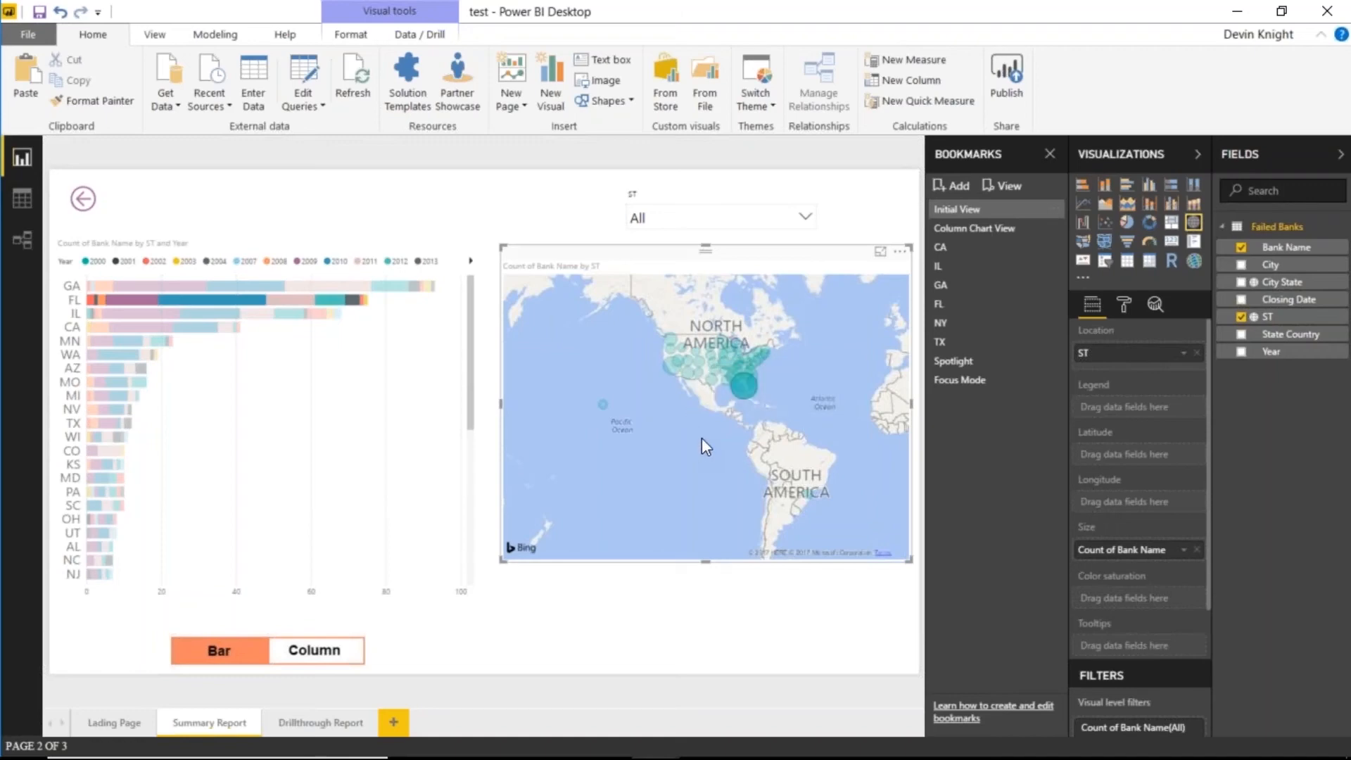
click(674, 370)
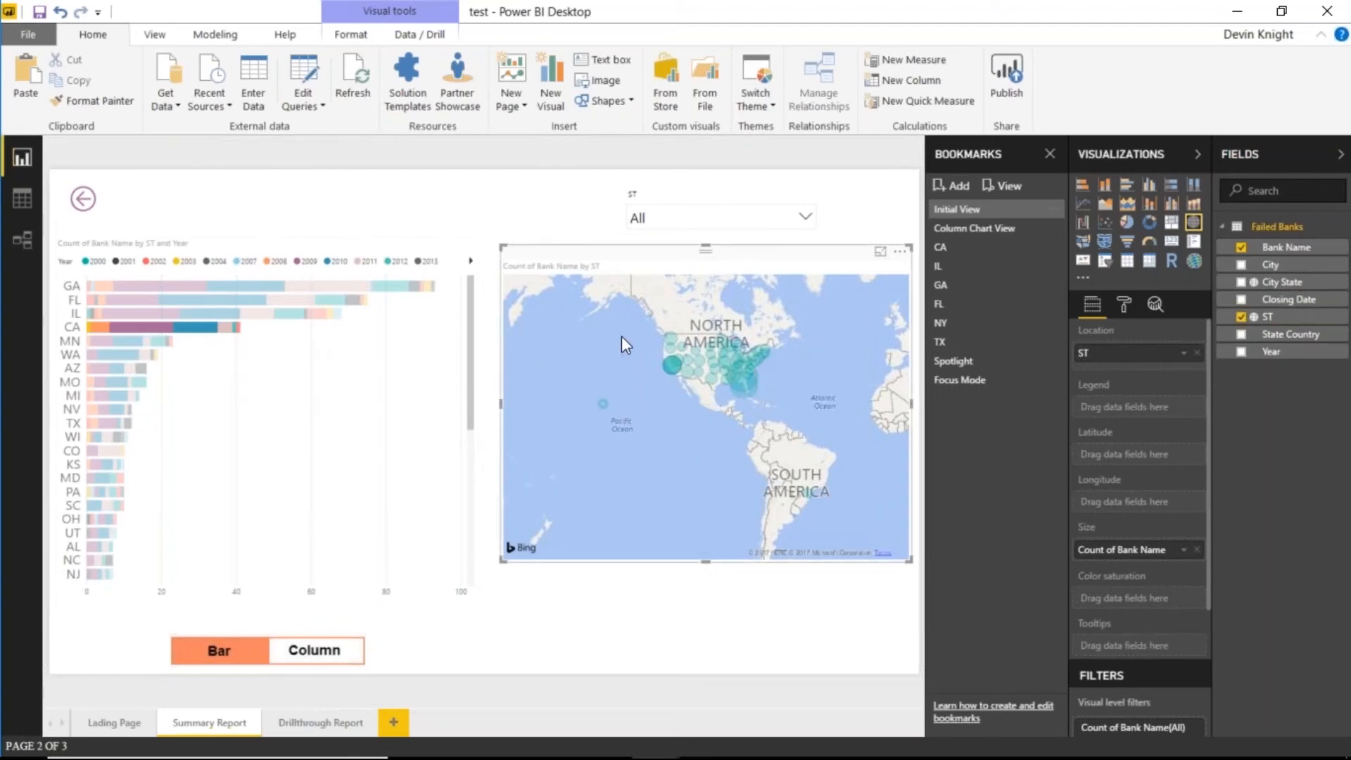
click(342, 36)
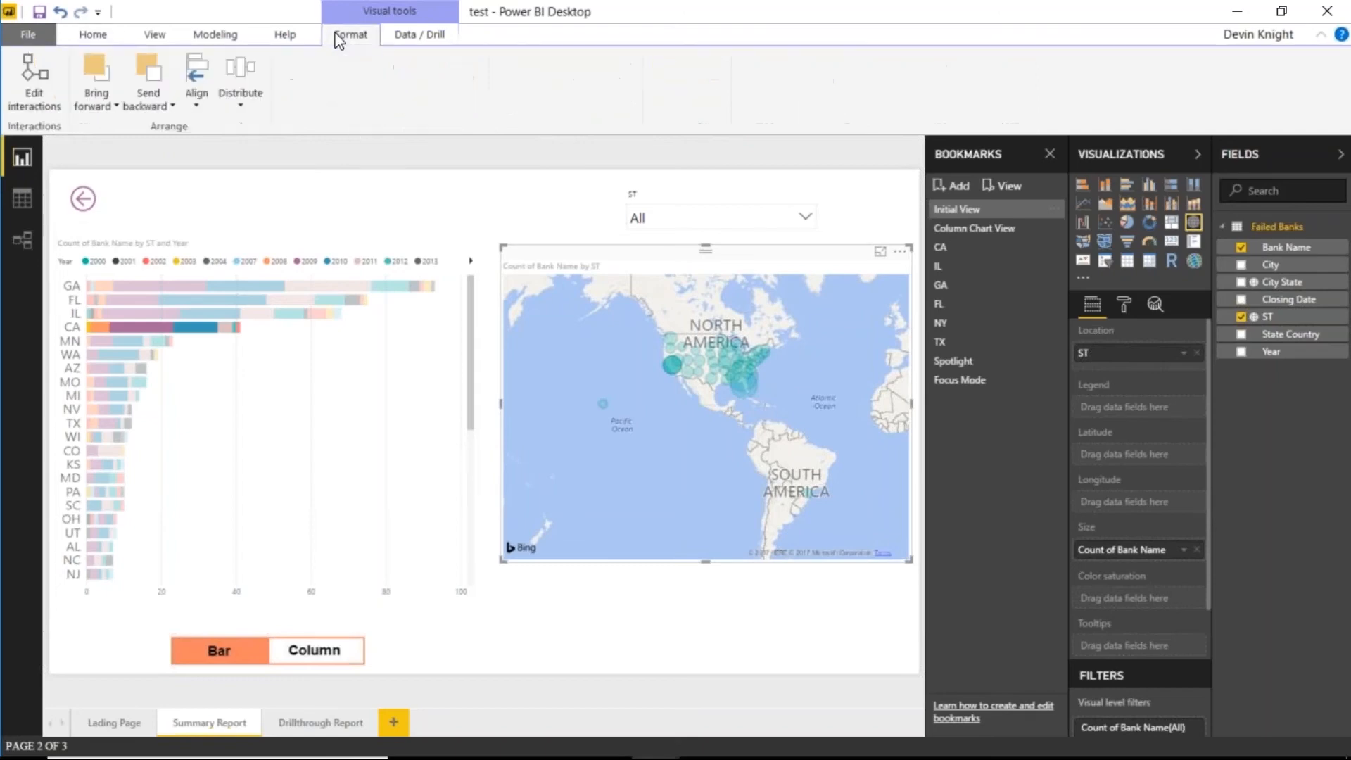
- Try Filter, Highlight and None as the map's effect on the bar chart, ending on Highlight
click(42, 79)
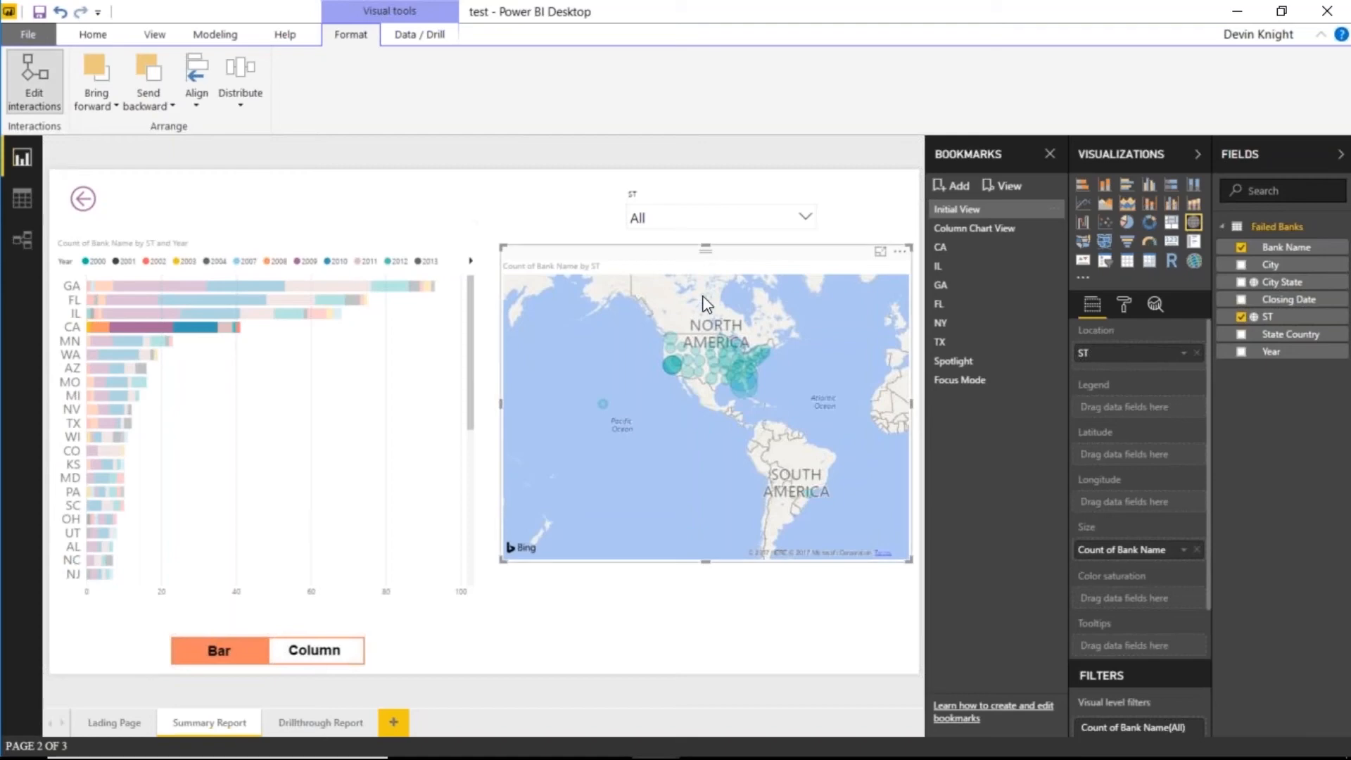
mouse_move(465, 318)
click(379, 229)
click(399, 228)
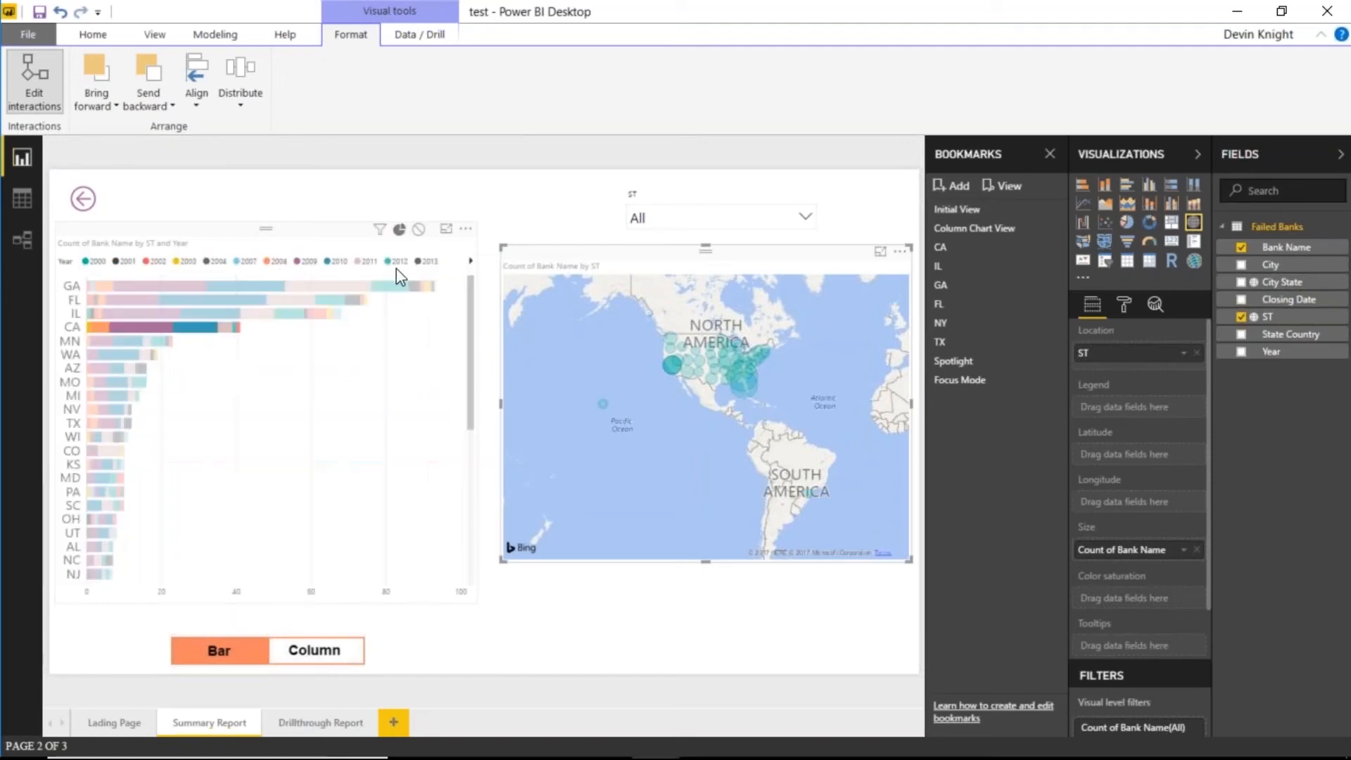
click(419, 230)
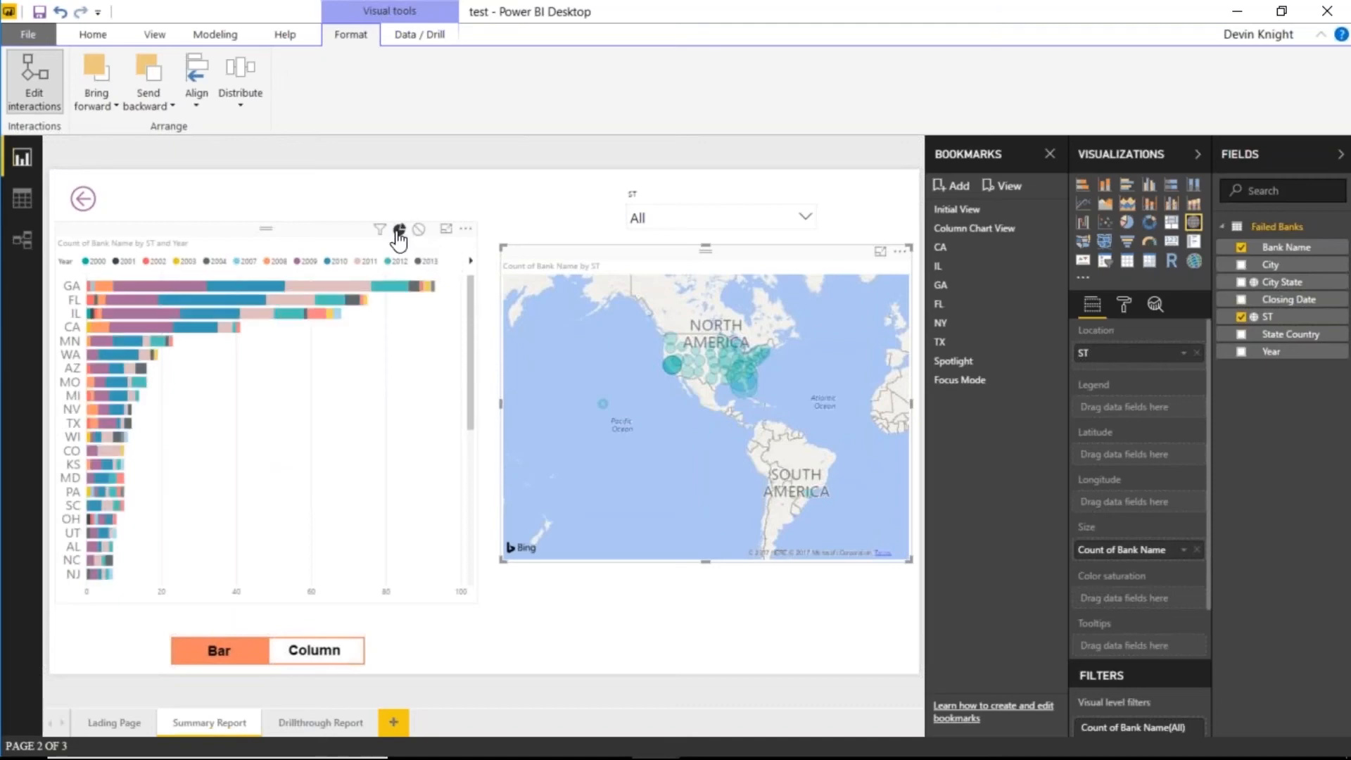
click(399, 231)
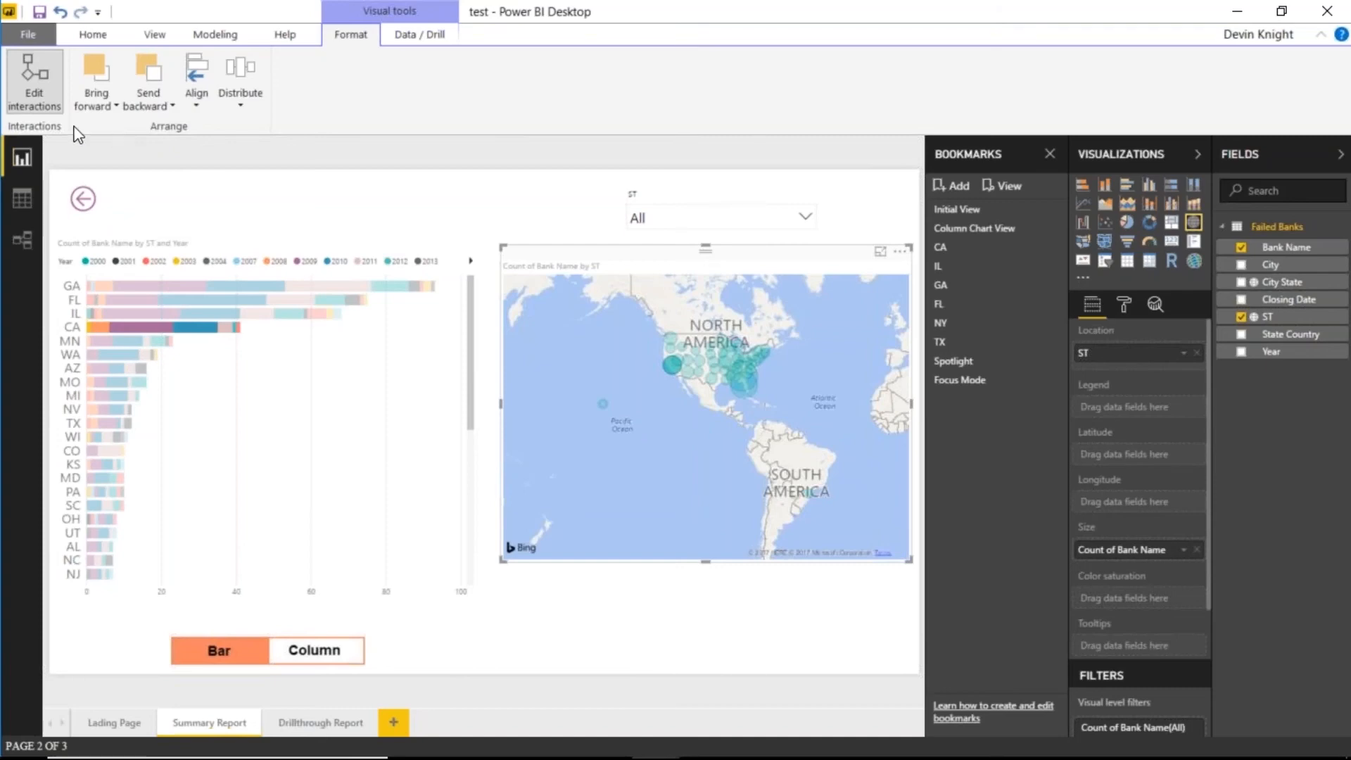
- Turn off Edit interactions to finish editing how visuals interact
click(38, 95)
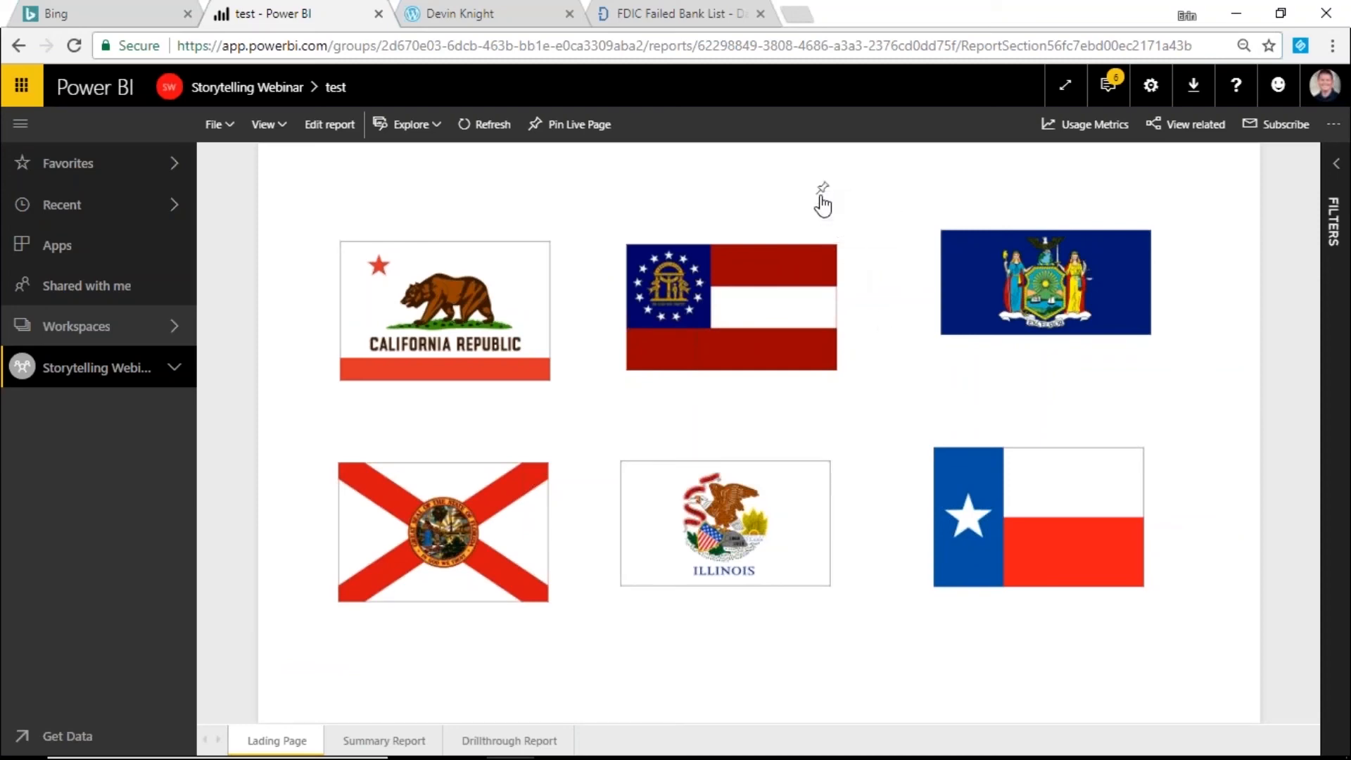
- Pin the Georgia flag to a new dashboard named 'New Dashboard' and go to it
click(823, 187)
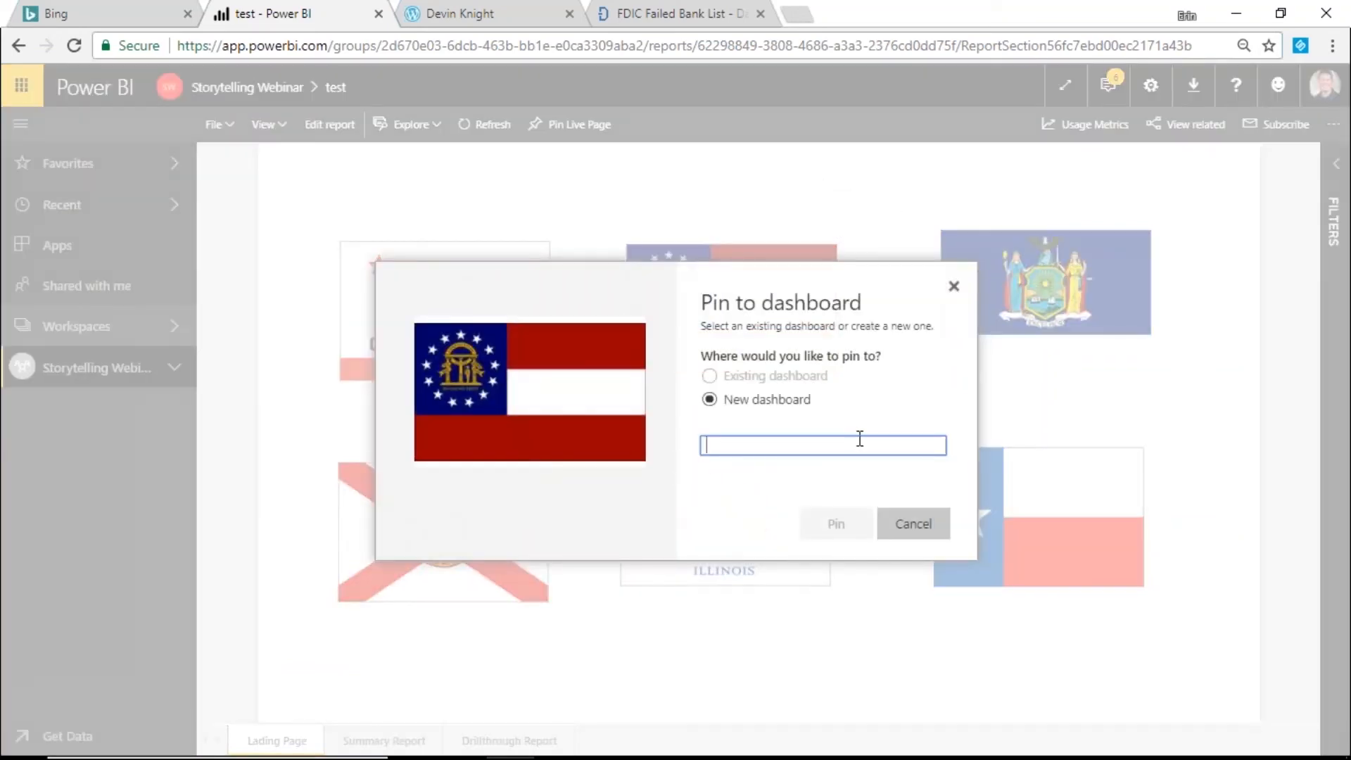
text(New Dashboard)
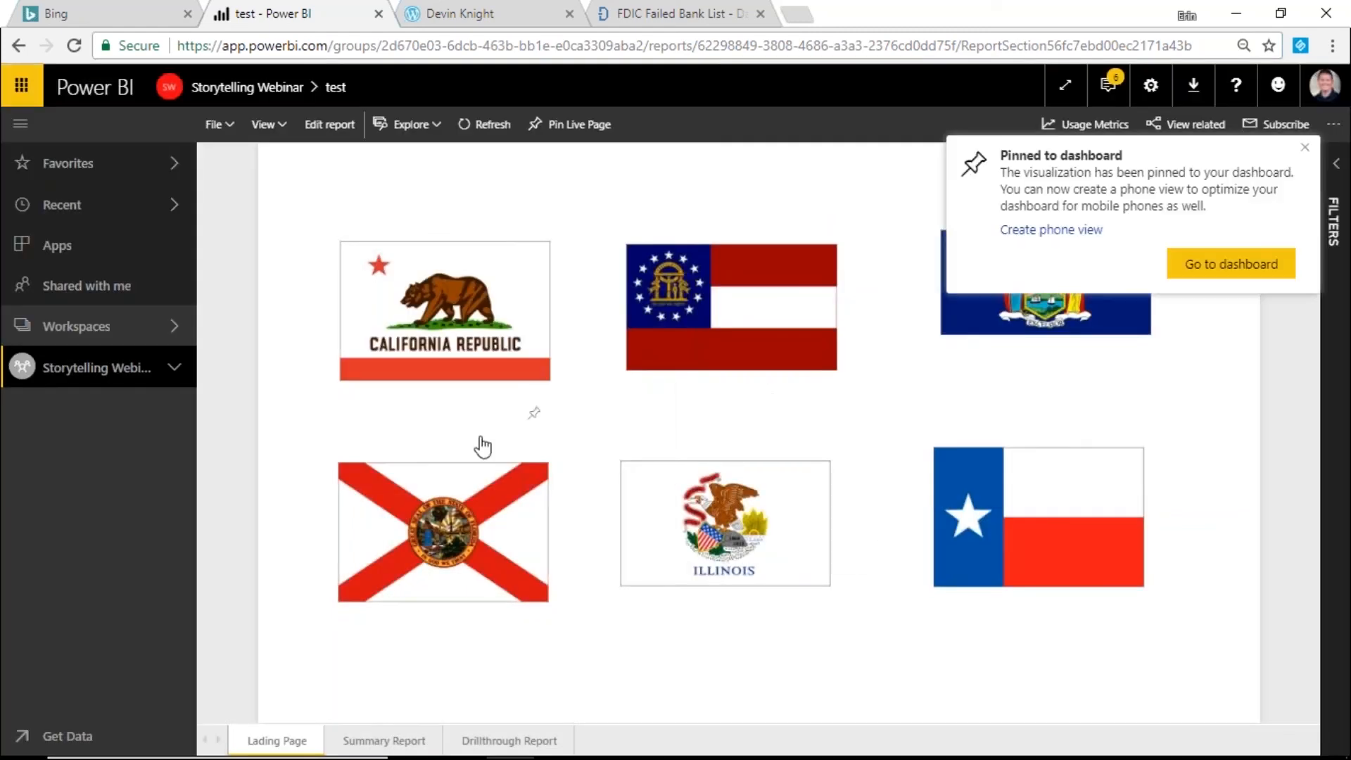
click(1233, 273)
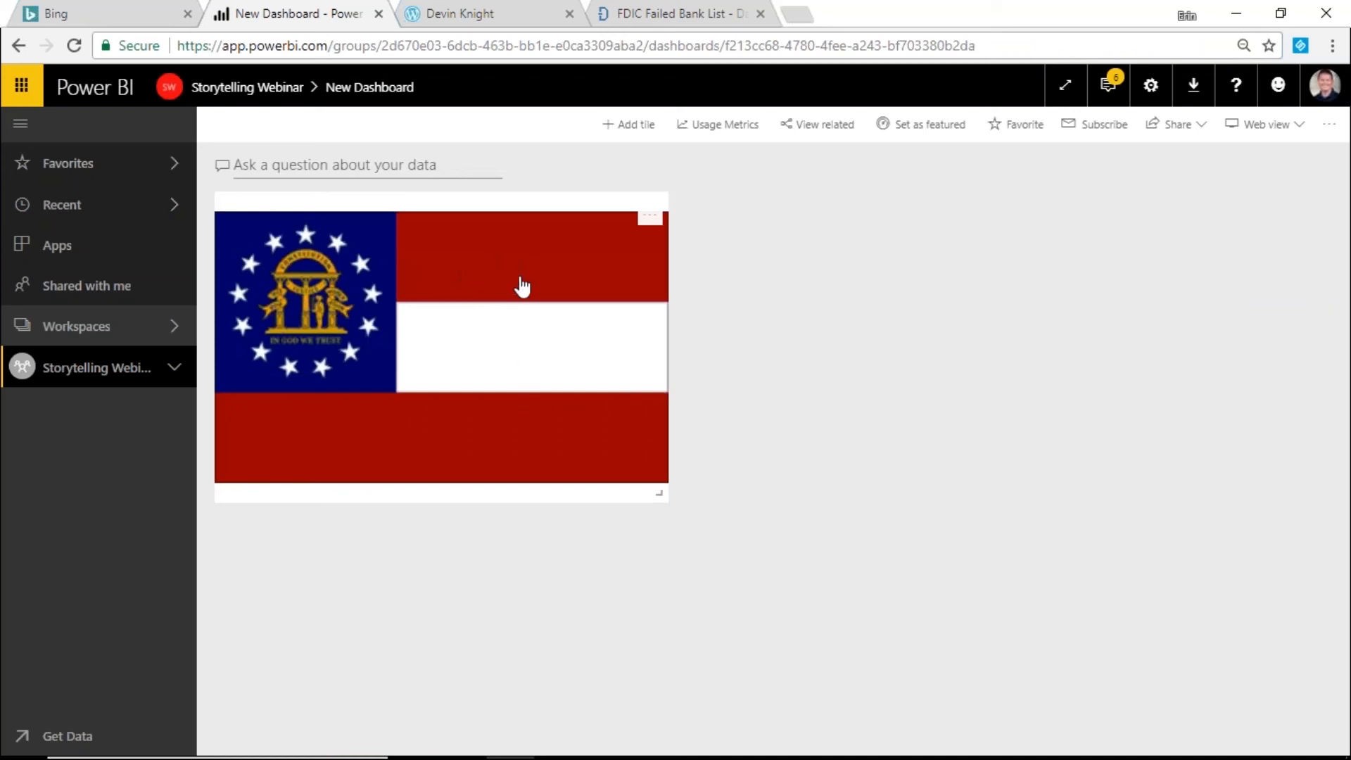
- Follow the Georgia tile to the test report, then return to New Dashboard via the workspace
click(521, 286)
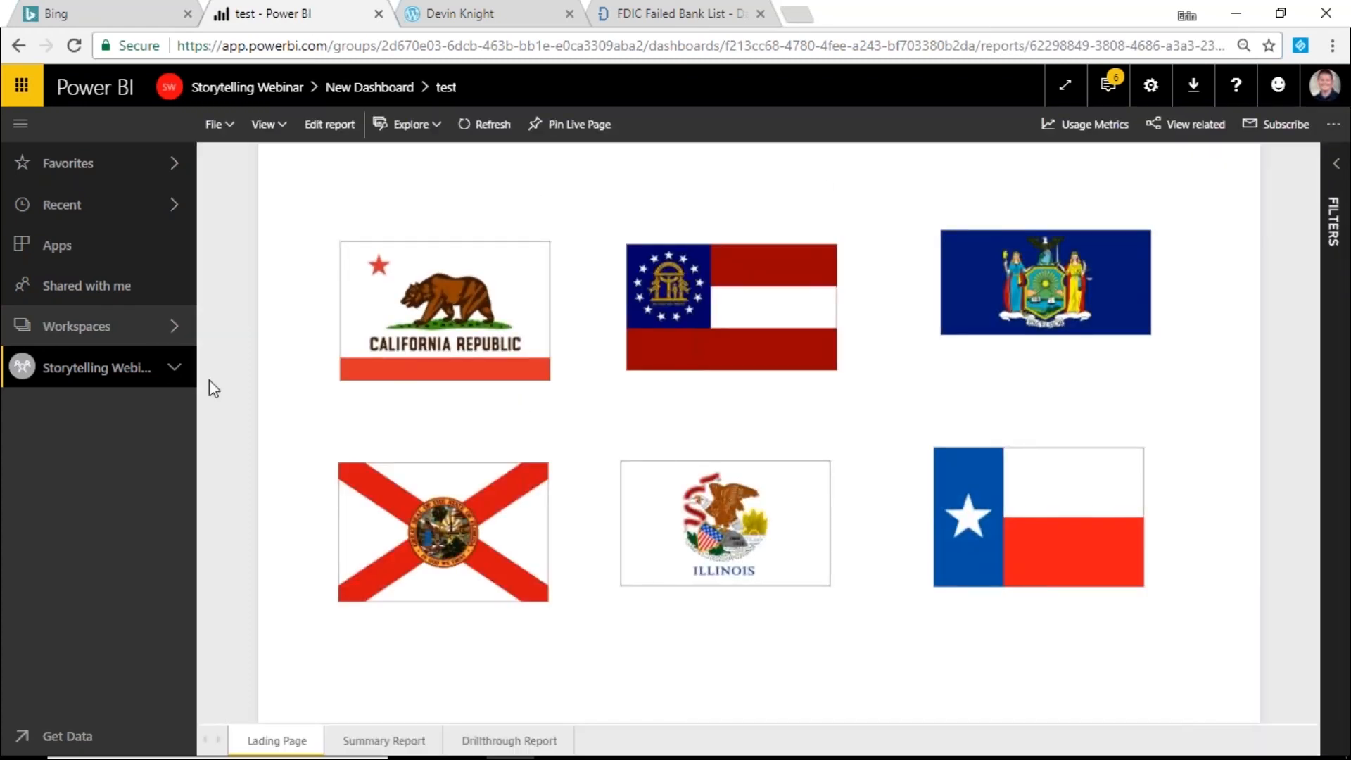
click(185, 370)
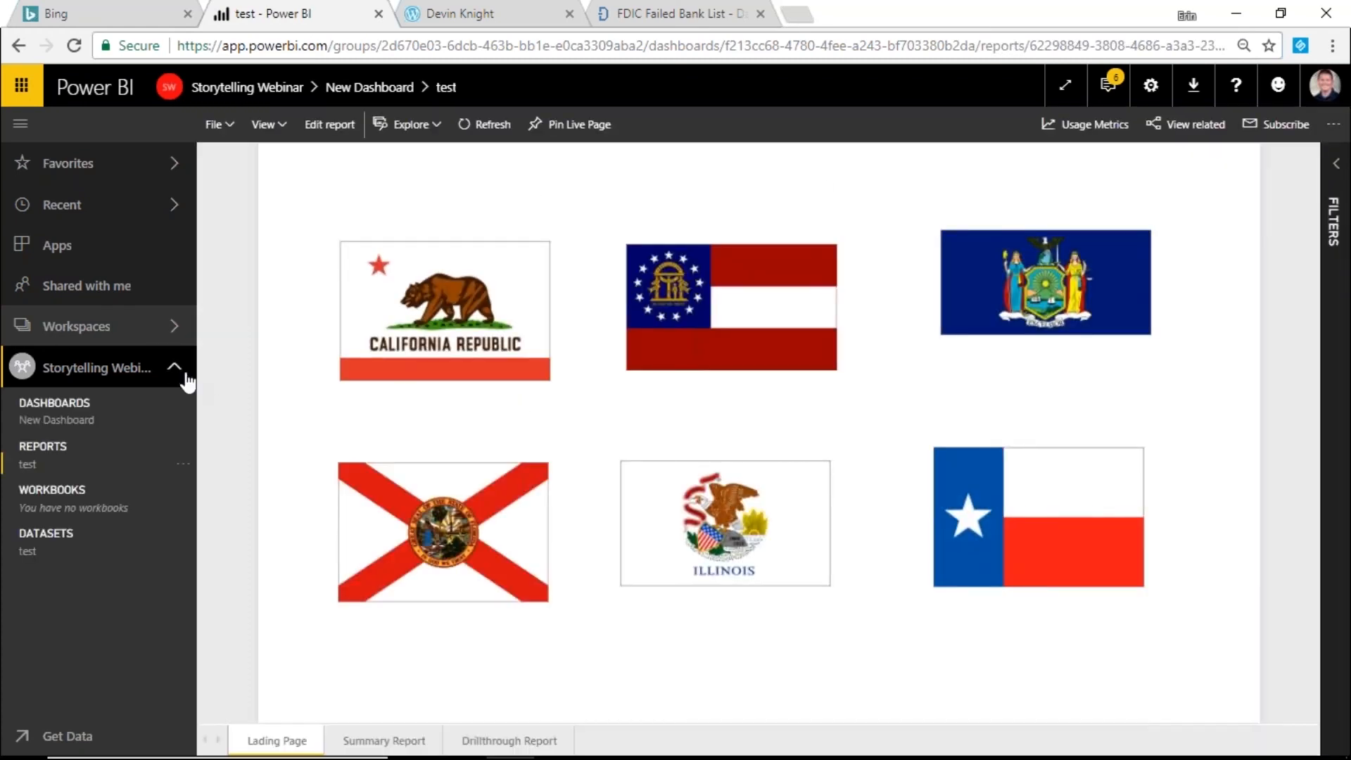
click(102, 420)
- Bring up the Georgia tile's options menu, close it, and reopen it
click(649, 219)
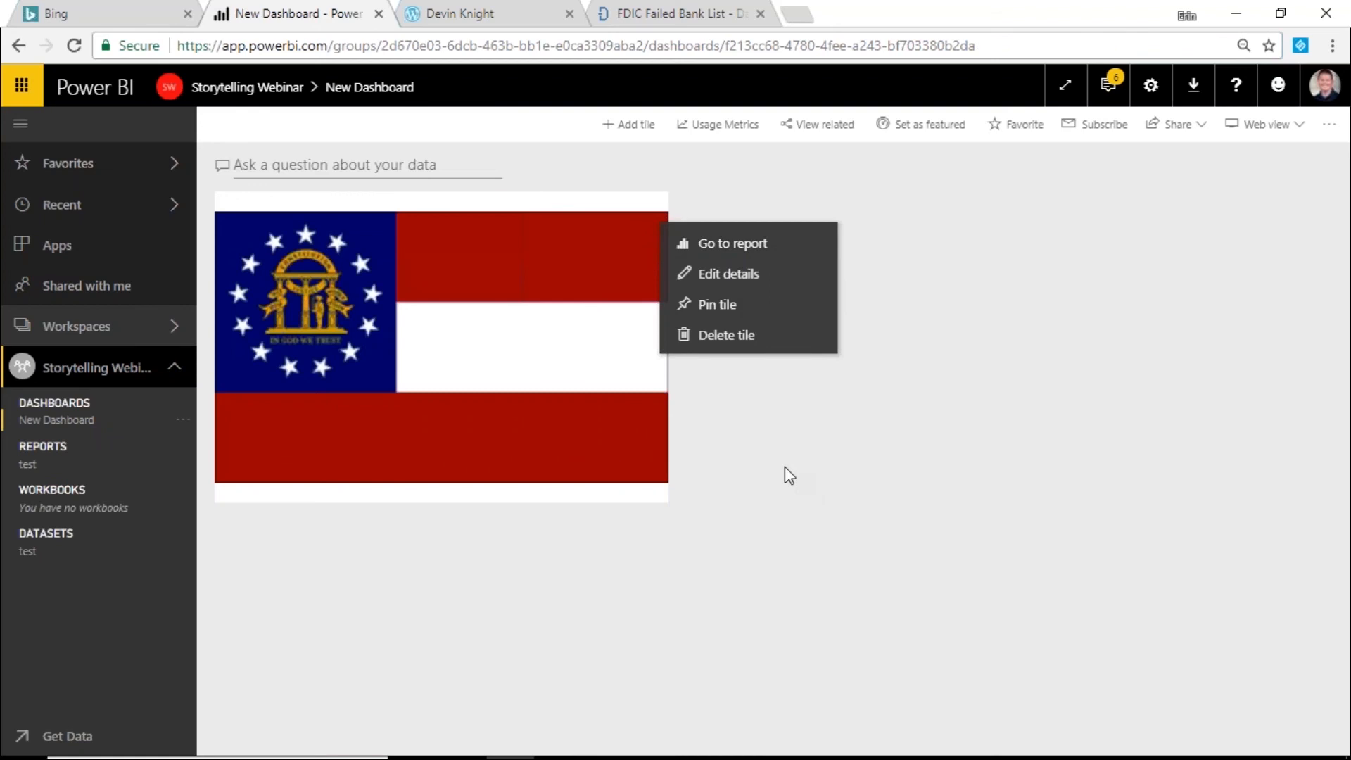
click(809, 473)
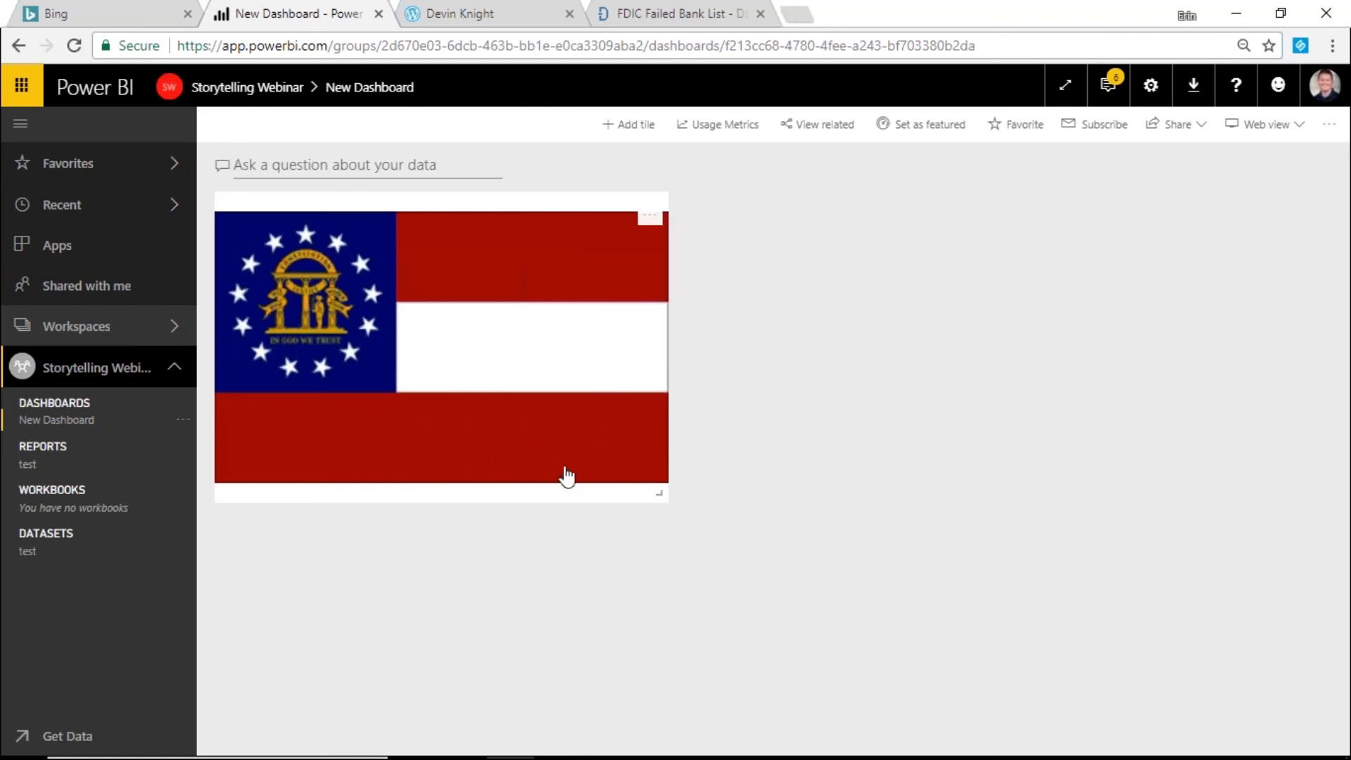
click(648, 219)
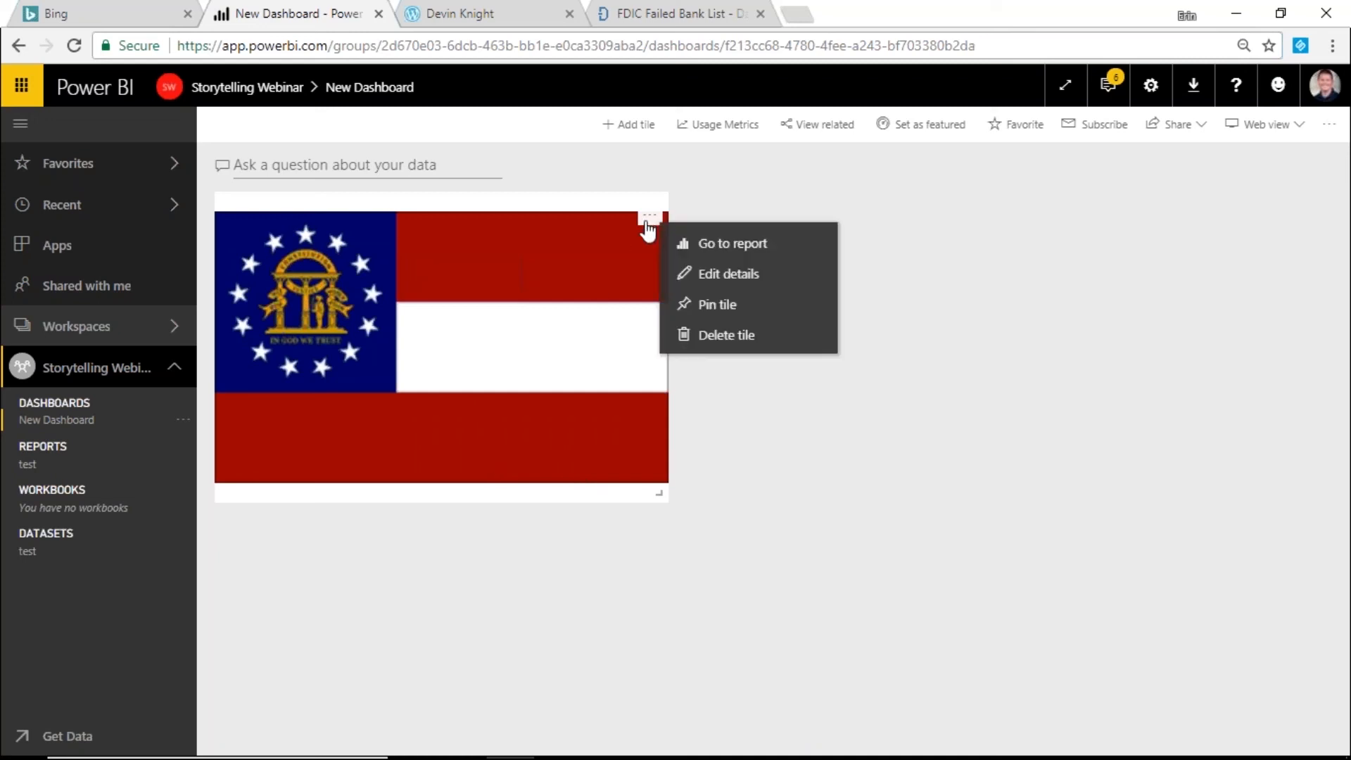
- Review the Georgia tile's details without changes, then switch to the Pragmatic Works slideshow
click(755, 281)
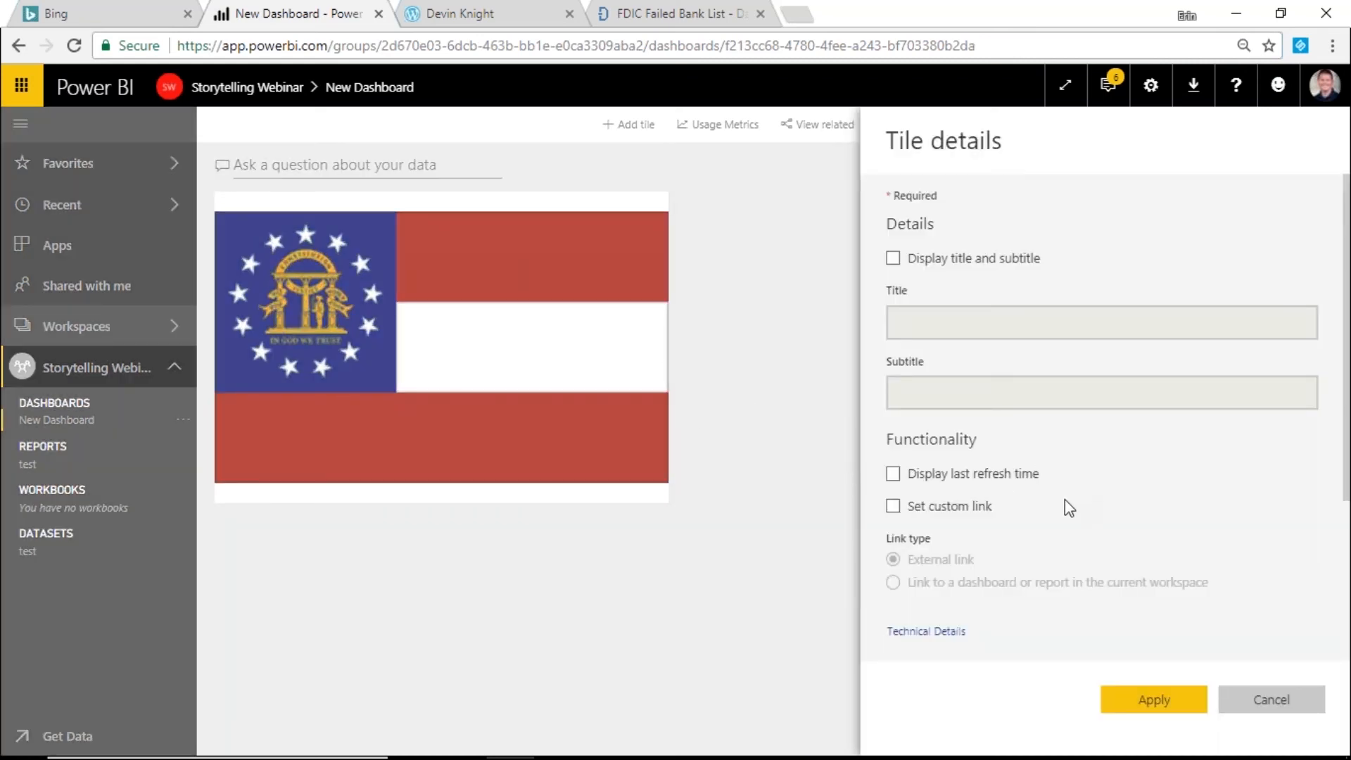
click(1263, 707)
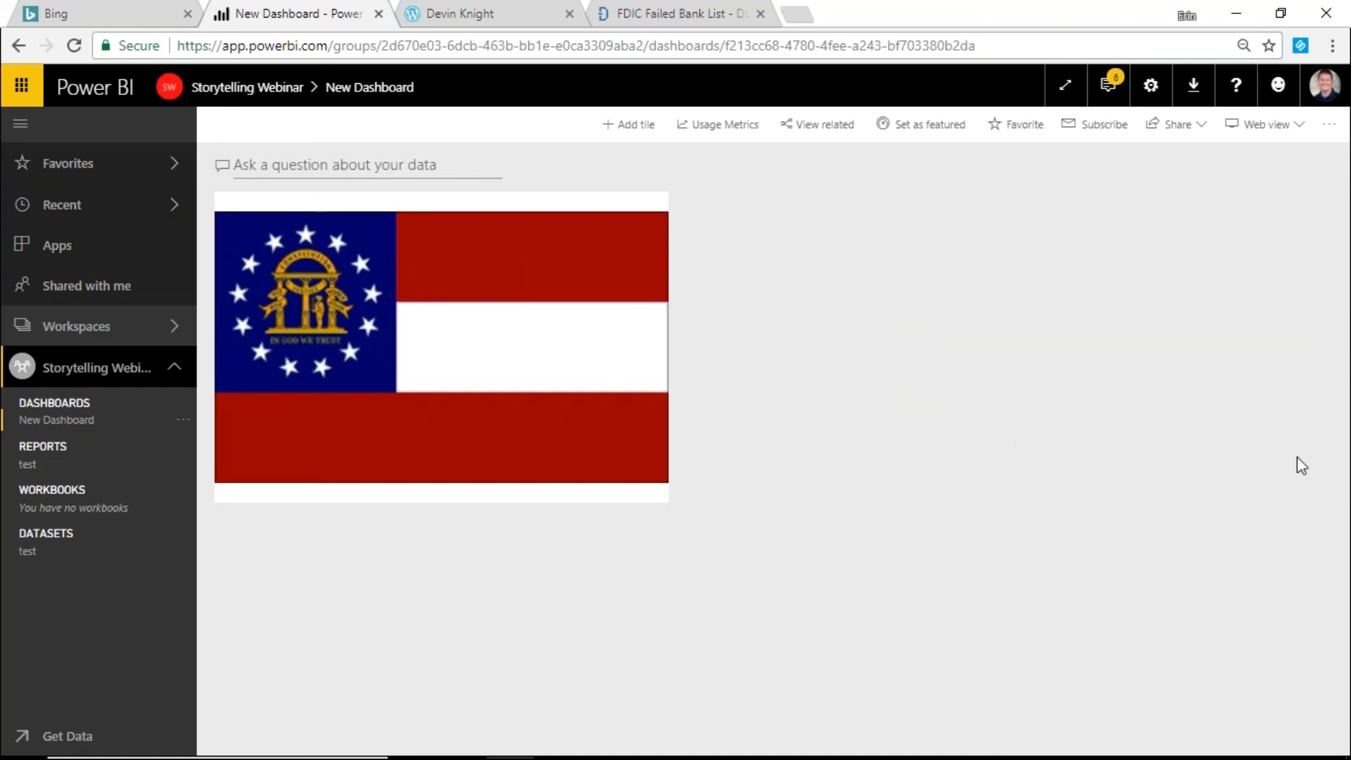
key(alt+Tab)
click(607, 758)
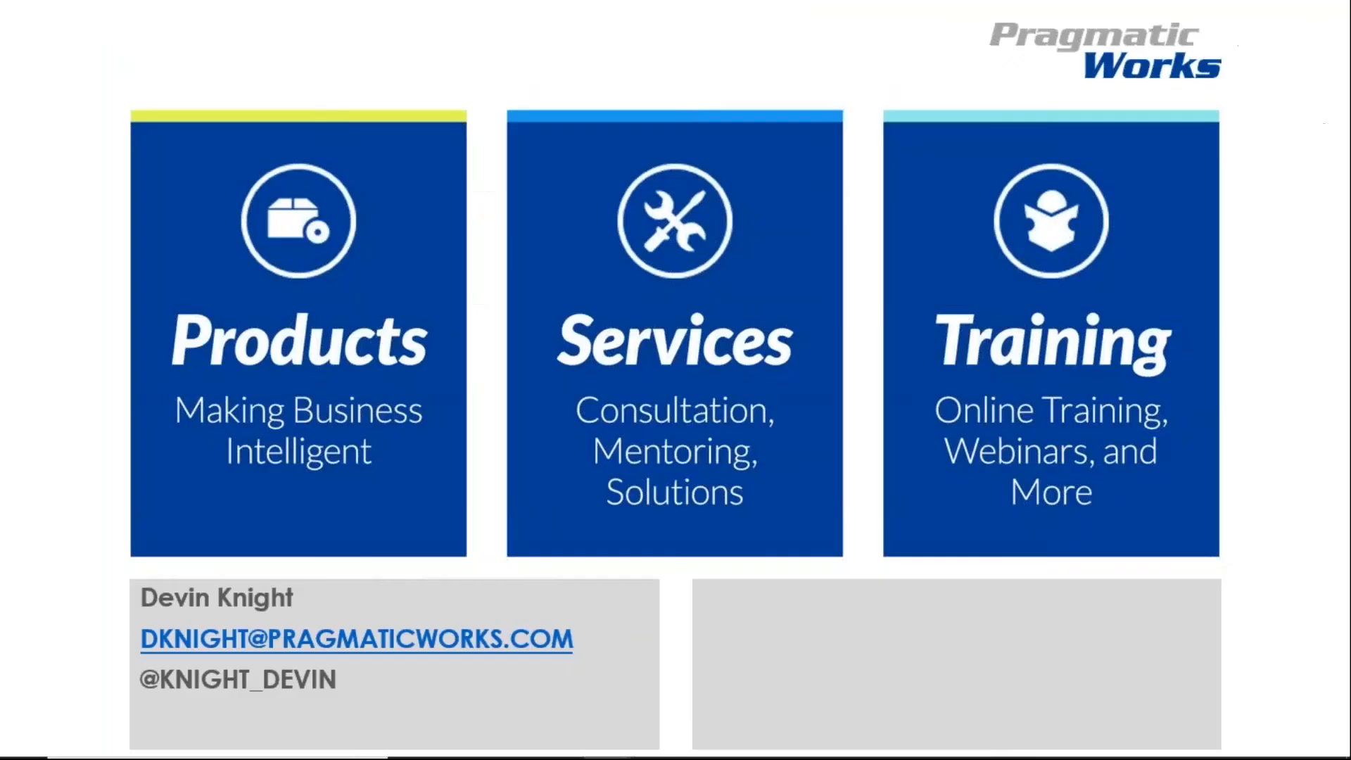